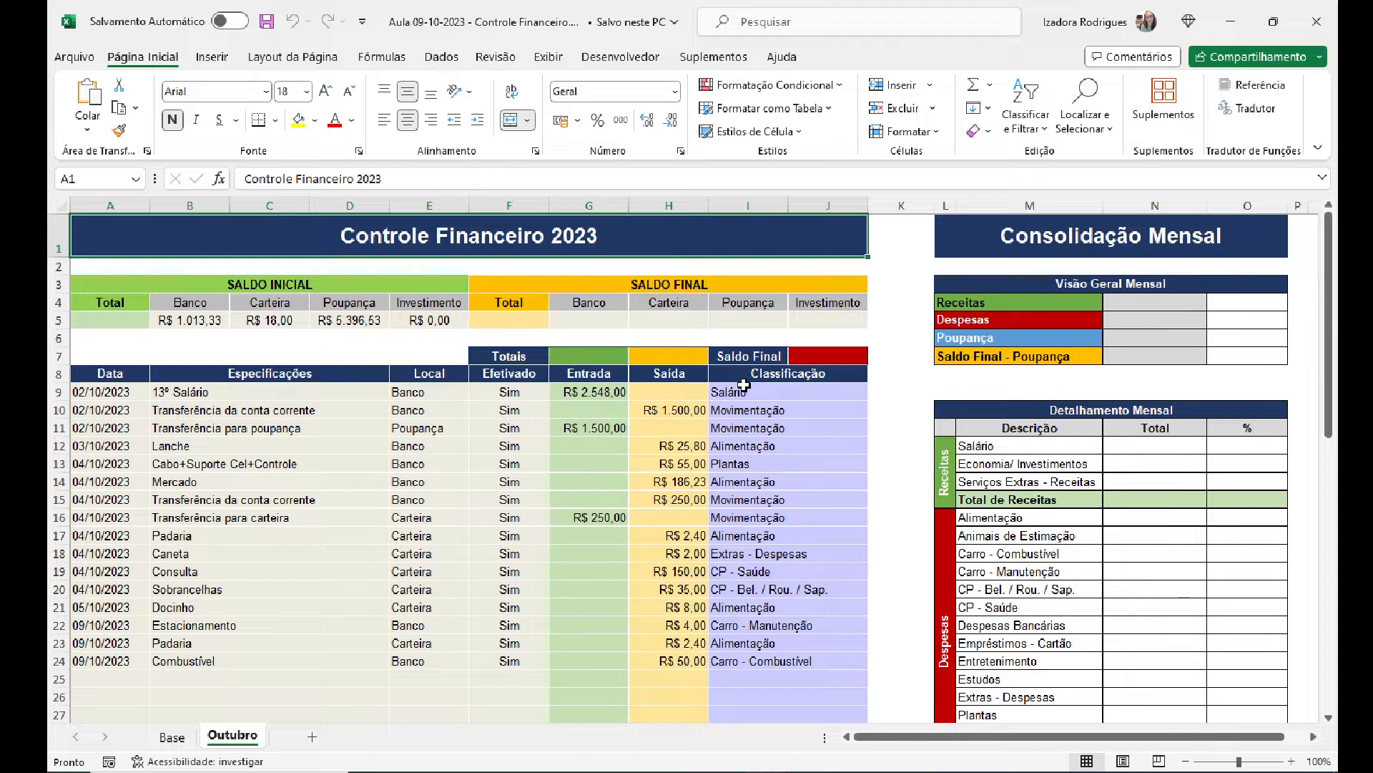
Step: Review the Local, Efetivado and Classificação columns of the transaction table on the Outubro sheet
click(453, 391)
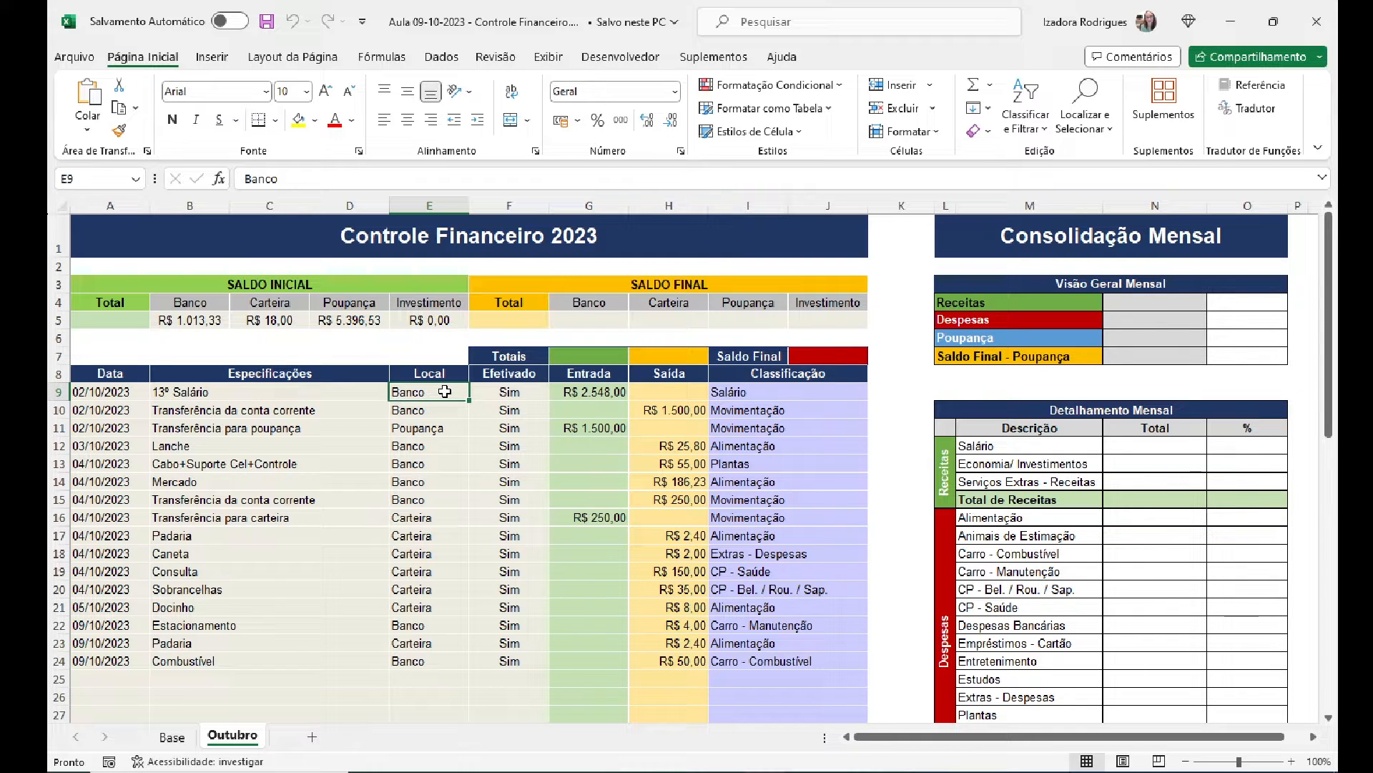
click(501, 393)
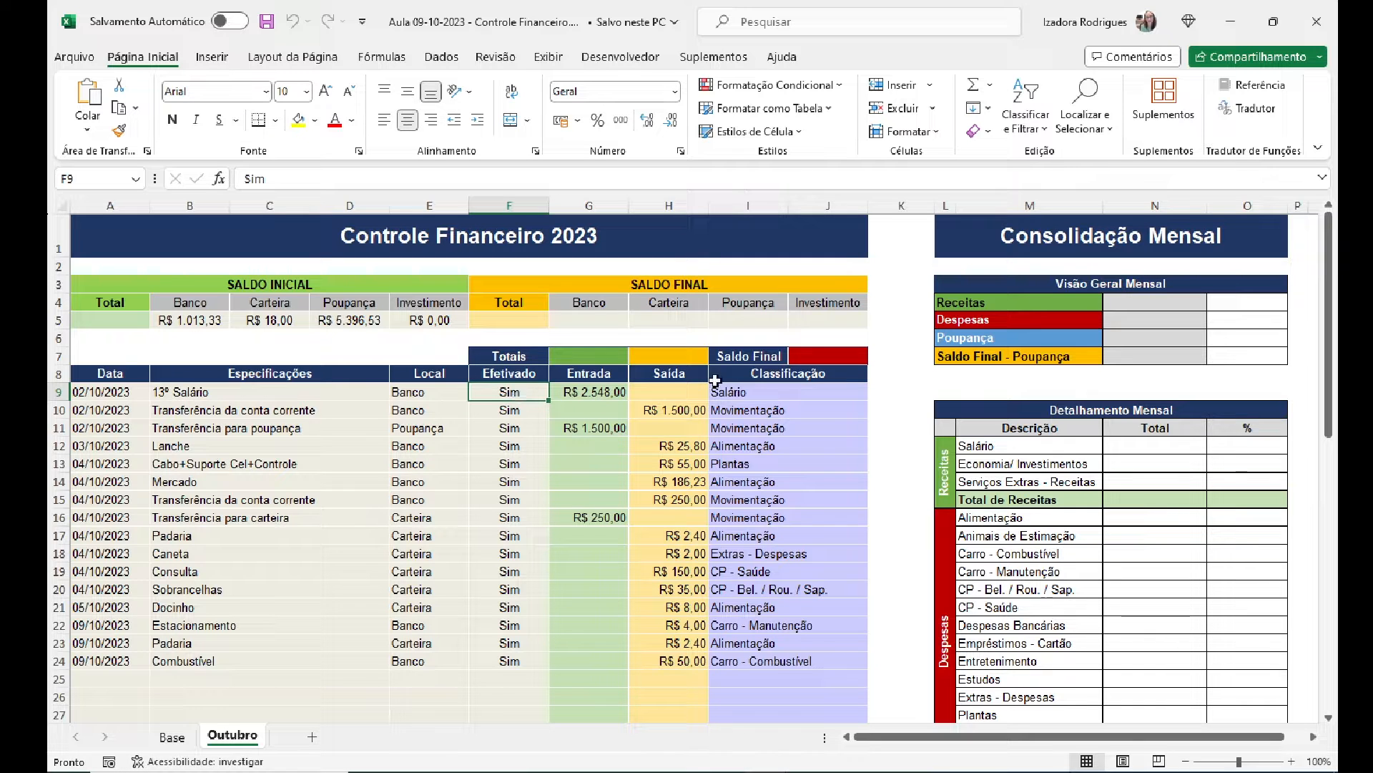
click(741, 378)
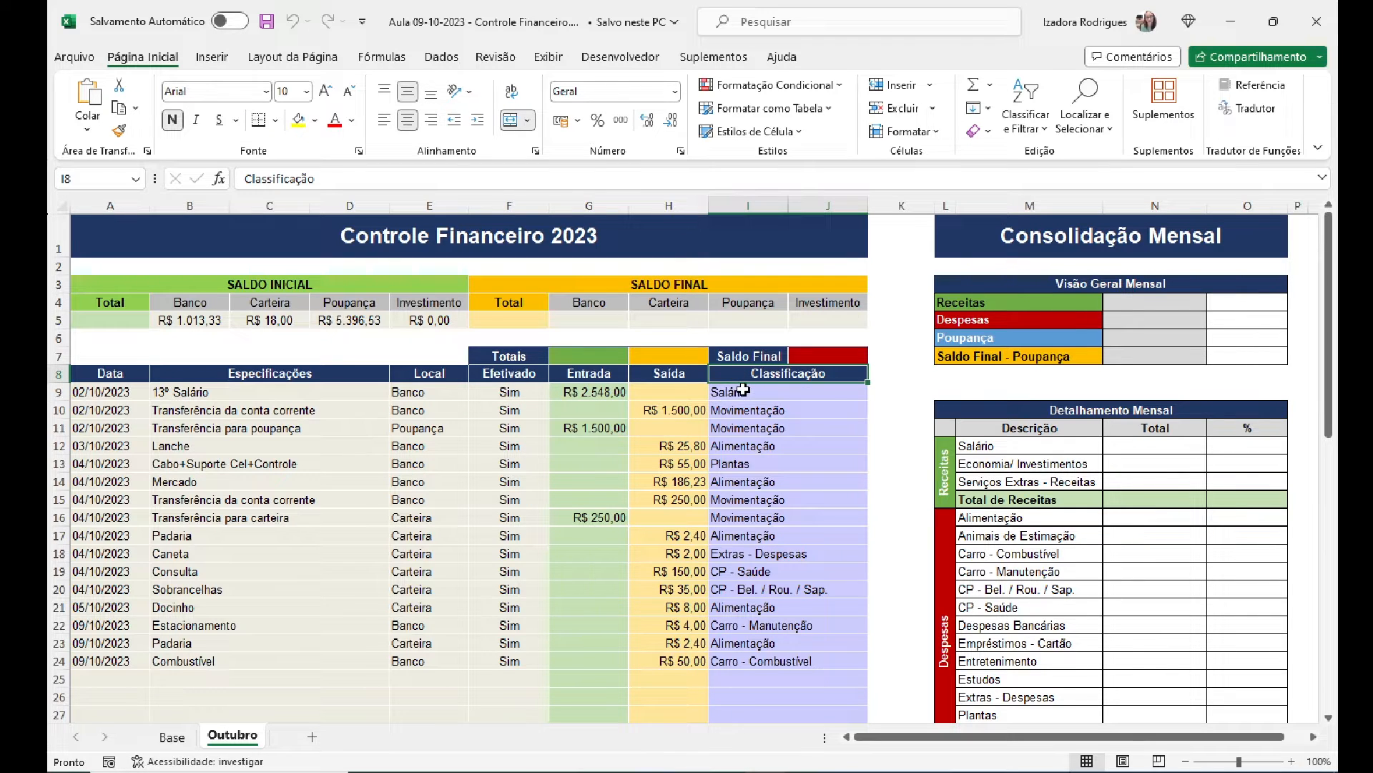
click(744, 391)
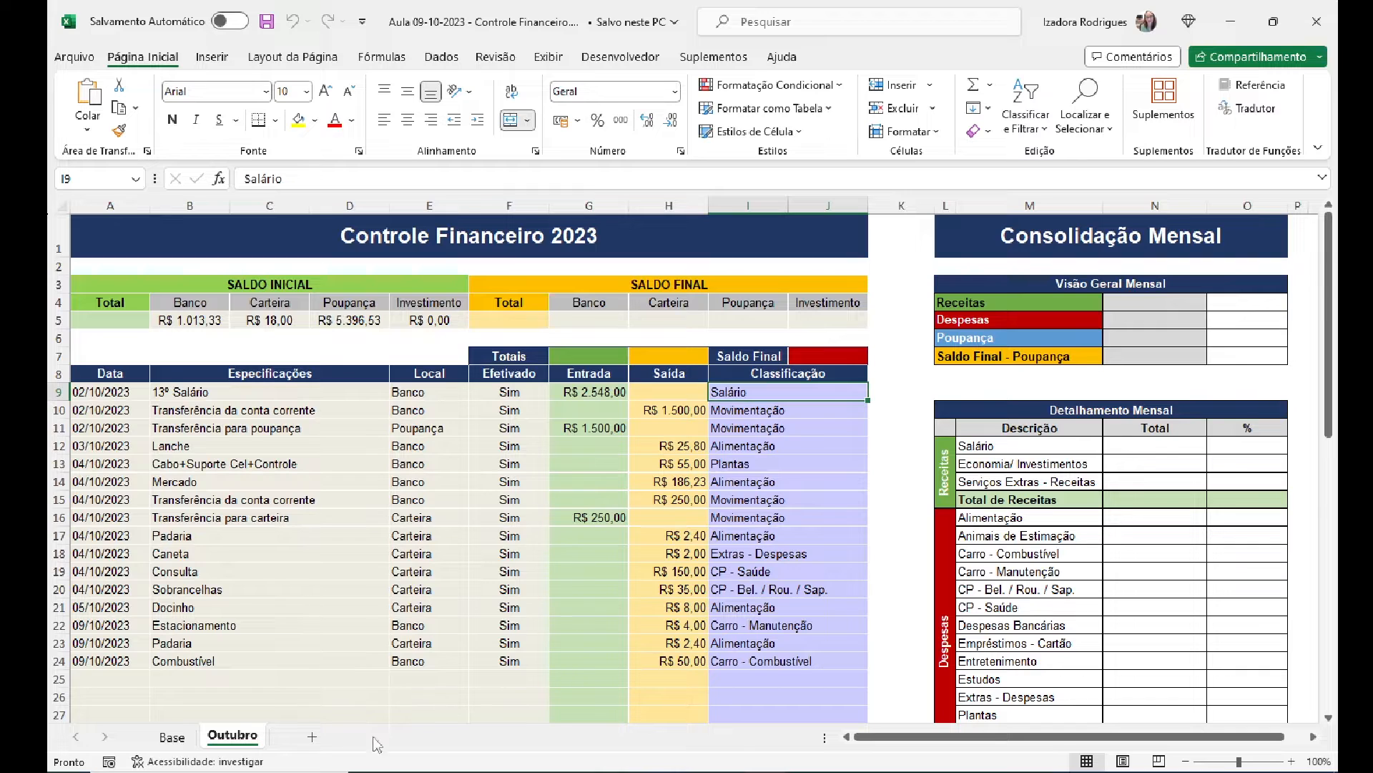
Step: Examine the entries in the Origem, Efetivado and Classificação lists on the Base sheet
click(173, 738)
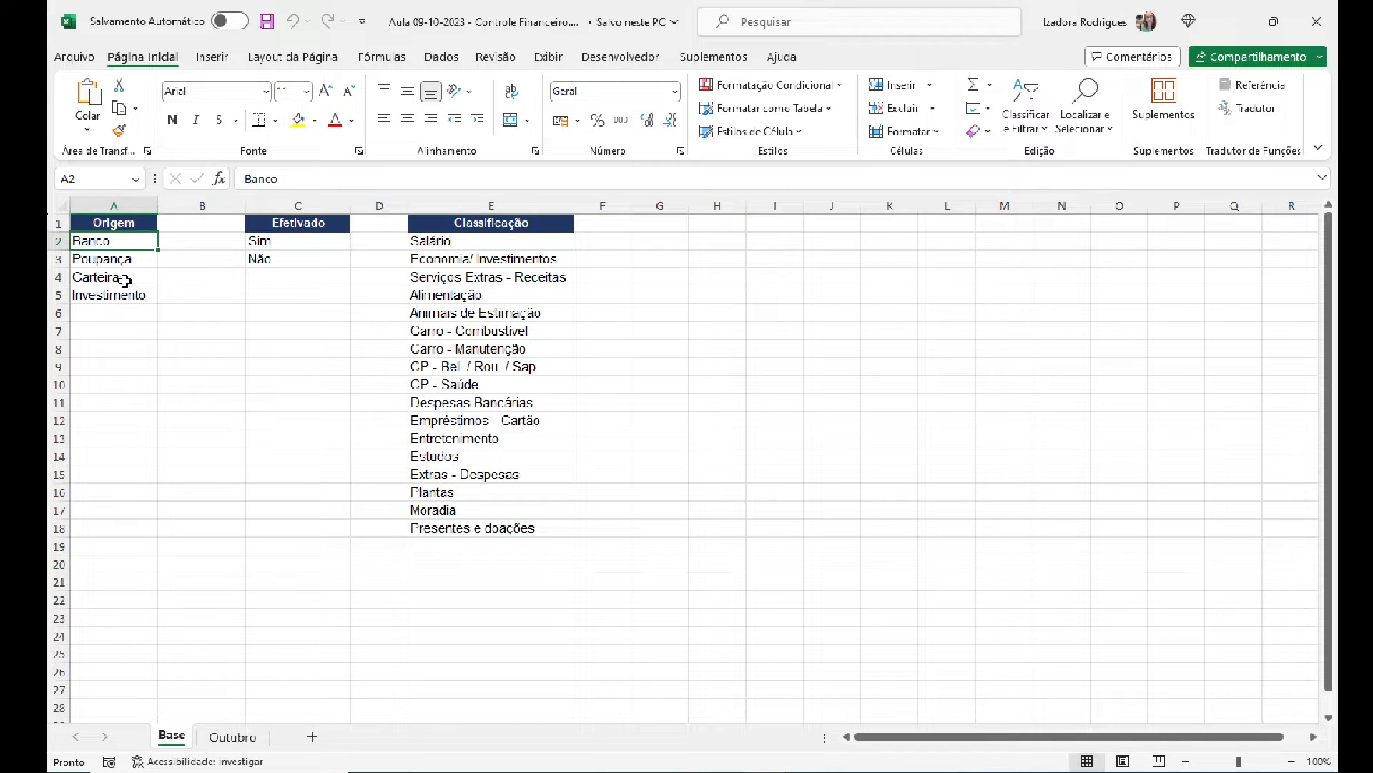
click(131, 260)
click(136, 279)
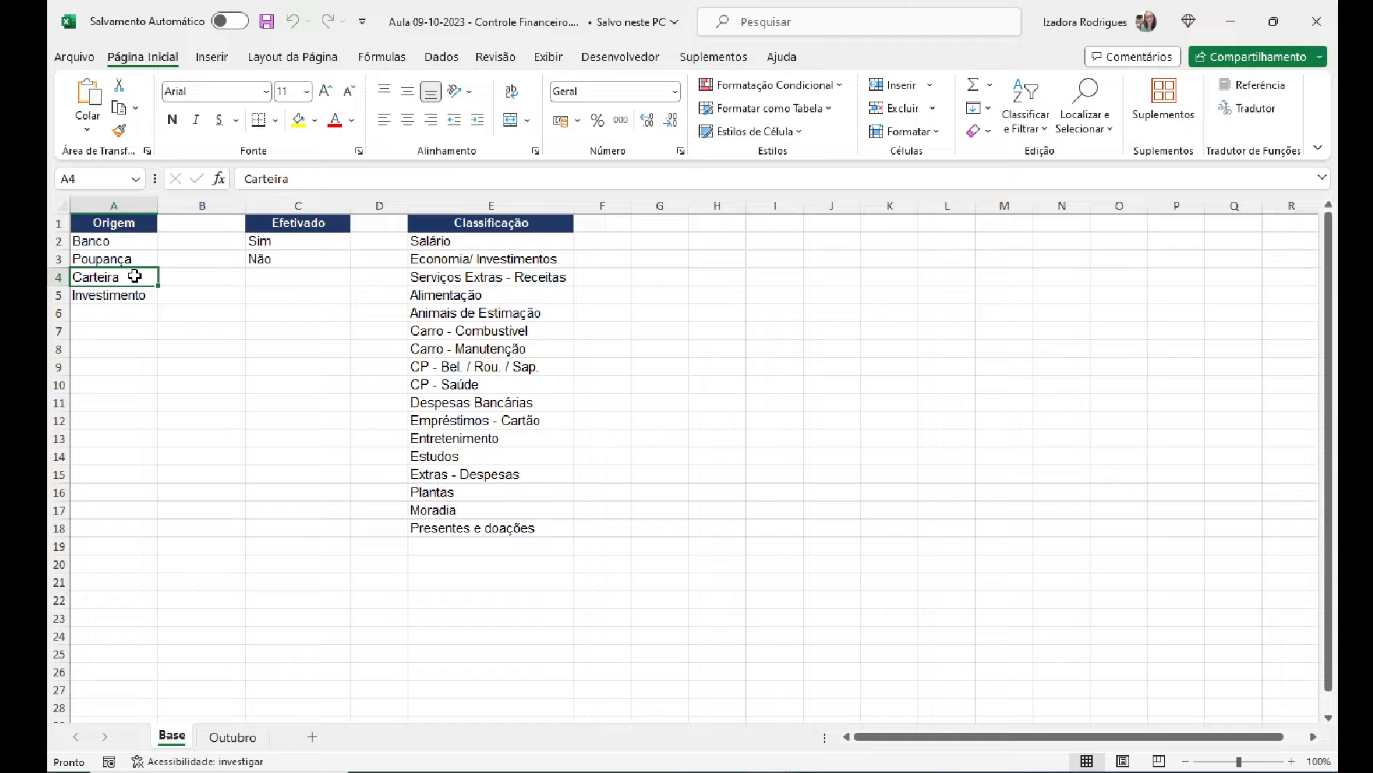
click(122, 291)
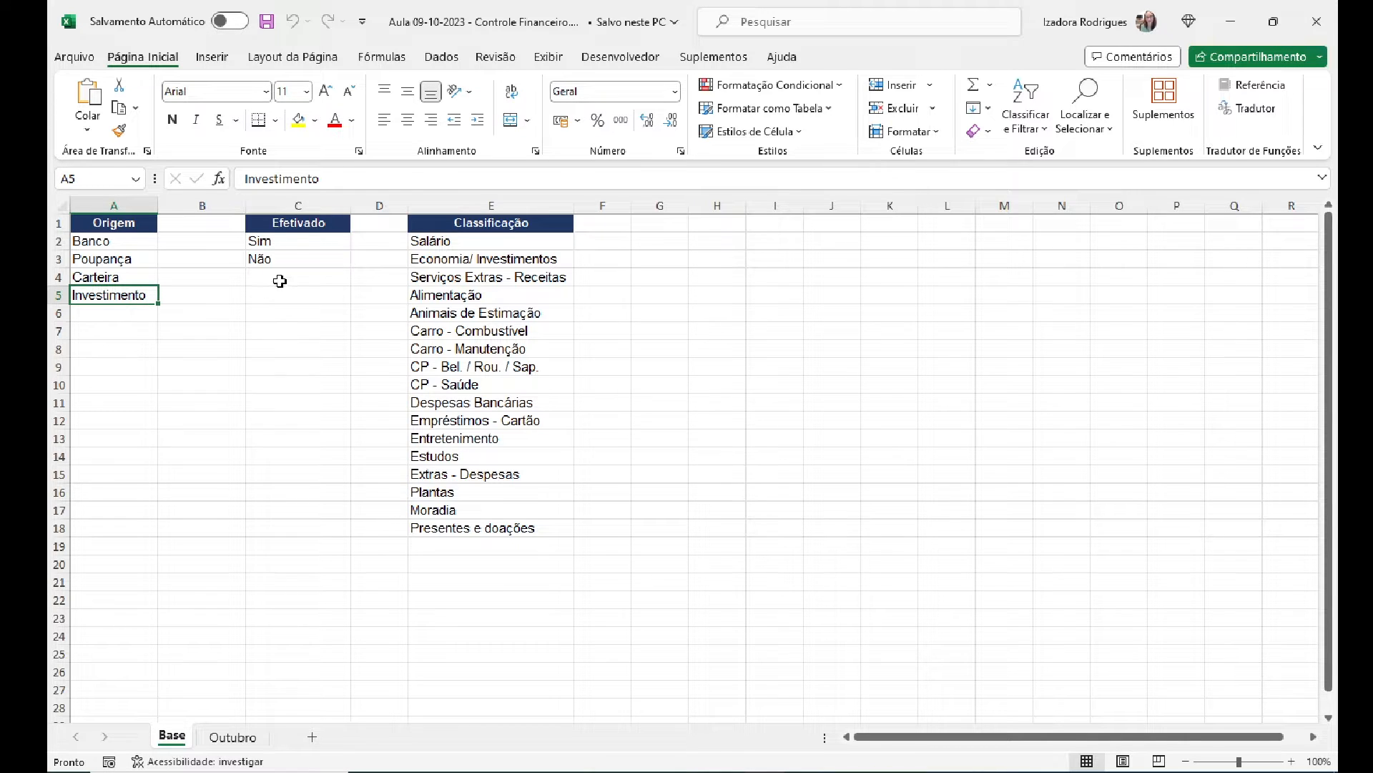
click(305, 238)
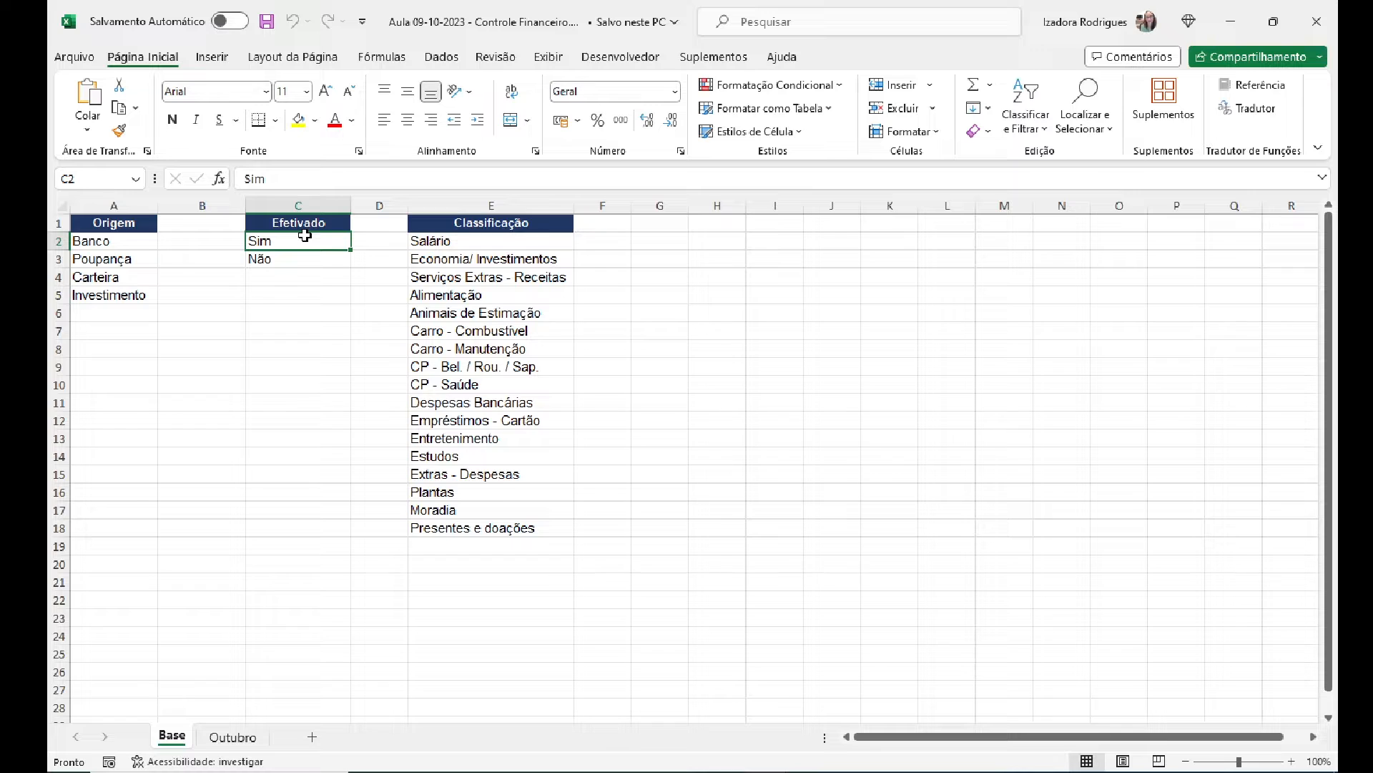
click(299, 258)
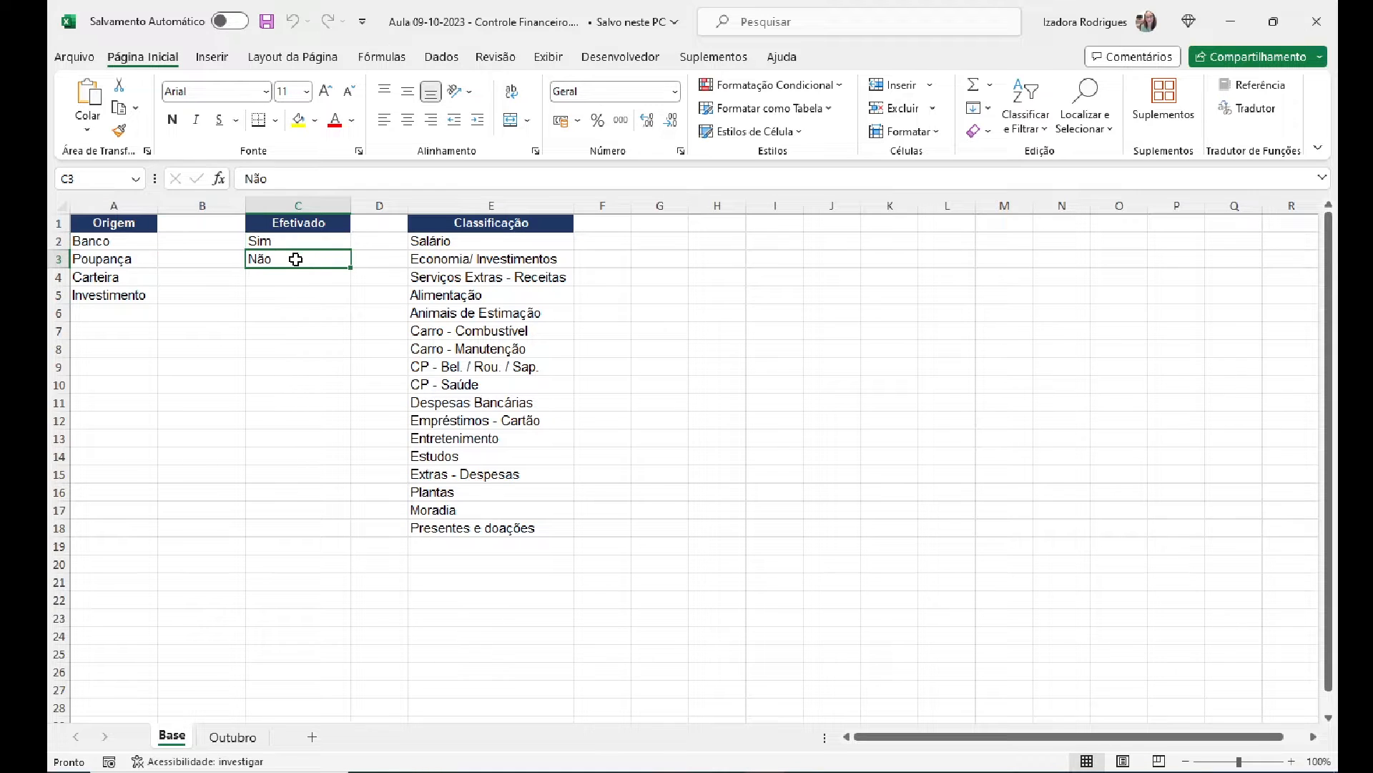
click(465, 242)
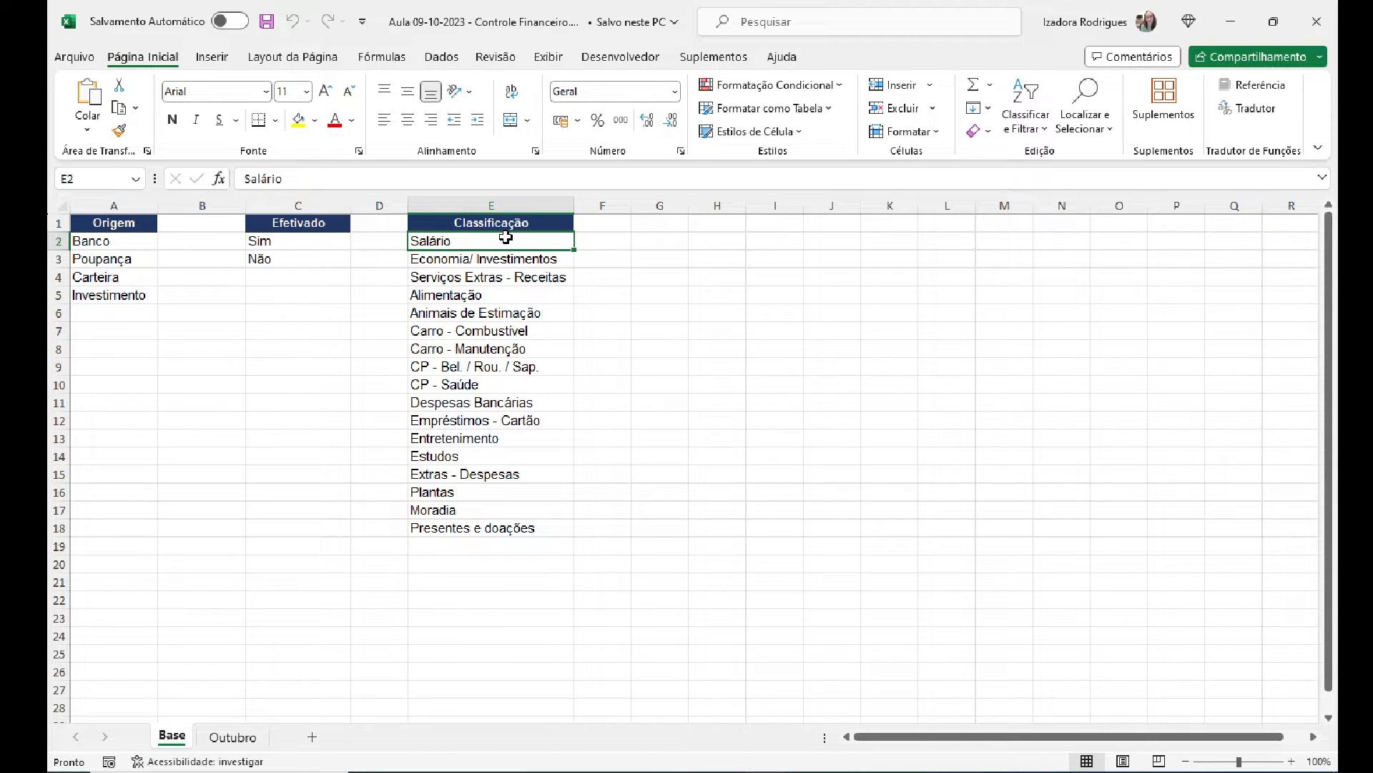
click(505, 261)
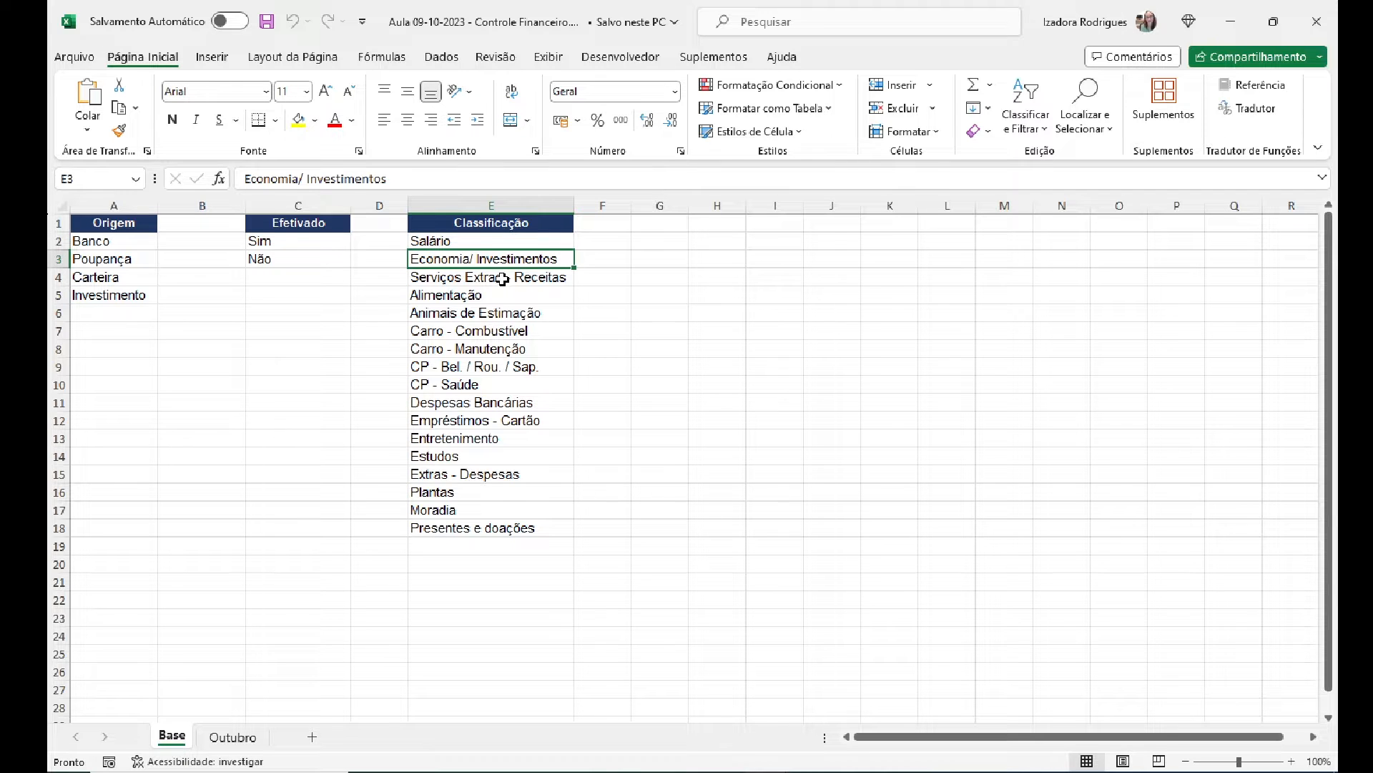
click(503, 279)
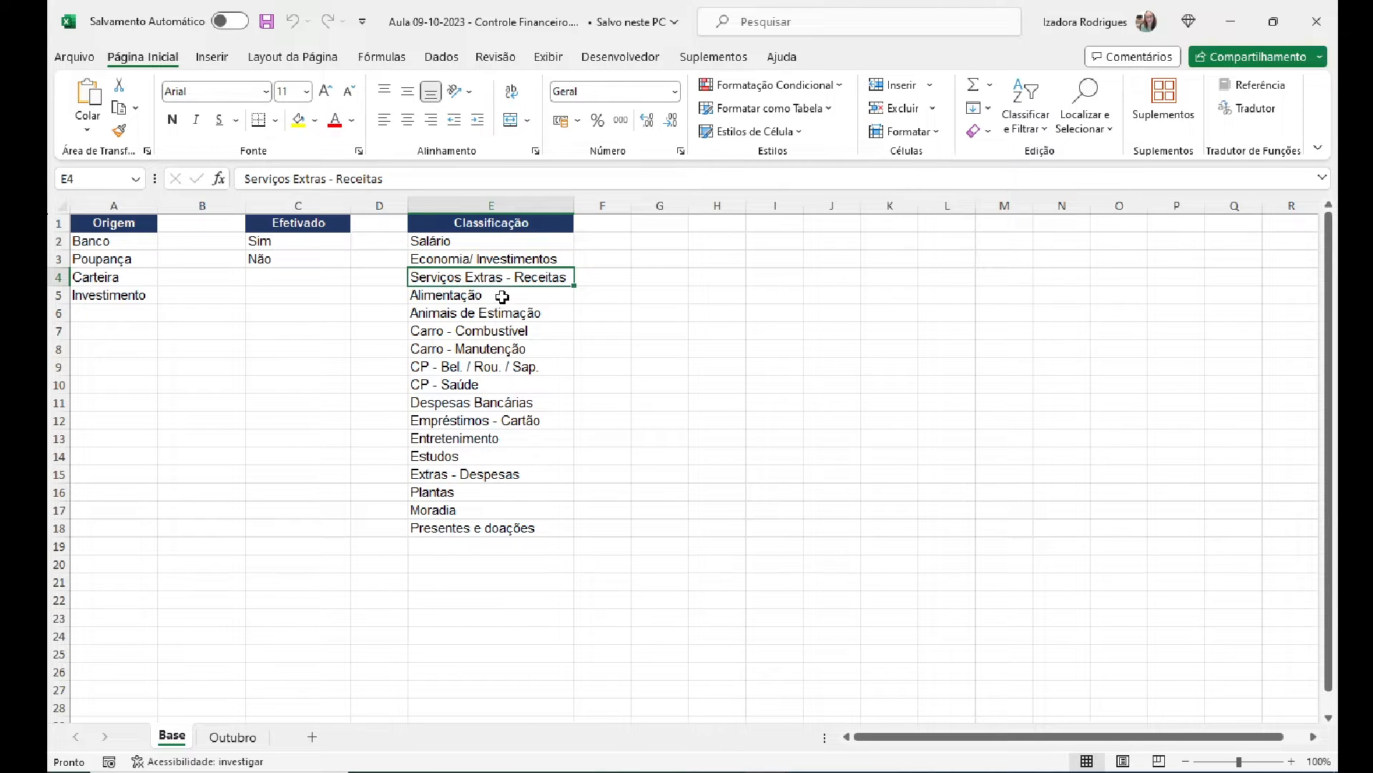
click(503, 297)
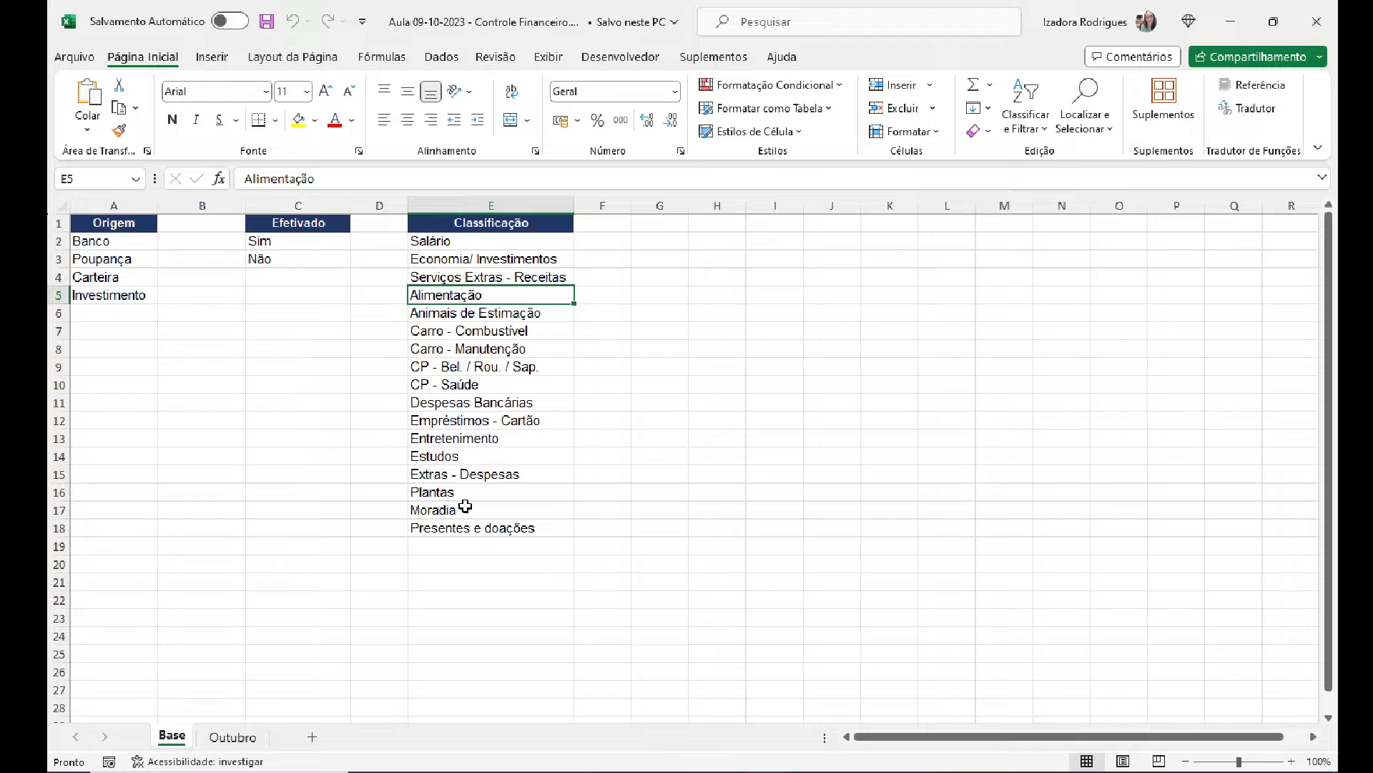
click(465, 527)
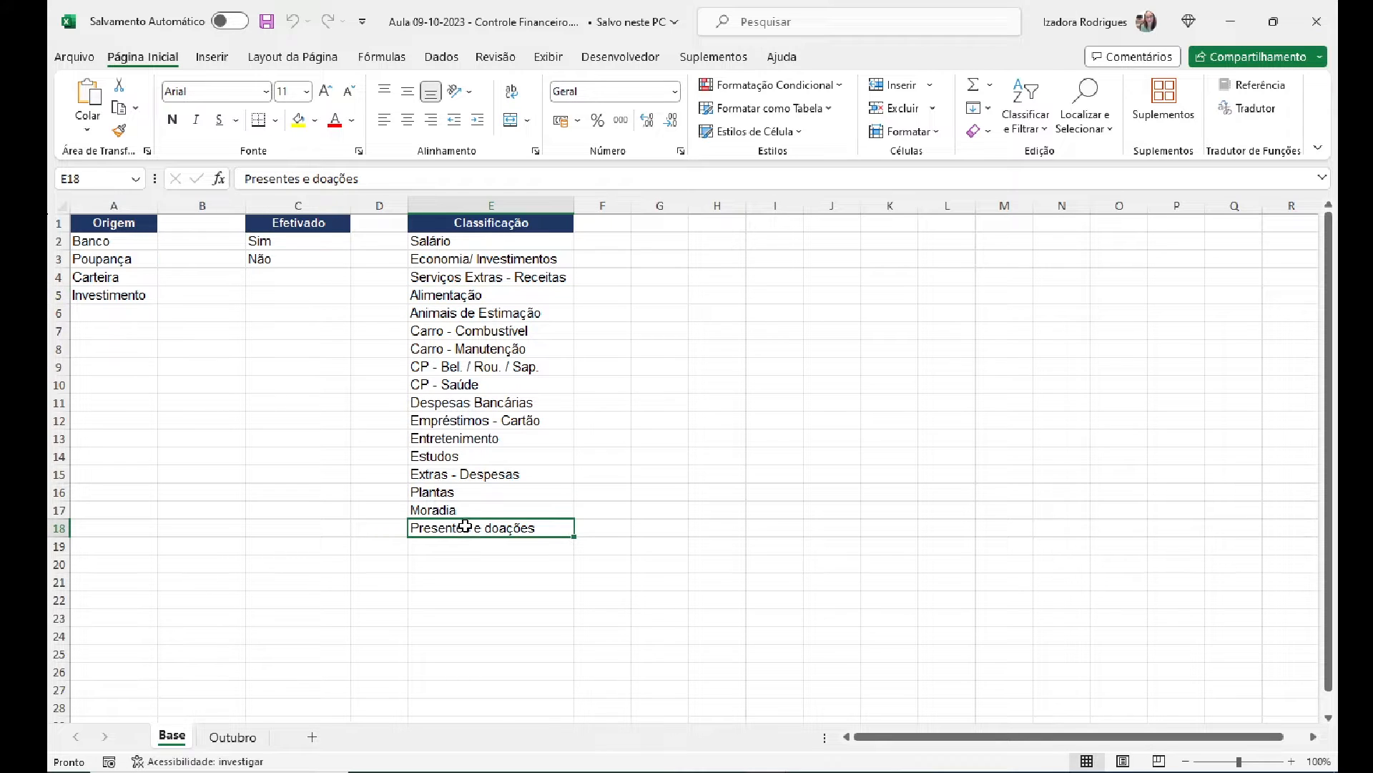
click(496, 244)
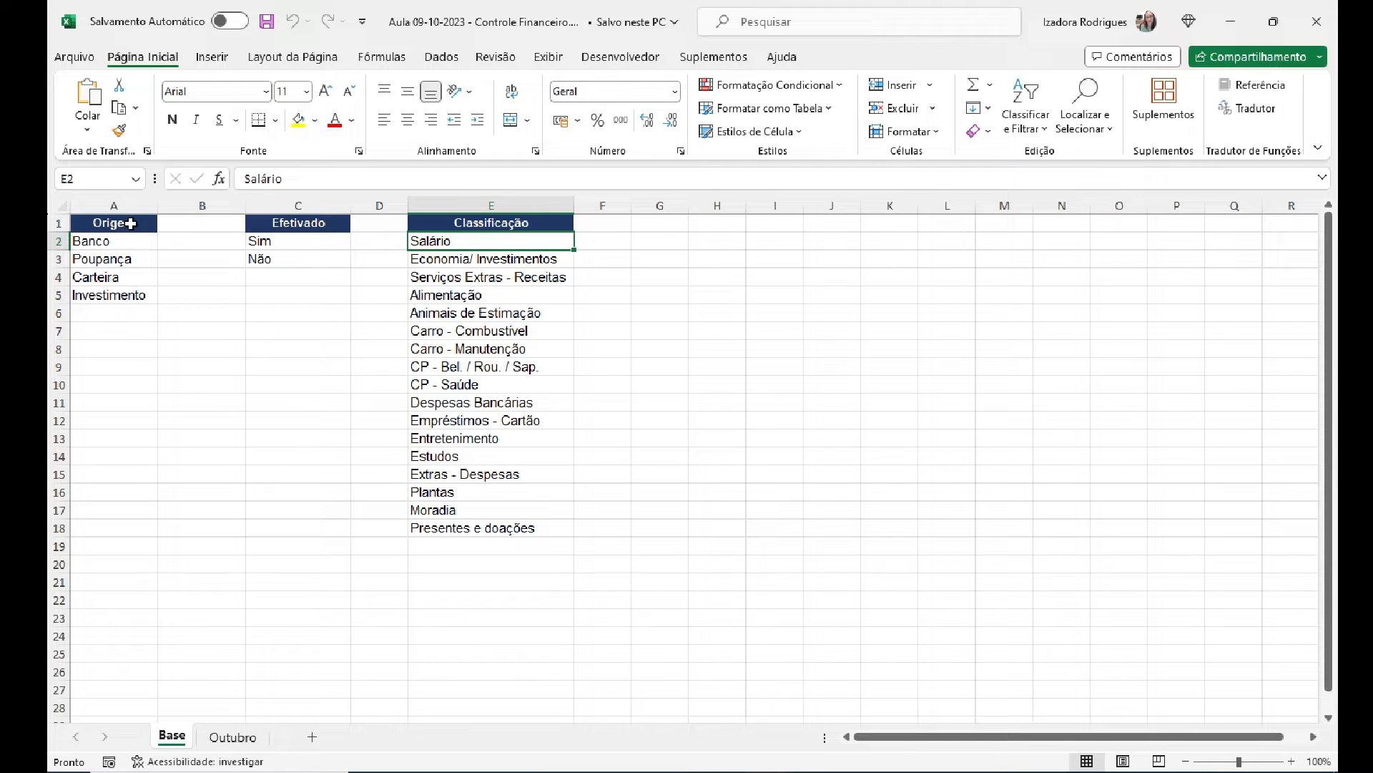
Step: Convert the Origem list in A1:A5 of the Base sheet into a table with headers
click(1291, 761)
click(1292, 761)
click(1292, 762)
click(1292, 761)
click(1292, 761)
click(1292, 761)
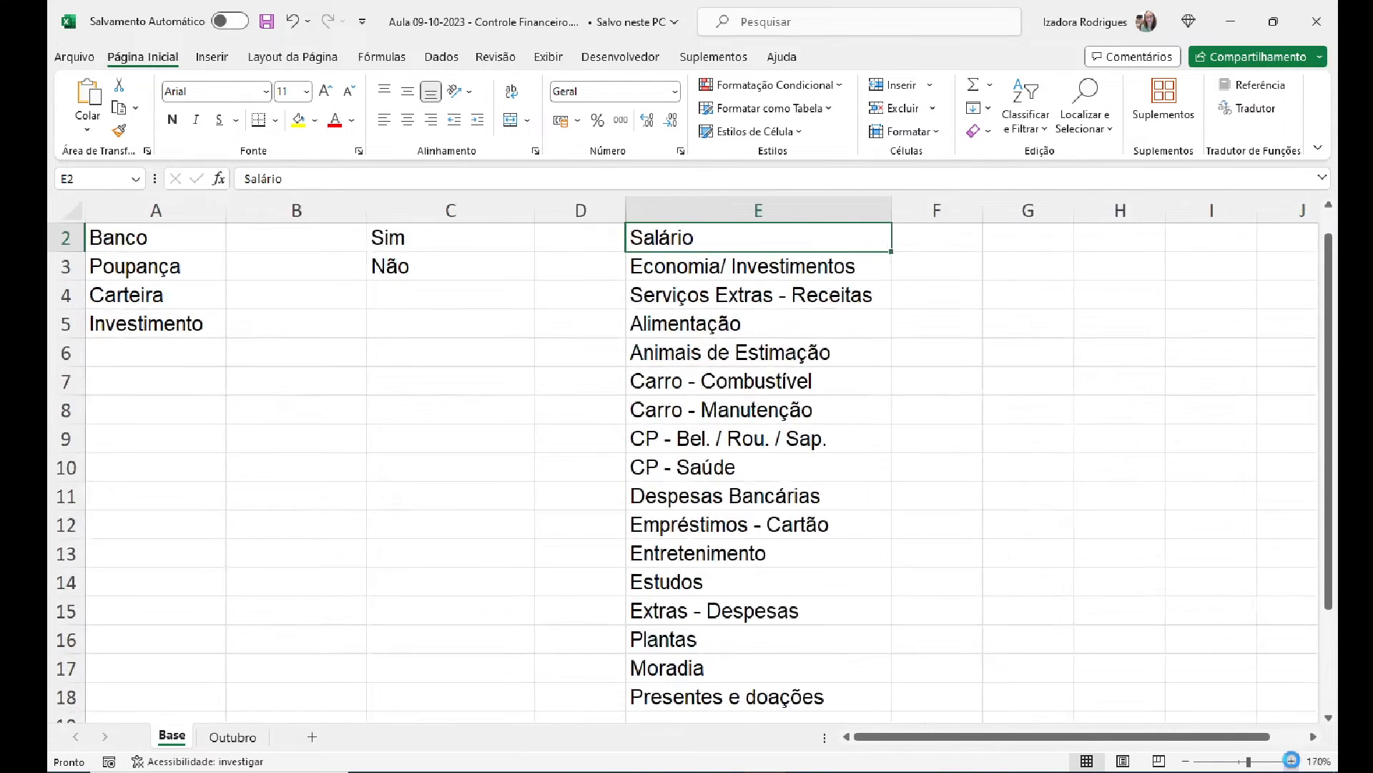
click(1291, 761)
click(1292, 761)
click(1292, 761)
drag(1330, 541, 1329, 517)
click(229, 254)
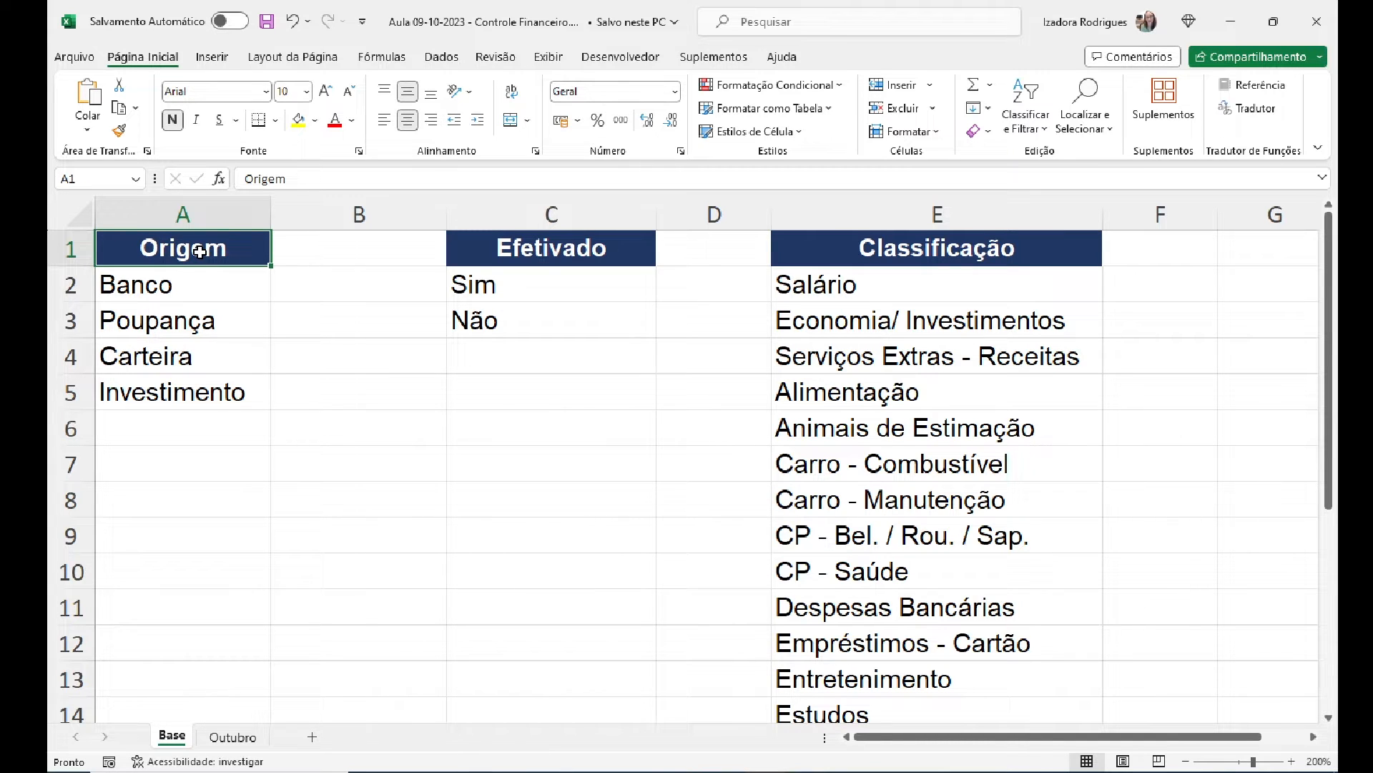
key(ctrl+shift+Down)
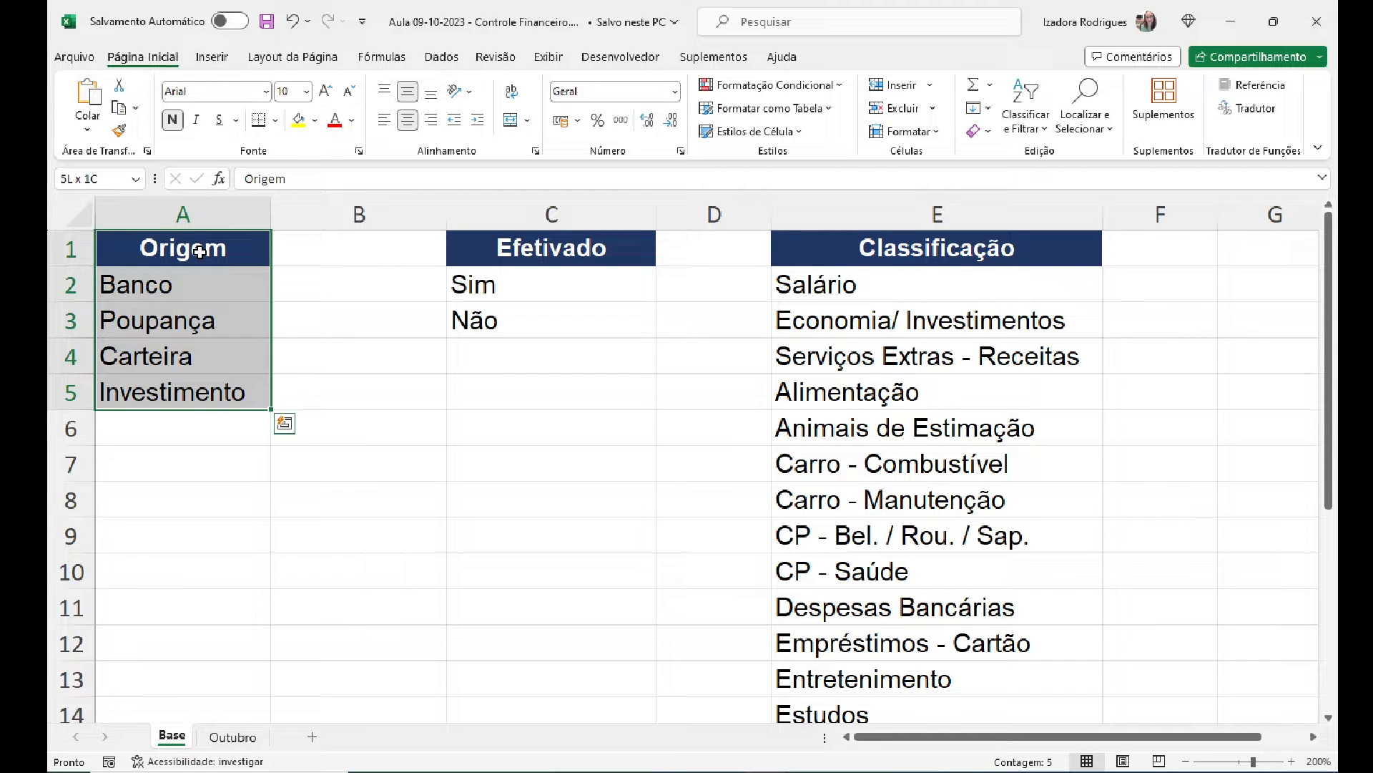
click(199, 250)
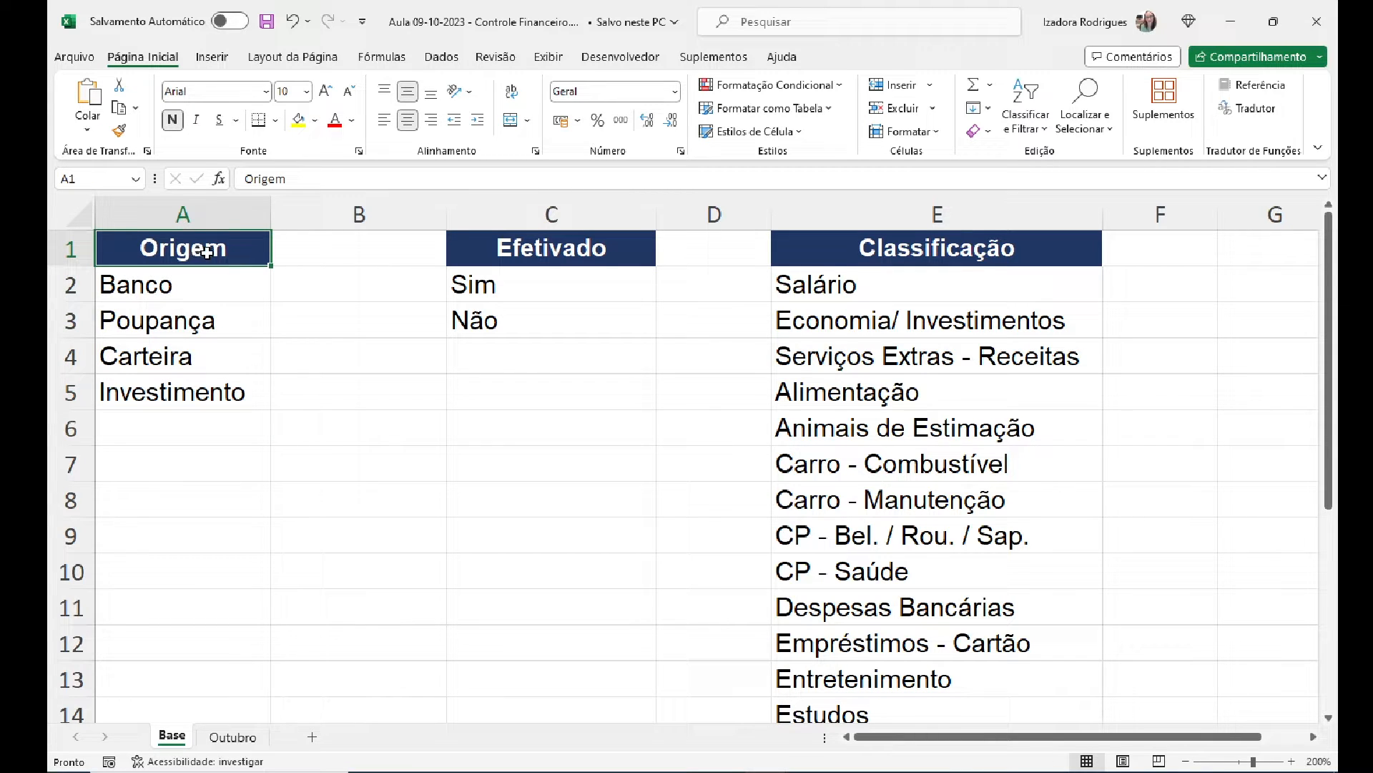
key(ctrl+shift+Down)
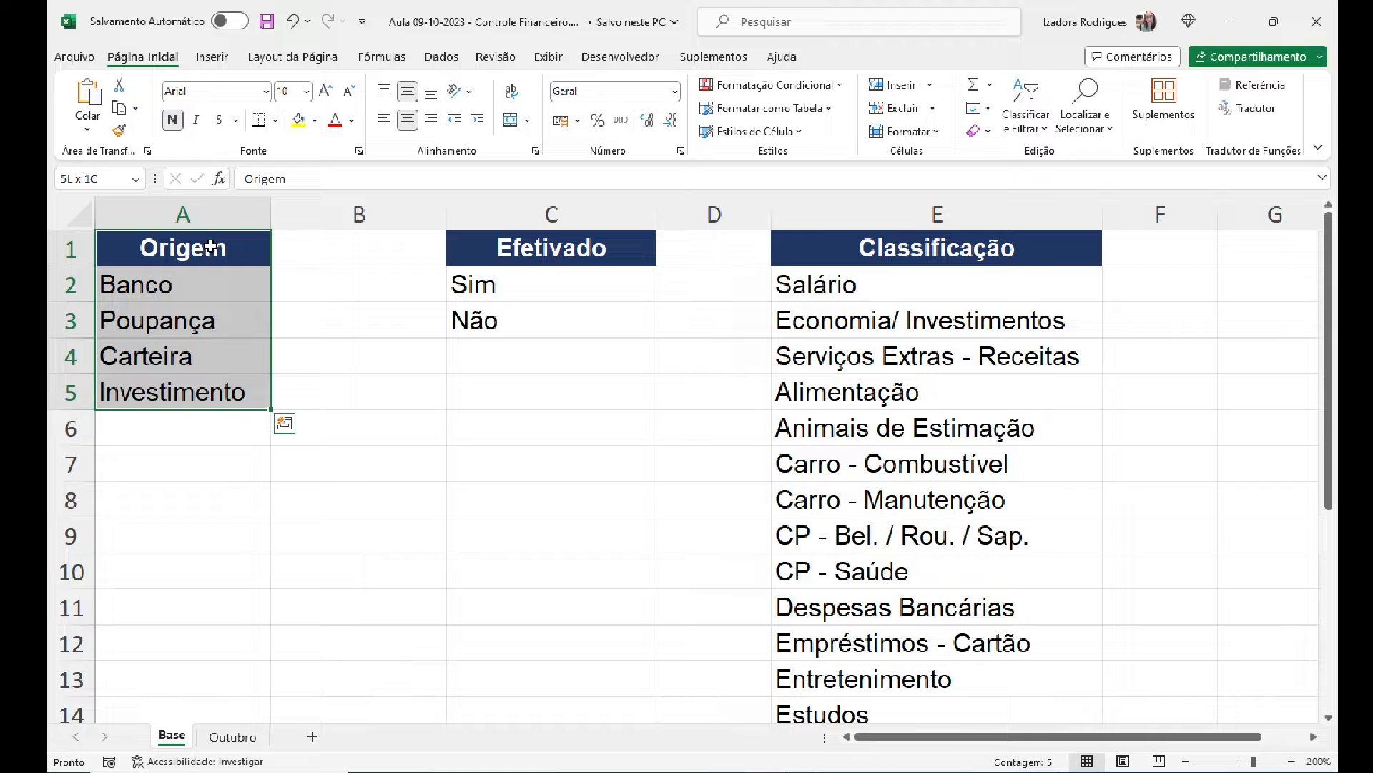
click(217, 61)
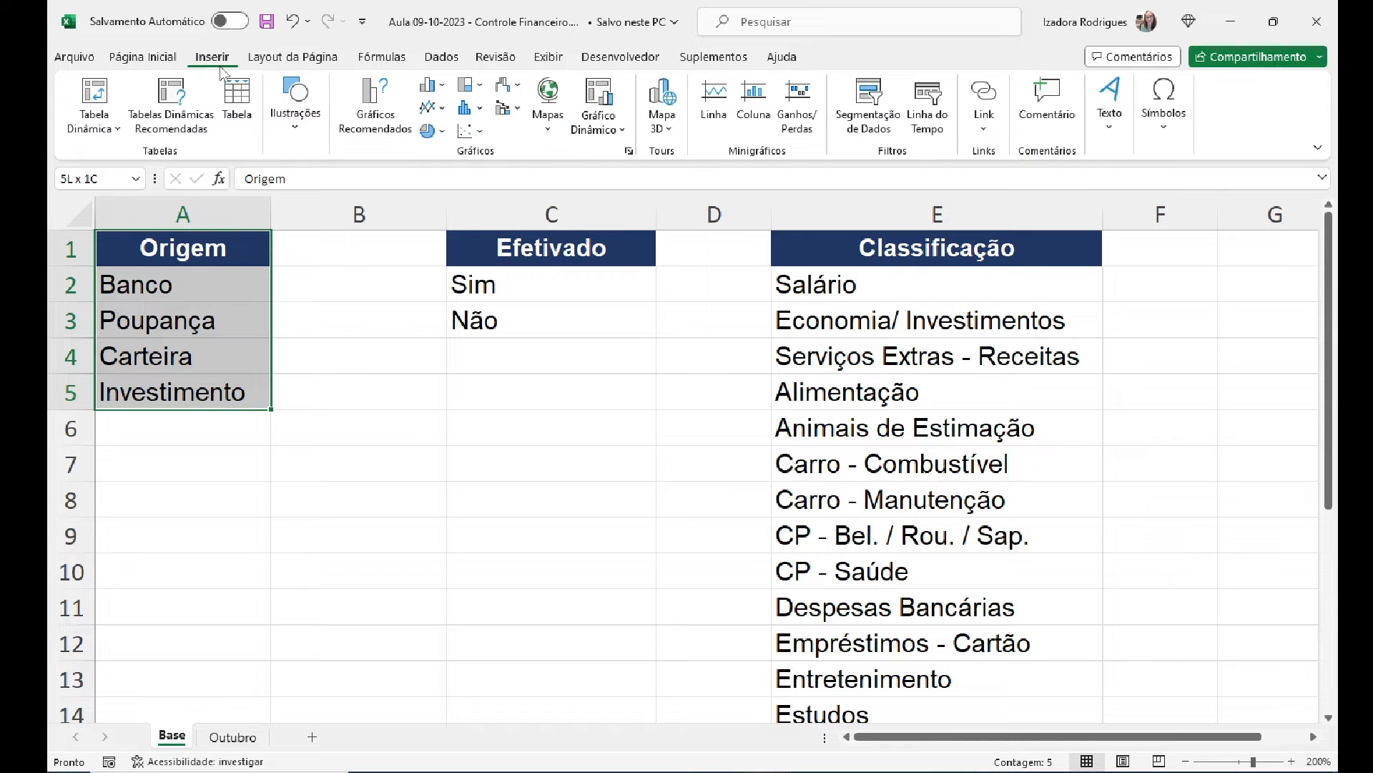
click(238, 95)
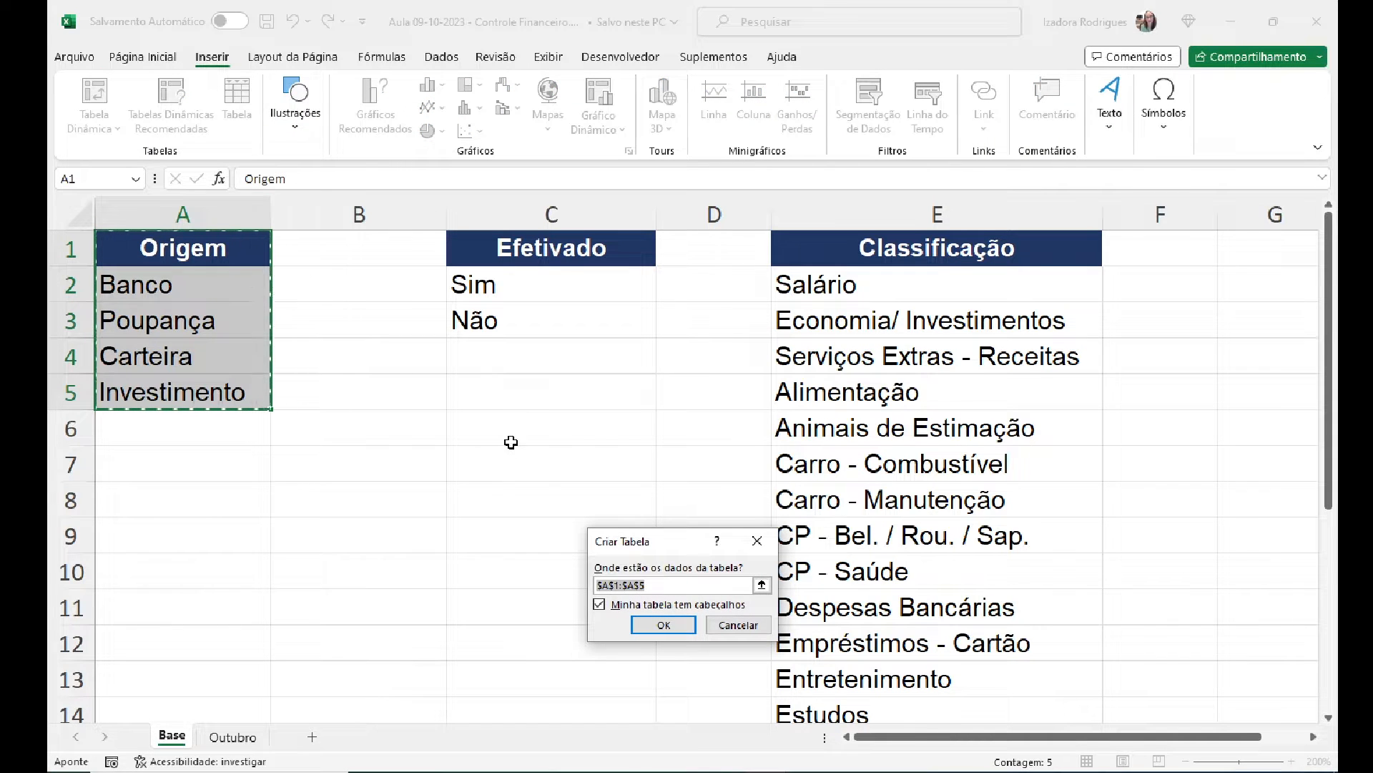
drag(656, 548, 596, 374)
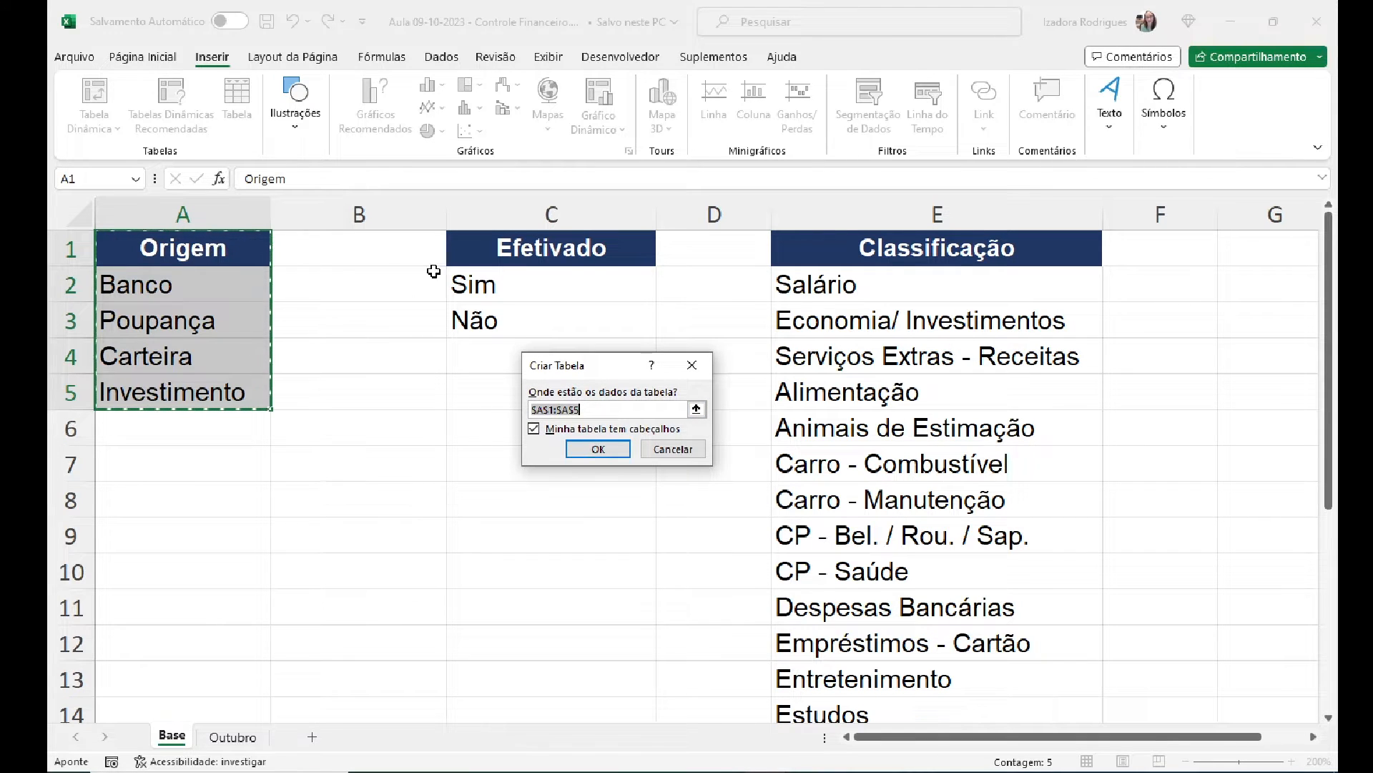
click(613, 458)
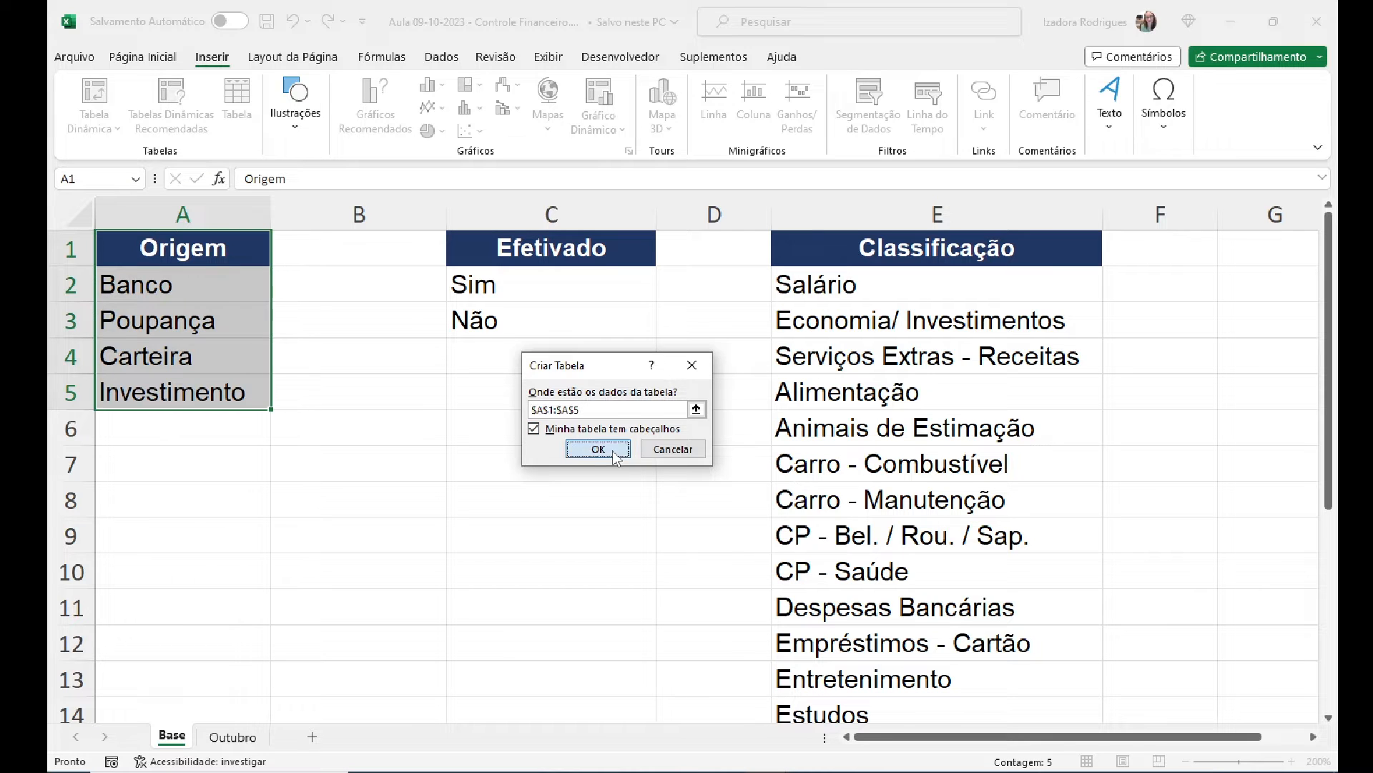
click(321, 267)
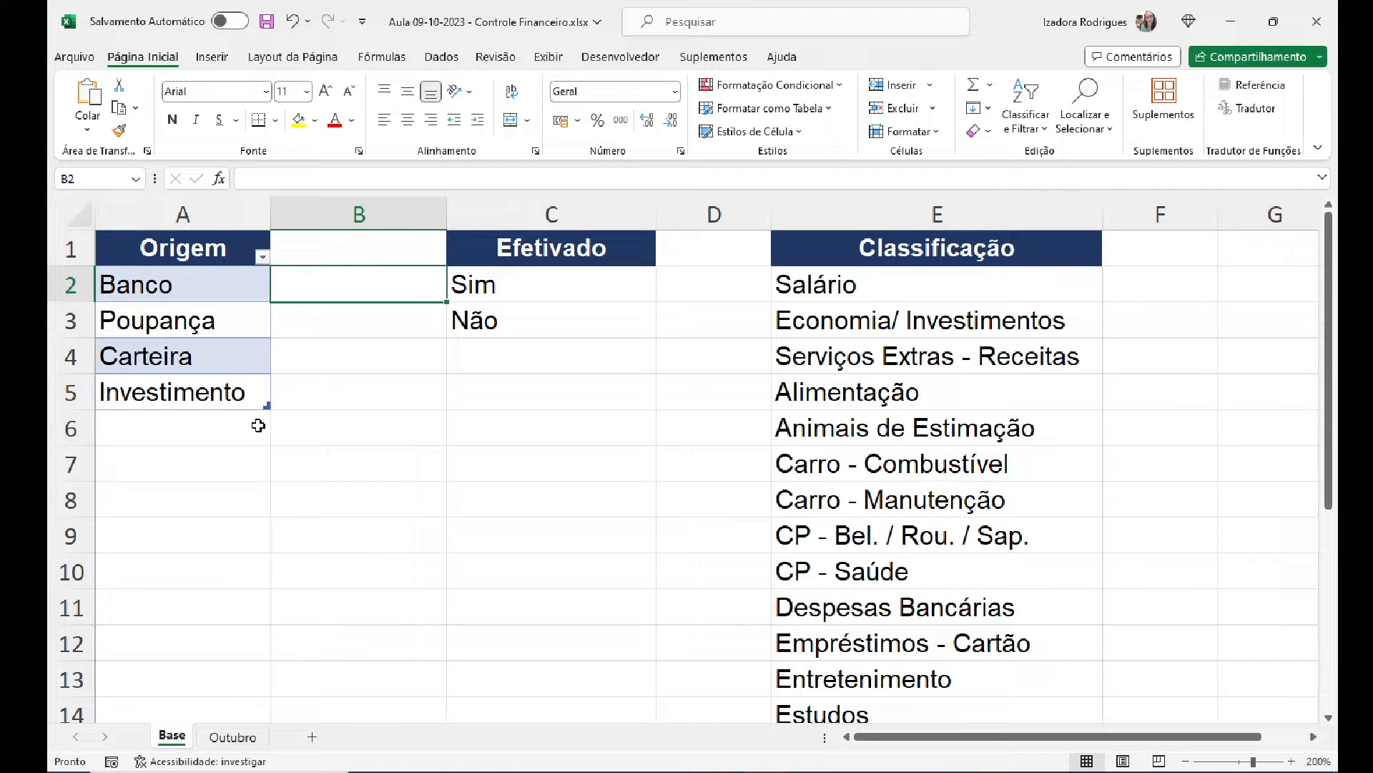
Step: Apply the plain style without colours from the Clara group to the Origem table
click(216, 318)
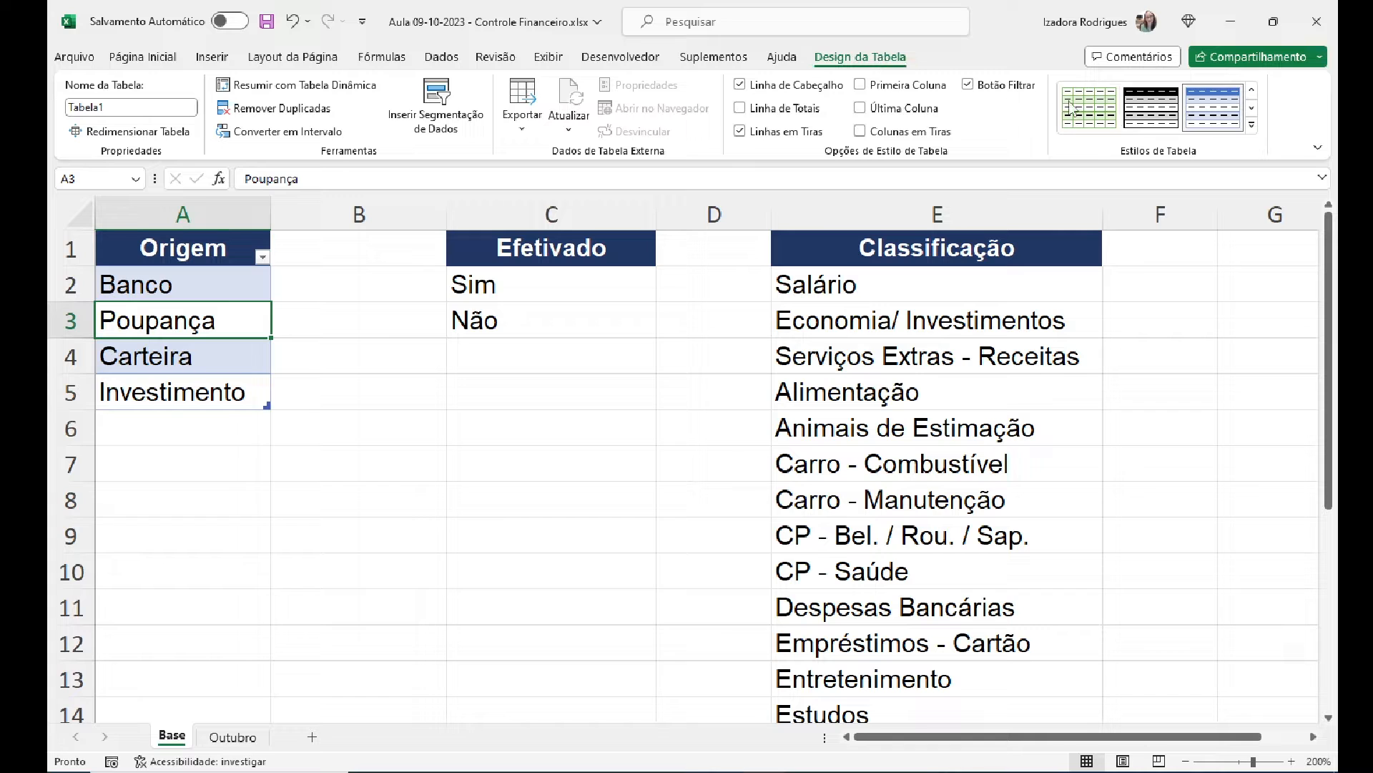
click(1253, 130)
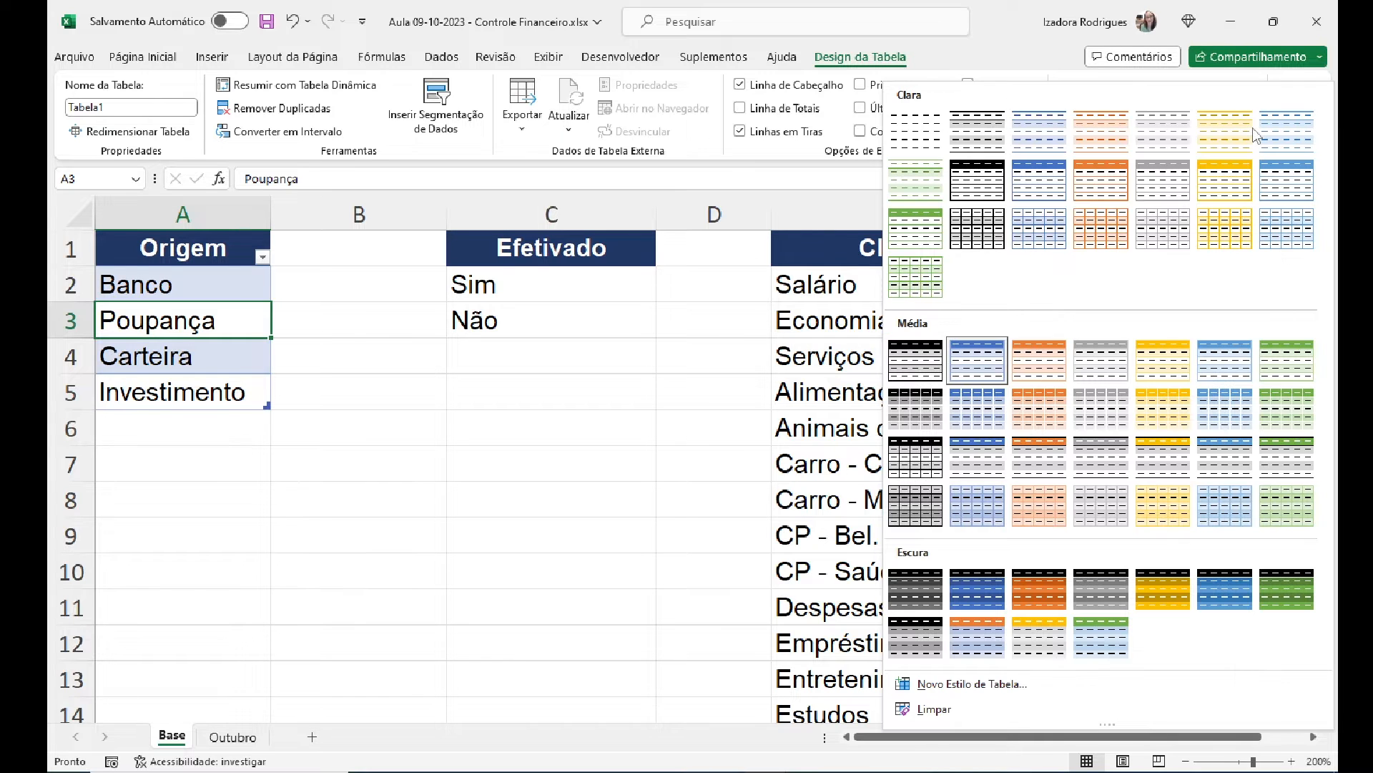
click(921, 126)
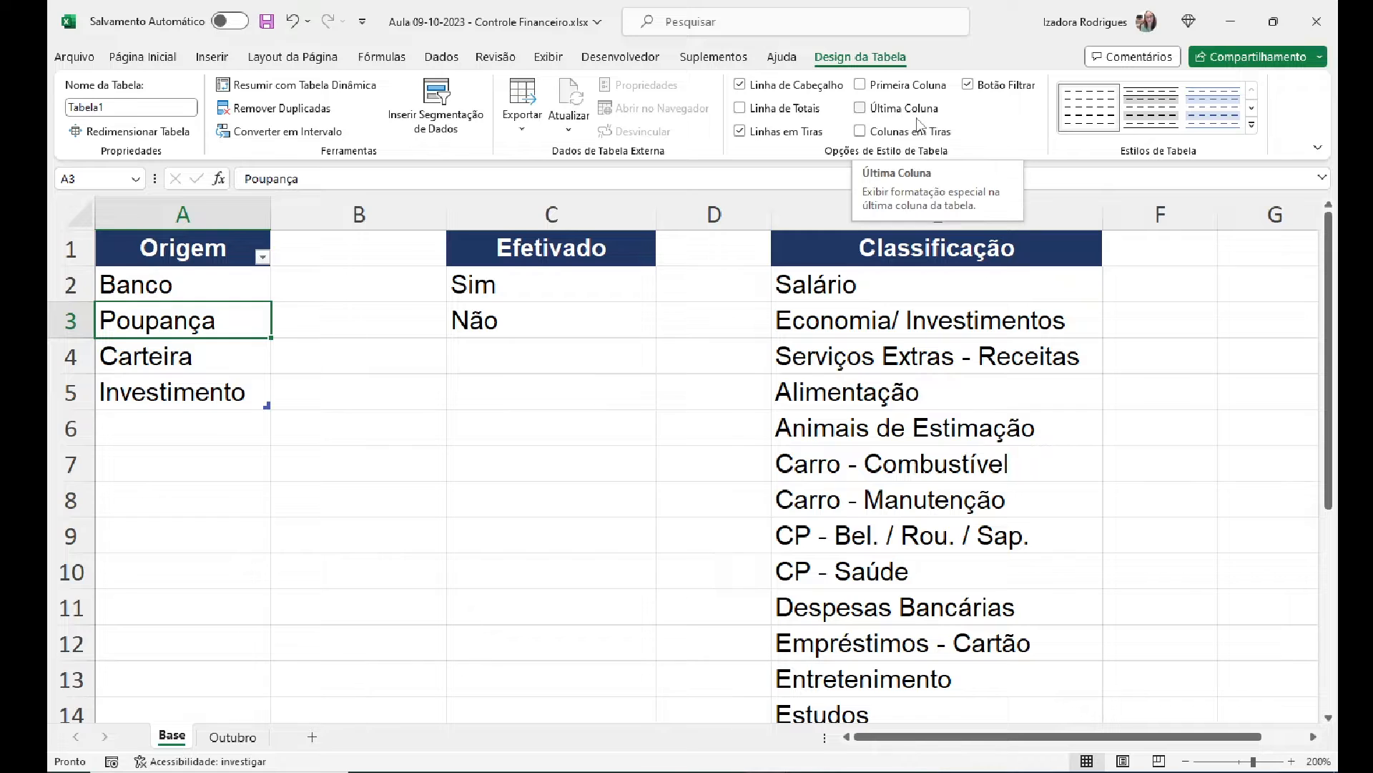
drag(253, 255, 233, 392)
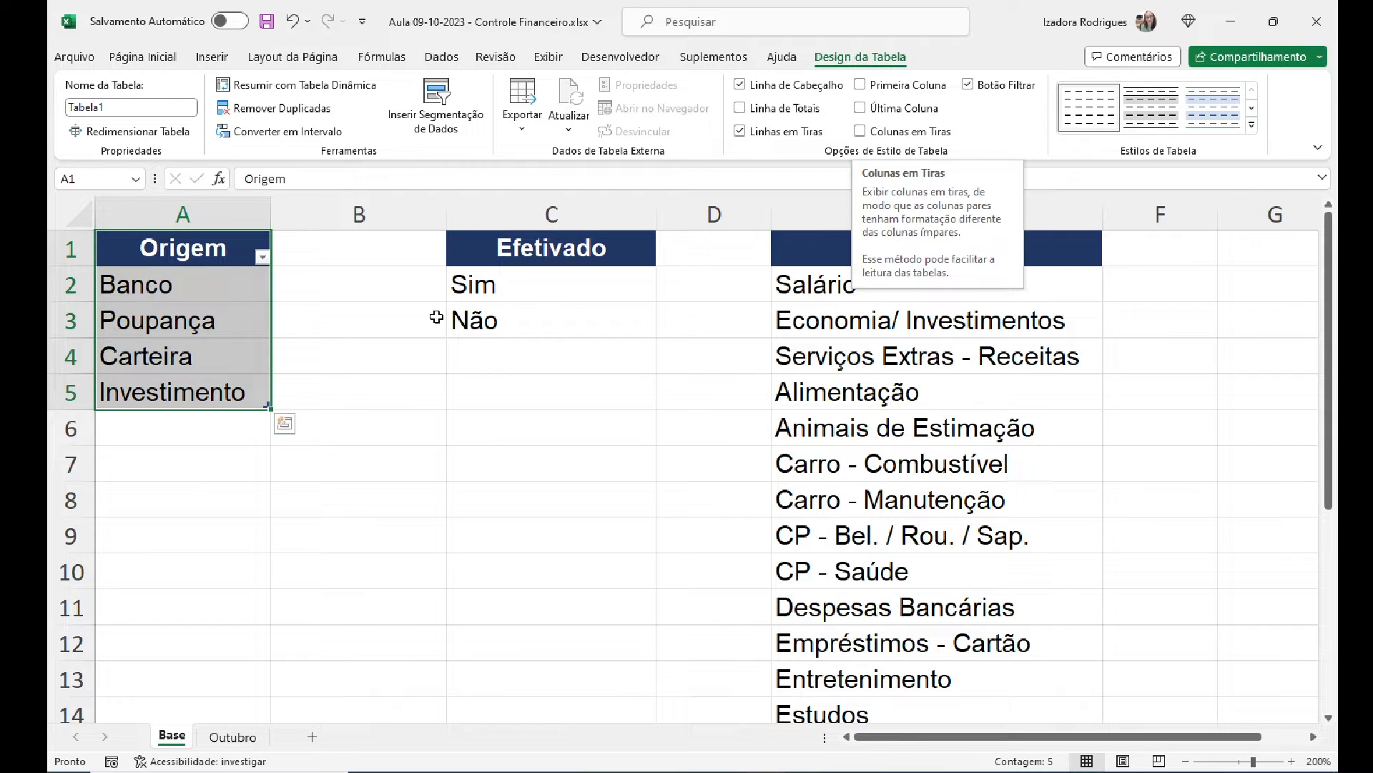
click(224, 294)
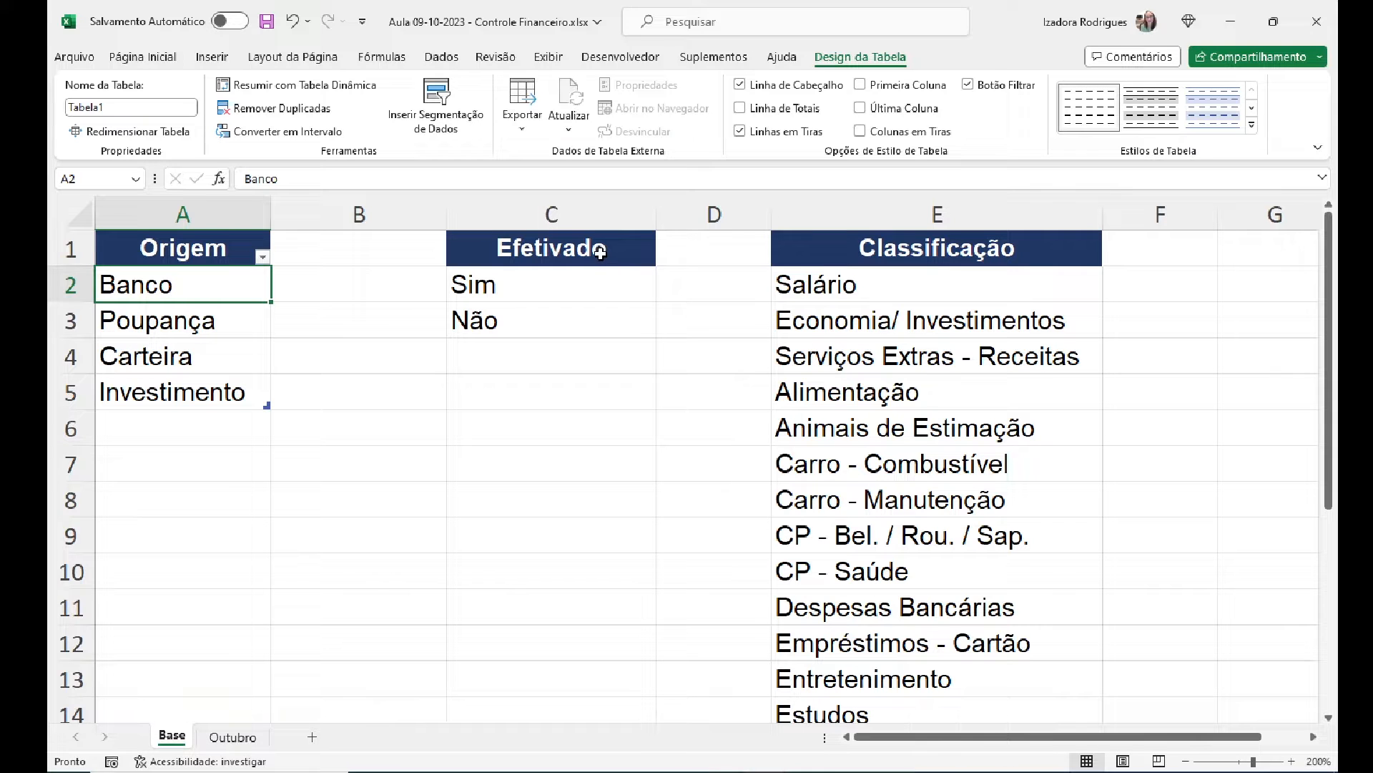
Step: Convert the Efetivado list in C1:C3 into a table with headers
click(561, 249)
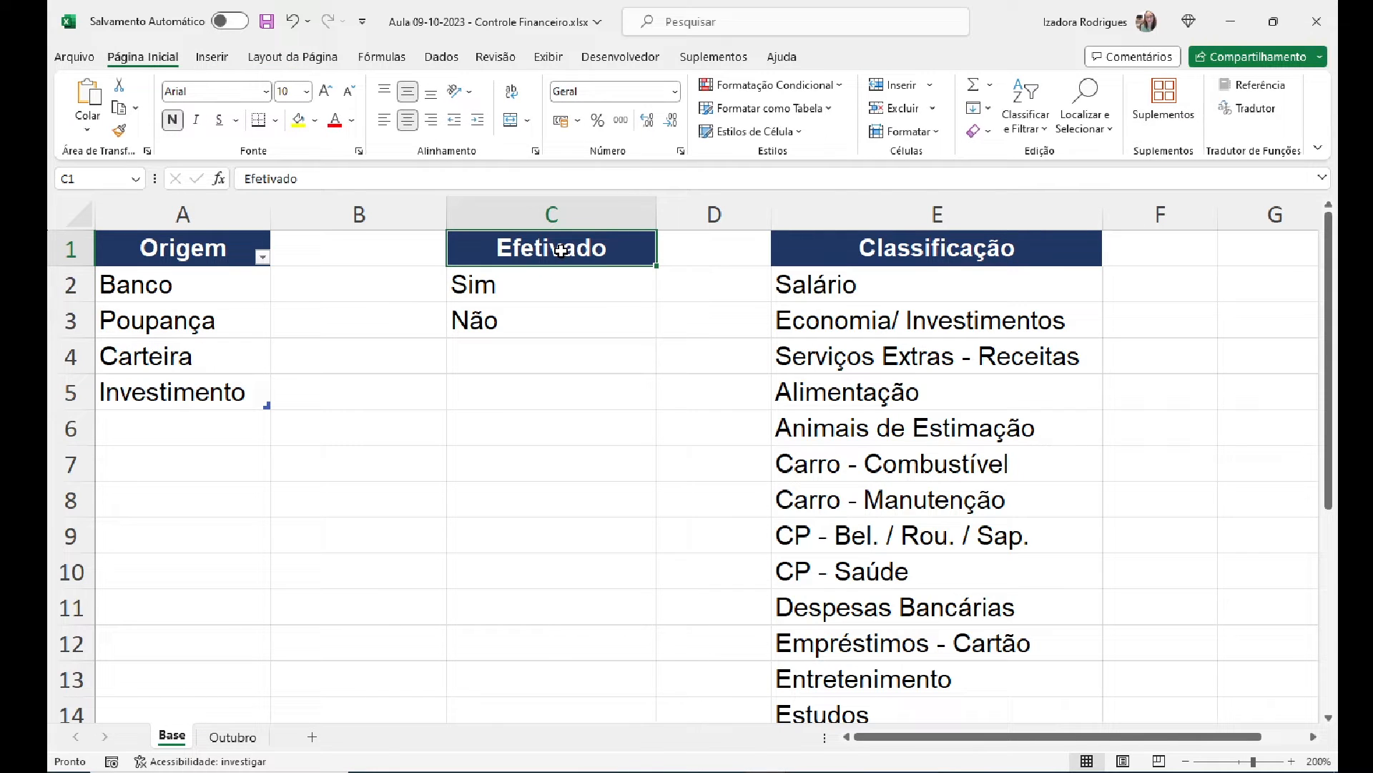
key(ctrl+shift+Down)
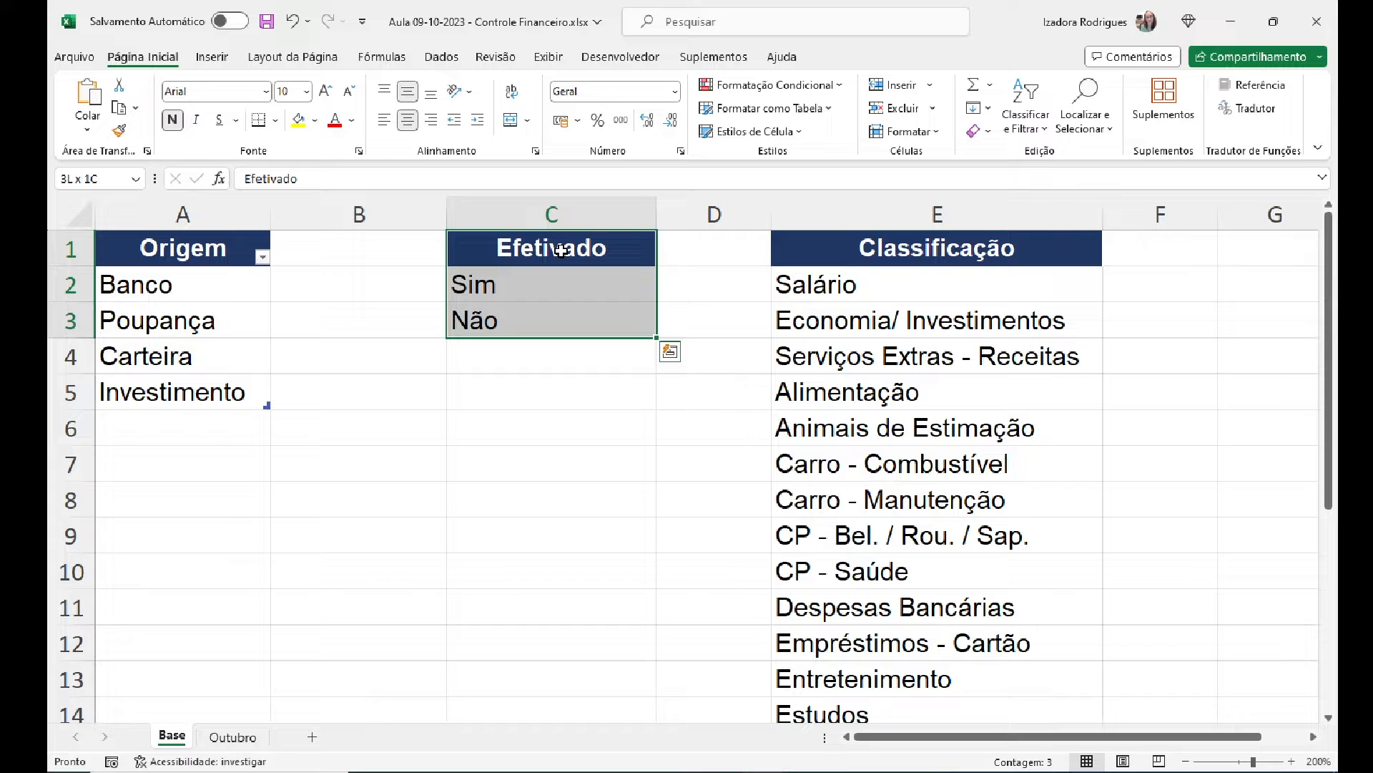
click(211, 56)
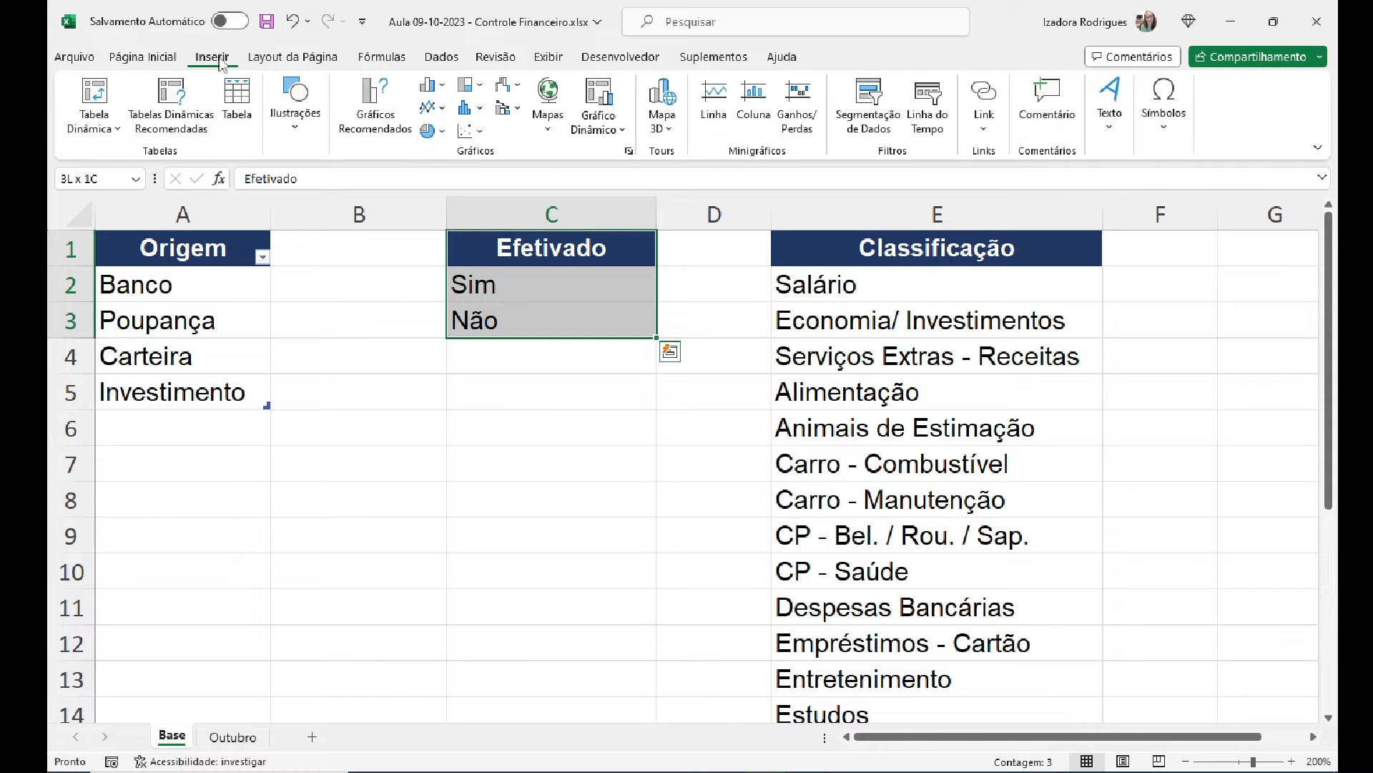
click(236, 101)
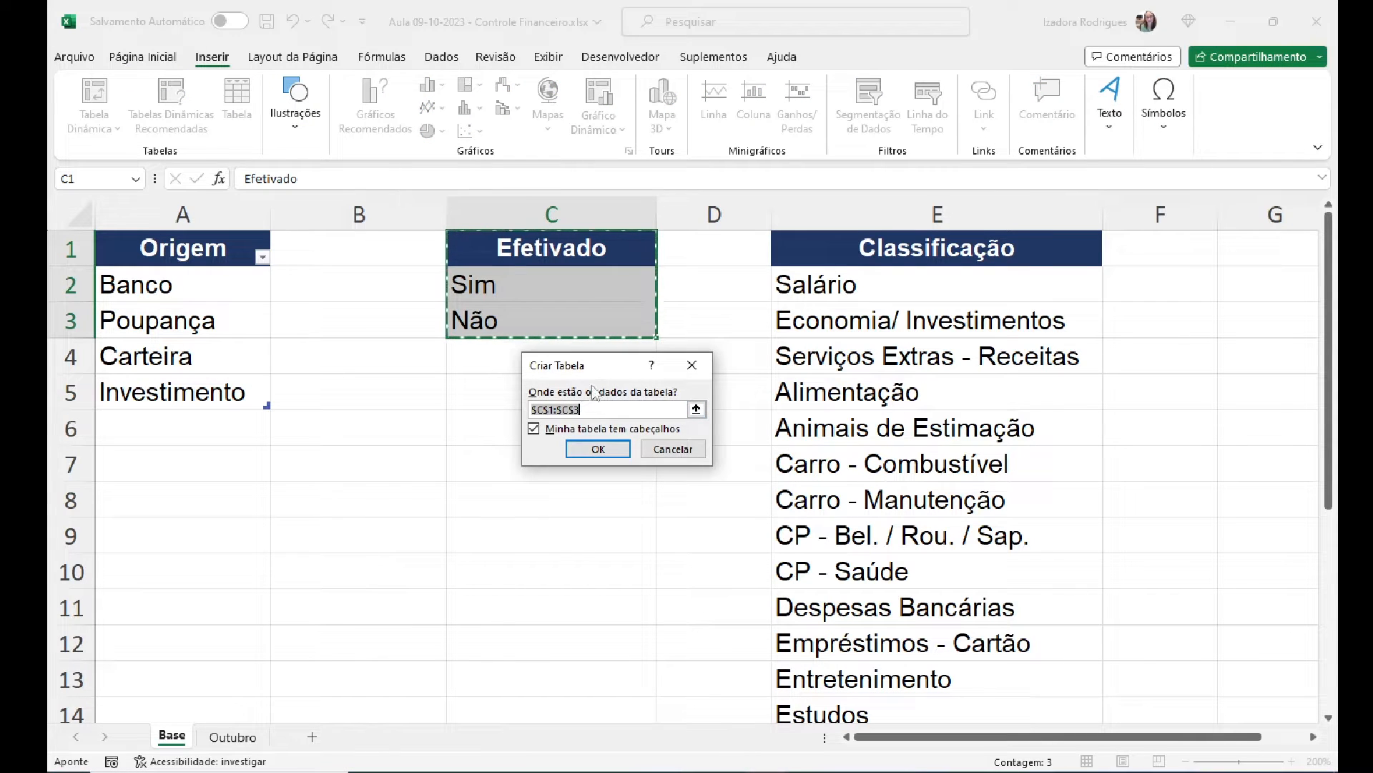
click(596, 452)
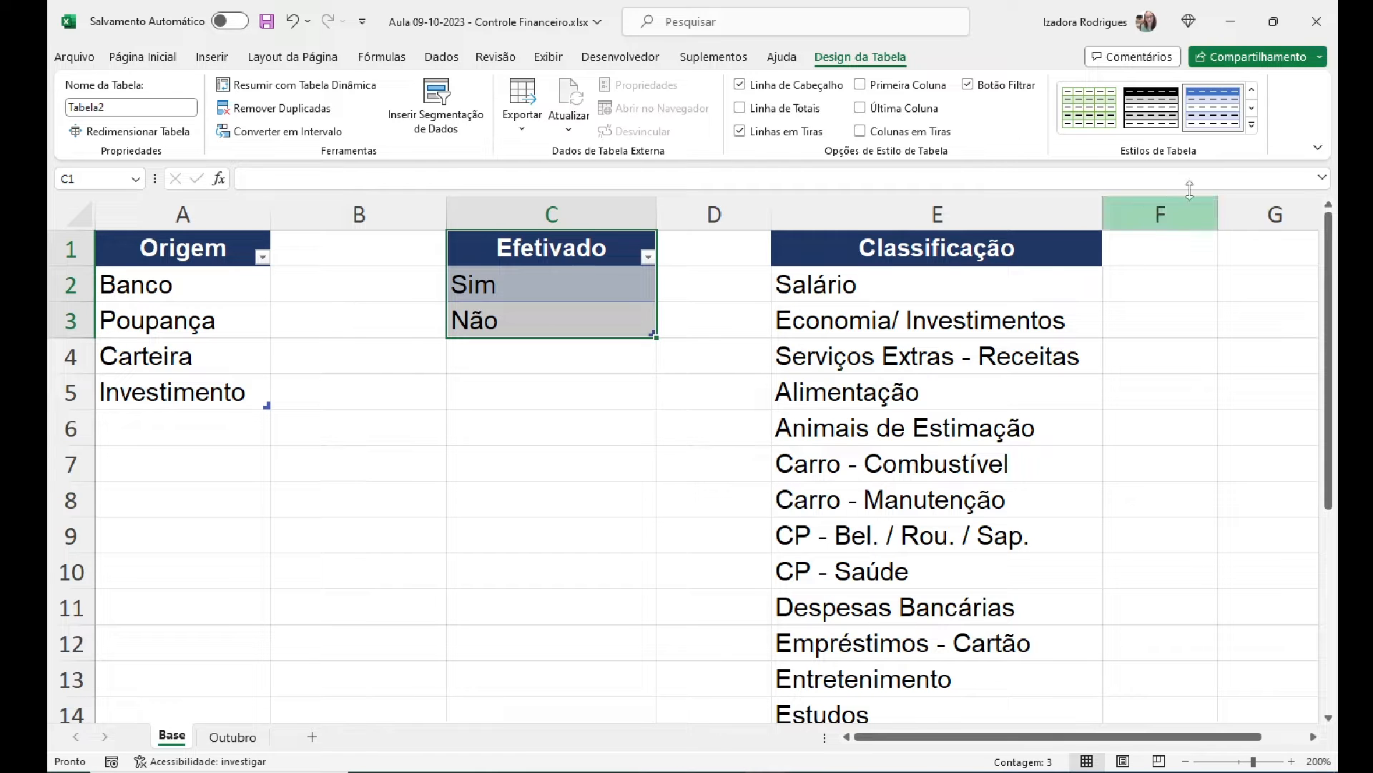
Step: Apply the plain style without colours from the Clara group to the Efetivado table
click(1251, 126)
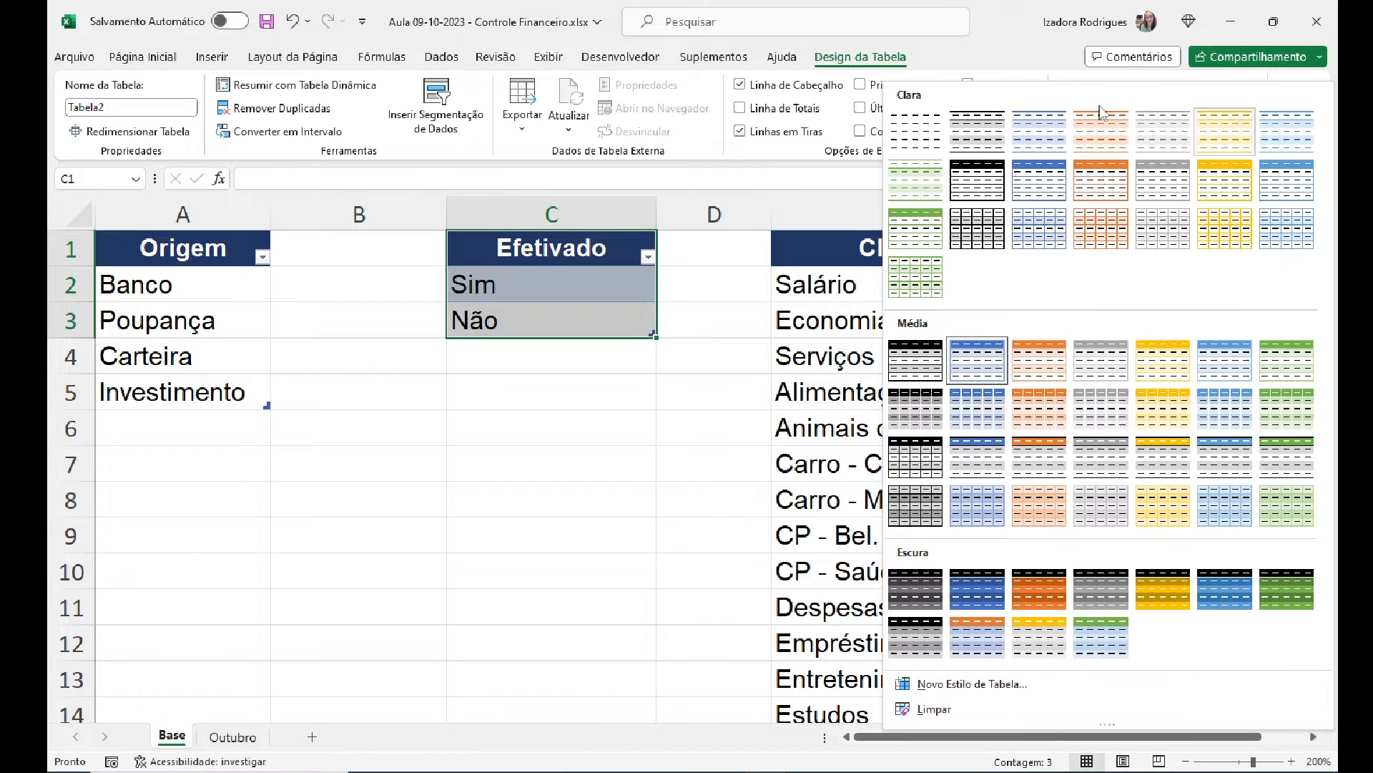
click(917, 126)
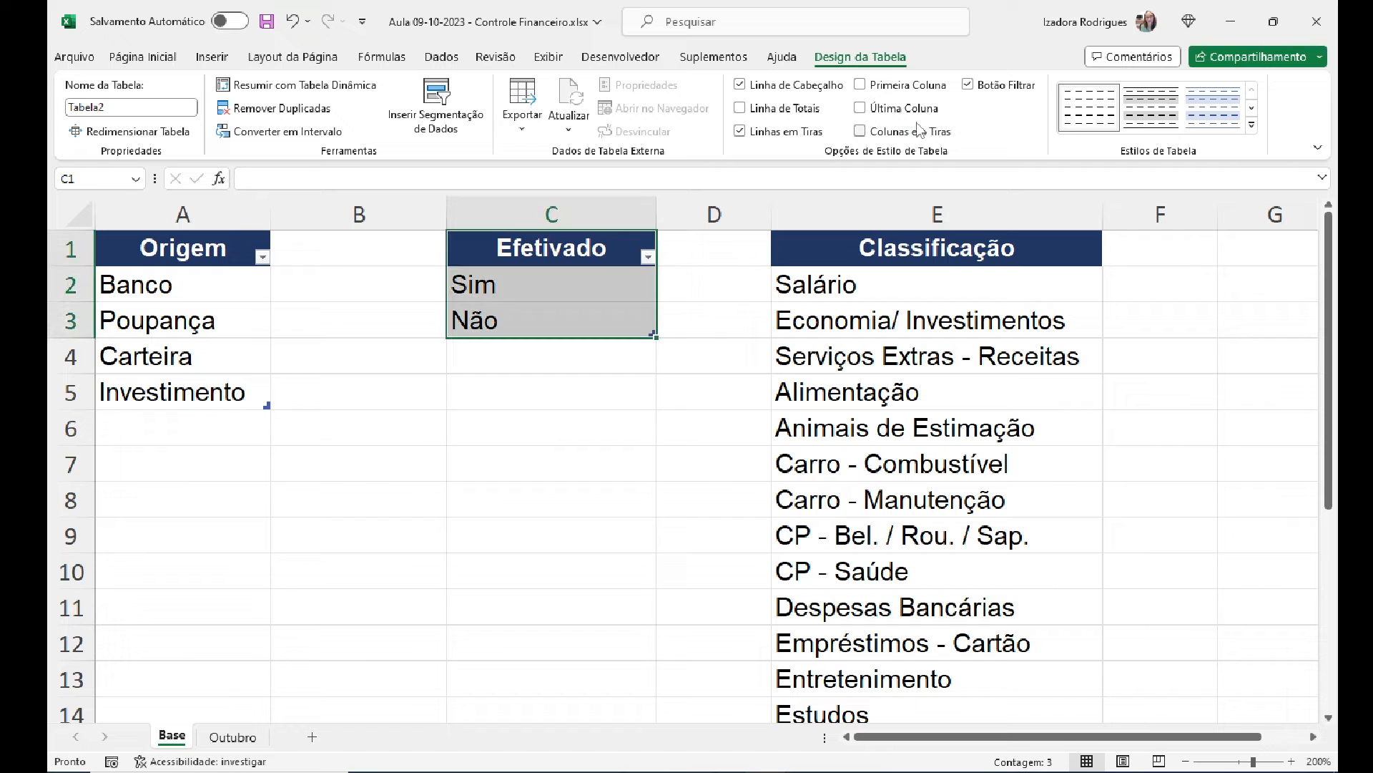
Step: Convert the Classificação list in E1:E18 into a table with headers
click(877, 250)
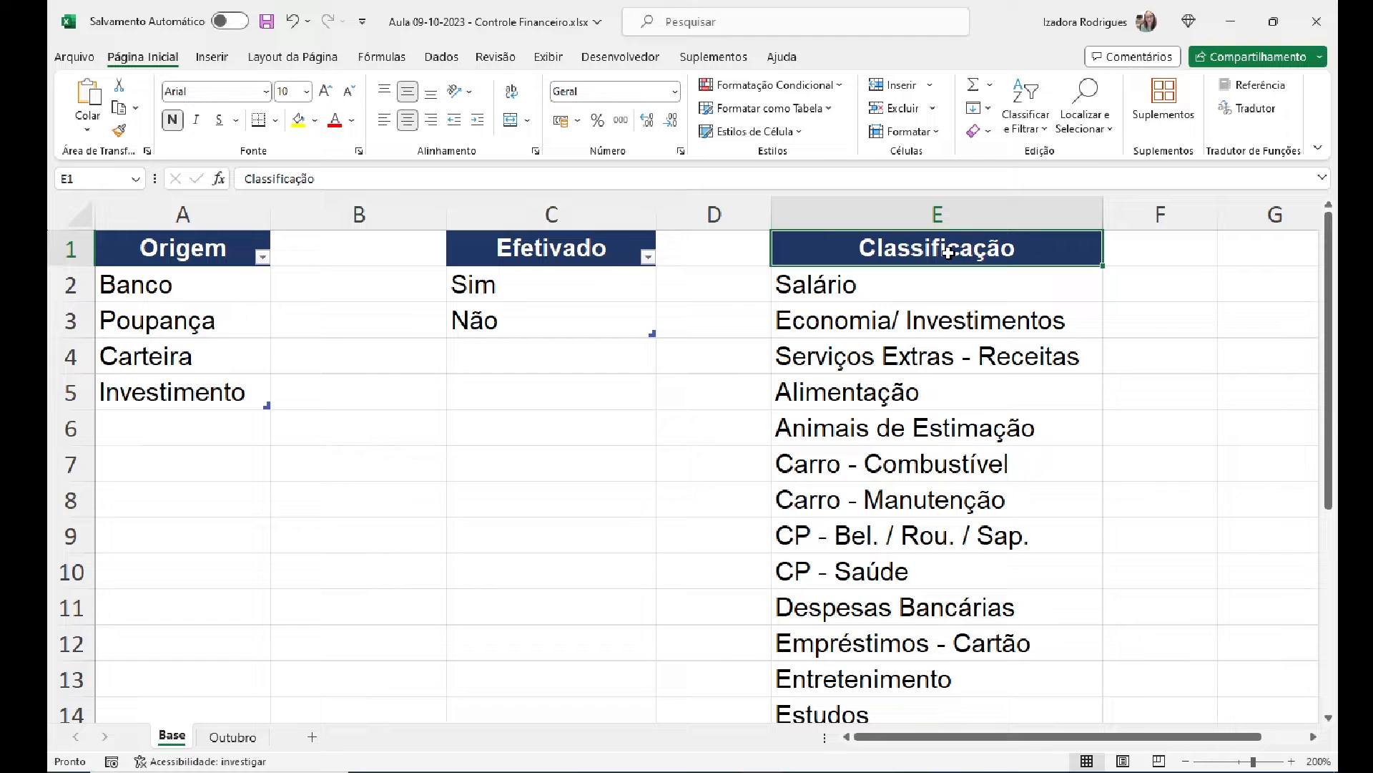
key(ctrl+shift+Down)
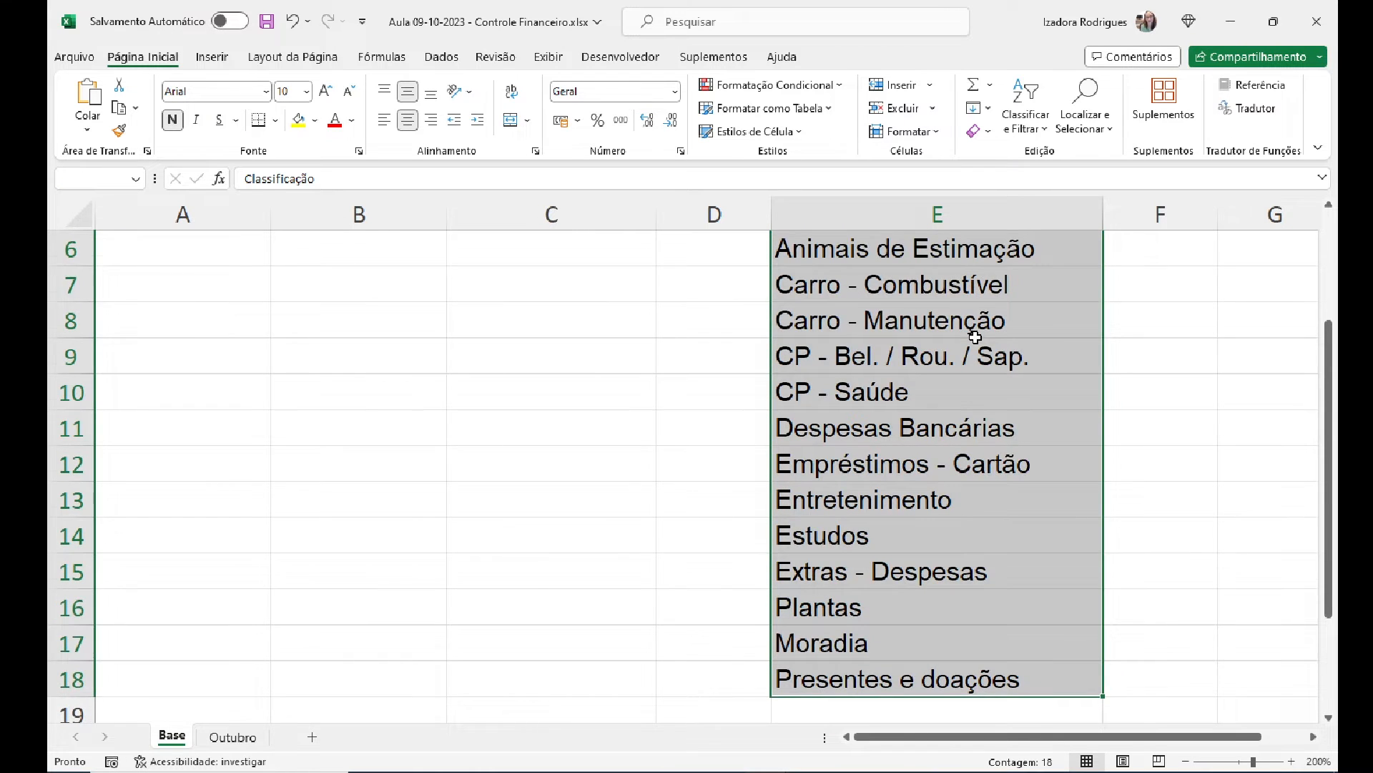
scroll(976, 337, down, 2)
drag(1329, 475, 1322, 240)
click(226, 58)
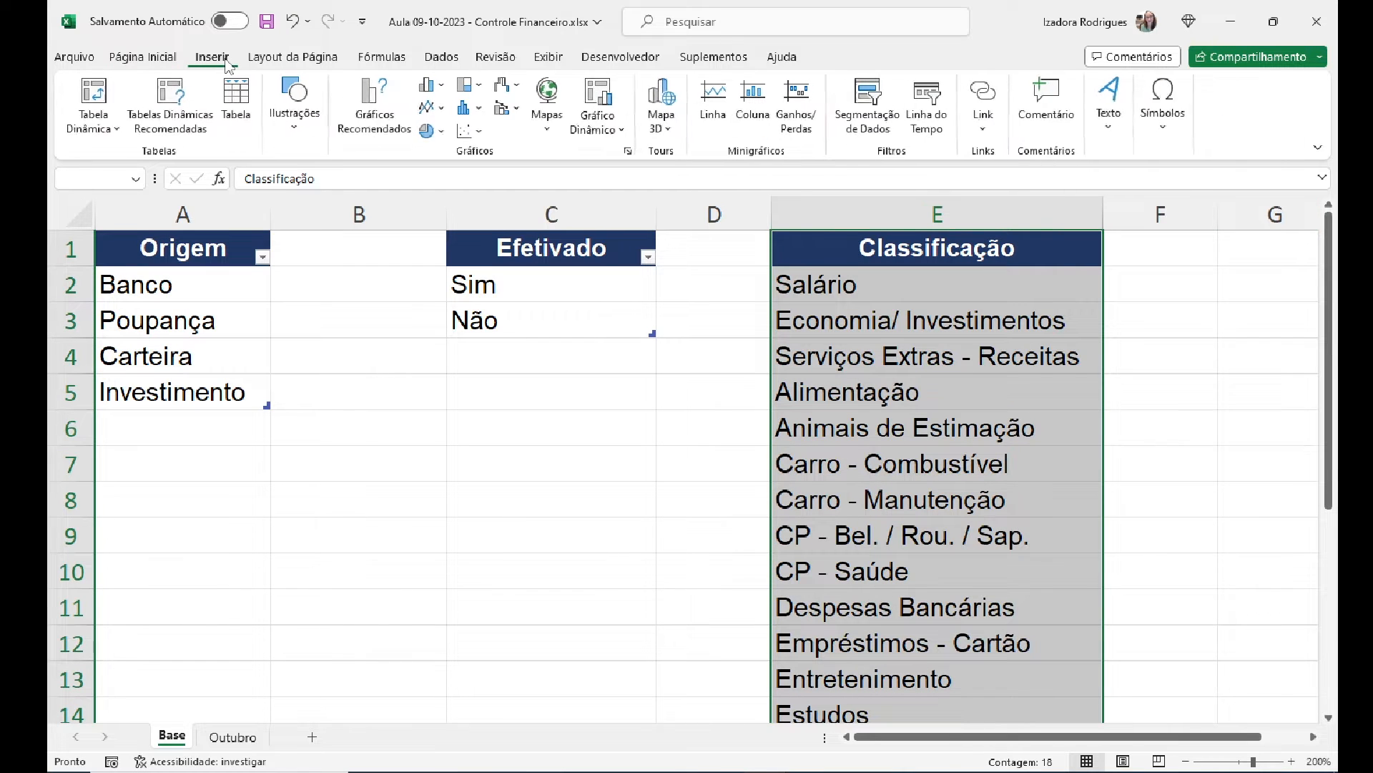
click(237, 100)
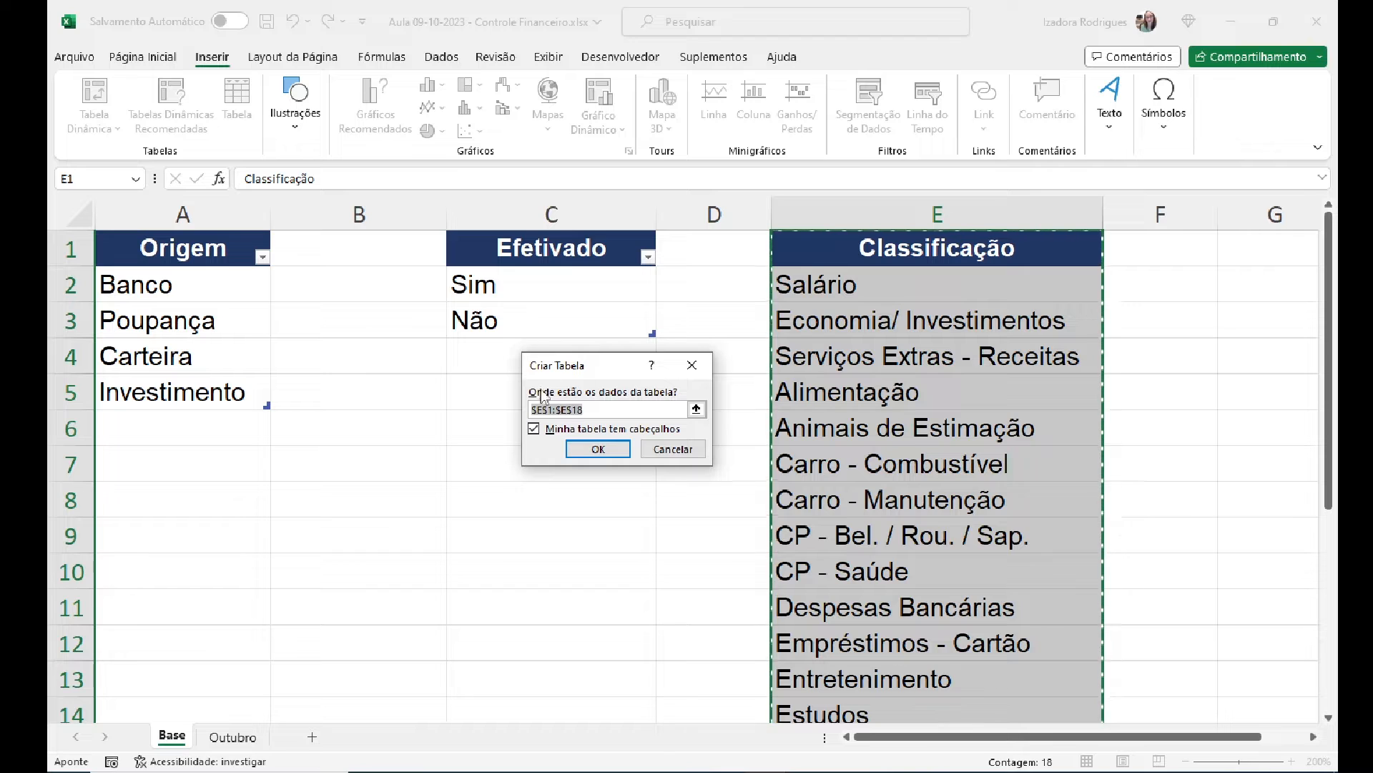
click(599, 450)
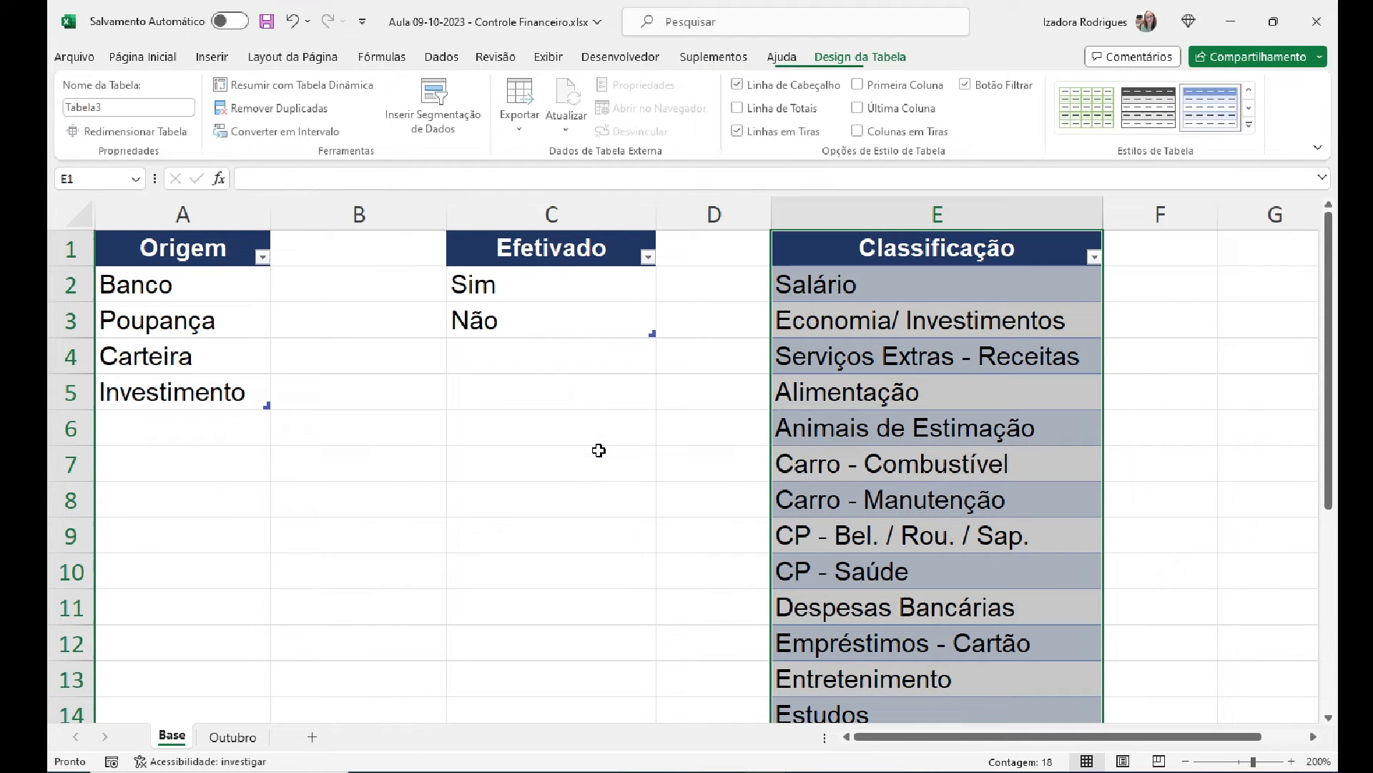
Step: Apply the plain style without colours from the Clara group to the Classificação table
click(1252, 126)
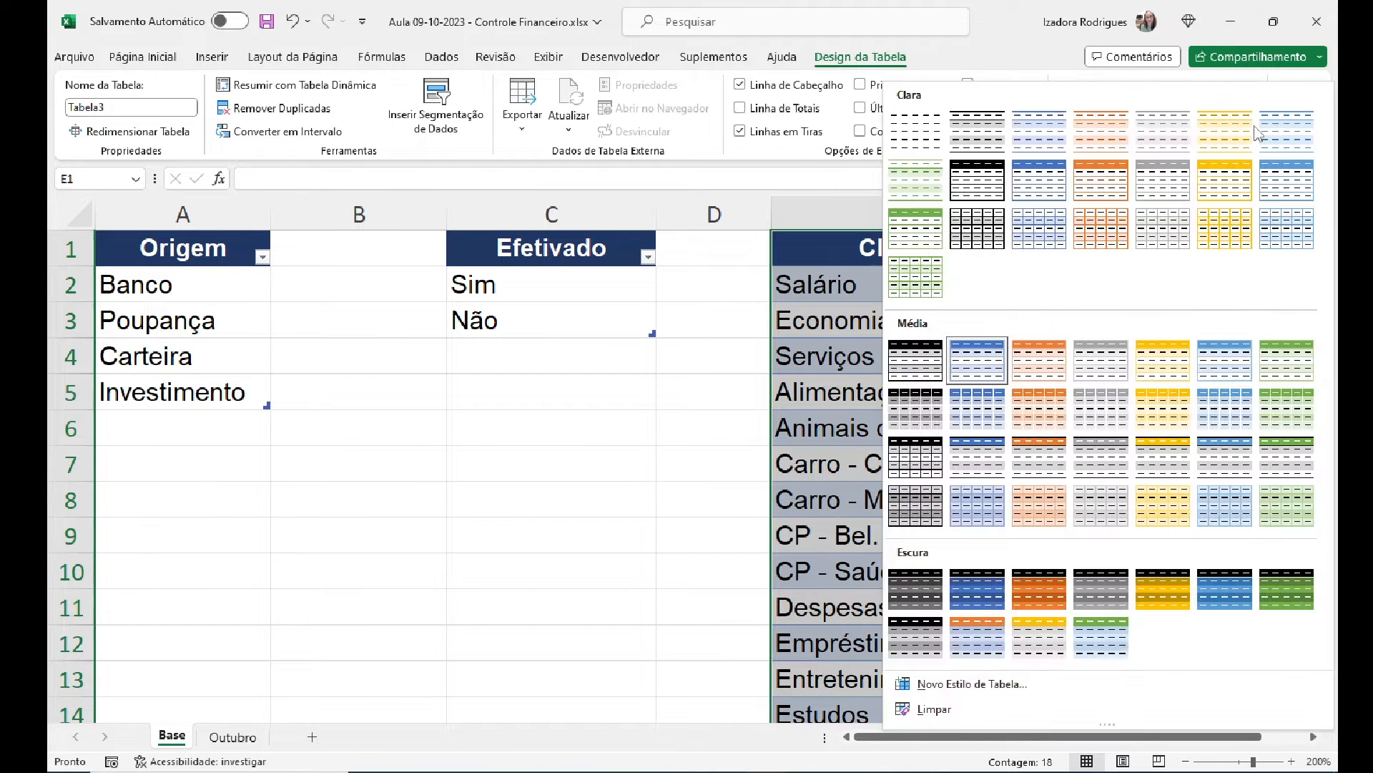
click(911, 128)
click(918, 286)
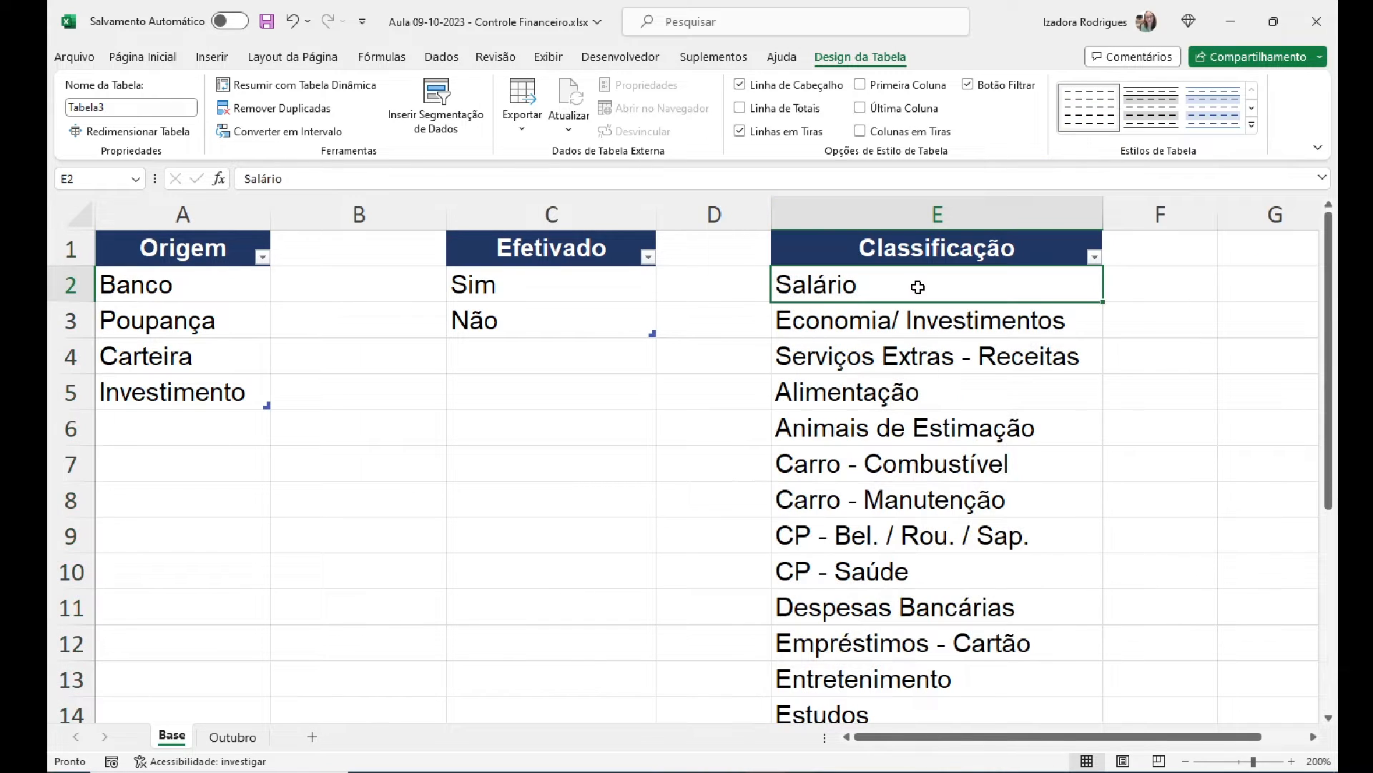
Step: Try adding Banco 2 in A6 directly below the Origem table, and remove the test entry
click(232, 427)
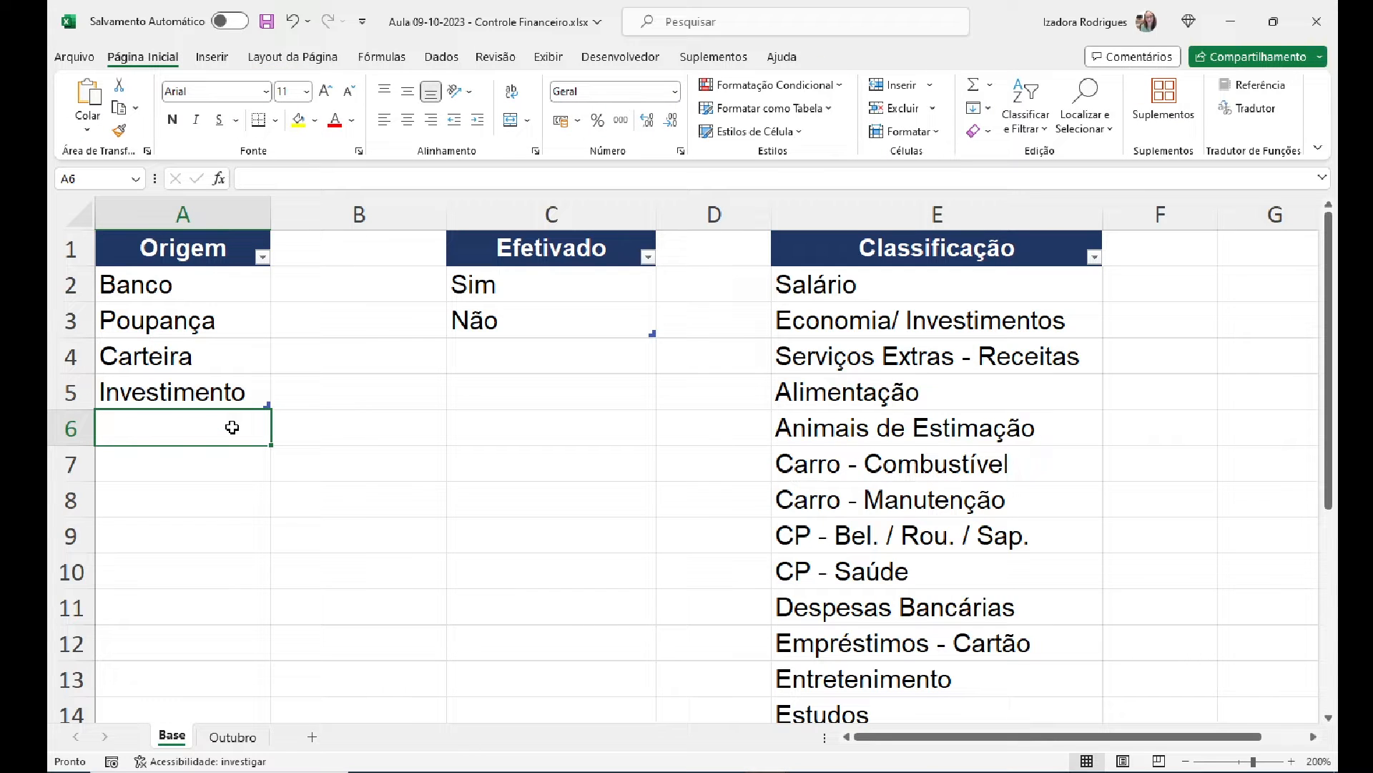
text(Banco 2)
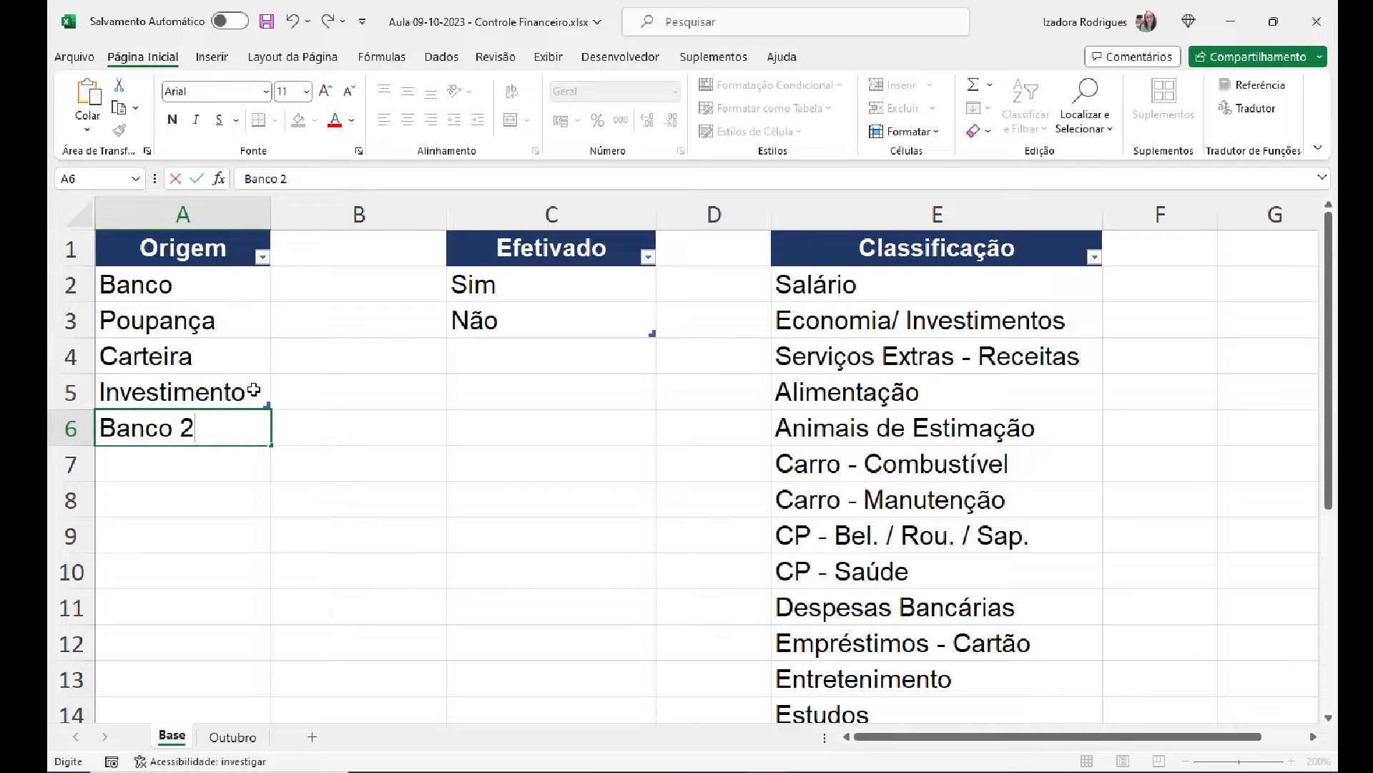
key(Return)
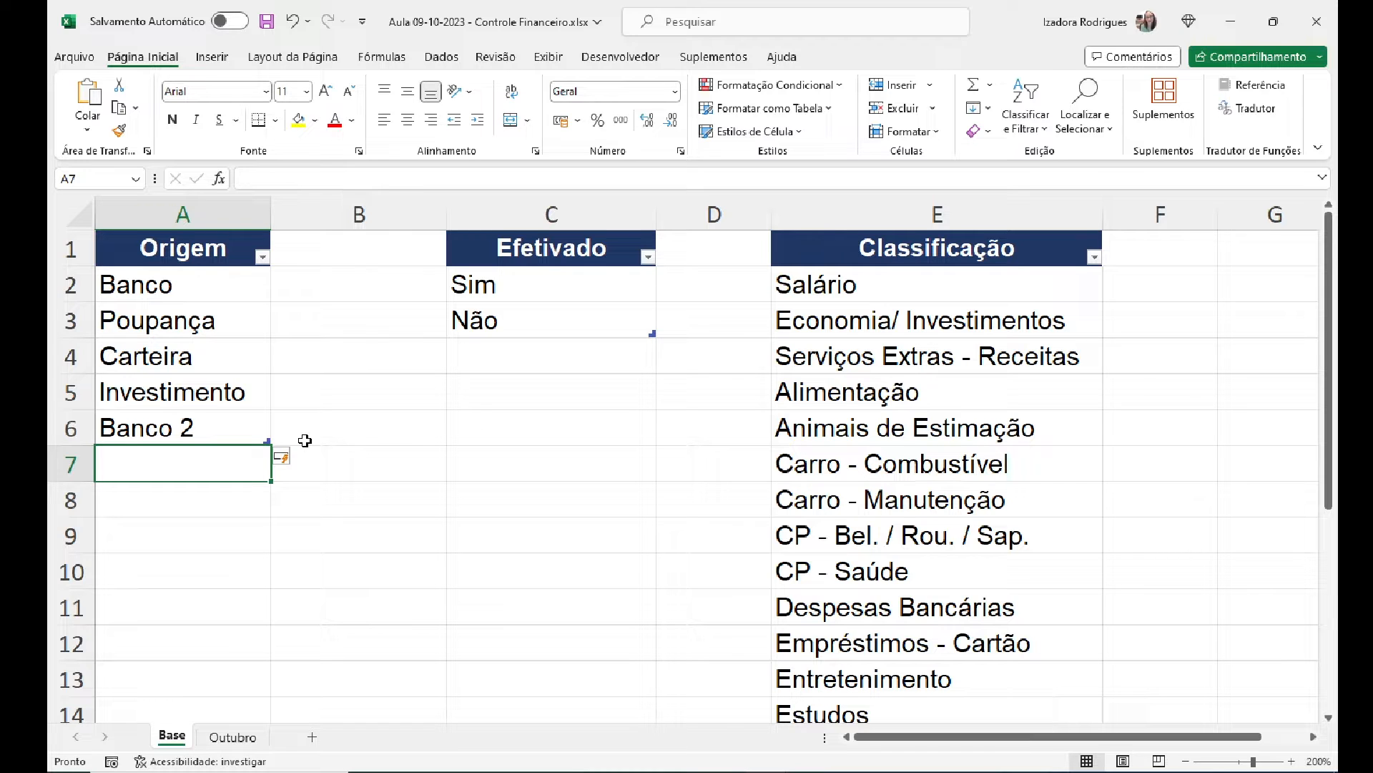
key(ctrl+z)
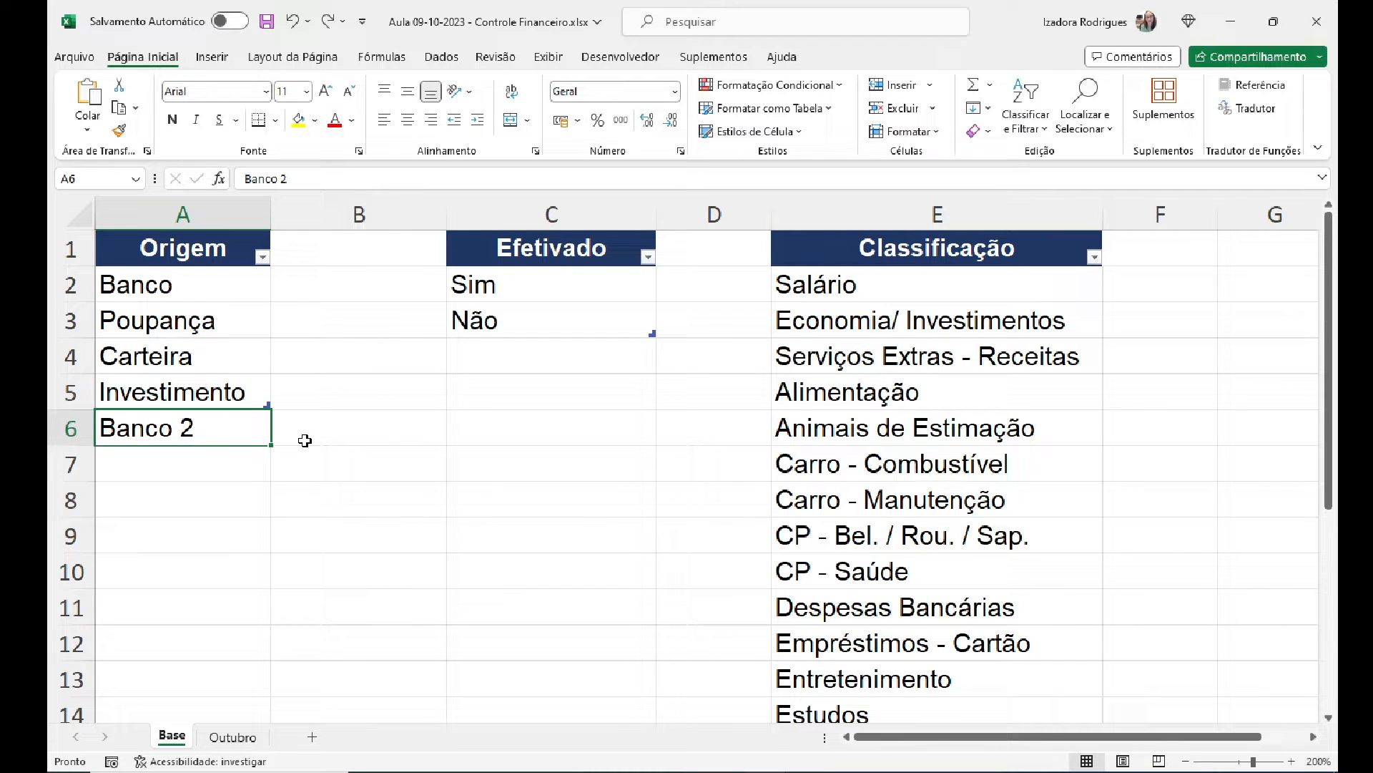
key(Delete)
click(305, 438)
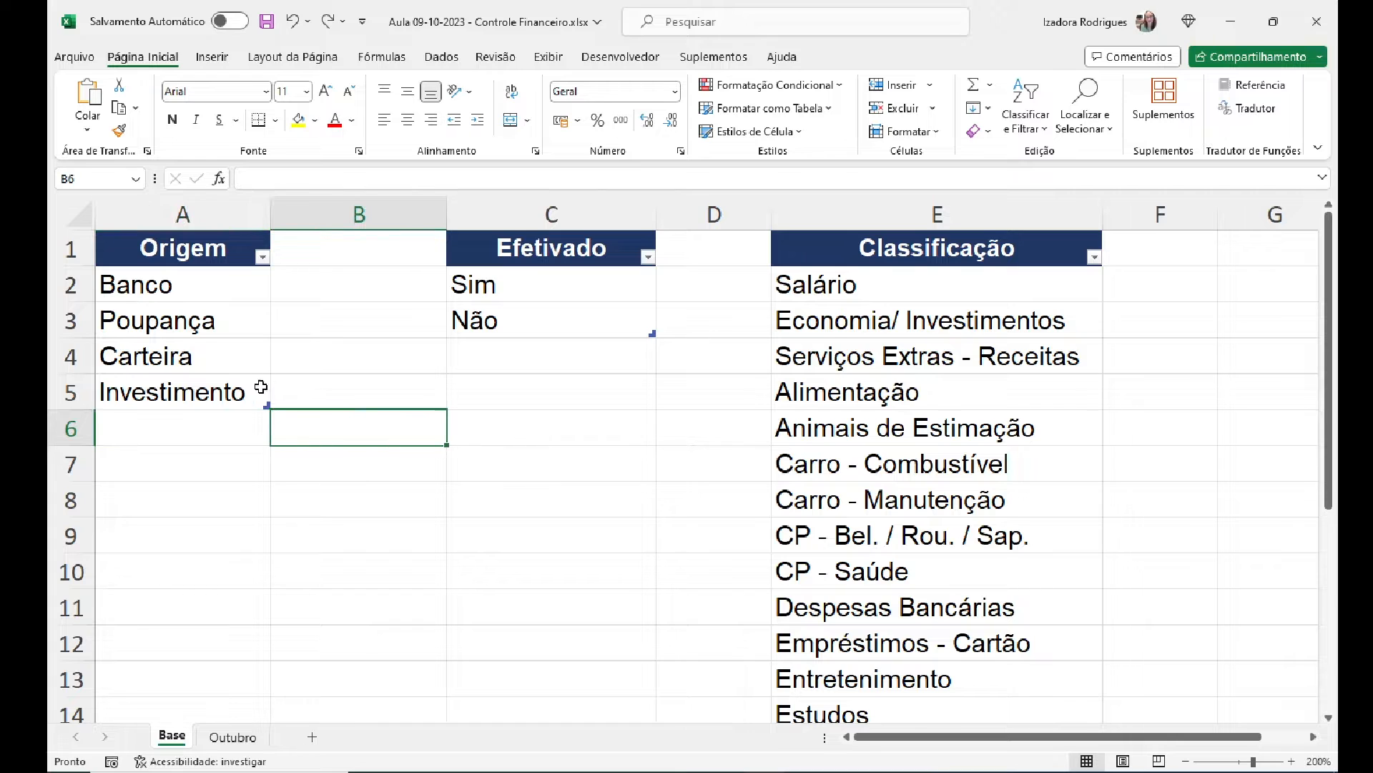
Step: Define the name Origem for the Origem table's entries in A2:A5
click(256, 289)
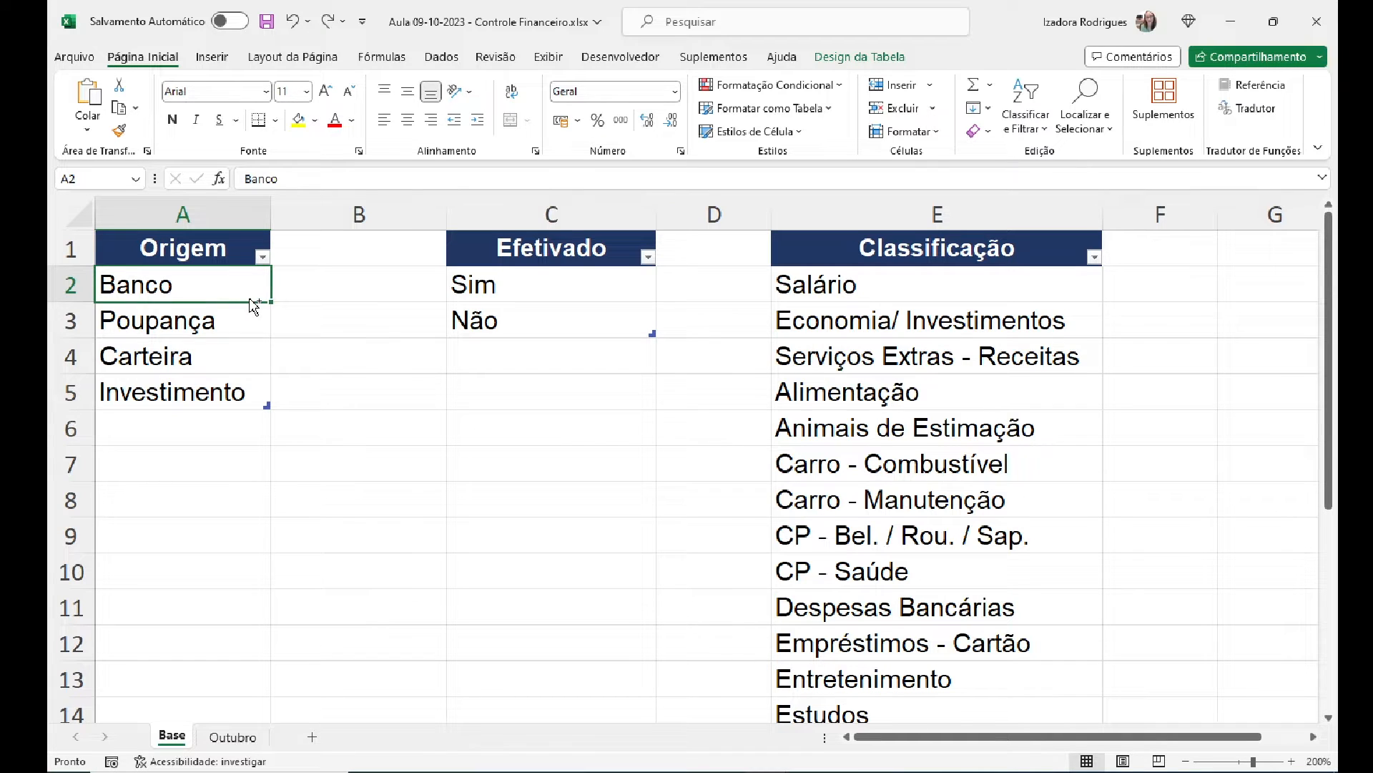
key(ctrl+shift+Down)
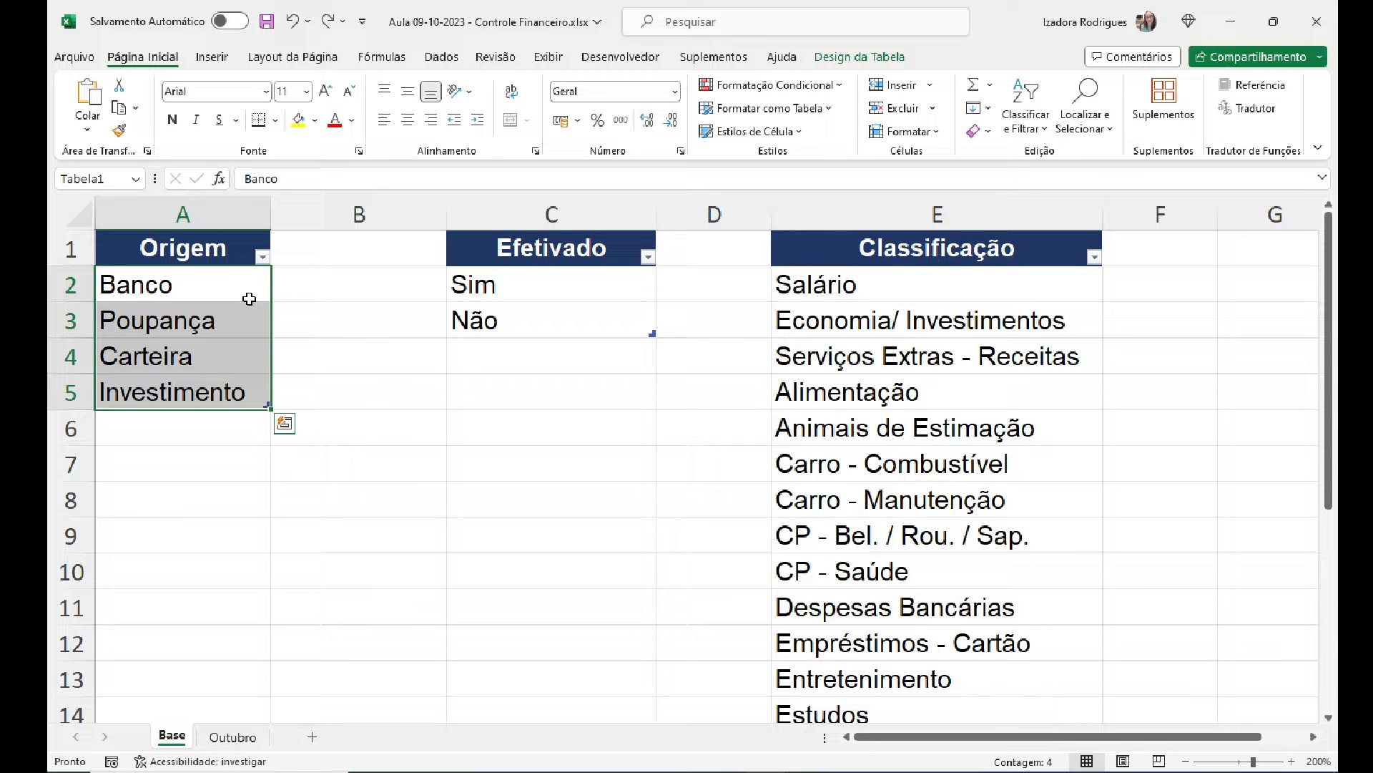
scroll(249, 299, down, 2)
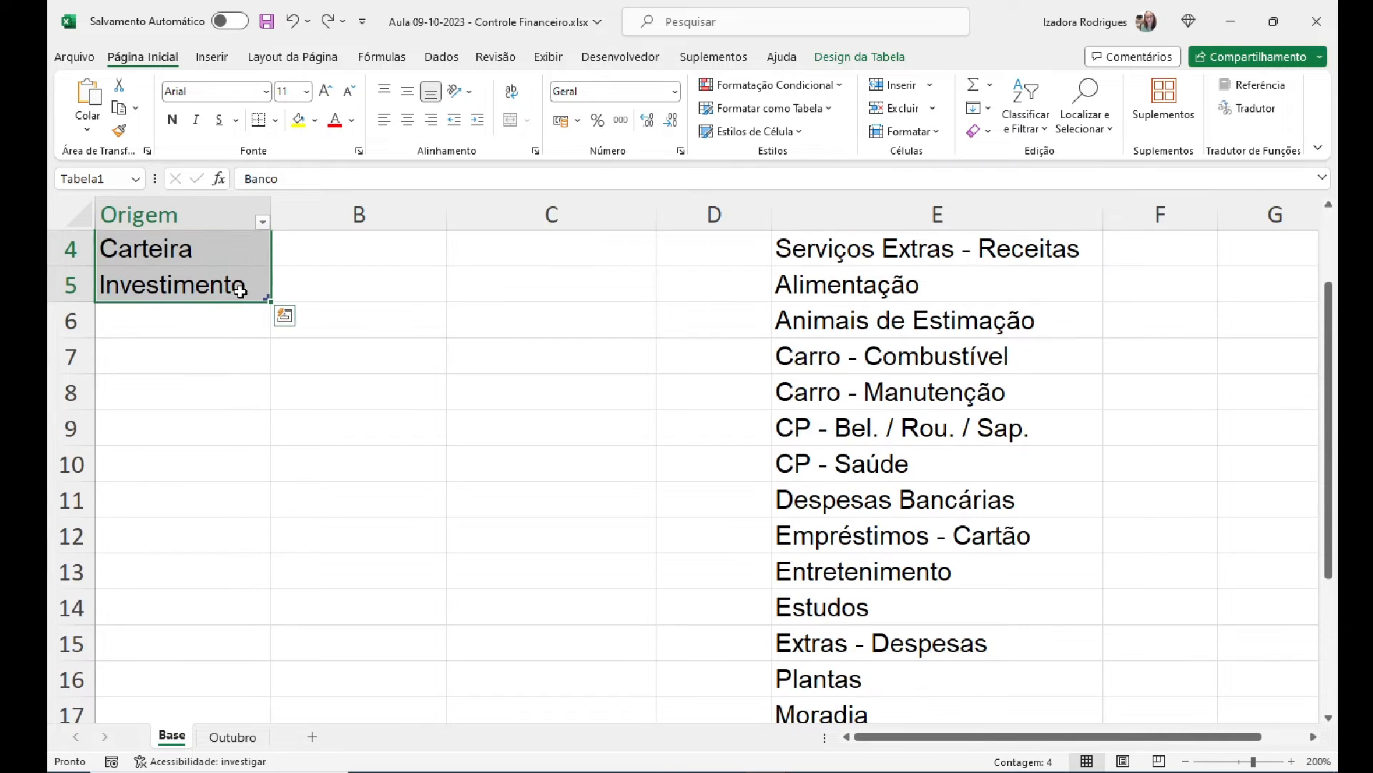
drag(1328, 370, 1328, 236)
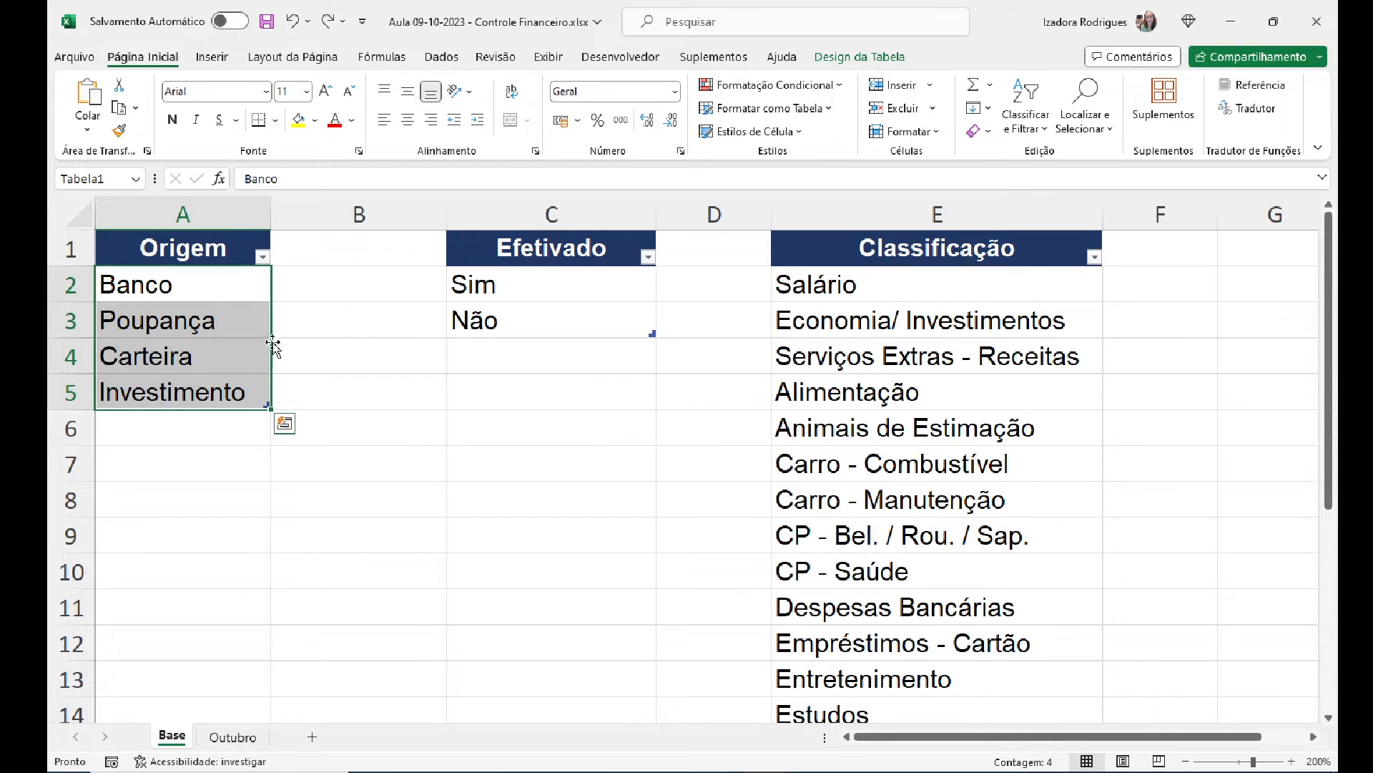
click(383, 57)
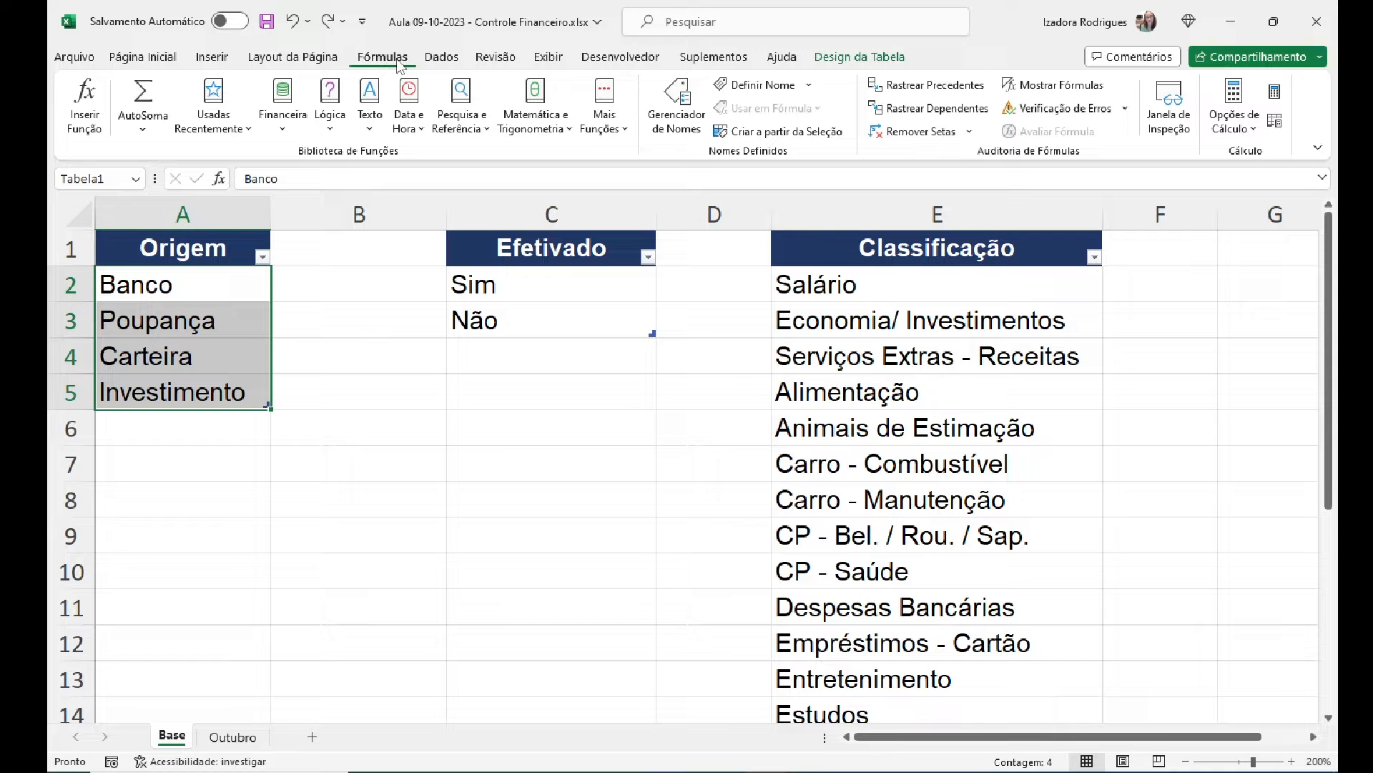
click(744, 88)
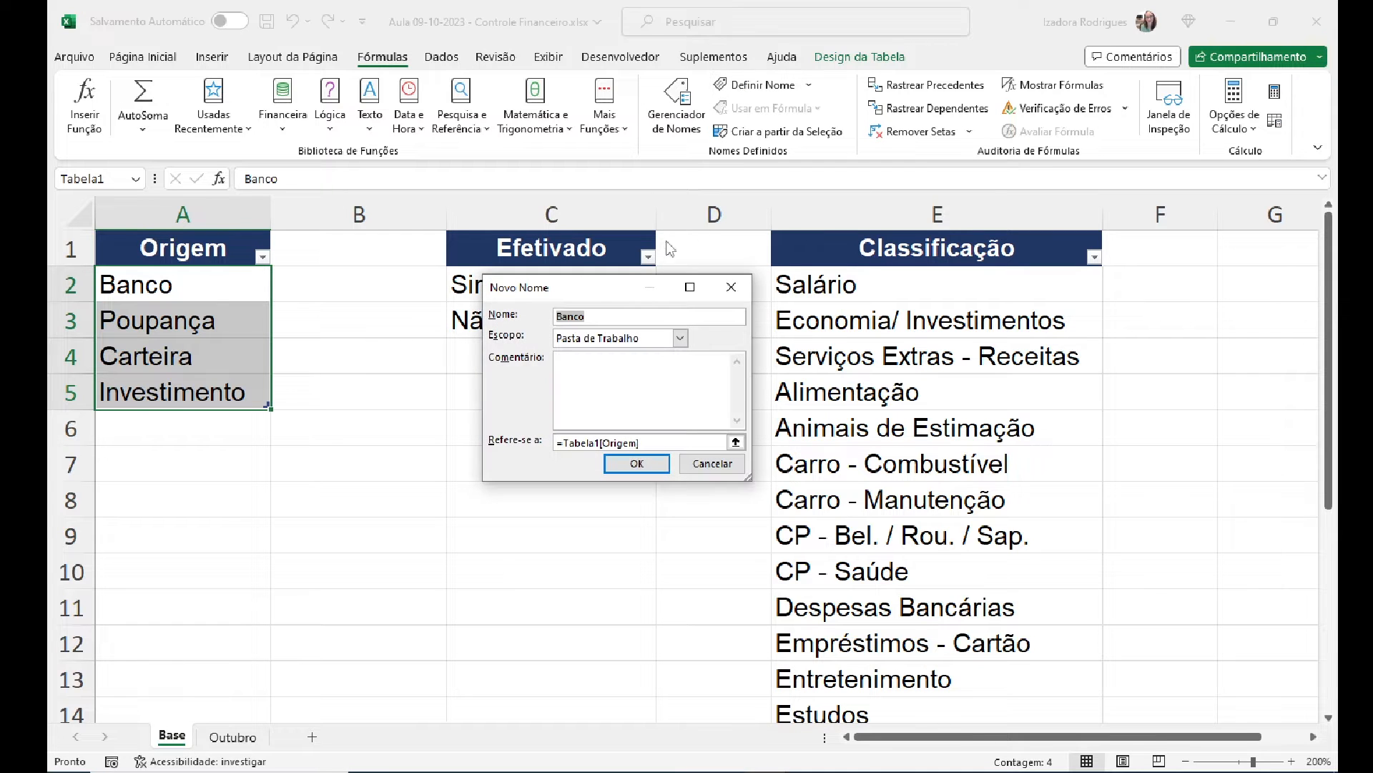
drag(624, 293, 632, 336)
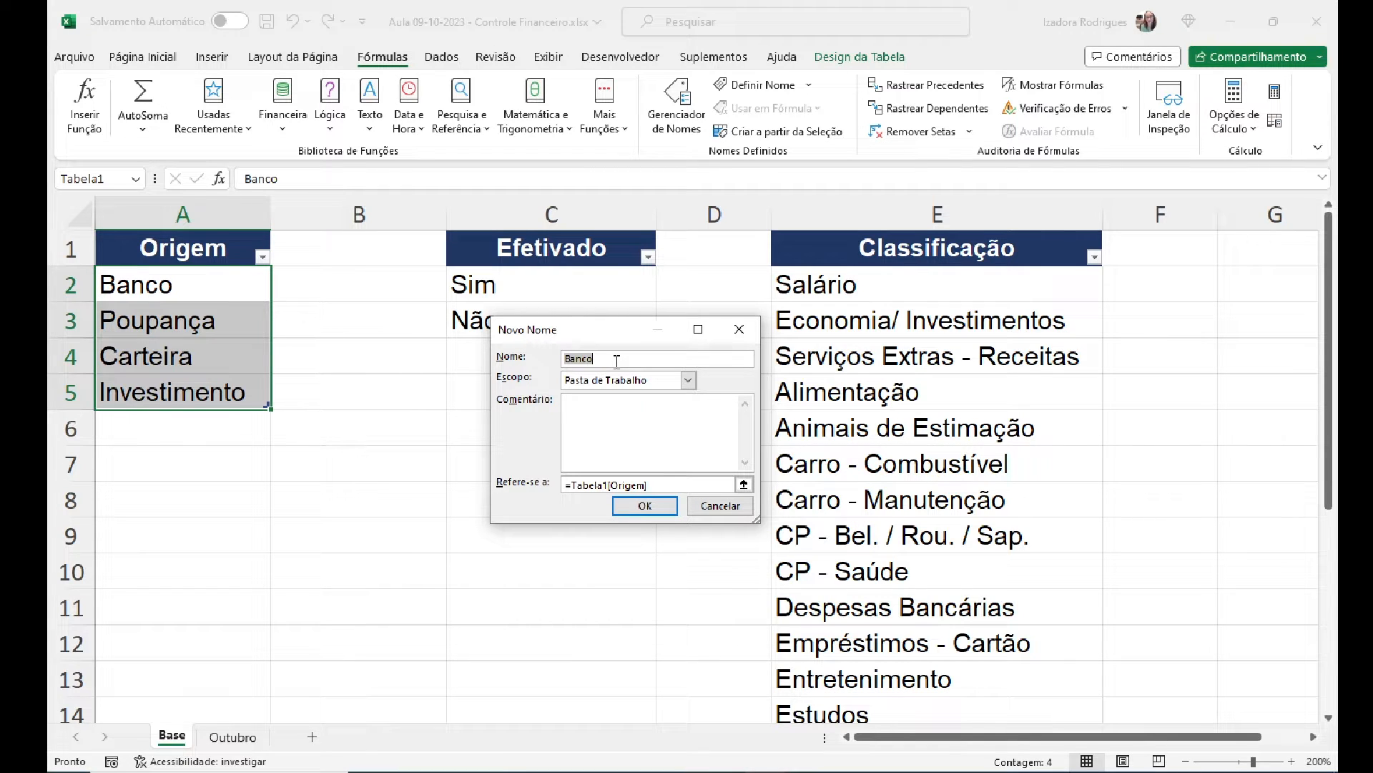
text(Origem)
click(639, 506)
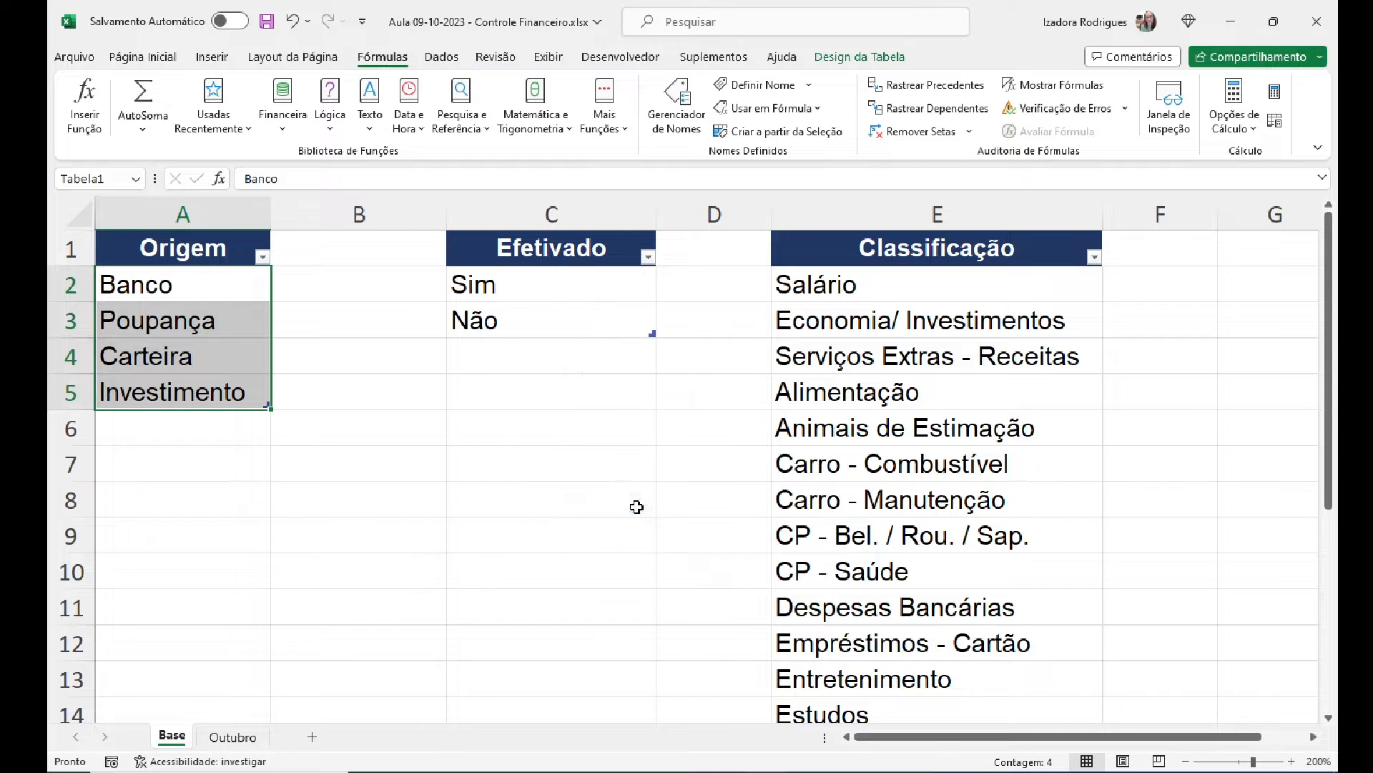
click(226, 319)
drag(209, 290, 206, 382)
click(209, 399)
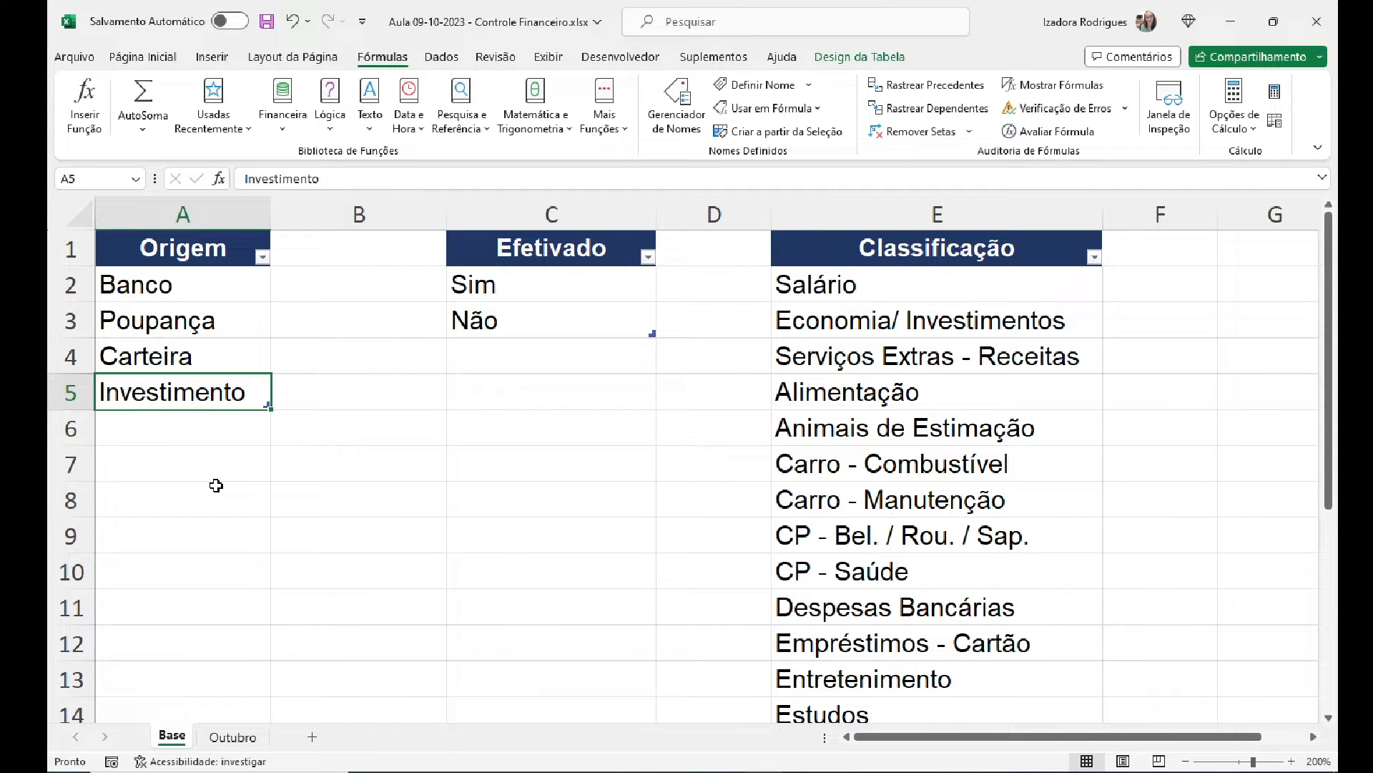
Step: Define the name Opção for the Efetivado table's entries in C2:C3
click(576, 285)
drag(576, 285, 577, 309)
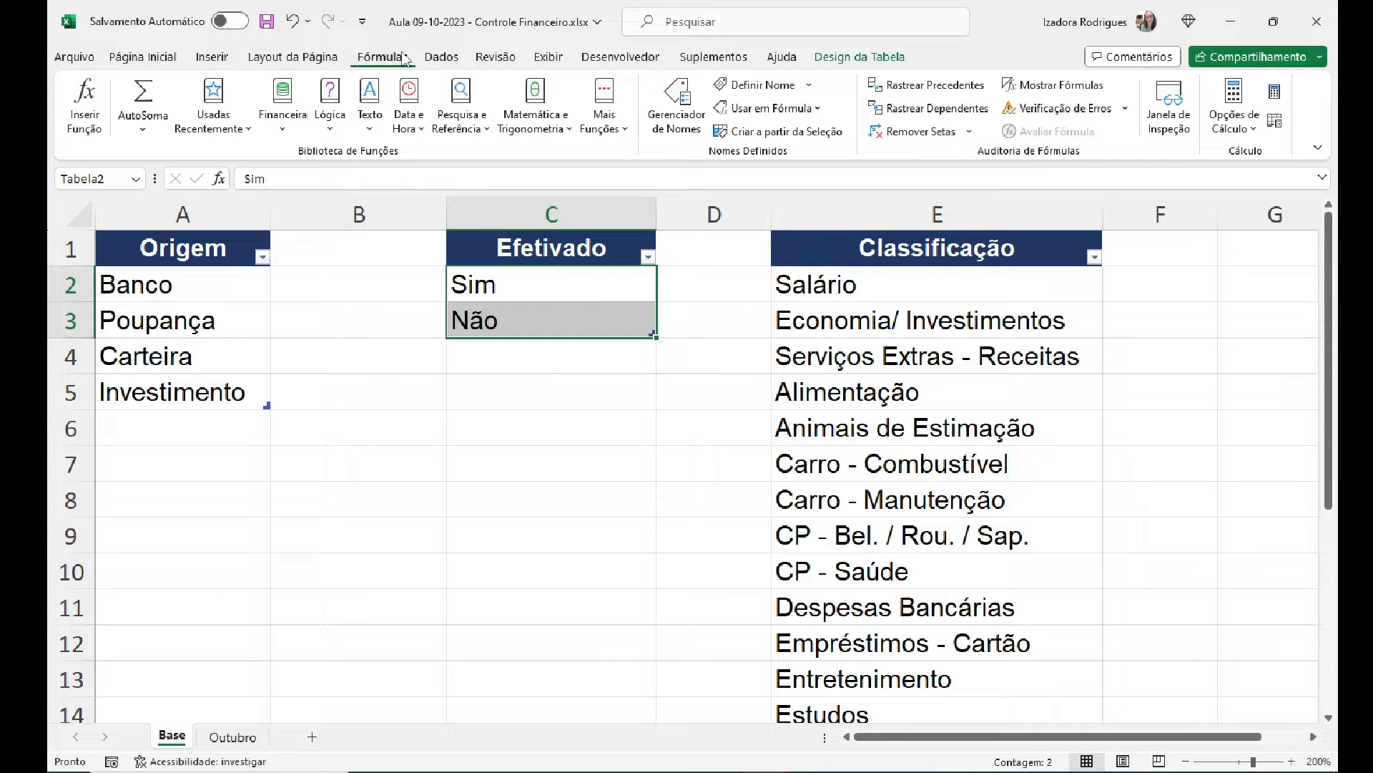
click(808, 84)
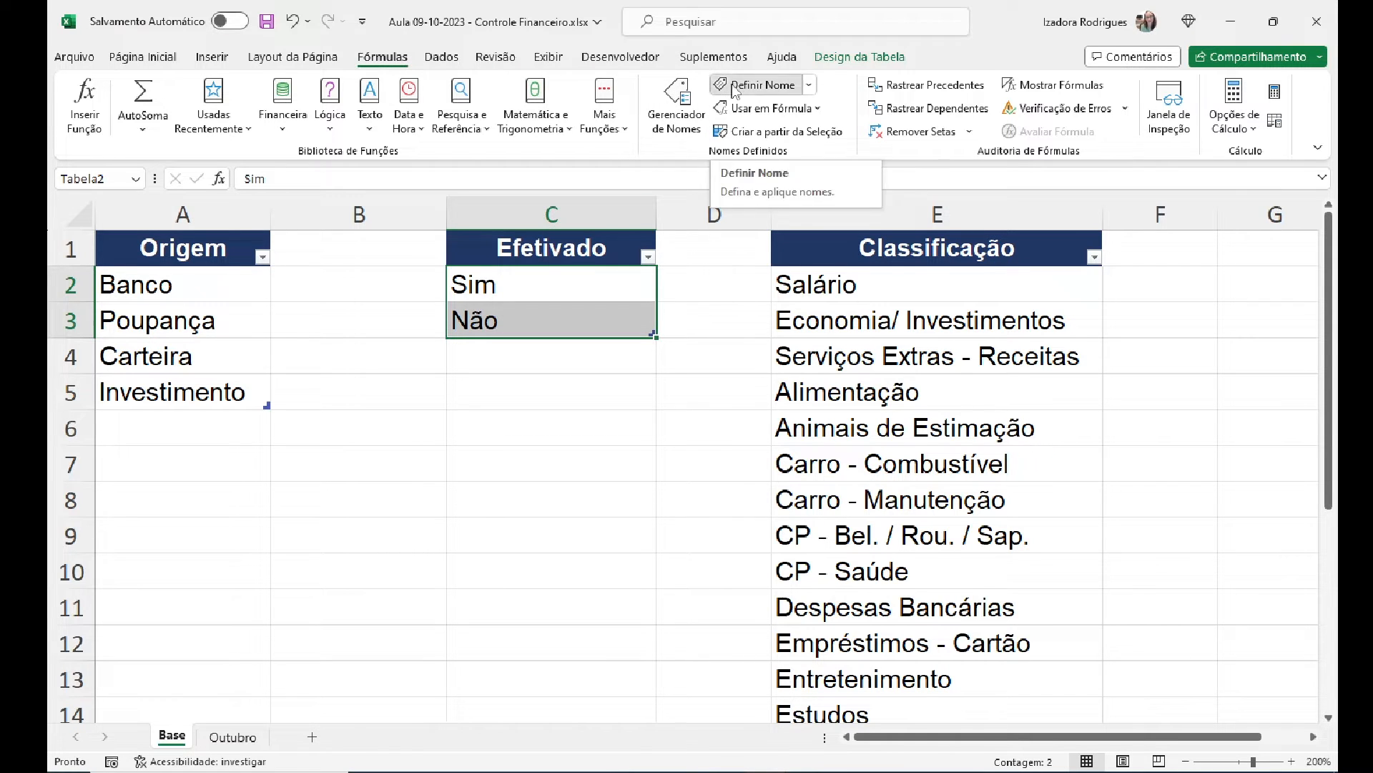
click(751, 169)
text(Opção)
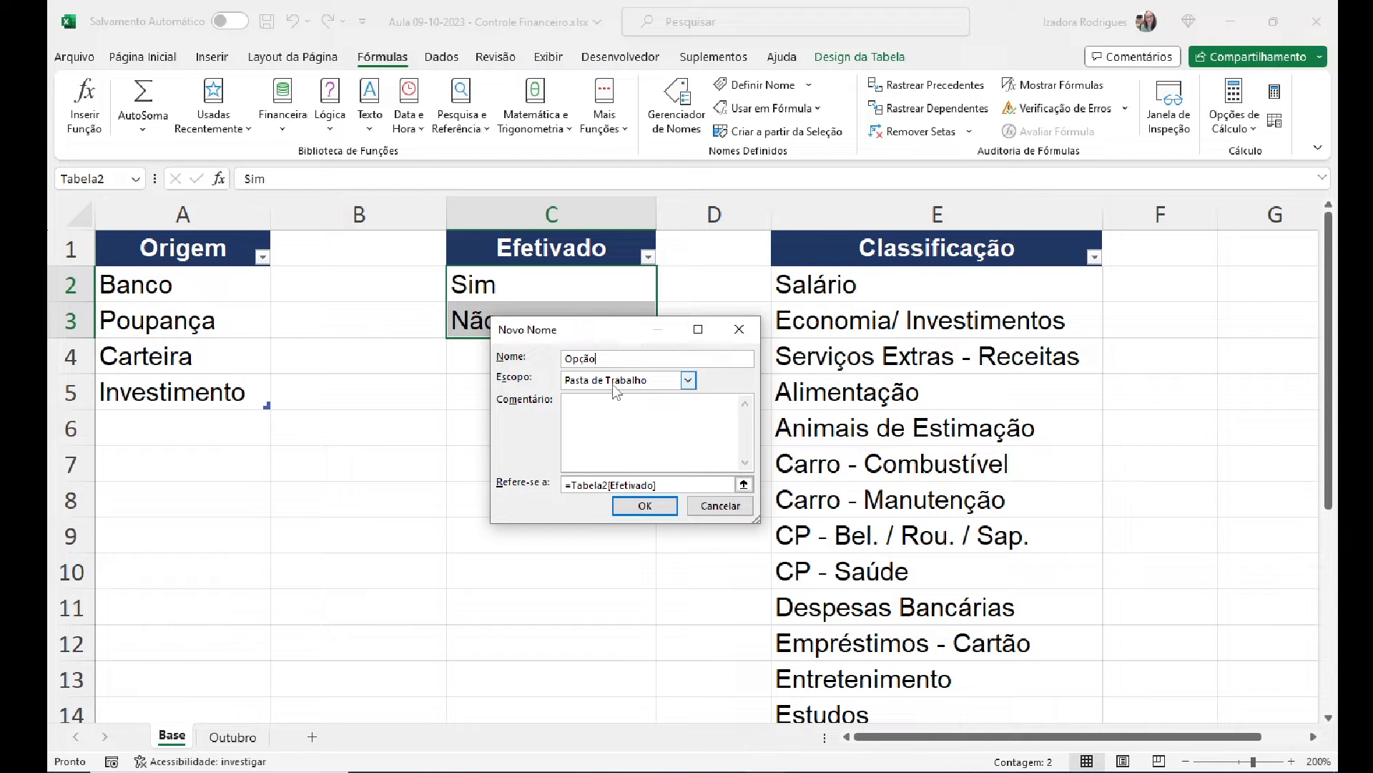
click(645, 506)
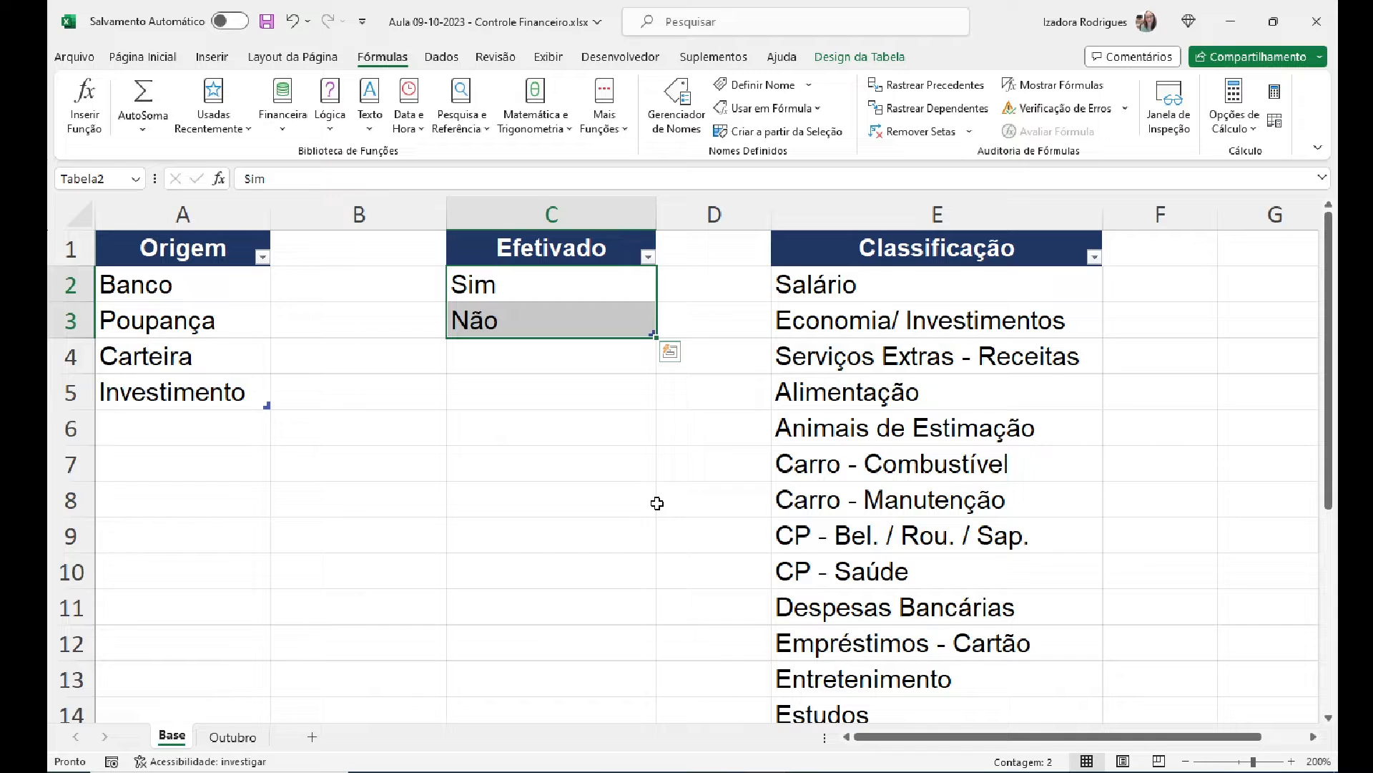
Step: Define the name Classificação for the Classificação table's entries in E2:E18
click(935, 293)
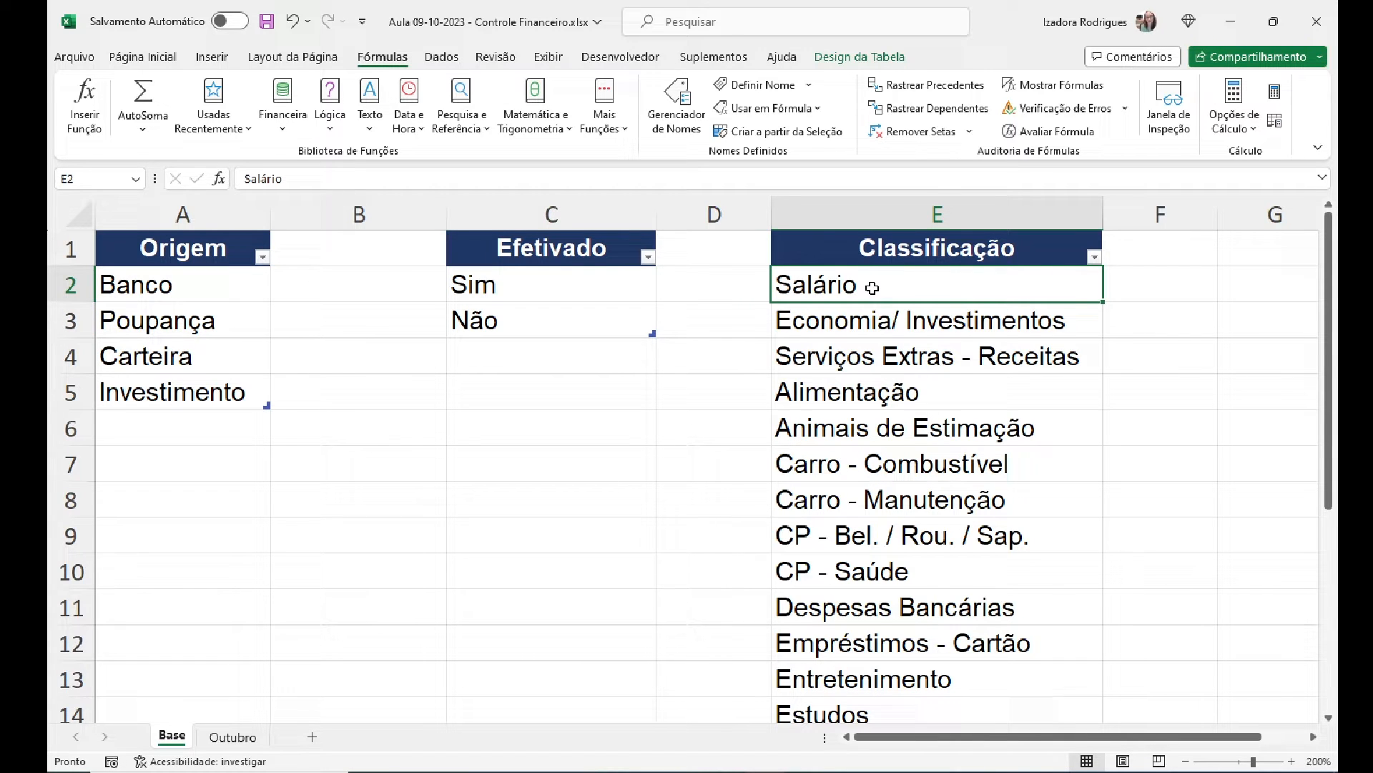
key(ctrl+shift+Down)
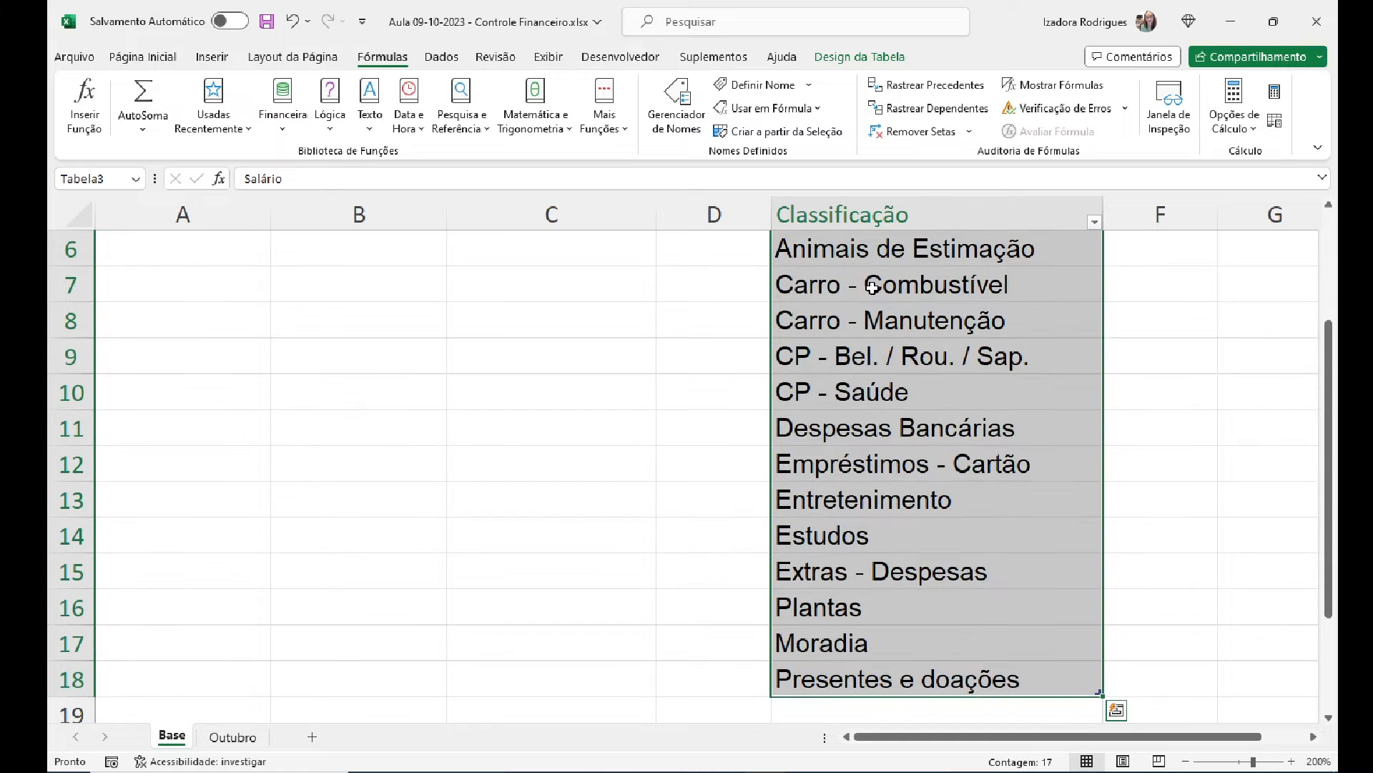
click(776, 87)
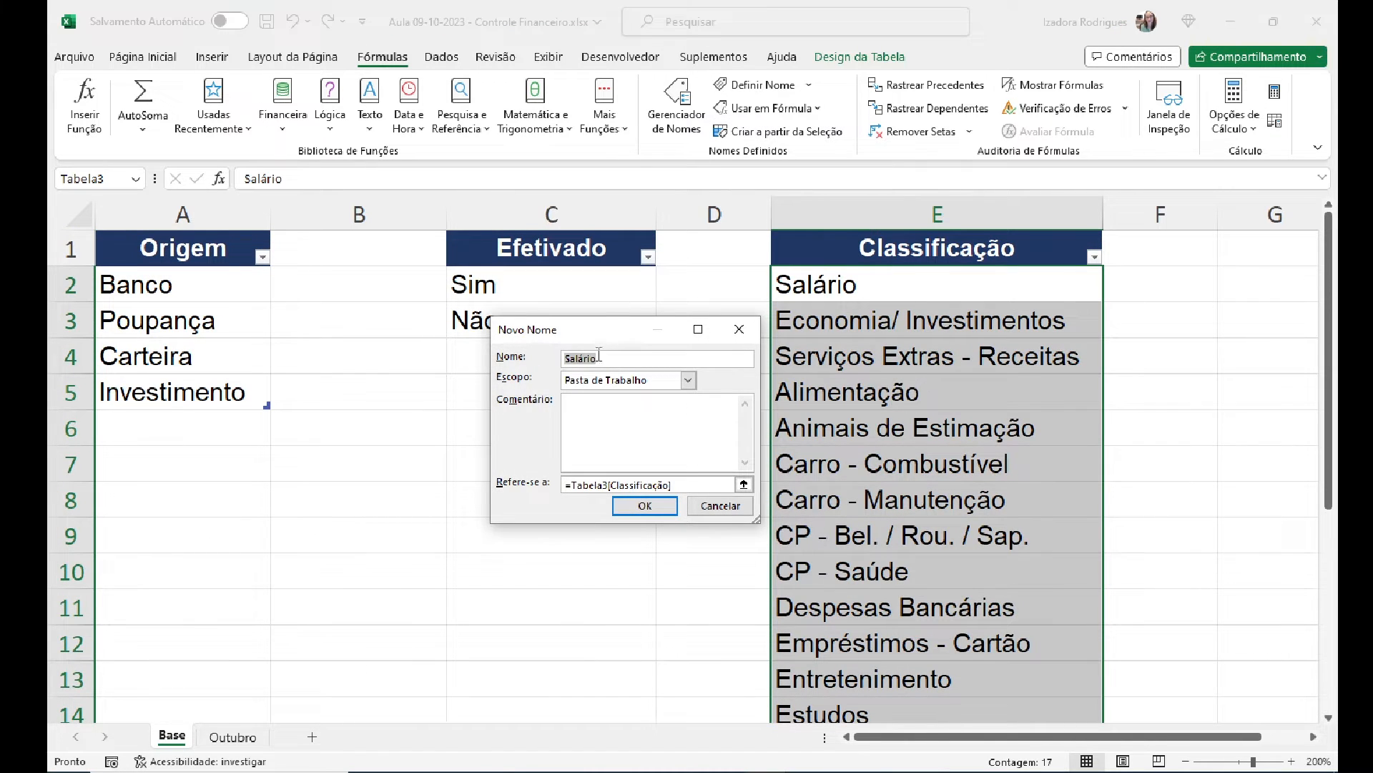
text(Classificação)
click(645, 507)
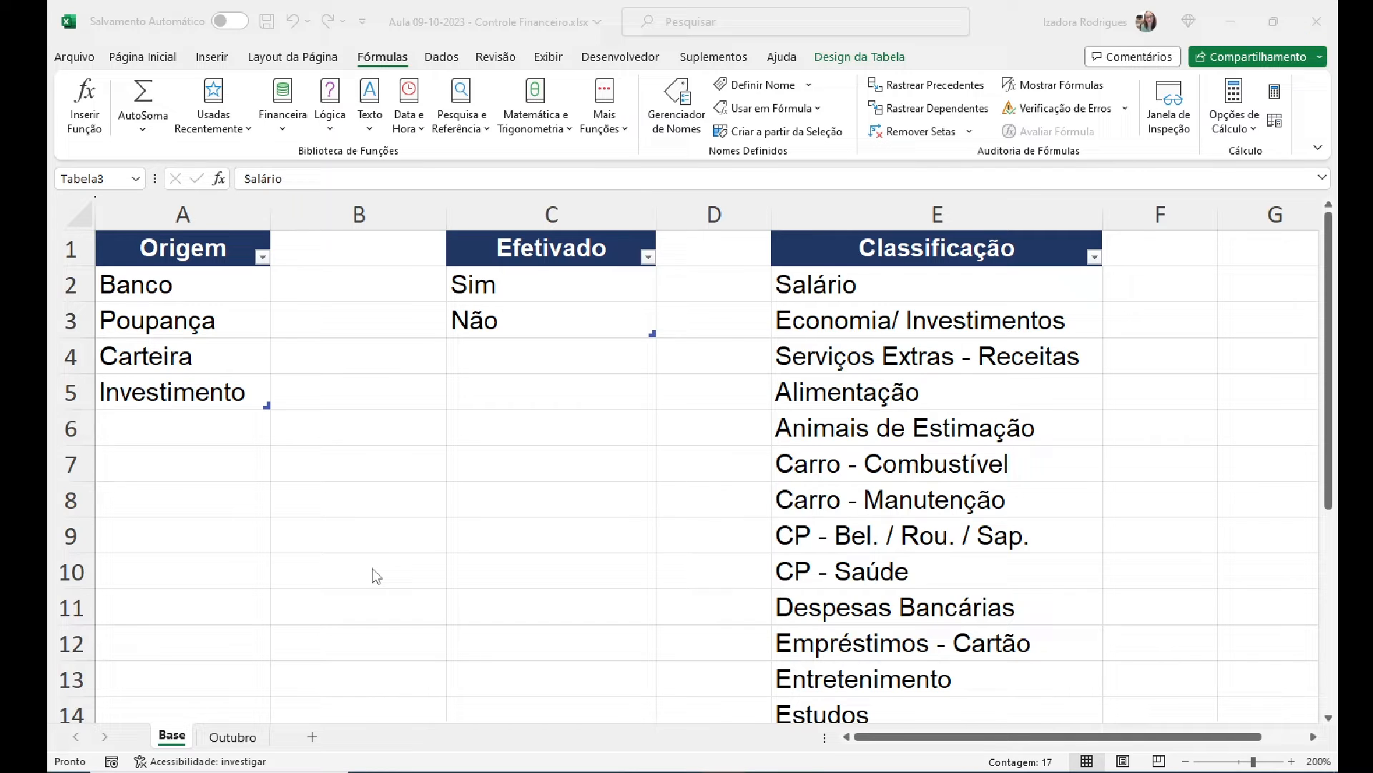
Step: Switch to the Outubro sheet and examine its transaction entries, classifications and the Banco initial balance in B5
click(233, 738)
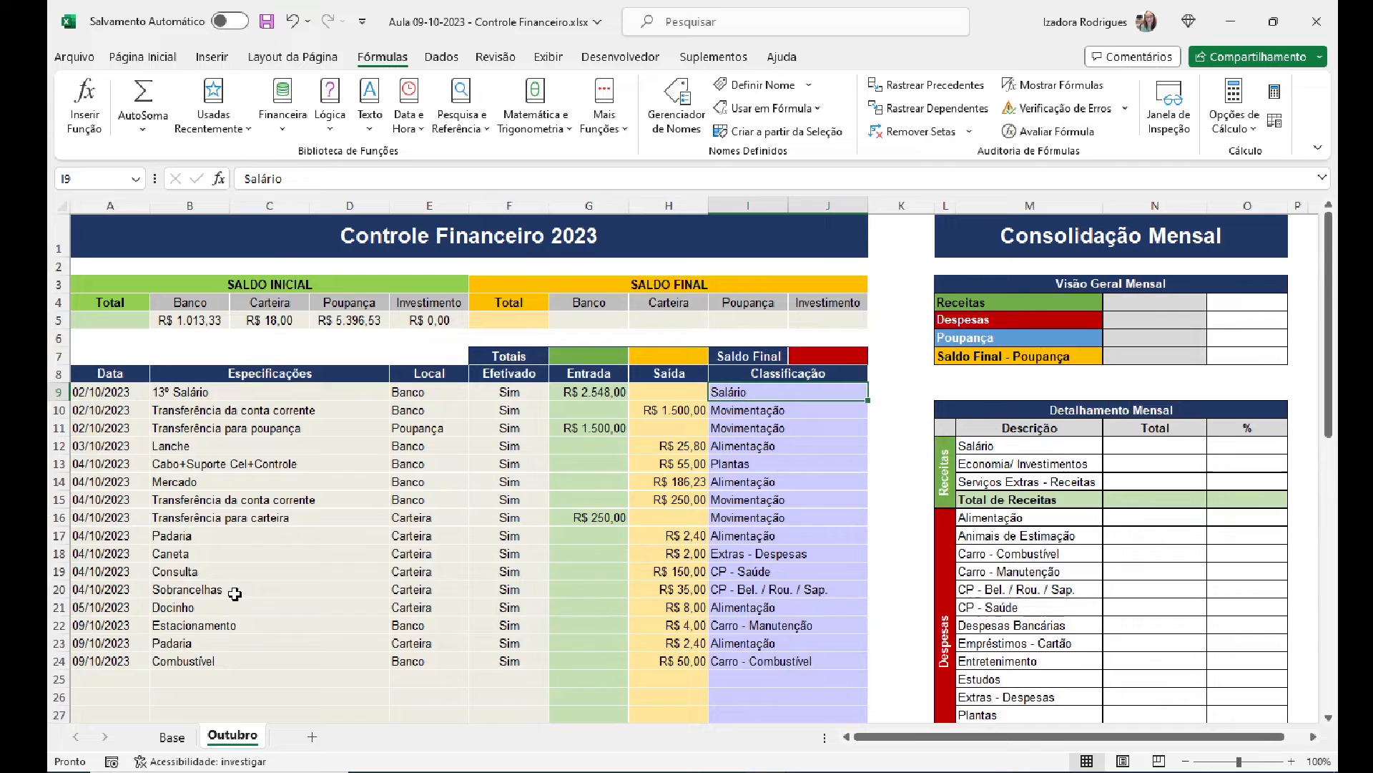
click(230, 570)
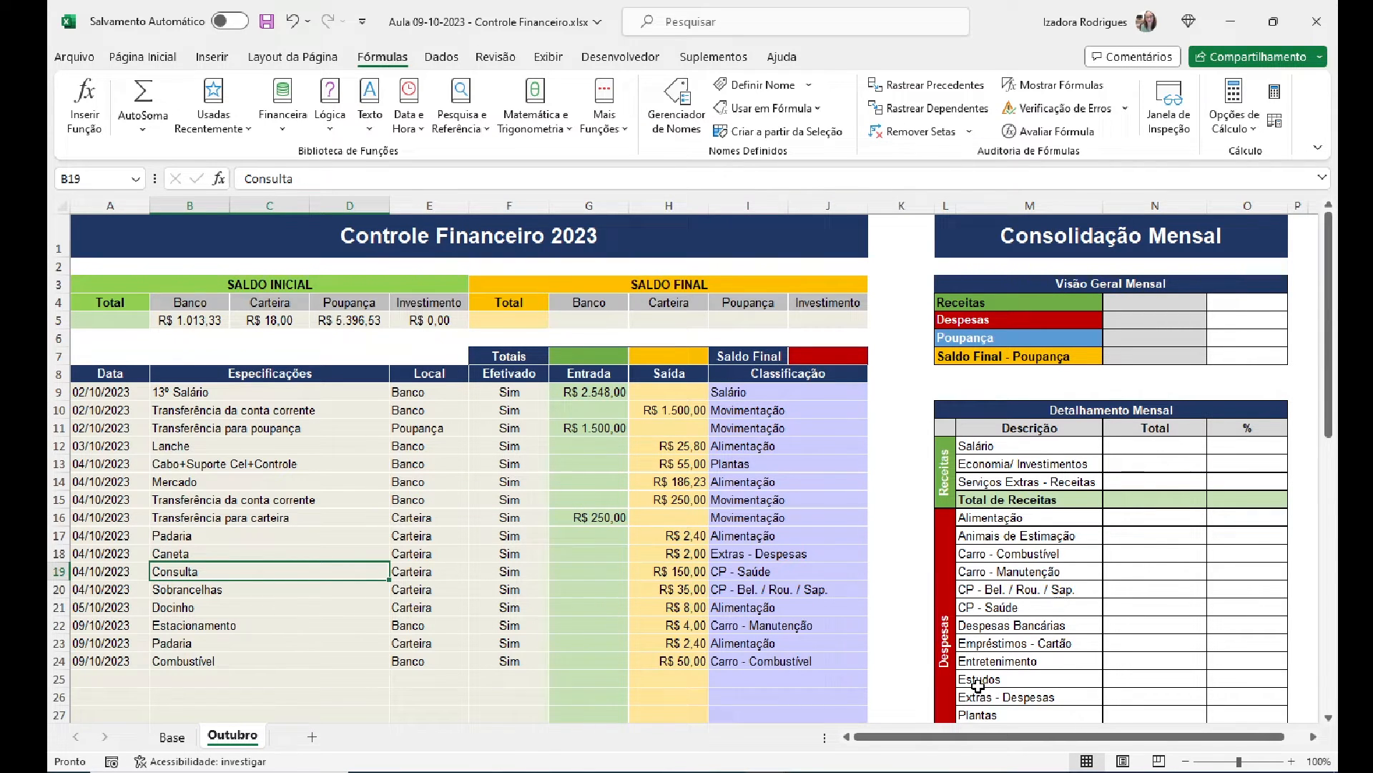
click(737, 589)
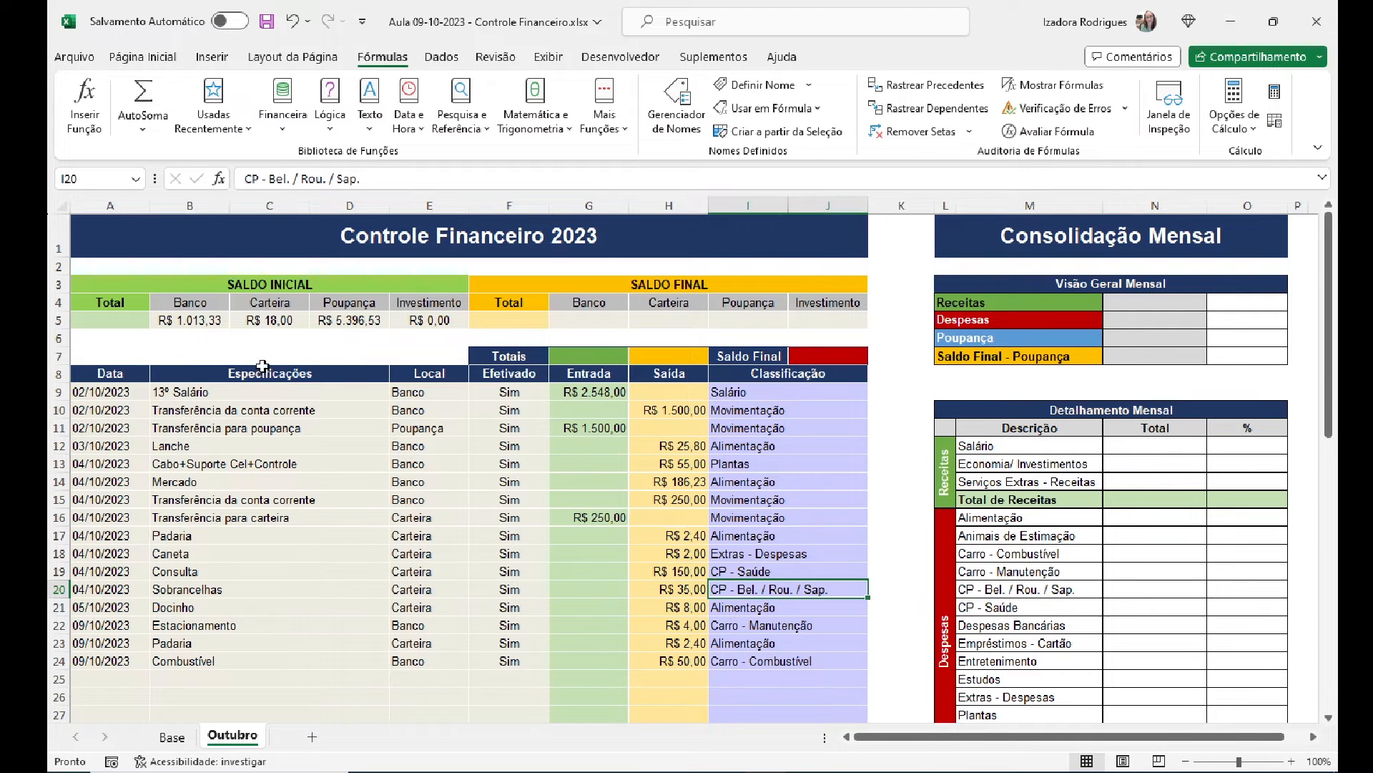
click(206, 321)
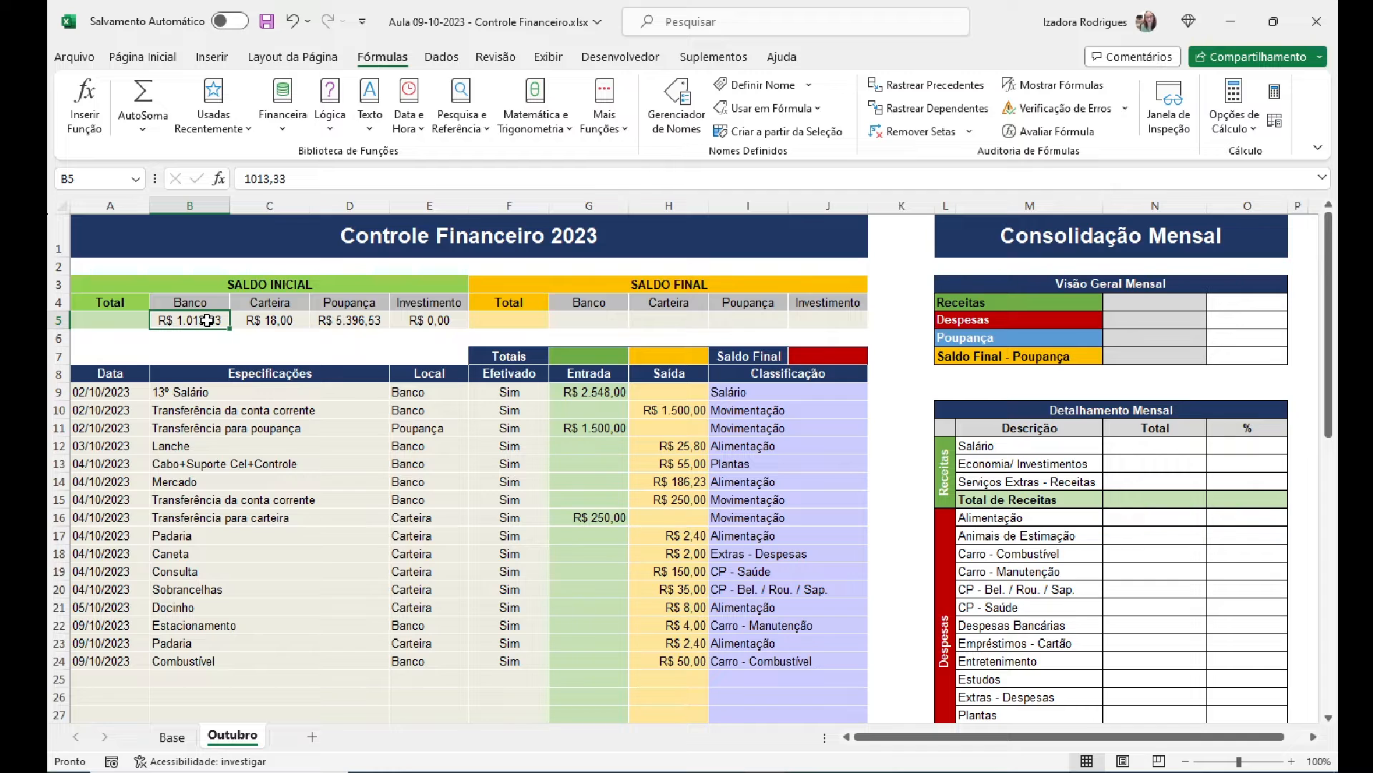
Step: Apply Lista data validation to the Local entries in E9:E24, using the defined name Origem as the source
click(438, 393)
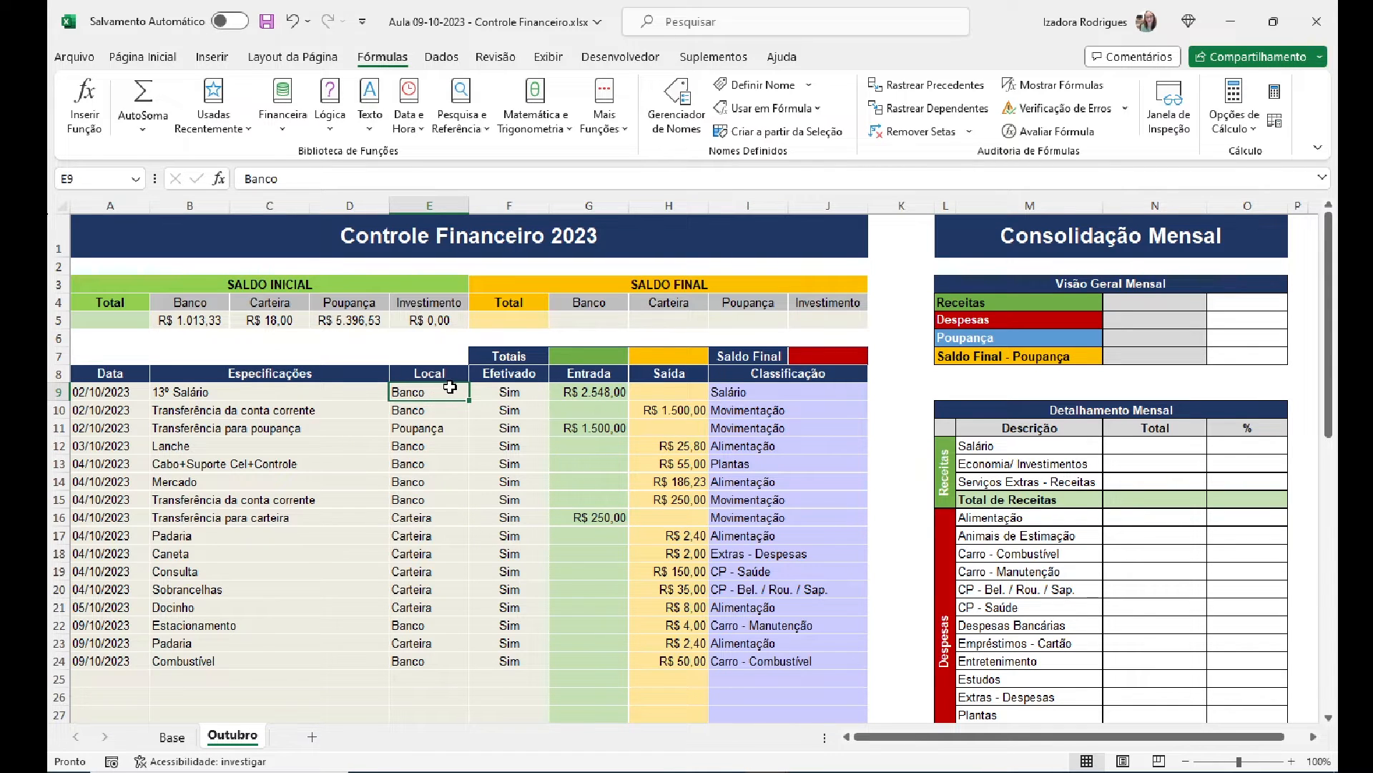
key(ctrl+shift+Down)
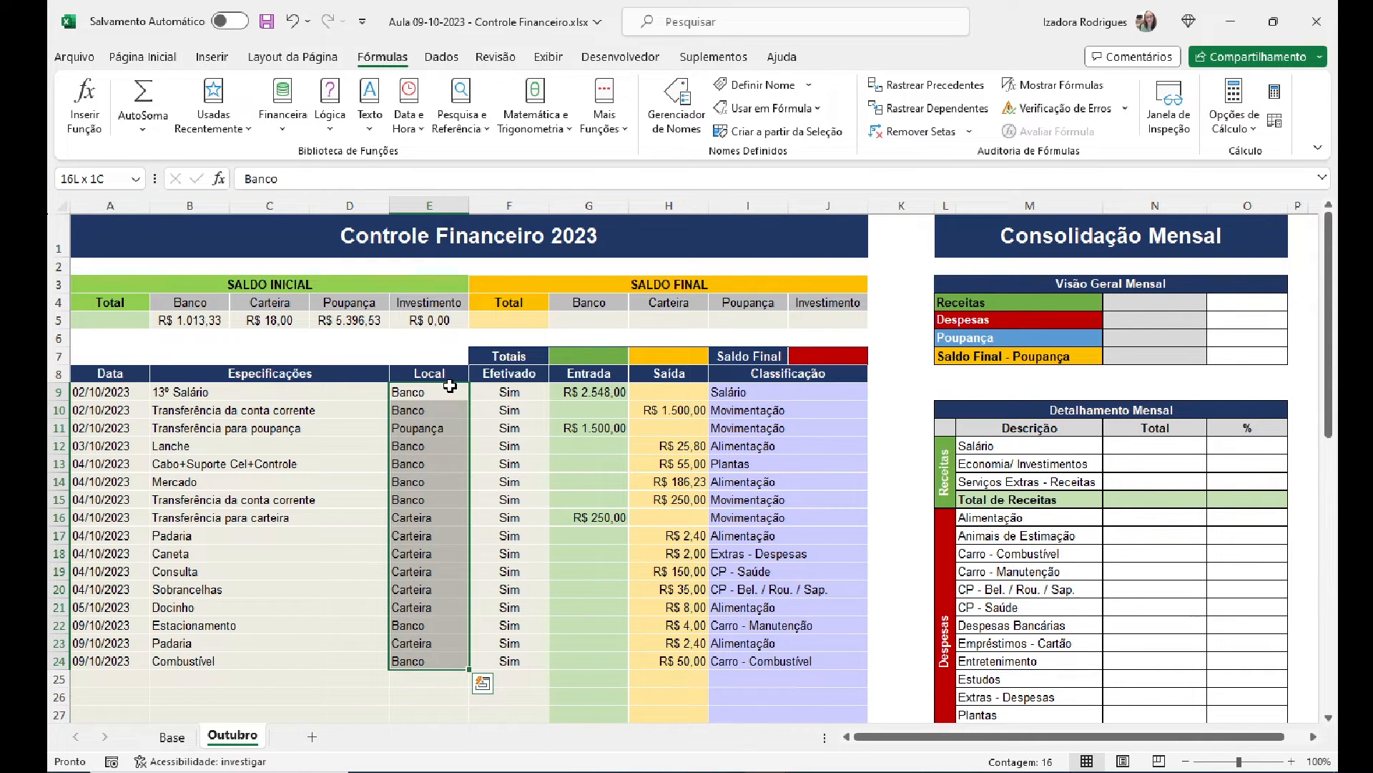
click(440, 61)
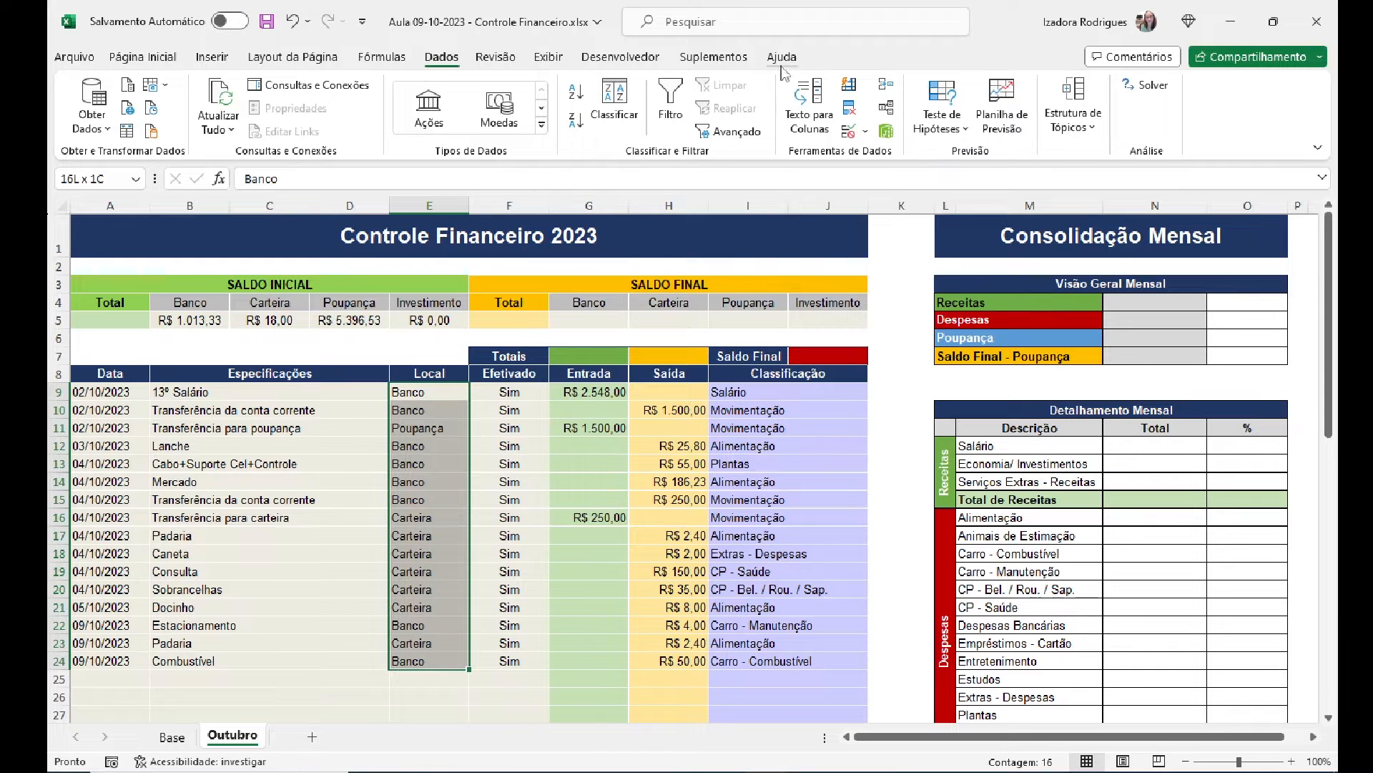
click(850, 132)
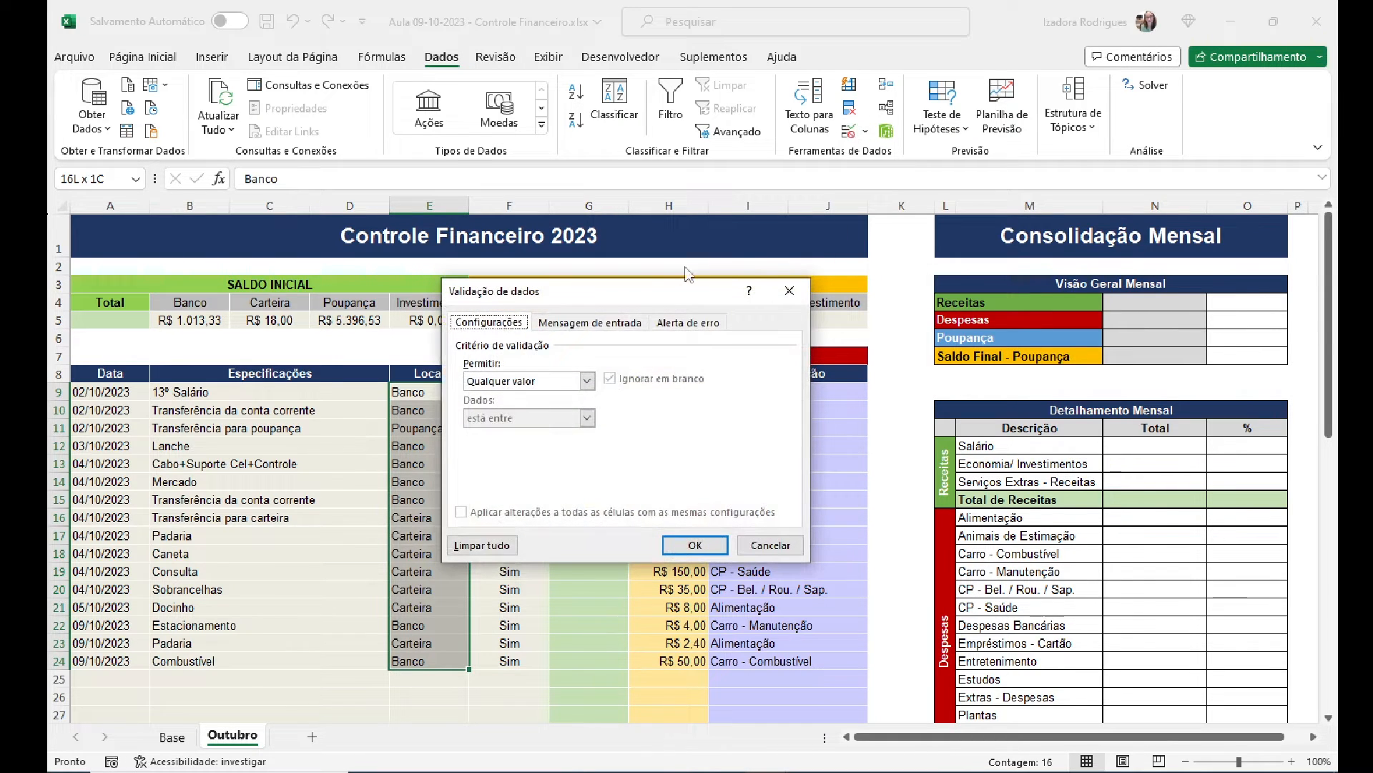
drag(658, 296, 758, 268)
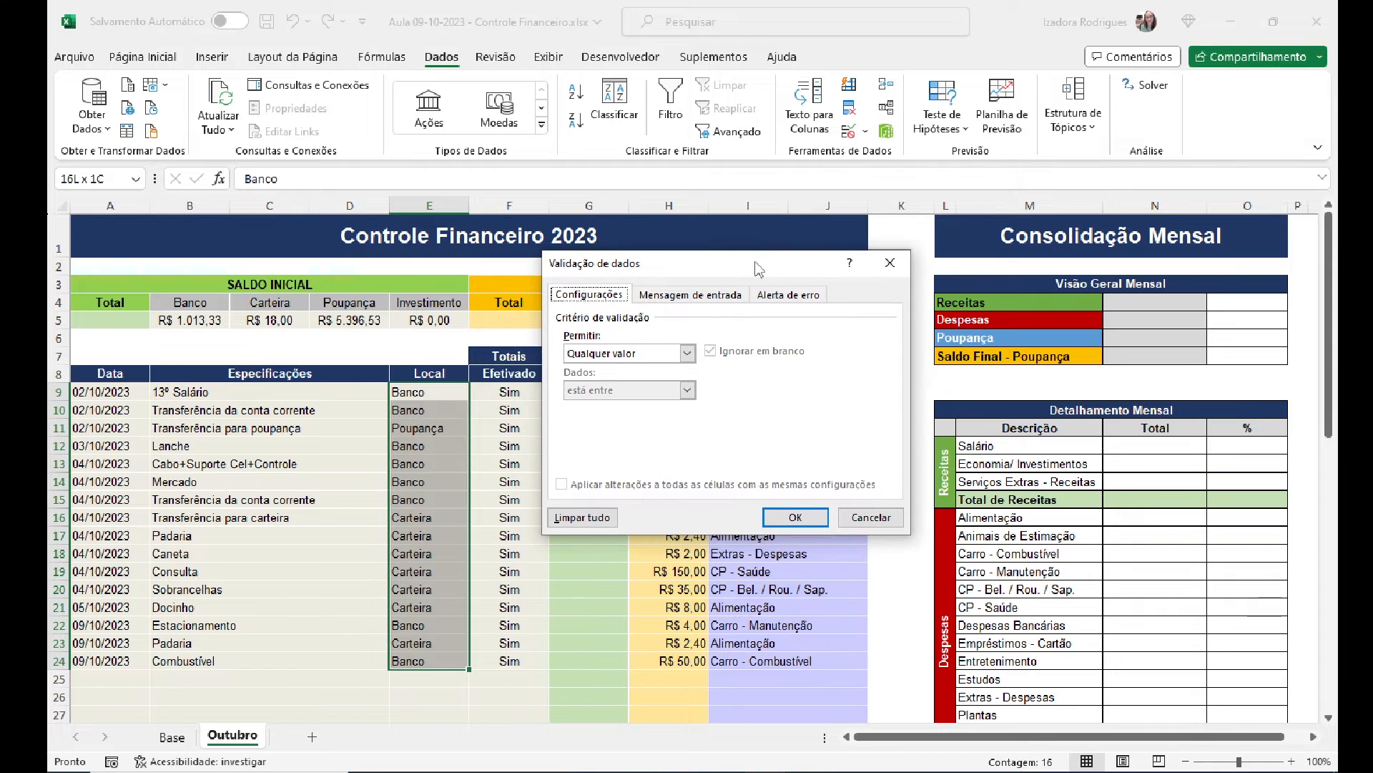
click(687, 353)
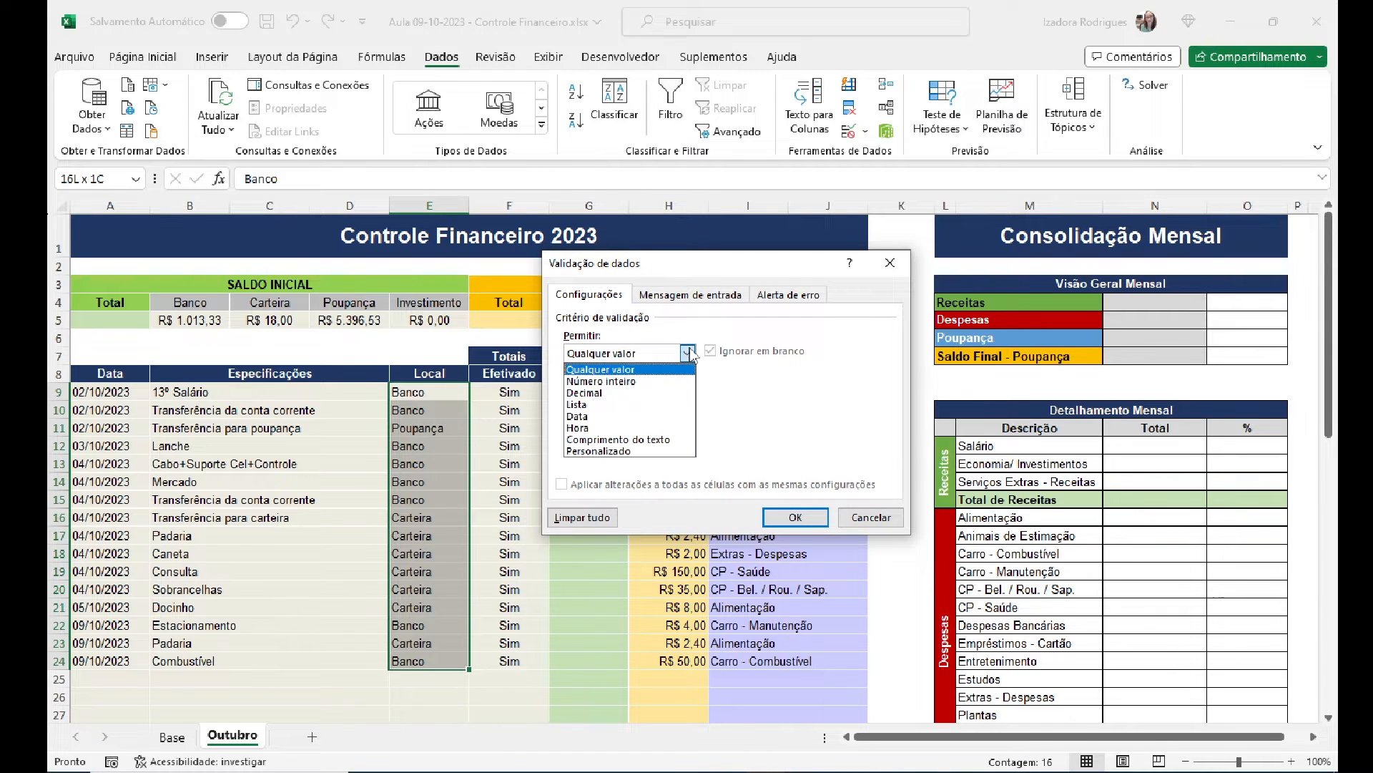
click(612, 405)
click(609, 425)
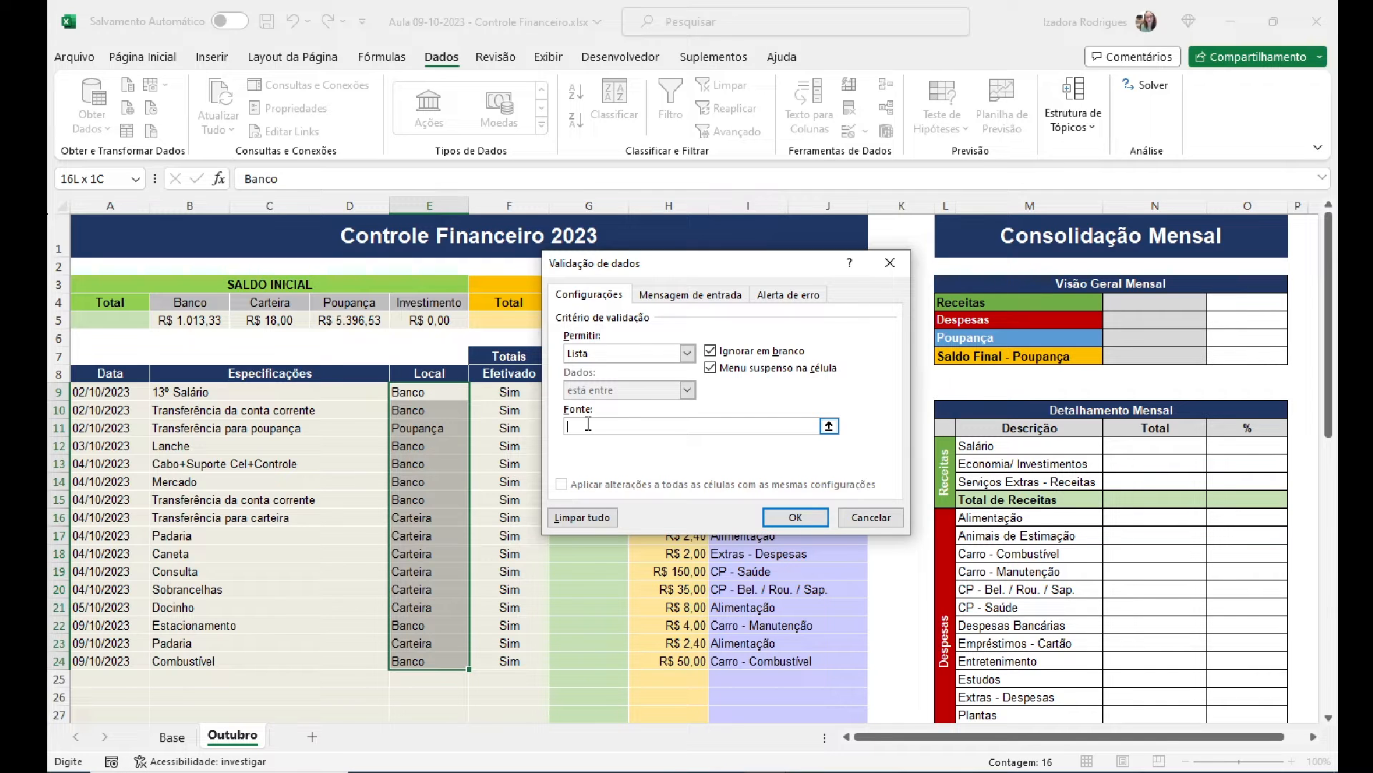
key(F3)
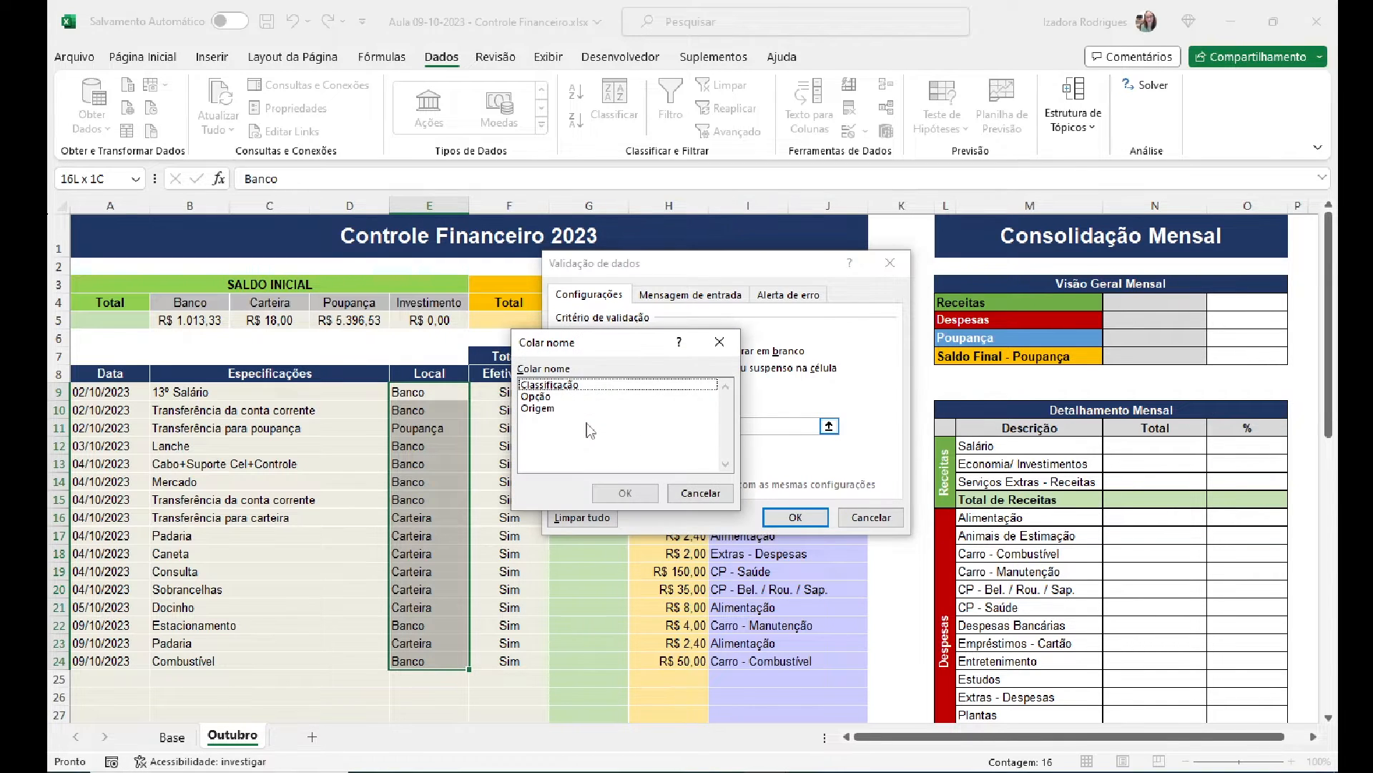
drag(614, 351, 711, 355)
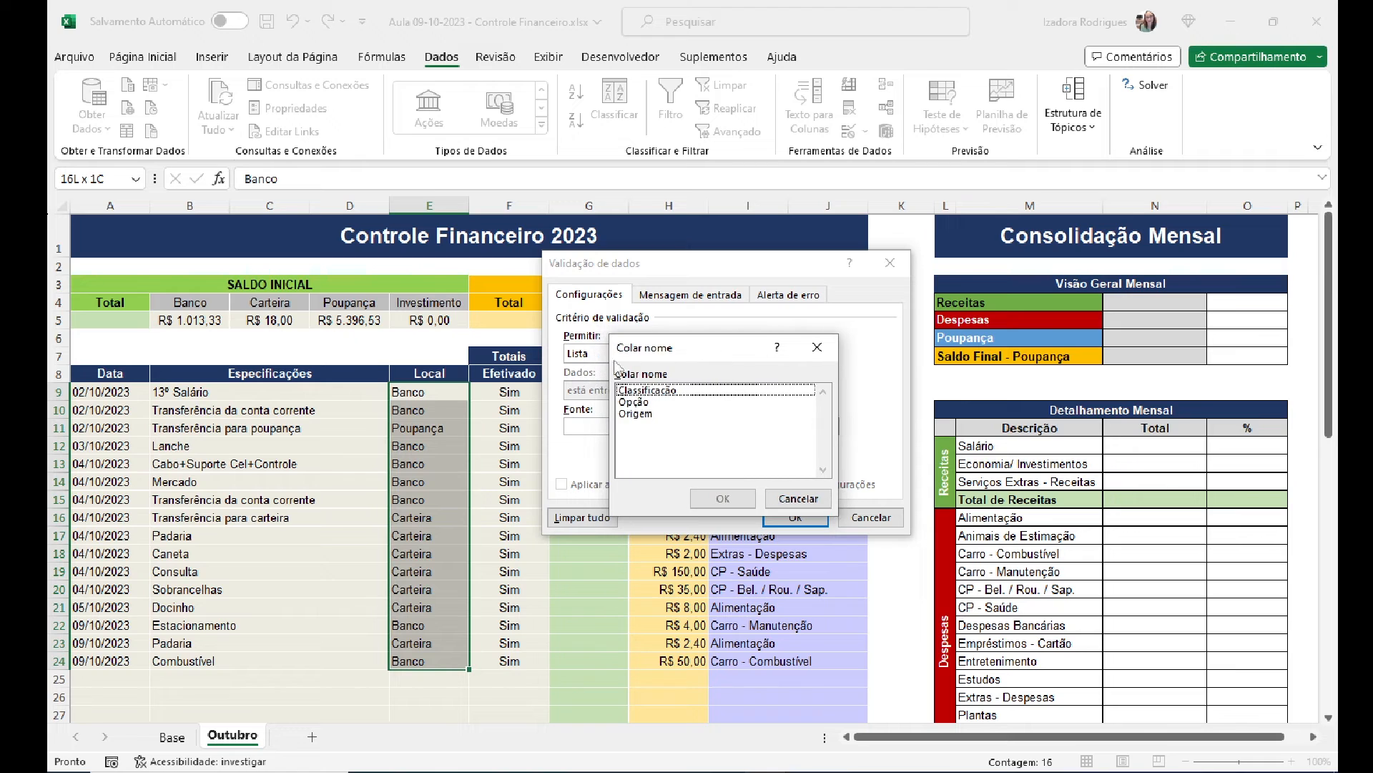
click(642, 414)
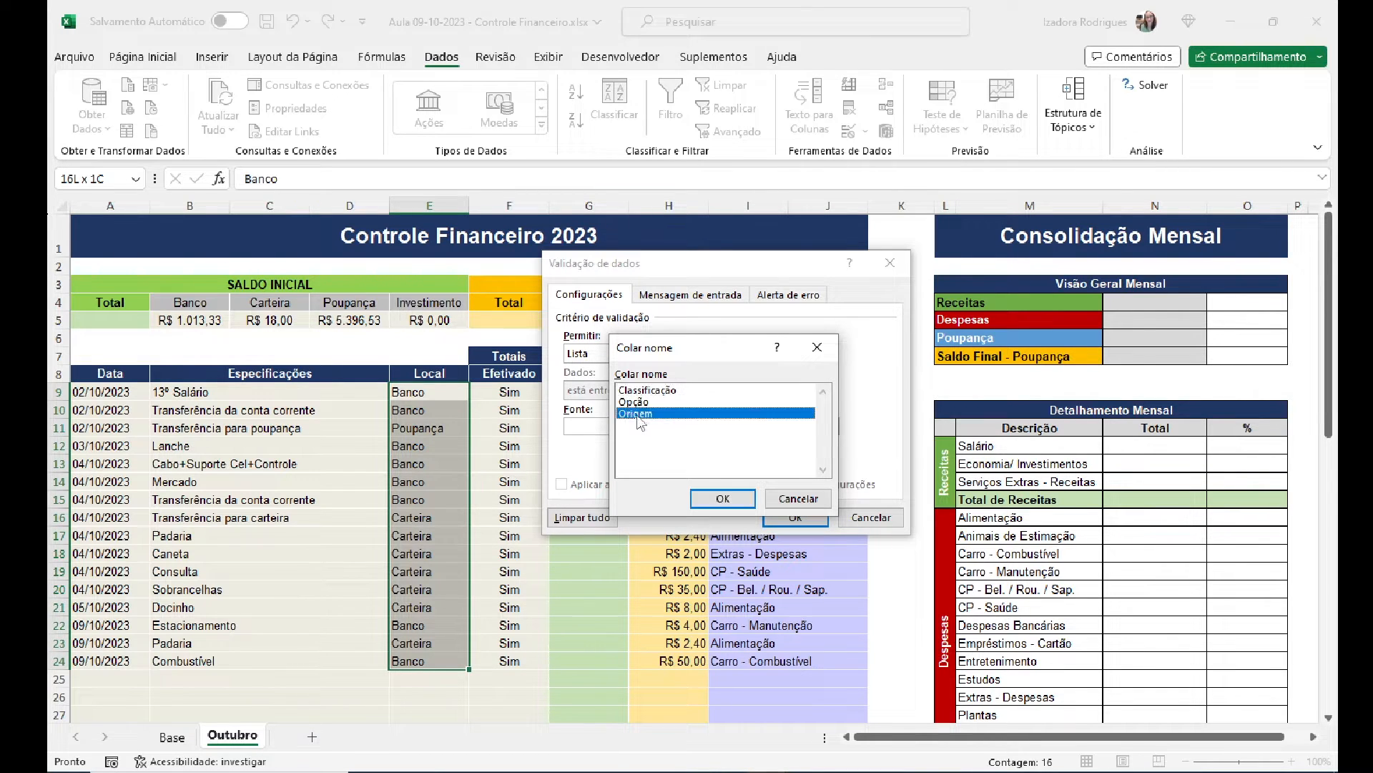
click(723, 500)
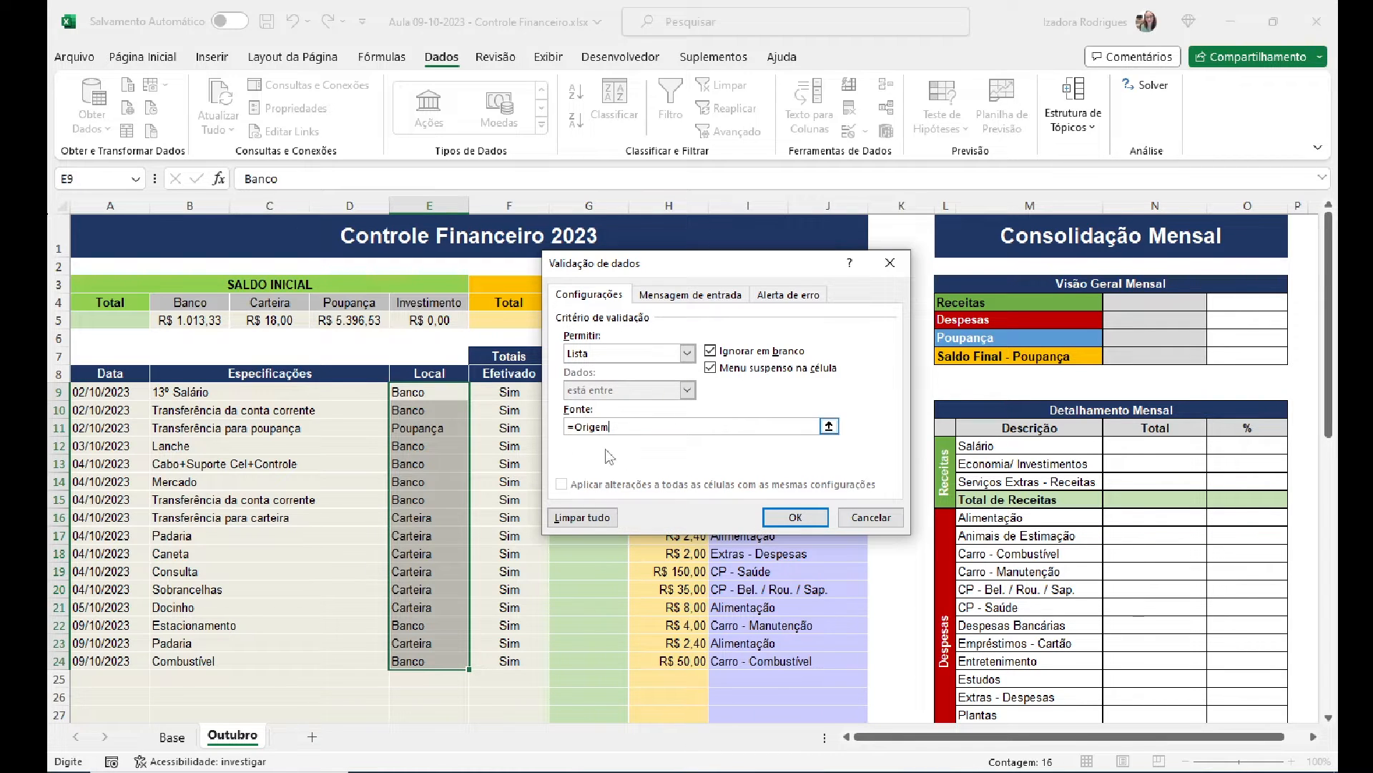
click(795, 519)
Step: Review the options offered by the validation list in the first Local cell, E9, without changing its value
click(461, 399)
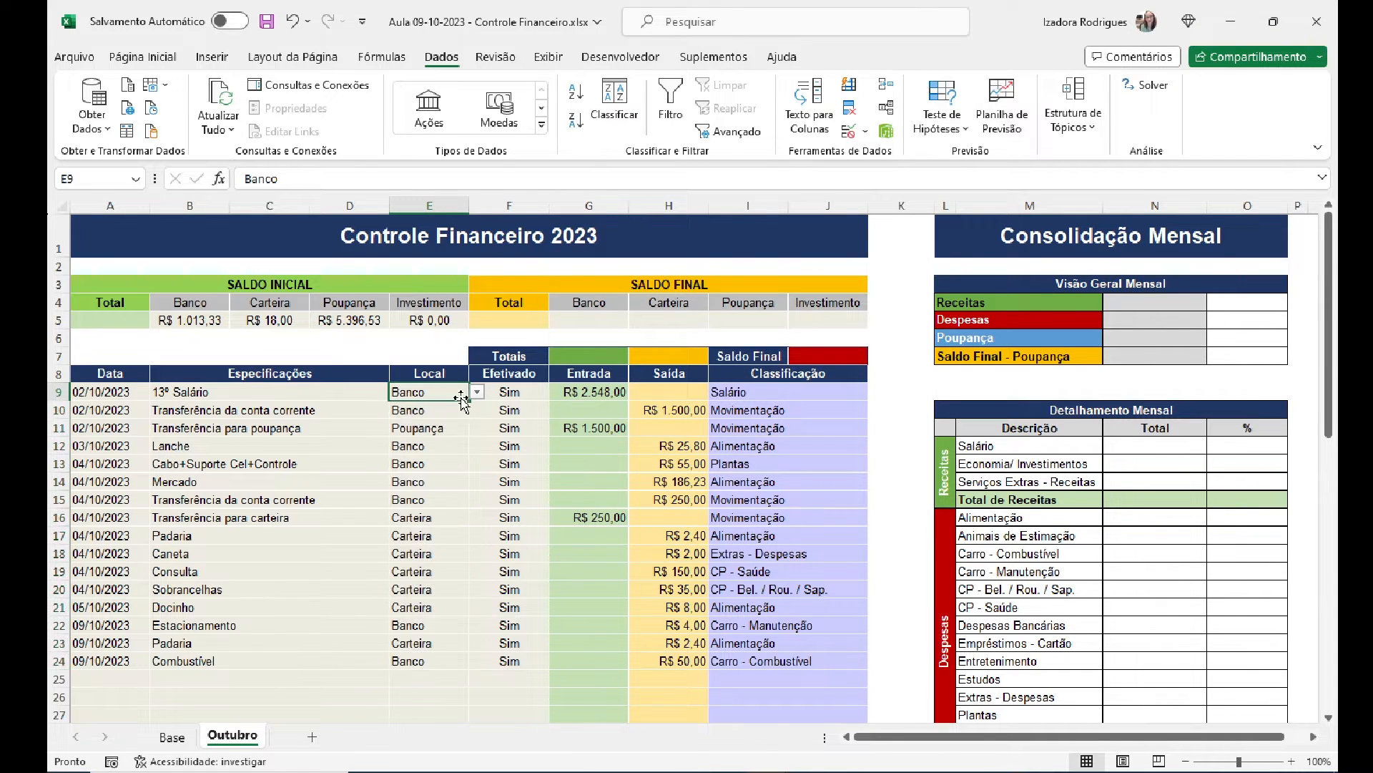
click(476, 392)
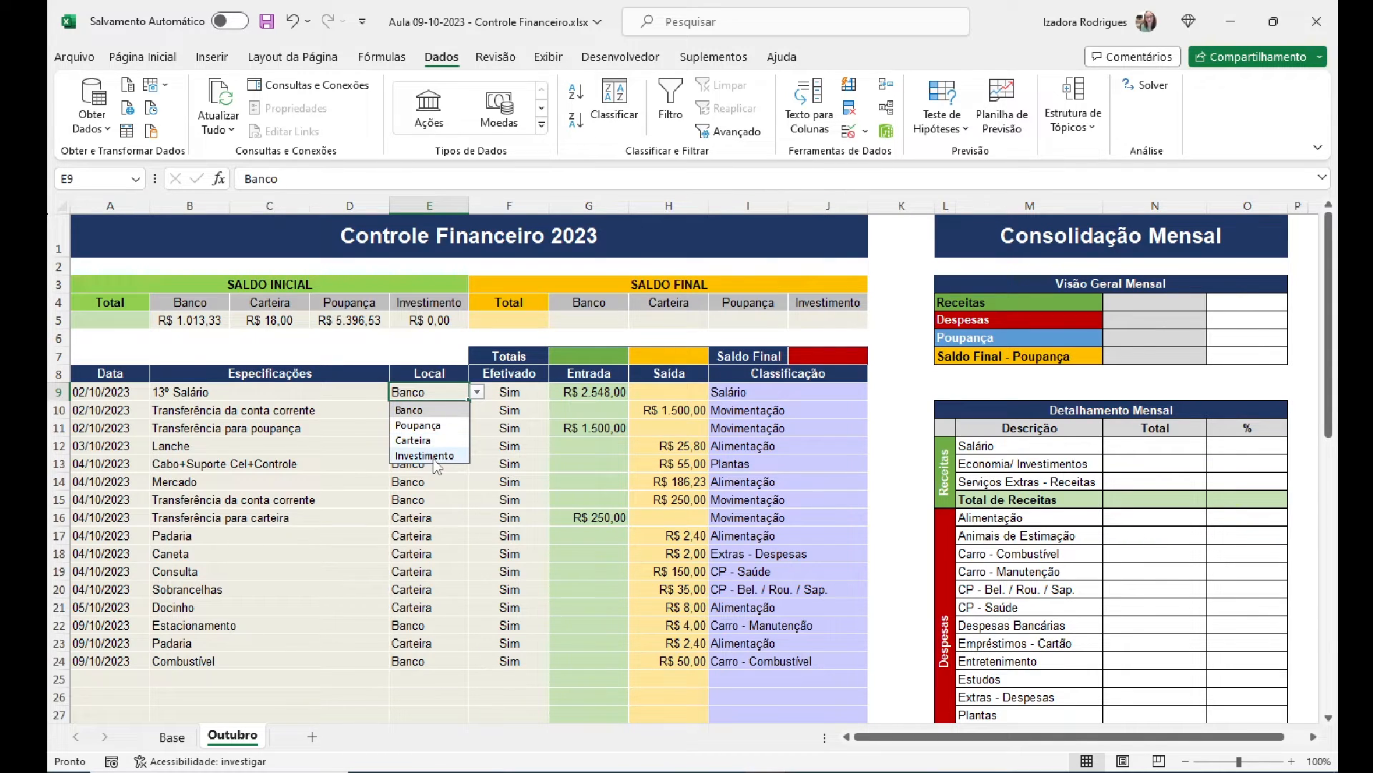
click(445, 401)
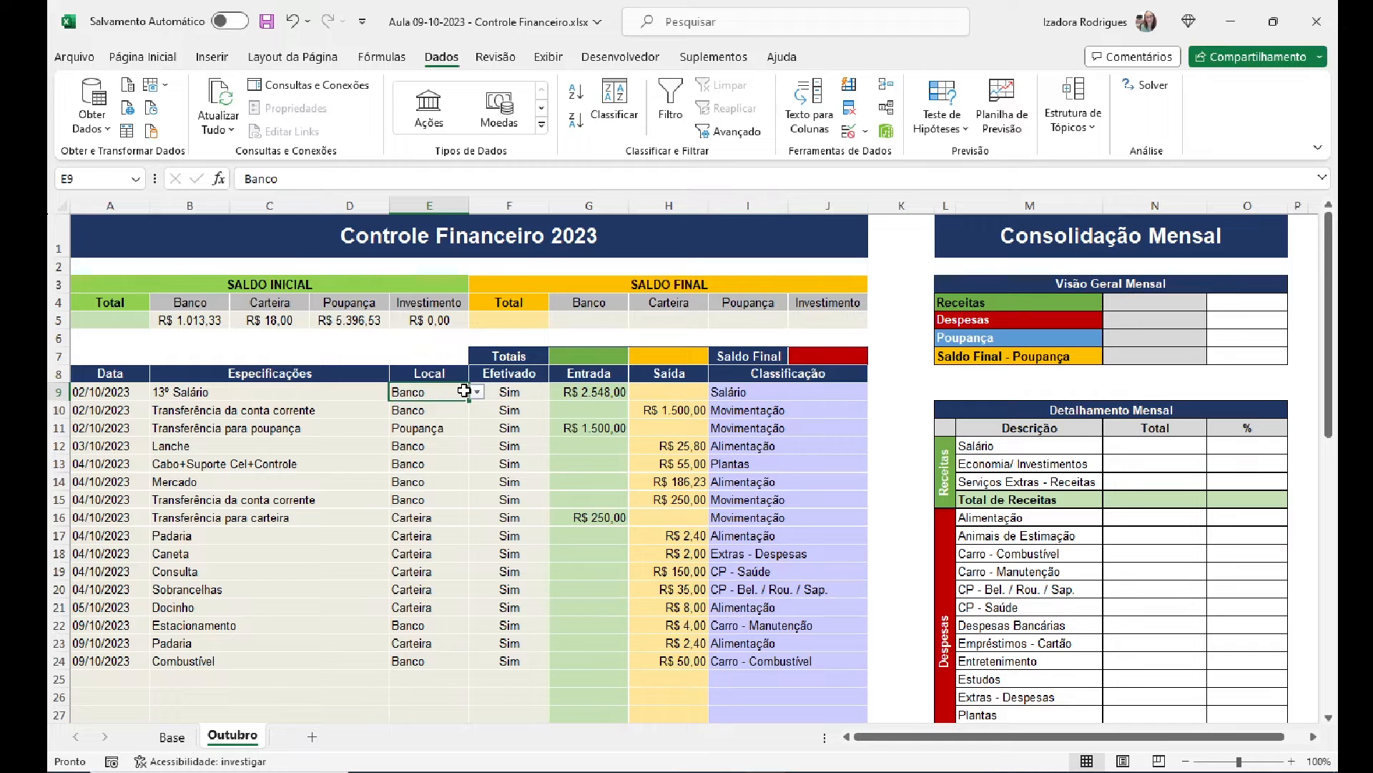
click(477, 392)
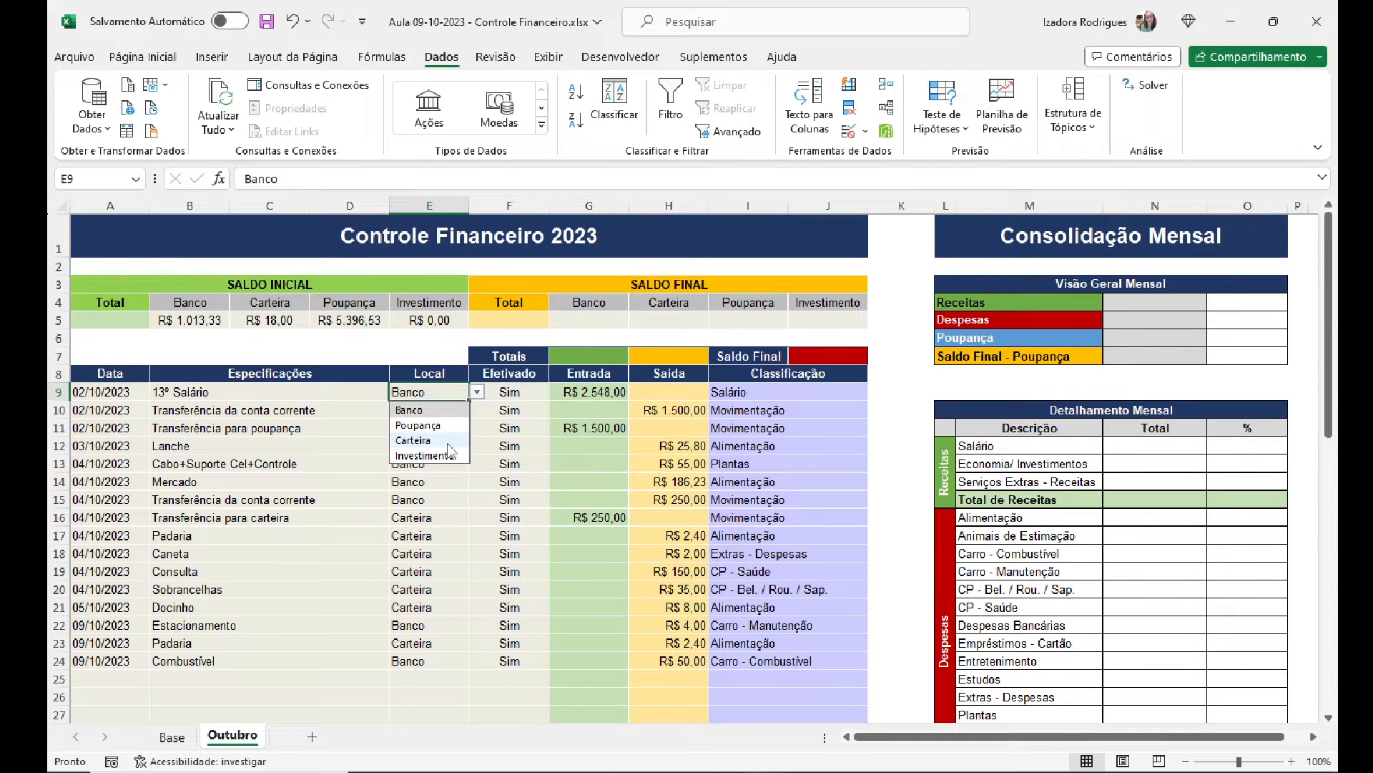
click(447, 389)
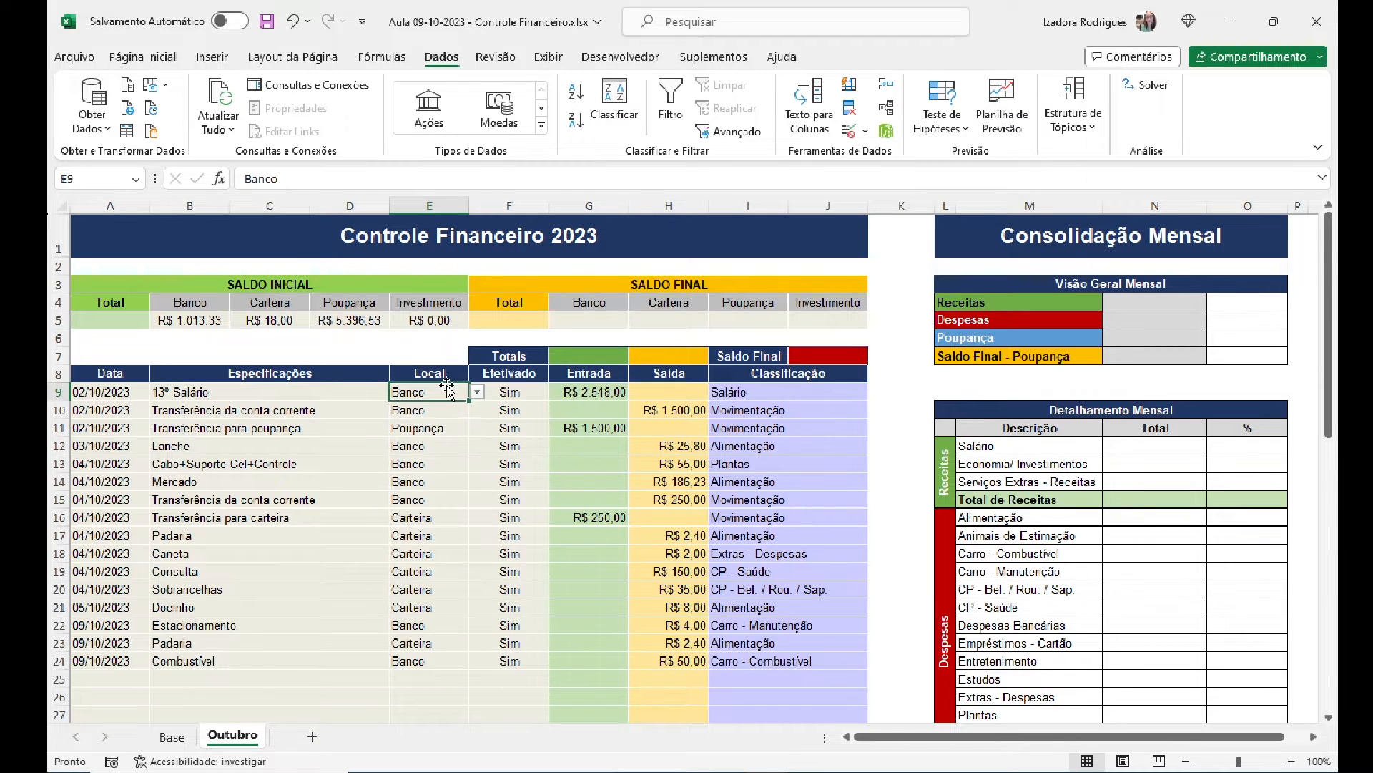
Step: Add Banco 2 below Investimento in the Base sheet's Origem table and check the Local options in E9 of Outubro
click(188, 740)
click(143, 431)
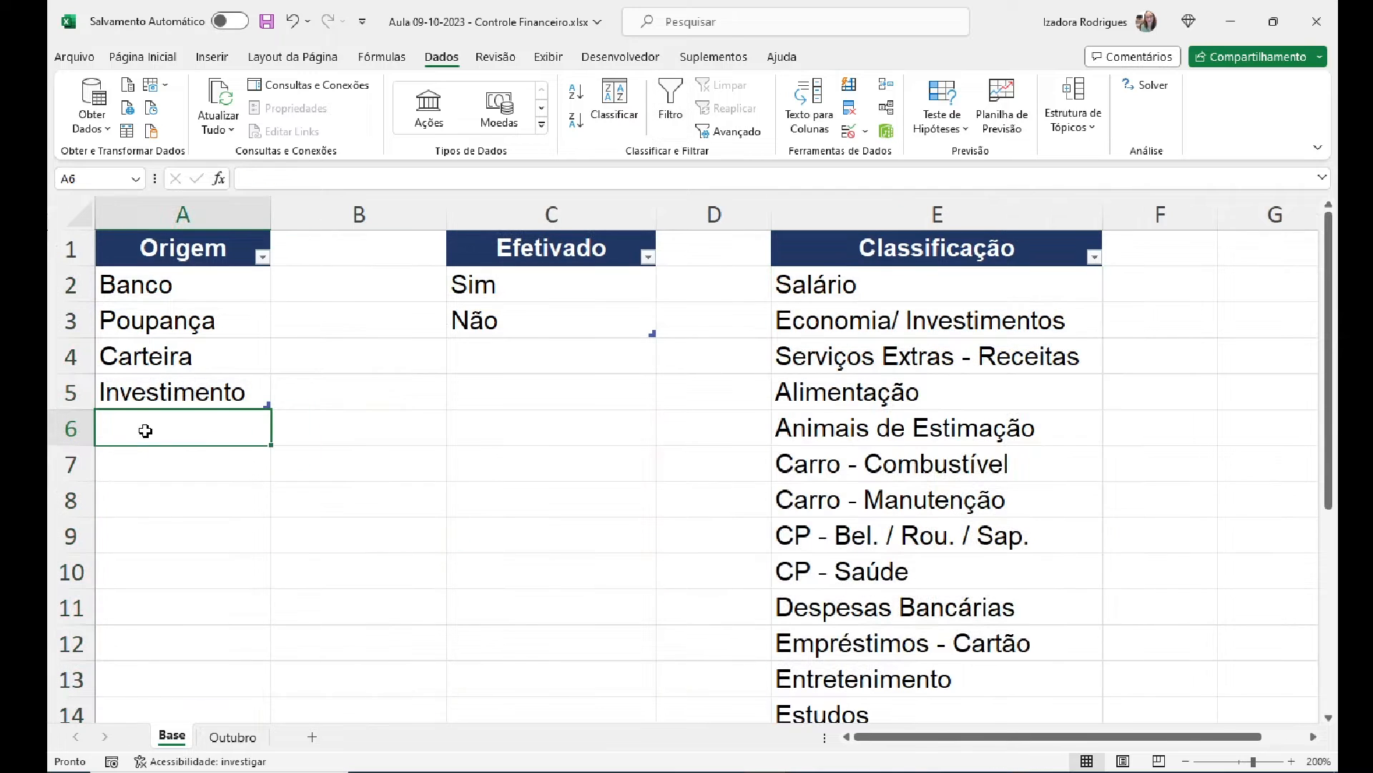
text(Banco 2)
key(Return)
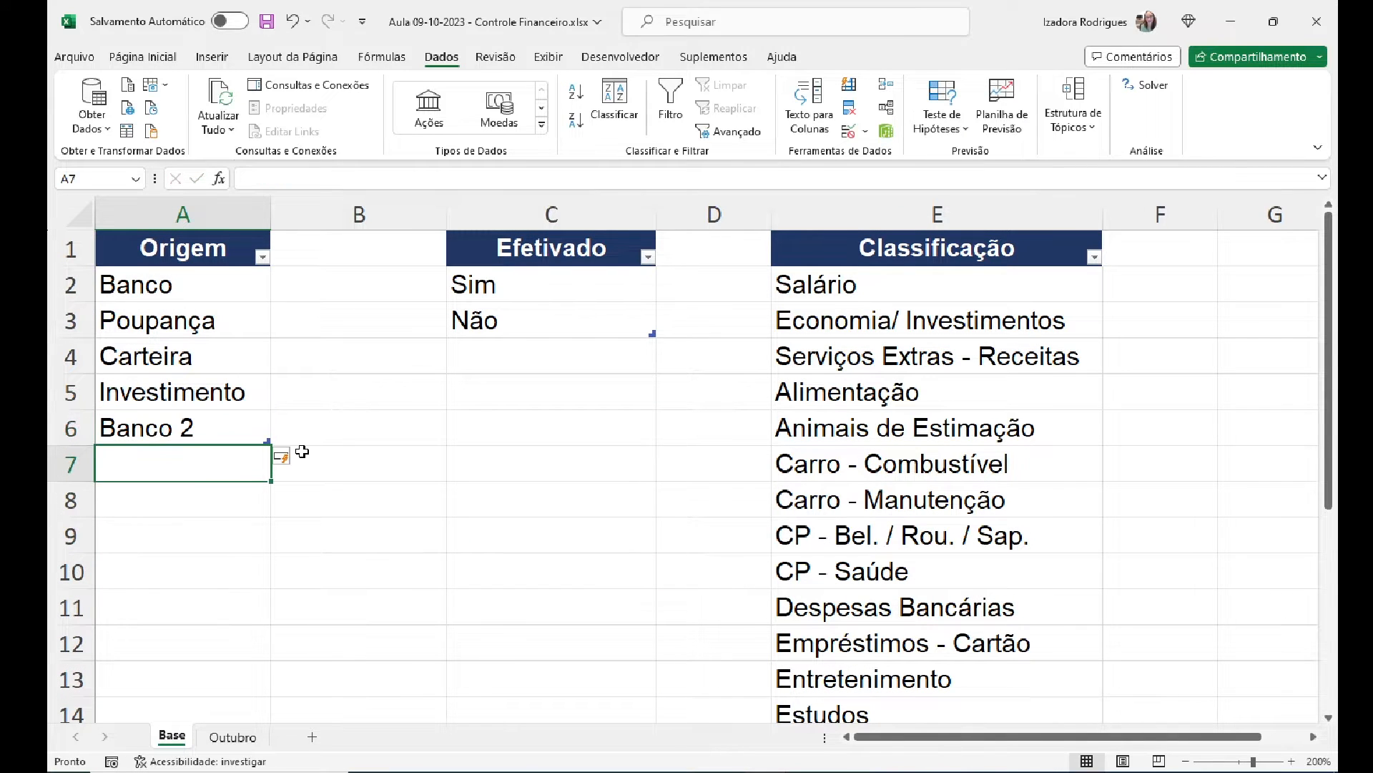
click(206, 499)
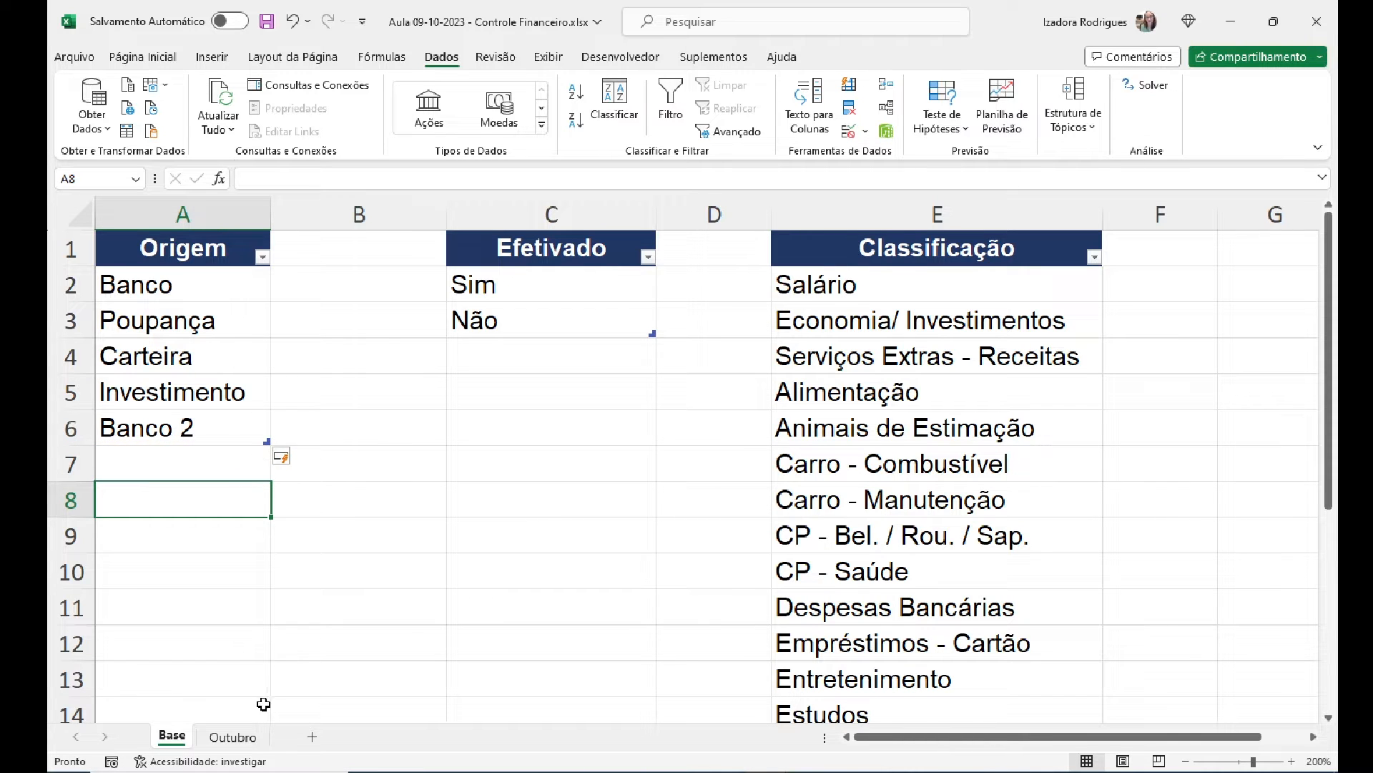
click(232, 736)
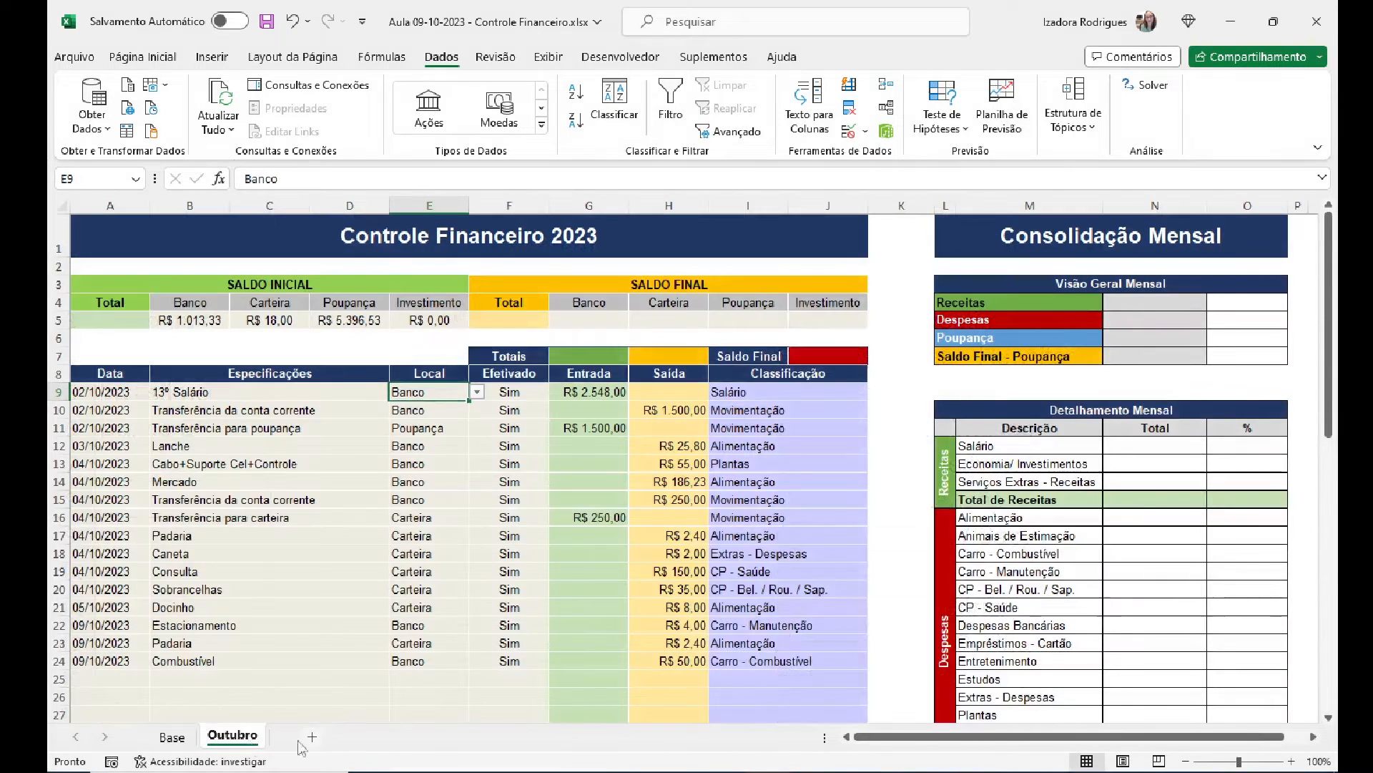
click(478, 392)
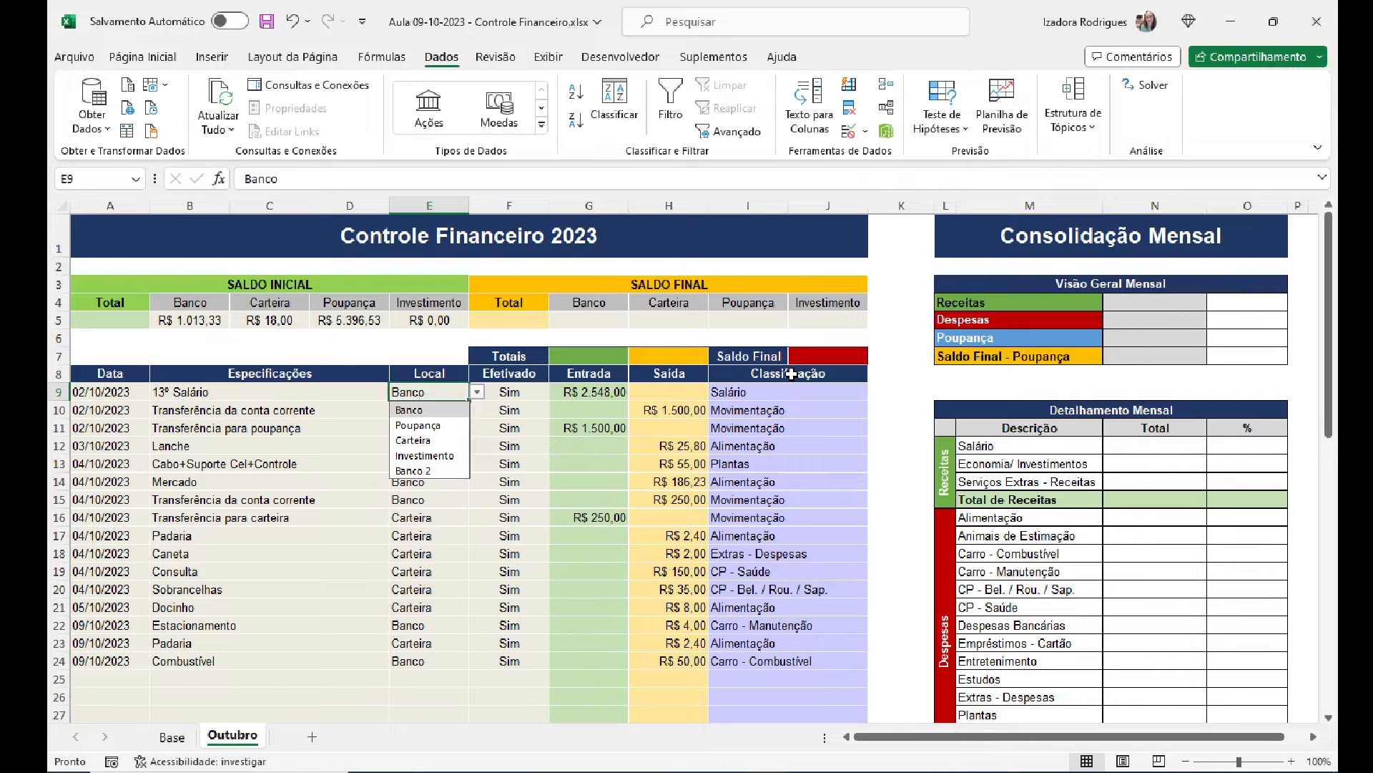
Step: Delete the Banco 2 table row from the Origem table on the Base sheet
click(173, 736)
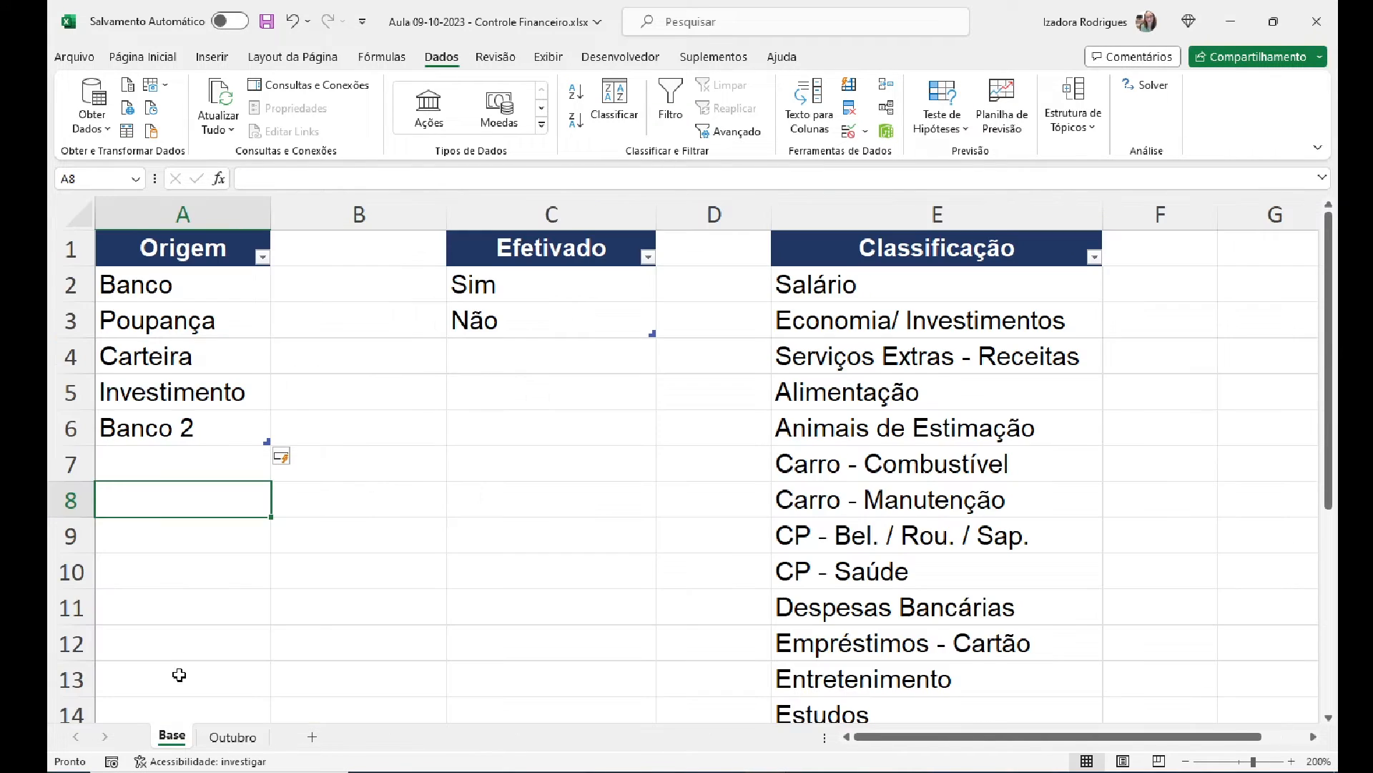
click(155, 434)
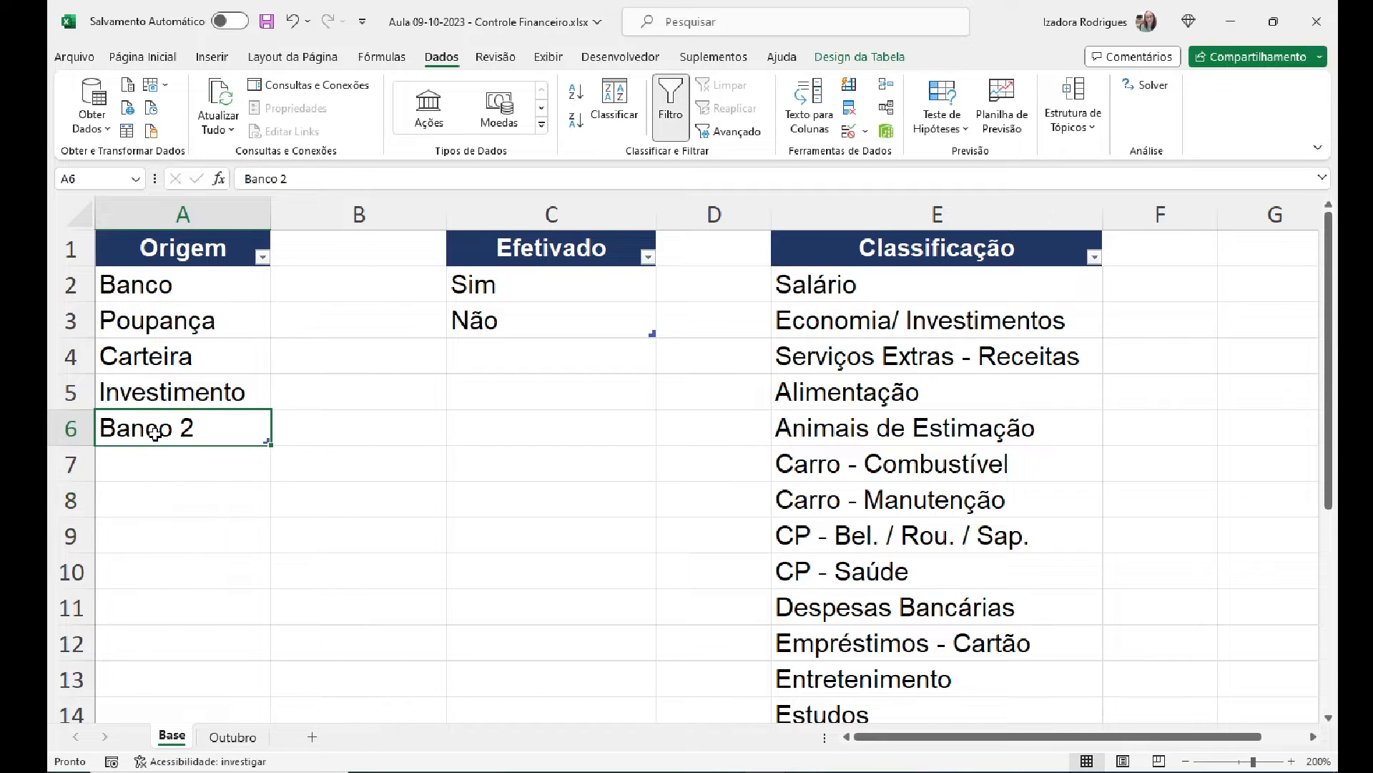
right_click(155, 433)
mouse_move(304, 415)
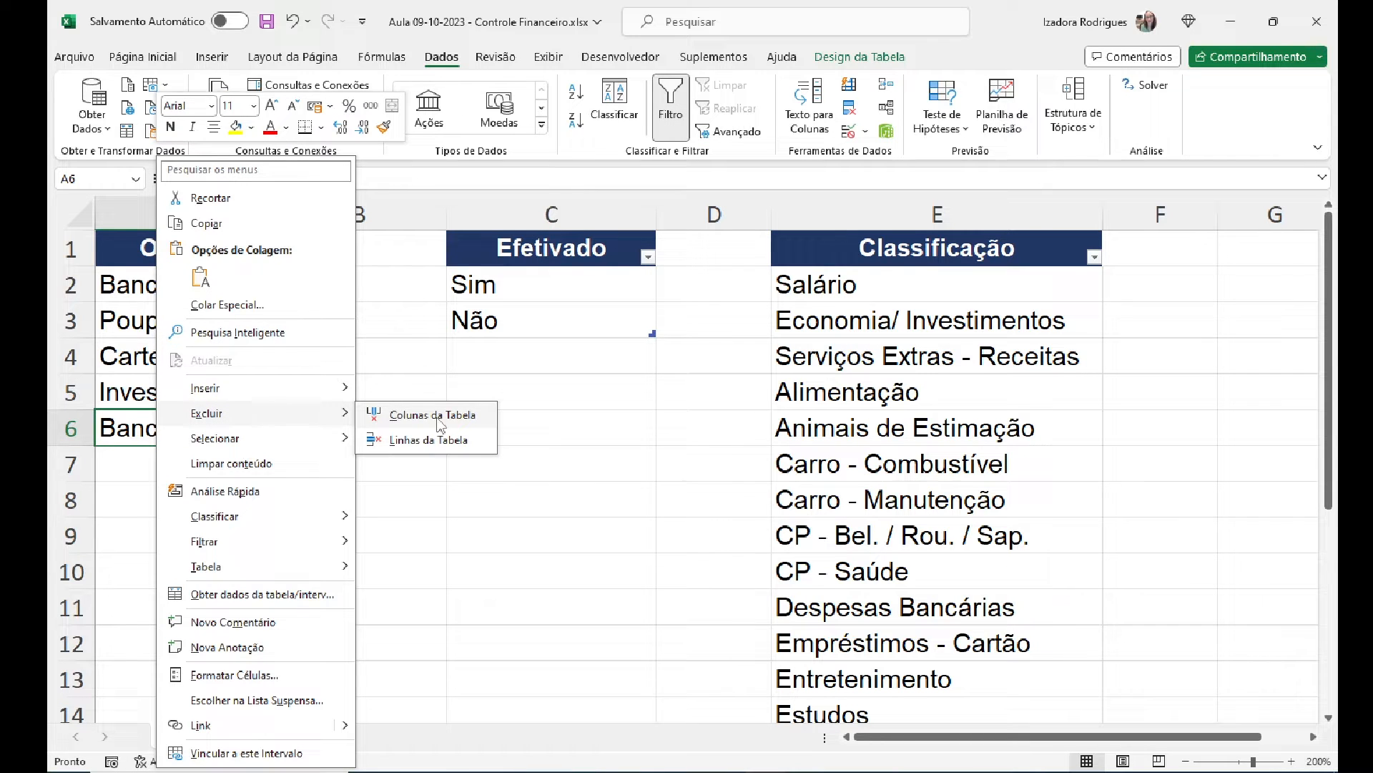
click(433, 439)
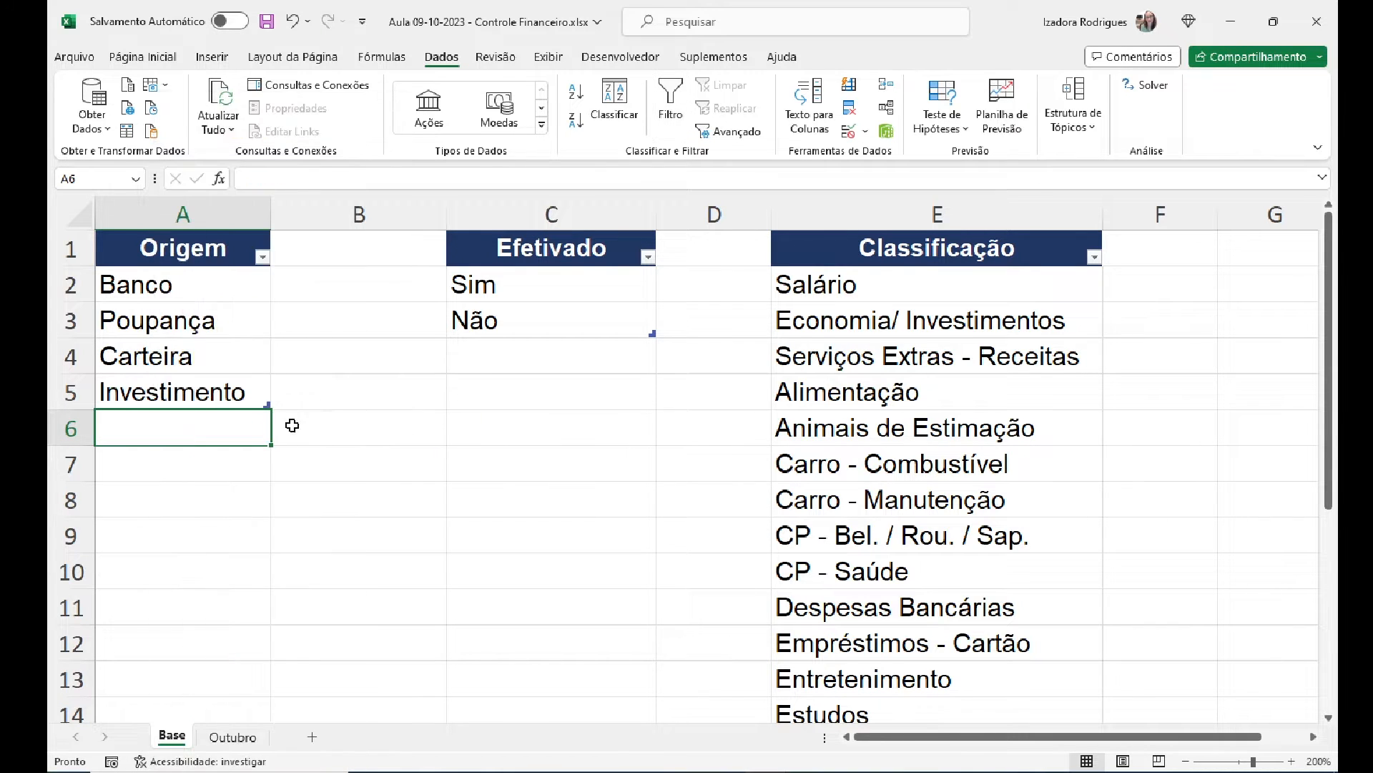
Step: Apply Lista data validation to the Efetivado entries in F9:F24 of Outubro, using the defined name Opção as the source
click(233, 737)
click(526, 395)
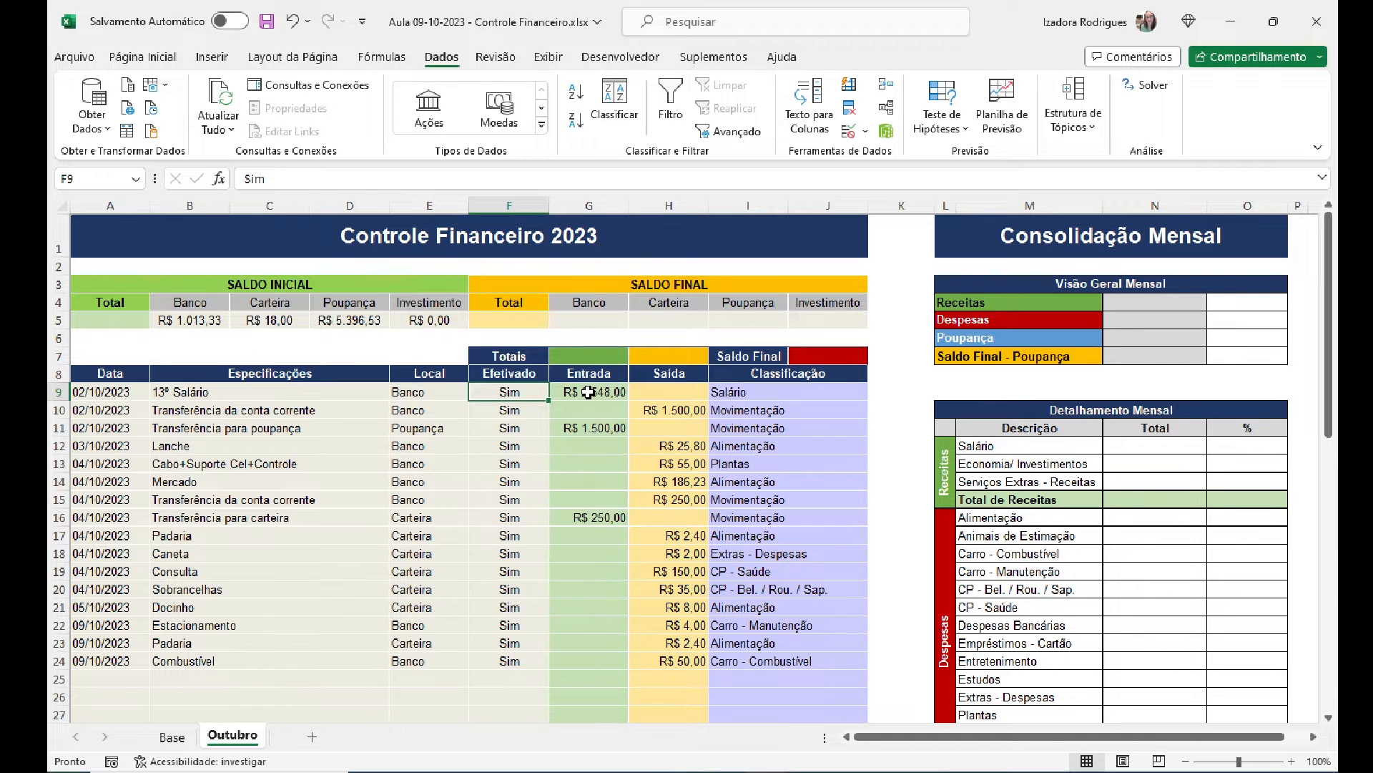
key(ctrl+shift+Down)
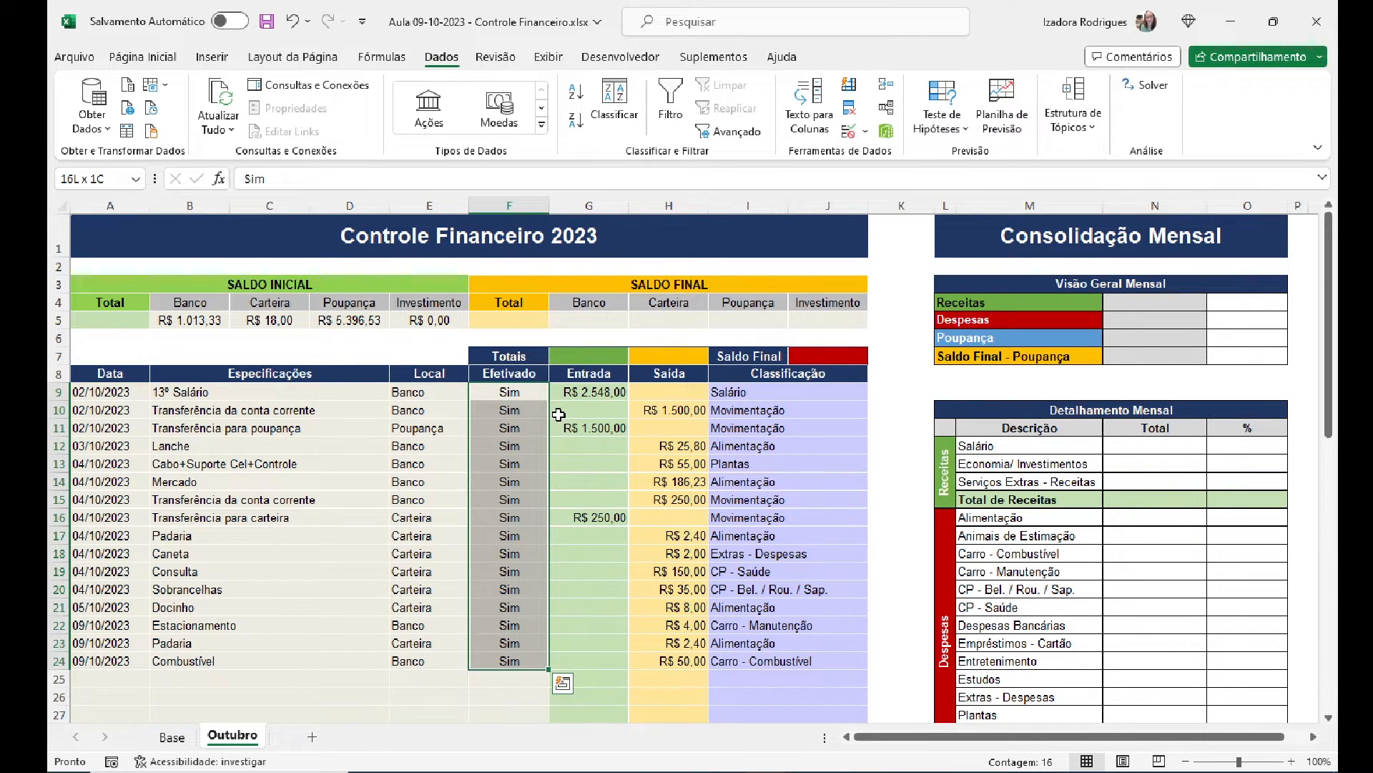
click(849, 131)
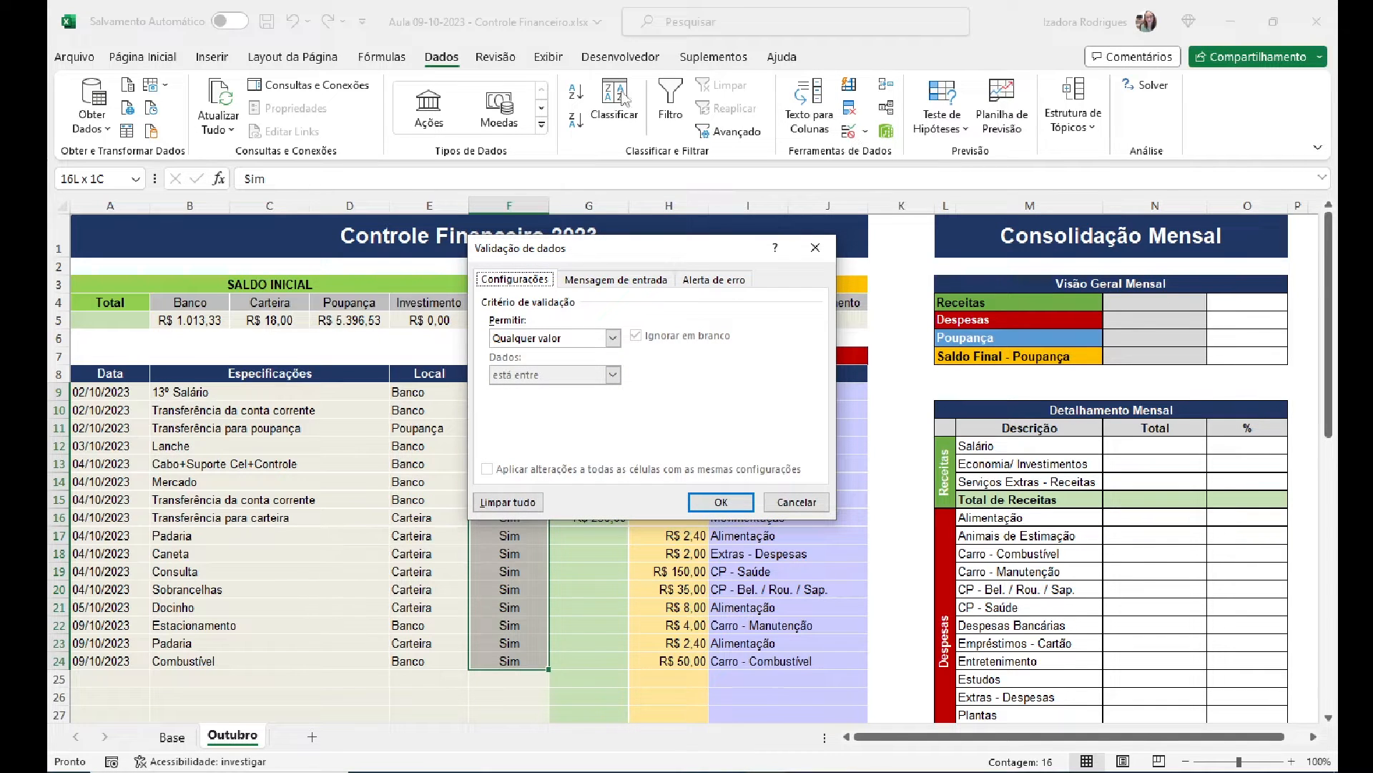
click(613, 338)
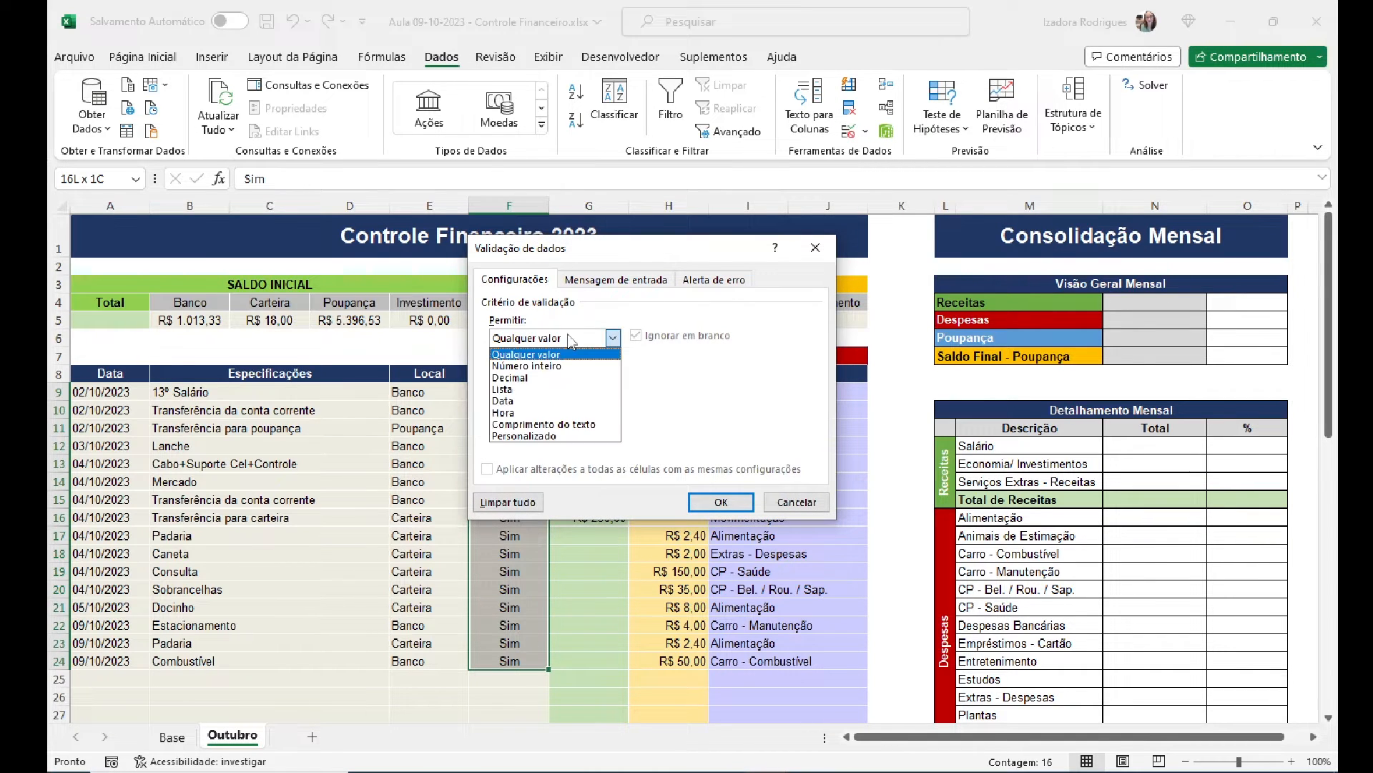
click(543, 389)
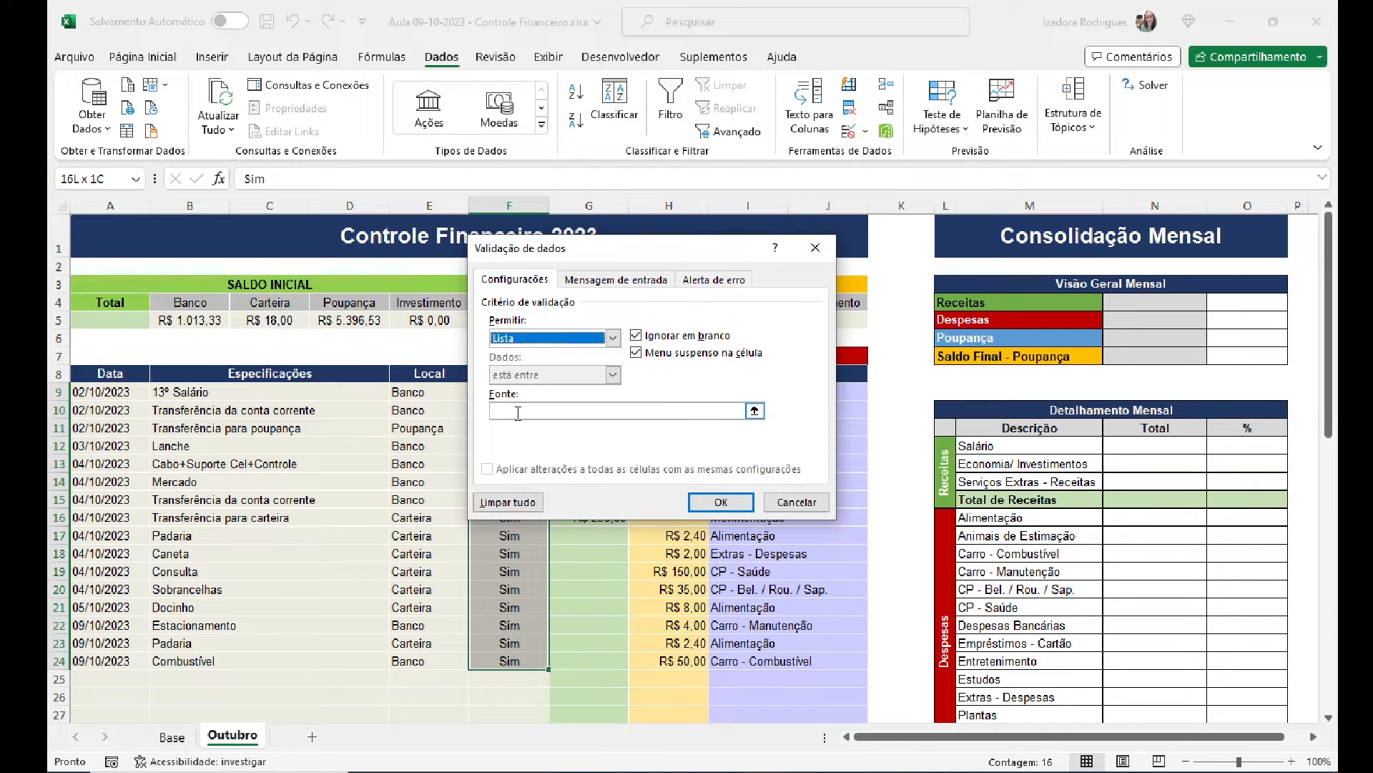
click(518, 412)
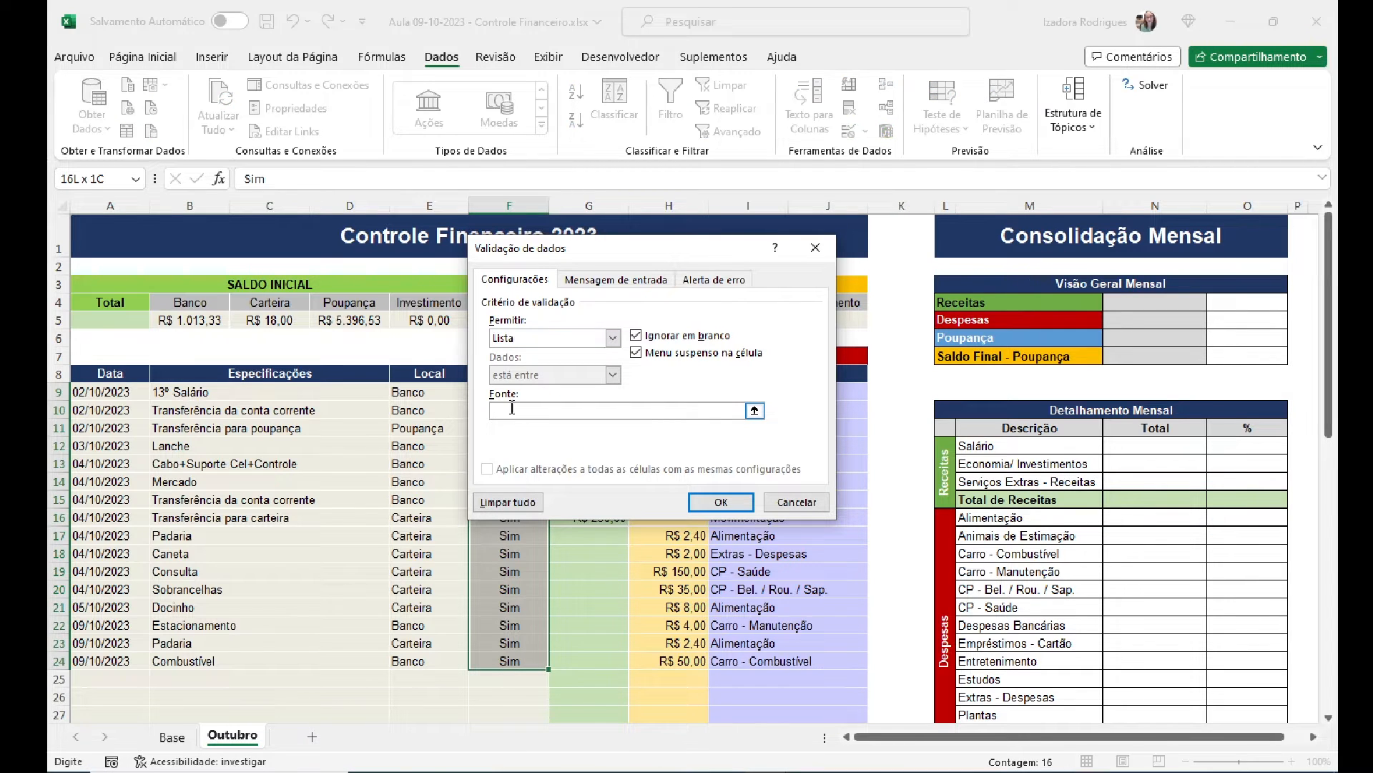
key(F3)
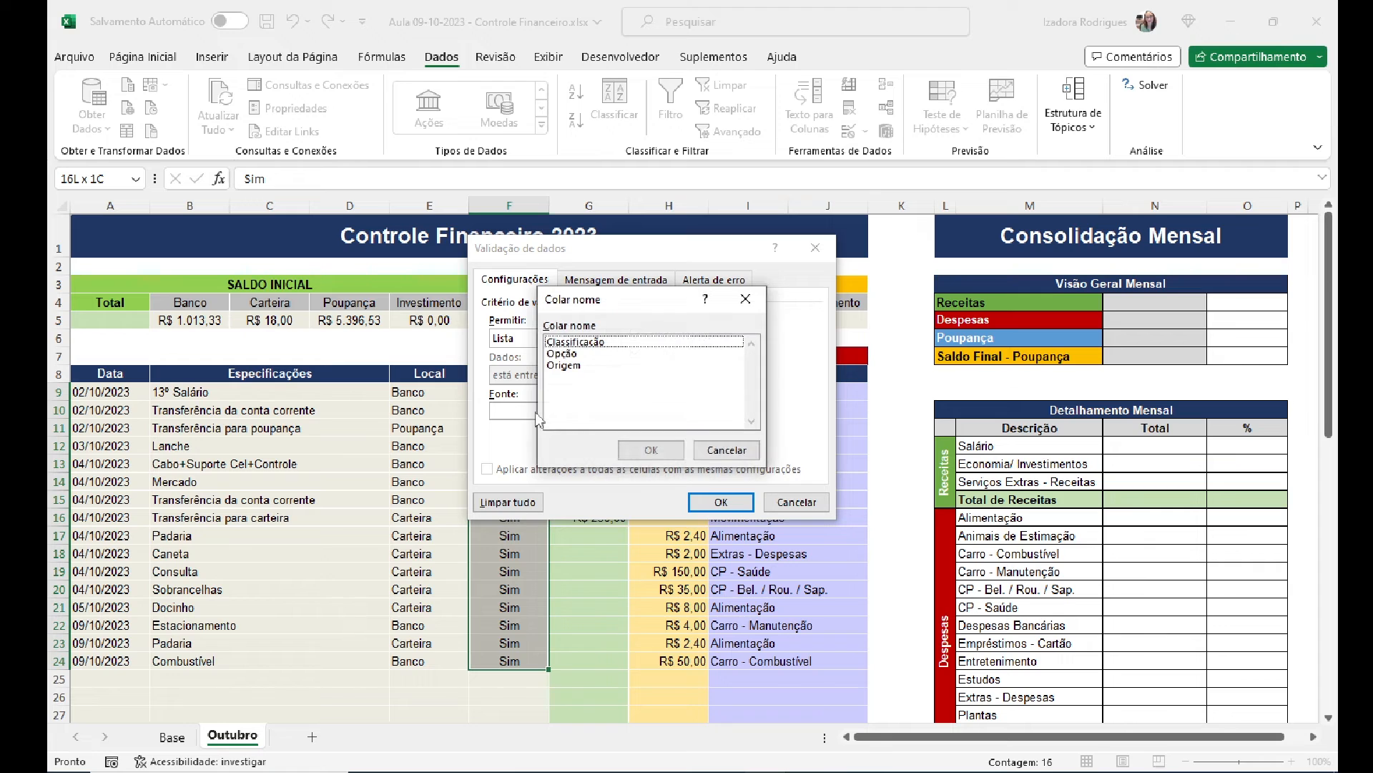
click(564, 354)
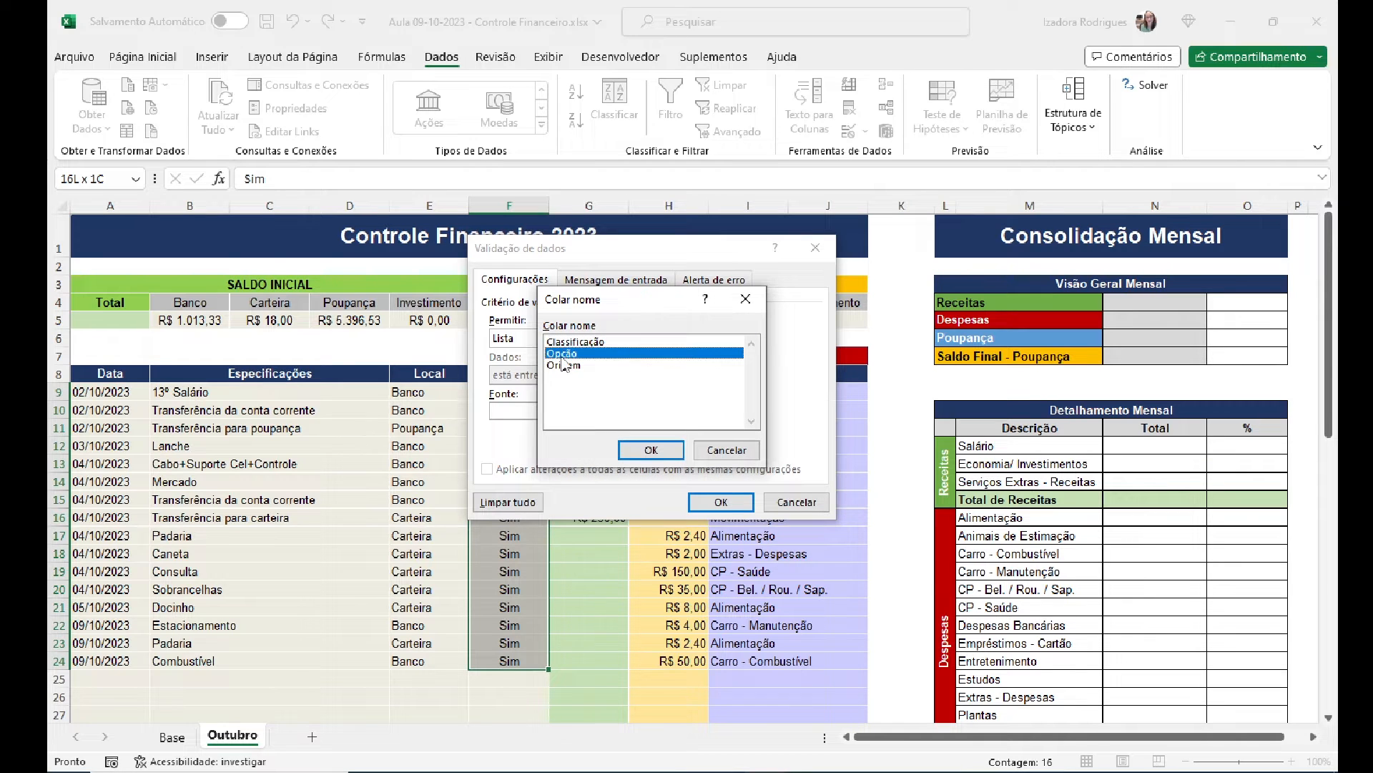
click(646, 452)
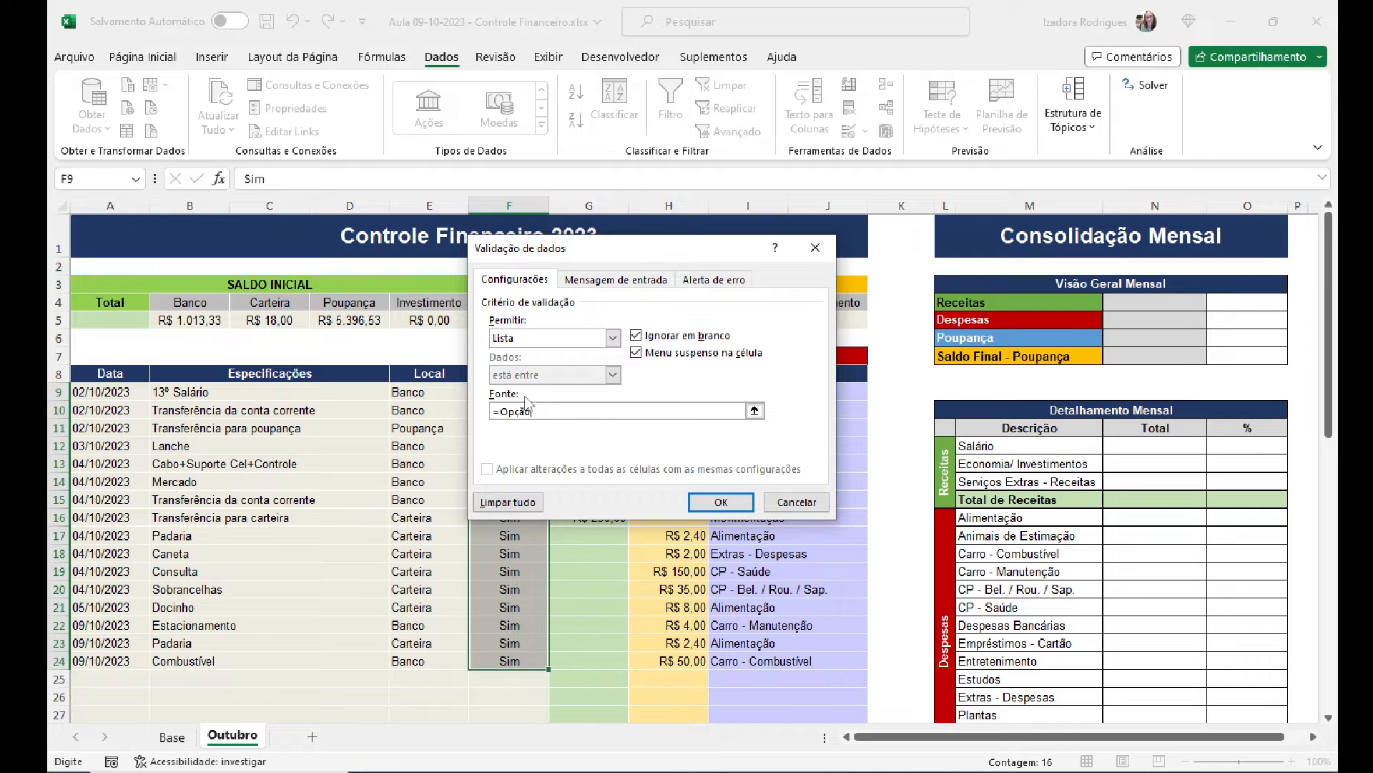
click(721, 502)
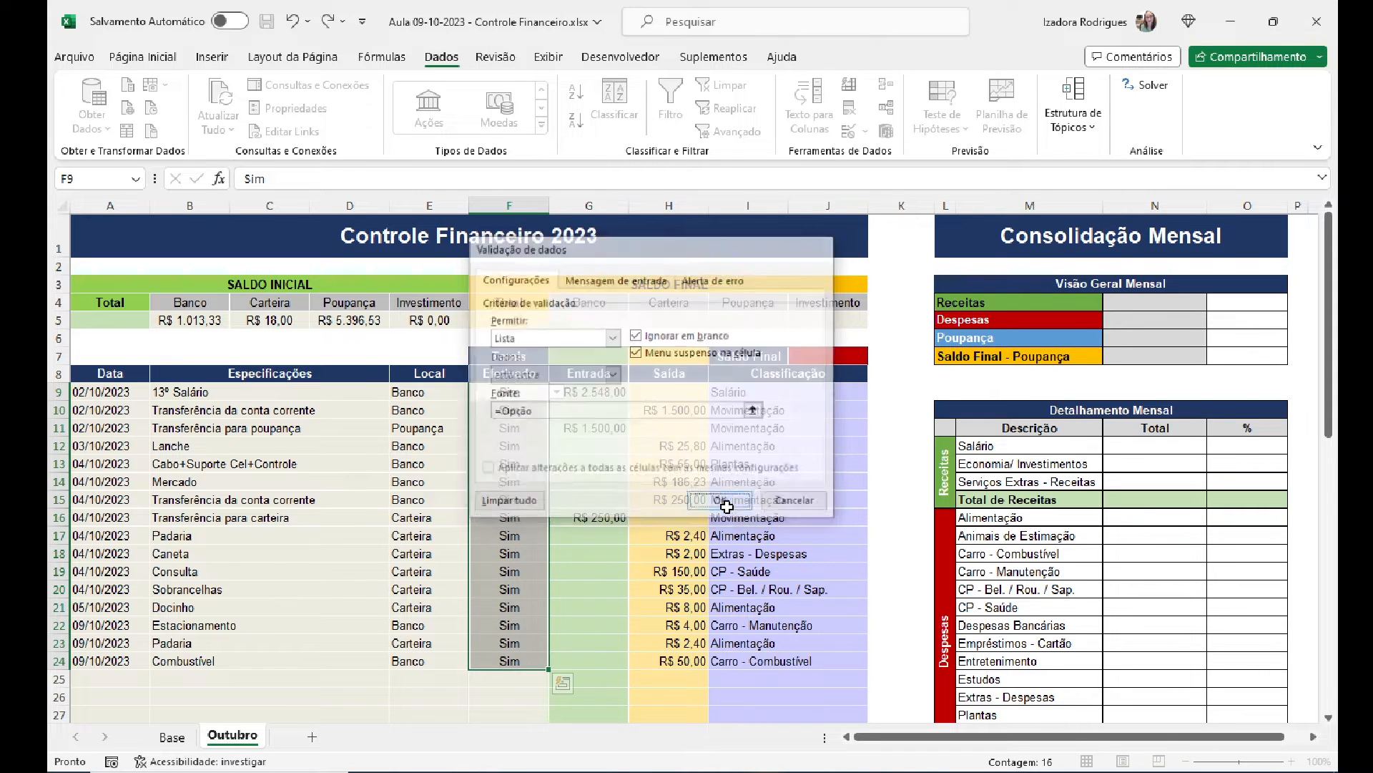
Step: Check the validation options offered in the first Efetivado cell, F9, and keep it set to Sim
click(522, 386)
click(556, 392)
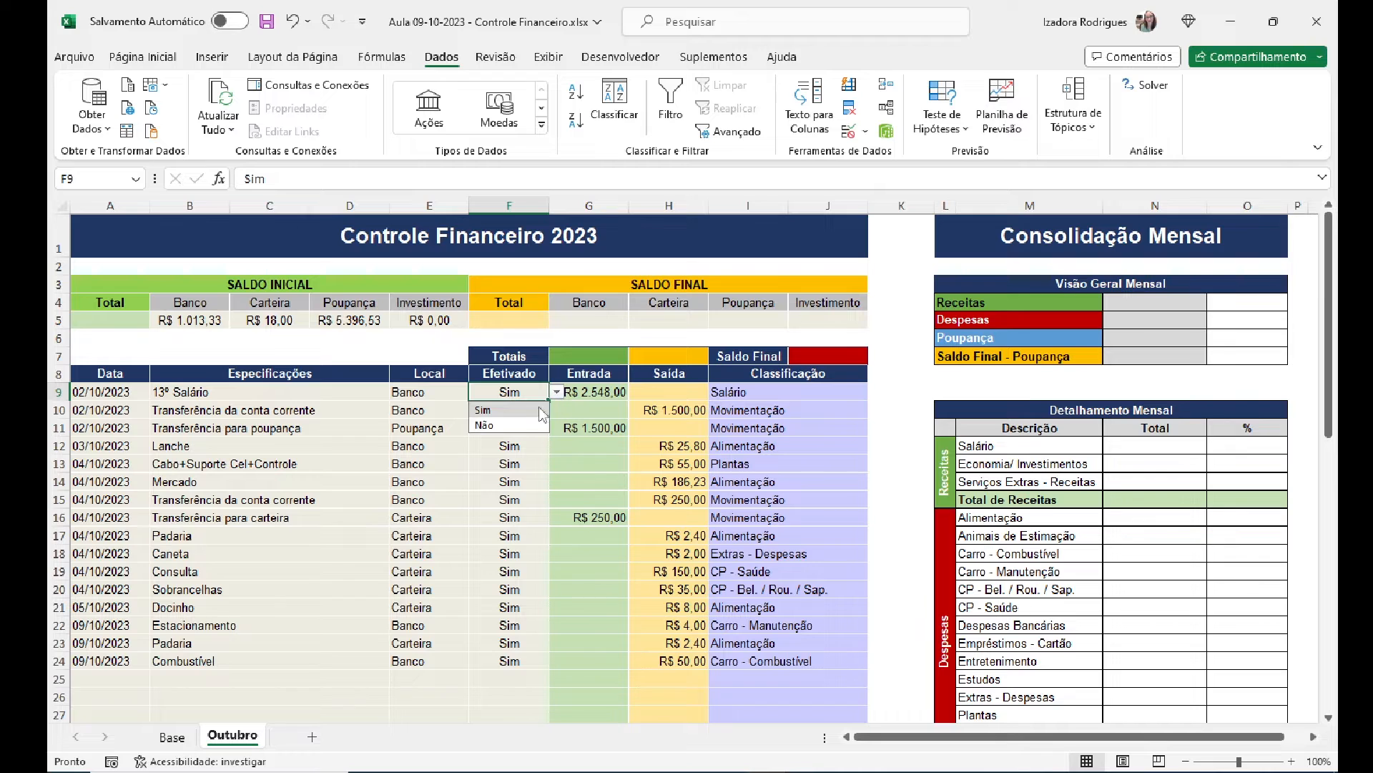
click(501, 410)
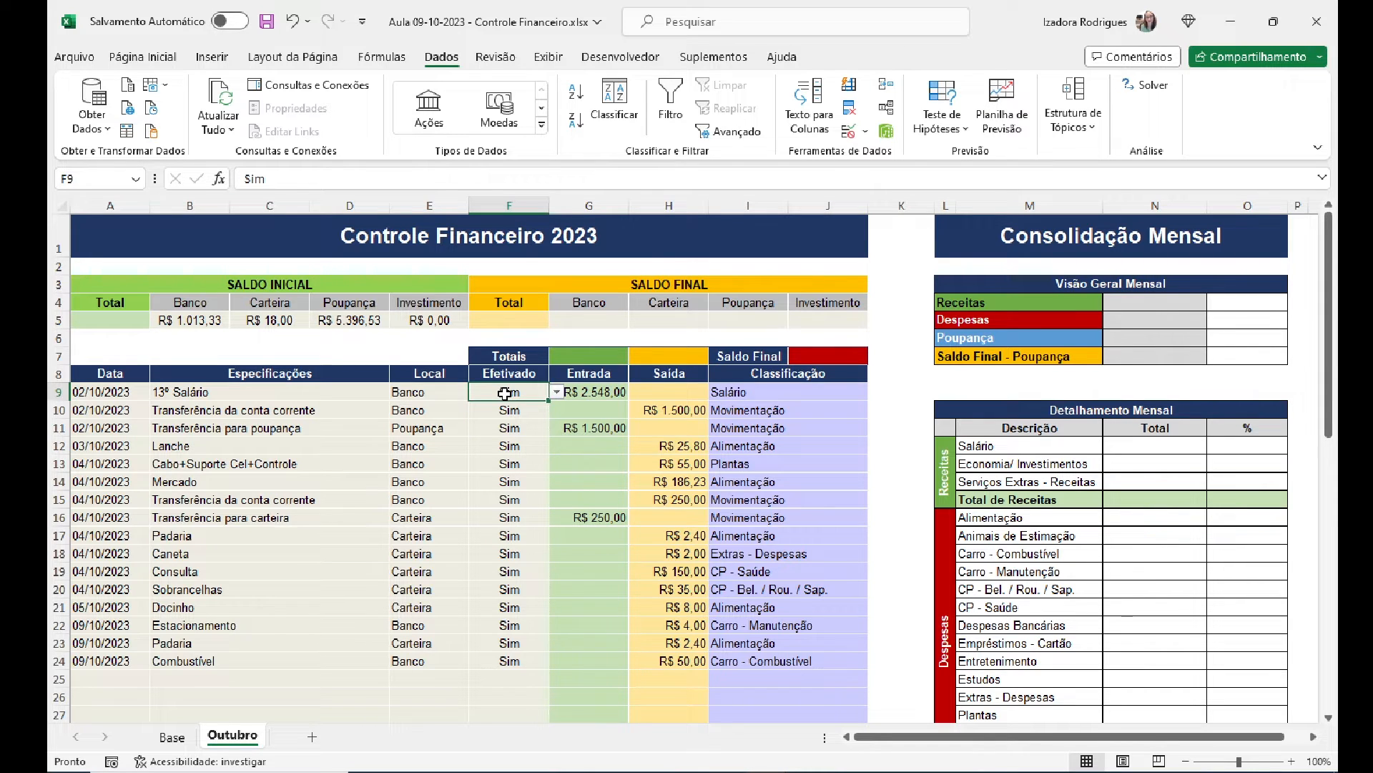
click(557, 391)
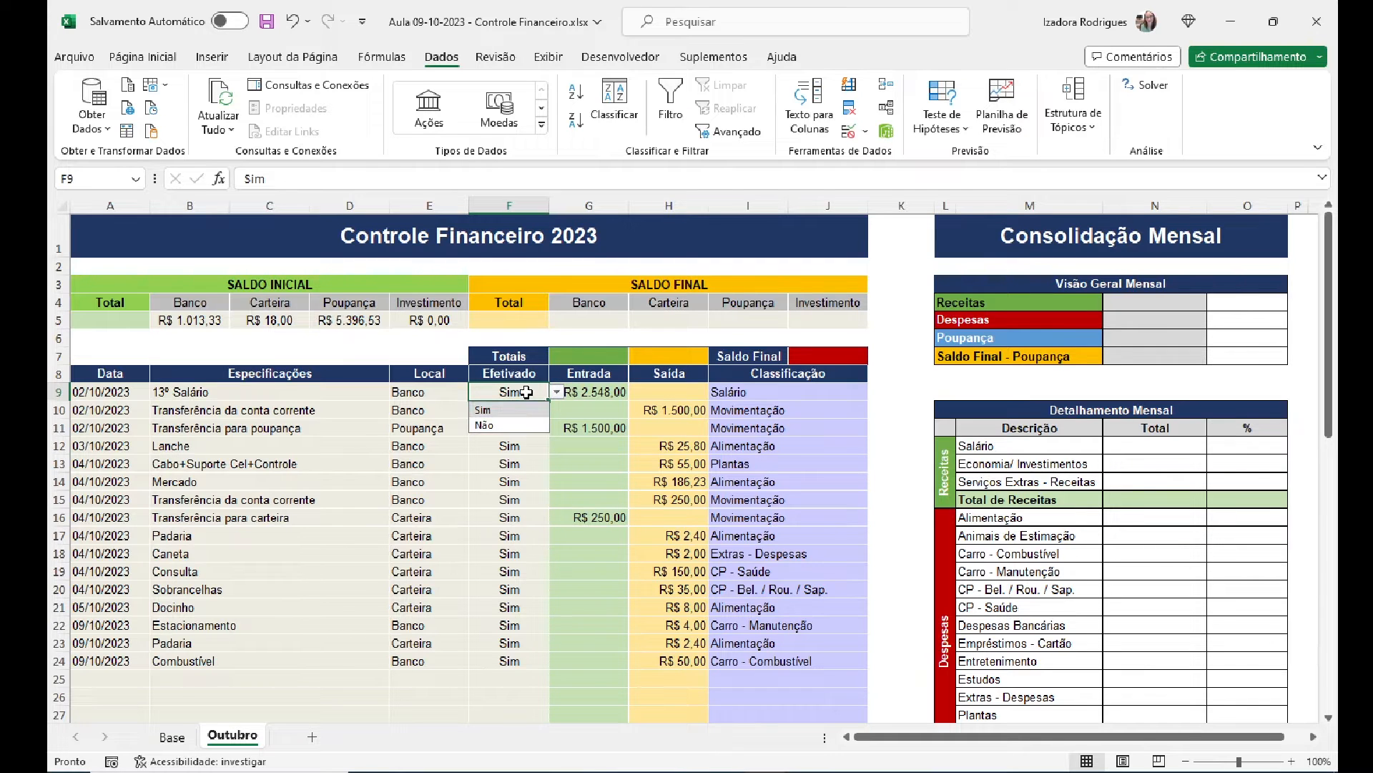
click(526, 392)
click(527, 409)
click(526, 392)
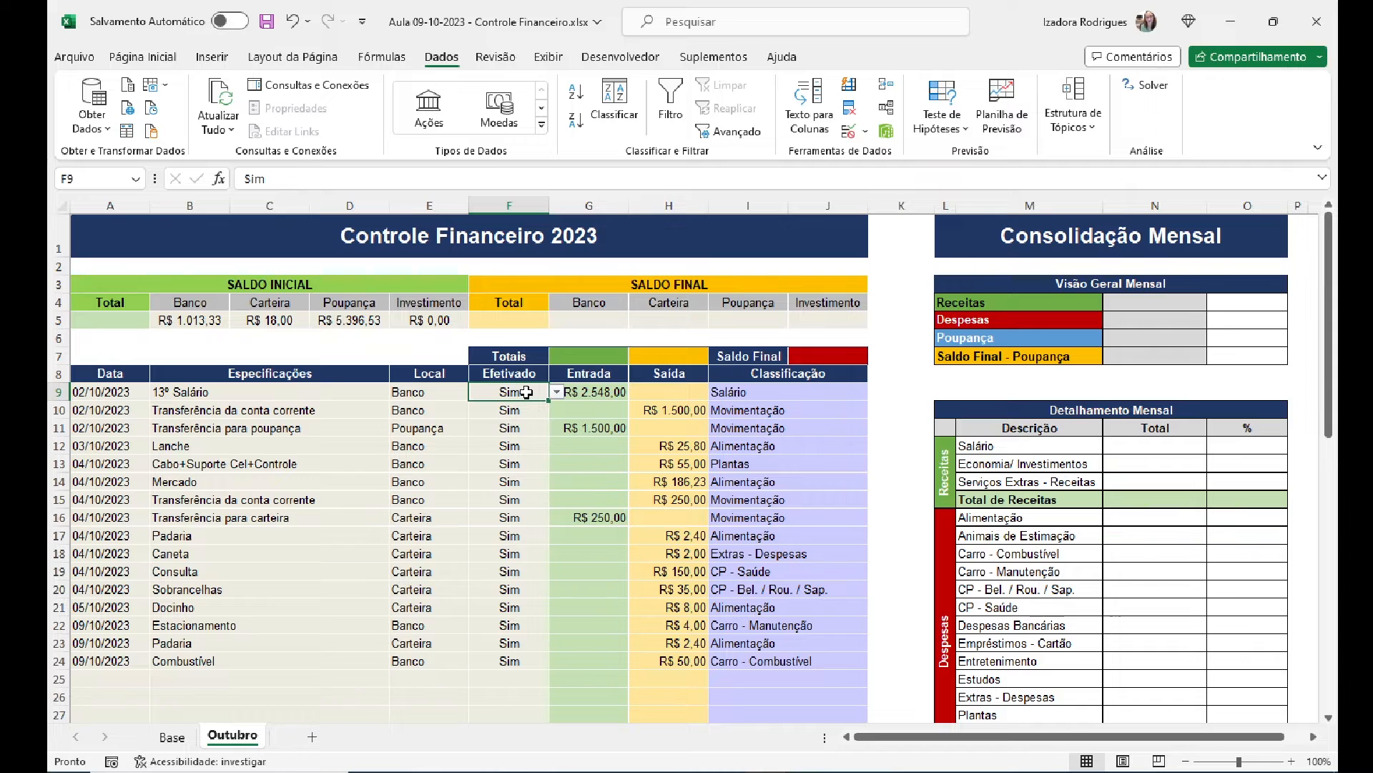
Step: Apply Lista data validation to the Classificação entries in I9:J24 of Outubro, using the defined name Classificação as the source
click(614, 389)
click(751, 393)
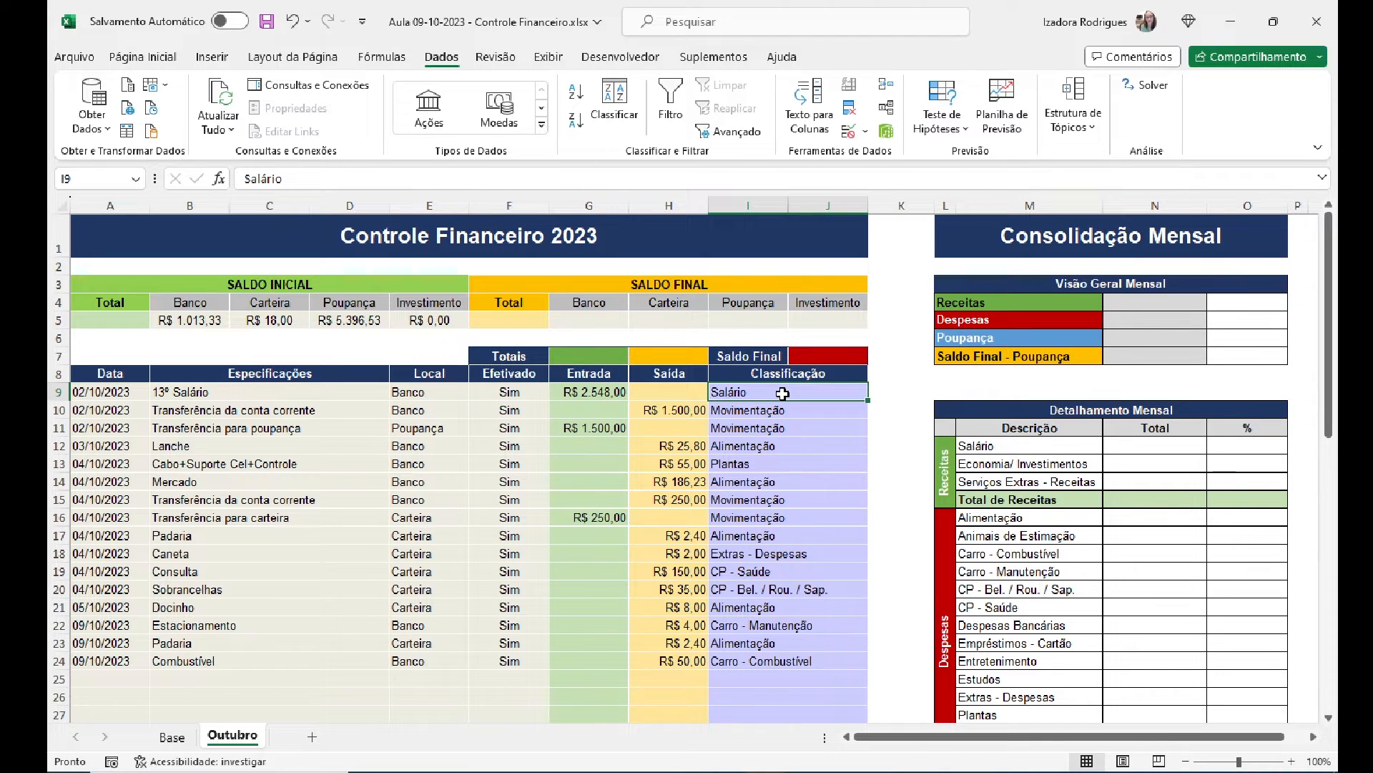
key(ctrl+shift+Down)
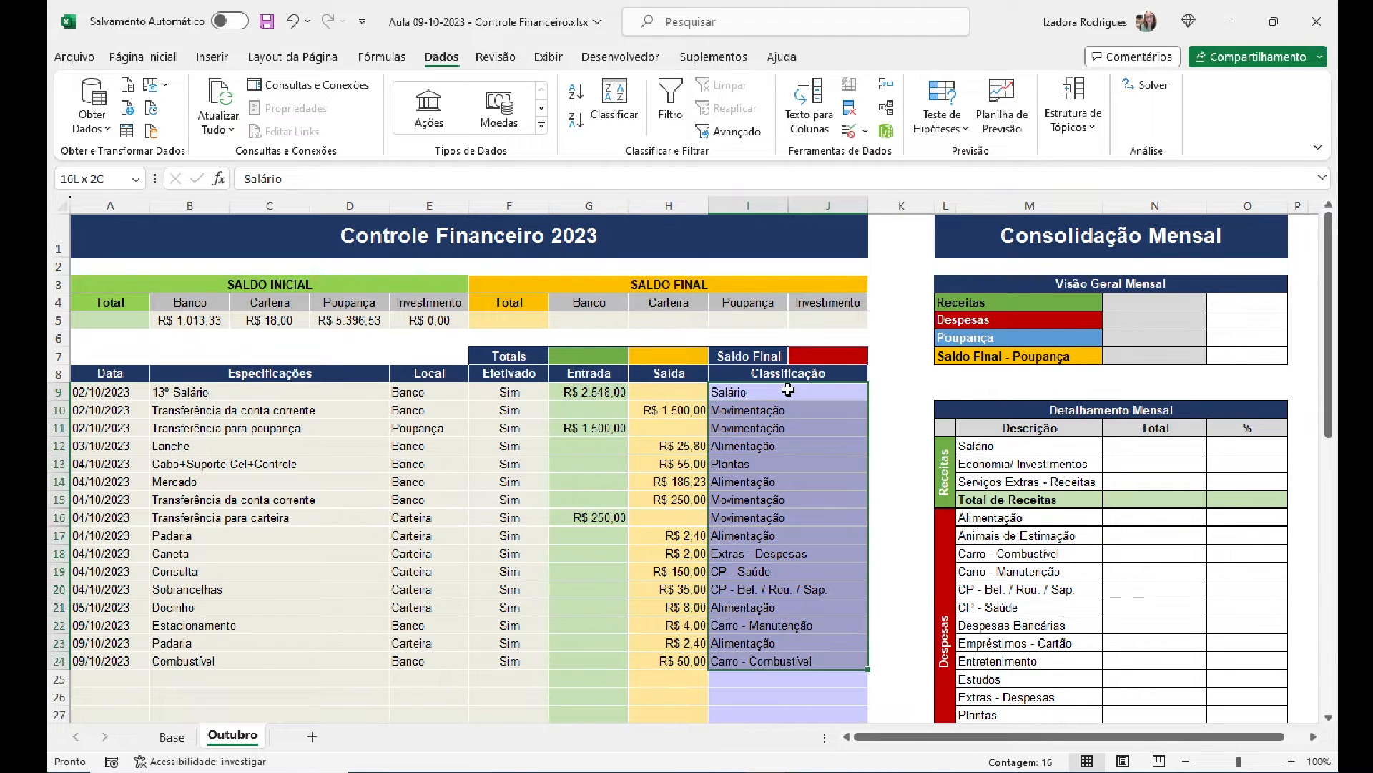
click(849, 131)
click(527, 338)
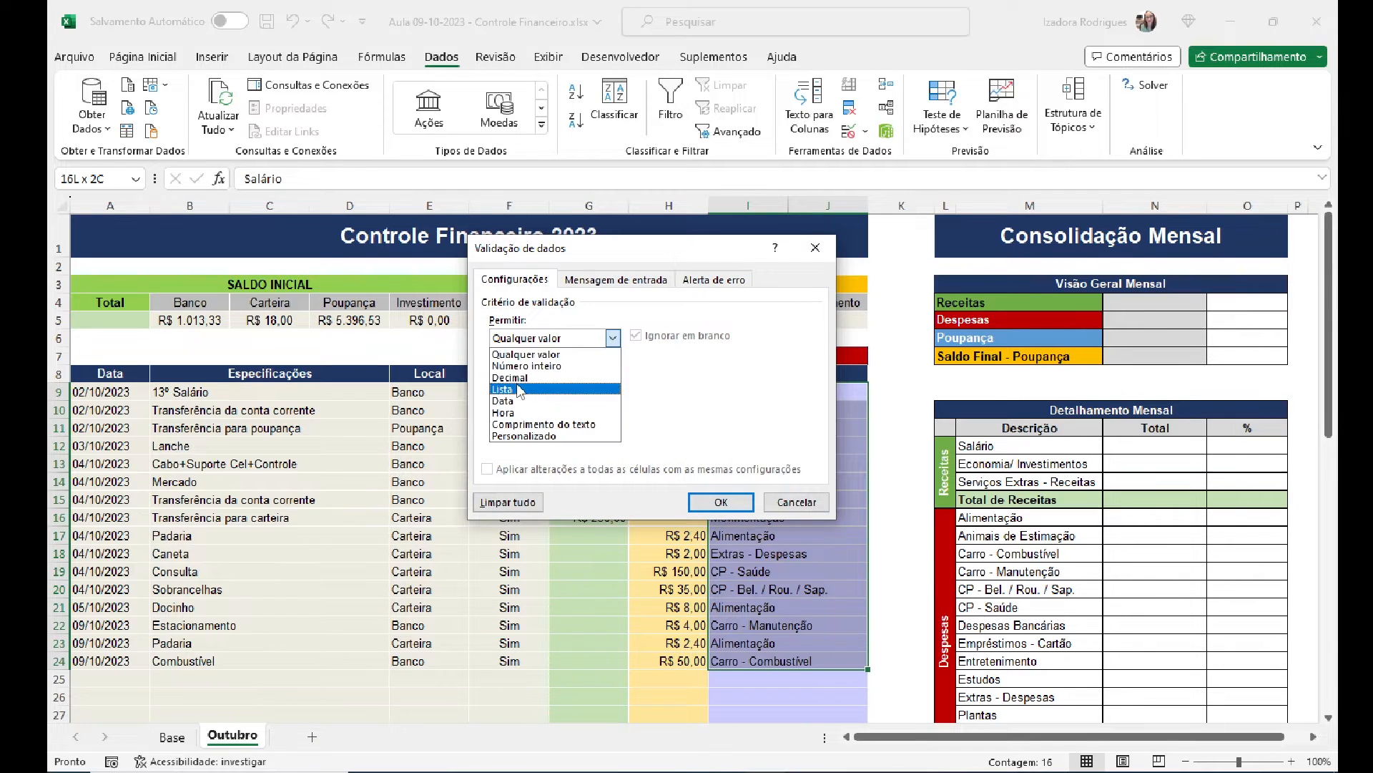
click(520, 392)
click(516, 413)
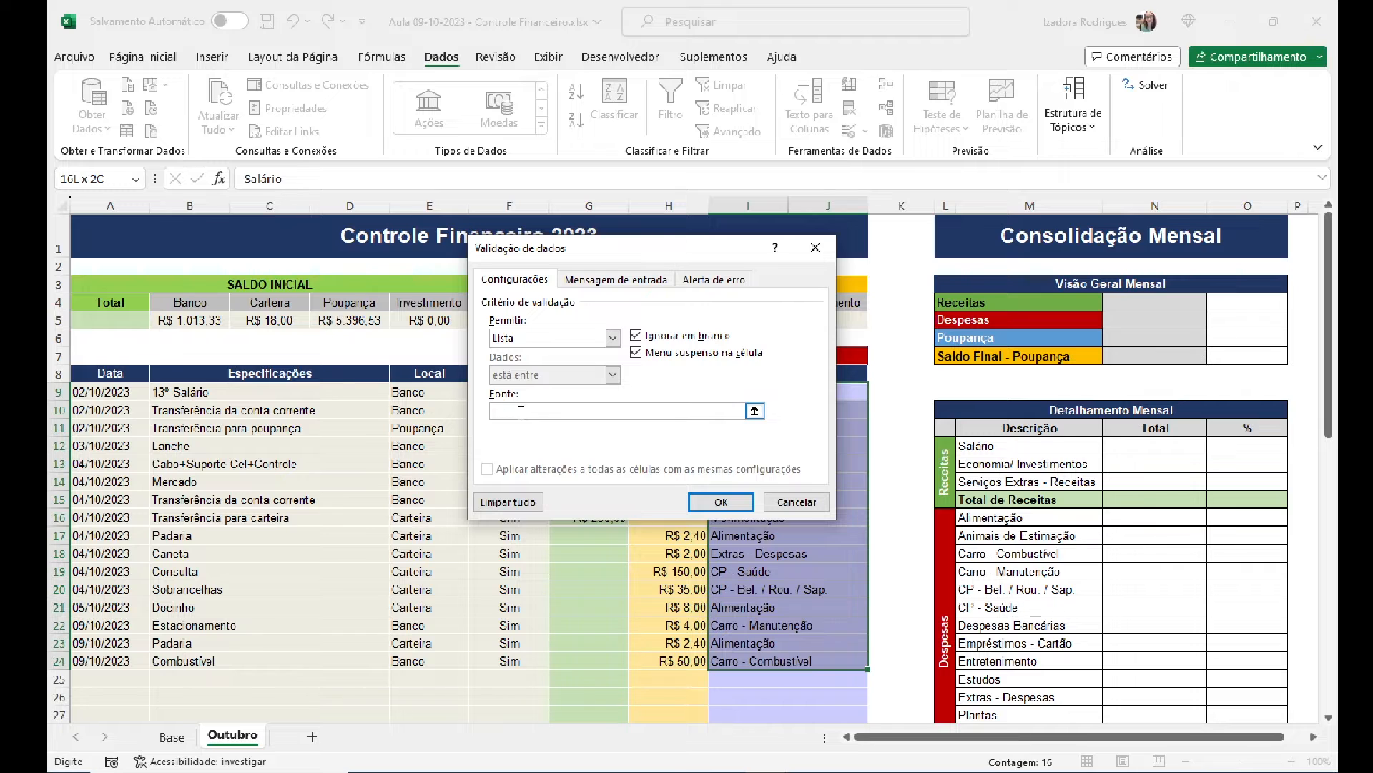
key(F3)
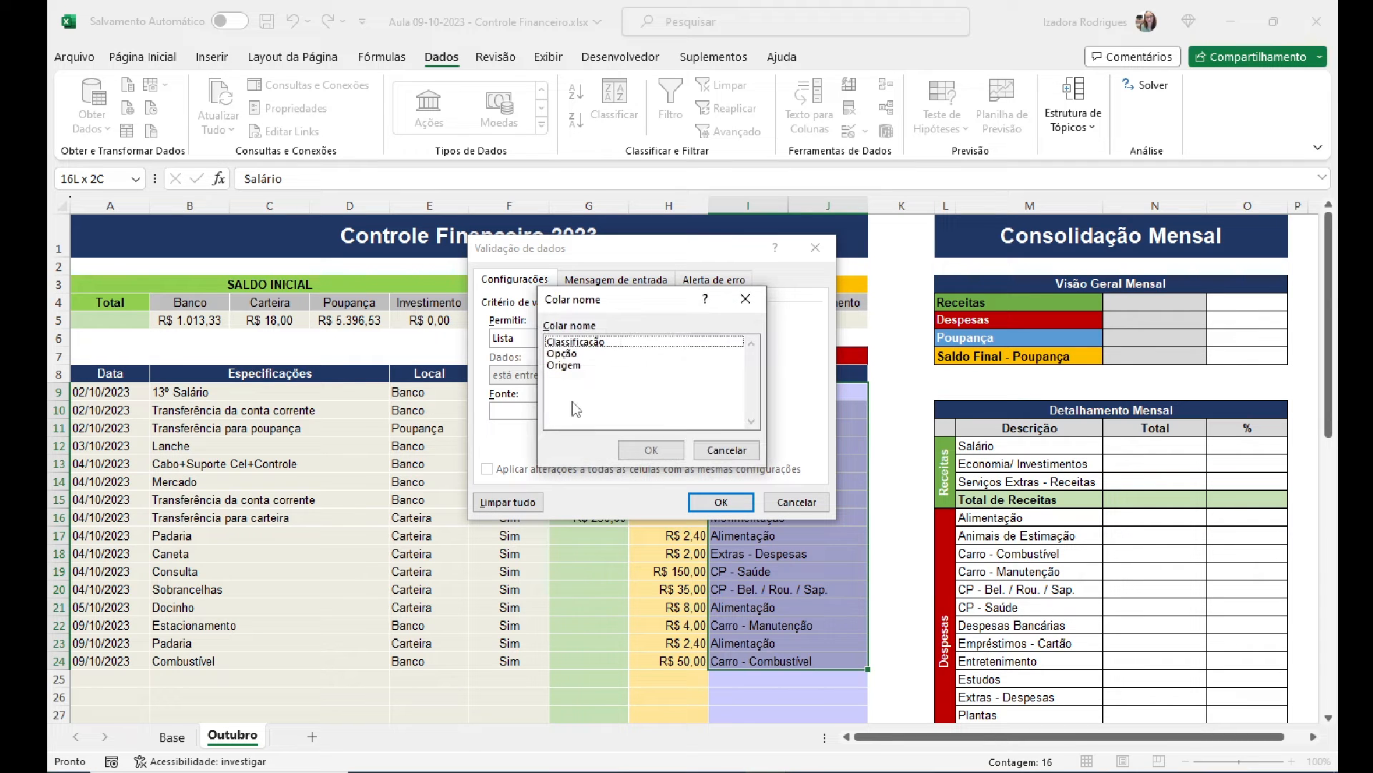
click(563, 342)
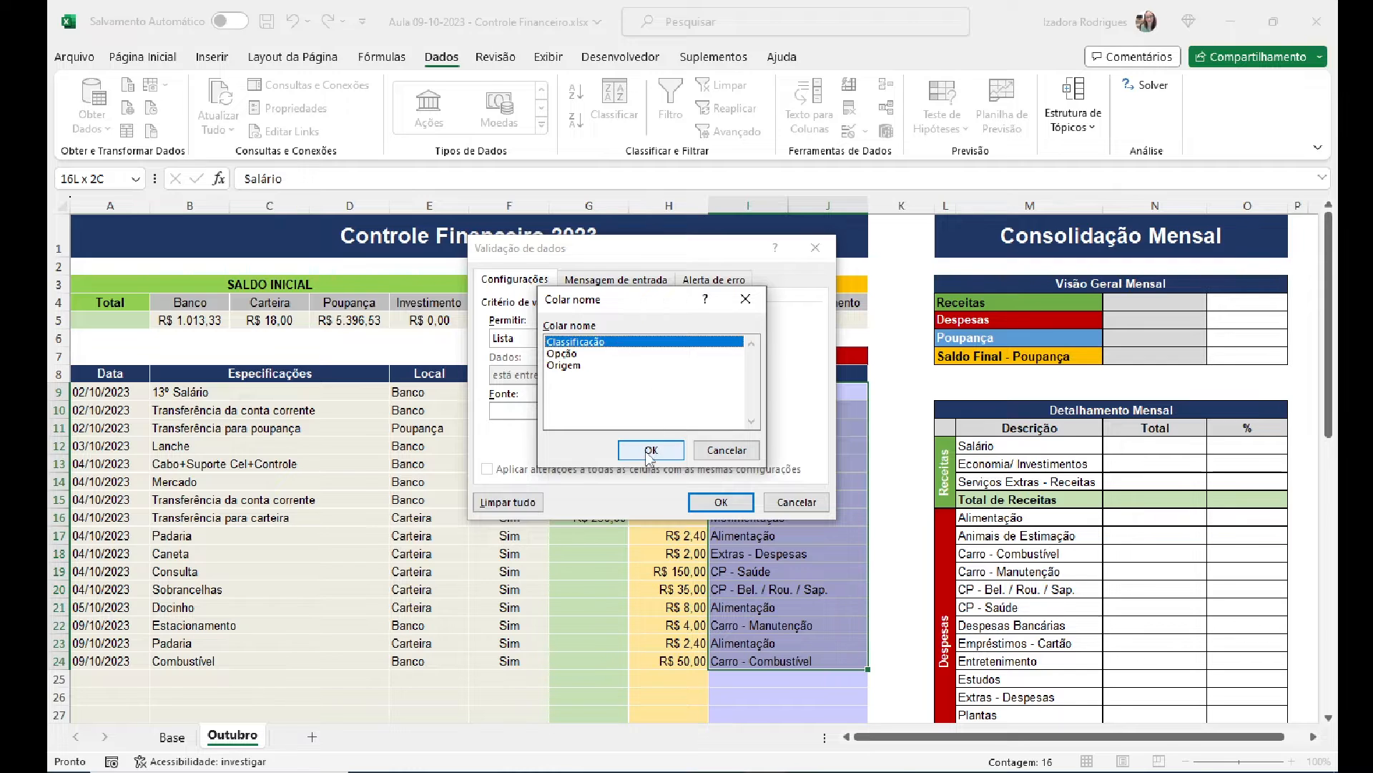
click(650, 449)
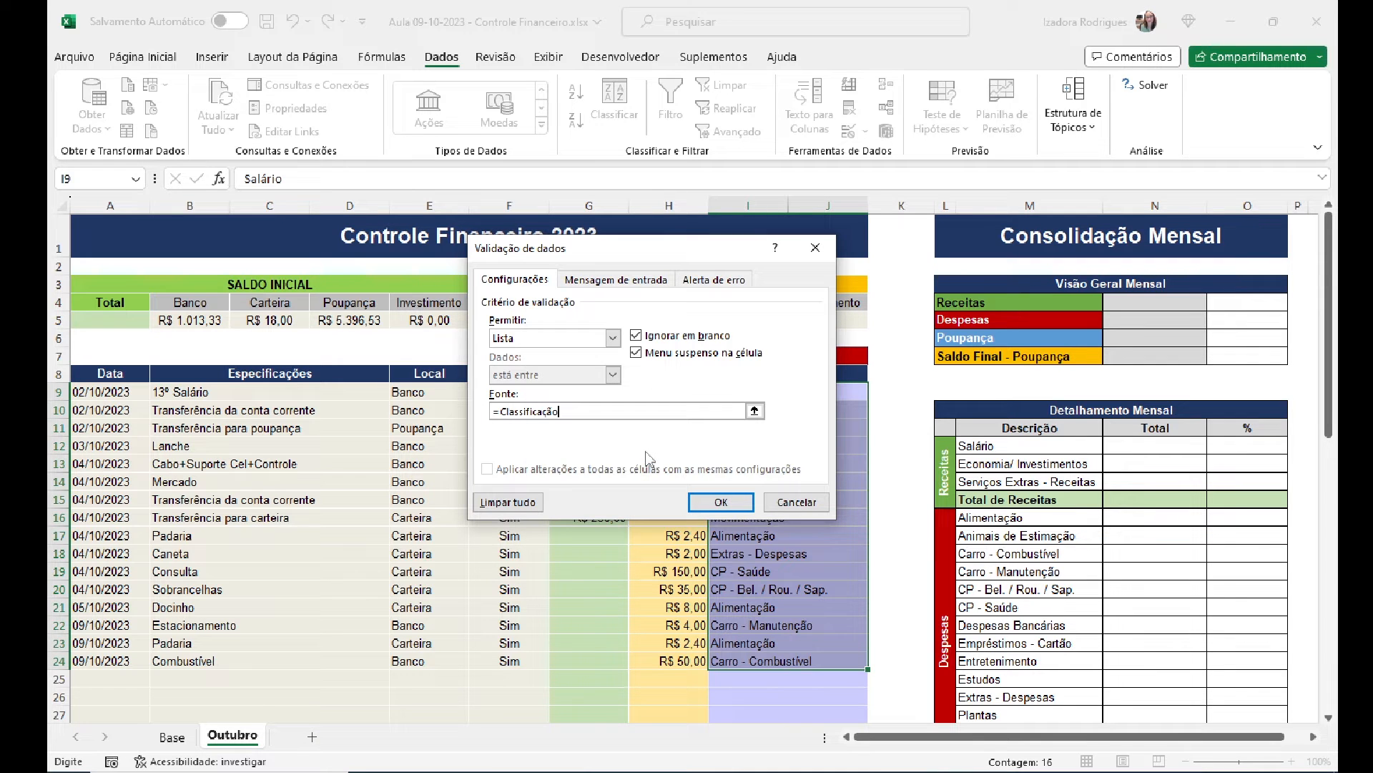
click(721, 502)
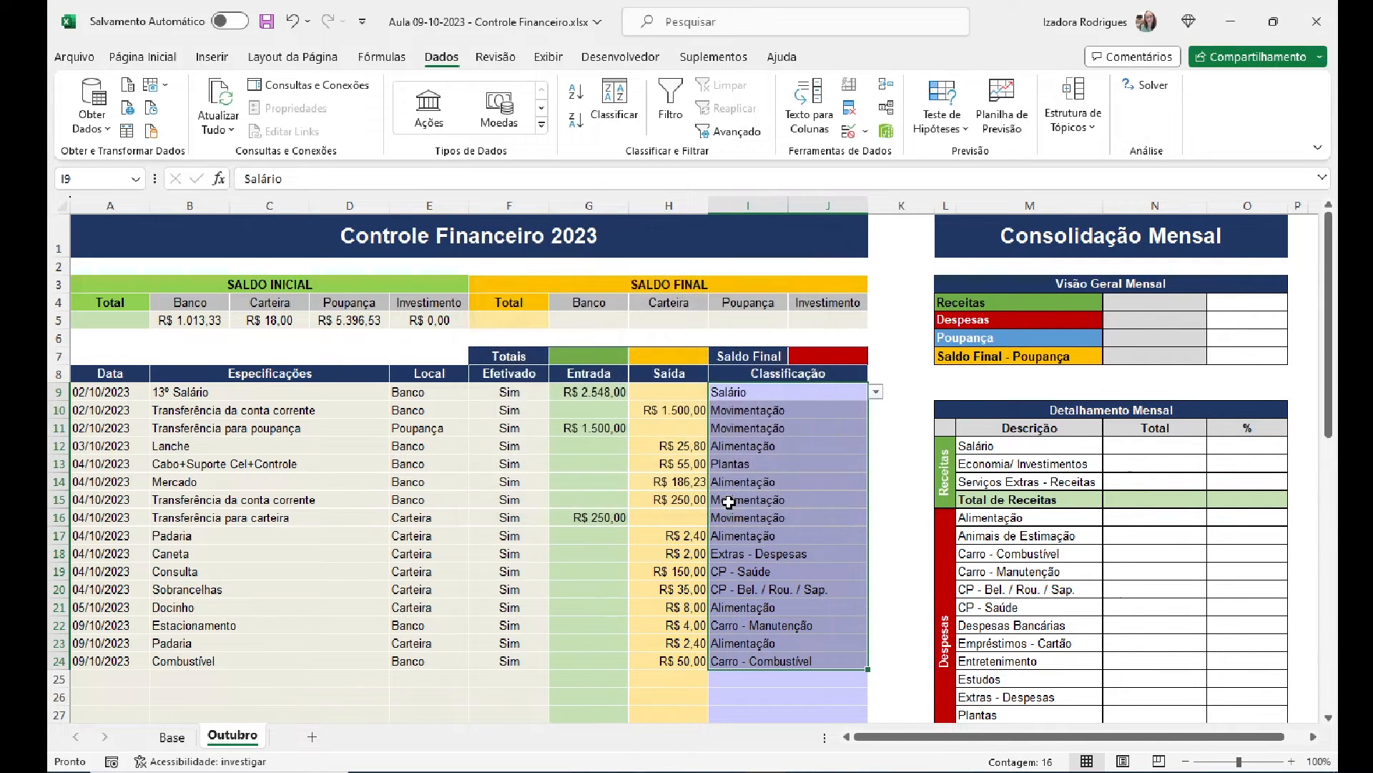
Step: Review the full list of options offered in the first Classificação cell, I9, without changing its value
click(813, 394)
click(876, 392)
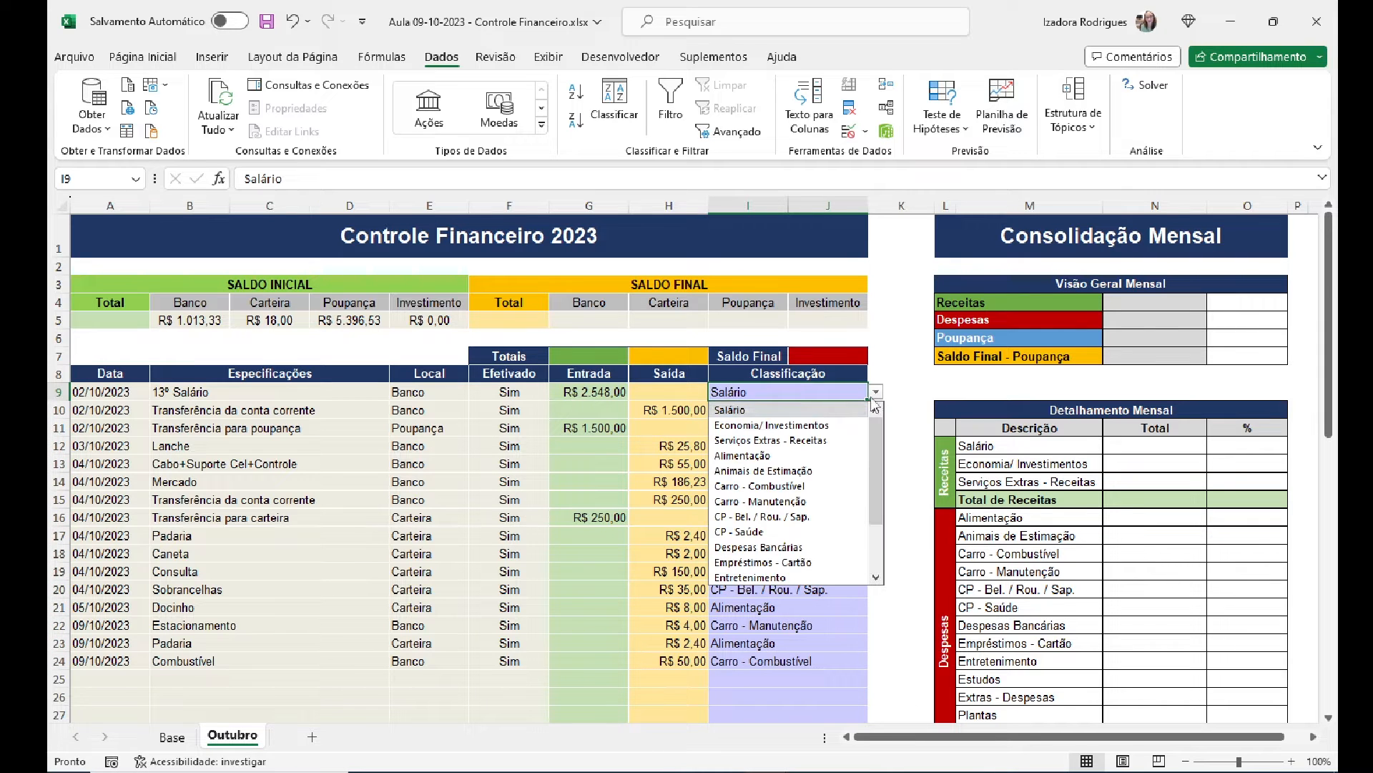
scroll(874, 472, down, 2)
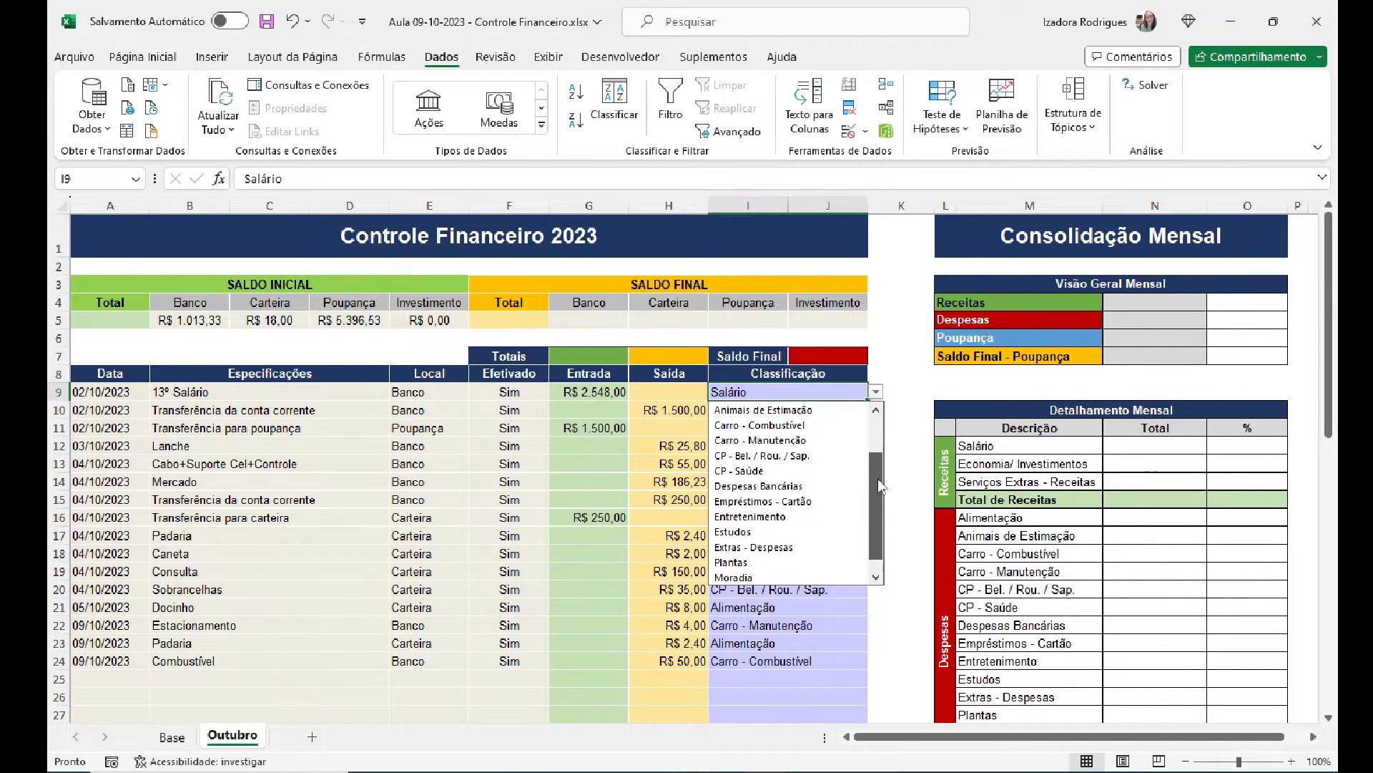
scroll(882, 503, up, 2)
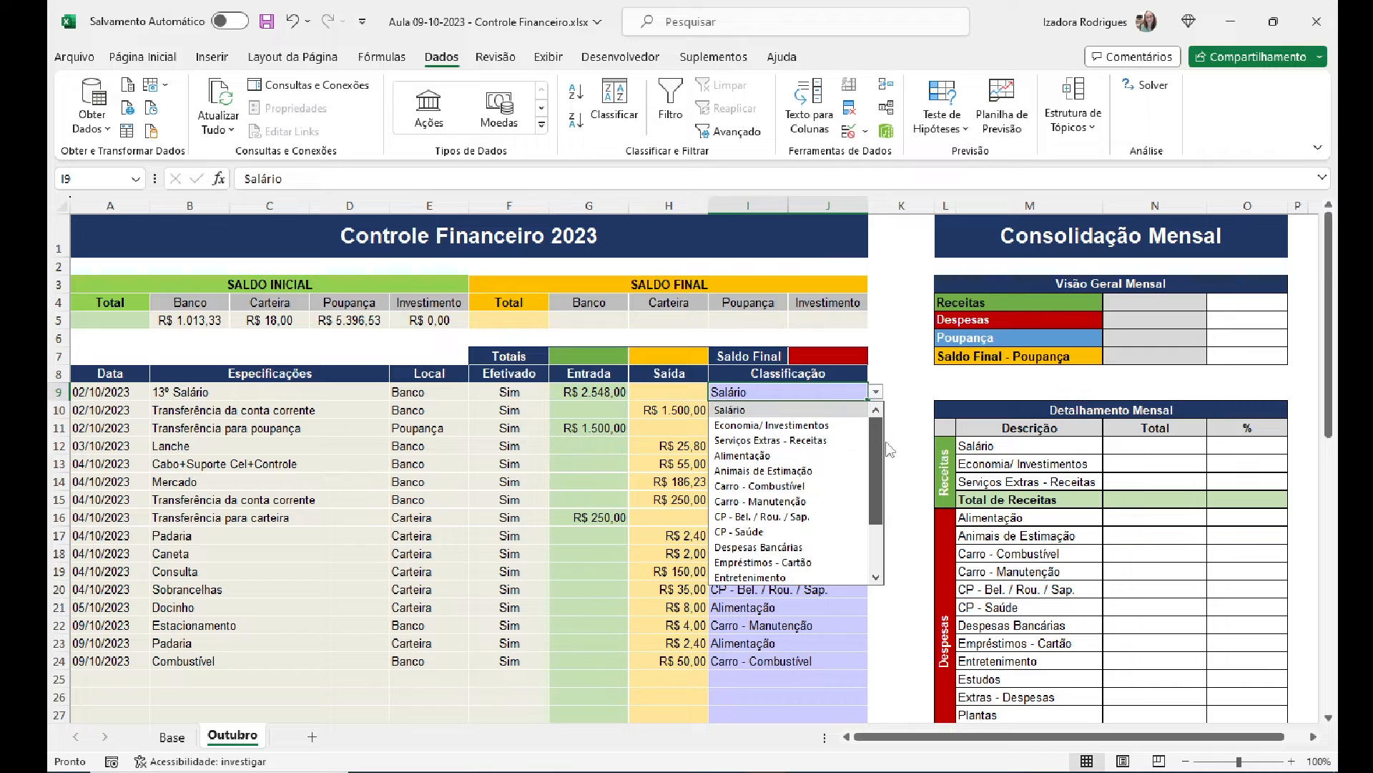
click(826, 390)
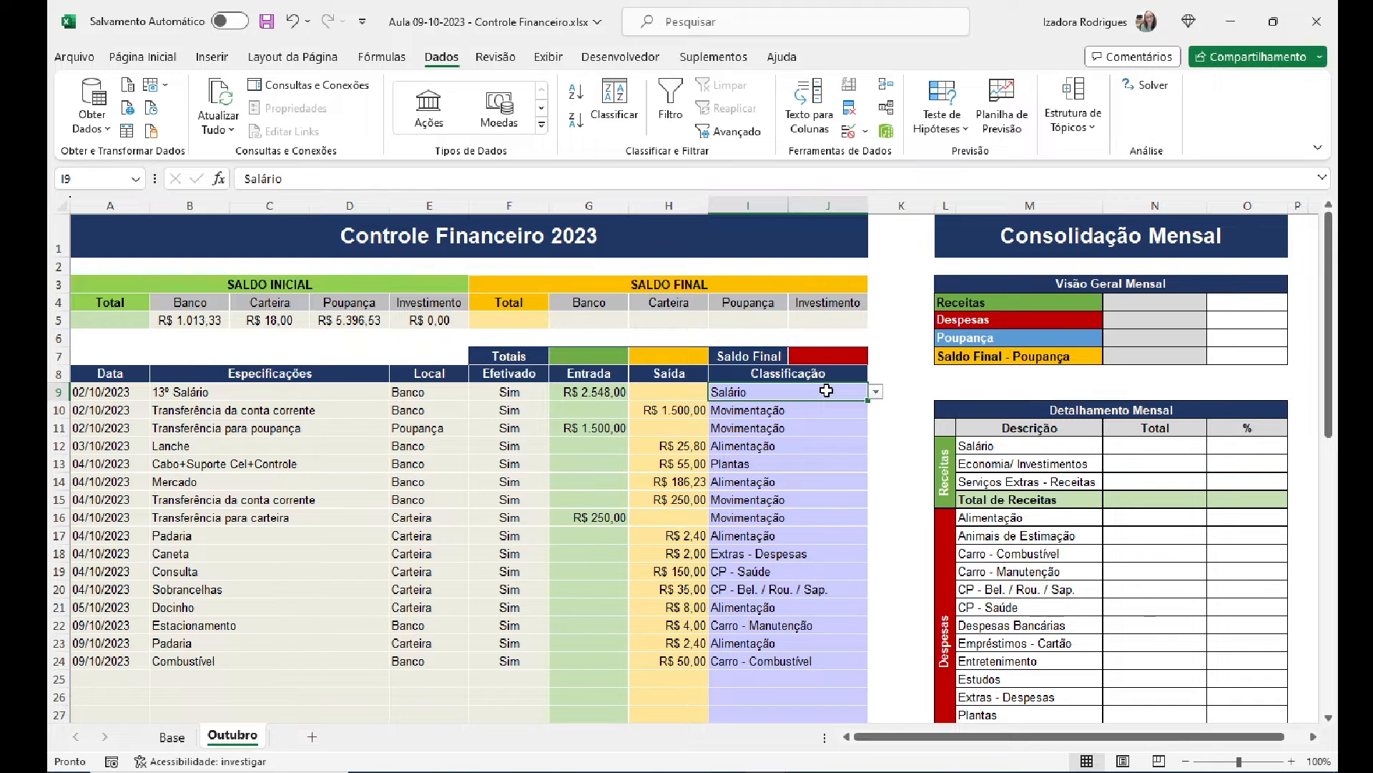
click(876, 392)
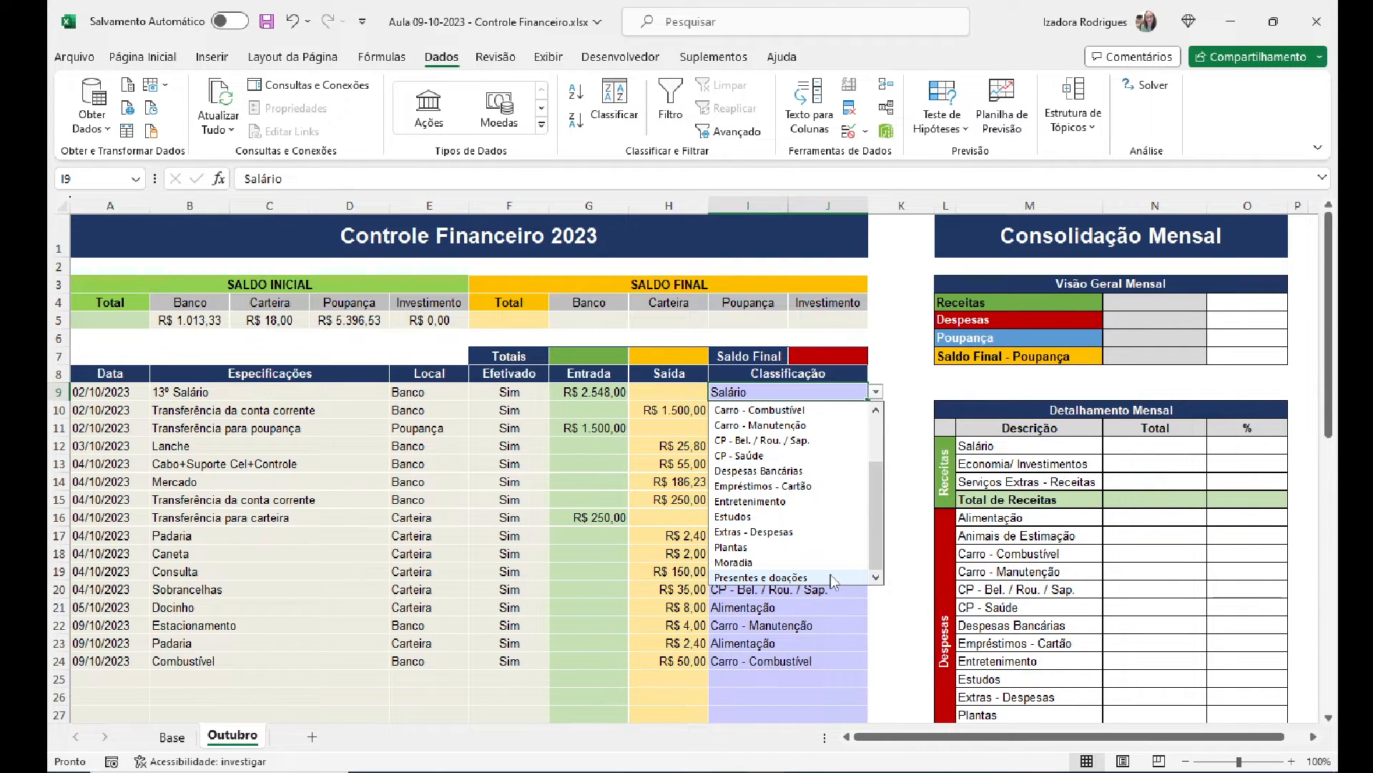
click(819, 391)
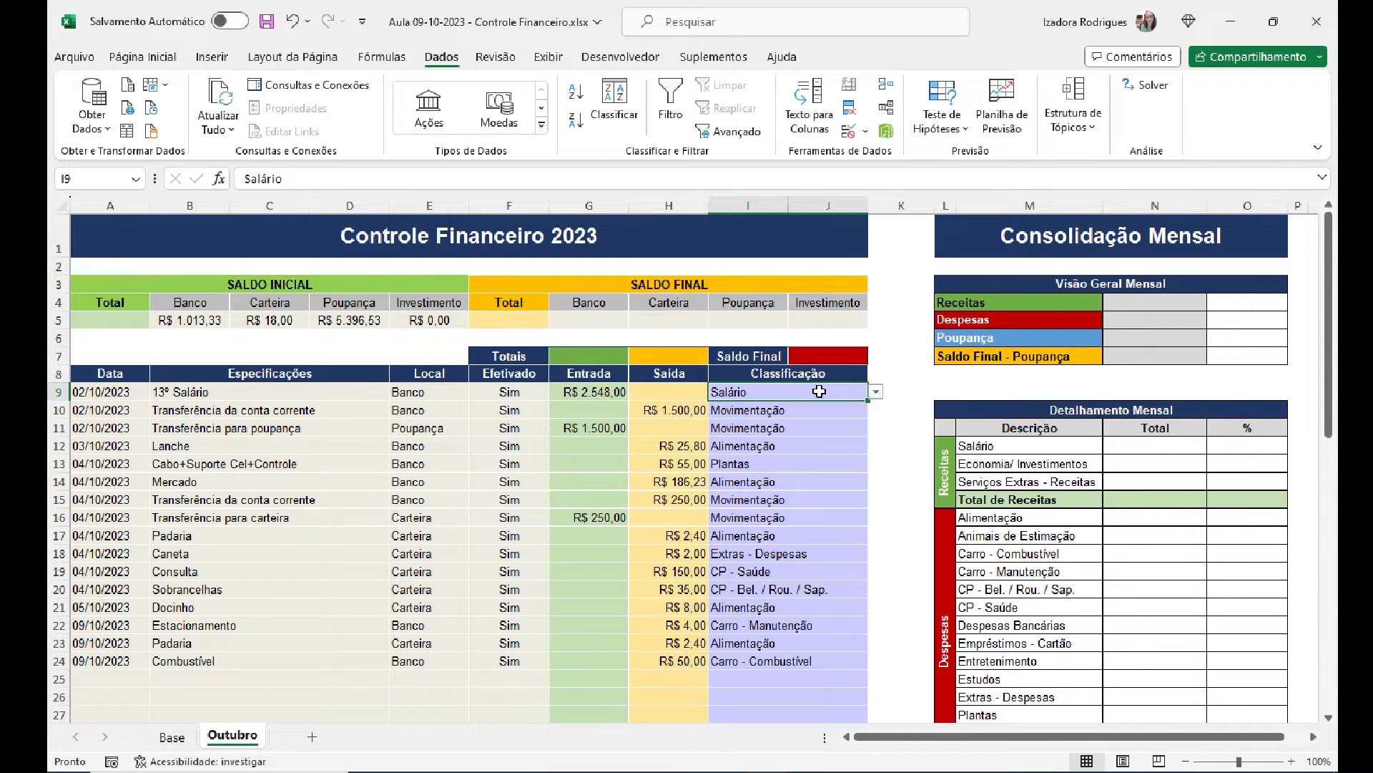
Step: Add the entry Teste 2 below Presentes e doações in the Base sheet's Classificação table
click(188, 742)
drag(1331, 401, 1330, 515)
click(927, 565)
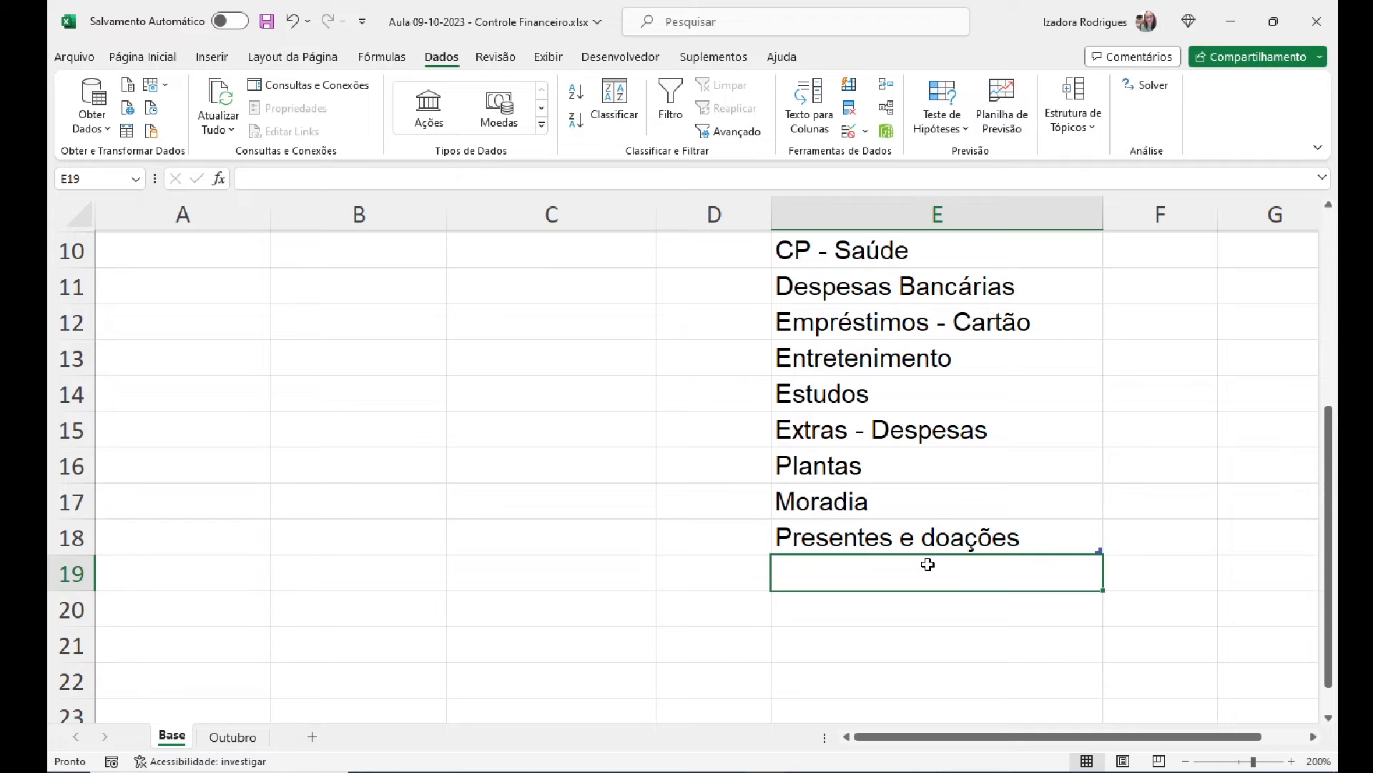
text(Teste 2)
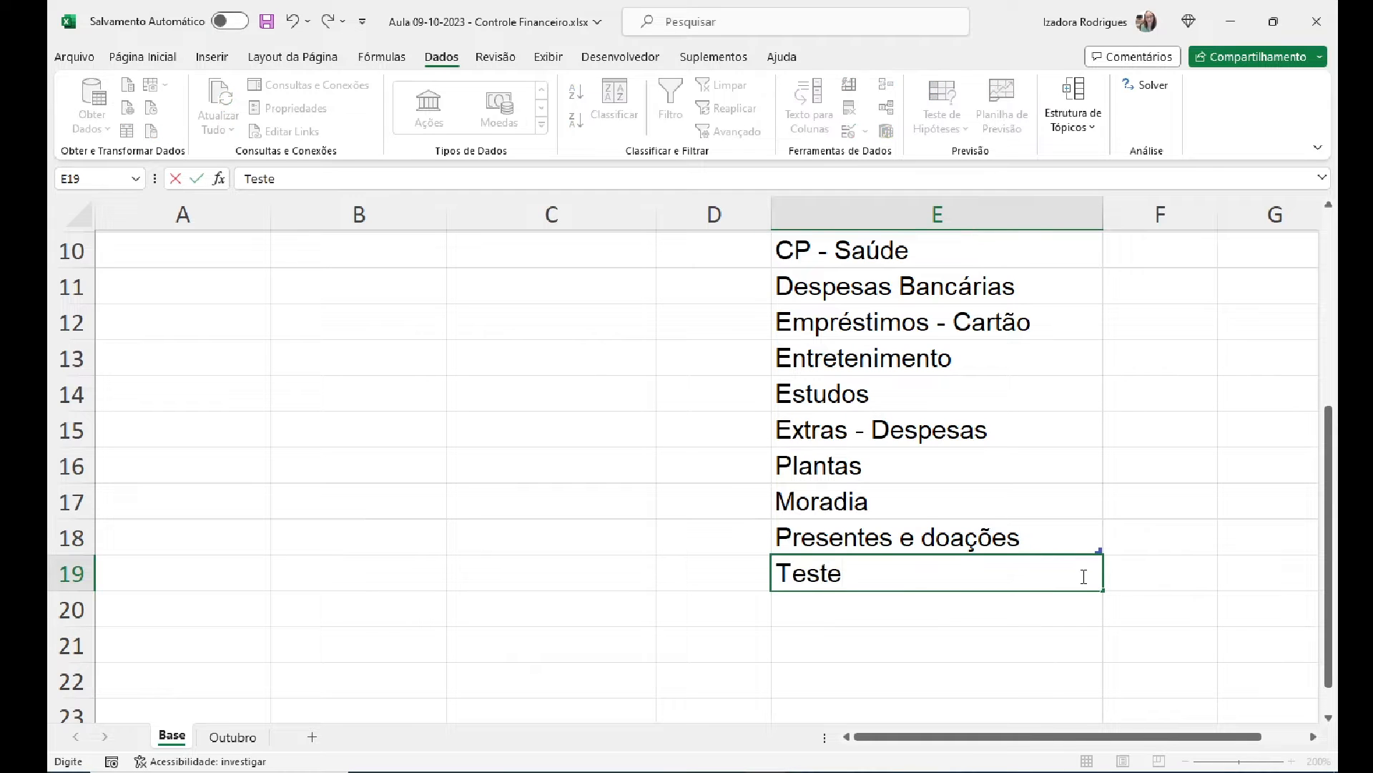
key(Return)
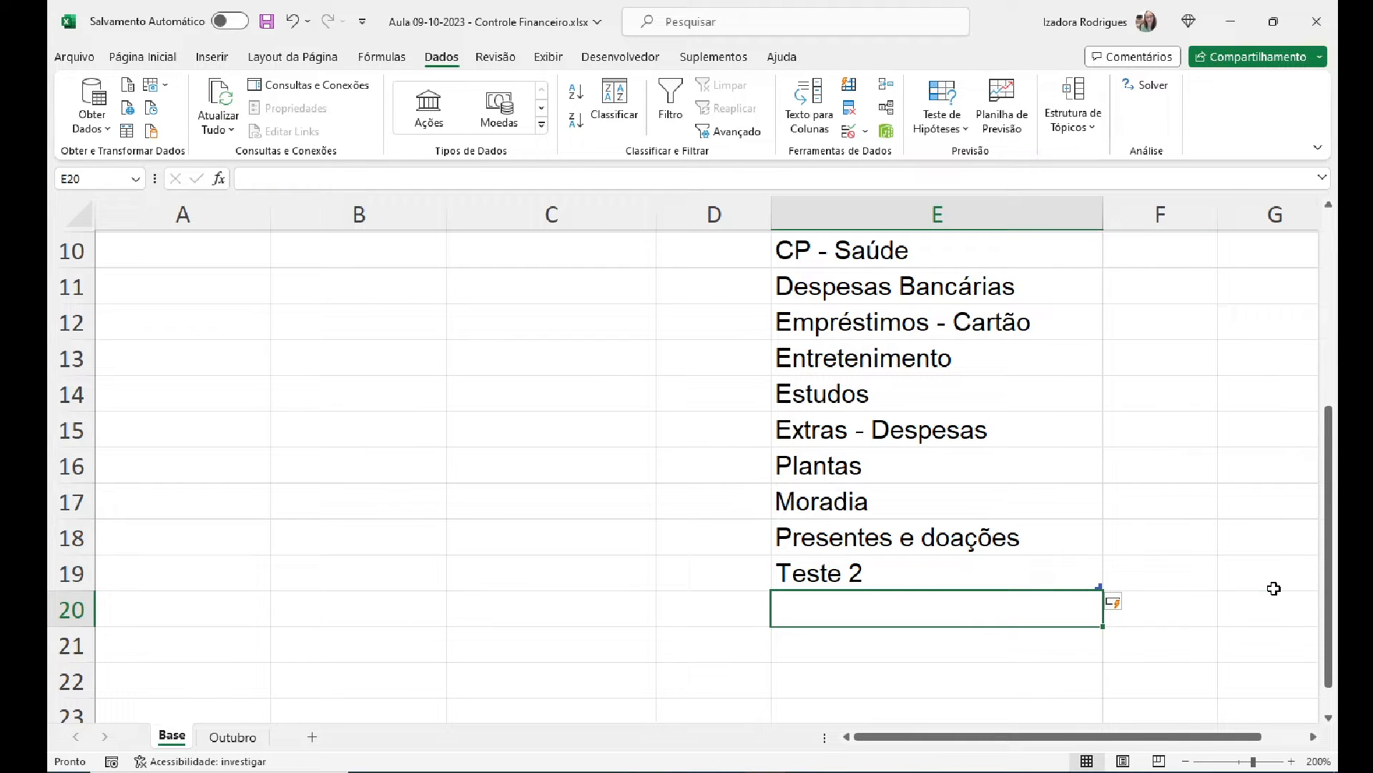
click(1273, 587)
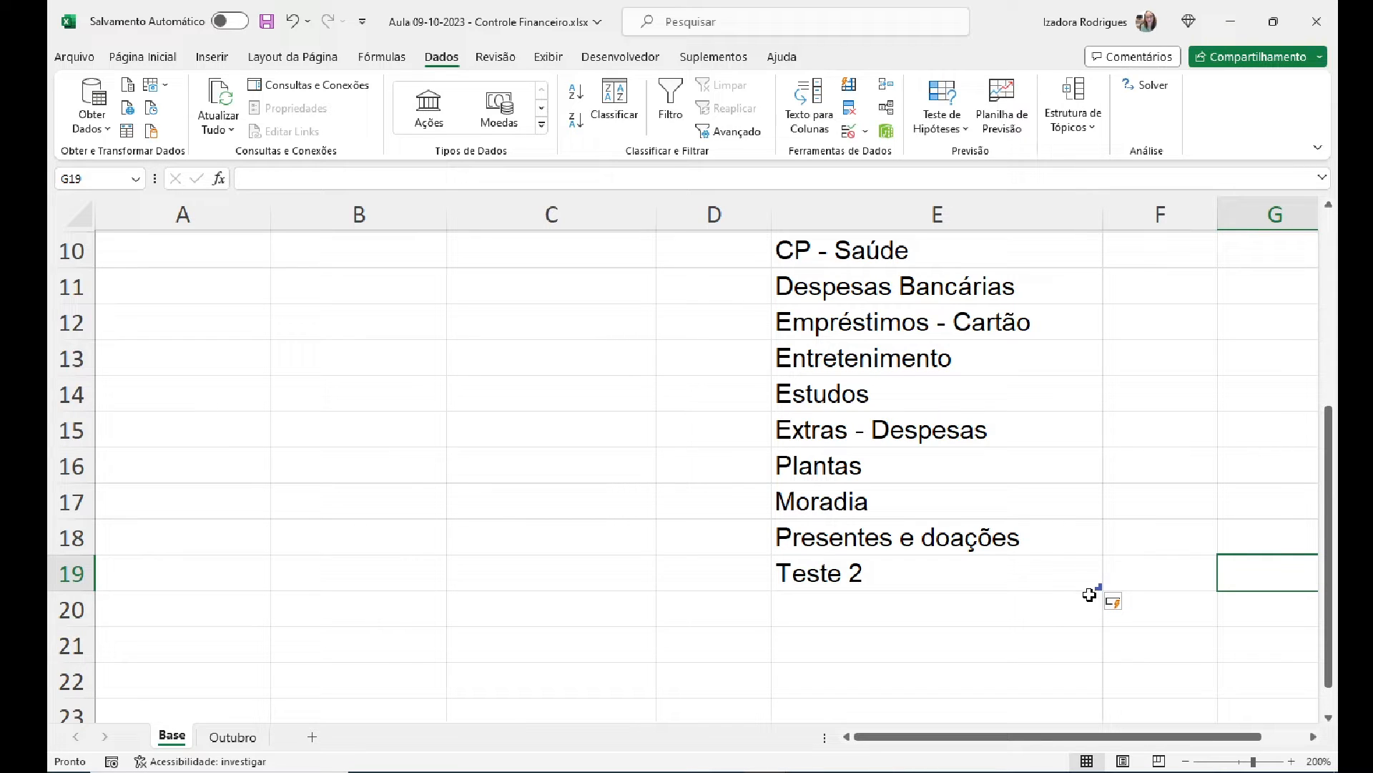
Step: Check the end of the Classificação options list in I9 of Outubro for Teste 2
click(232, 737)
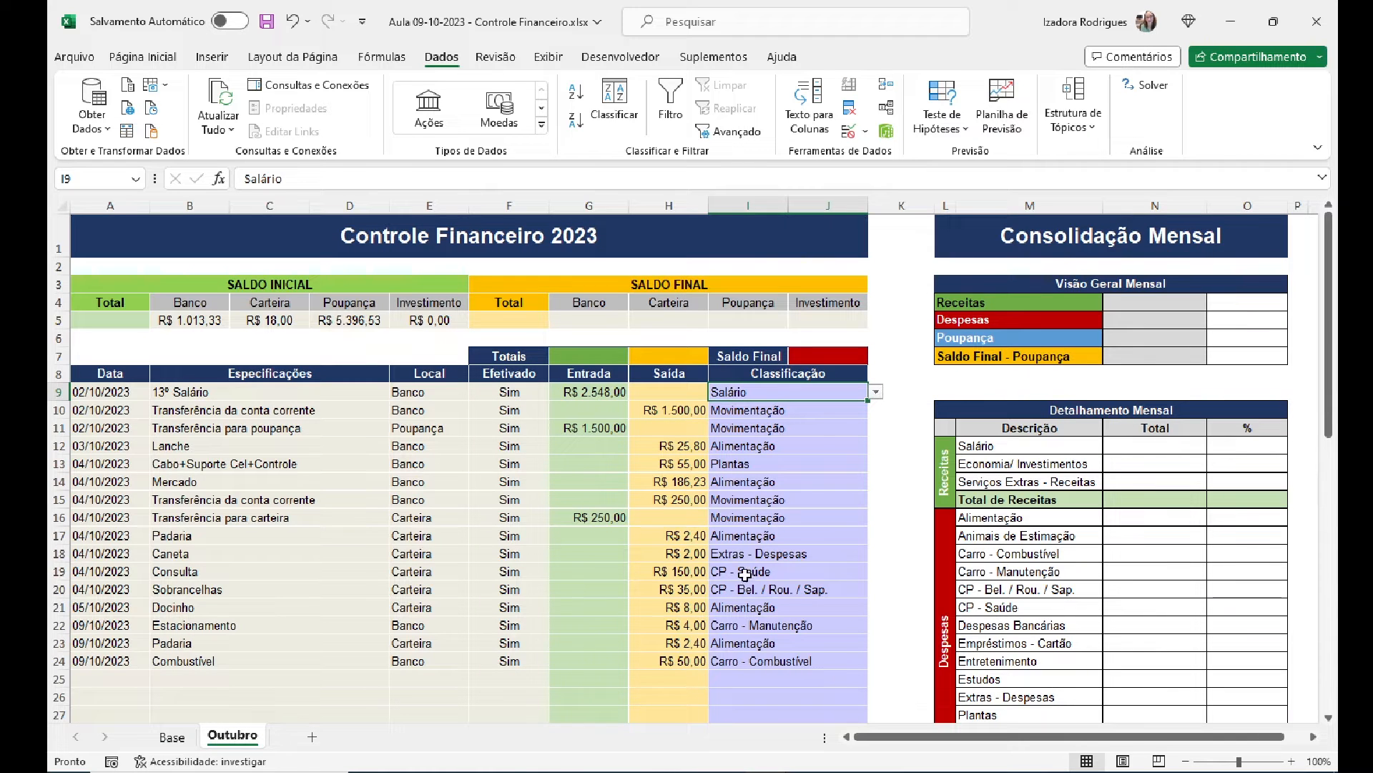
click(876, 393)
drag(878, 427, 878, 498)
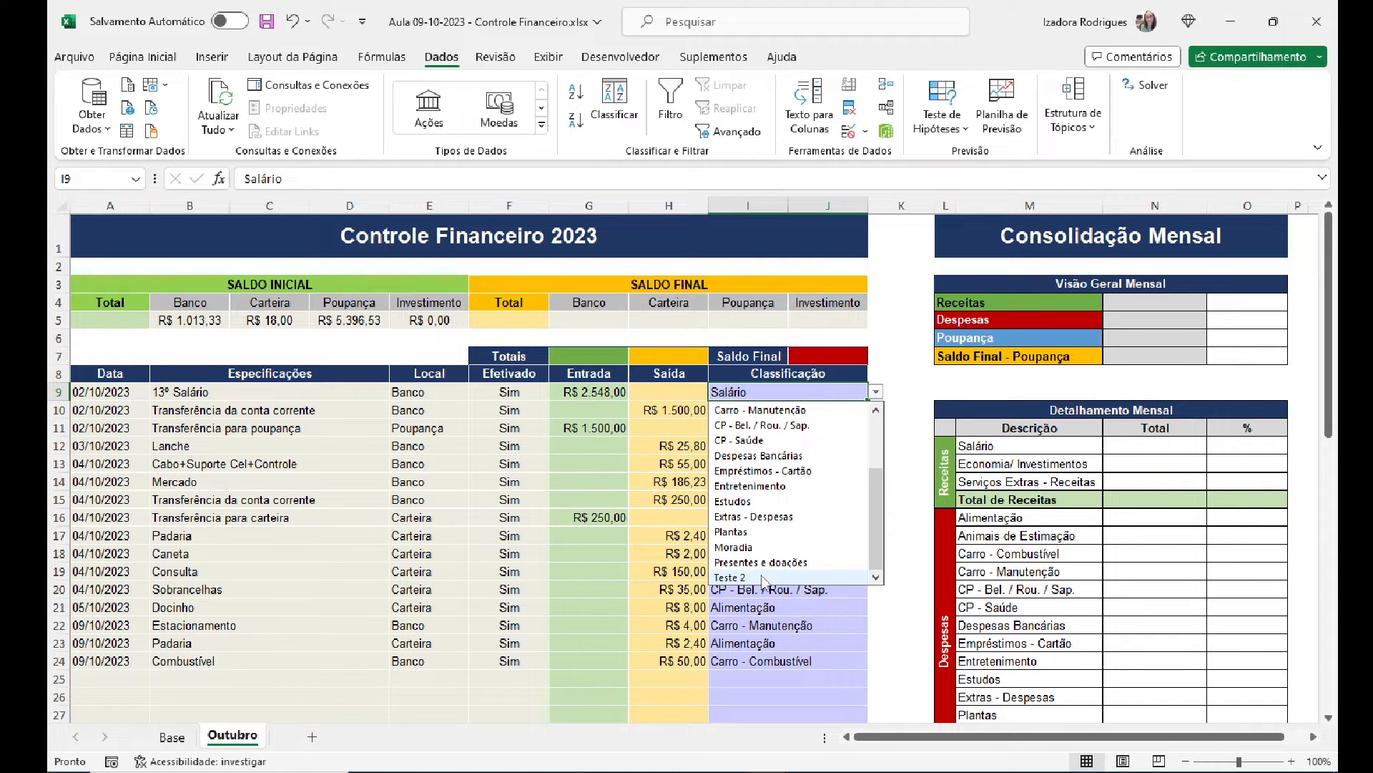
Step: Delete the Teste 2 table row from the Classificação table on the Base sheet
click(171, 737)
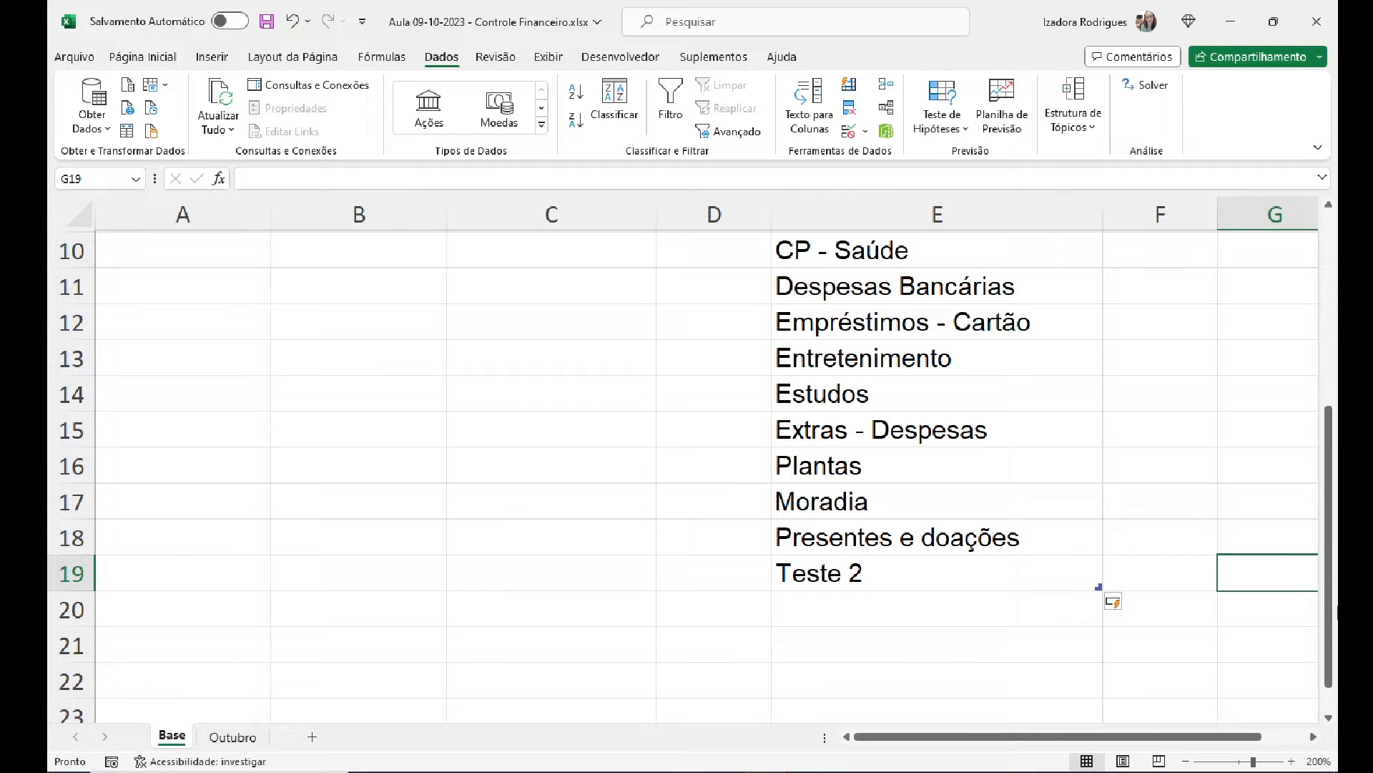
mouse_move(1333, 613)
mouse_down()
mouse_move(1332, 572)
mouse_move(1336, 629)
mouse_up()
right_click(851, 553)
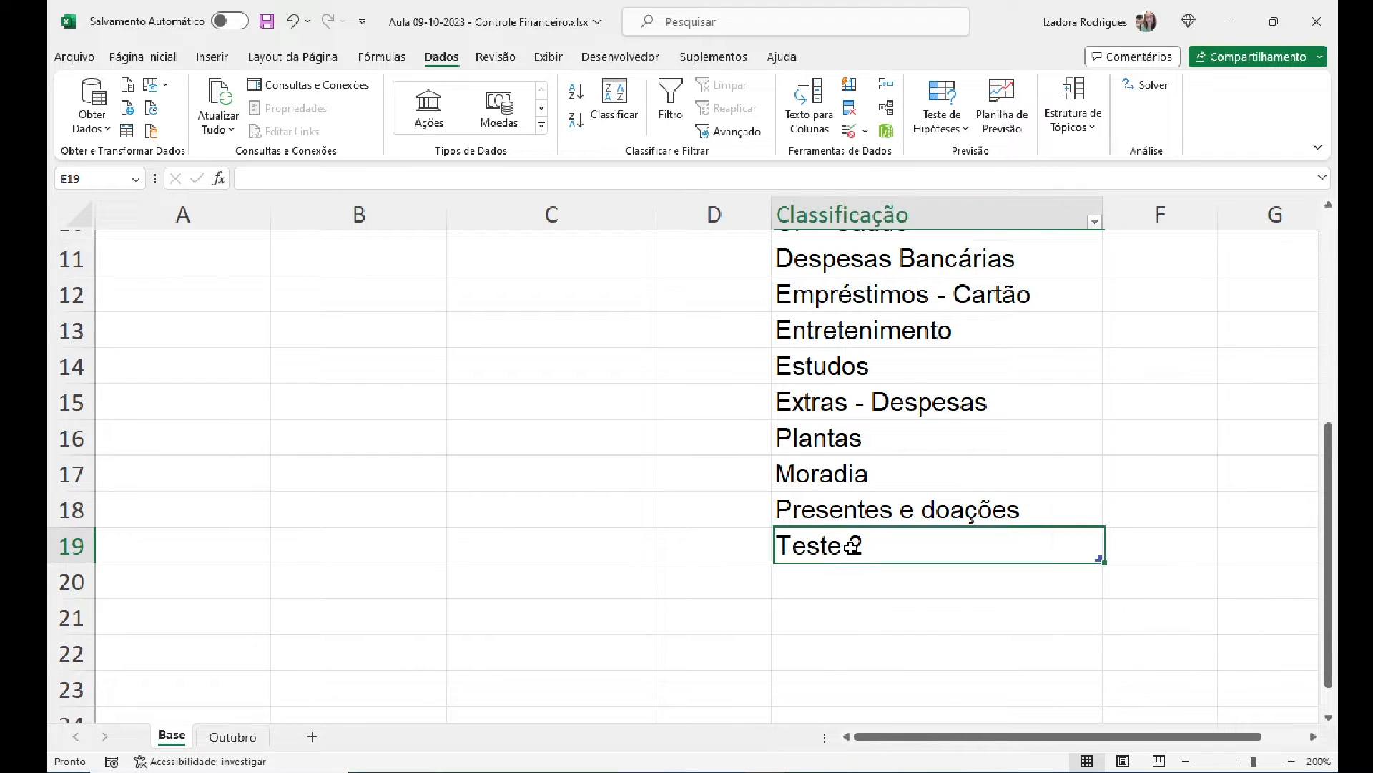
mouse_move(910, 419)
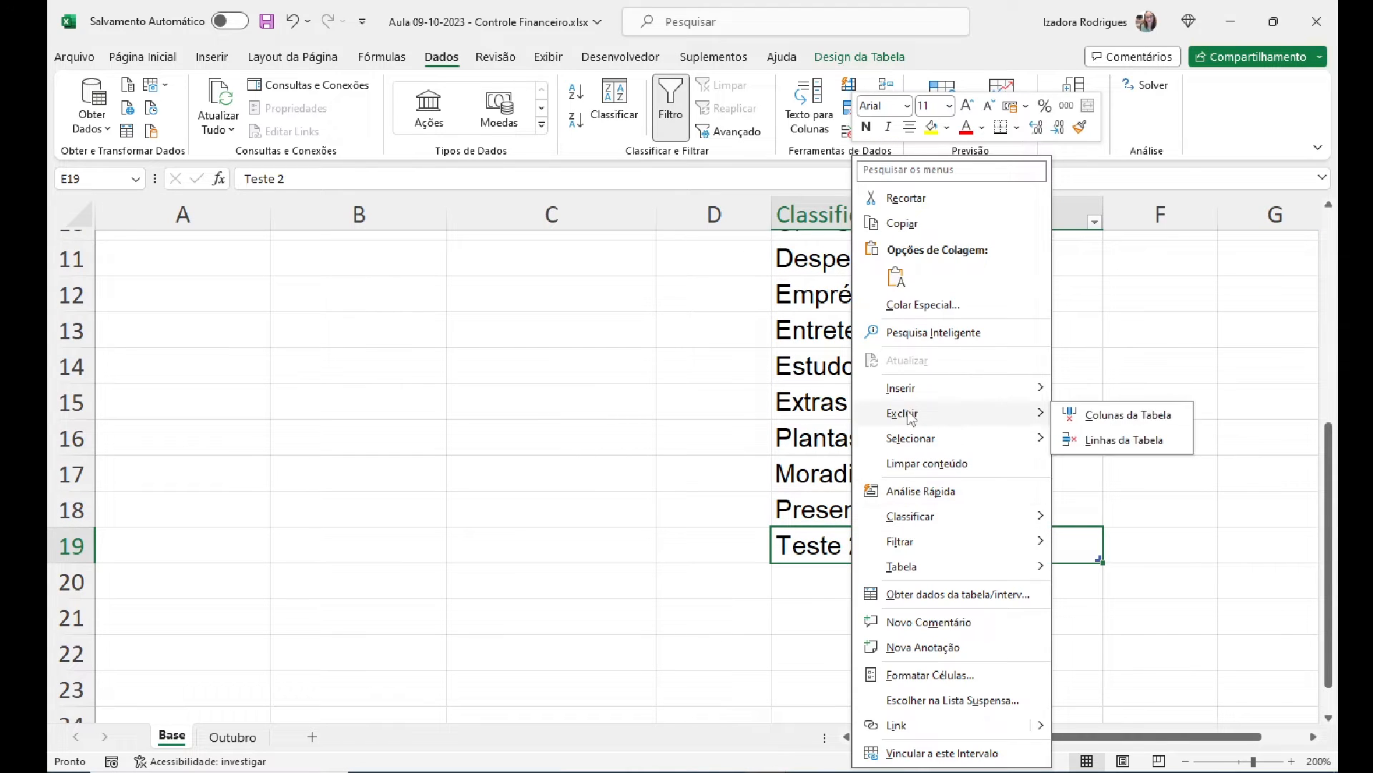
click(1124, 440)
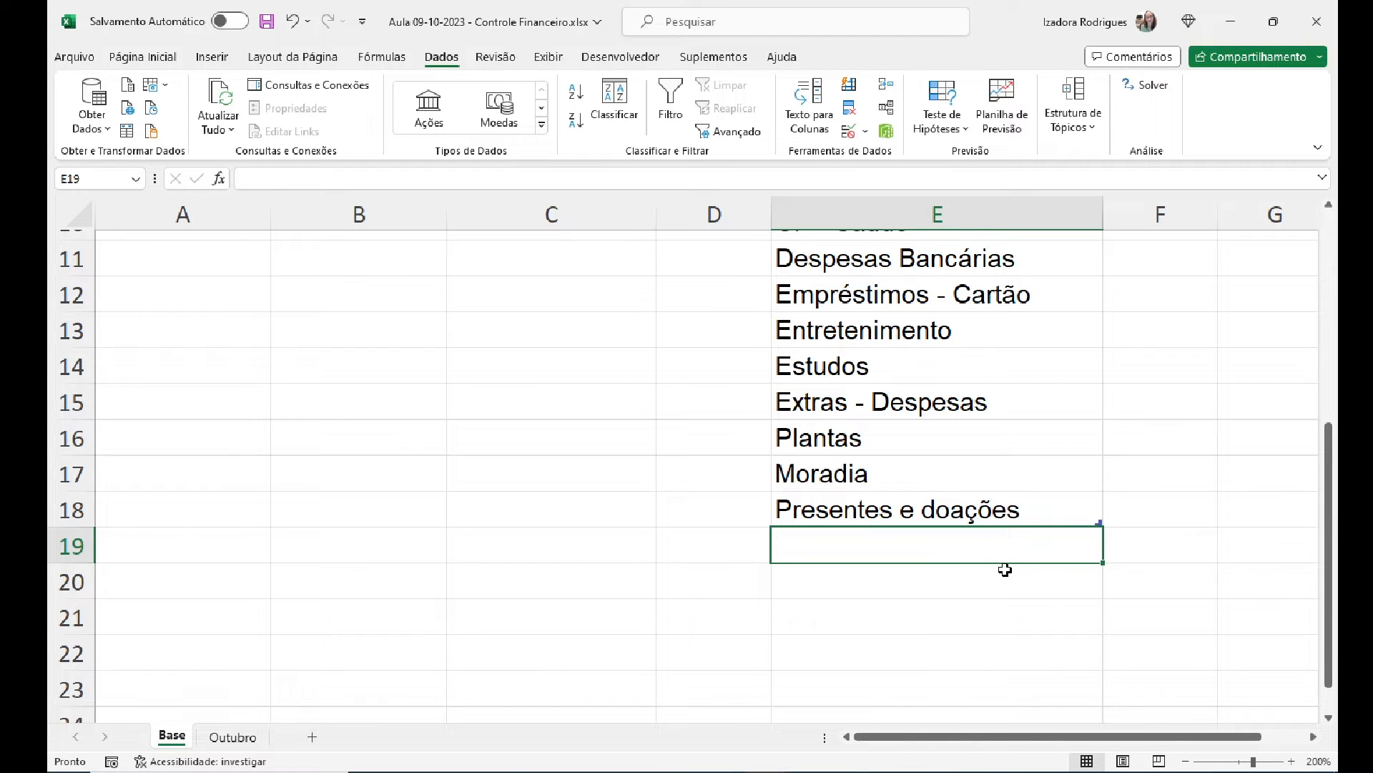
click(1082, 565)
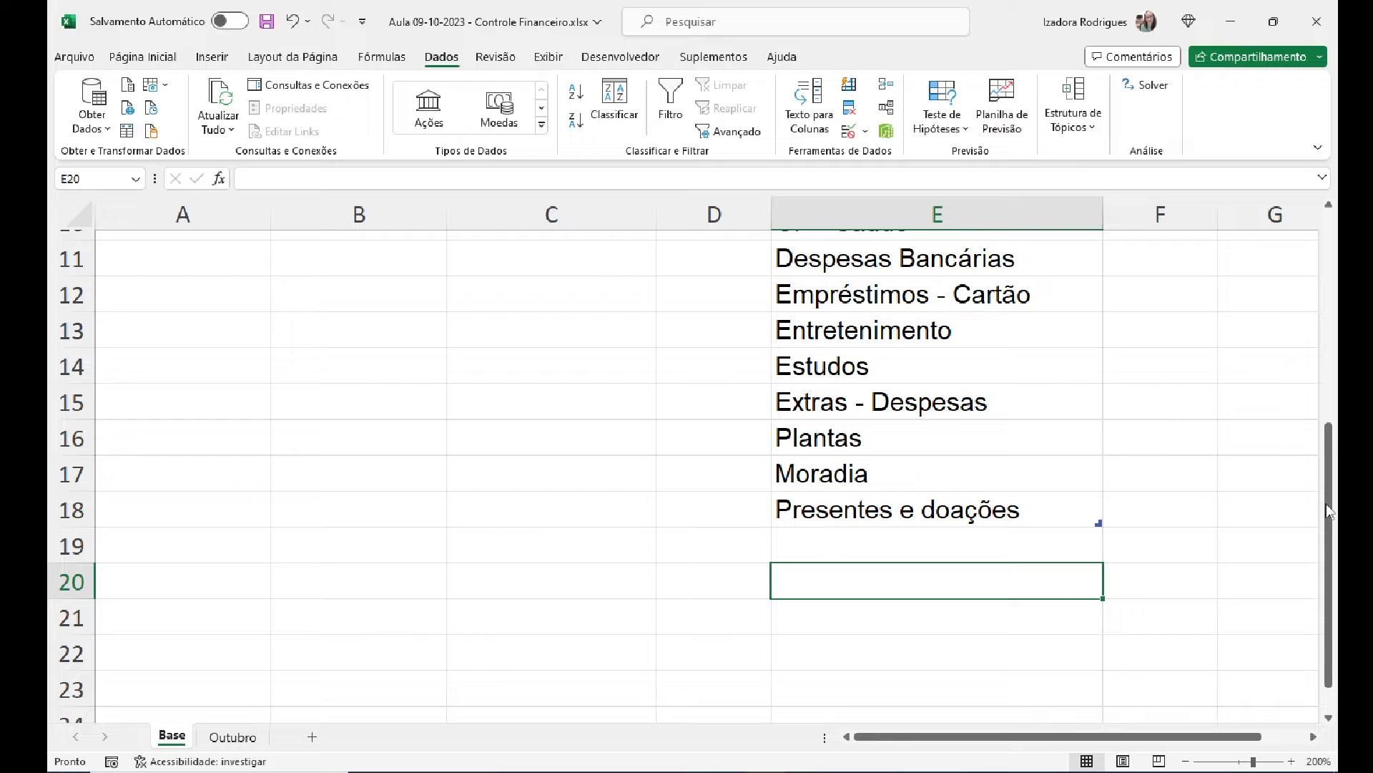
Step: Reduce the Base sheet's zoom to 150% and select the Classificação entries from Salário to Presentes e doações, E2:E18
click(1187, 761)
click(1187, 761)
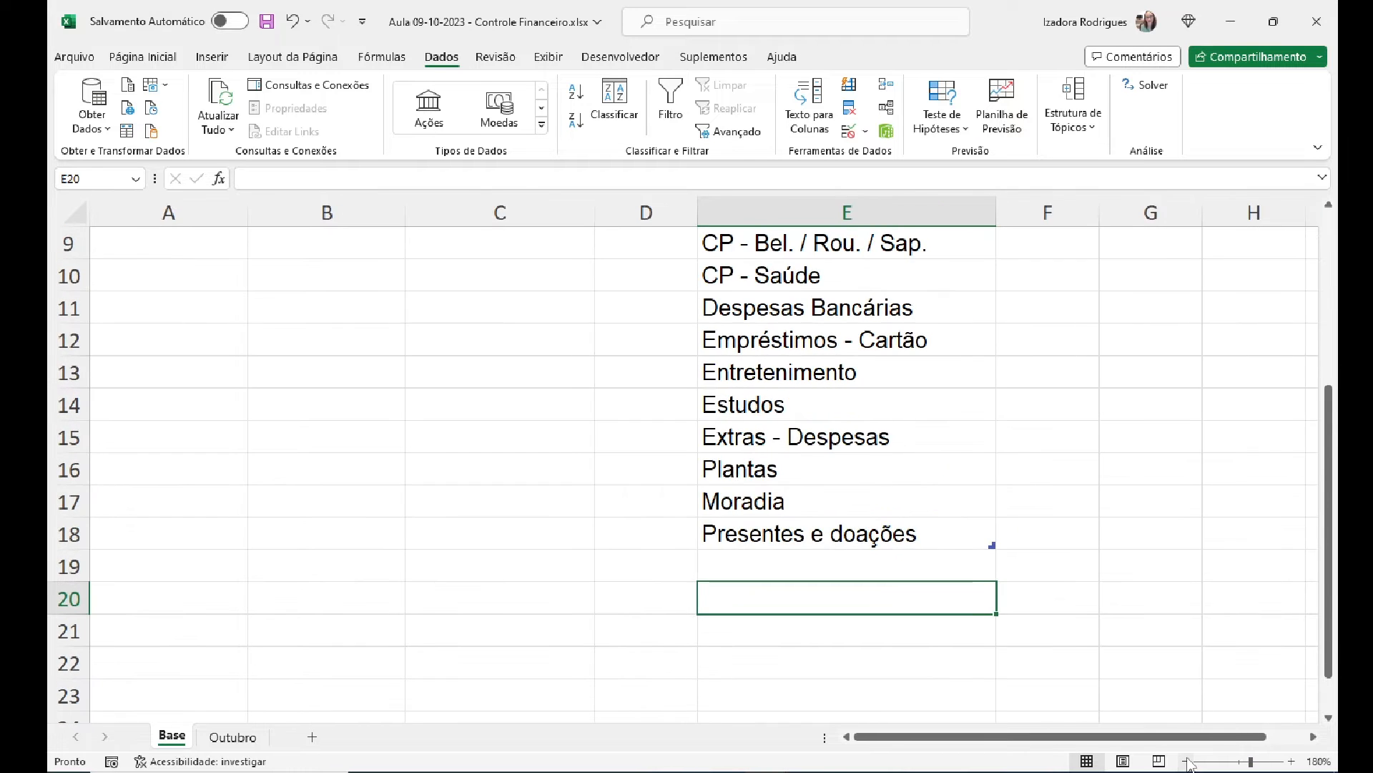
click(1187, 761)
click(1187, 761)
drag(1330, 672, 1336, 551)
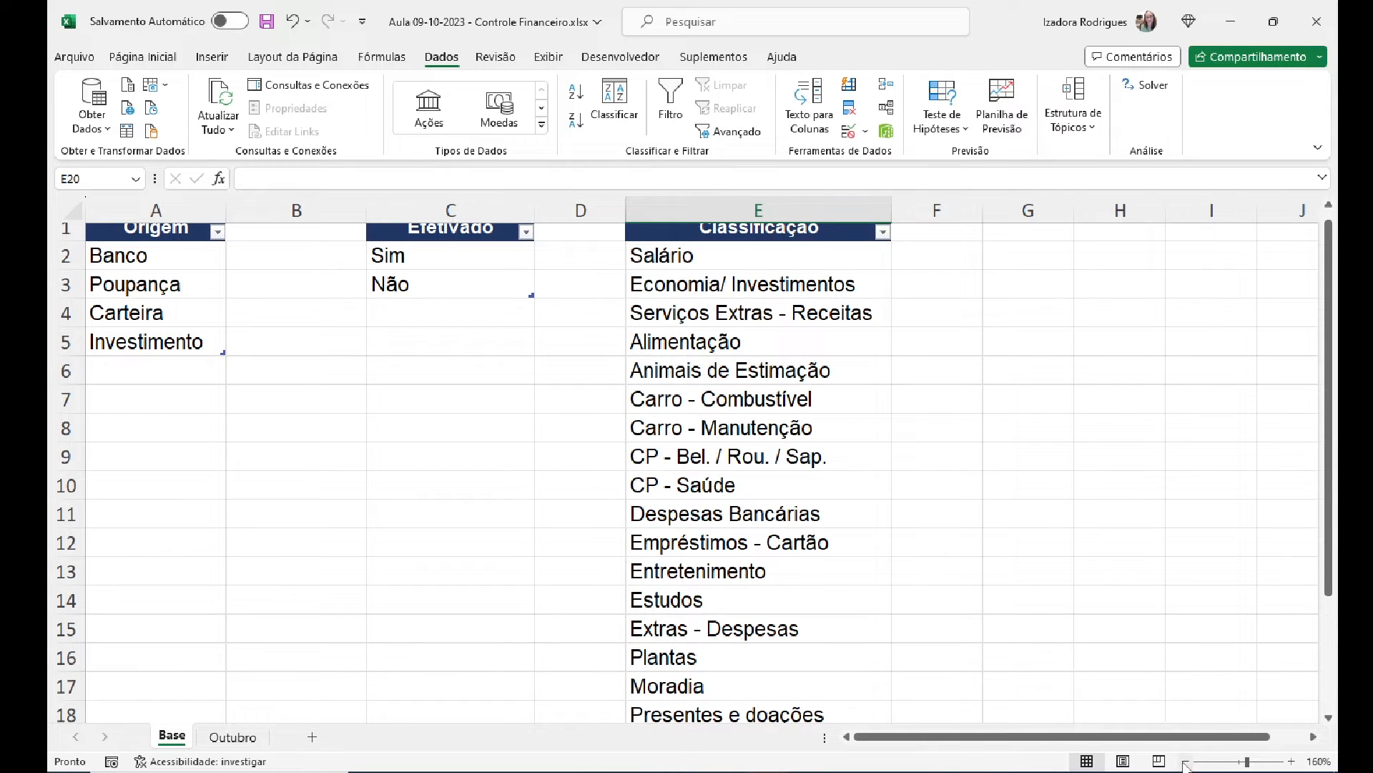
click(1187, 762)
click(707, 249)
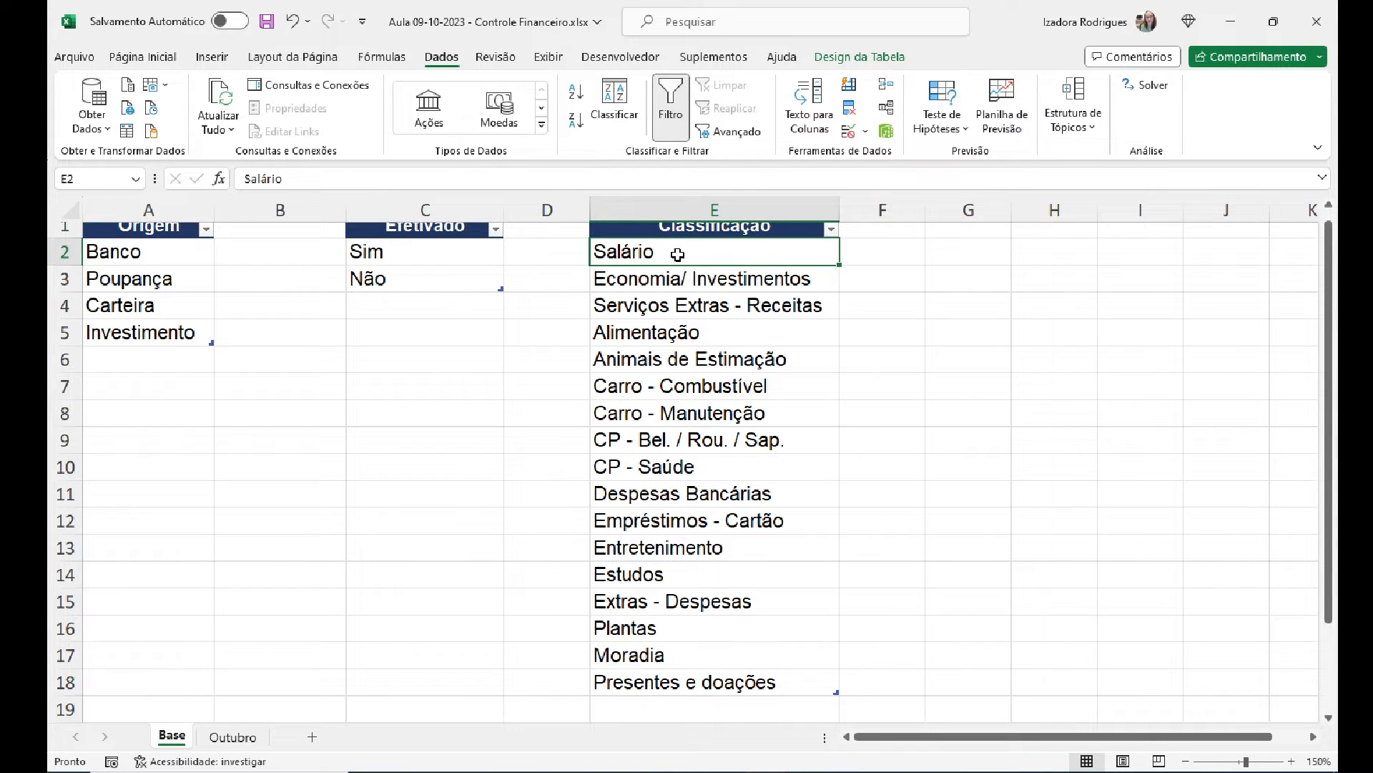
shift+click(633, 688)
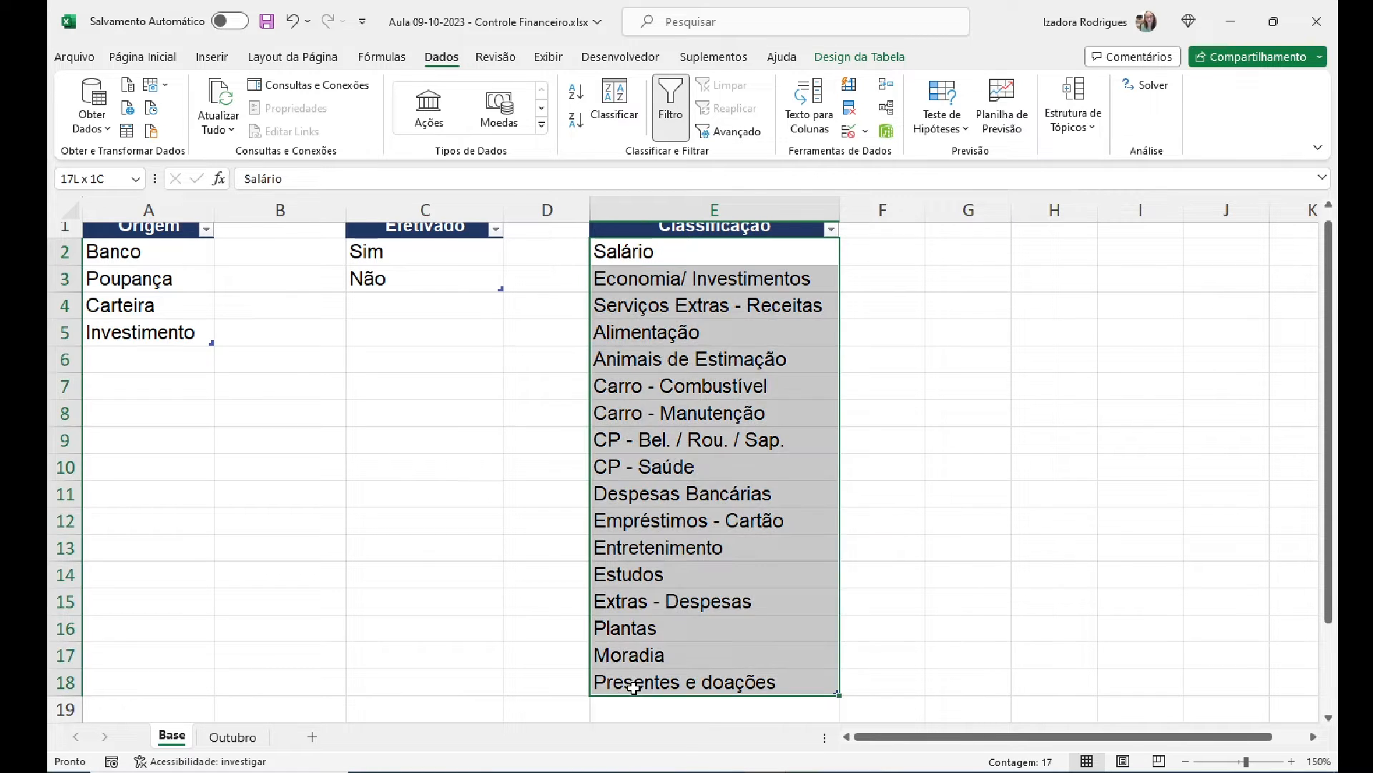
scroll(705, 483, down, 1)
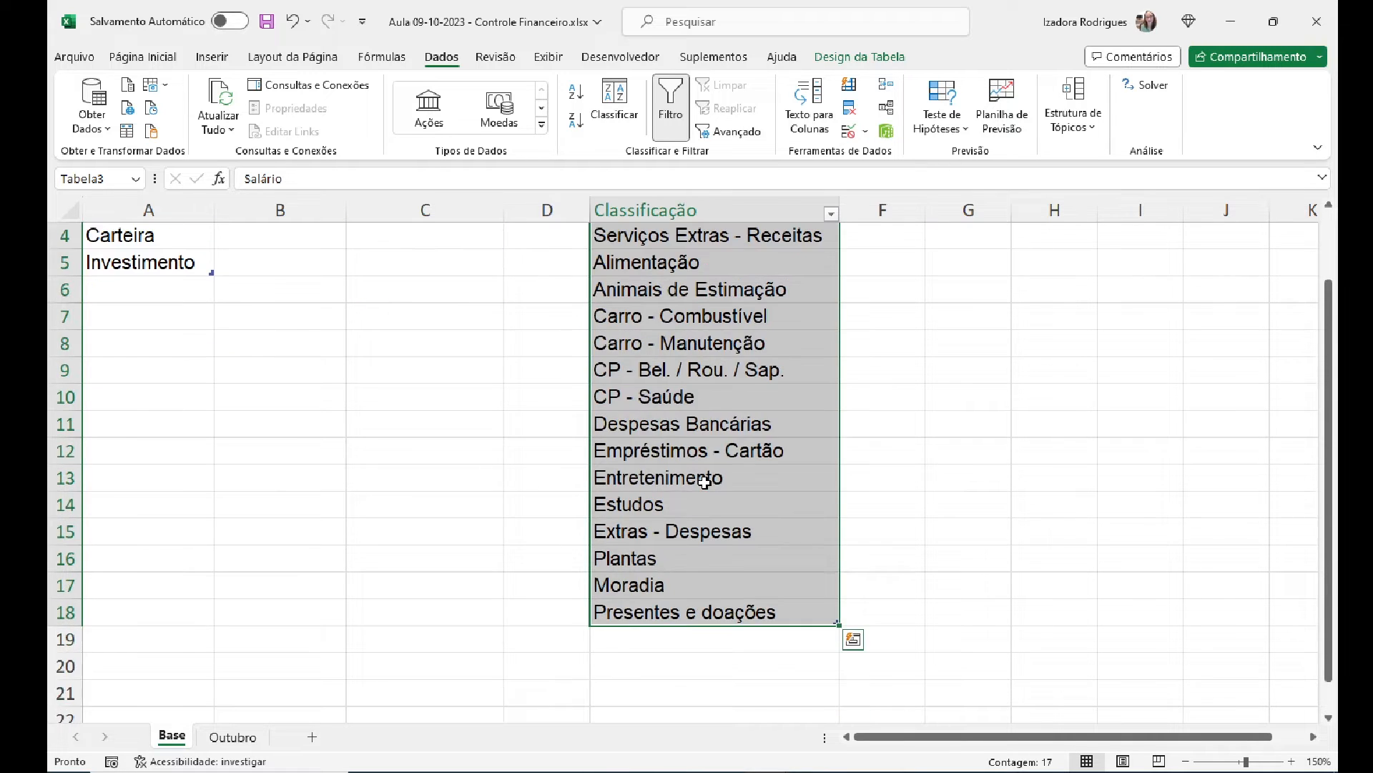
drag(1326, 458, 1329, 400)
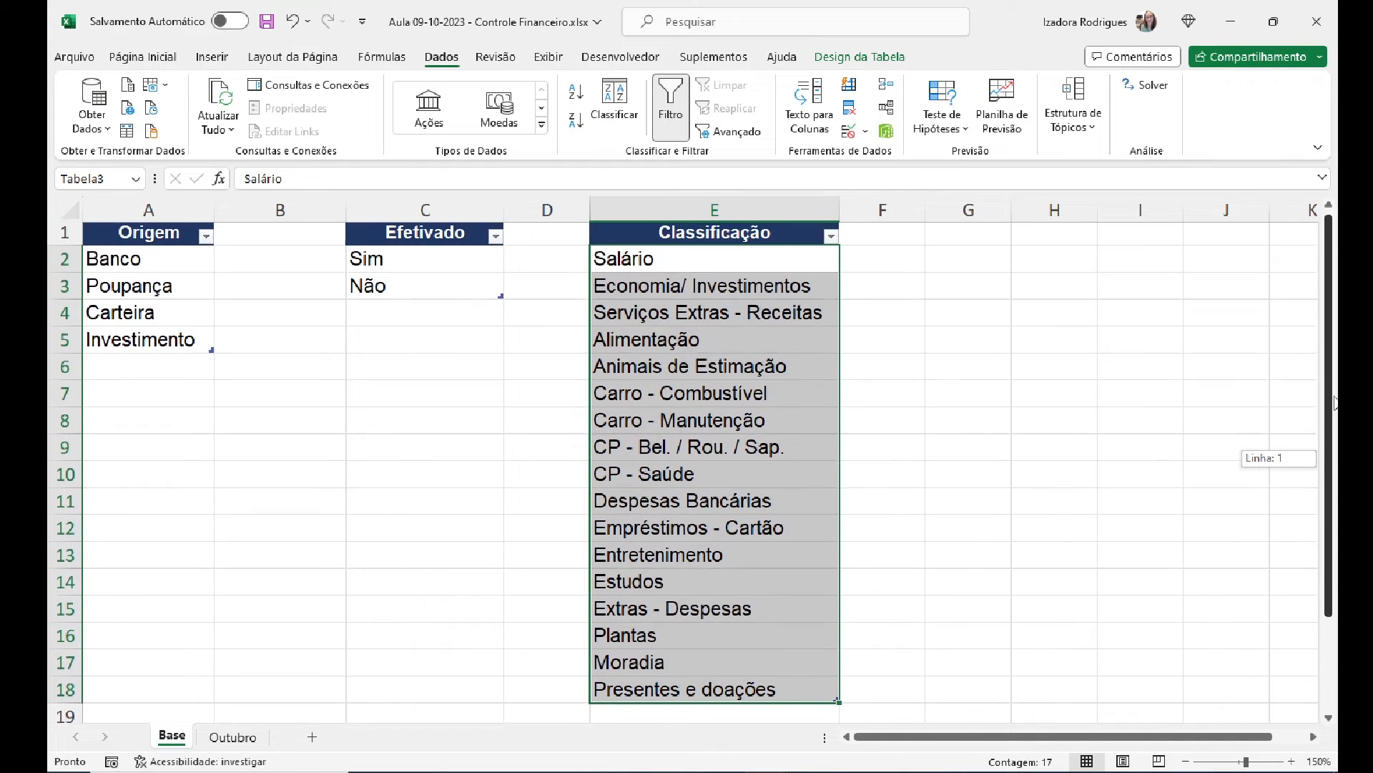
Step: Sort the Base sheet's Classificação entries by cell values in A-to-Z order
click(616, 99)
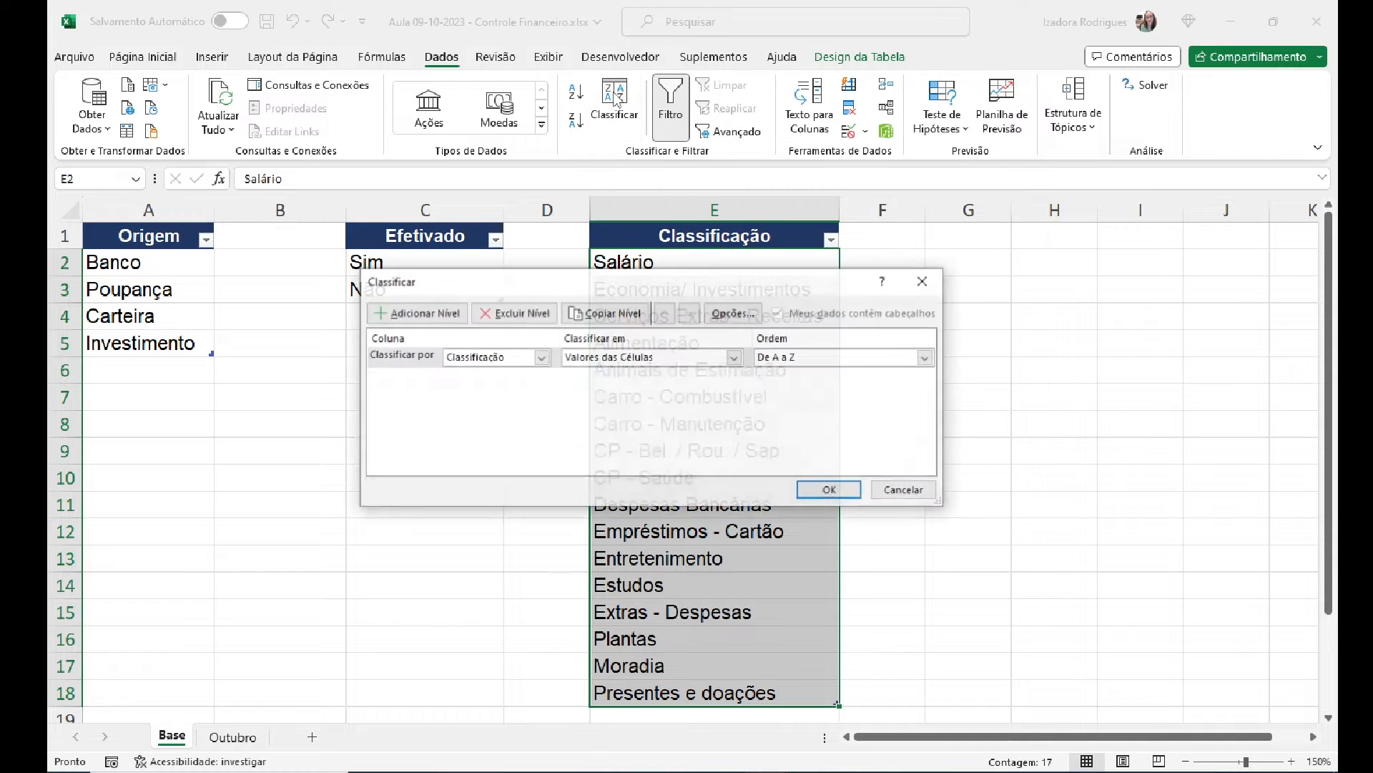
drag(542, 300, 395, 361)
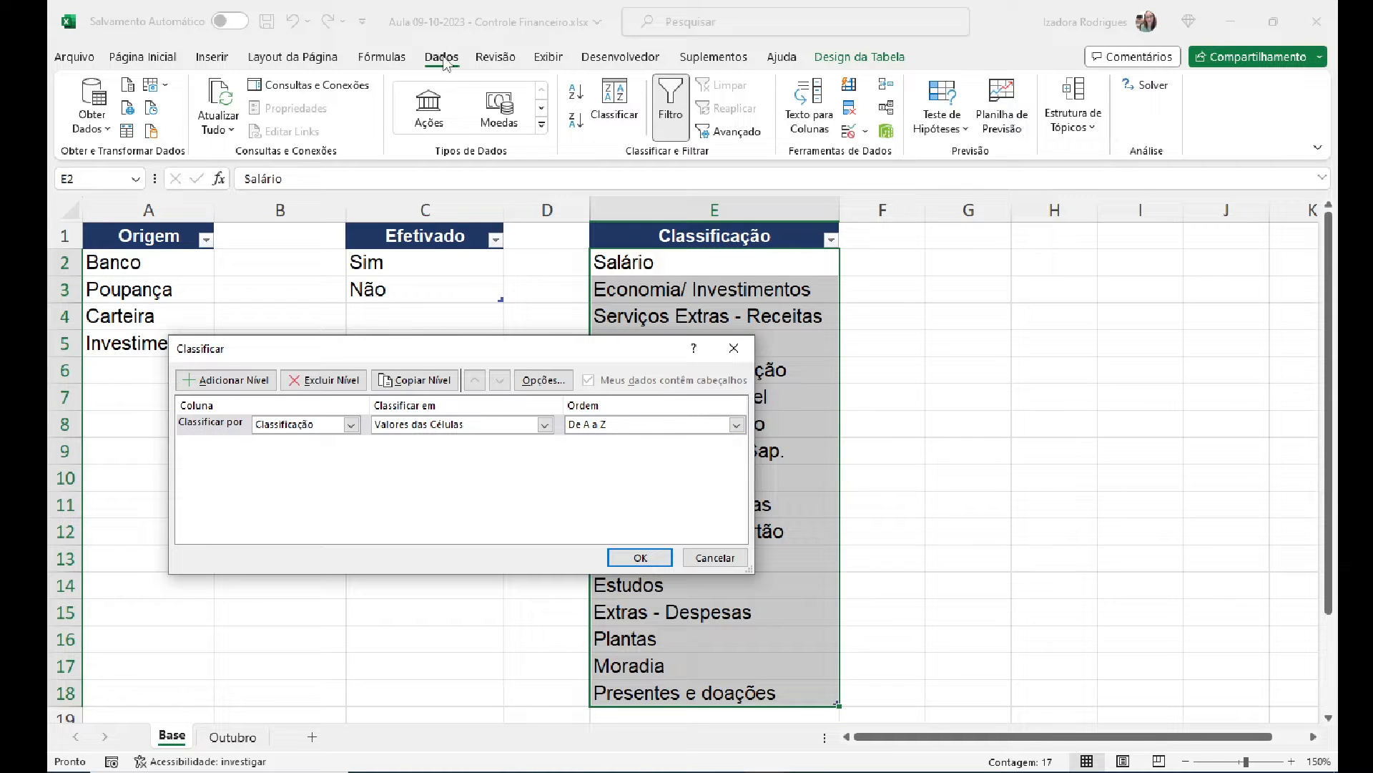
click(637, 559)
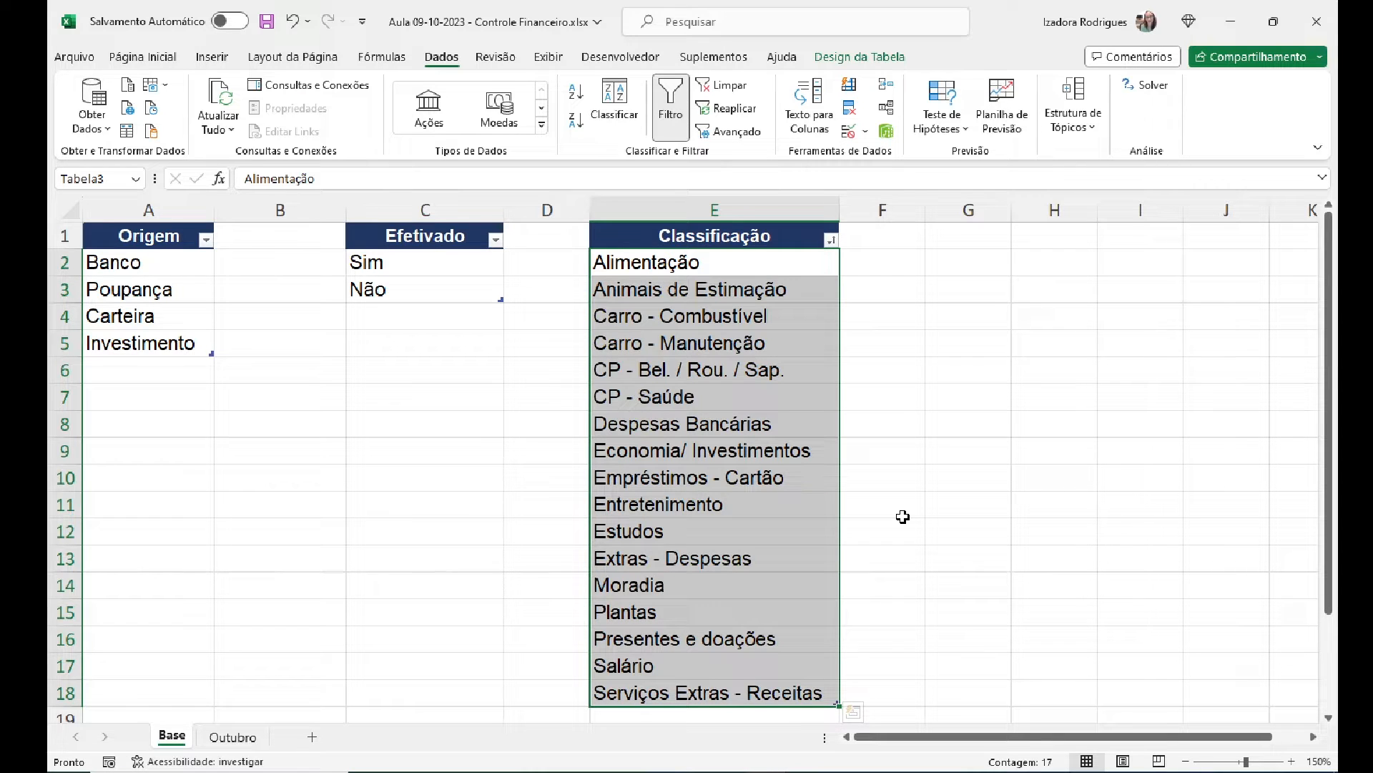
Step: Undo the A-to-Z sort of the Classificação table and review the expense entries from Alimentação to Presentes e doações, E5:E18
key(ctrl+z)
click(668, 266)
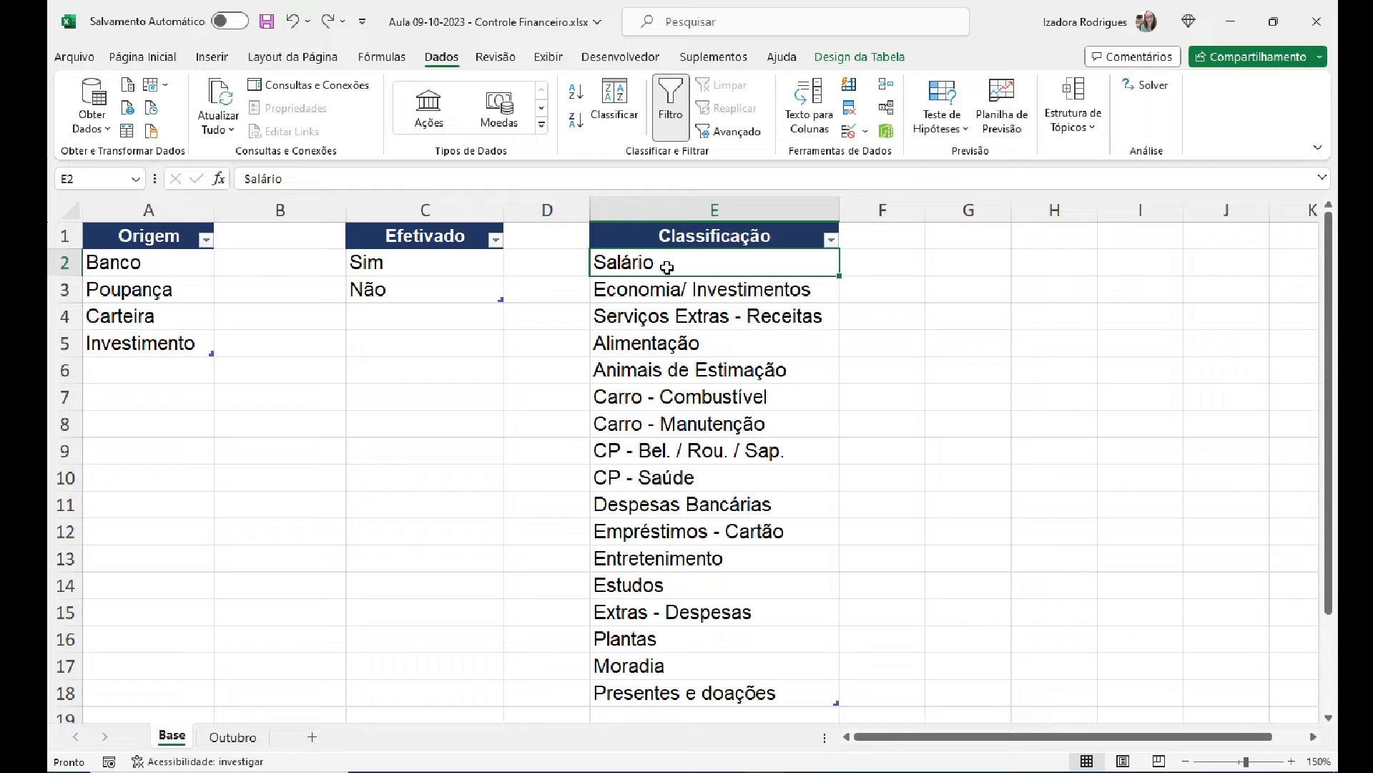
drag(644, 263, 681, 692)
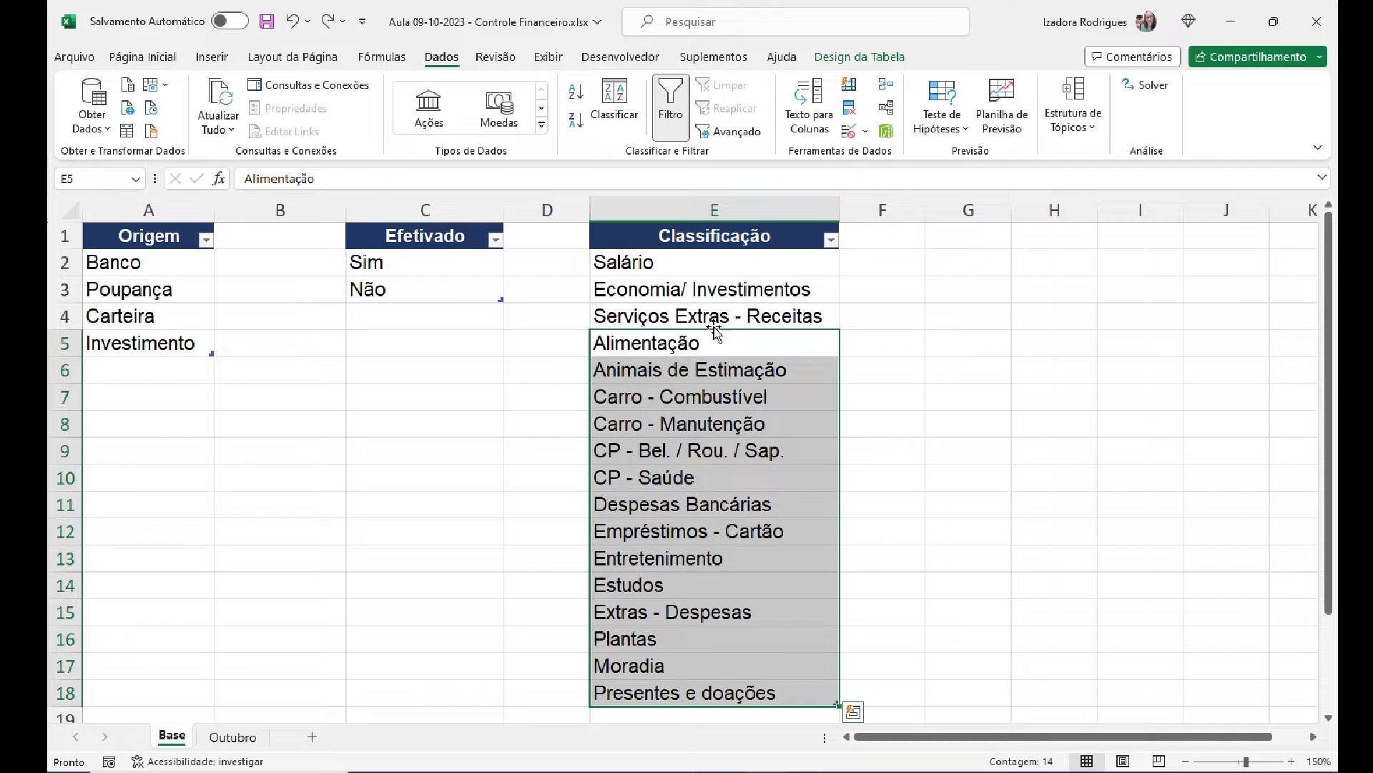
click(714, 322)
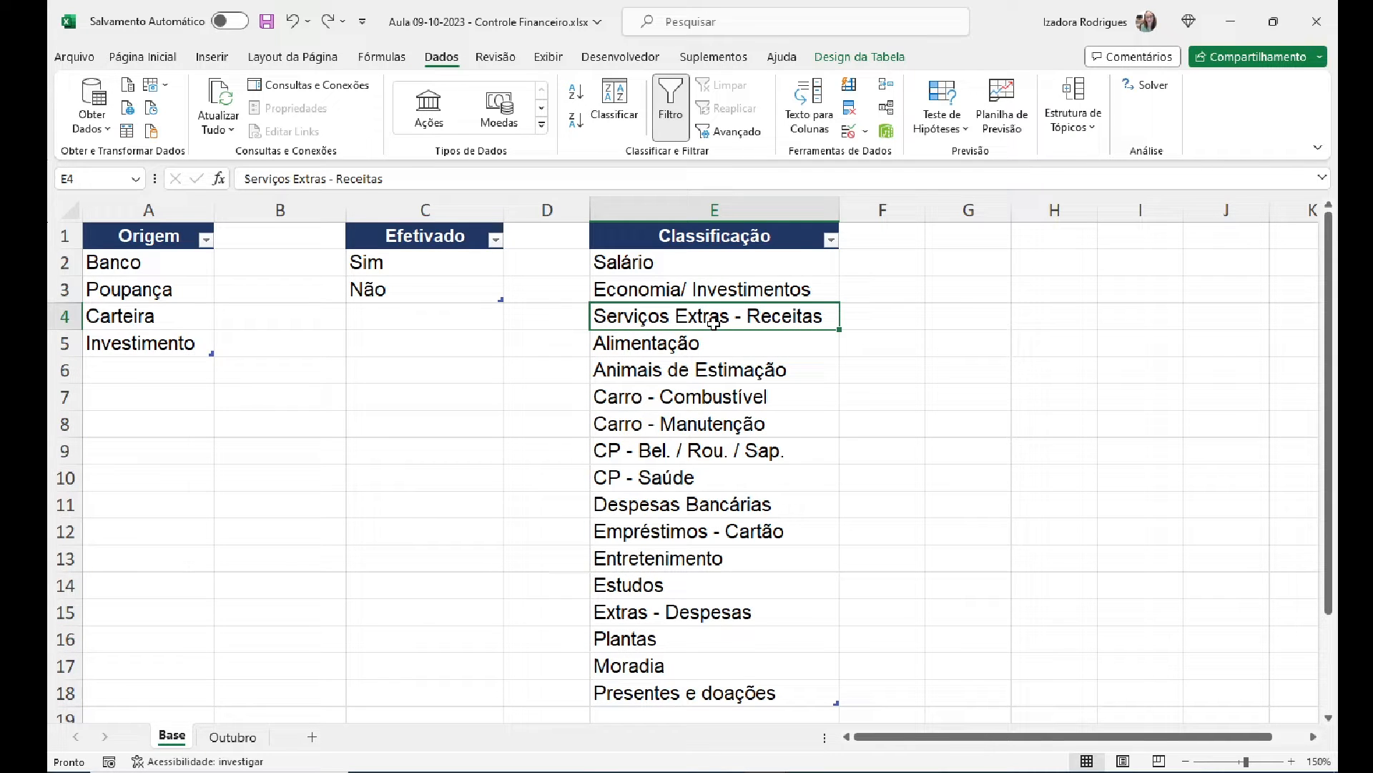
Step: Examine the SALDO INICIAL amounts for Banco, Carteira, Poupança and Investimento in B5:E5 of the Outubro sheet
click(227, 738)
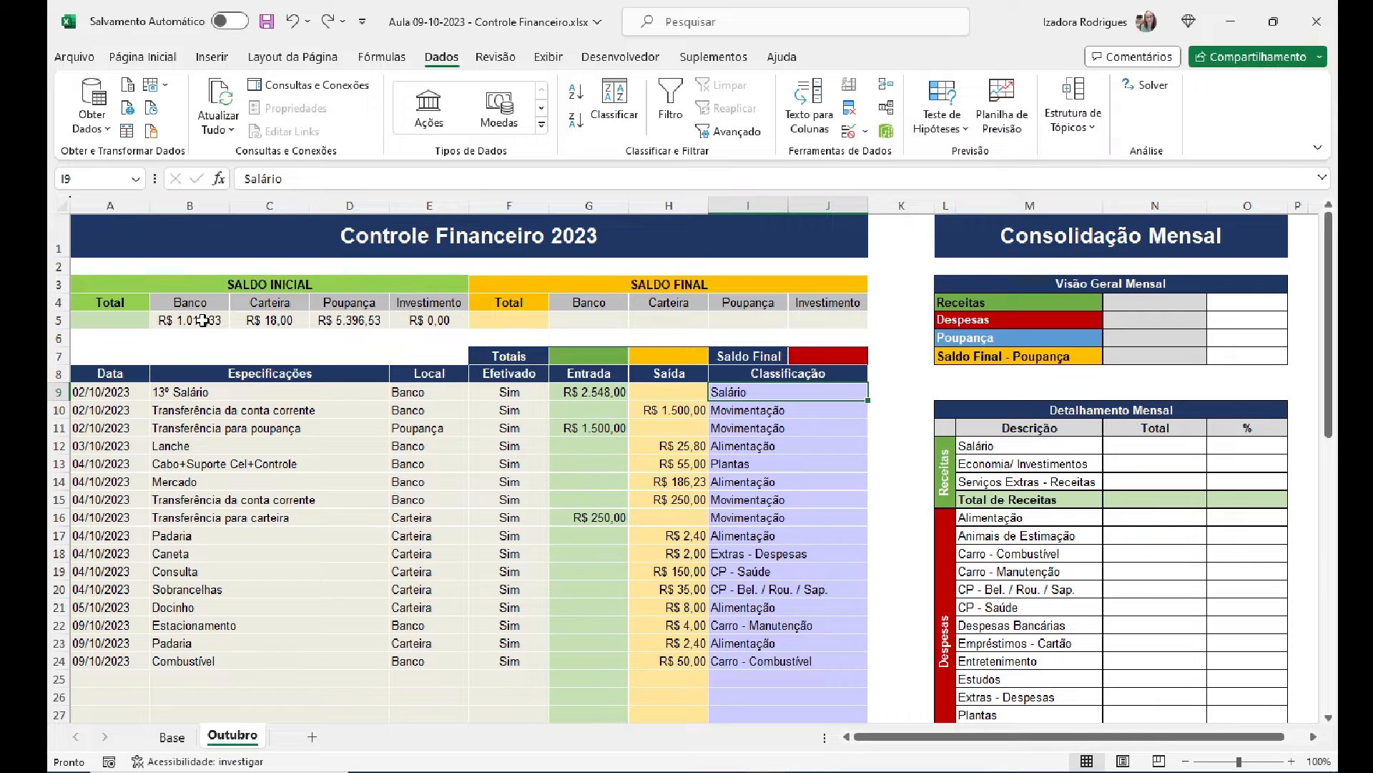
click(203, 321)
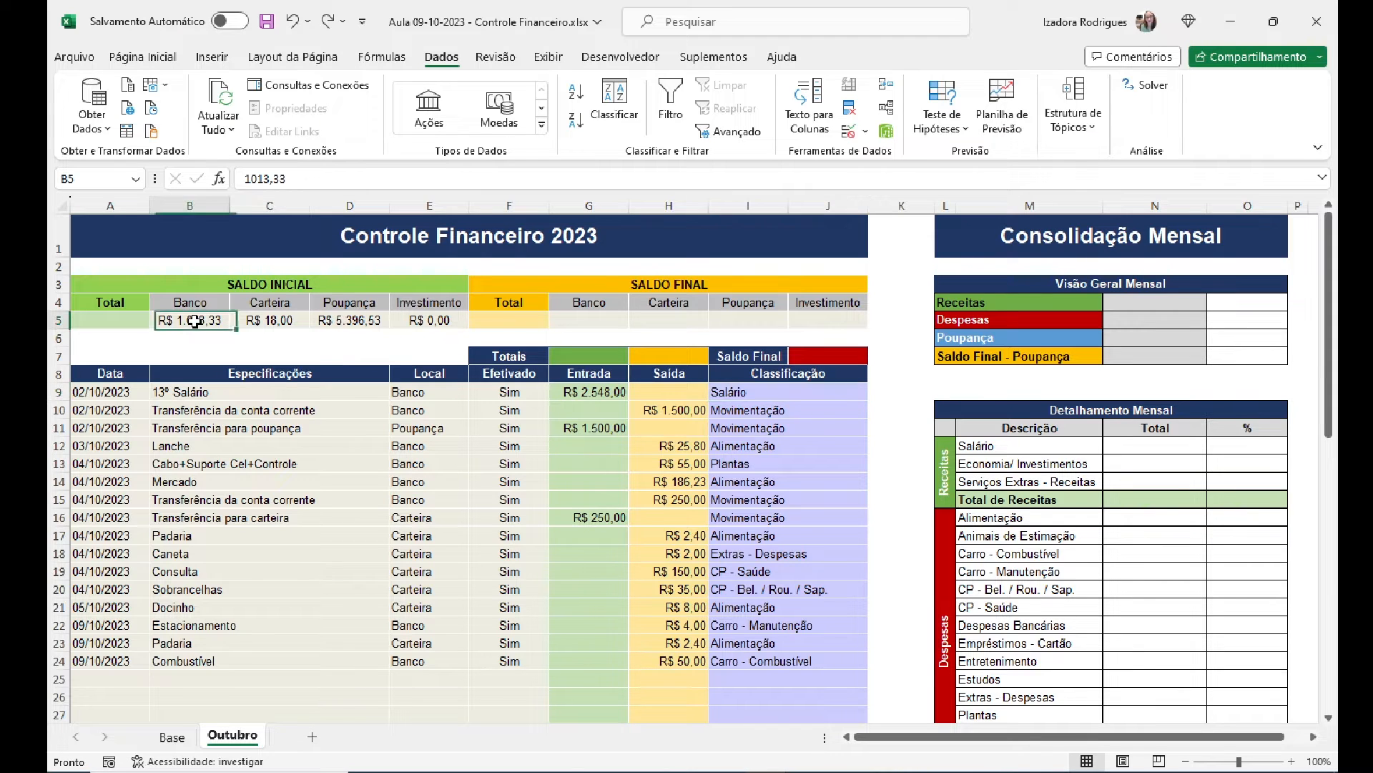
click(261, 322)
click(355, 320)
click(422, 321)
click(351, 318)
click(268, 315)
click(202, 314)
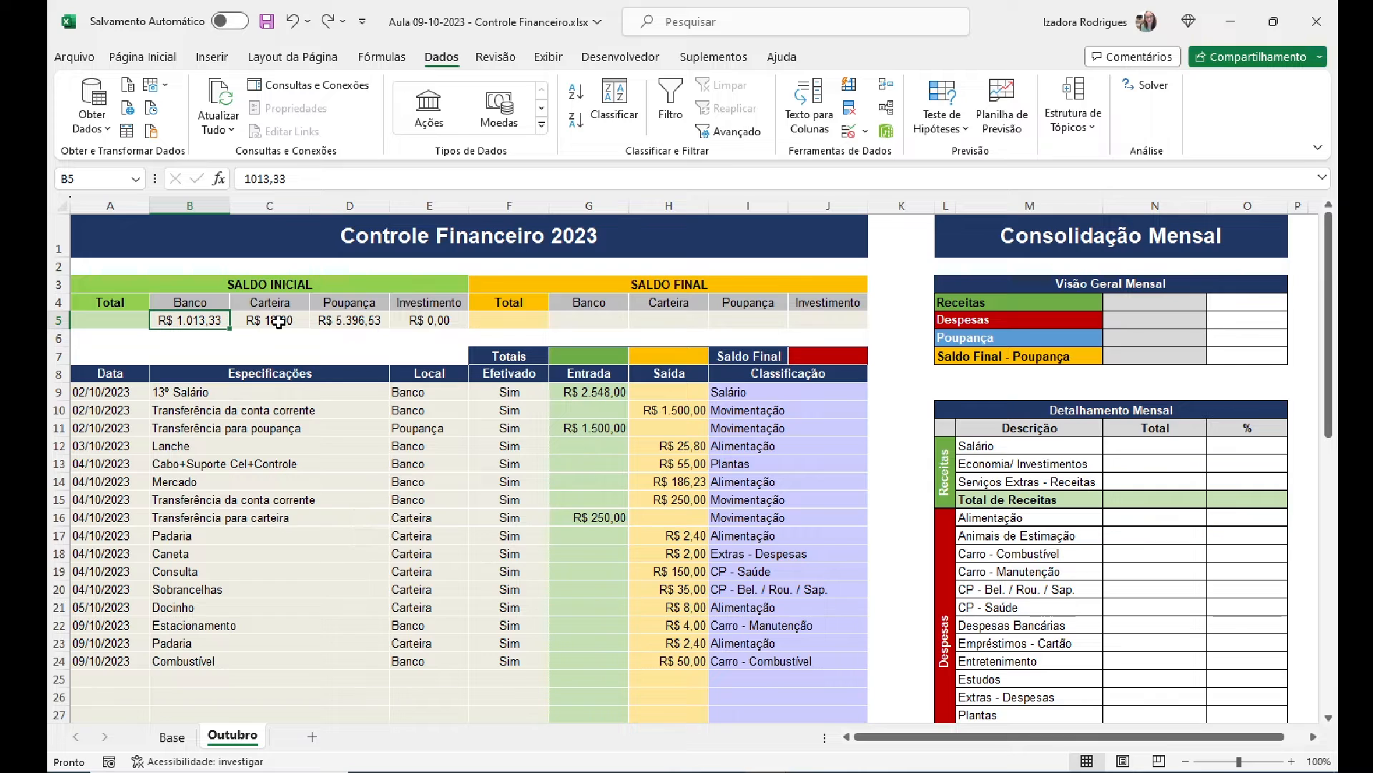
Step: Enter =SOMA(B5:E5) in A5 of Outubro to total the initial balances, with the sheet zoomed to 140%
click(139, 320)
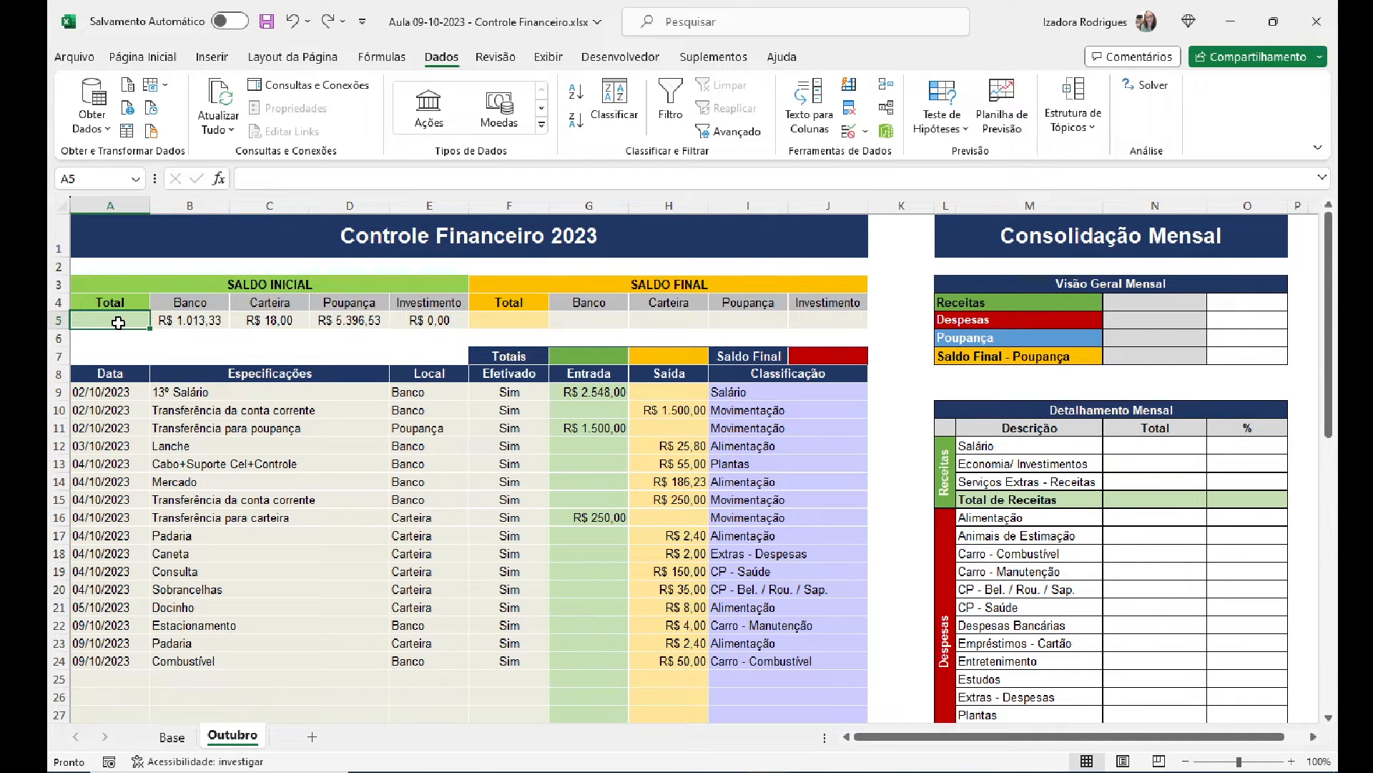
click(1291, 760)
click(1291, 760)
click(1291, 761)
click(1291, 760)
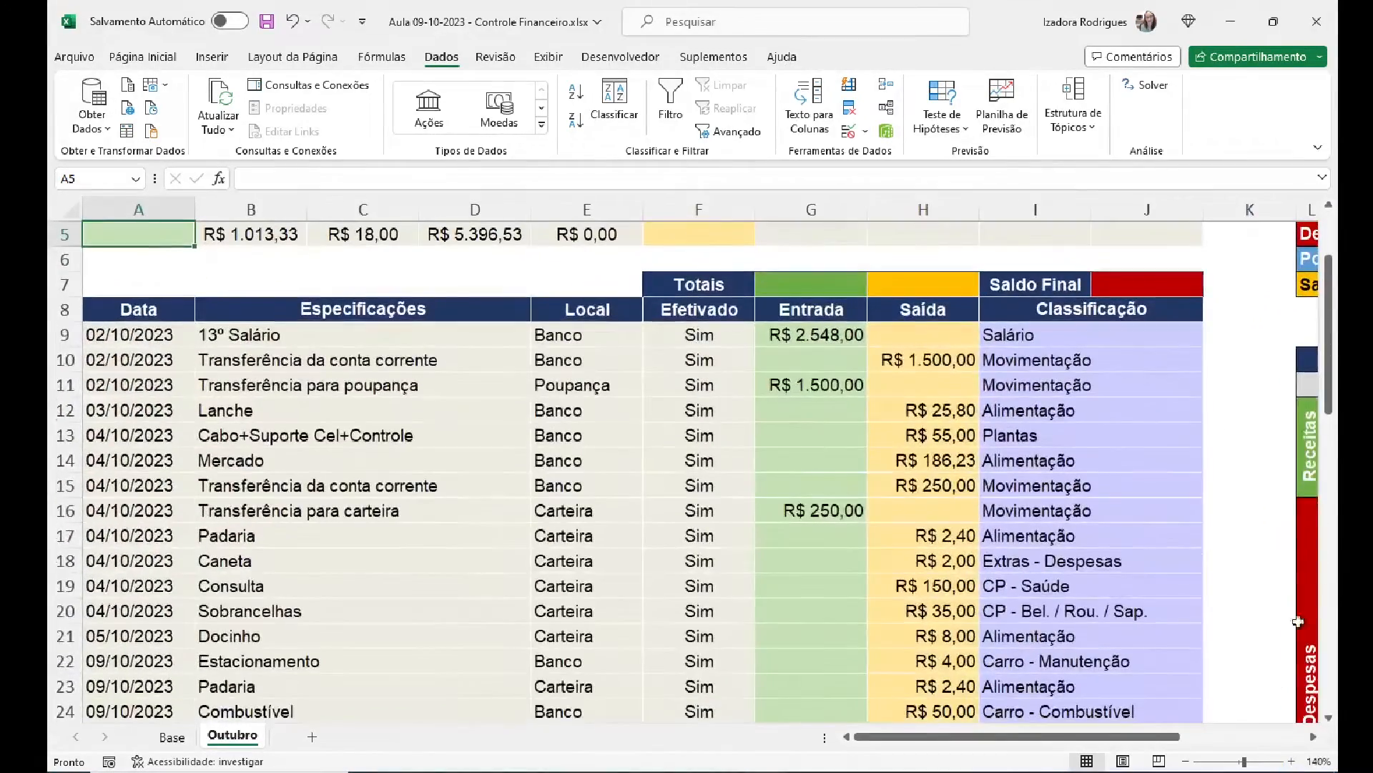
scroll(1330, 336, up, 2)
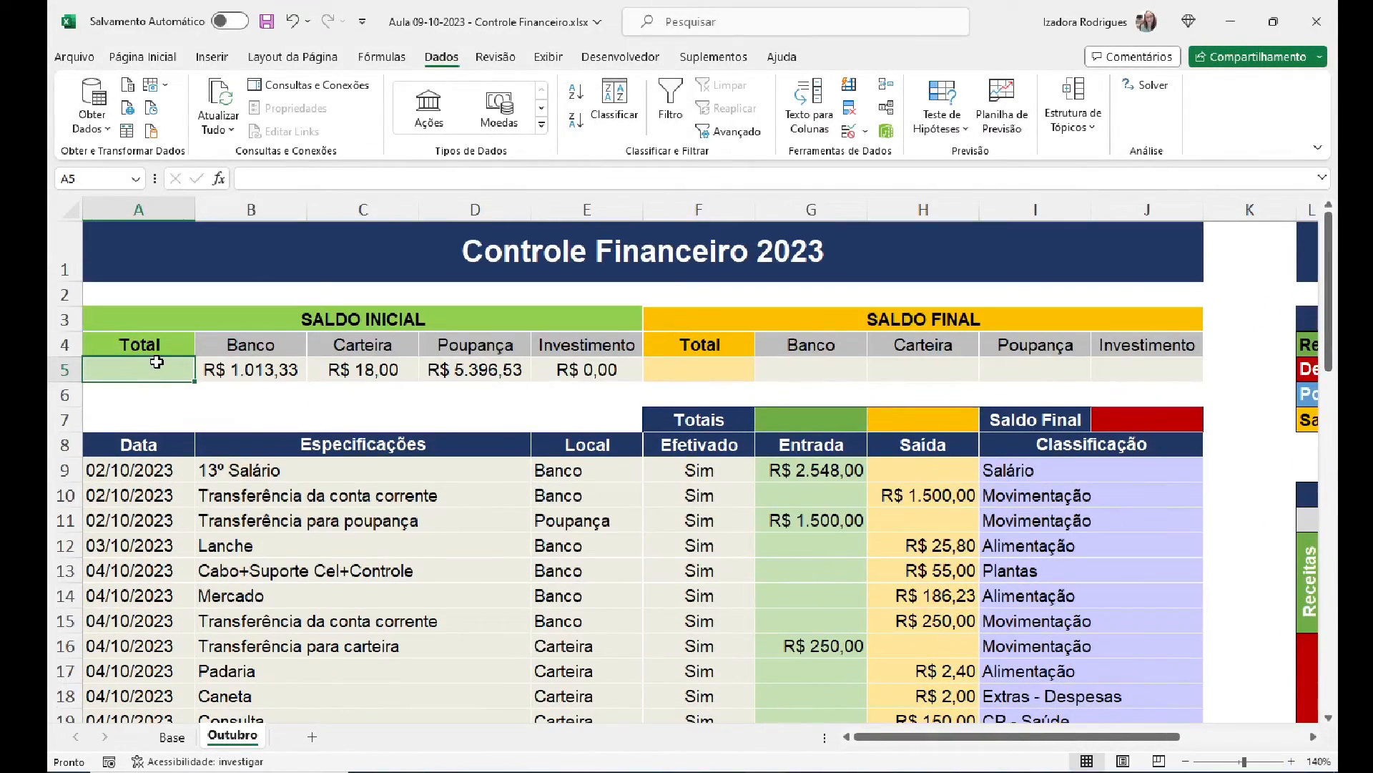
text(=so)
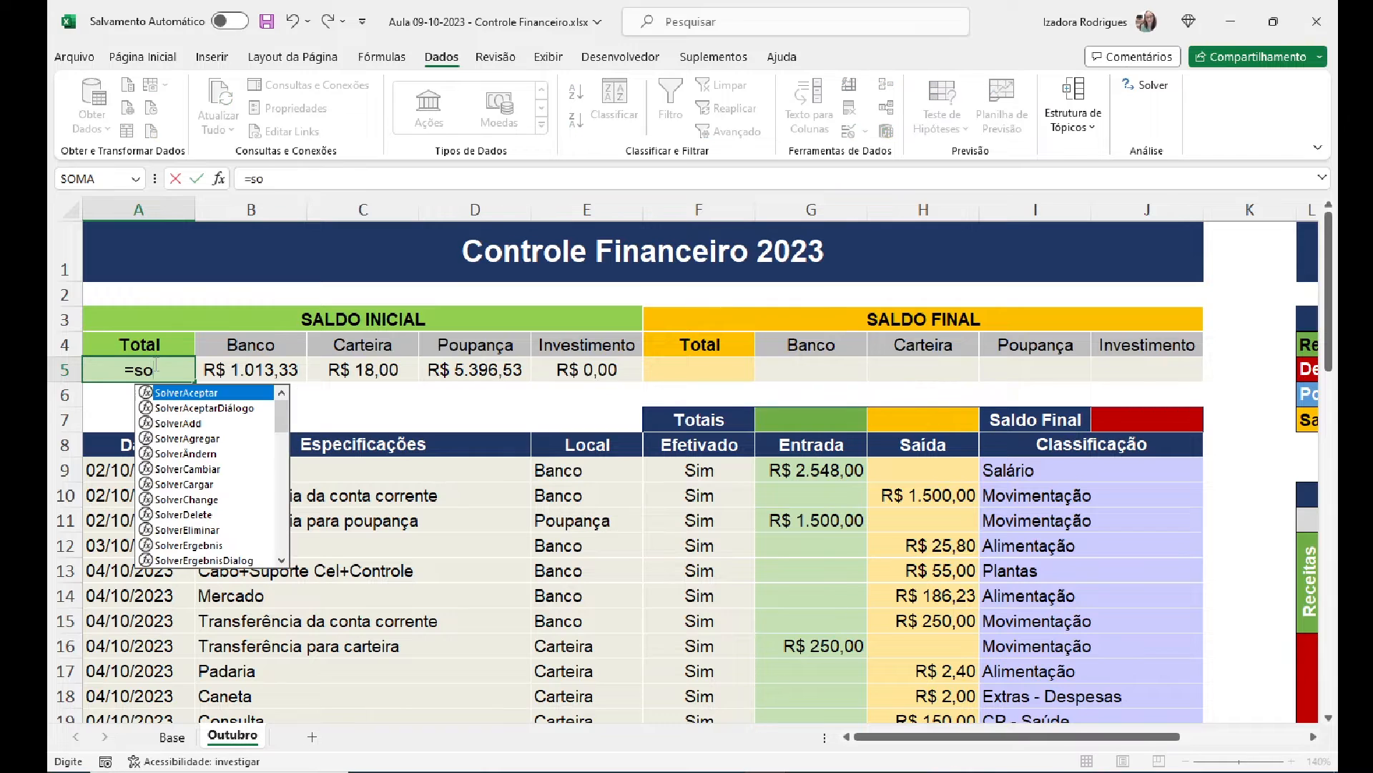
text(m)
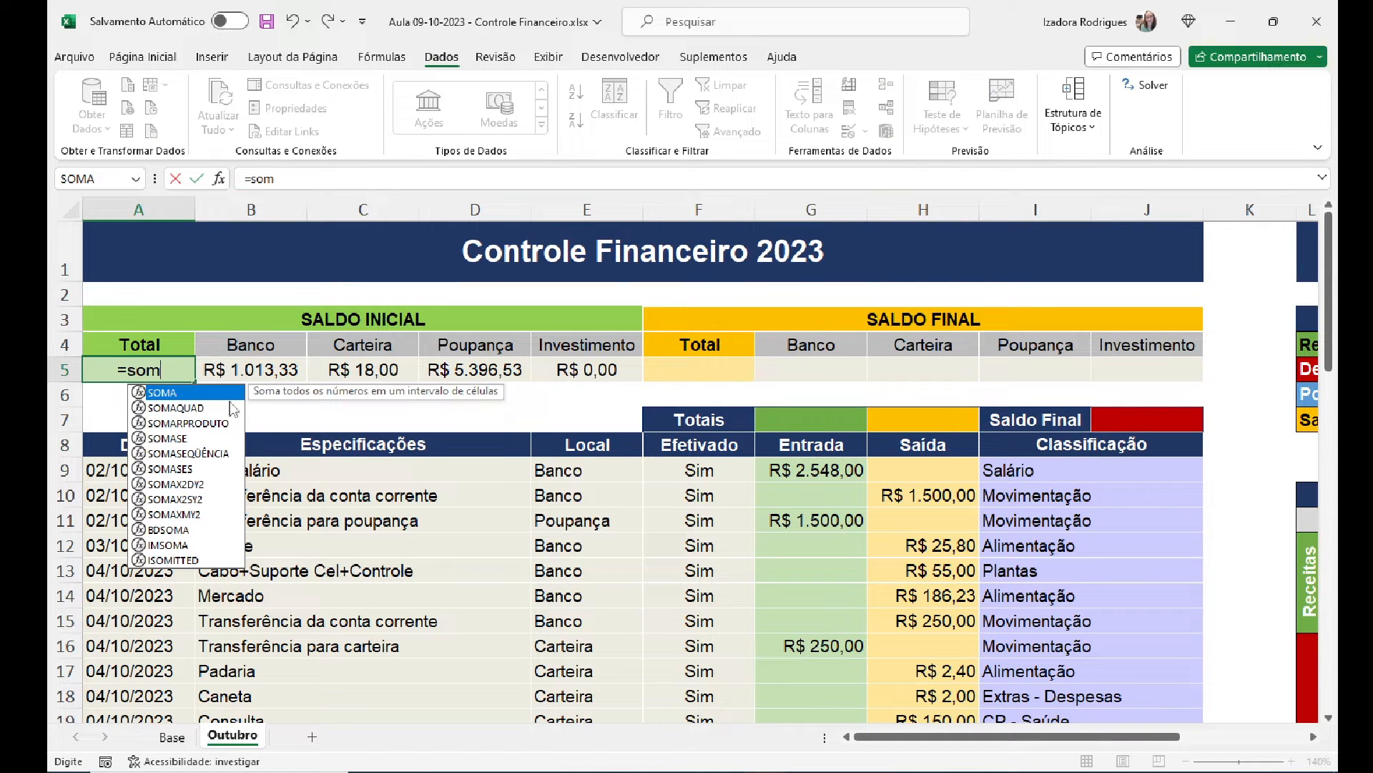
key(Tab)
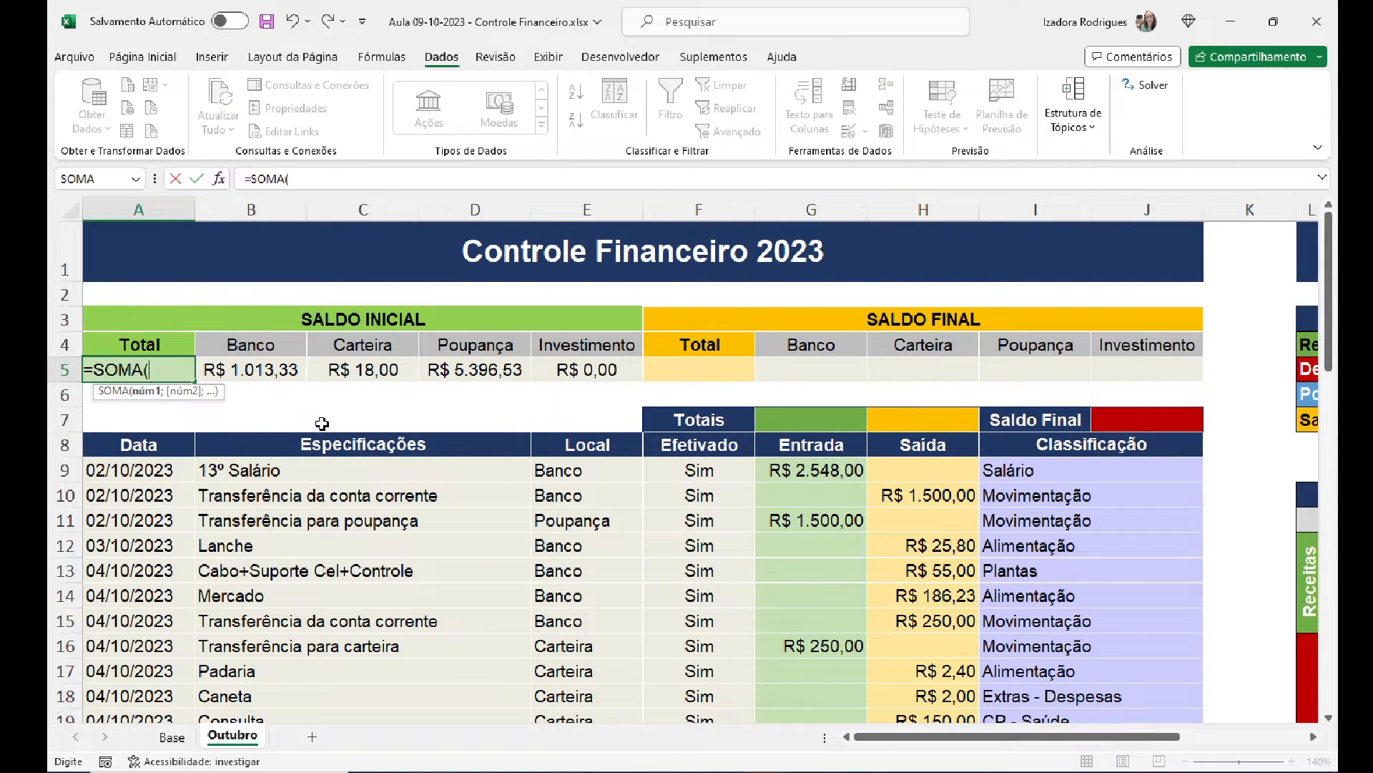
click(262, 367)
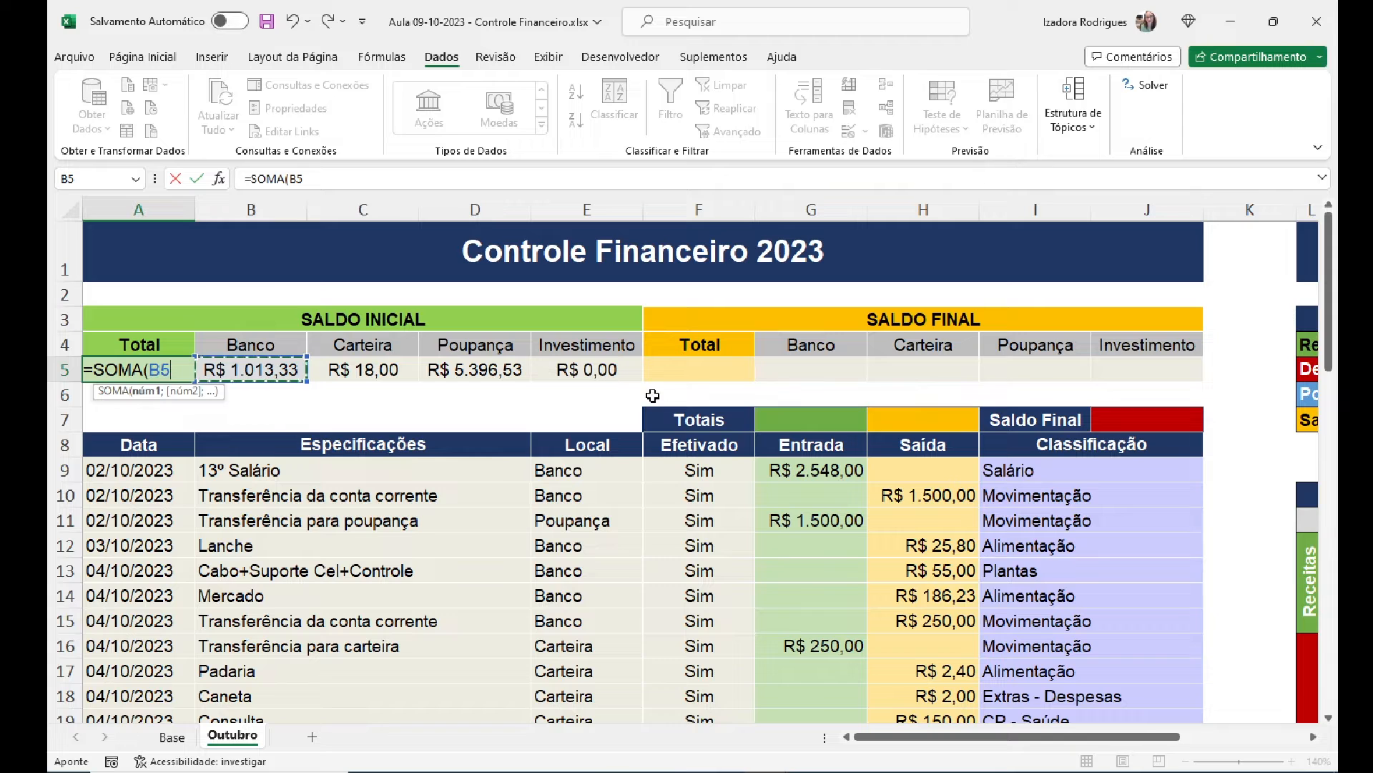
shift+click(617, 371)
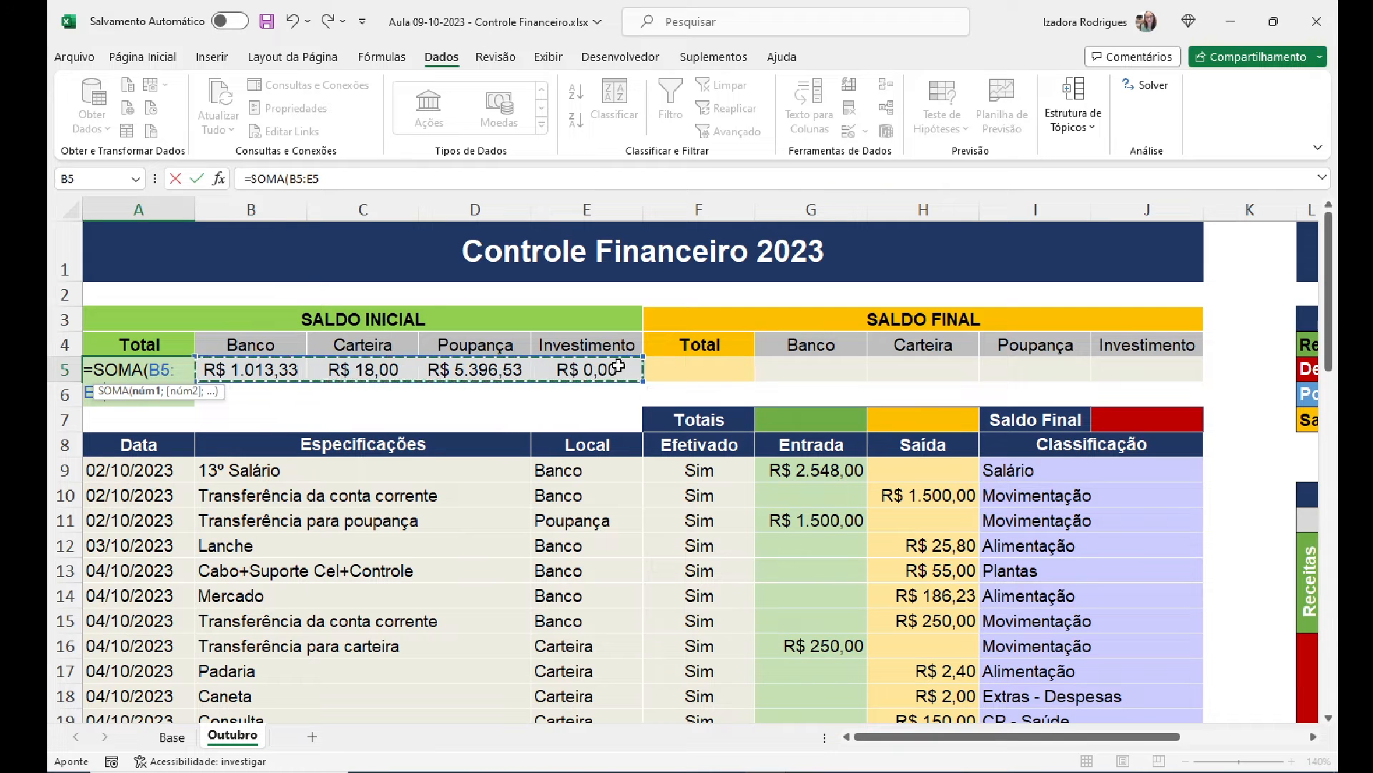
drag(221, 392, 245, 463)
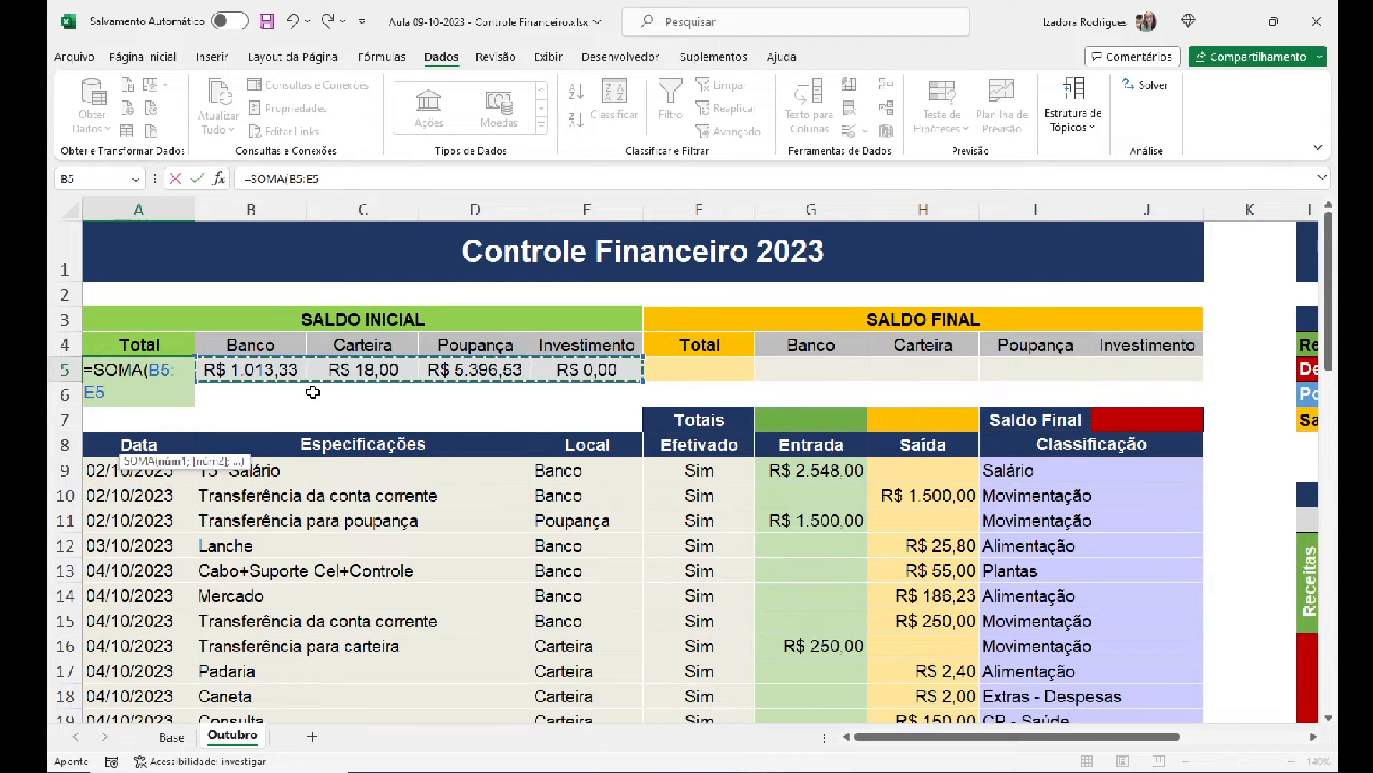
key(Return)
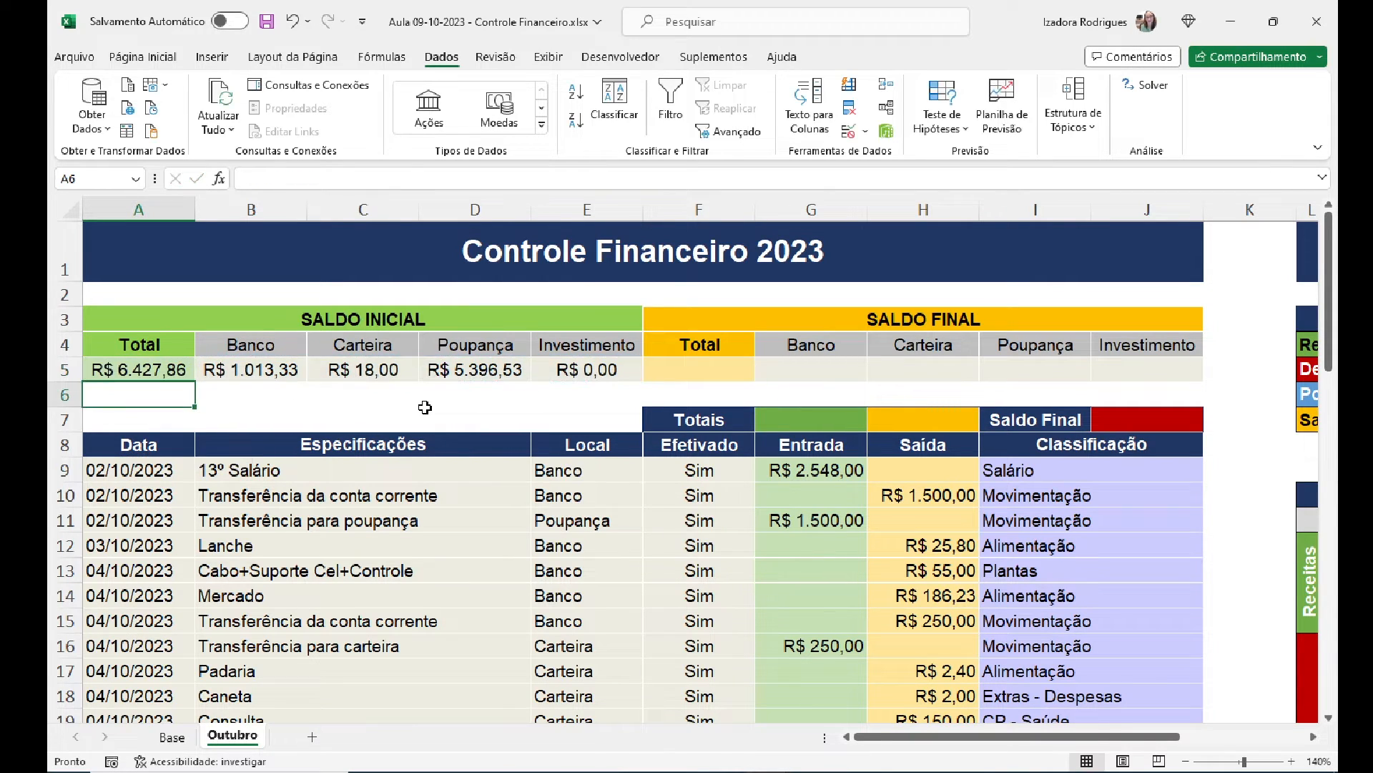
Step: Check the SALDO INICIAL total formula in A5 against the sum of the selected balances B5:E5
key(Up)
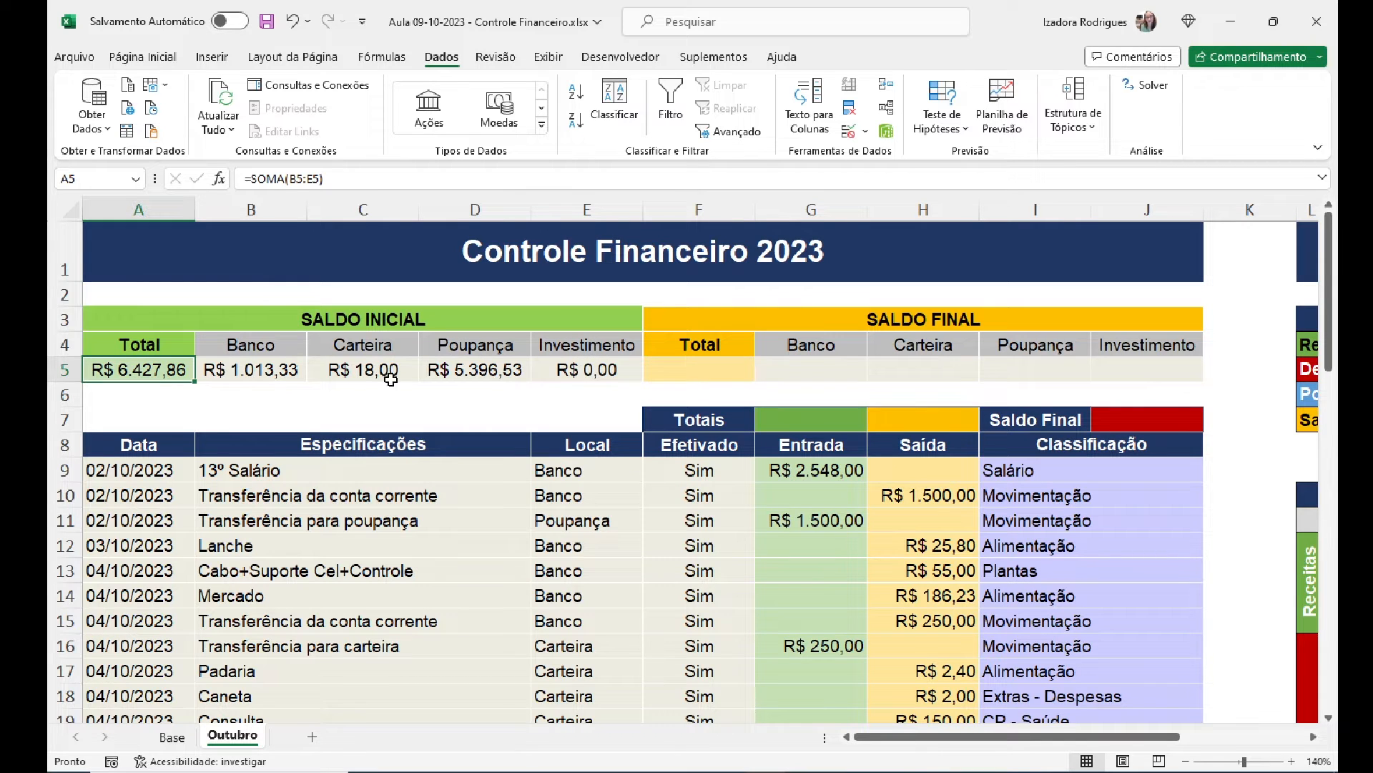
drag(231, 372, 565, 370)
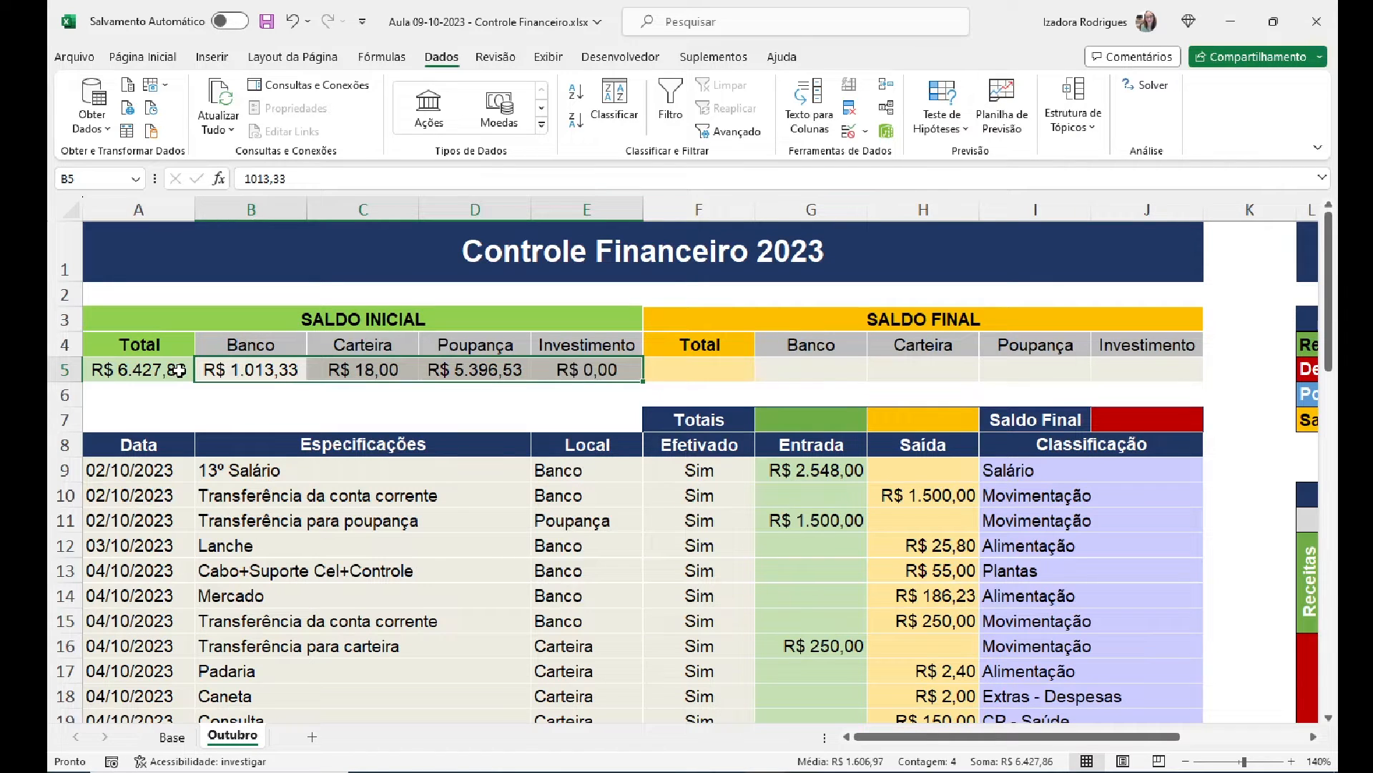
click(113, 370)
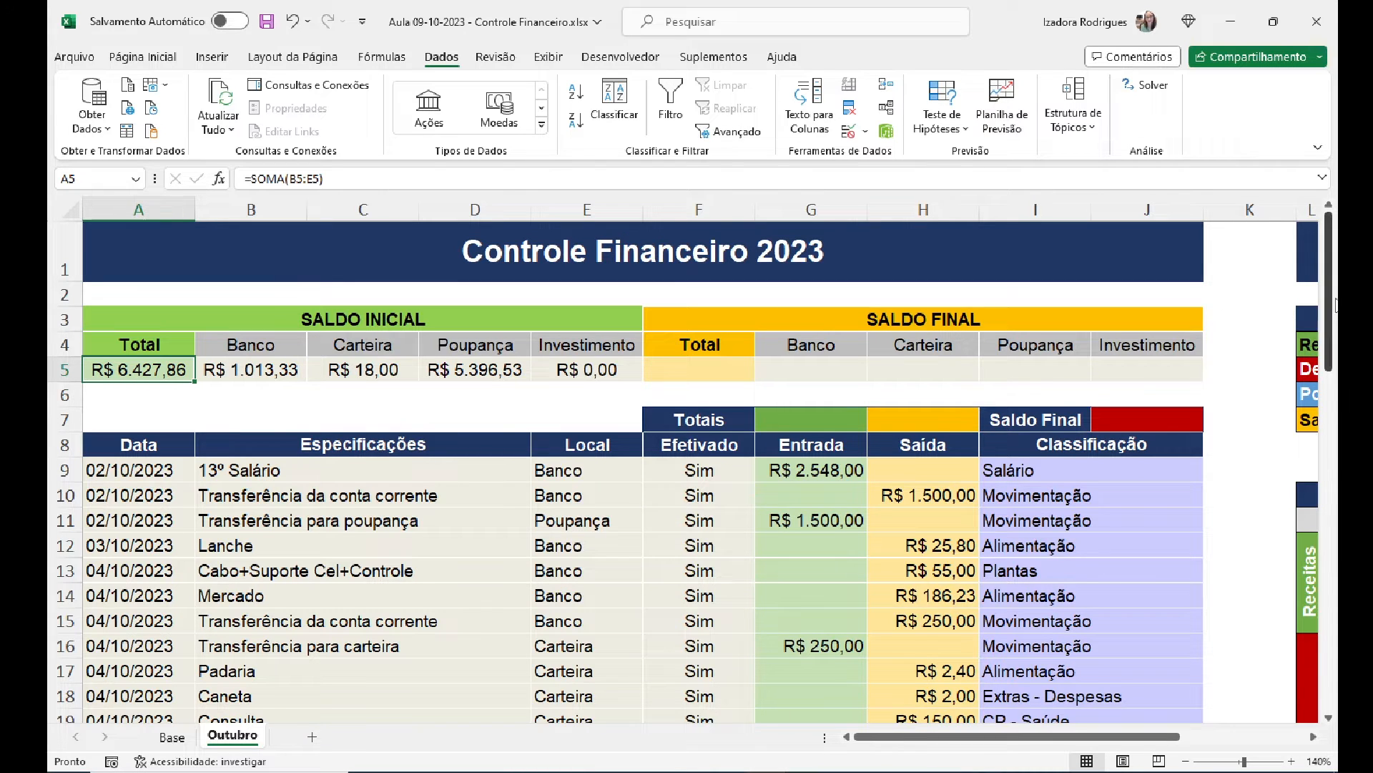
Step: Review Outubro's transaction entries by selecting rows 9 to 24 from Data through Classificação
drag(1335, 306, 1335, 364)
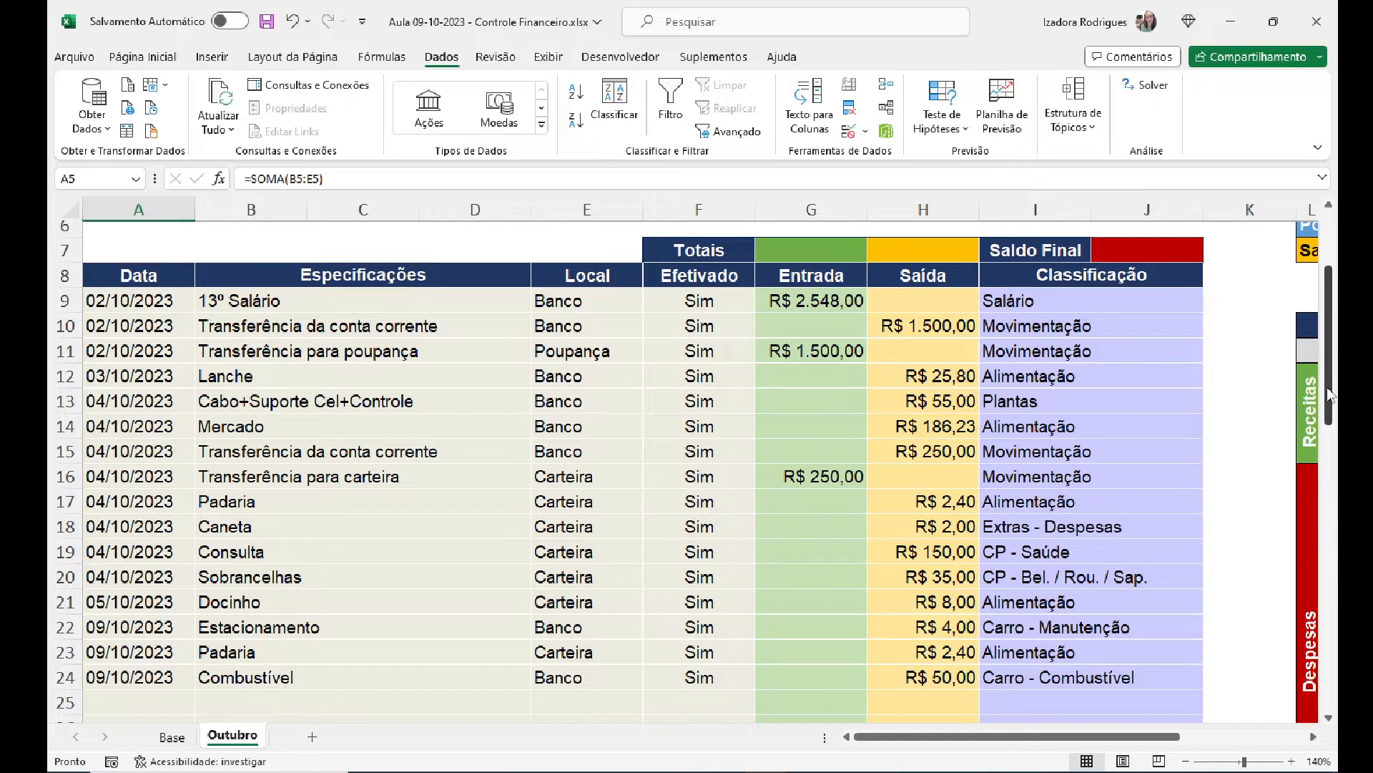
drag(1329, 394, 1335, 404)
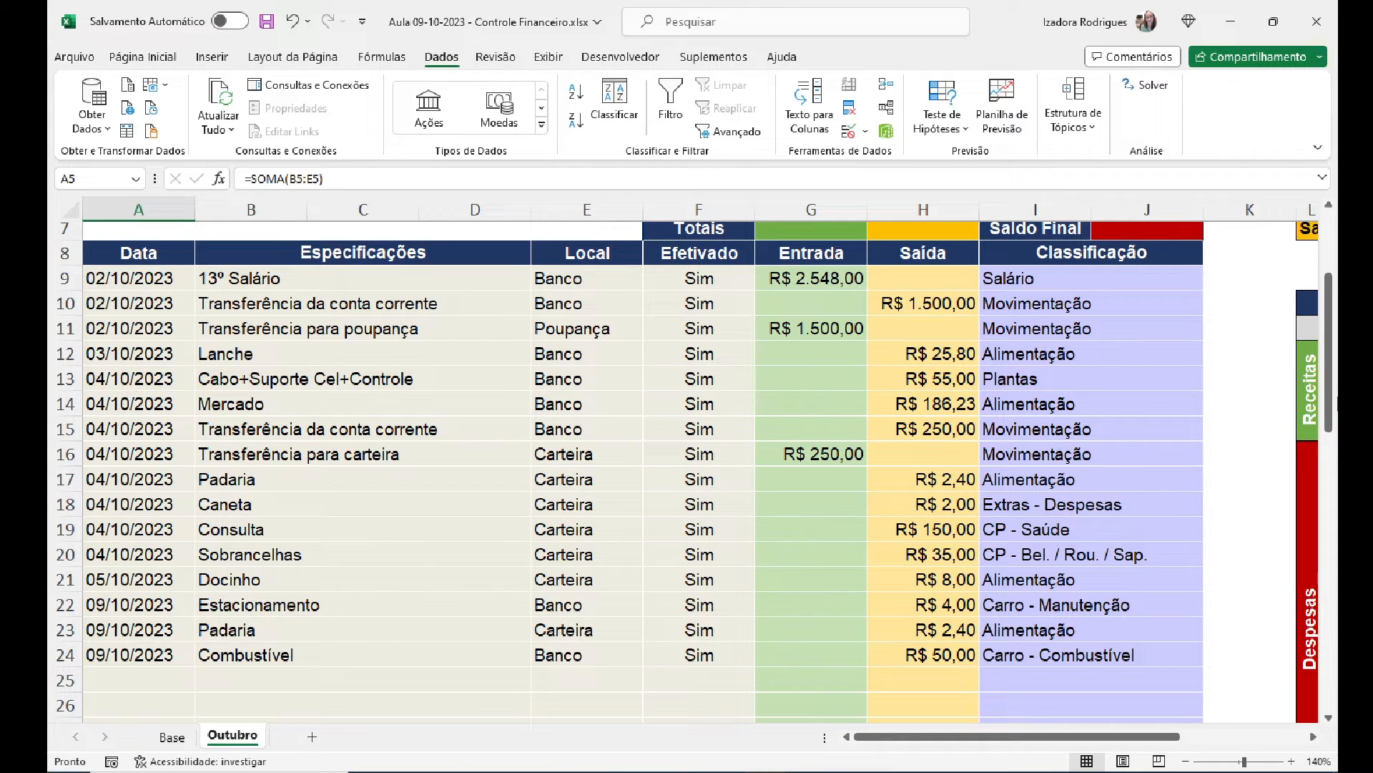
drag(164, 282, 1045, 655)
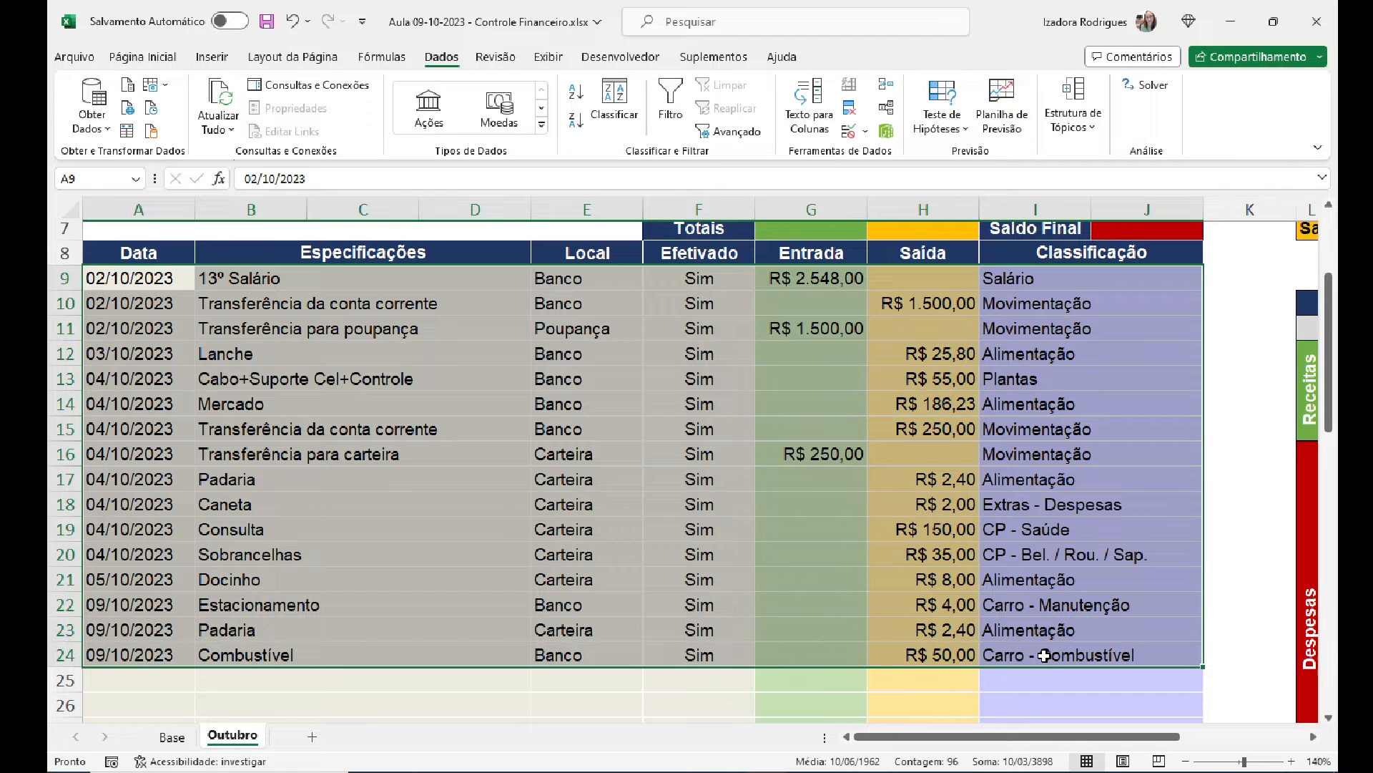
drag(1332, 426, 1332, 406)
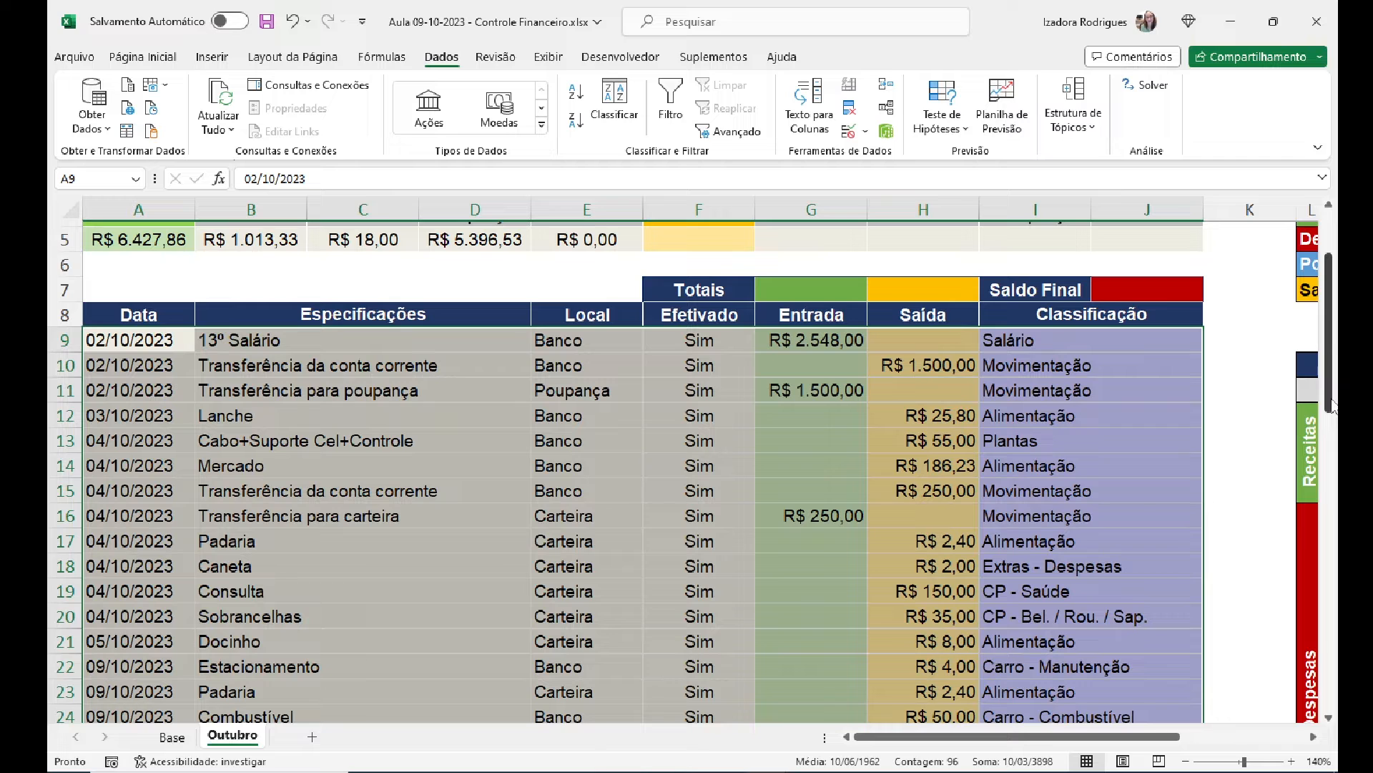
Step: Examine the 13º Salário entry in row 9 field by field, from Data and Especificações through Entrada, Saída and Classificação
click(794, 345)
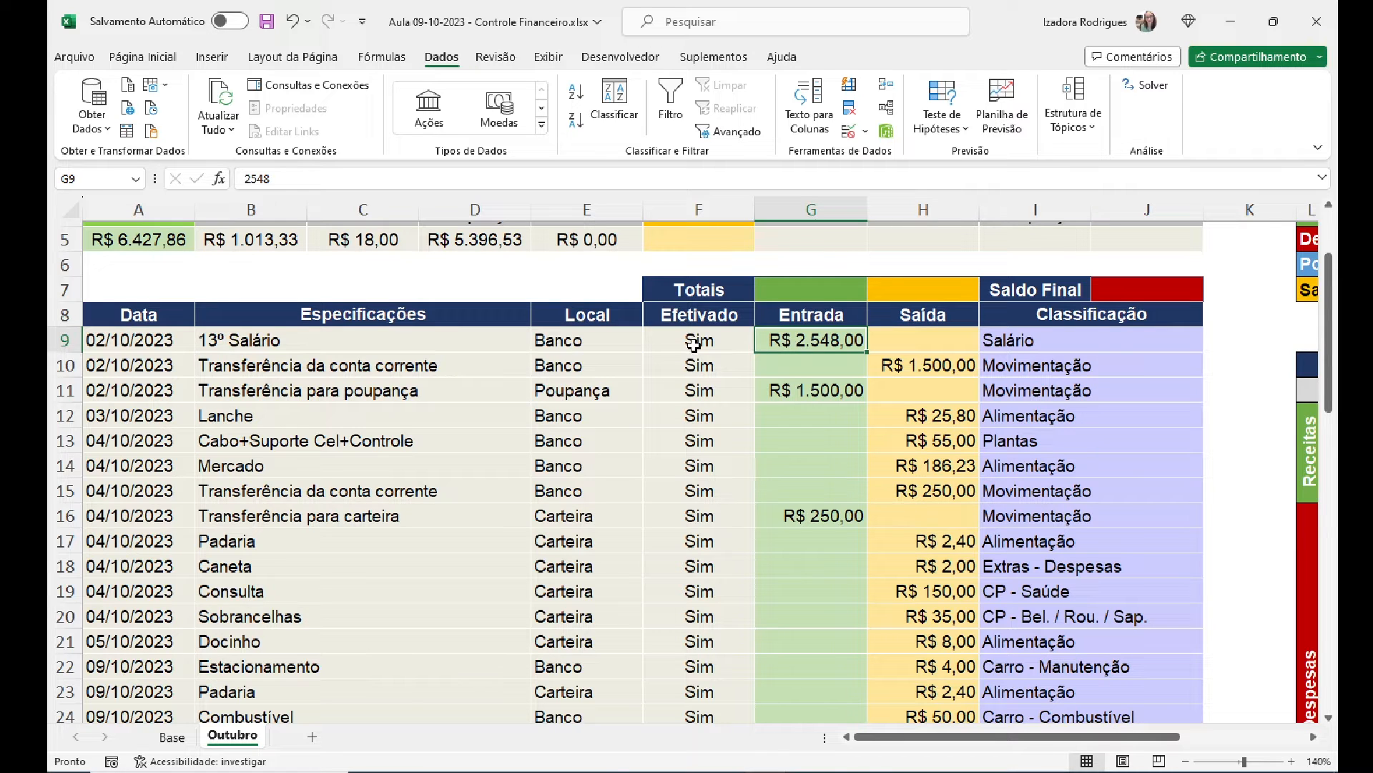
click(136, 346)
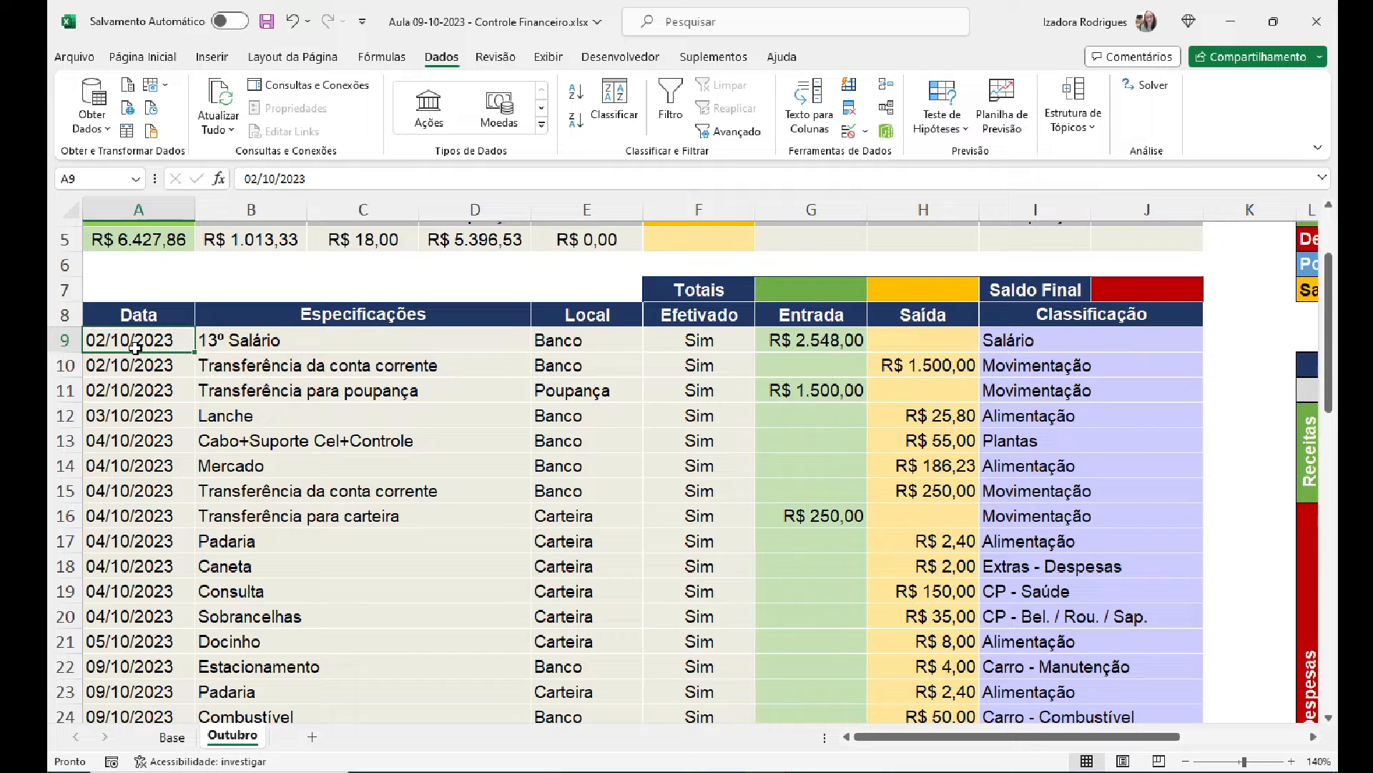
click(273, 339)
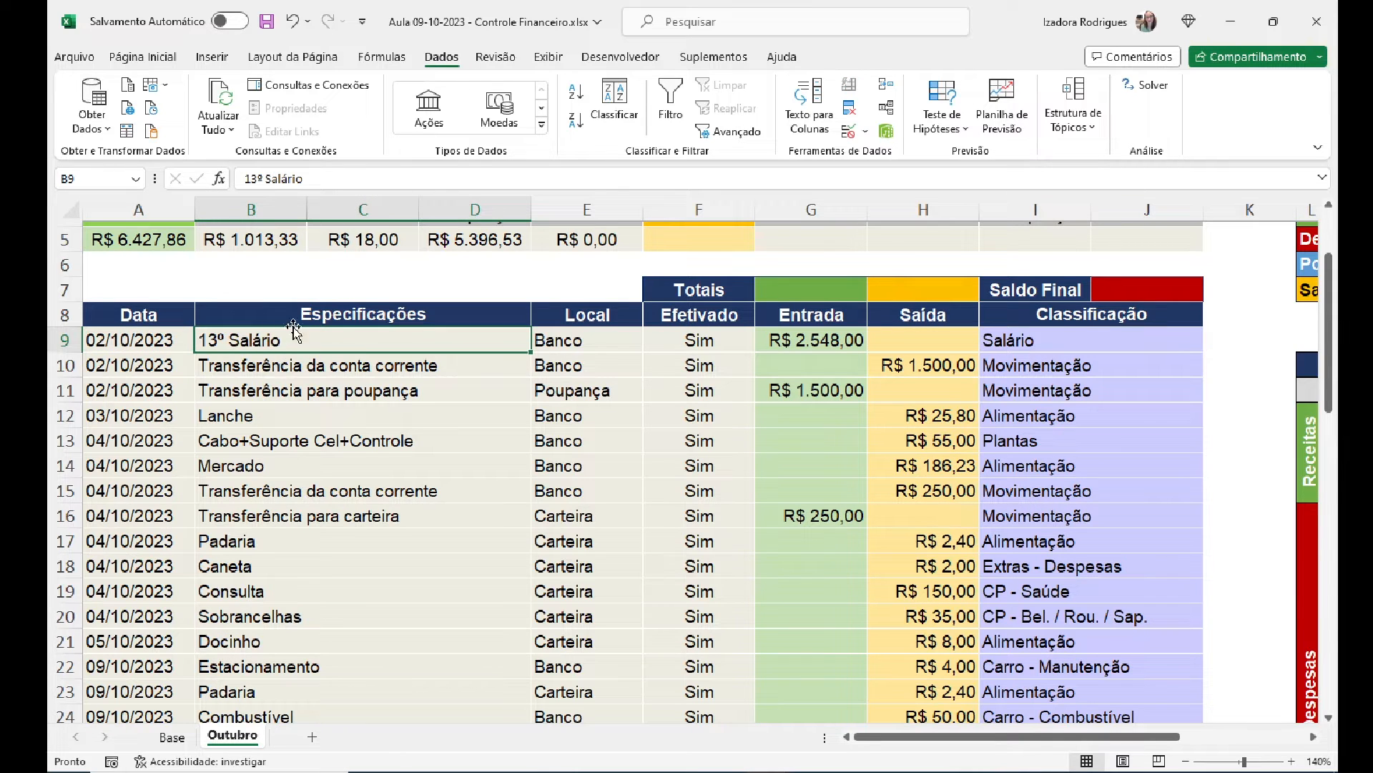
scroll(322, 402, down, 4)
scroll(322, 402, down, 1)
scroll(868, 426, up, 3)
scroll(867, 426, down, 1)
drag(1328, 403, 1327, 314)
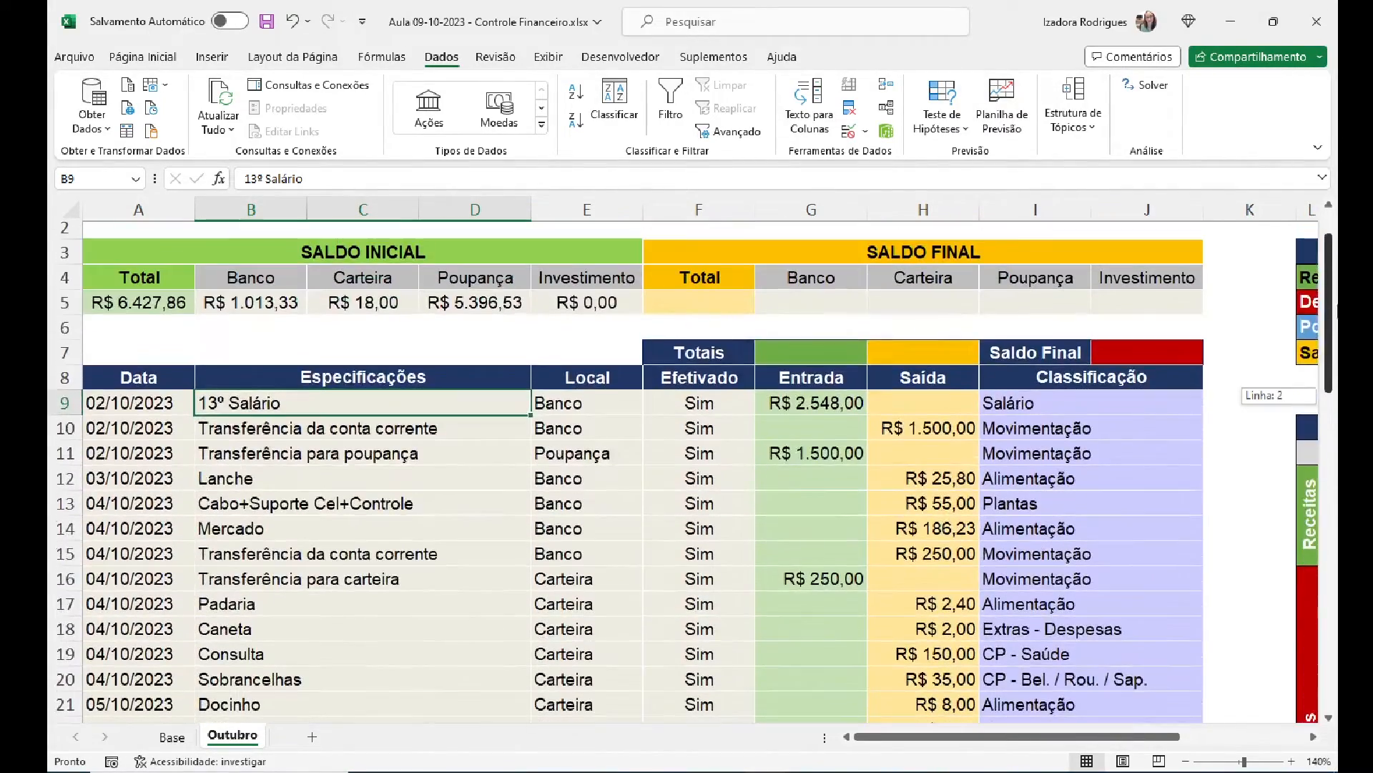
click(585, 394)
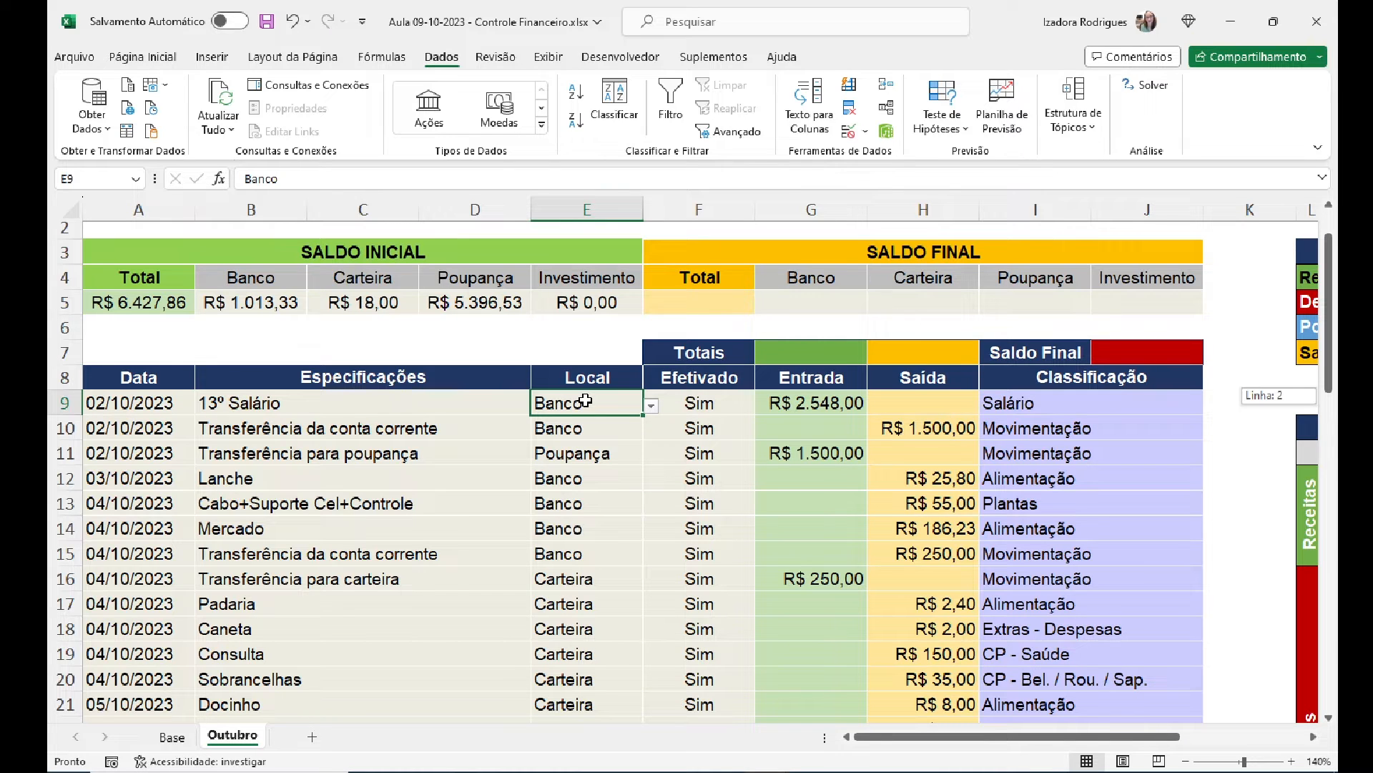
click(723, 401)
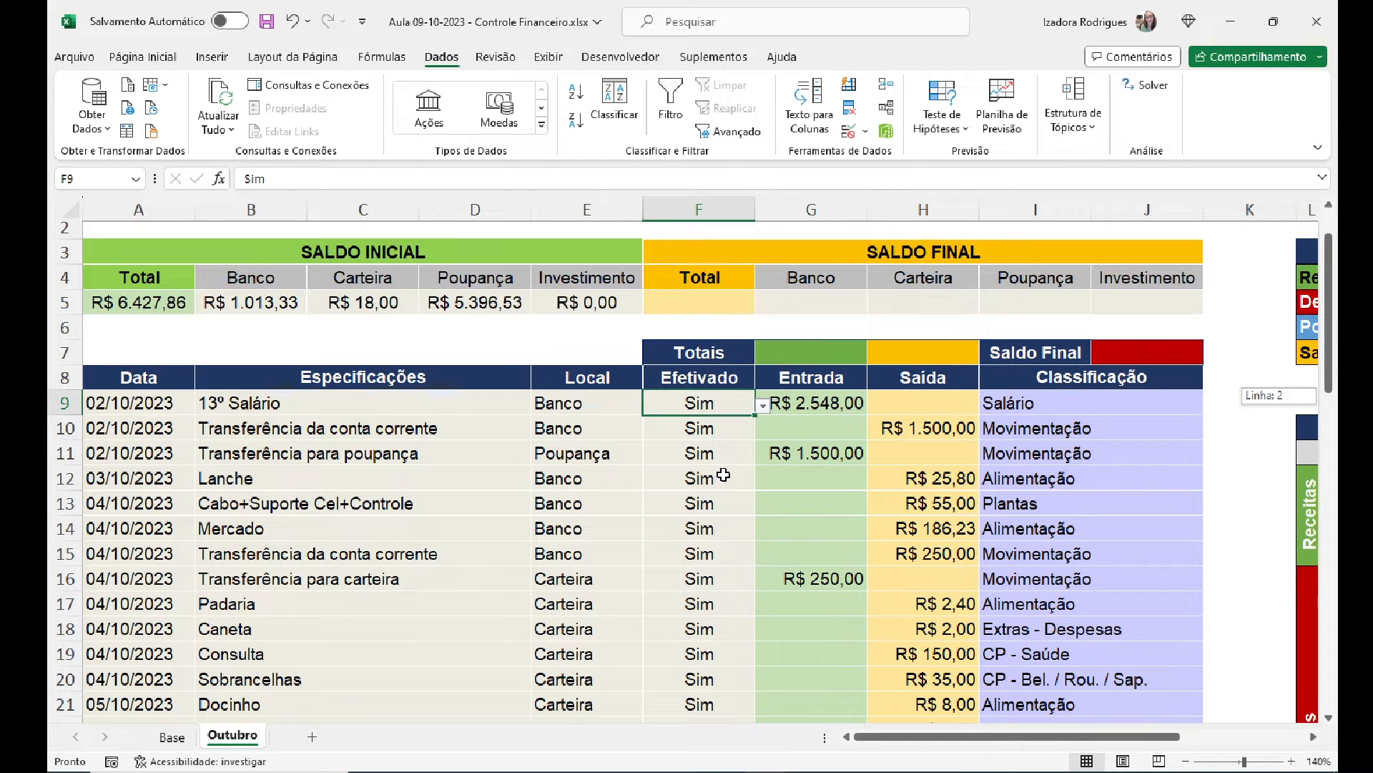
click(825, 409)
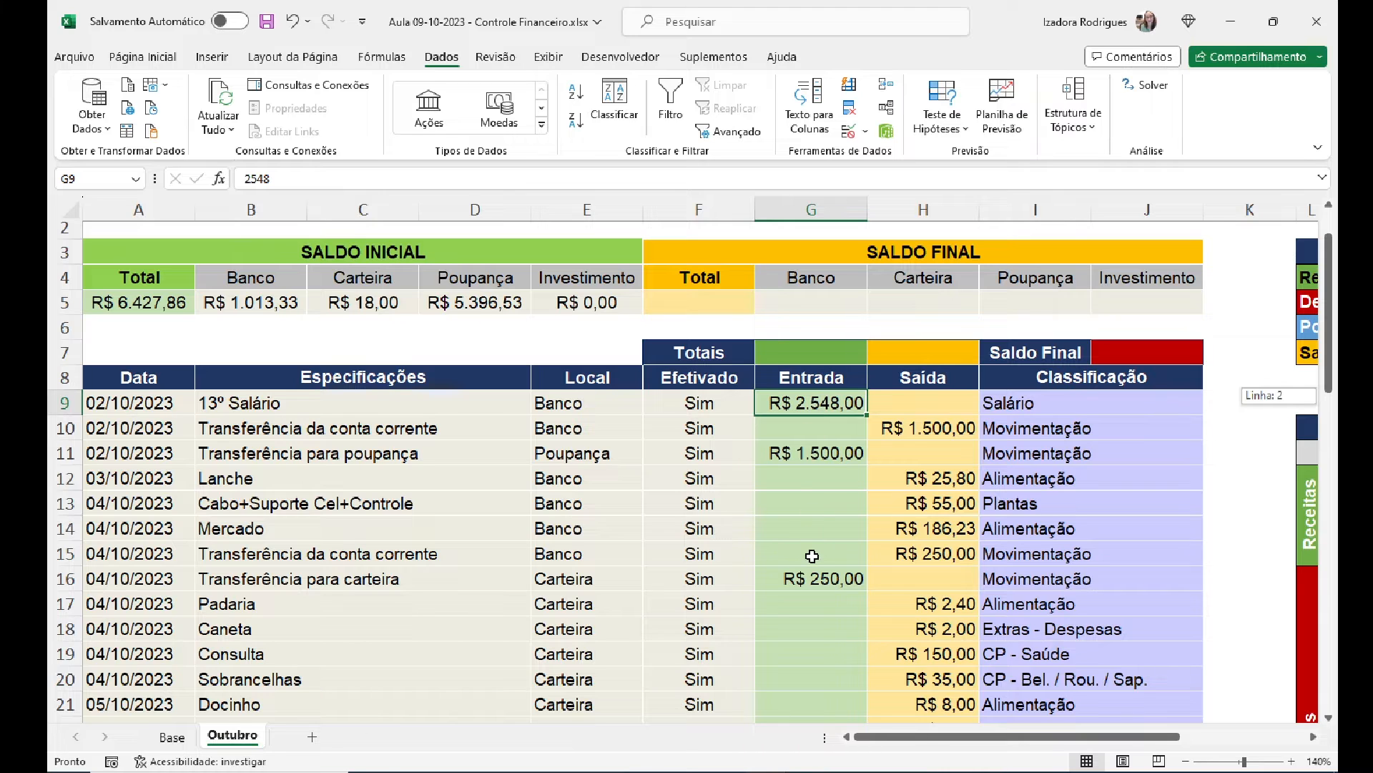
click(925, 401)
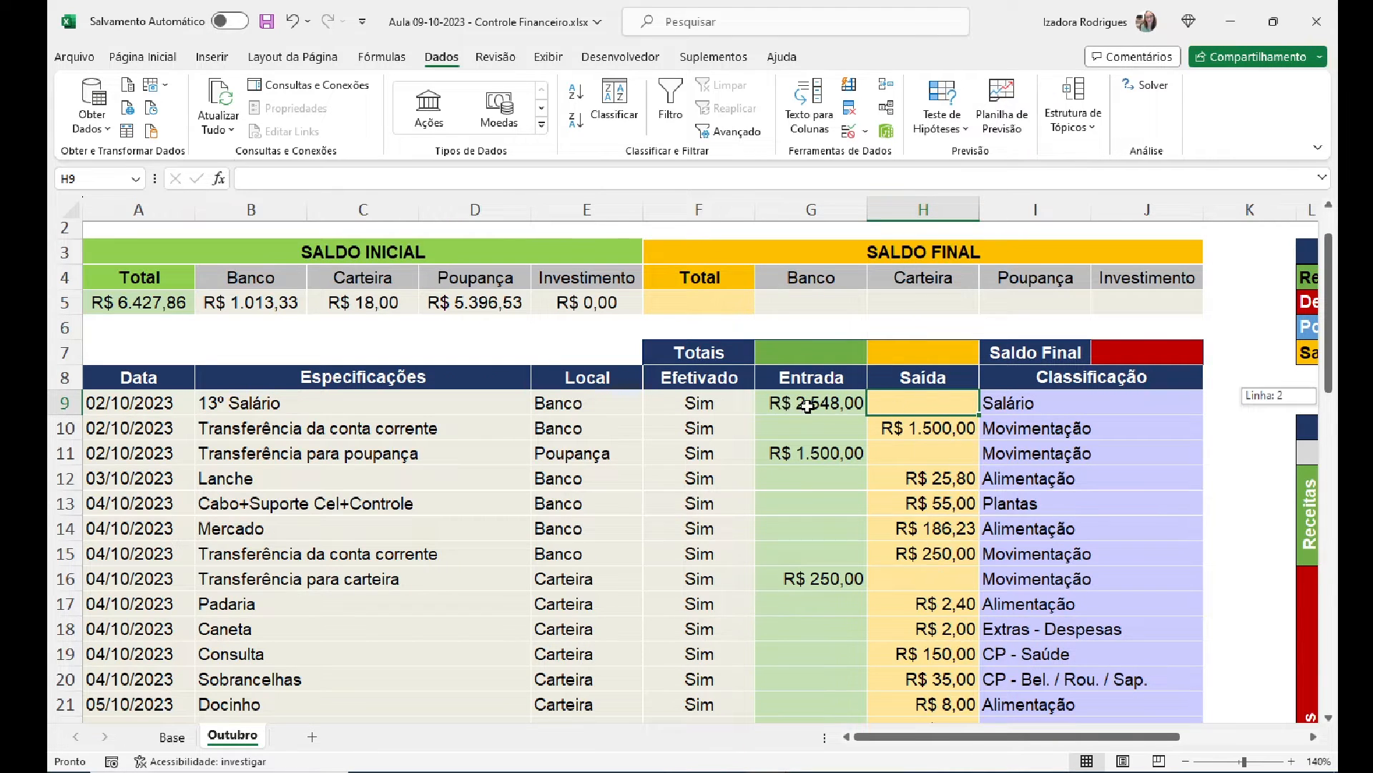
click(1035, 397)
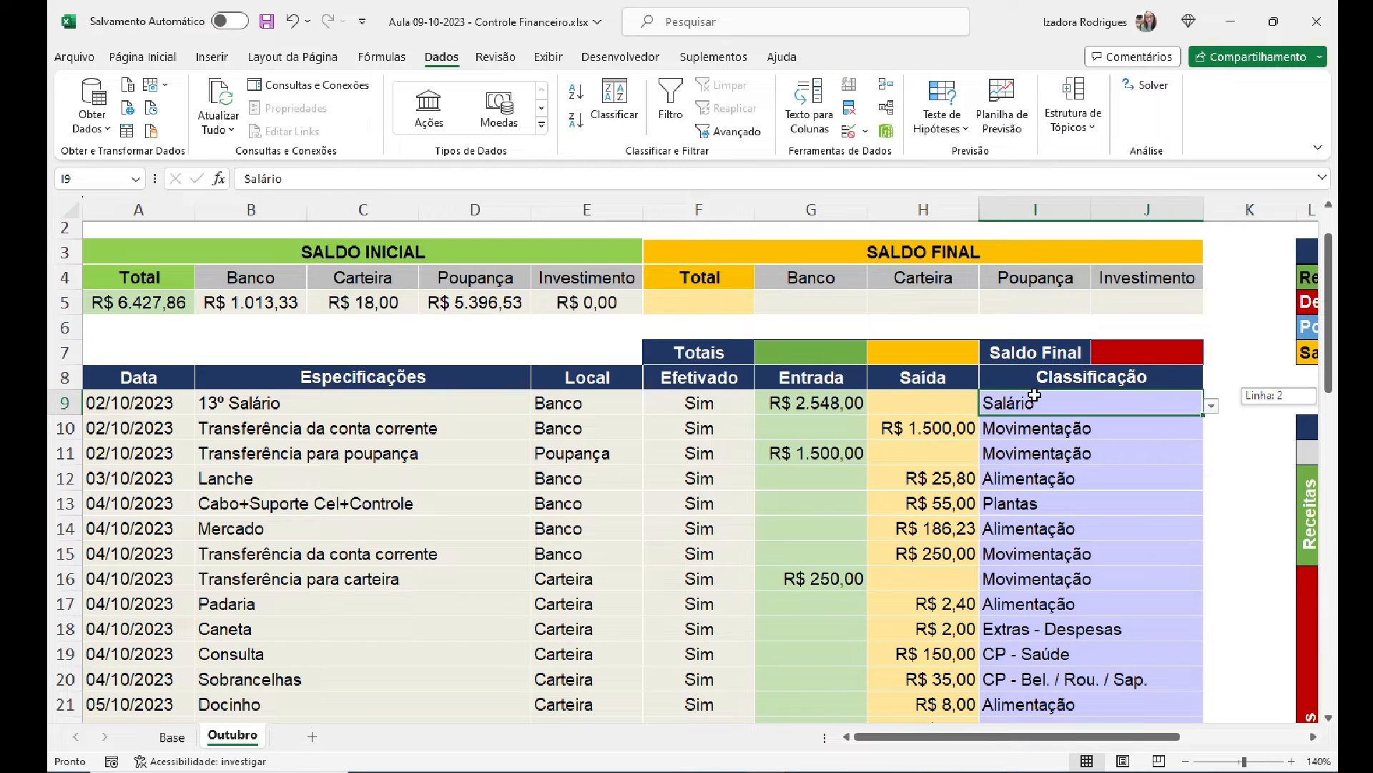
Step: Compare the 13º Salário entry in row 9 with the Saída and Entrada amounts of the savings transfer in rows 10 and 11
click(826, 401)
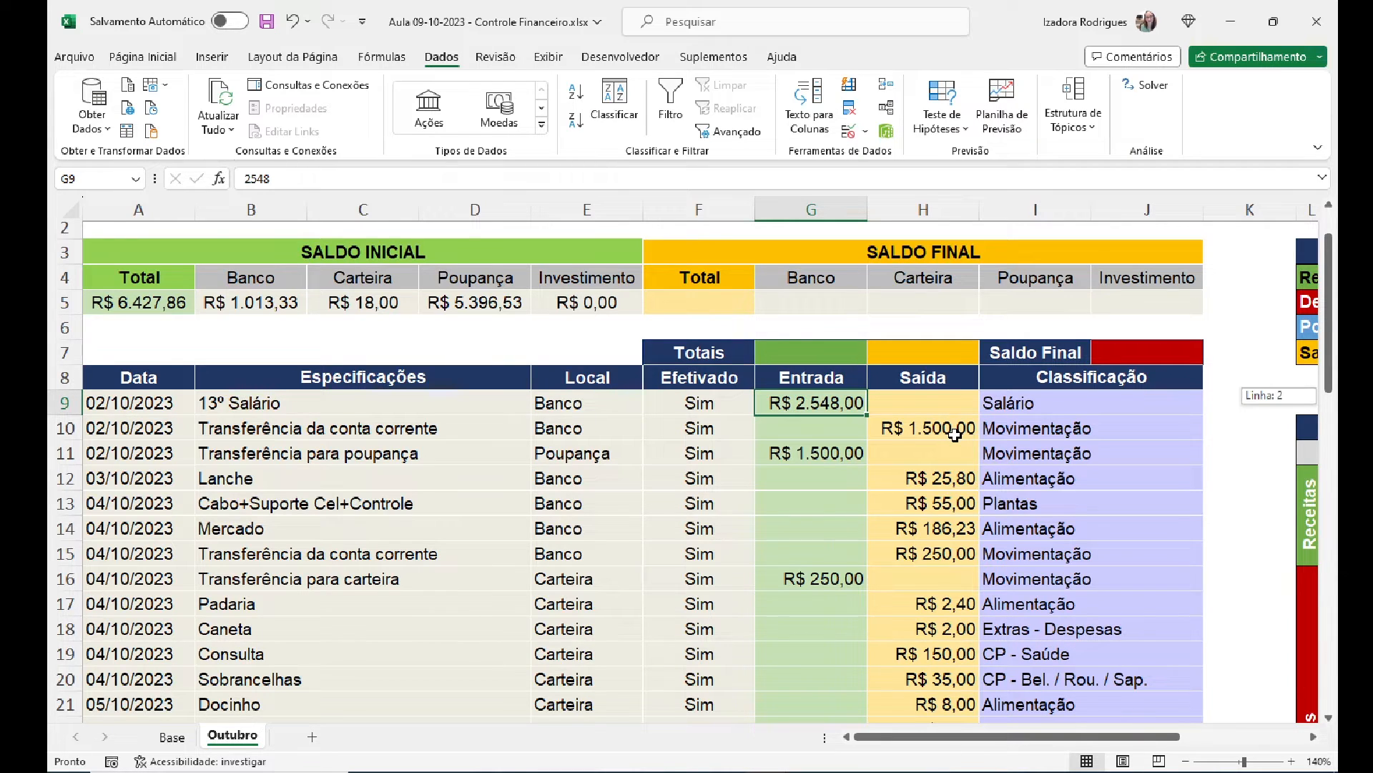
click(332, 403)
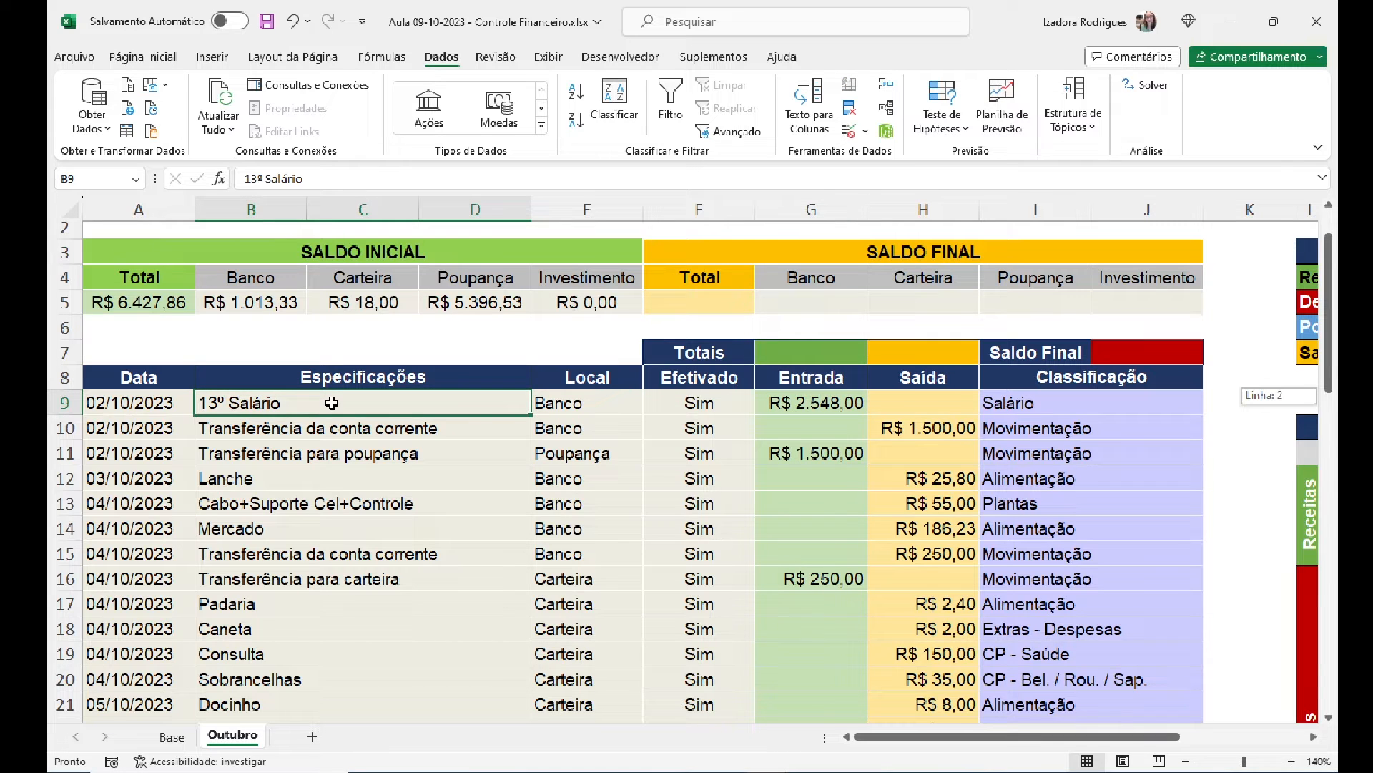
click(849, 407)
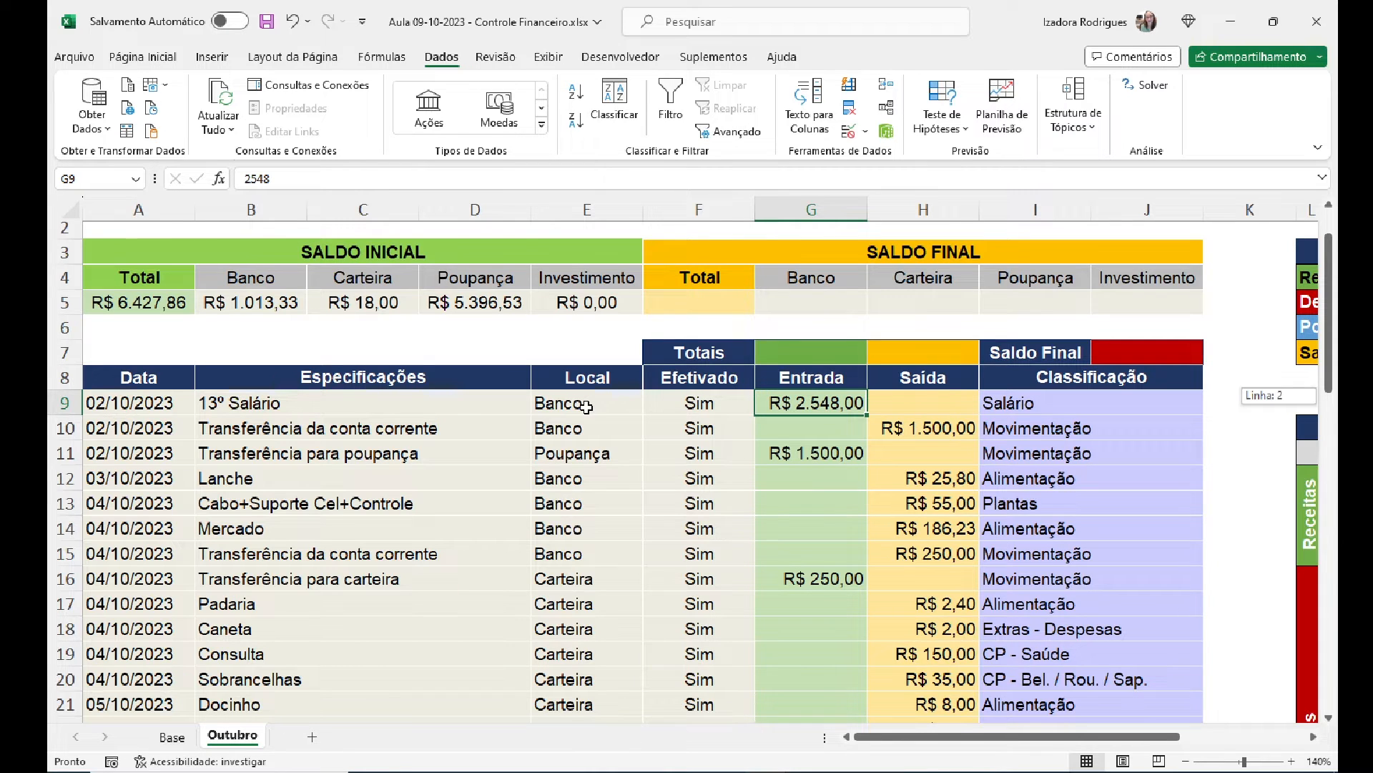
click(894, 433)
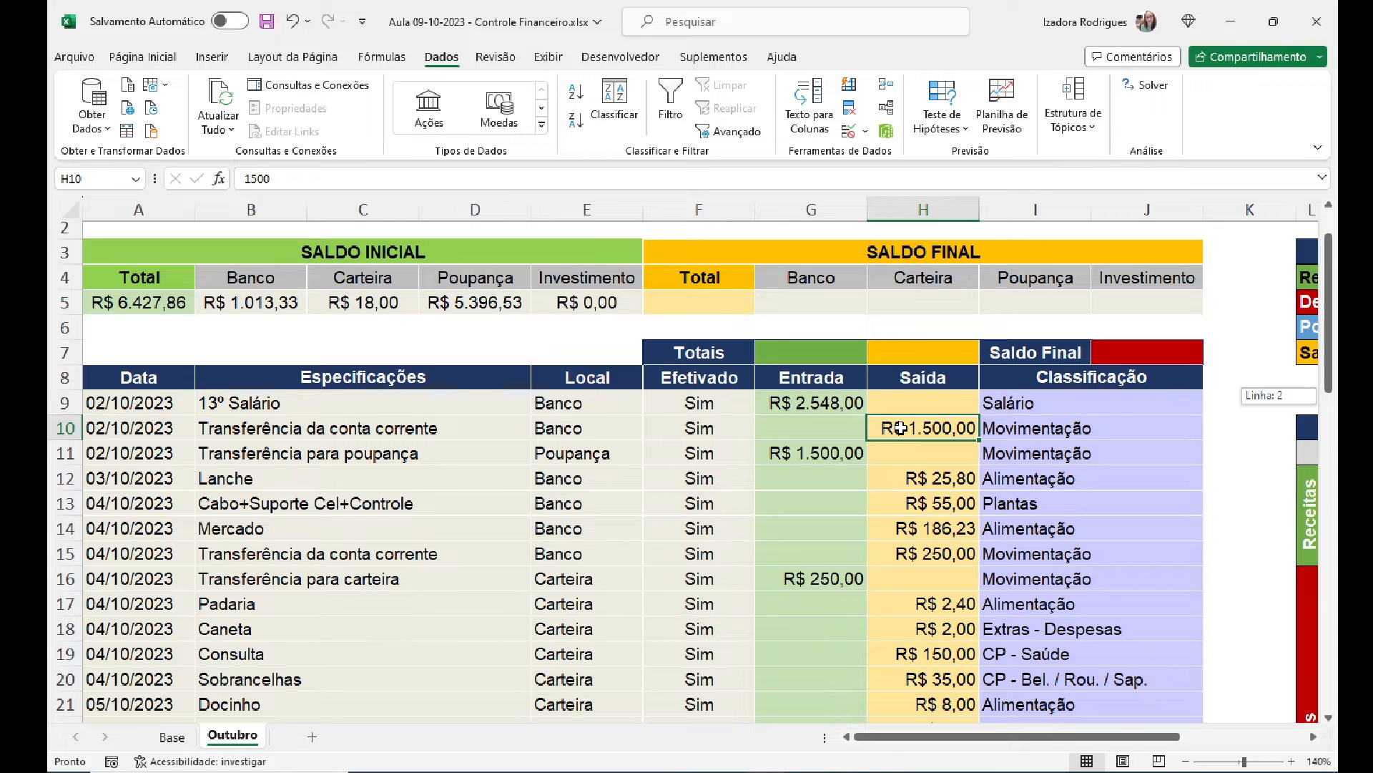
click(825, 455)
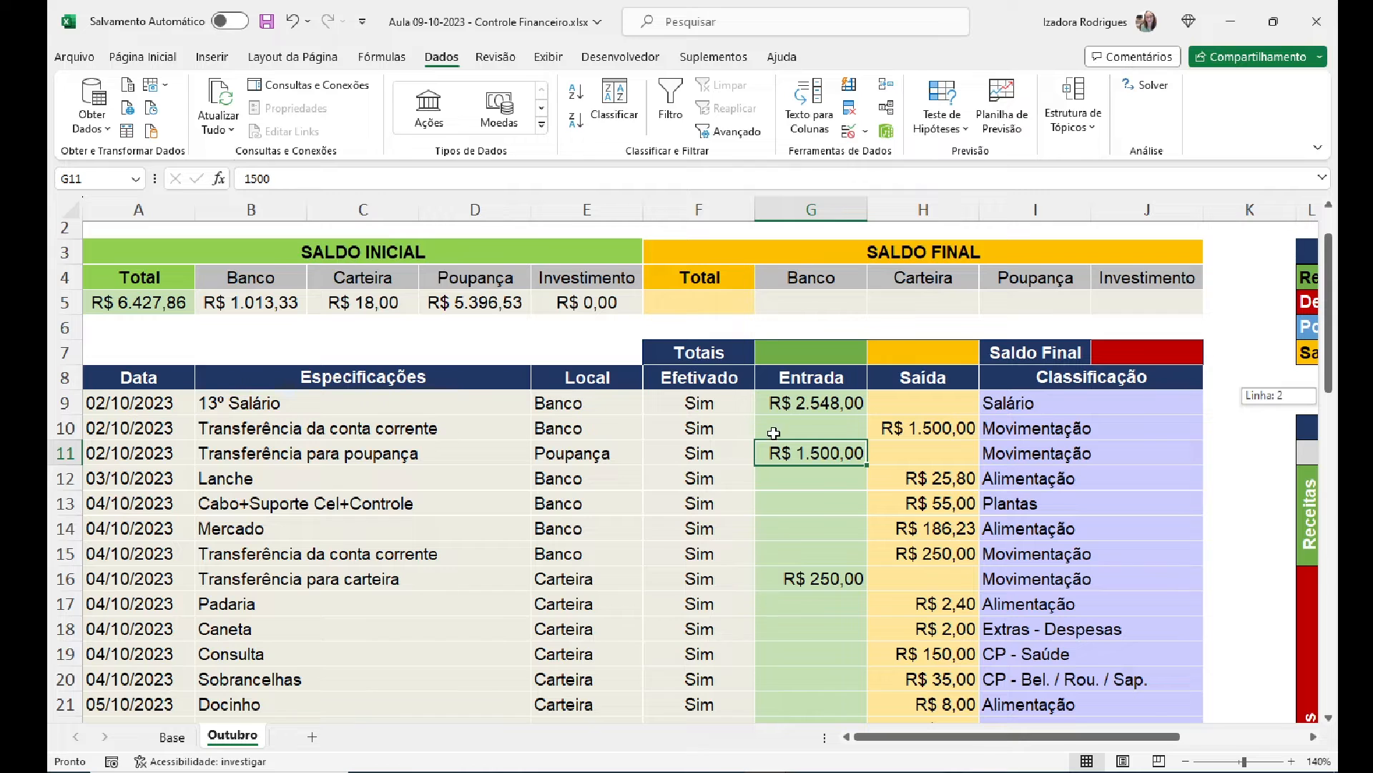
click(944, 429)
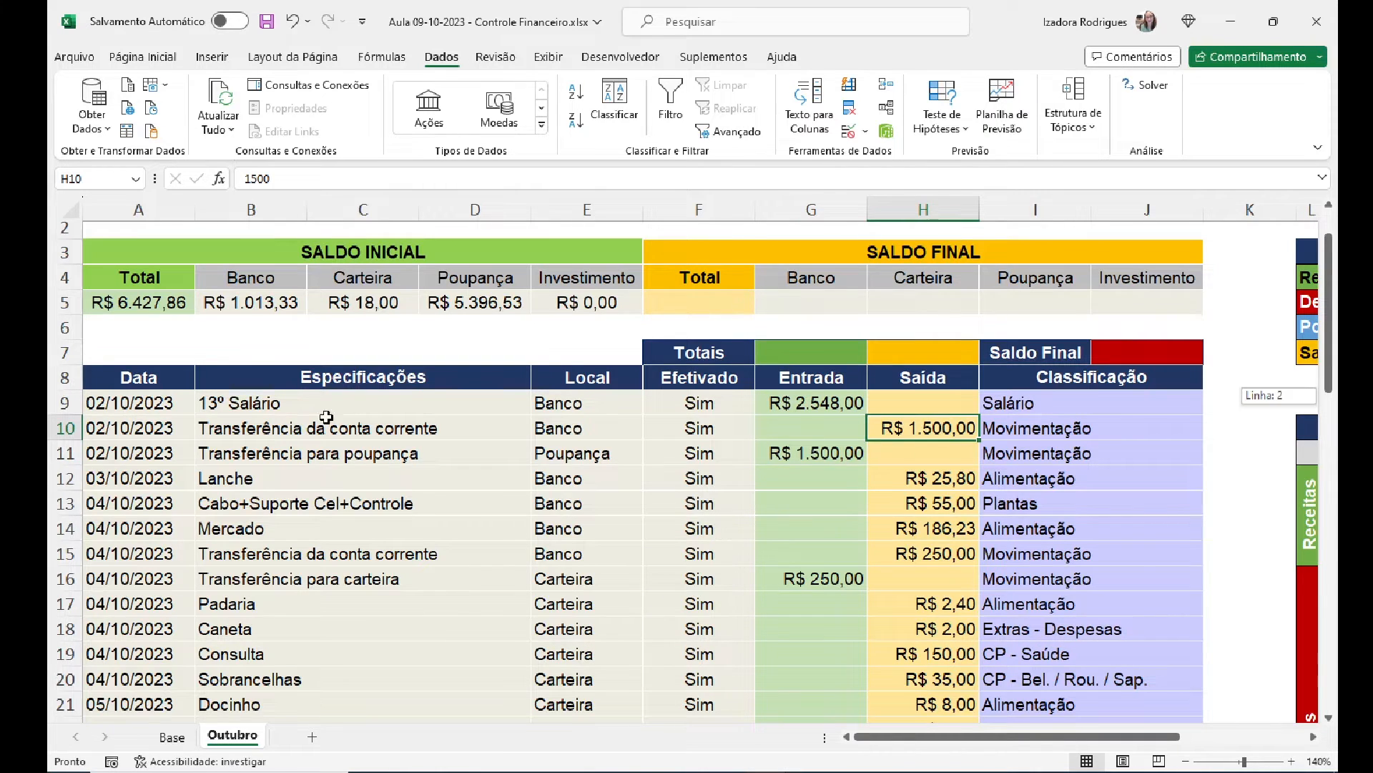
click(787, 454)
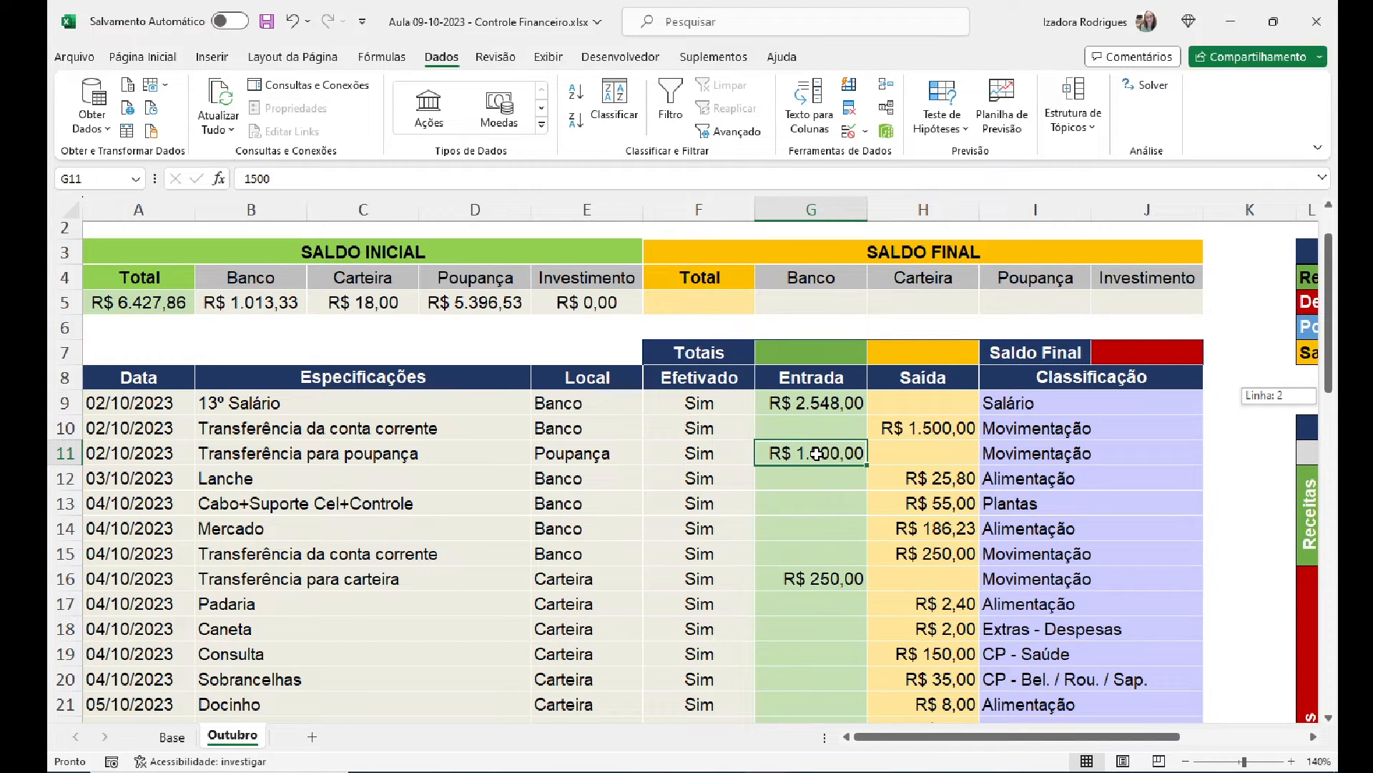
Step: Check the Classificação of the two savings transfer entries in I10 and I11
click(1010, 431)
drag(1011, 432, 1016, 449)
click(1019, 429)
click(1028, 446)
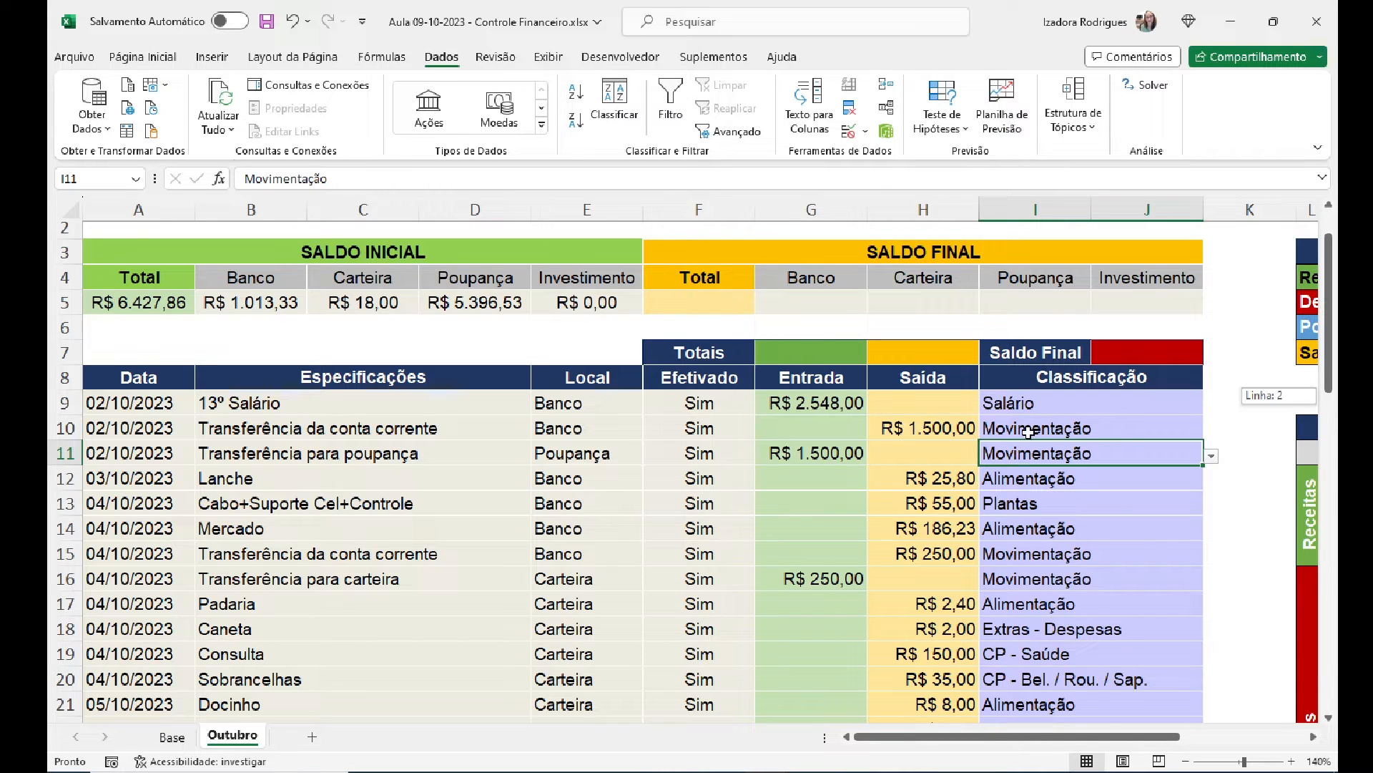
click(1028, 433)
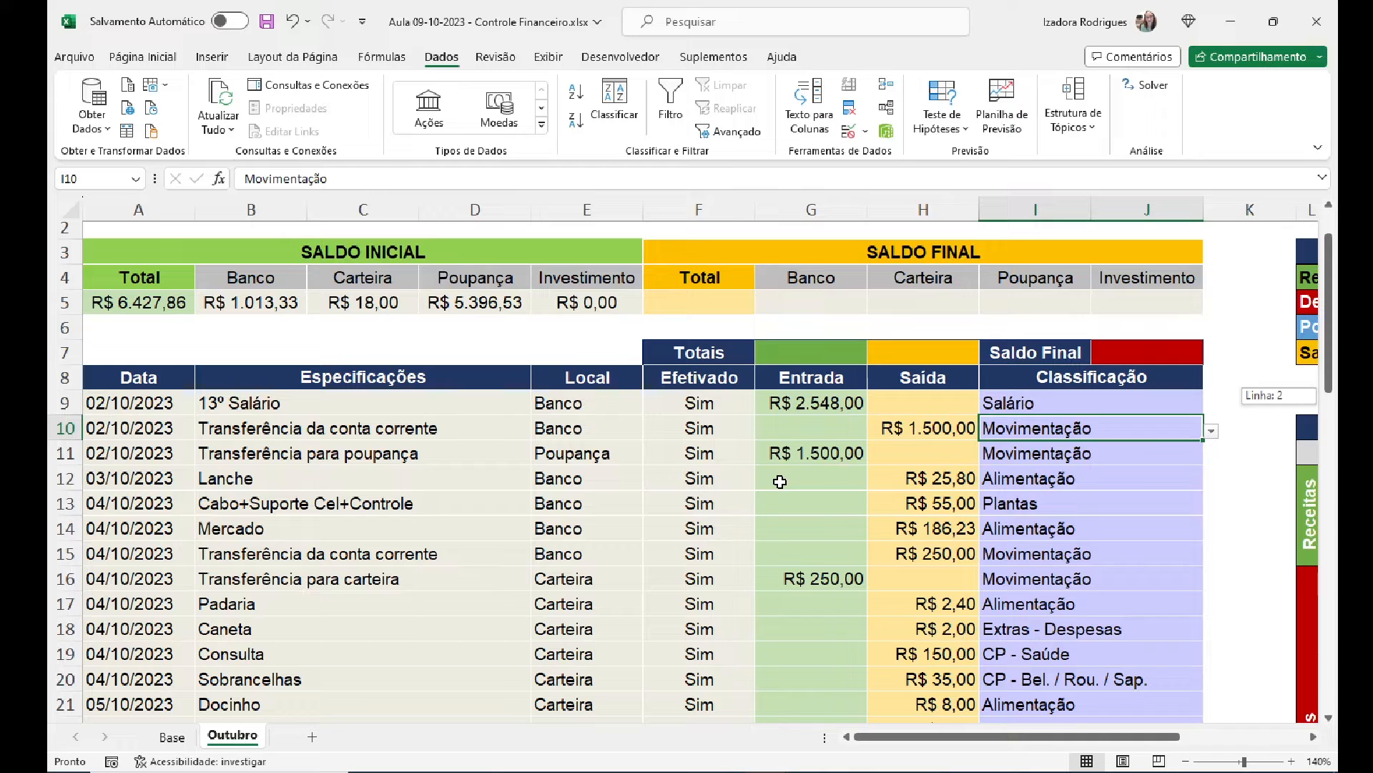
Step: Review the salary amount in G9 and the empty total cells for Entrada, Saída and Saldo Final in row 7
click(827, 405)
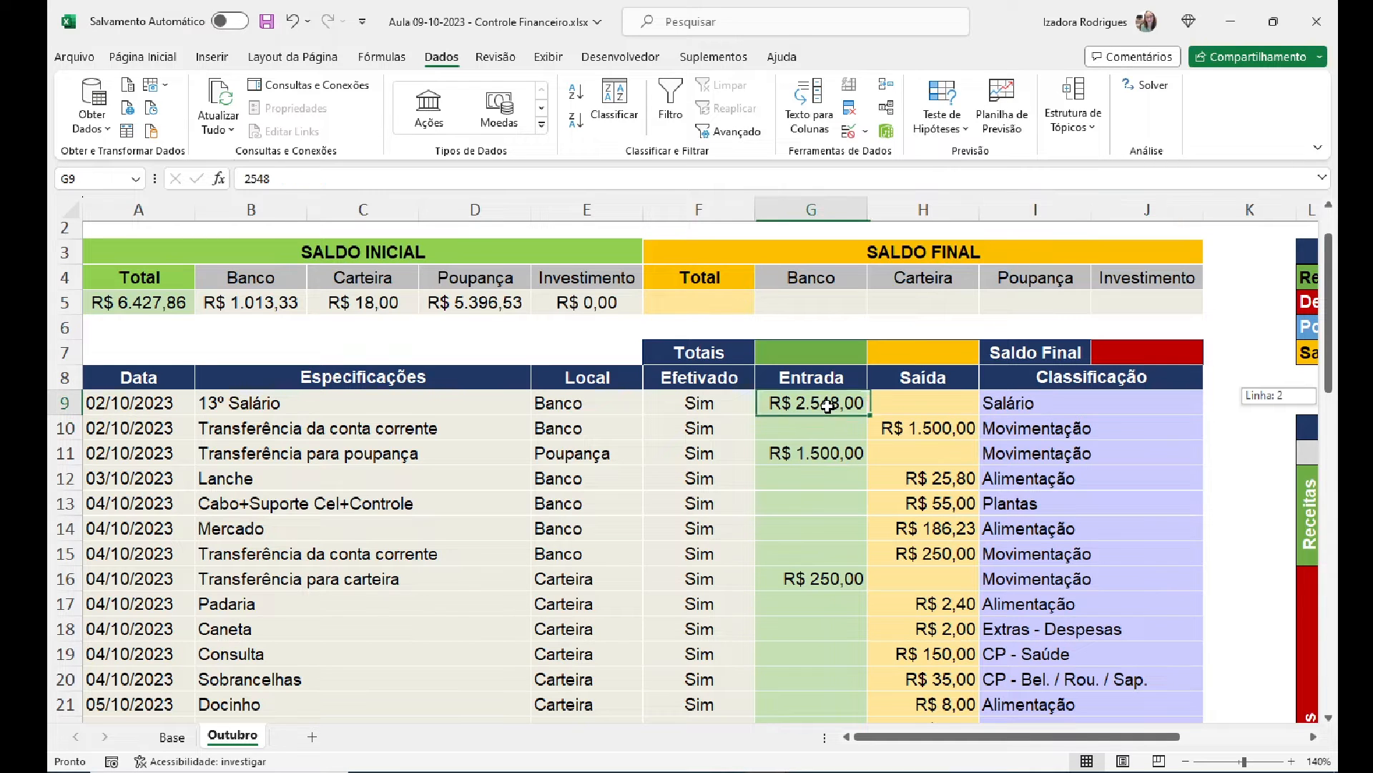
click(820, 353)
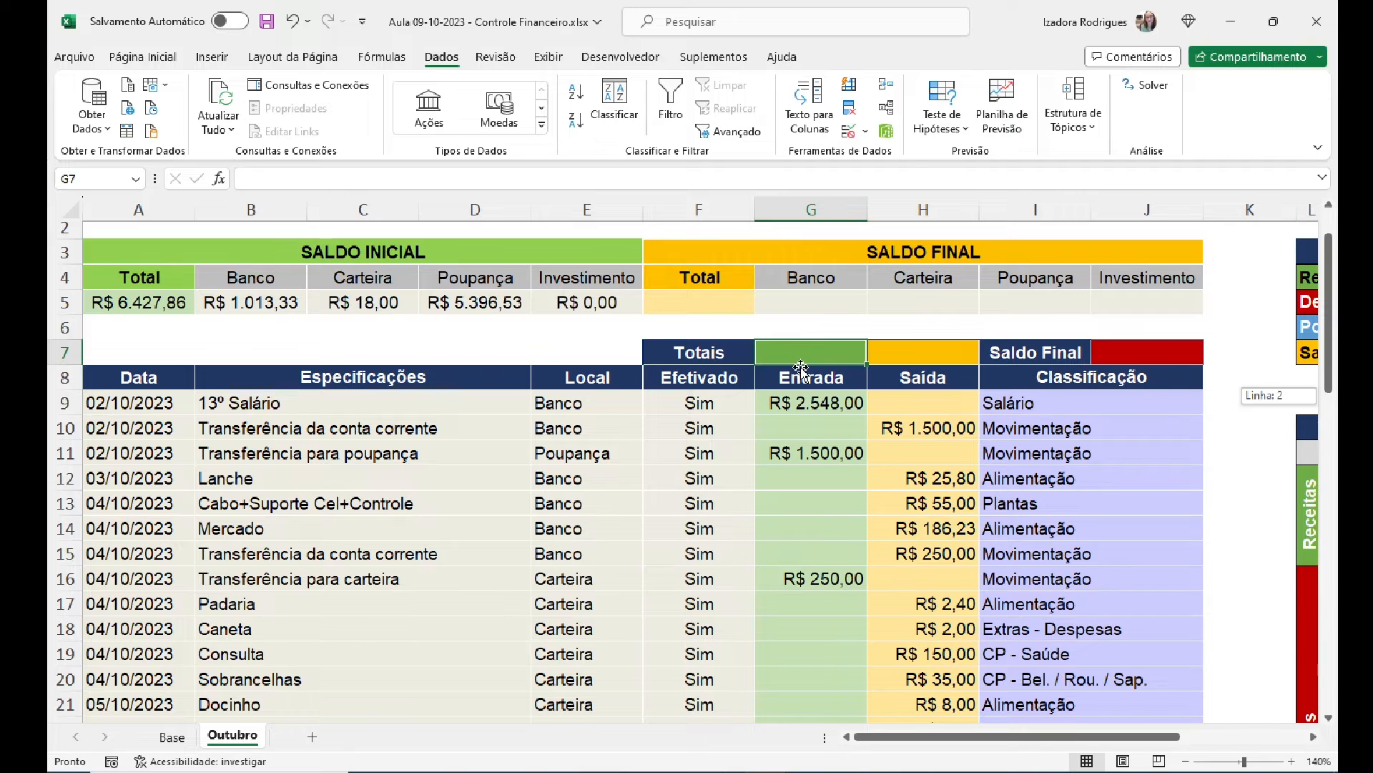
click(927, 354)
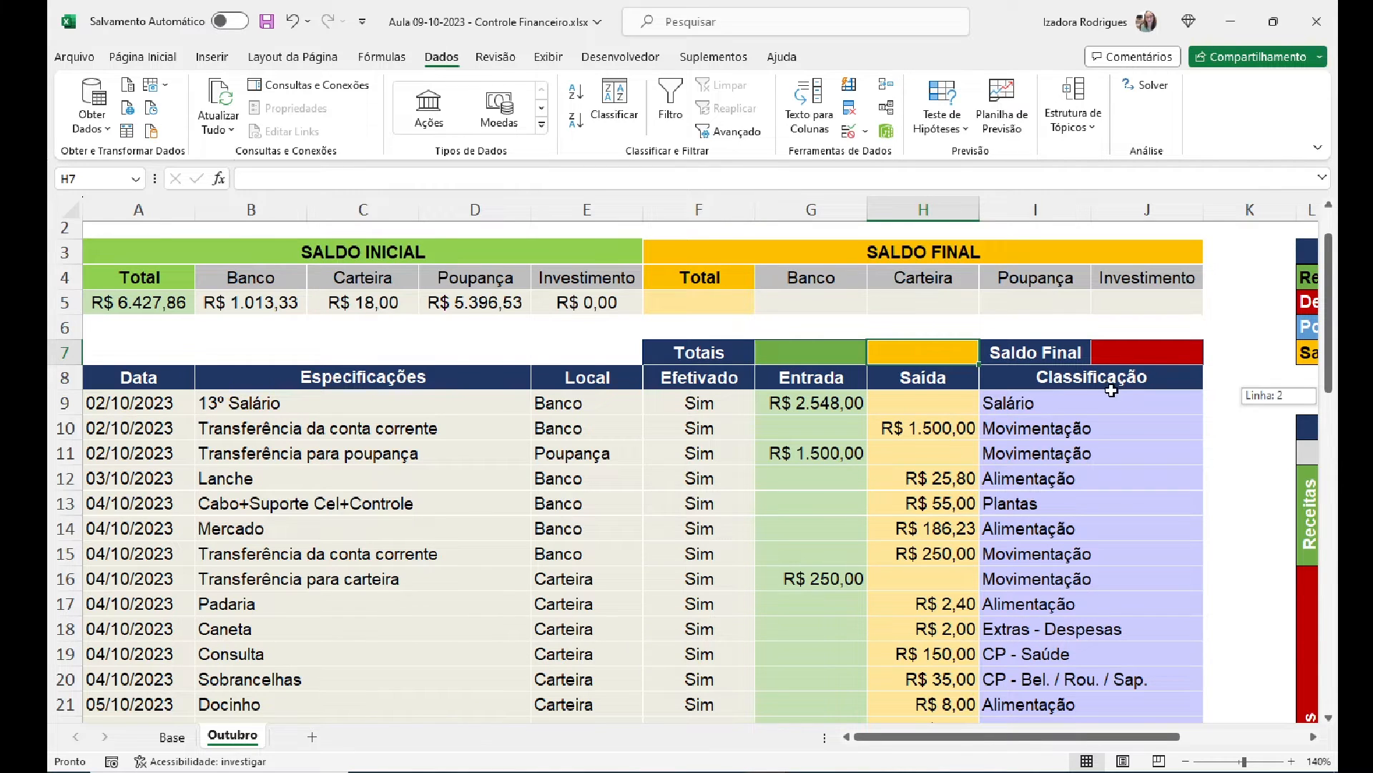
click(1144, 353)
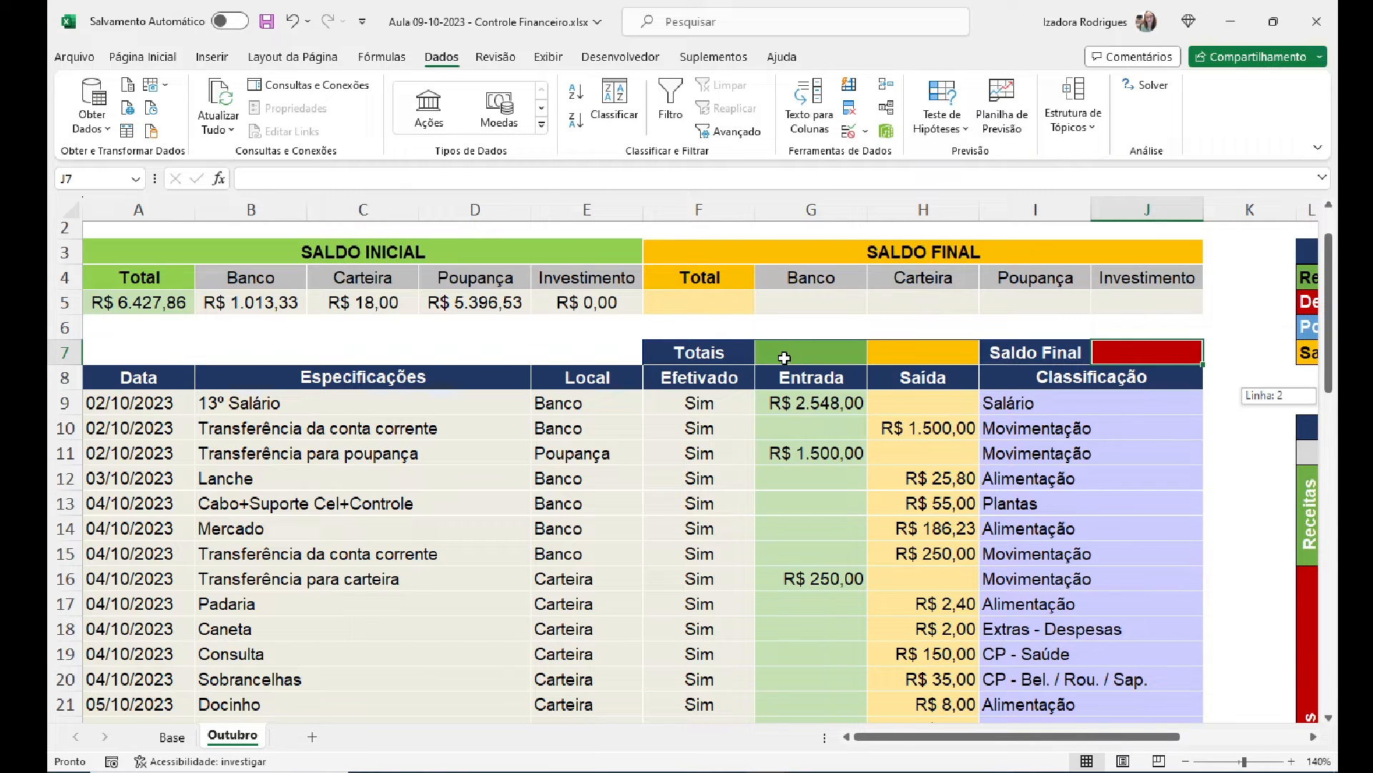
Step: Begin a SOMASE formula in the Entrada total cell G7 with I9:J24 as the criteria range, with the sheet zoomed to 160%
click(785, 358)
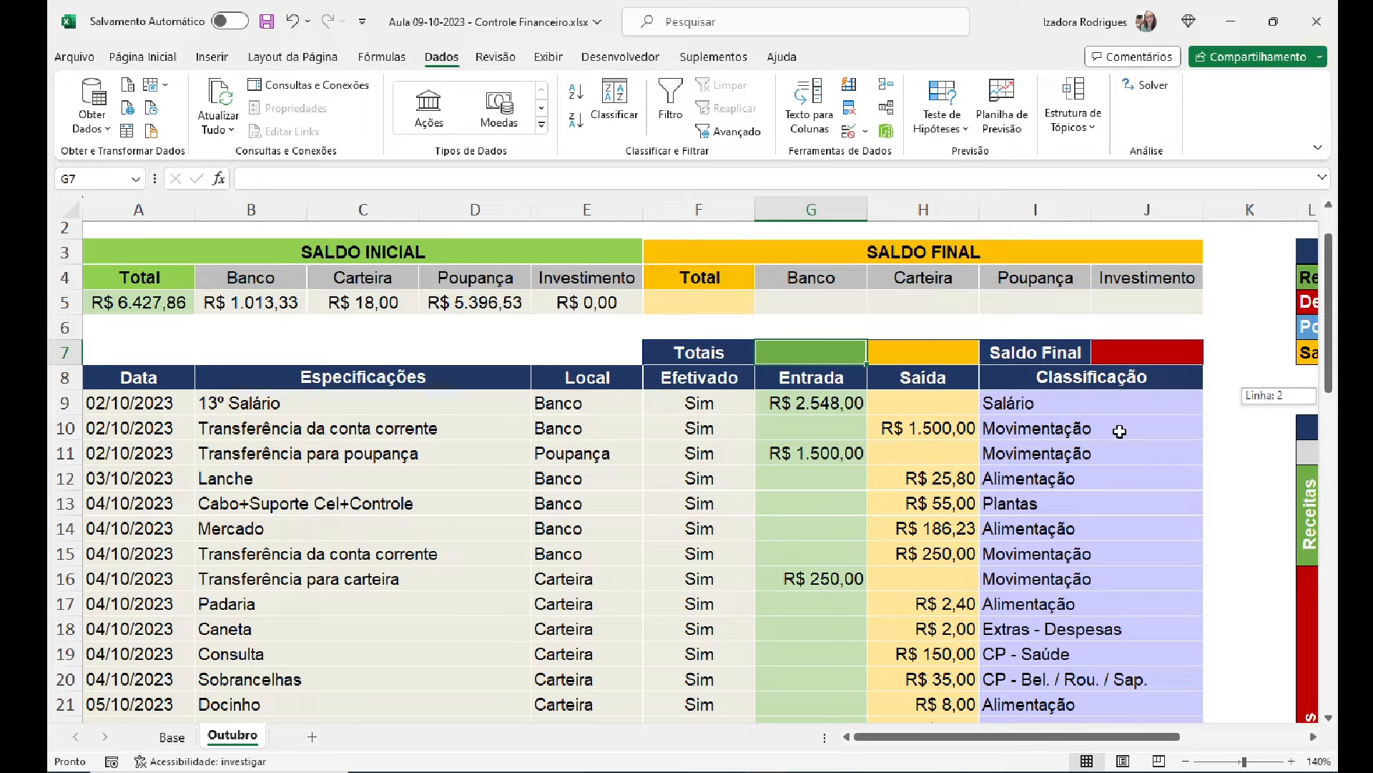
click(1294, 762)
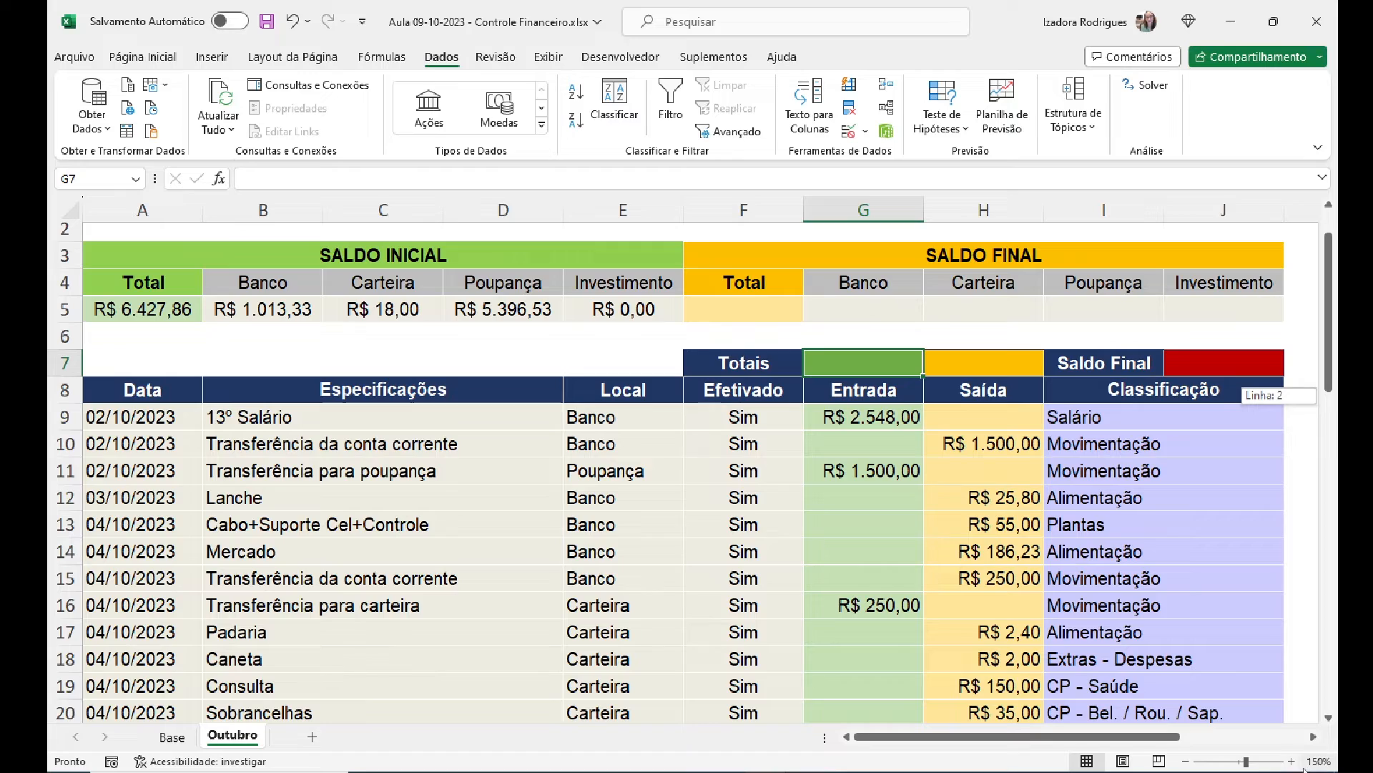
click(1293, 762)
drag(1330, 360, 1330, 373)
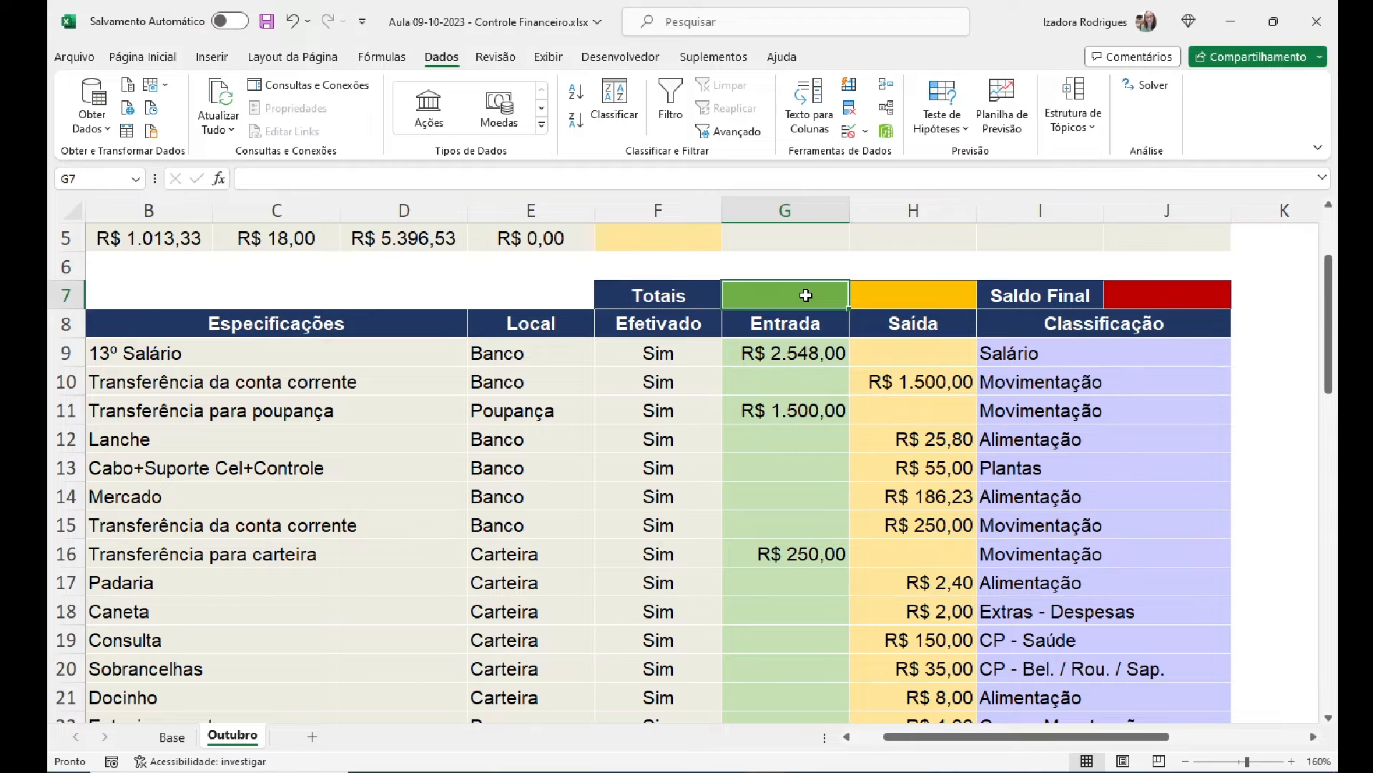
text(=soma)
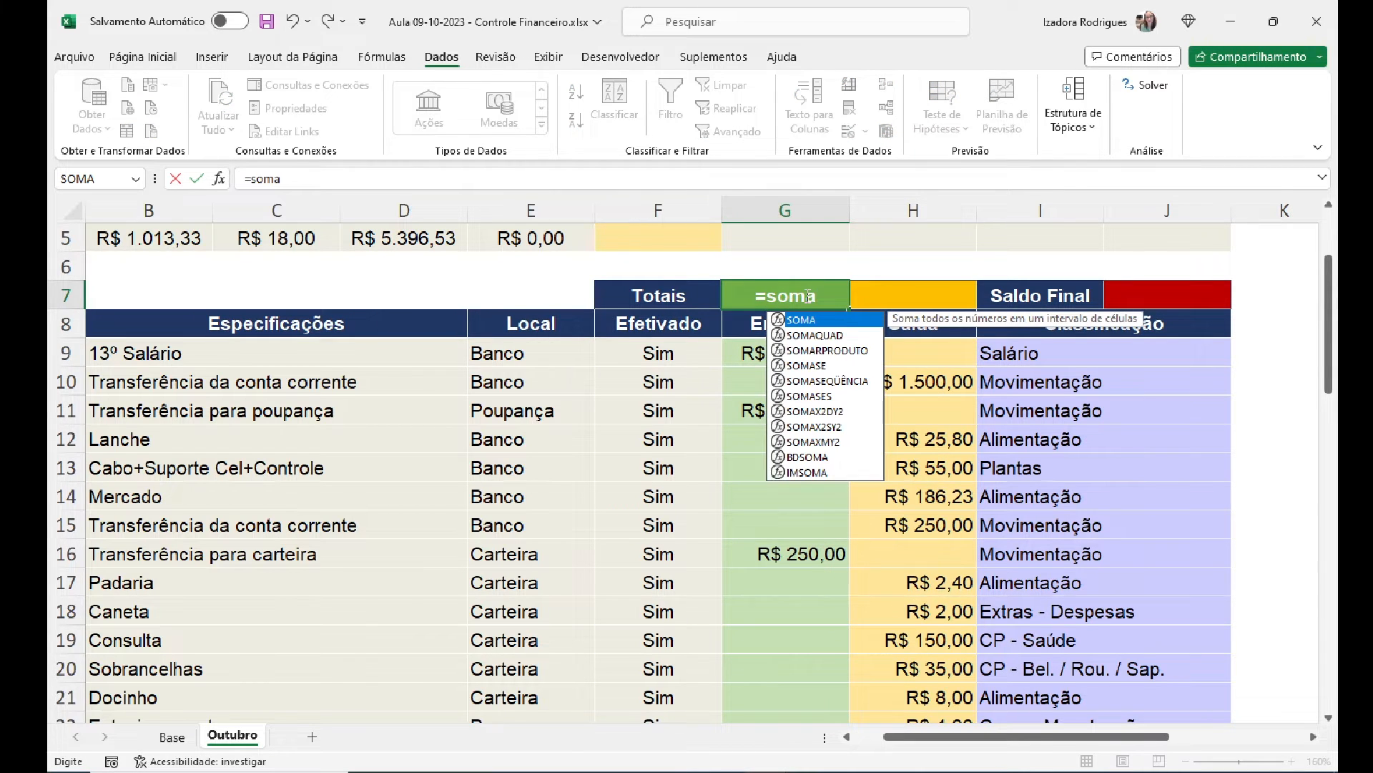
text(se)
key(Tab)
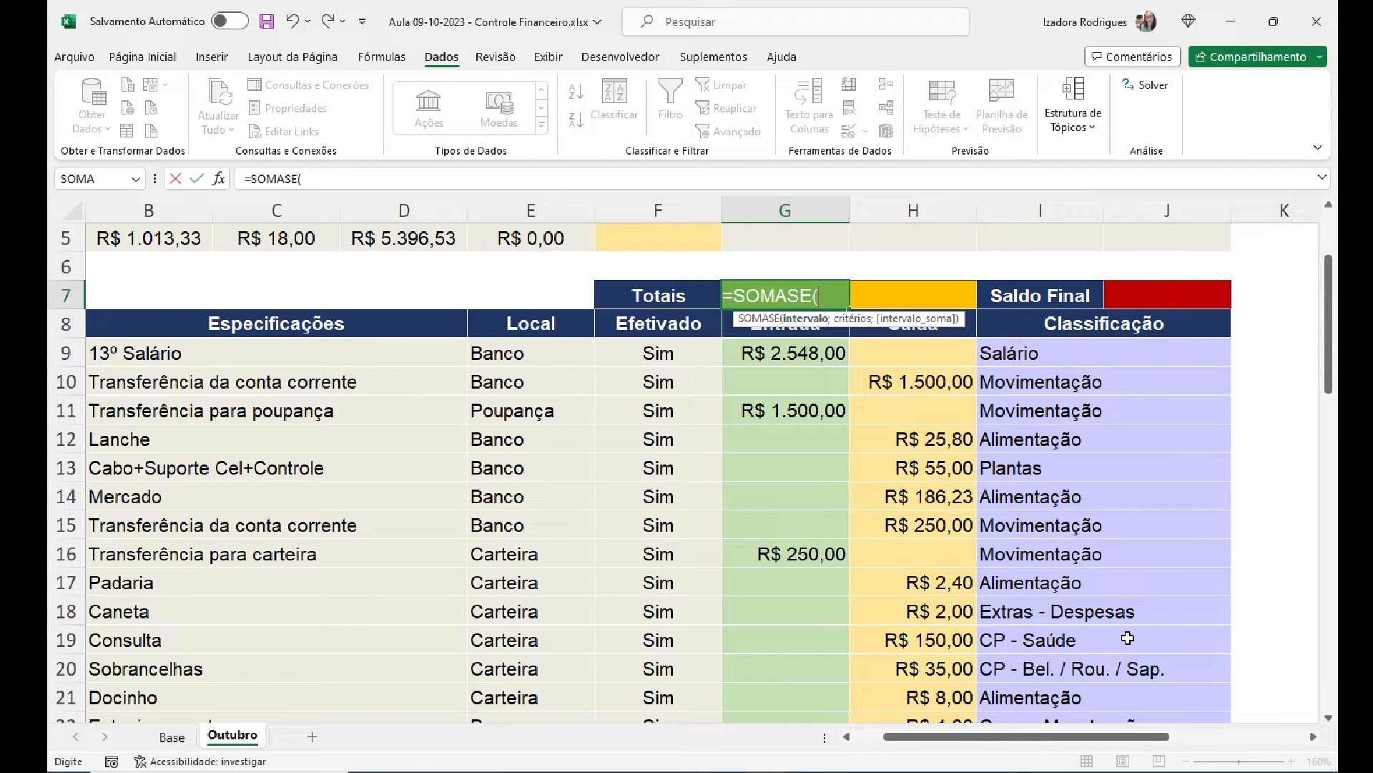
click(1145, 351)
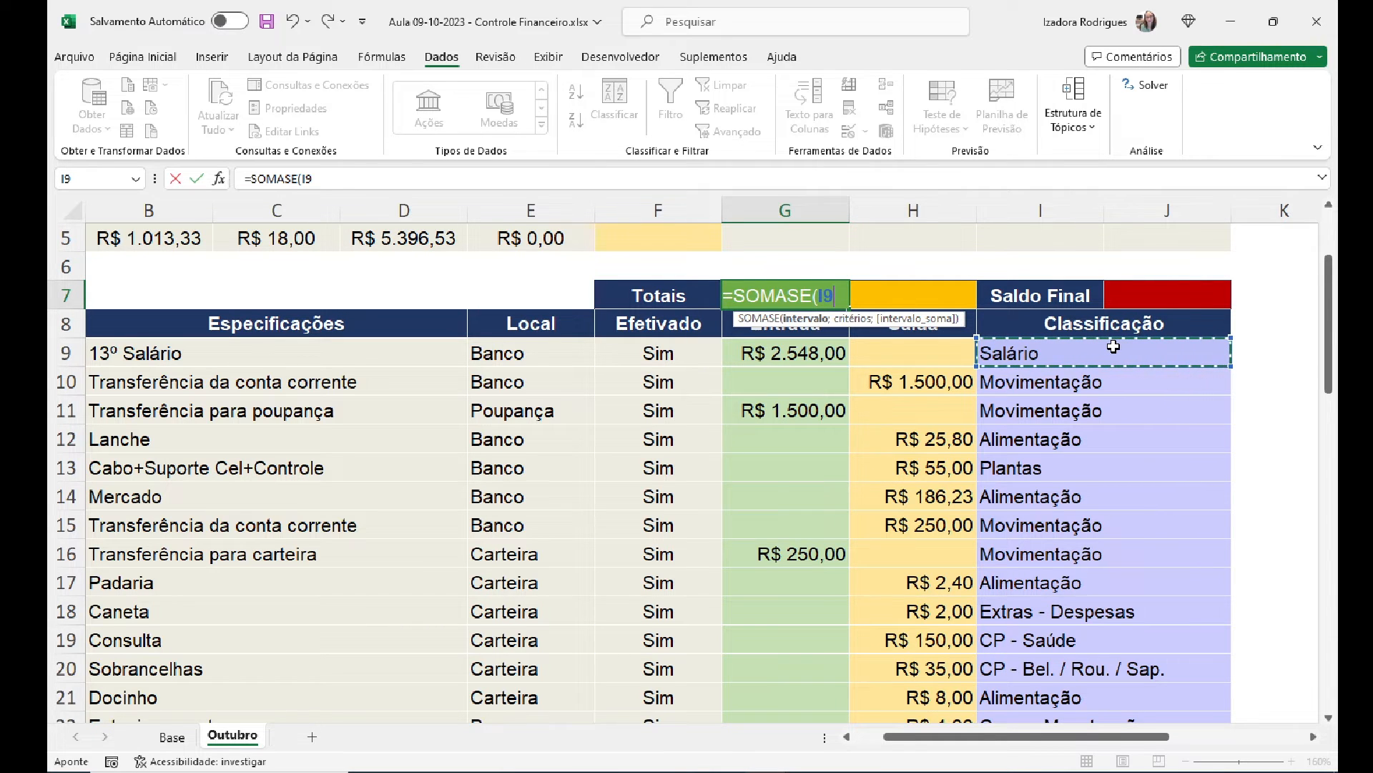
key(ctrl+shift+Down)
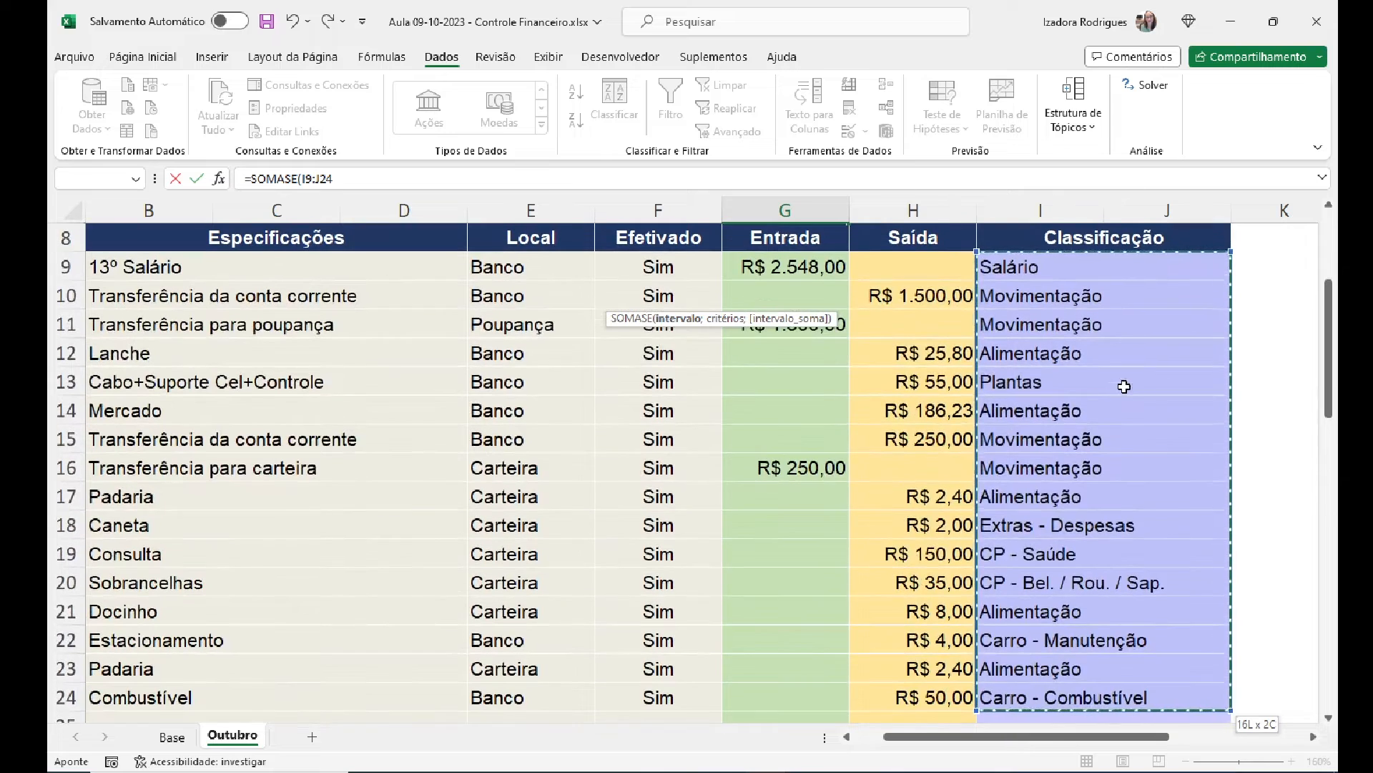
drag(1326, 329, 1327, 286)
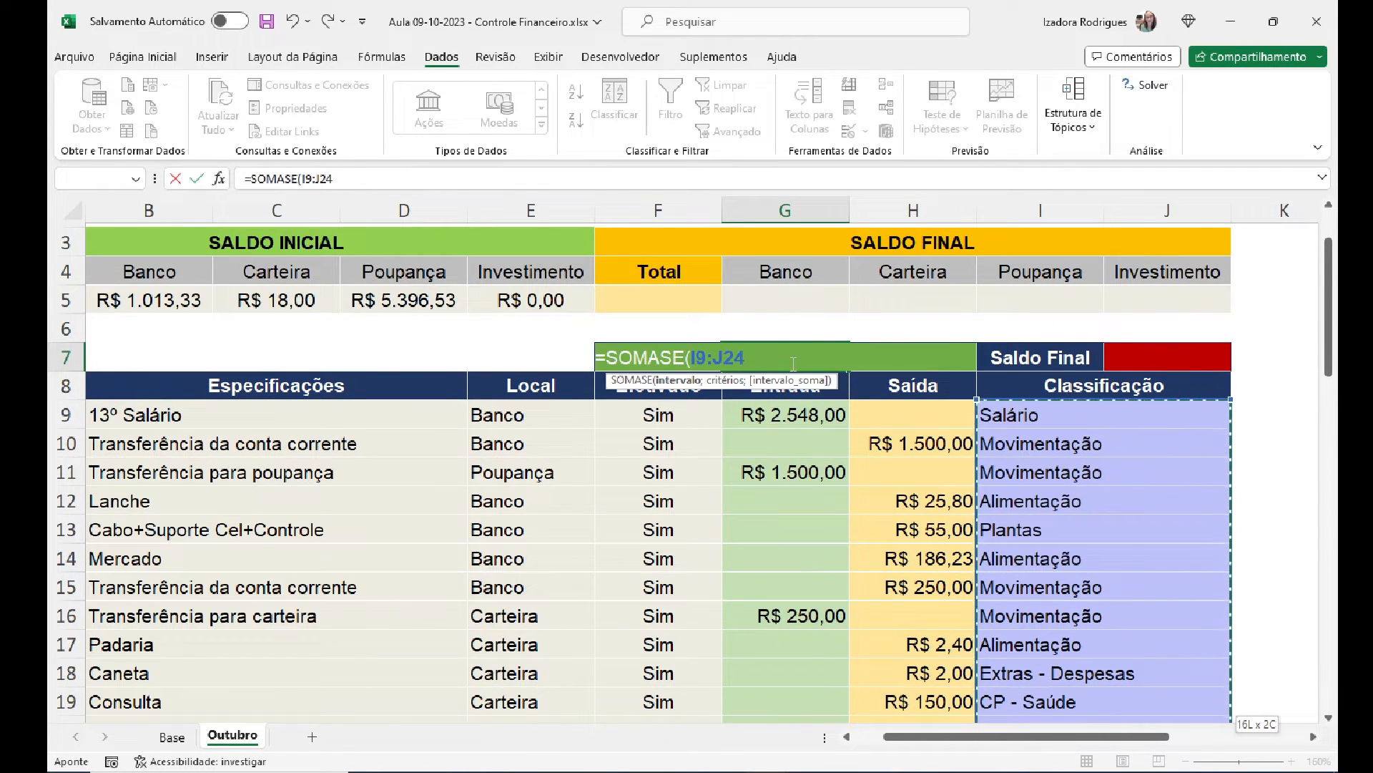
Step: Add "<>Movimentação" as the criterion of the SOMASE formula in G7
text(;)
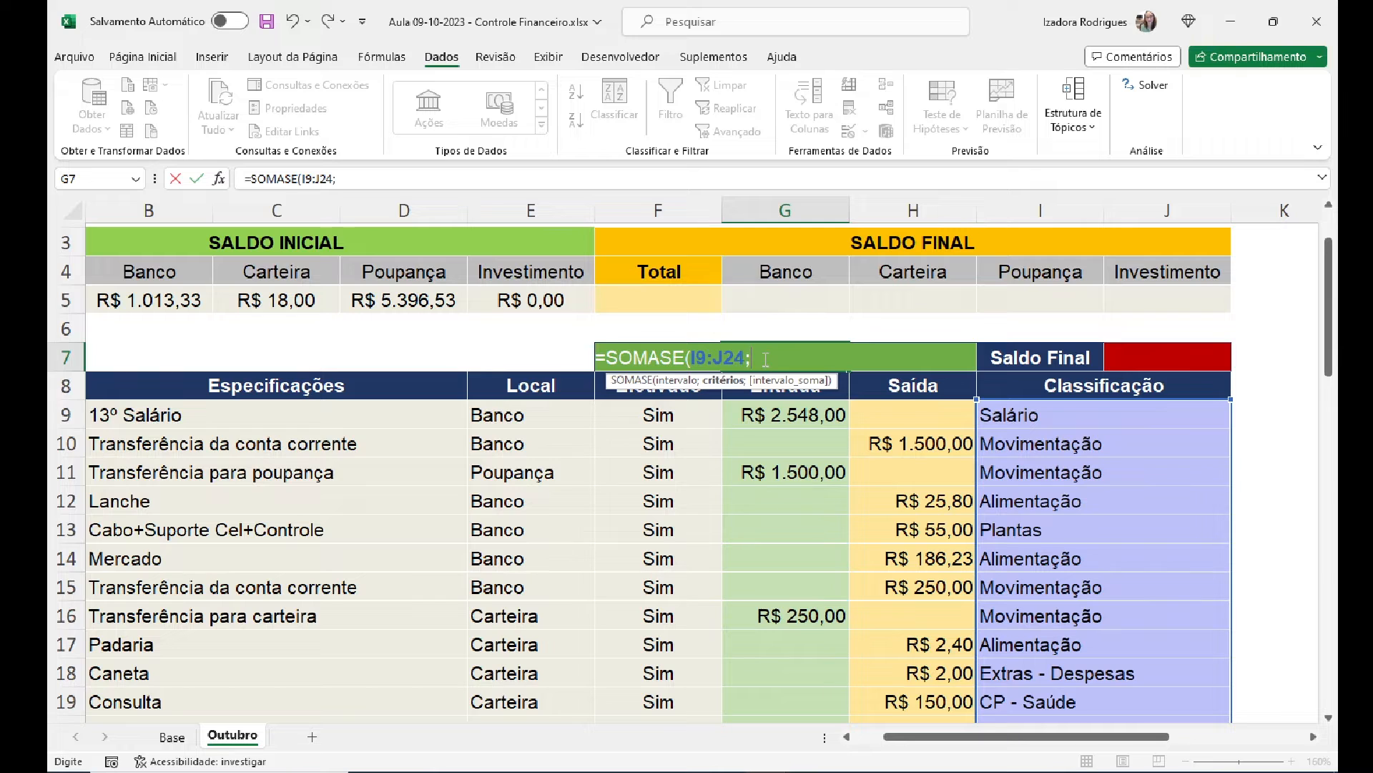
text("<>)
text(Moviem)
key(BackSpace)
key(BackSpace)
text(mentação)
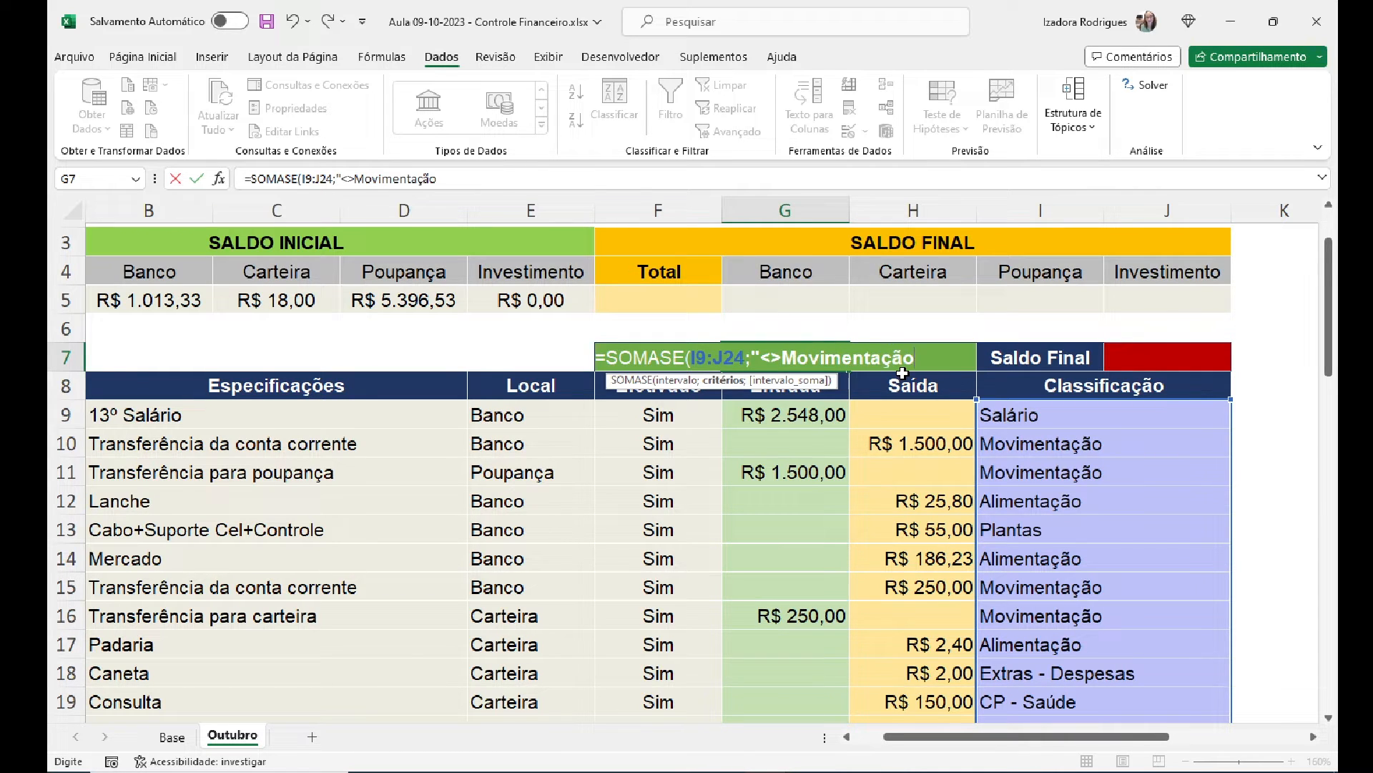
text(";)
Step: Complete the SOMASE formula in G7 with G9:G24 as the sum range
click(811, 418)
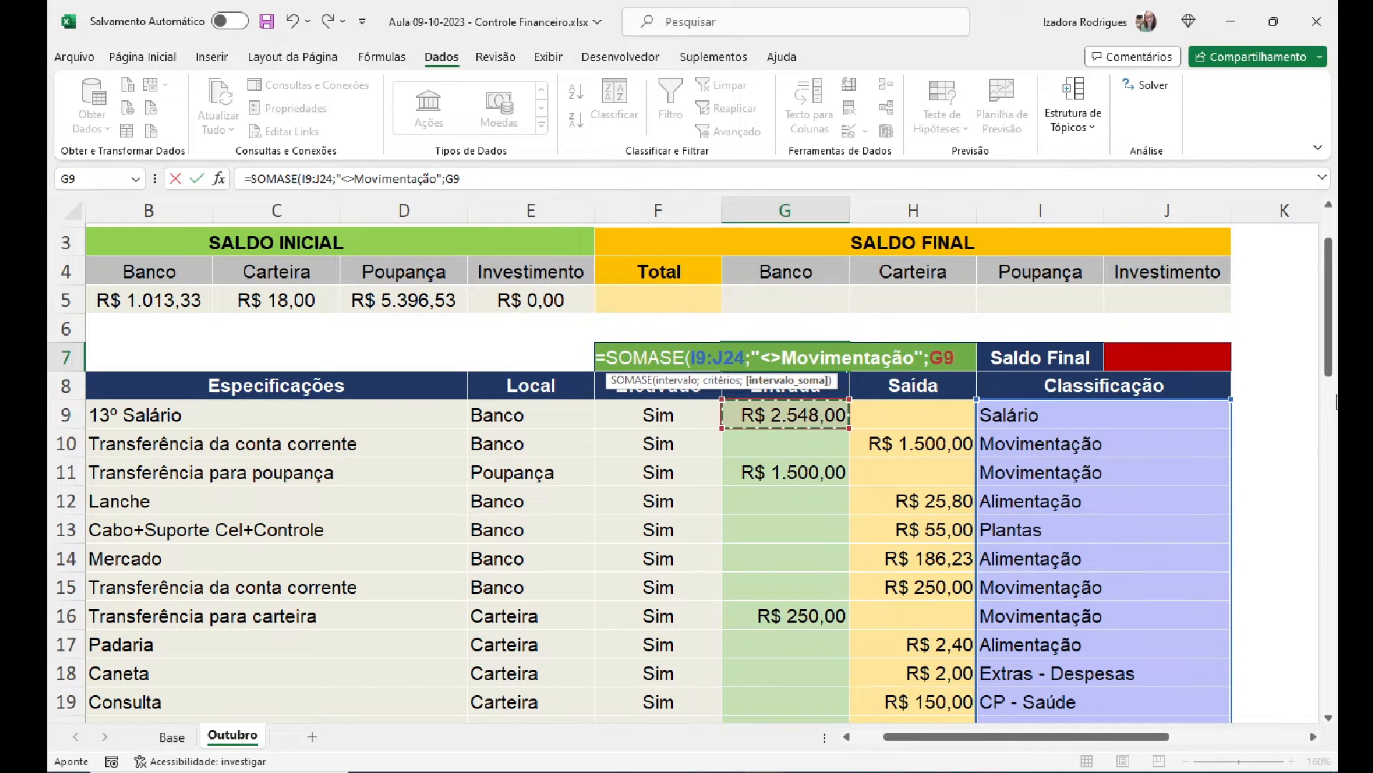
drag(1327, 330, 1328, 402)
shift+click(789, 619)
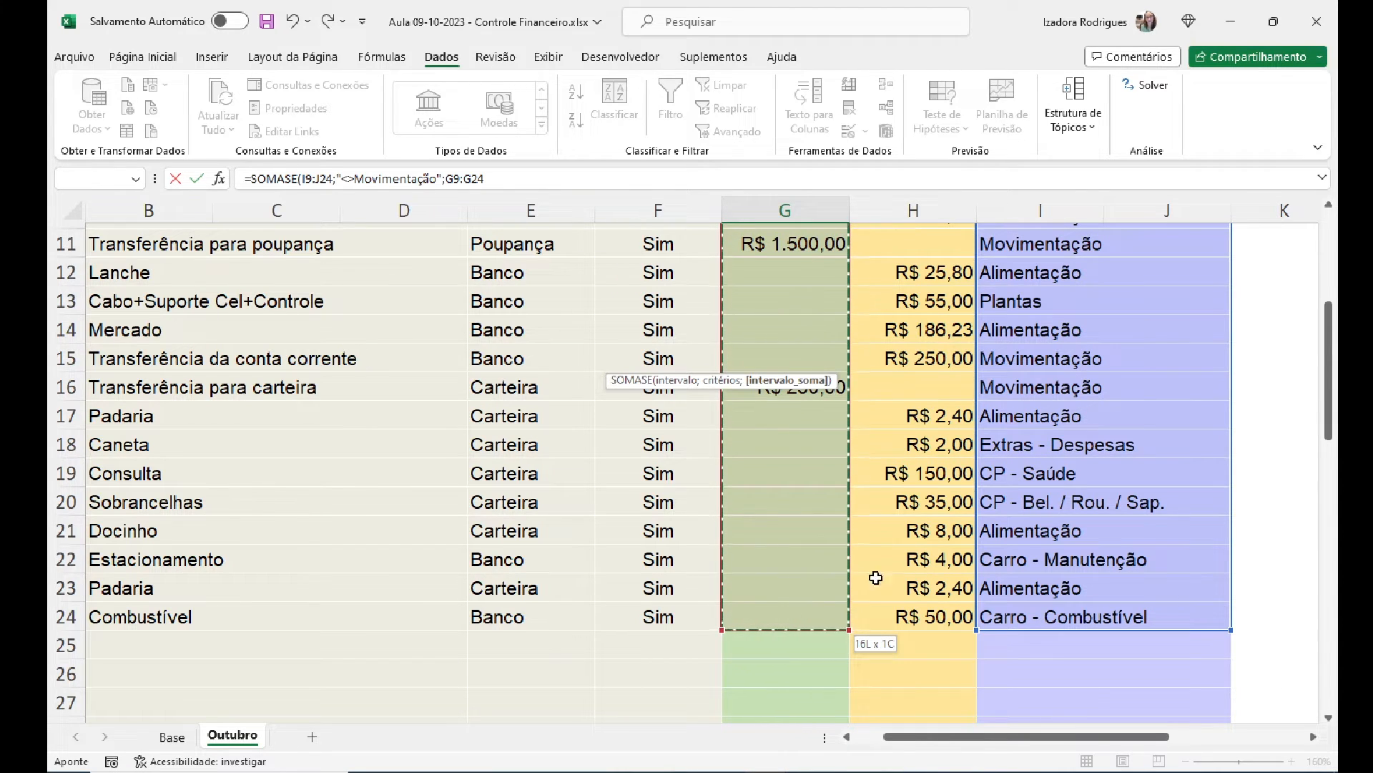
drag(1329, 314, 1334, 263)
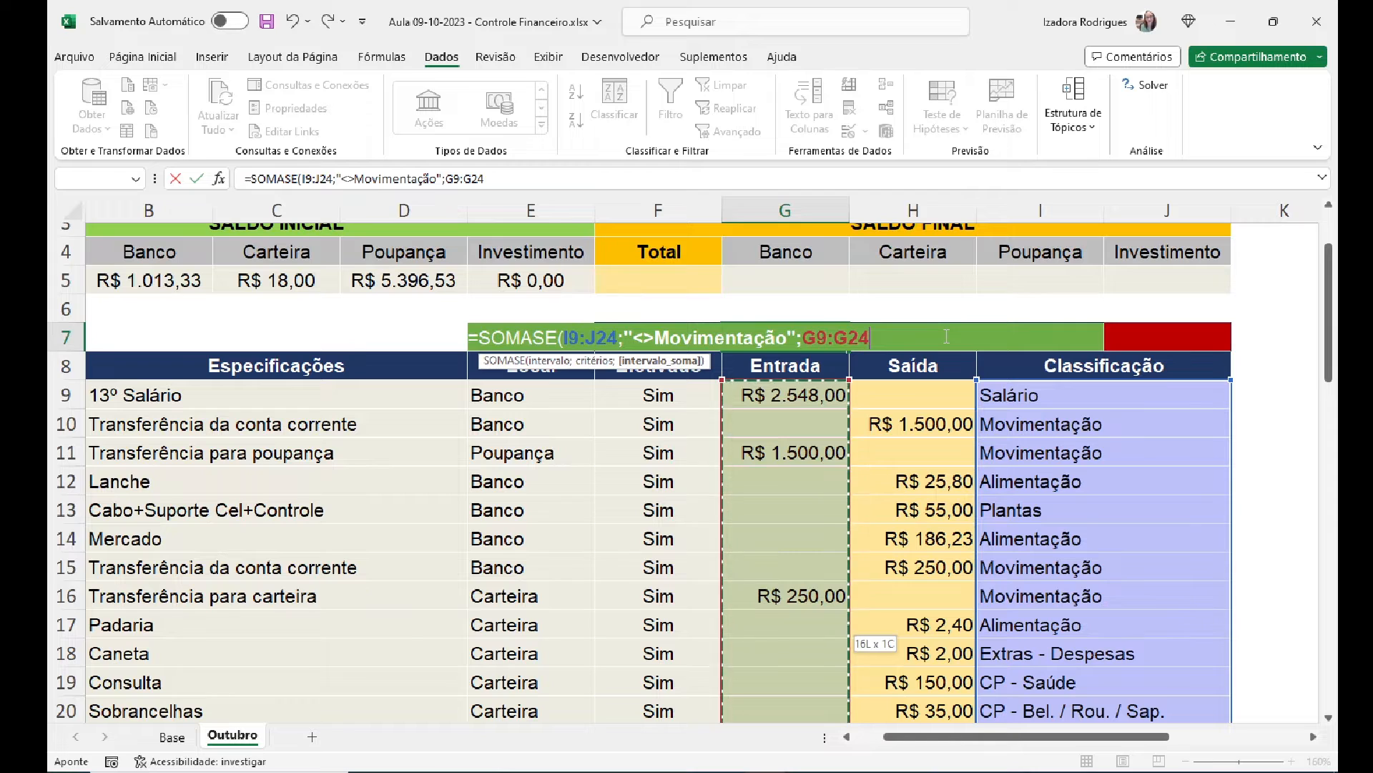
key(Return)
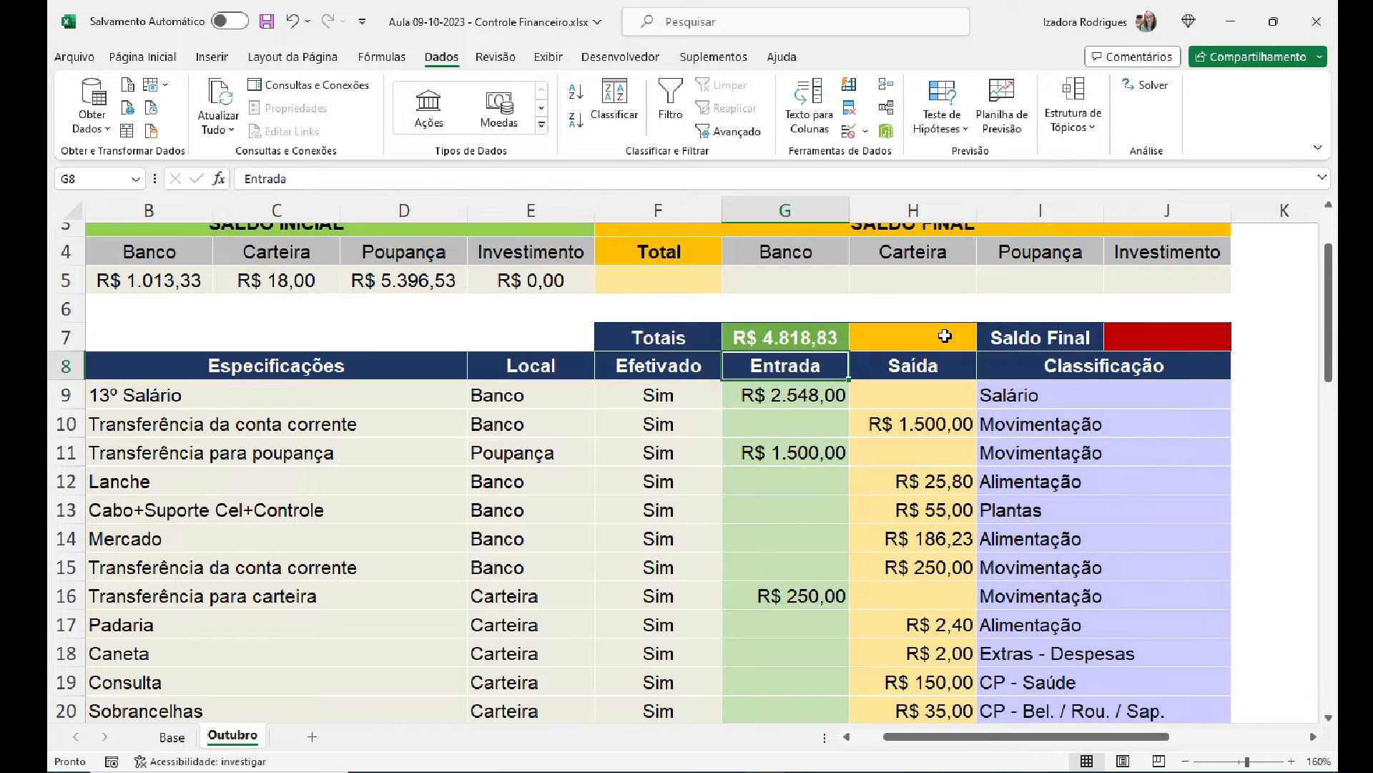
Step: Correct the Entrada total formula in G7 to =SOMASE(I9:I24;"<>Movimentação";G9:G24)
click(810, 338)
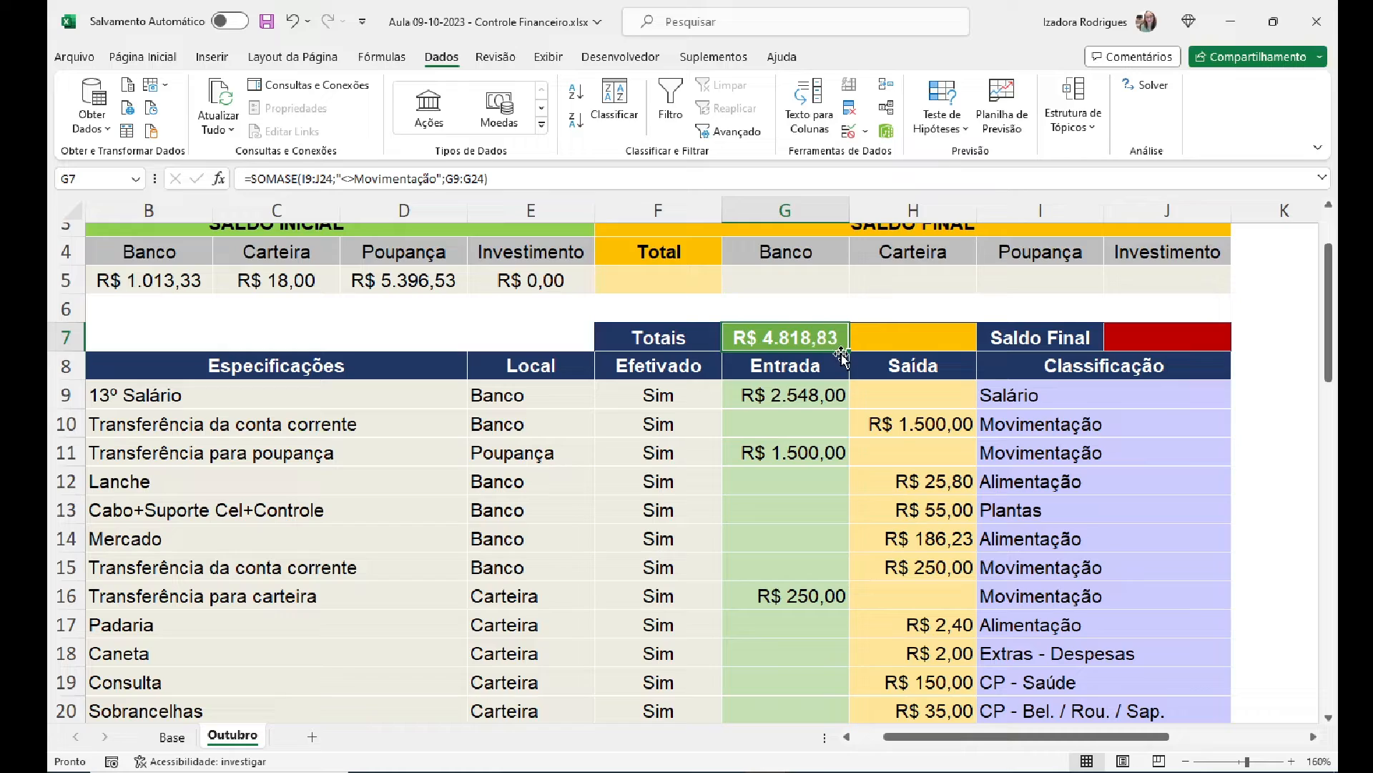
mouse_move(1331, 341)
mouse_down()
mouse_move(1332, 427)
mouse_move(1331, 338)
mouse_up()
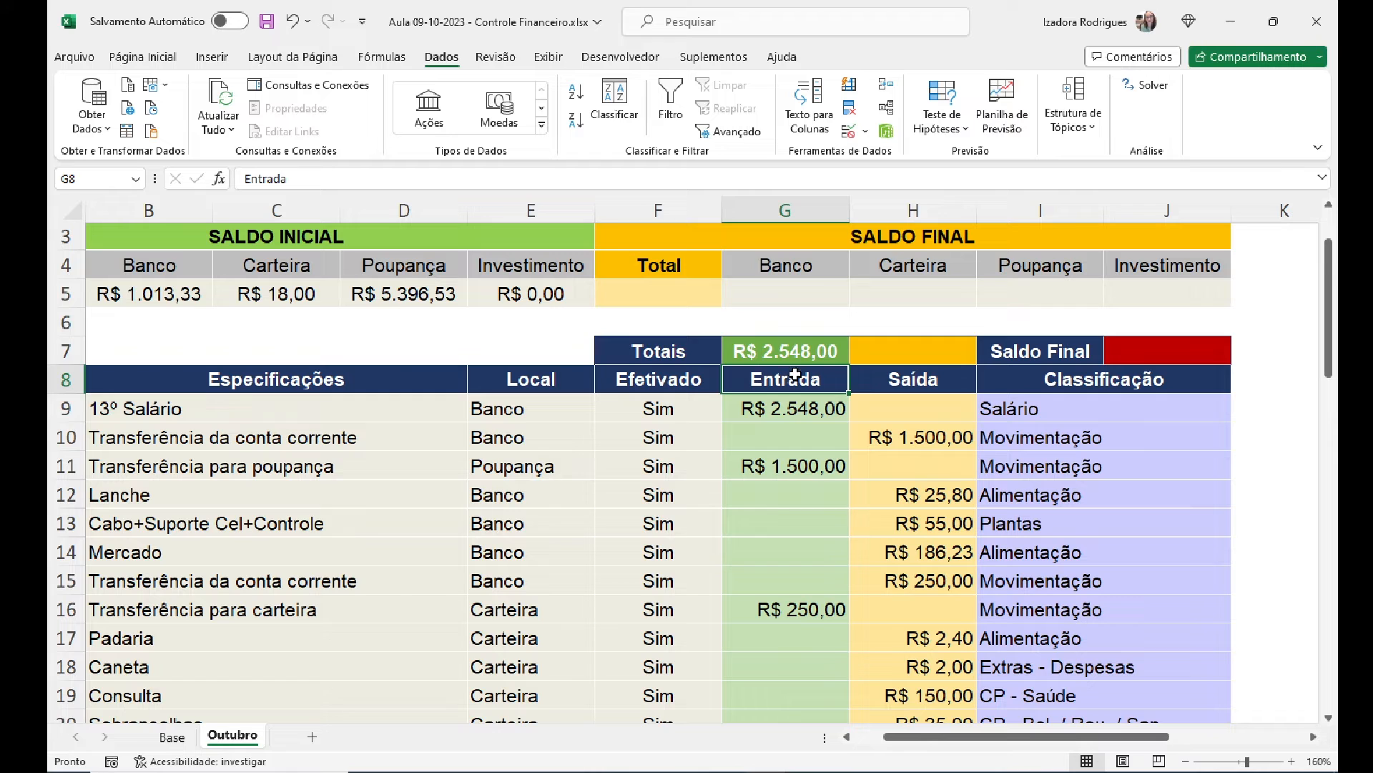
click(801, 353)
click(1024, 387)
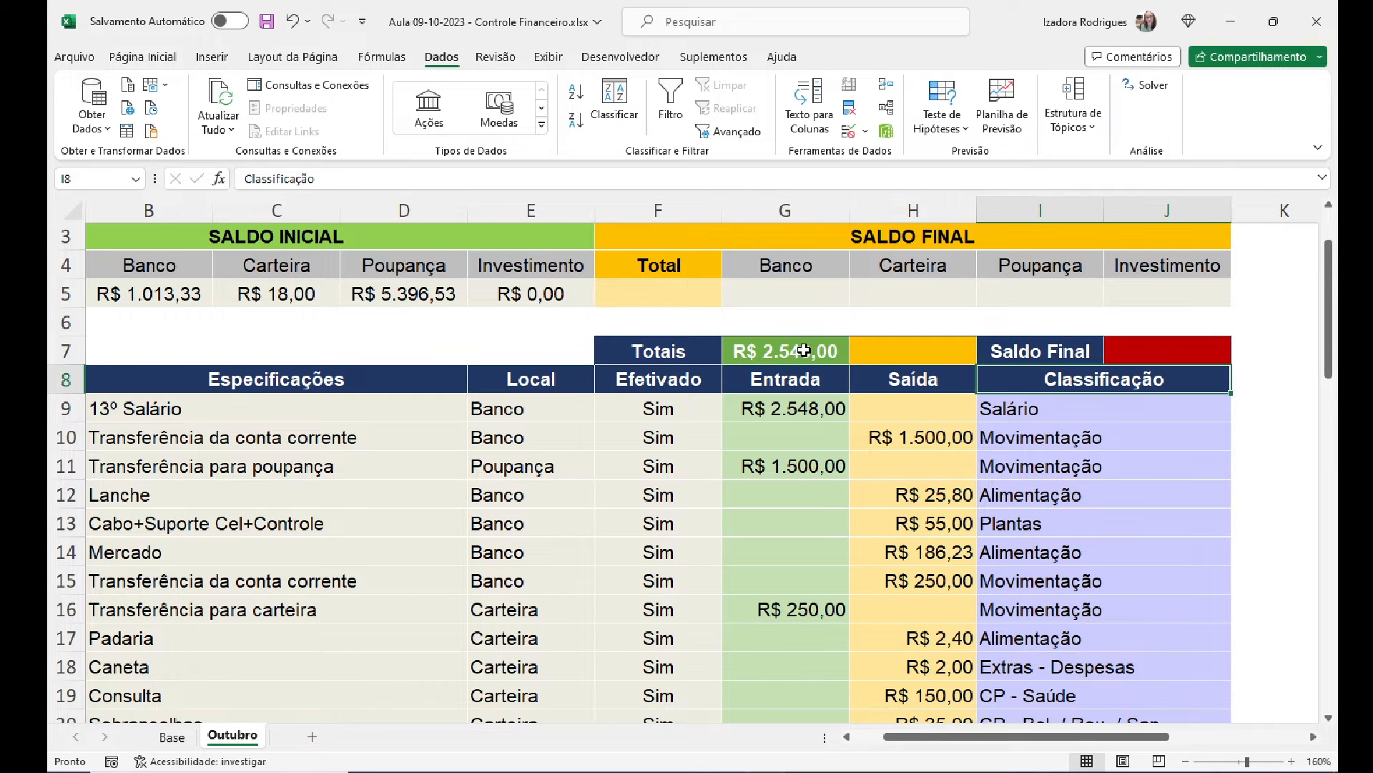
double_click(794, 357)
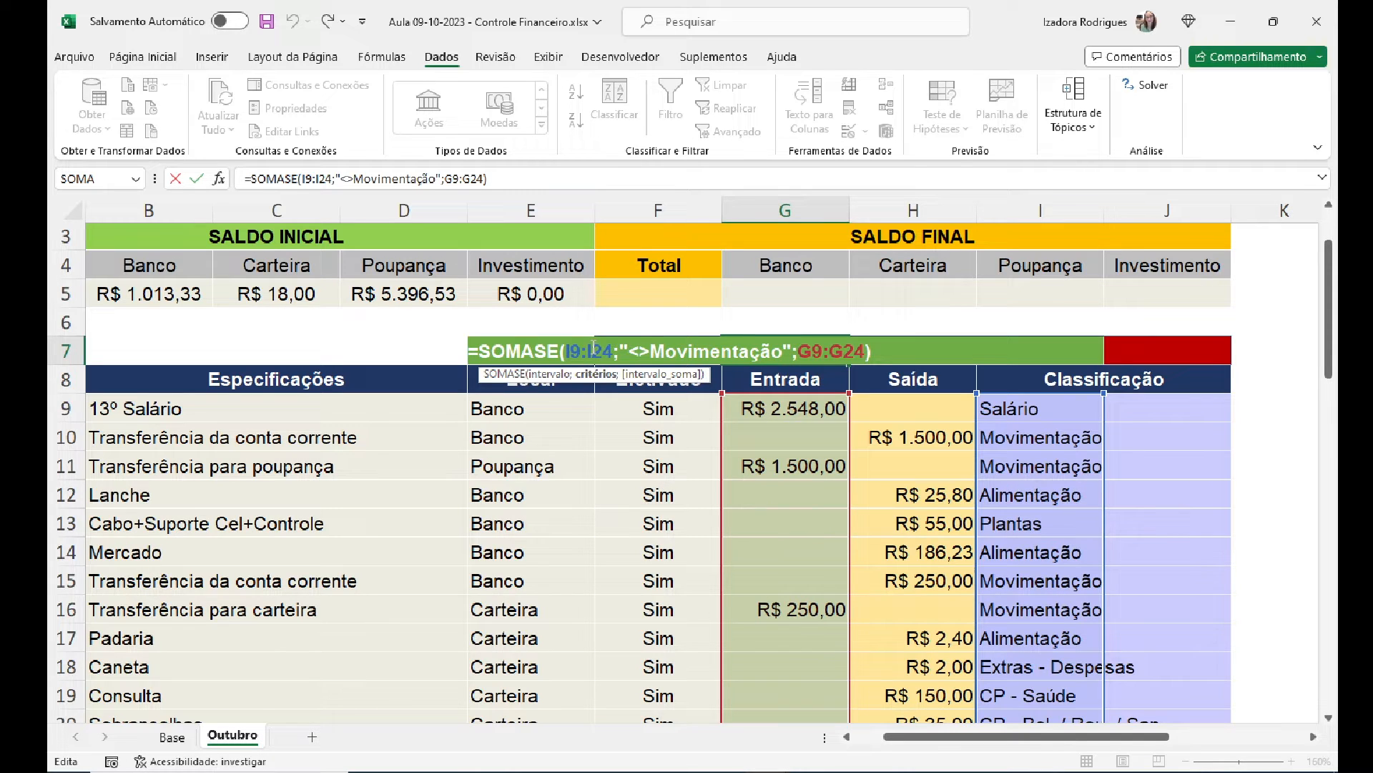
click(594, 350)
key(ctrl+Return)
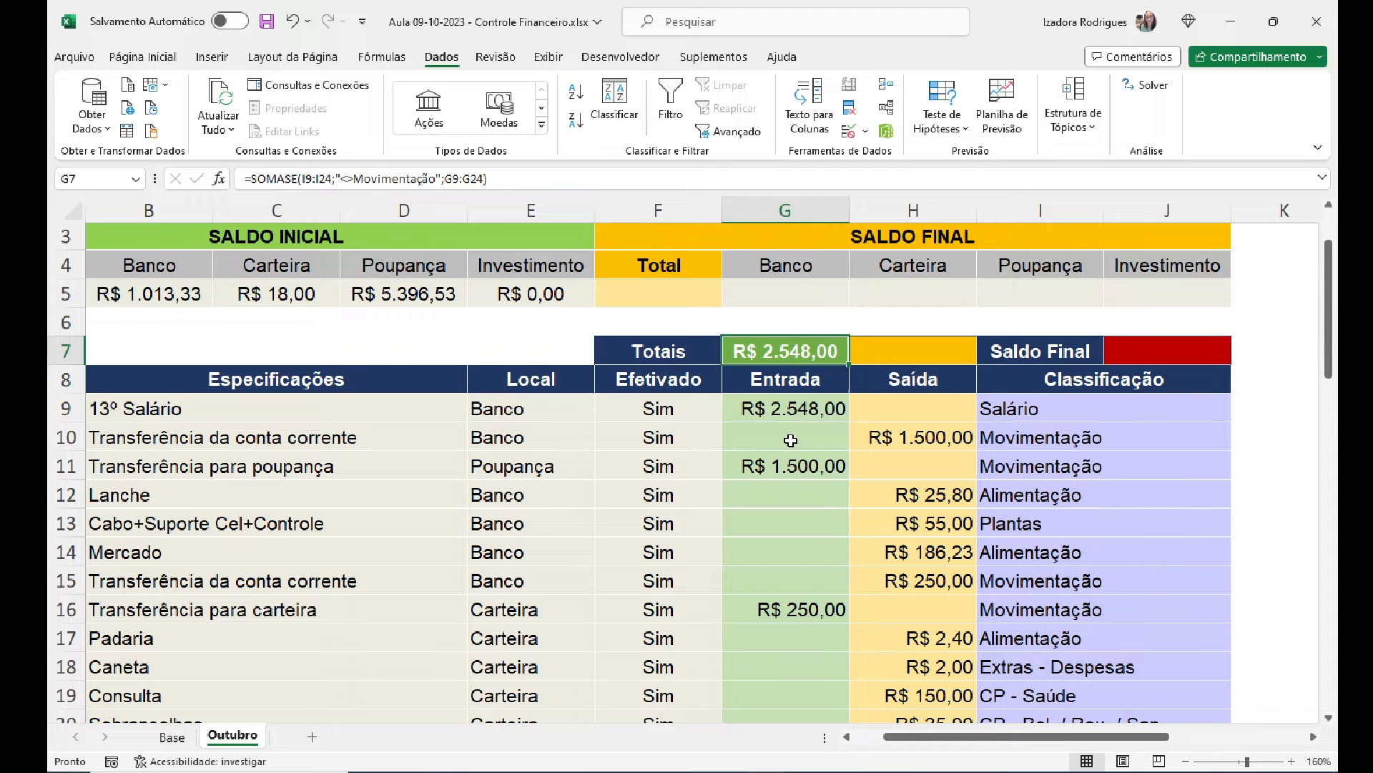
Step: Check the Entrada total against the salary in G9 and the transfers in G11 and G16 with their Classificação
click(793, 408)
click(790, 465)
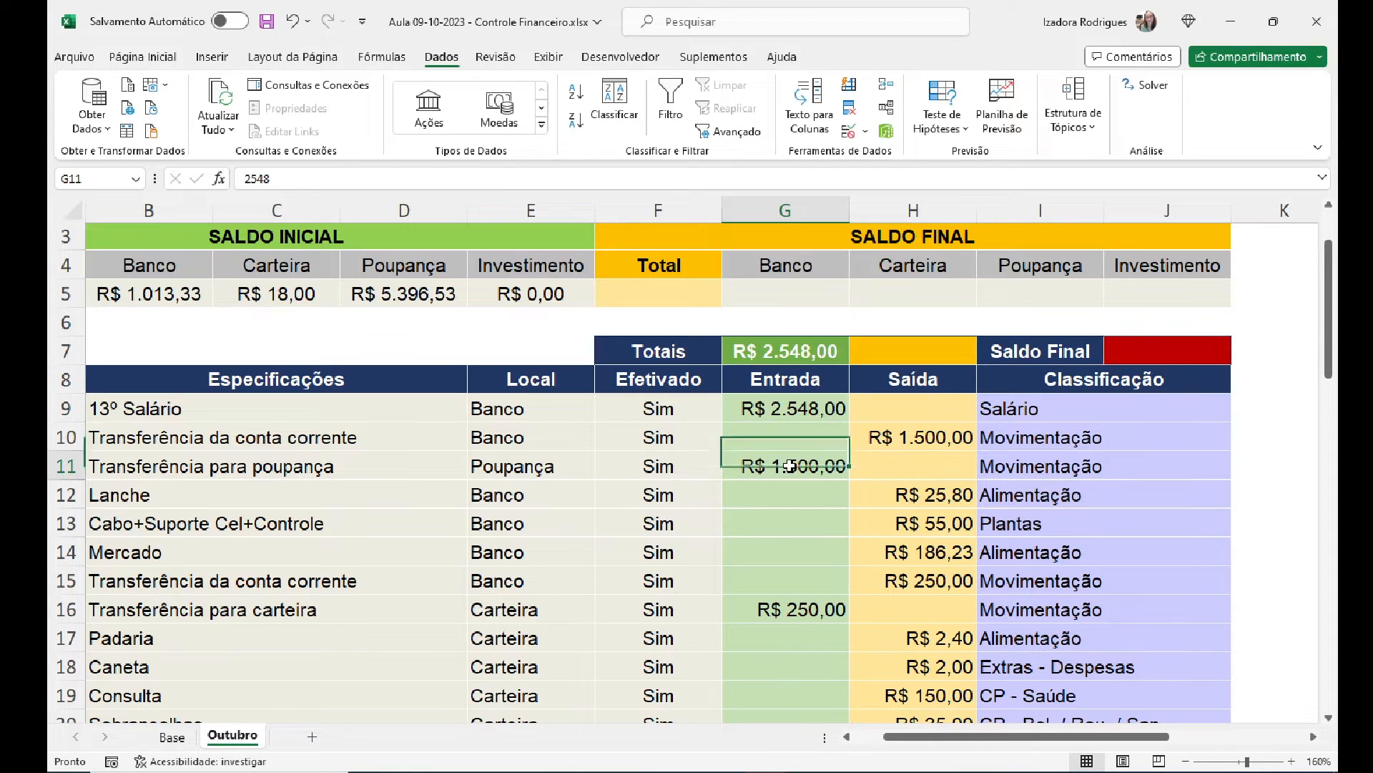
click(759, 617)
click(771, 468)
click(792, 604)
click(790, 466)
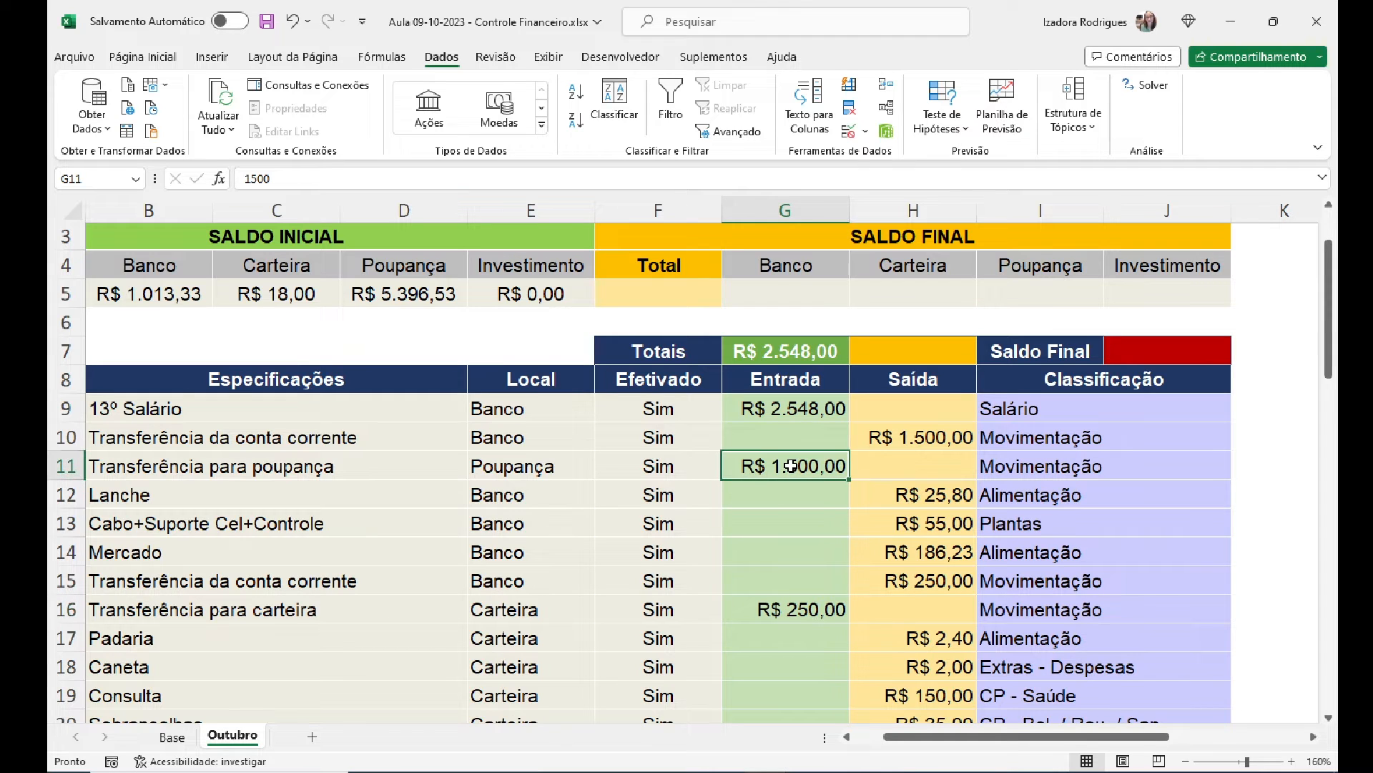
click(1099, 470)
click(1078, 605)
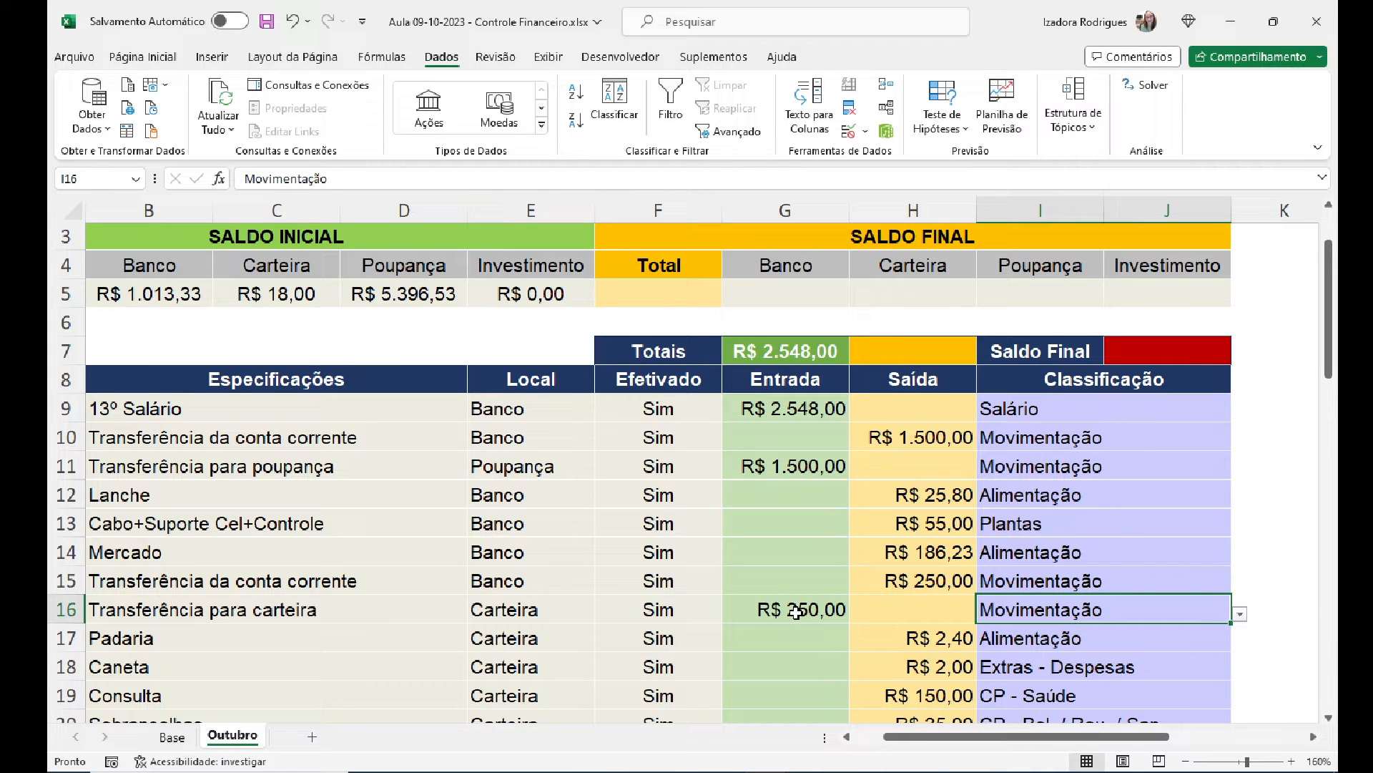
Step: Start a SOMASE formula in the Saída total cell H7 with the Classificação entries in rows 9 to 24 as the range
click(906, 357)
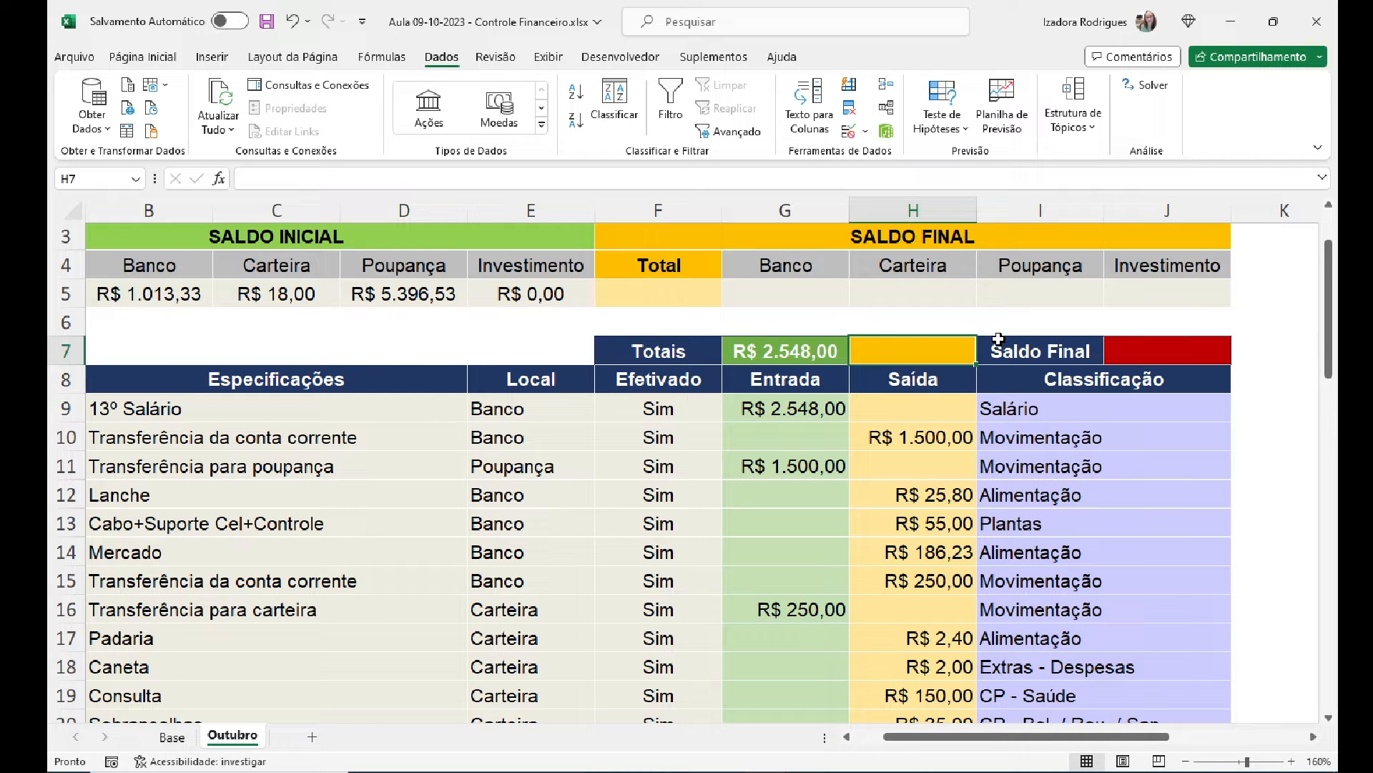
text(=soma)
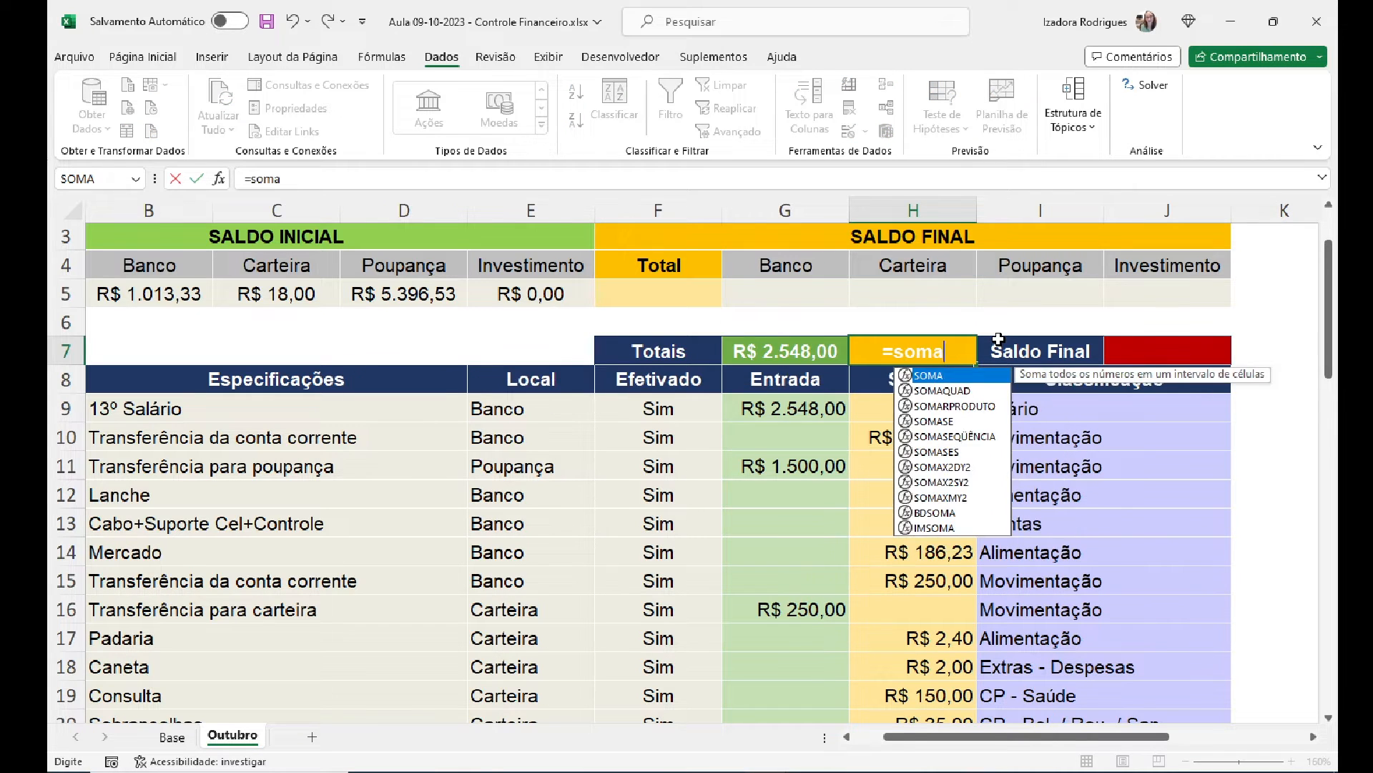
text(se)
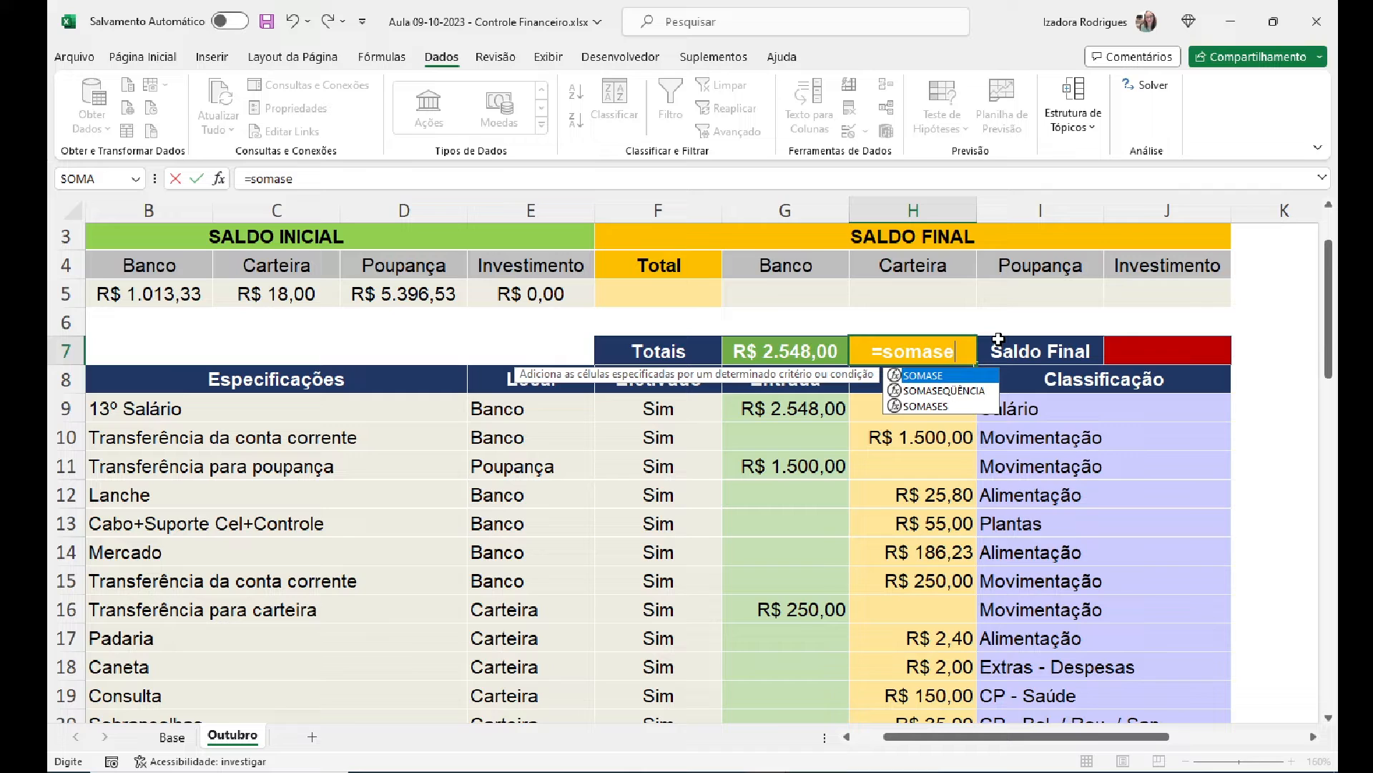
key(Tab)
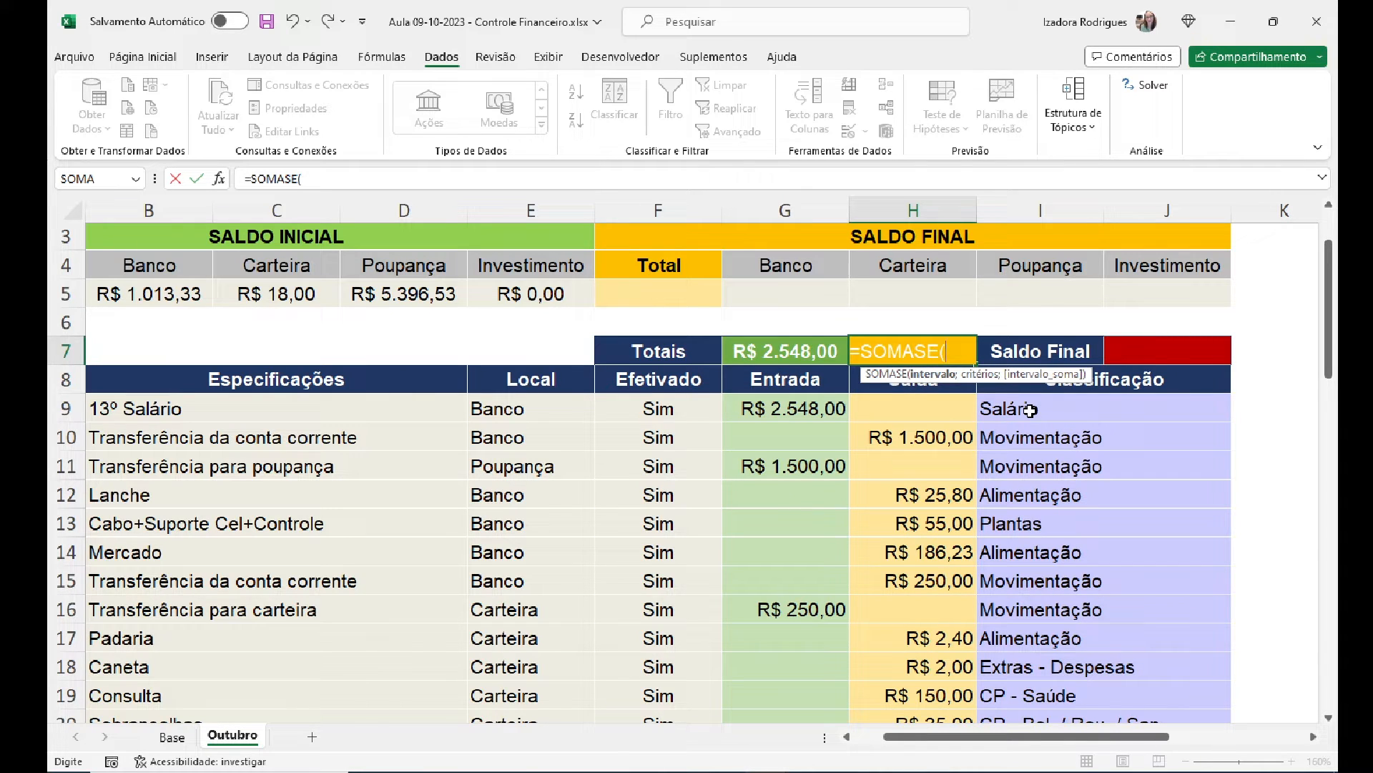
click(1031, 409)
drag(1031, 409, 1229, 708)
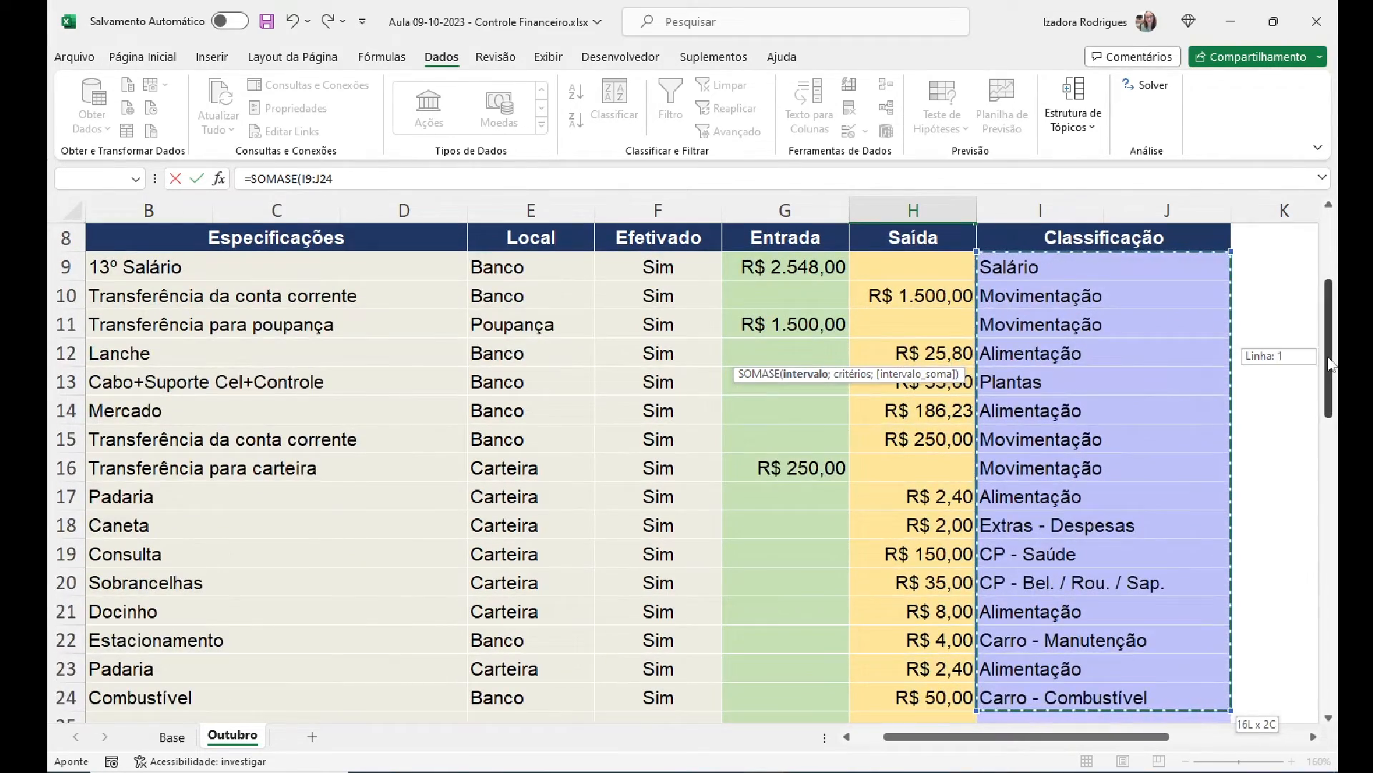
Step: Correct the criteria range of the SOMASE formula in H7 to I9:I24
scroll(903, 444, up, 3)
click(902, 444)
key(Left)
key(Left)
key(BackSpace)
text(I)
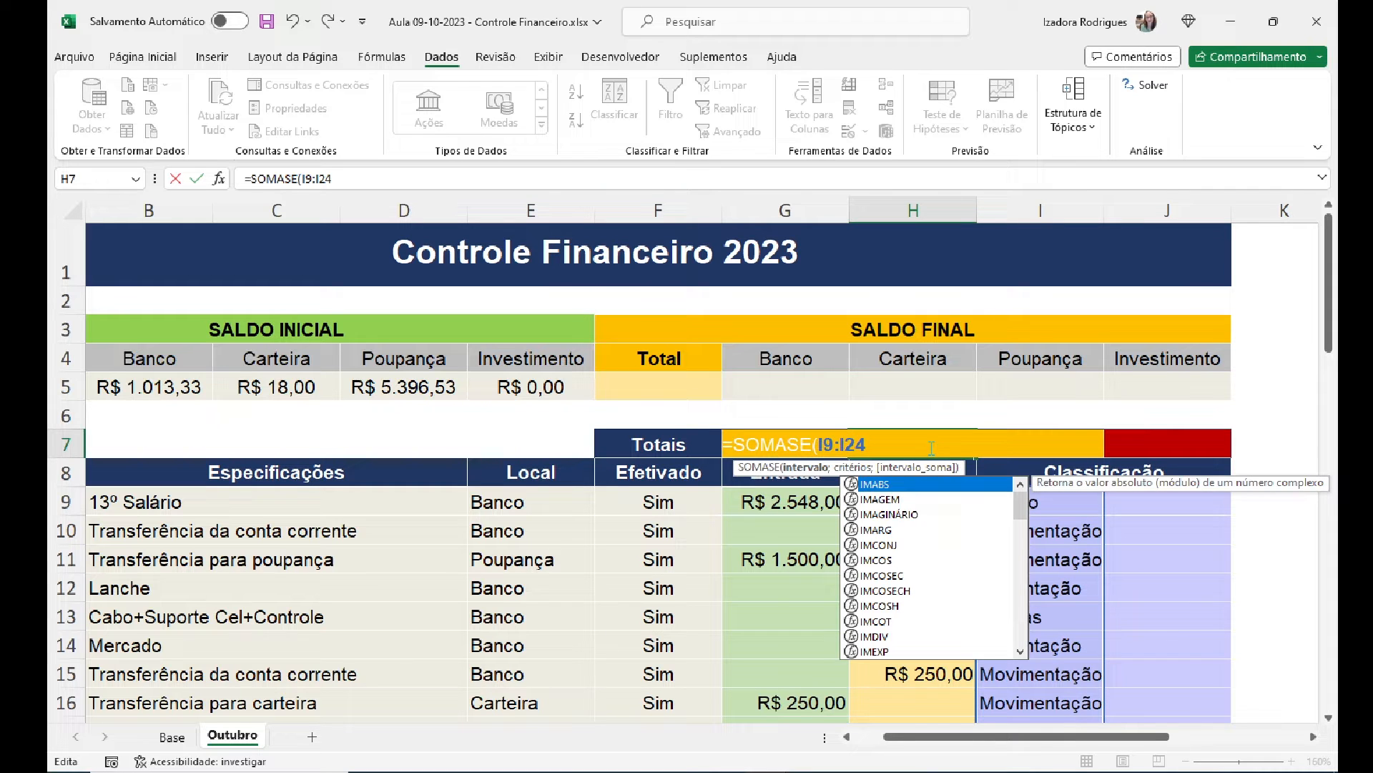
click(877, 442)
text(;)
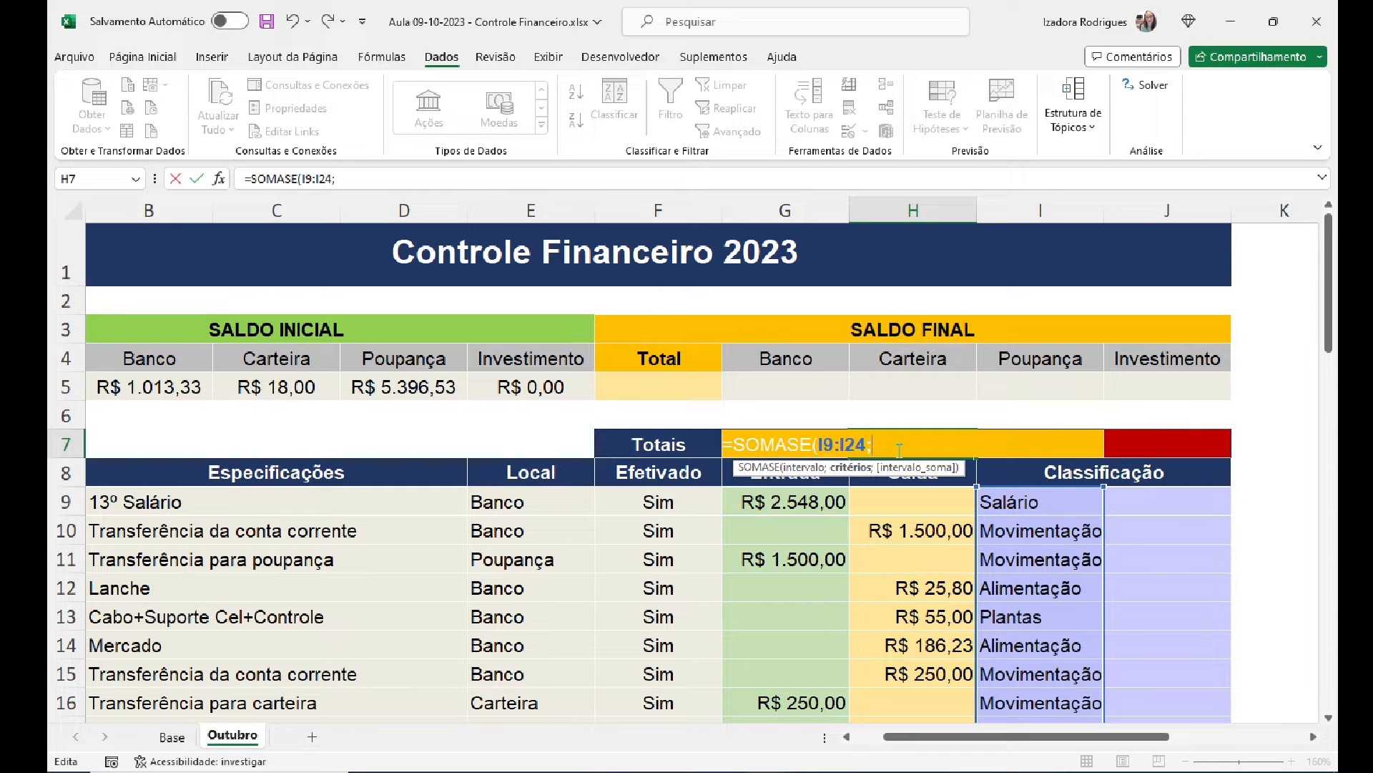
Step: Complete the SOMASE formula in H7 with "<>Movimentação" as the criterion and H9:H24 as the sum range
text("<>Movimentação)
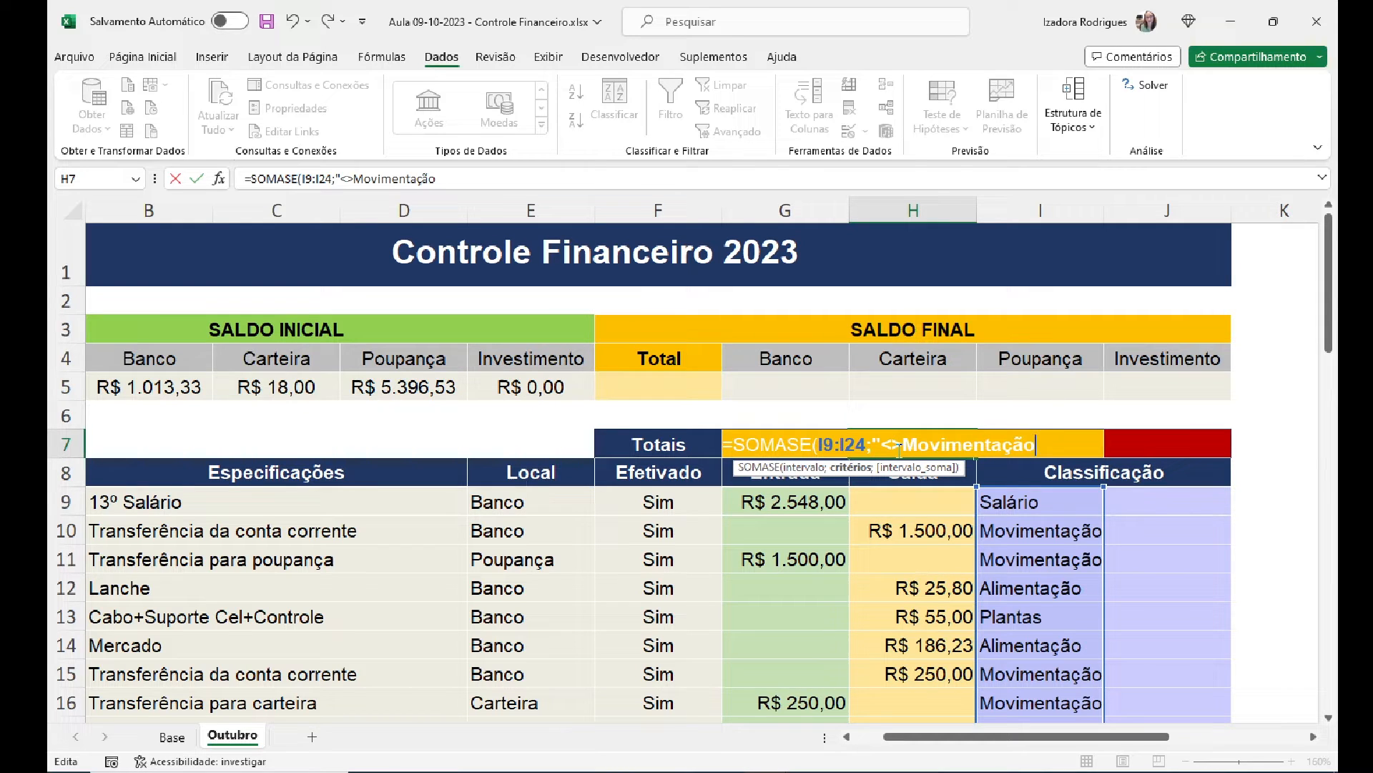
text(";)
click(905, 500)
drag(1332, 326, 1245, 452)
shift+click(922, 556)
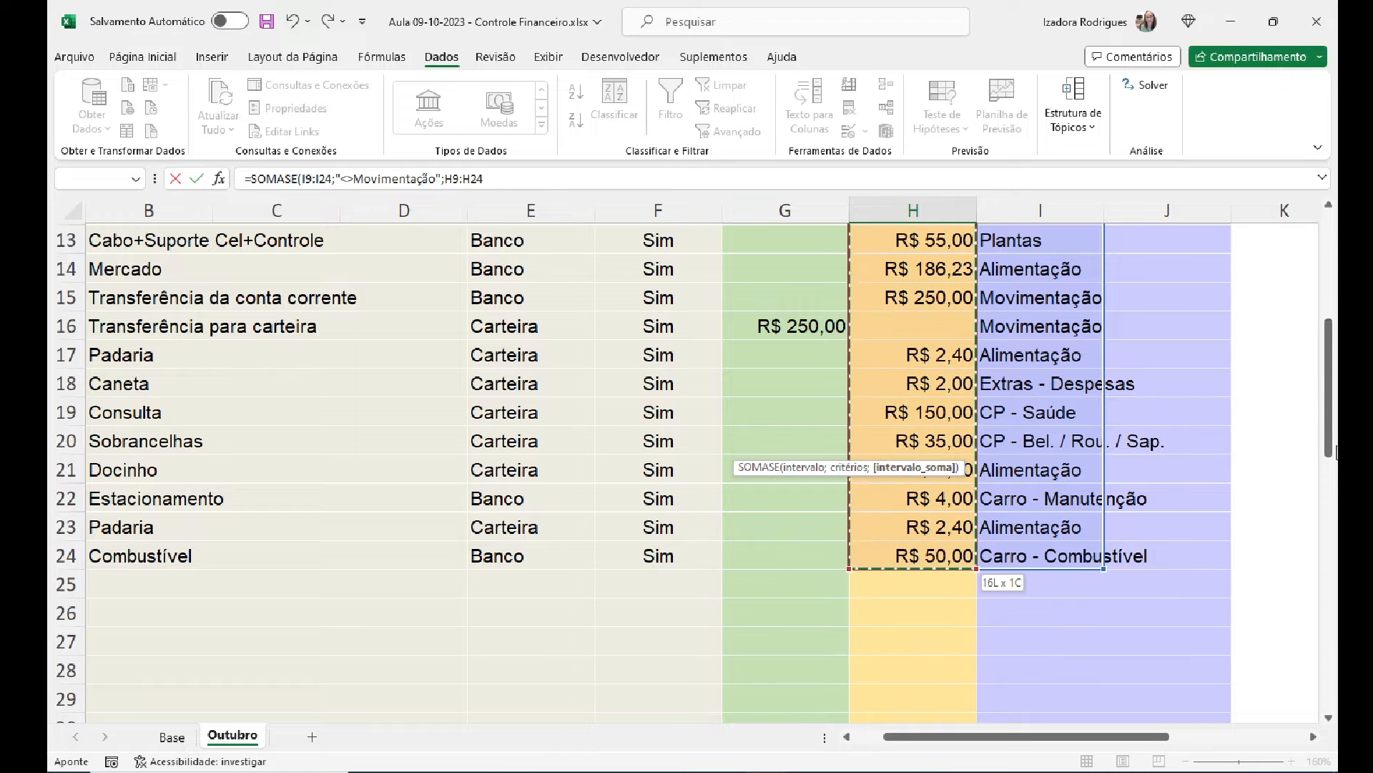
drag(1332, 447, 1332, 351)
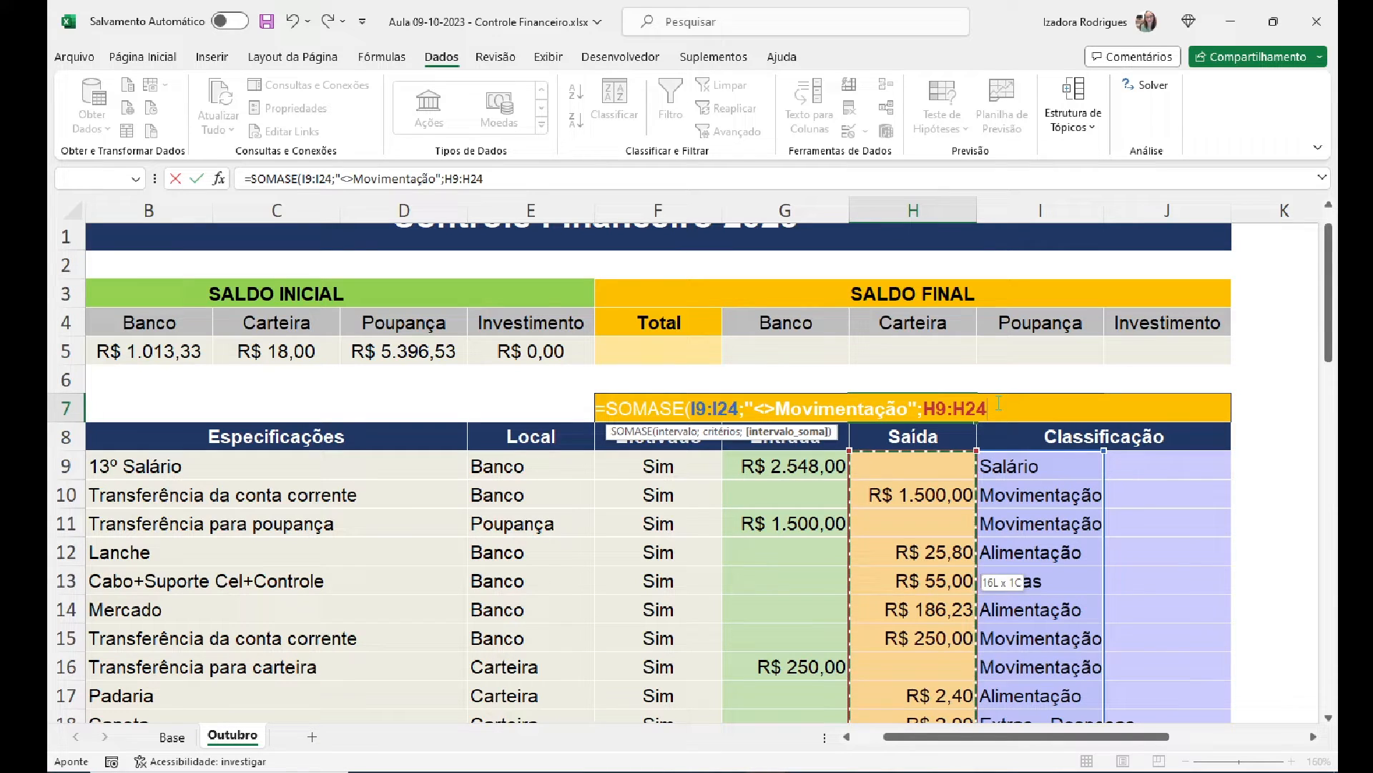
key(Return)
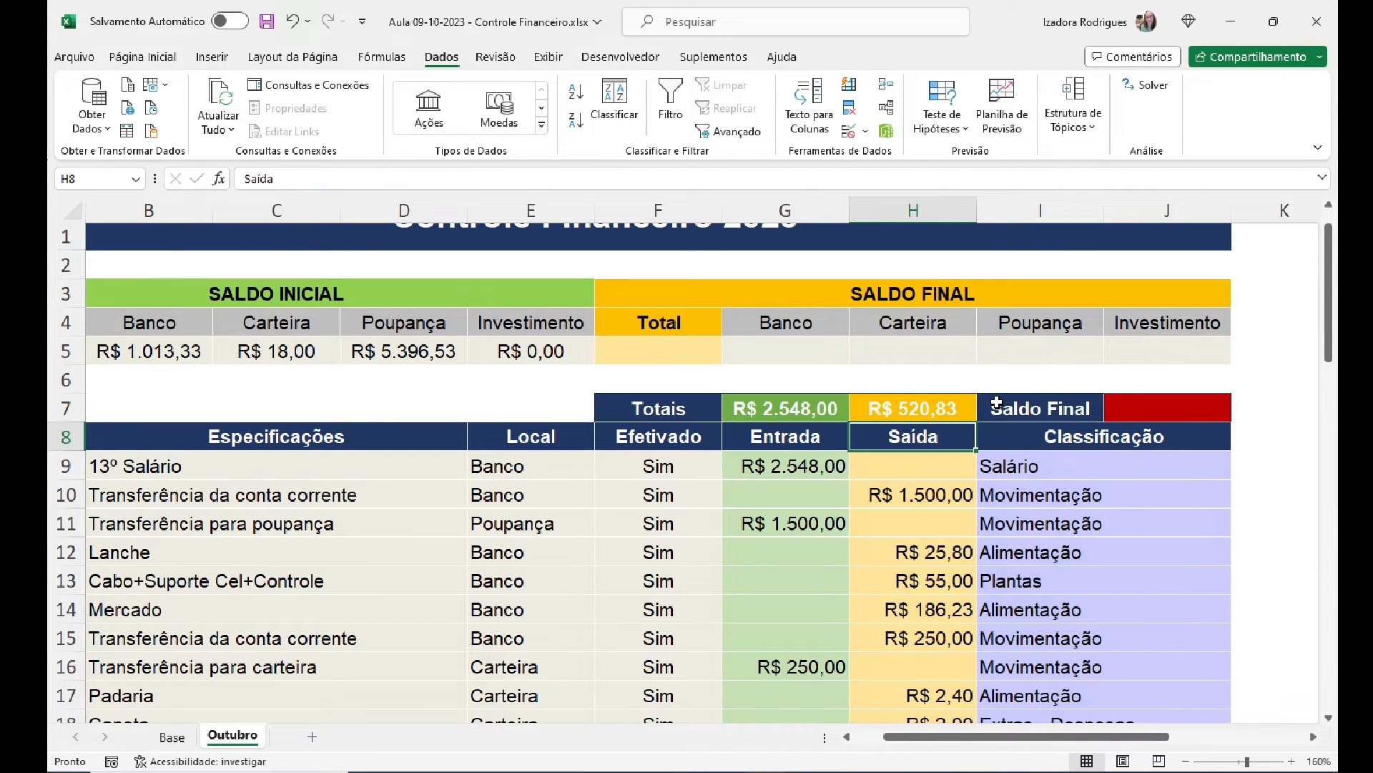
Step: Replace the coloured fill of the Saída total H7 and the Saldo Final cell J7 with a plain white background
key(Up)
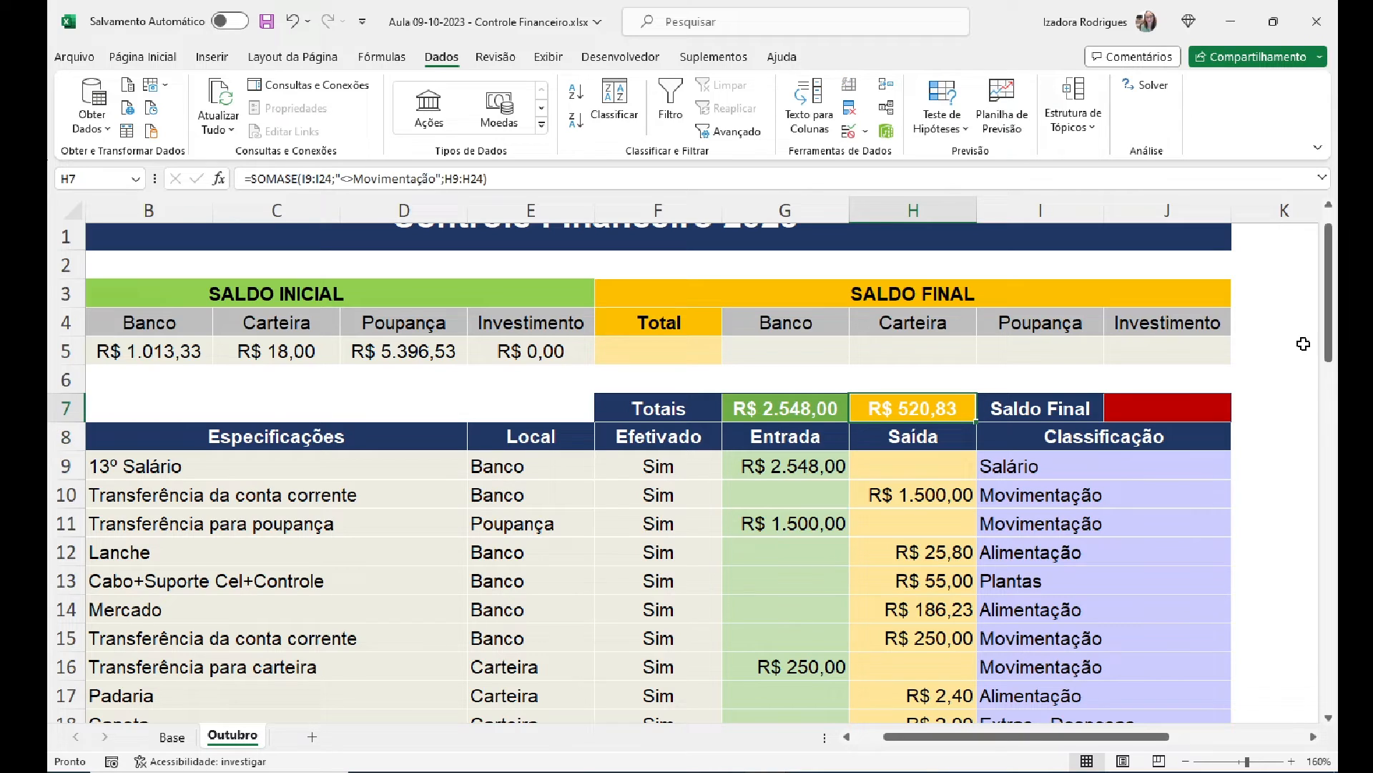
mouse_move(1333, 340)
mouse_down()
mouse_move(1337, 400)
mouse_move(1334, 354)
mouse_up()
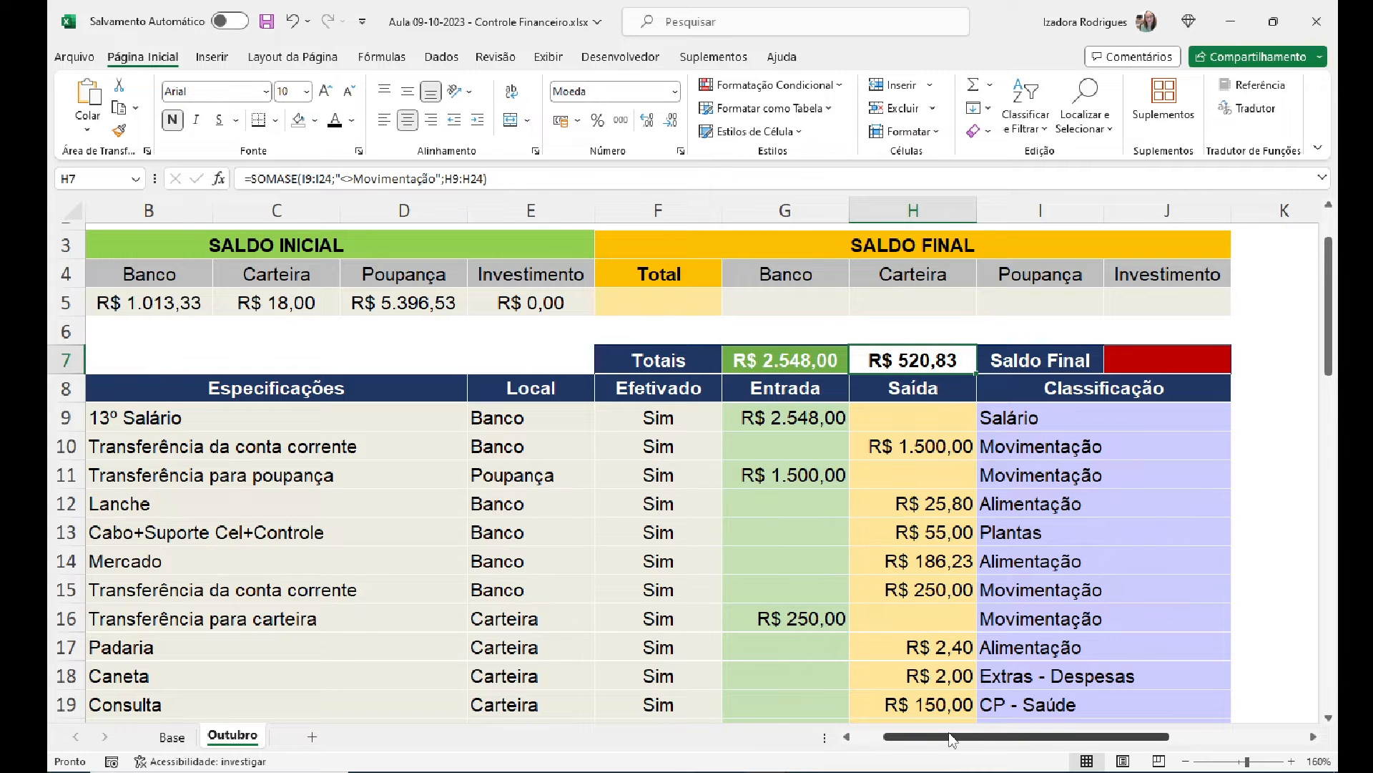
drag(952, 740, 976, 741)
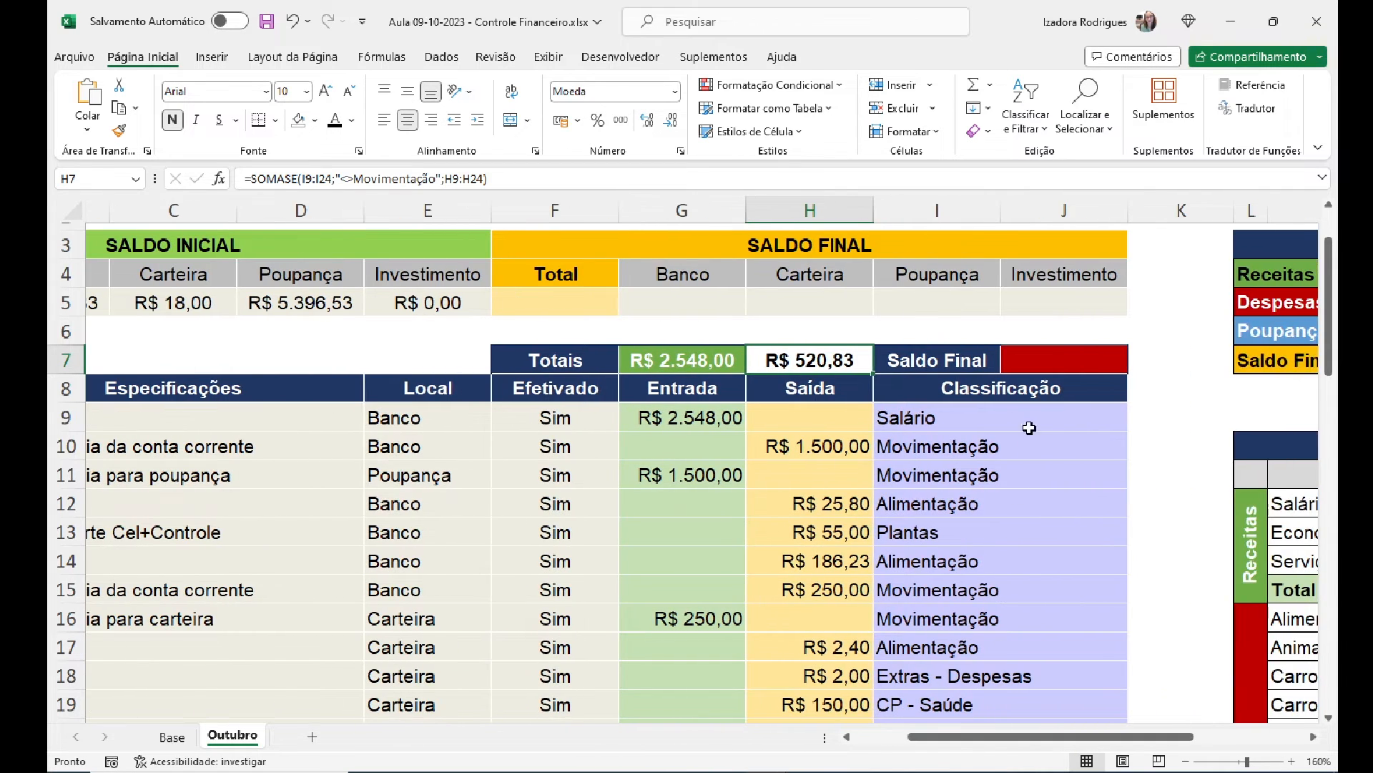
click(1047, 365)
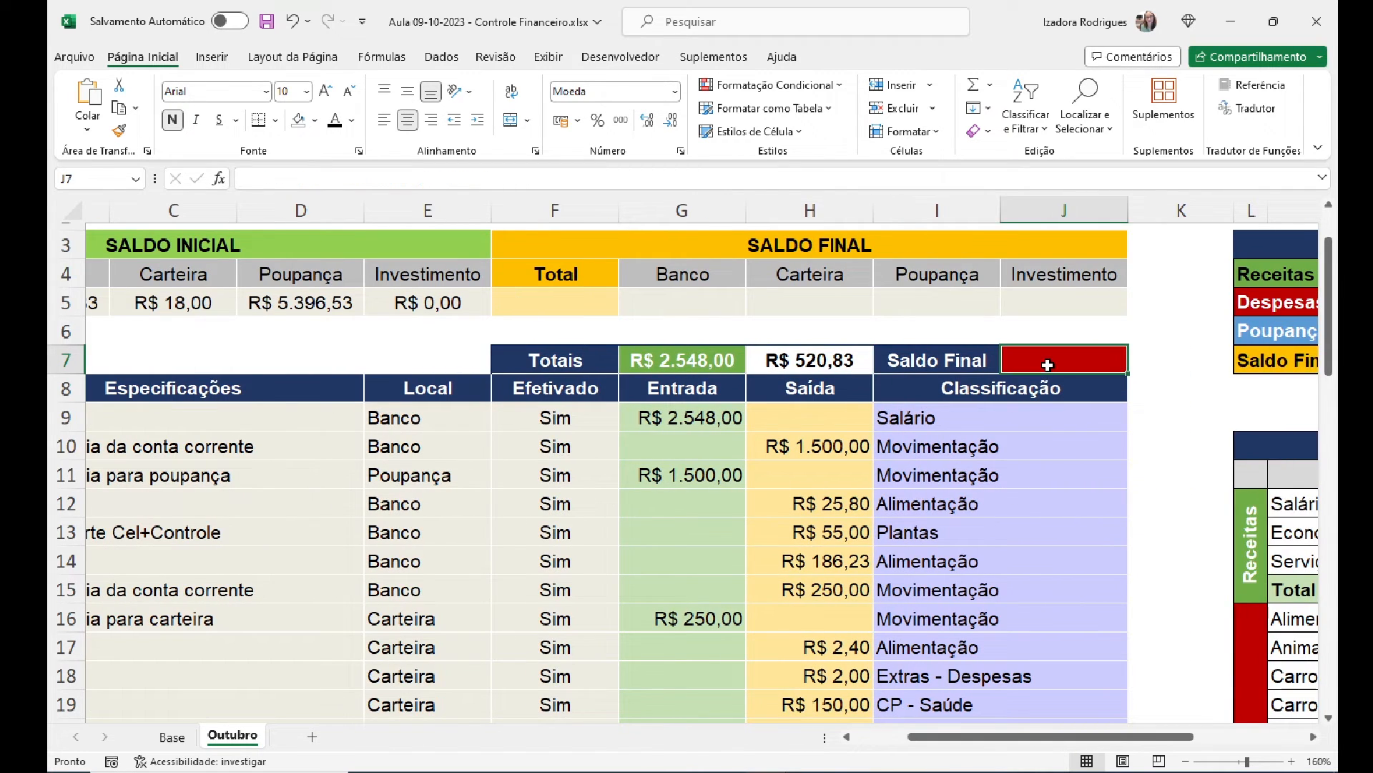
click(299, 122)
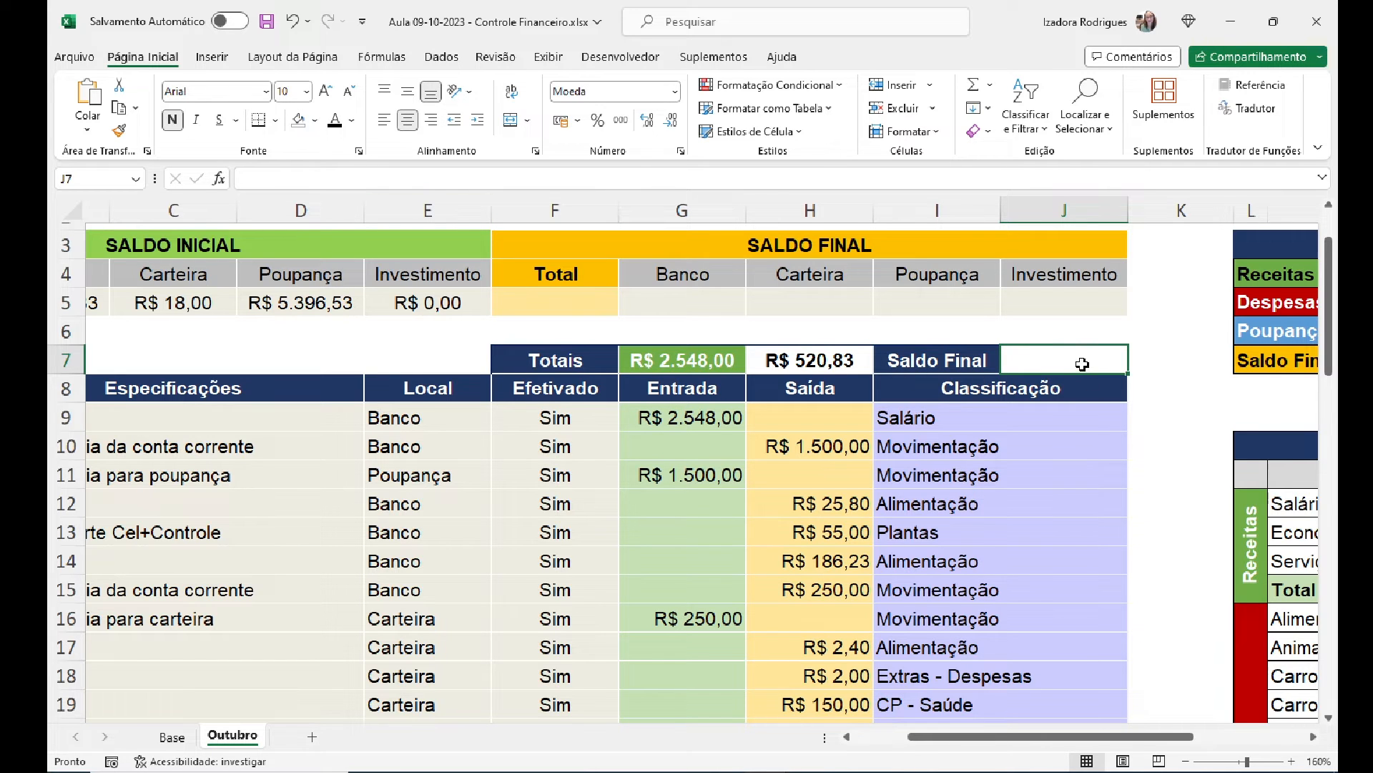
Step: Calculate the Saldo Final in J7 as the Entrada total minus the Saída total with =G7-H7
text(=)
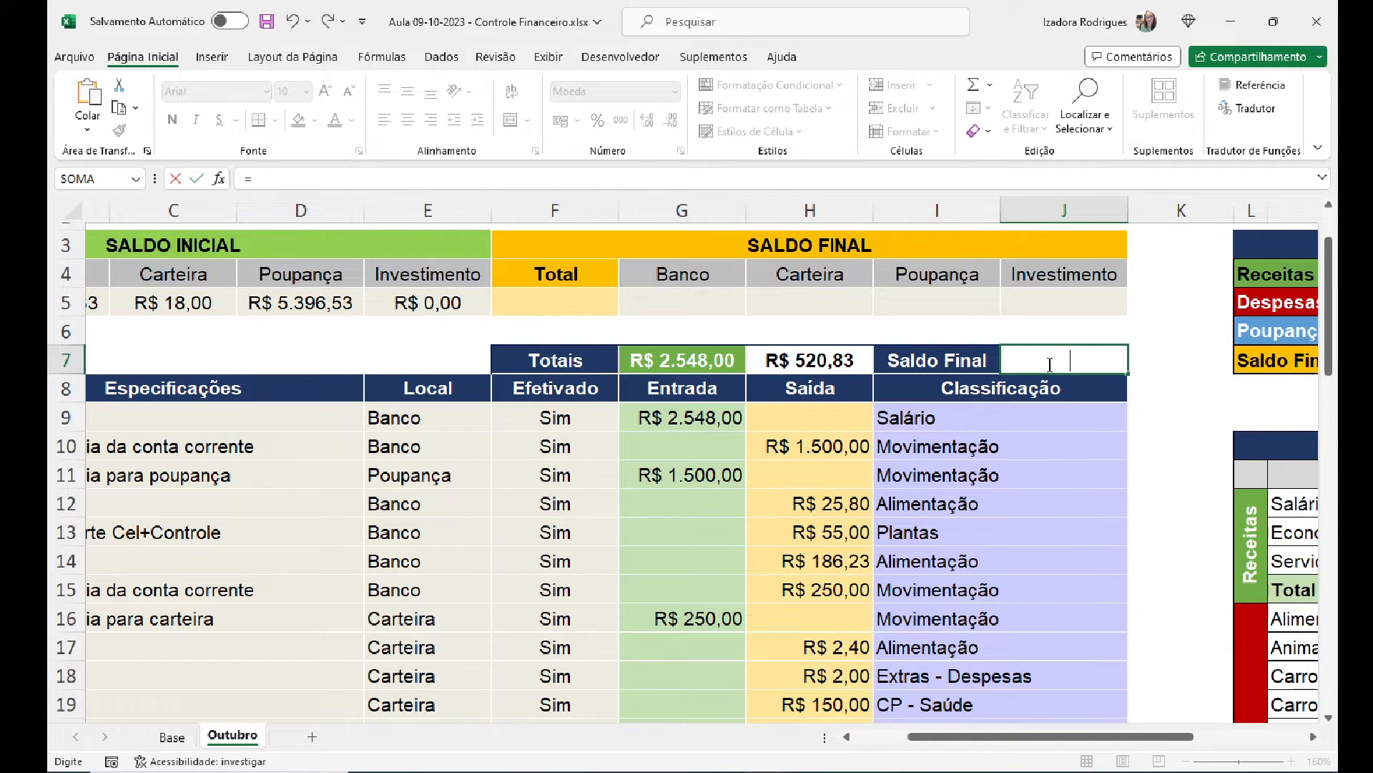
key(Escape)
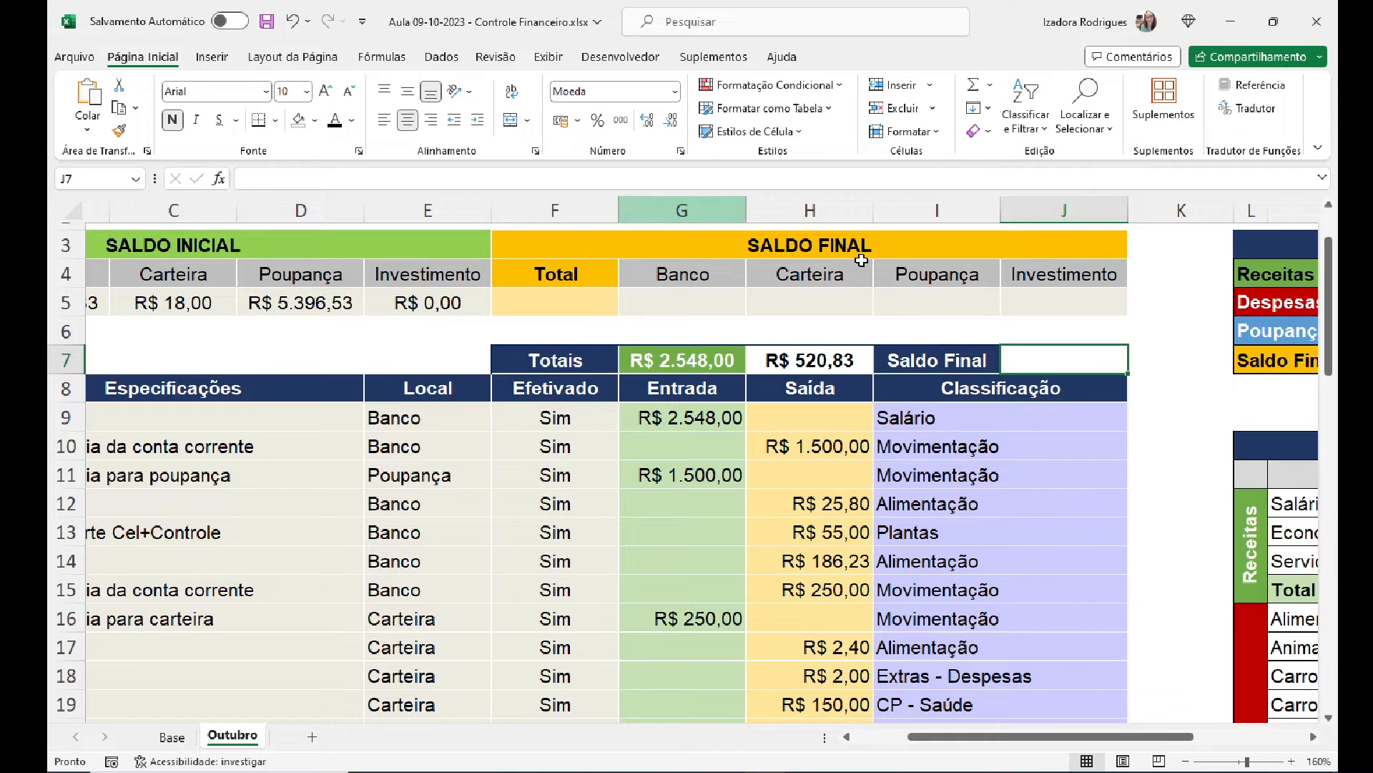
text(=)
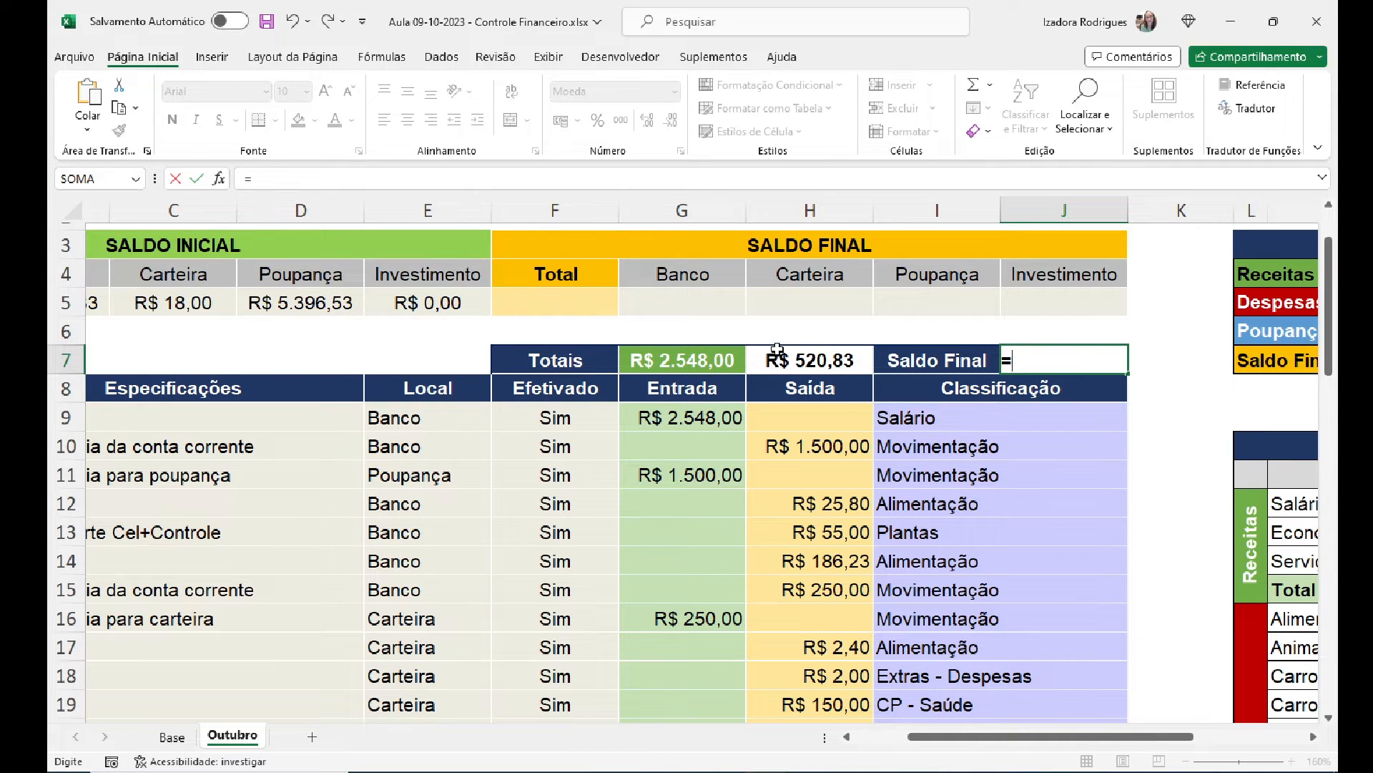
click(677, 365)
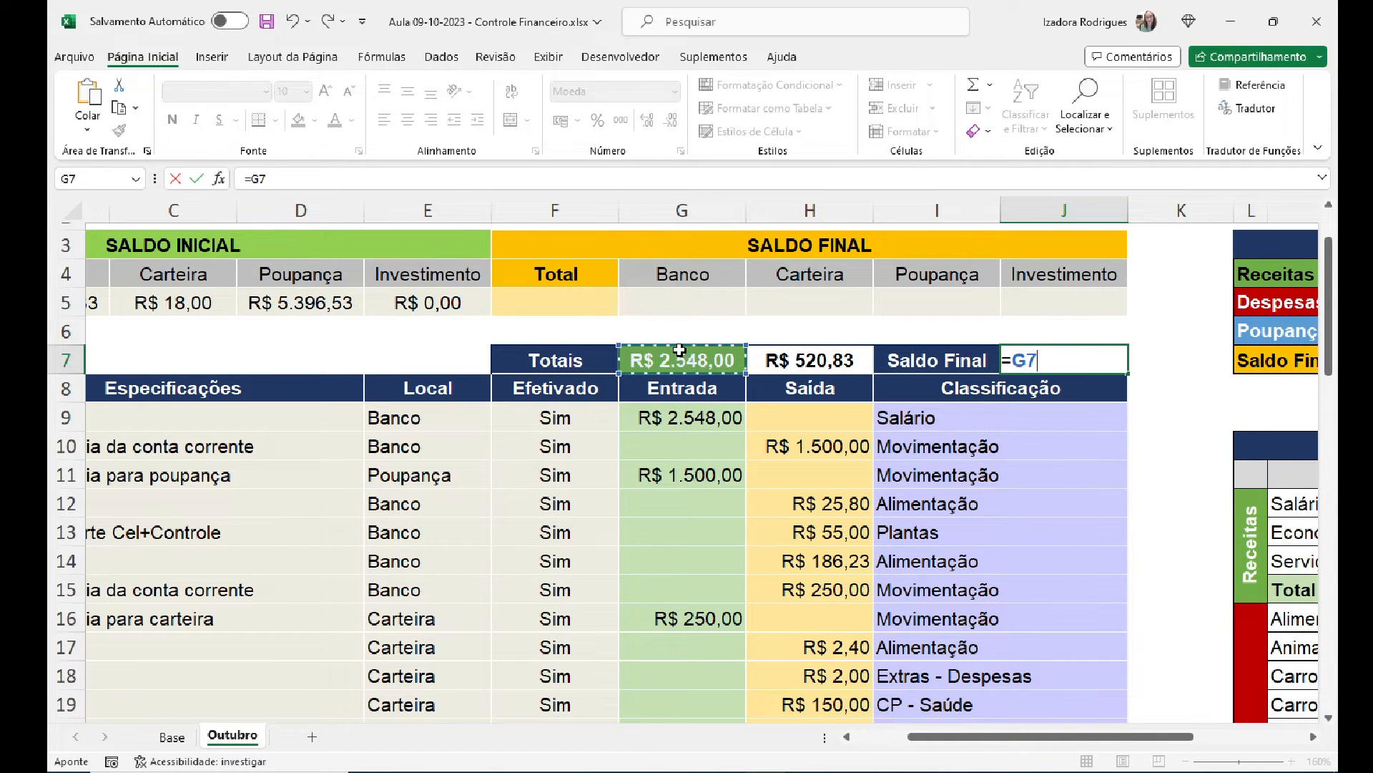
text(-)
click(793, 357)
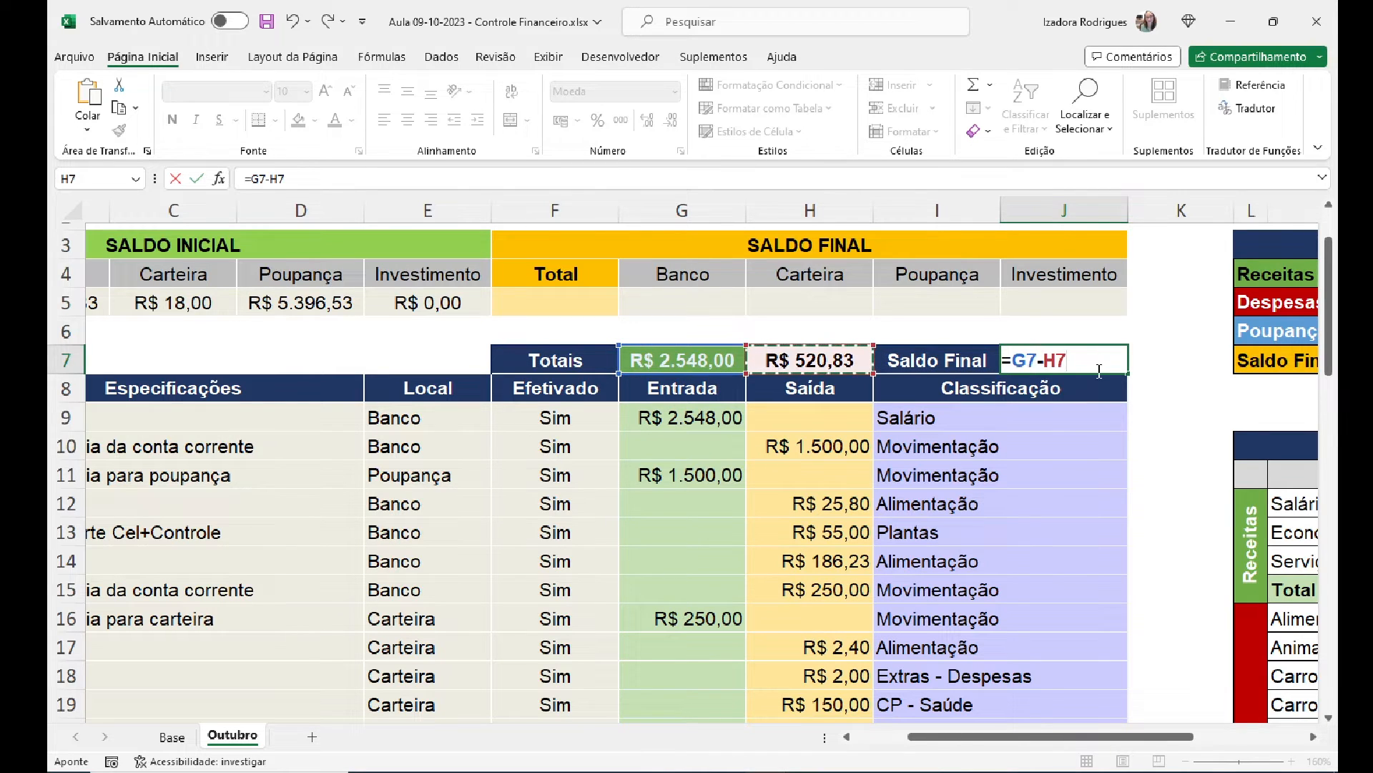
key(Return)
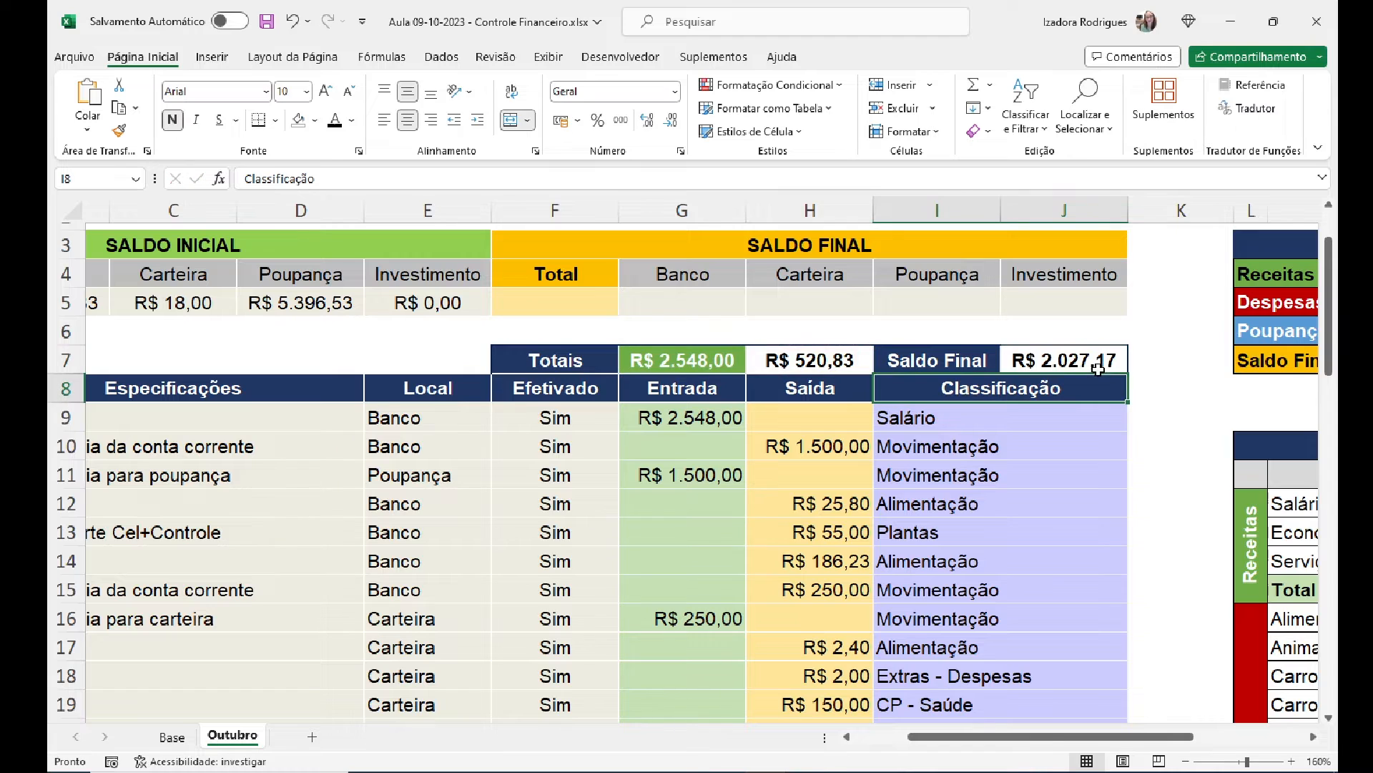
click(1100, 364)
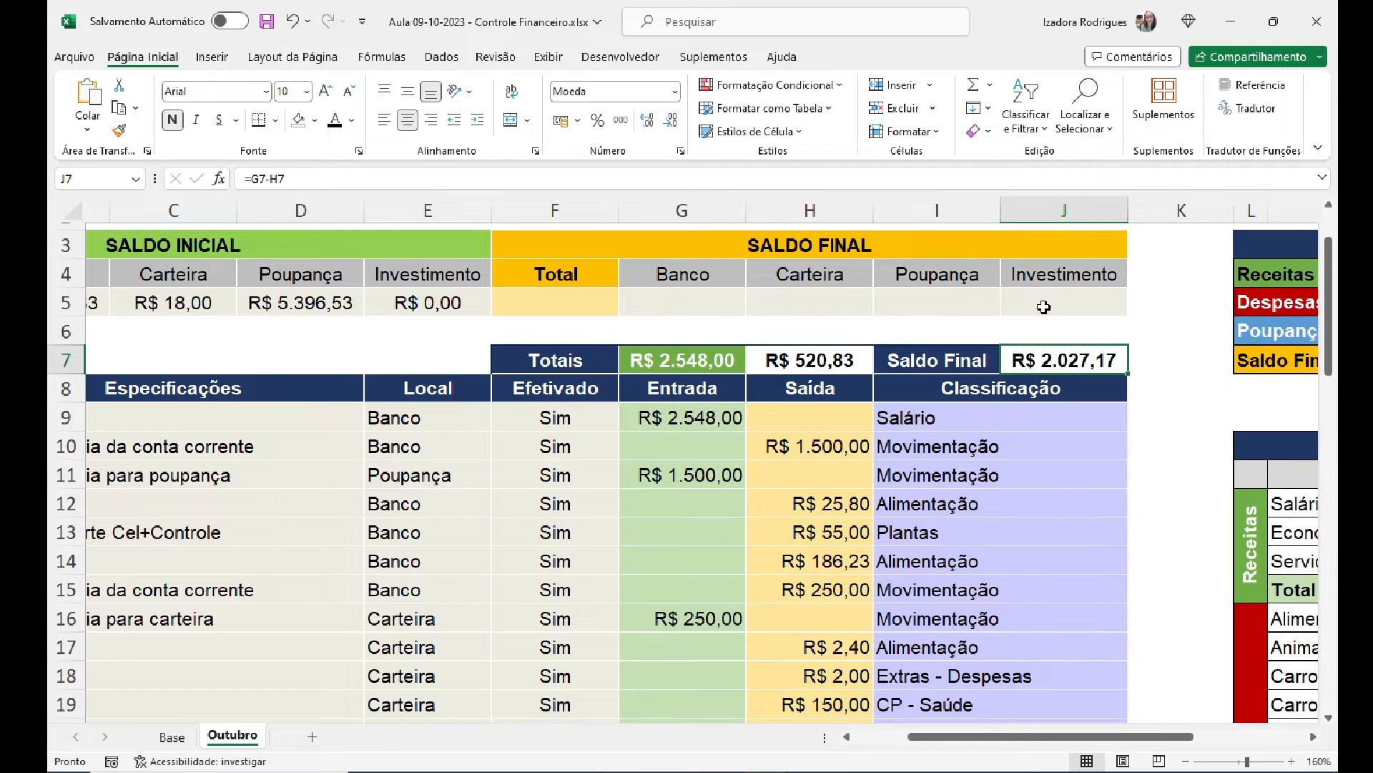
Step: Start the Banco formula under SALDO FINAL in G5 with the Banco initial balance, =B5
click(690, 295)
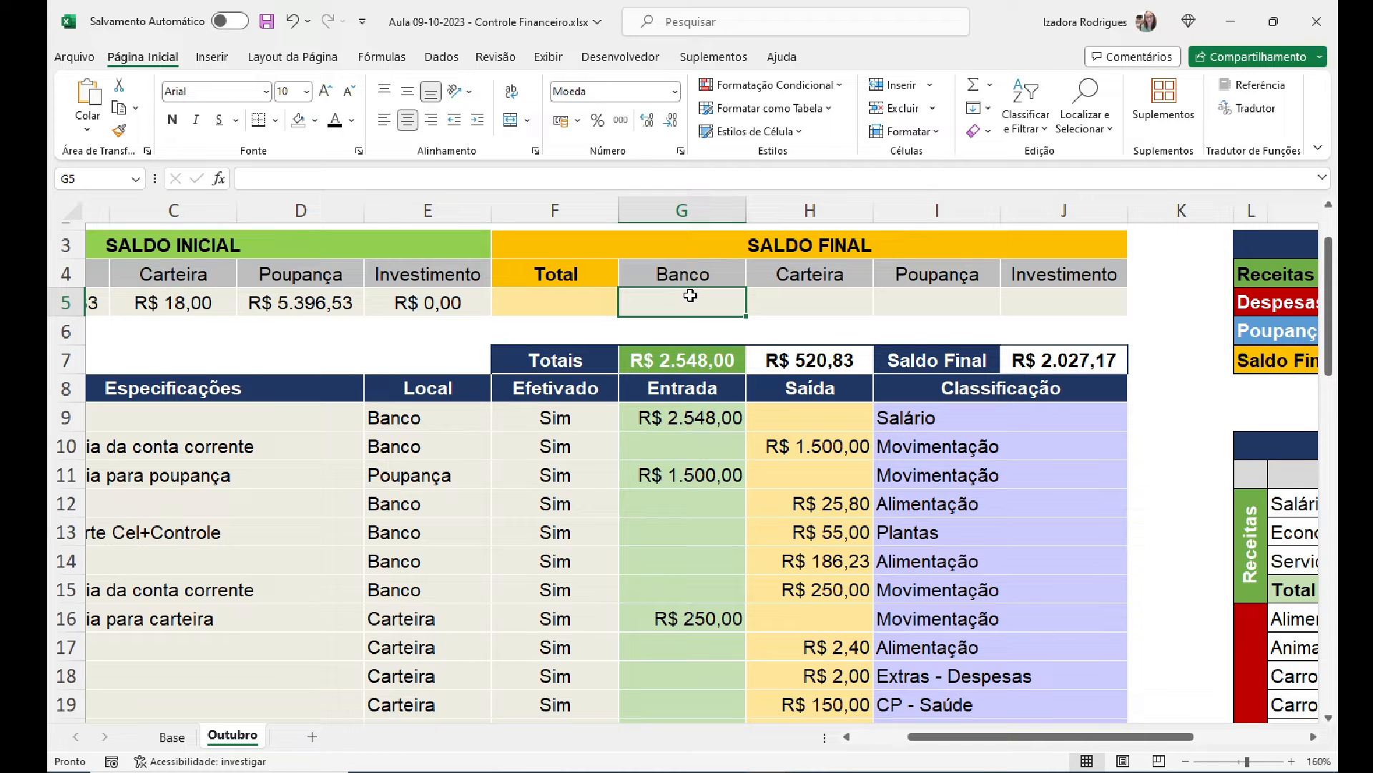
scroll(677, 550, left, 3)
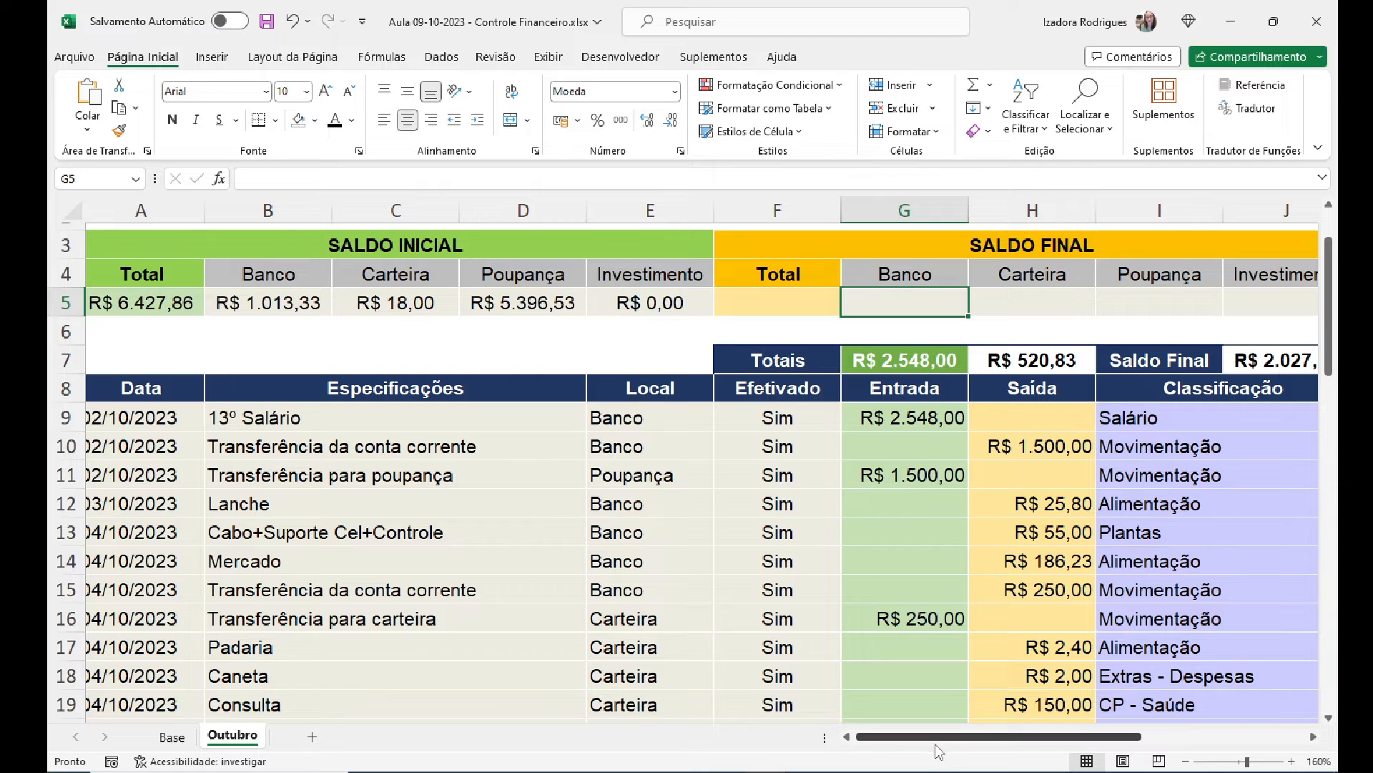
mouse_move(937, 743)
mouse_down()
mouse_move(962, 734)
mouse_move(932, 737)
mouse_up()
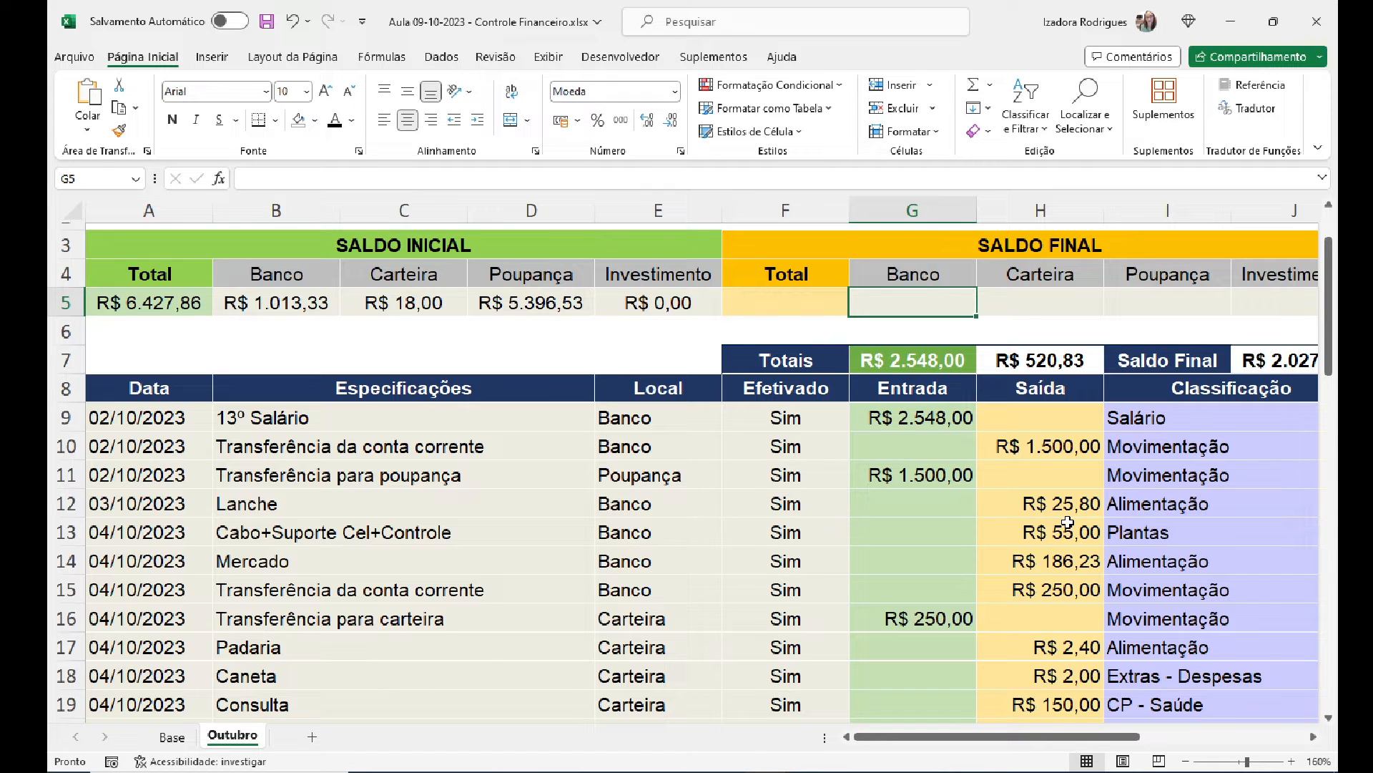
double_click(943, 306)
text(=)
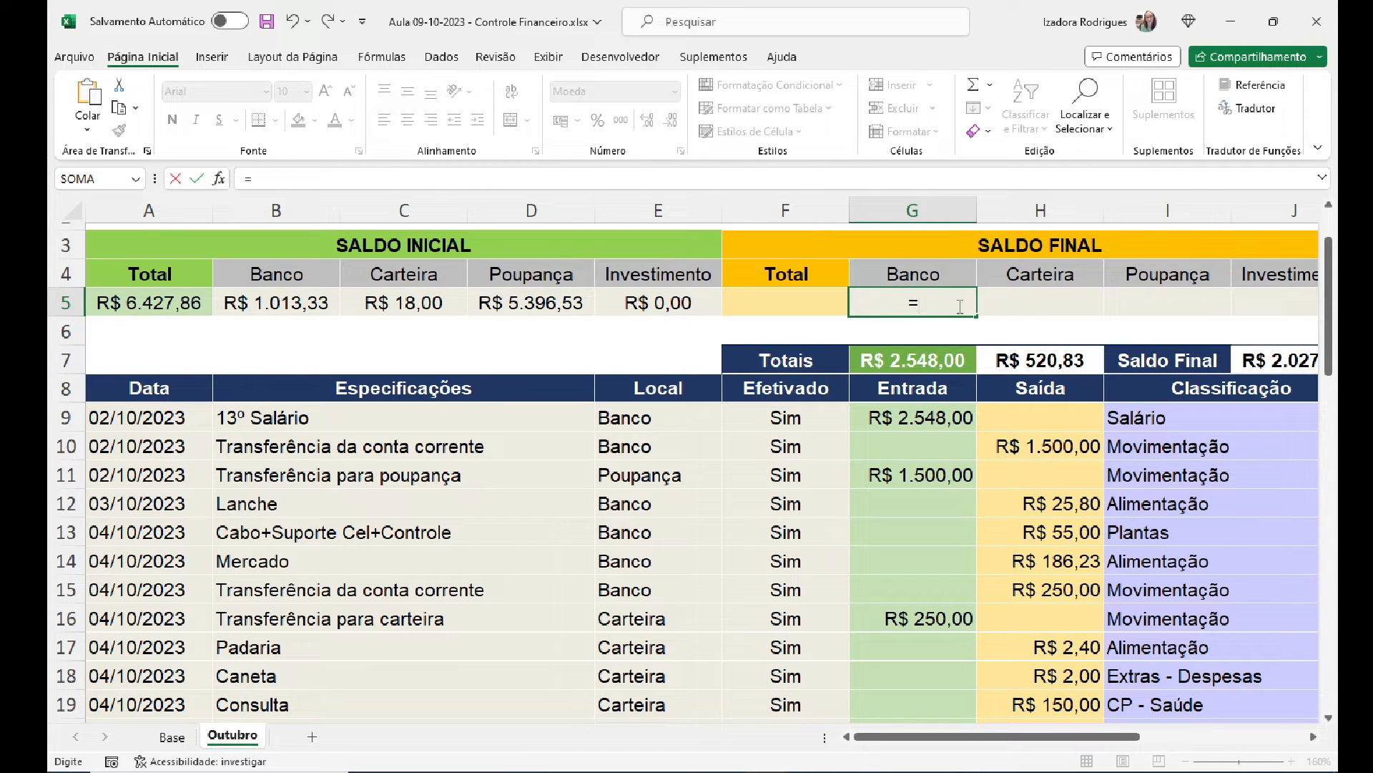
click(244, 300)
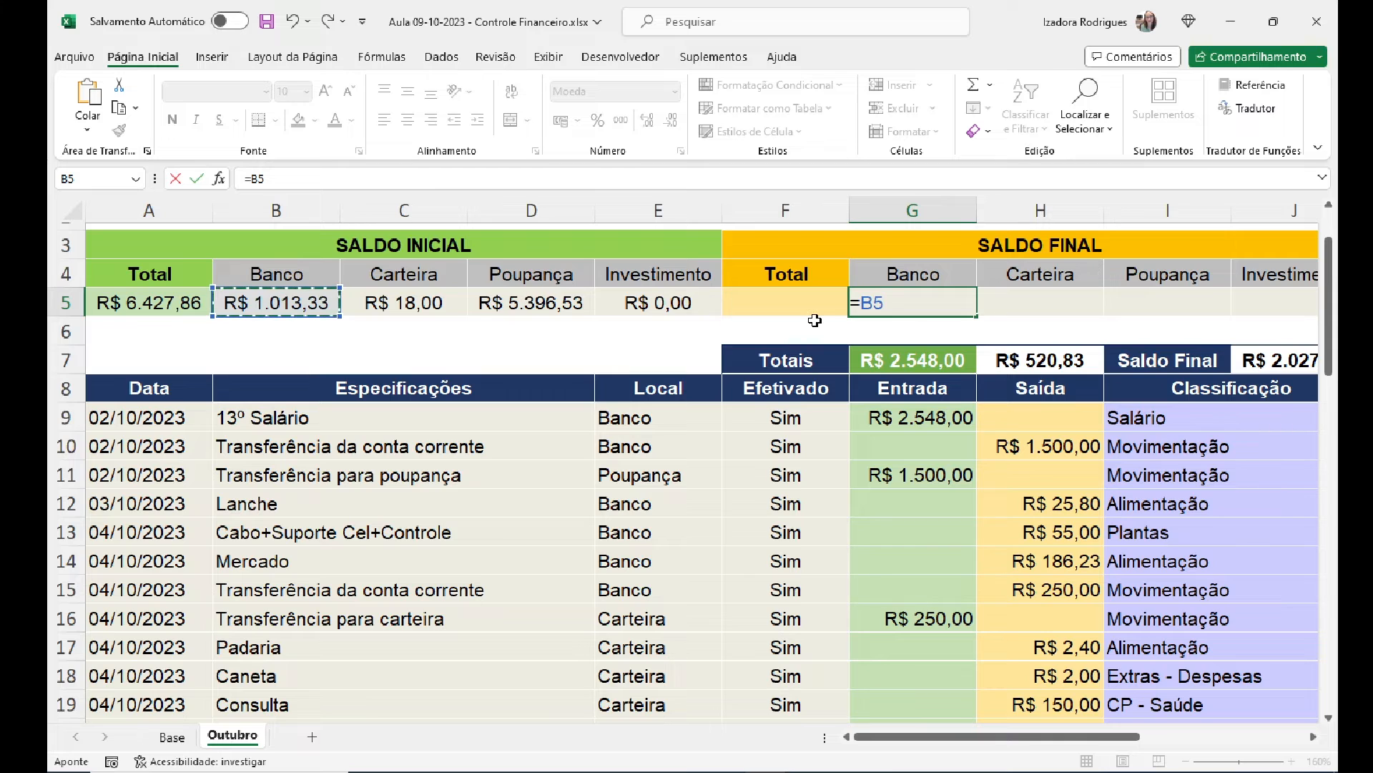
Step: Extend the =B5 formula in G5 by adding a SOMASE function with the Local entries E9:E24 as its range
text(+)
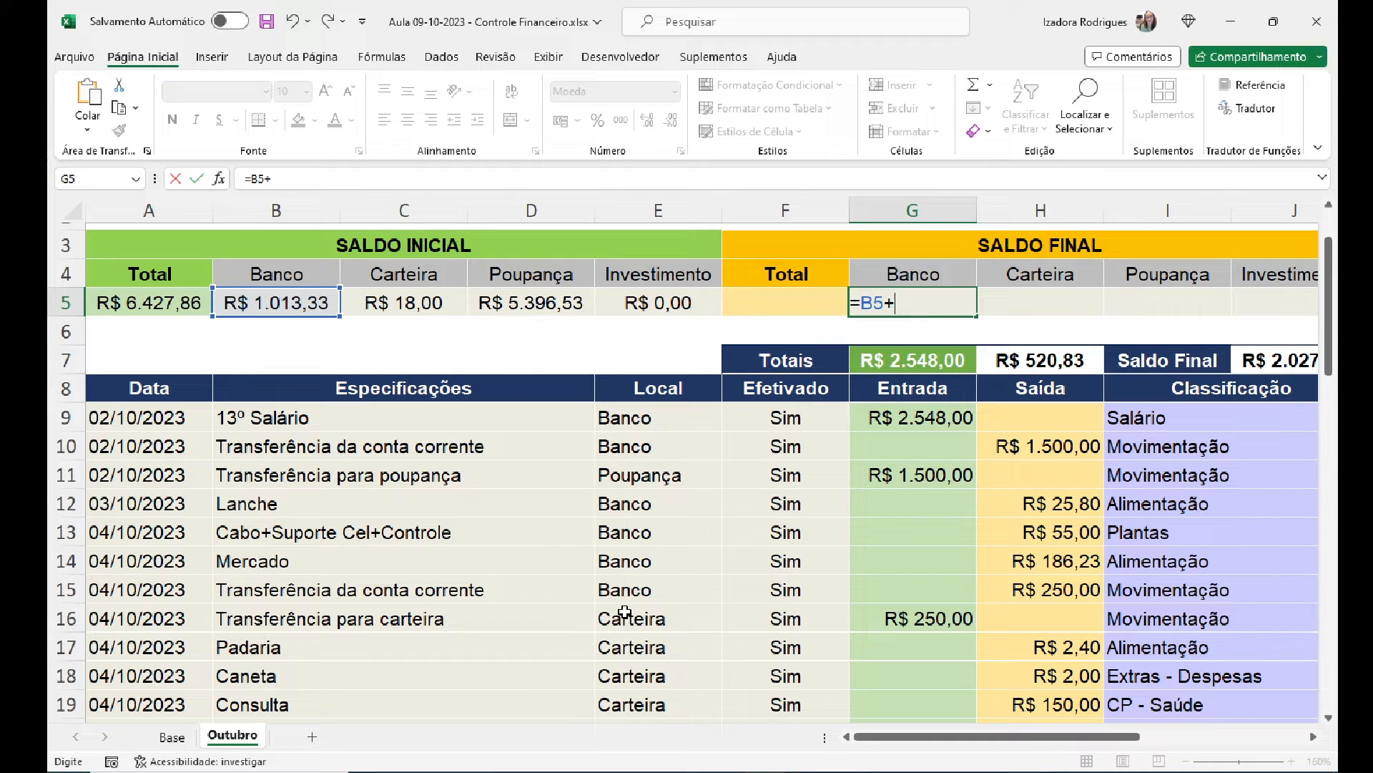
drag(955, 734, 990, 734)
text(s)
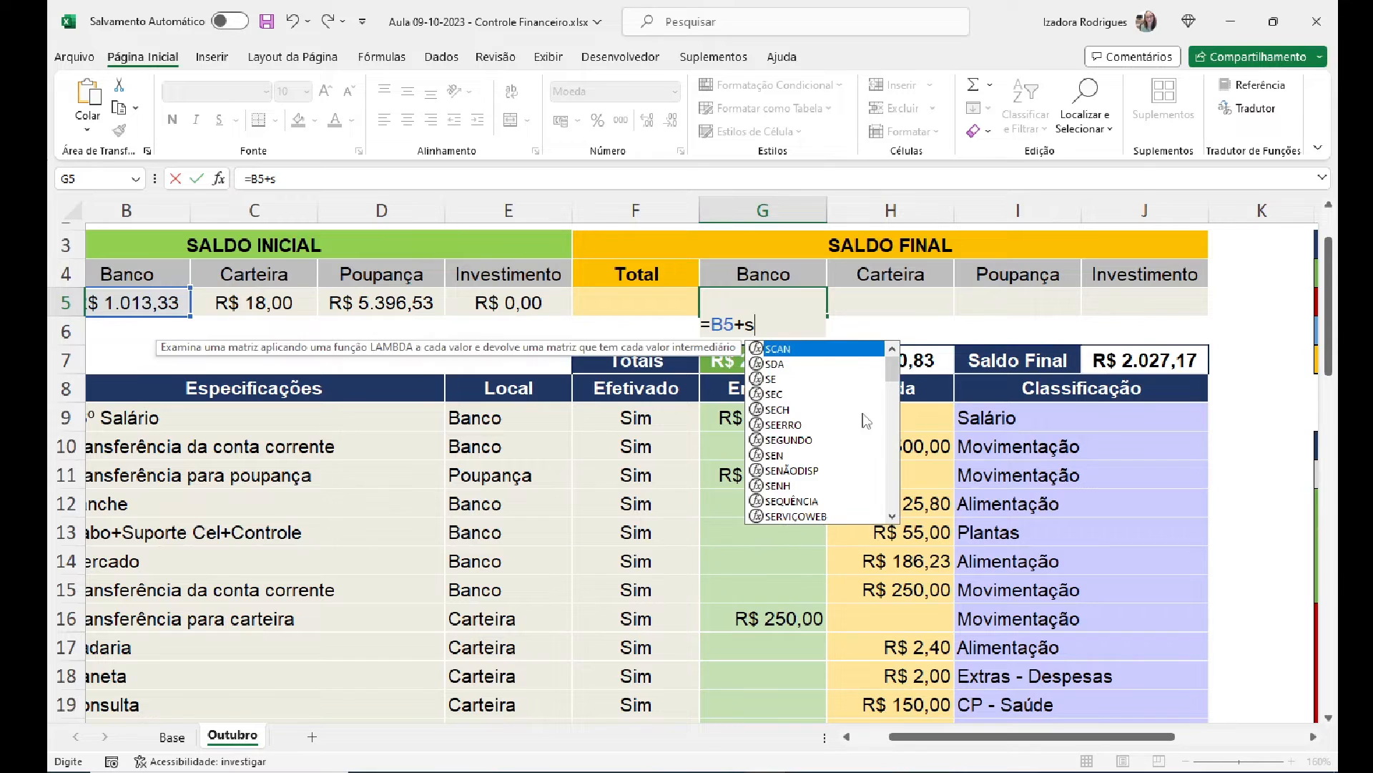
text(omas)
key(Tab)
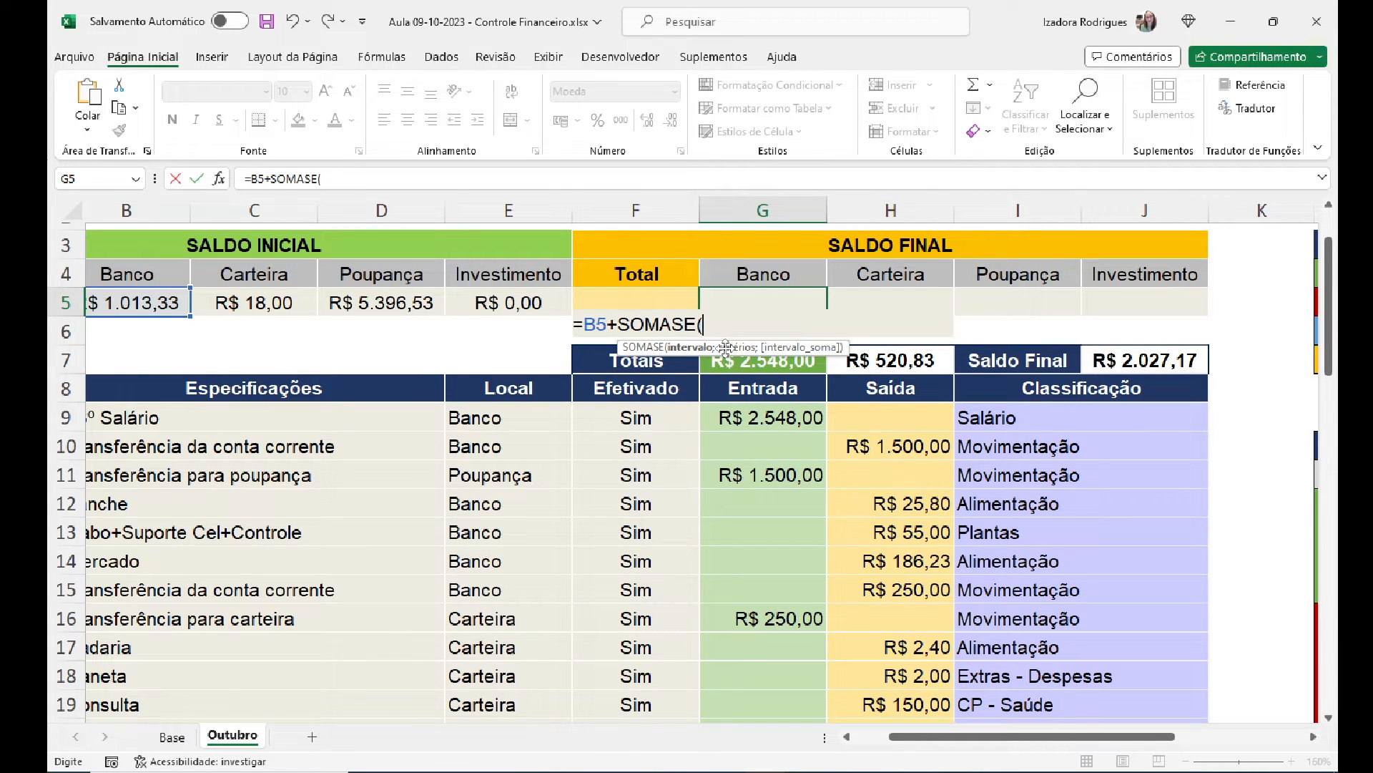
click(527, 399)
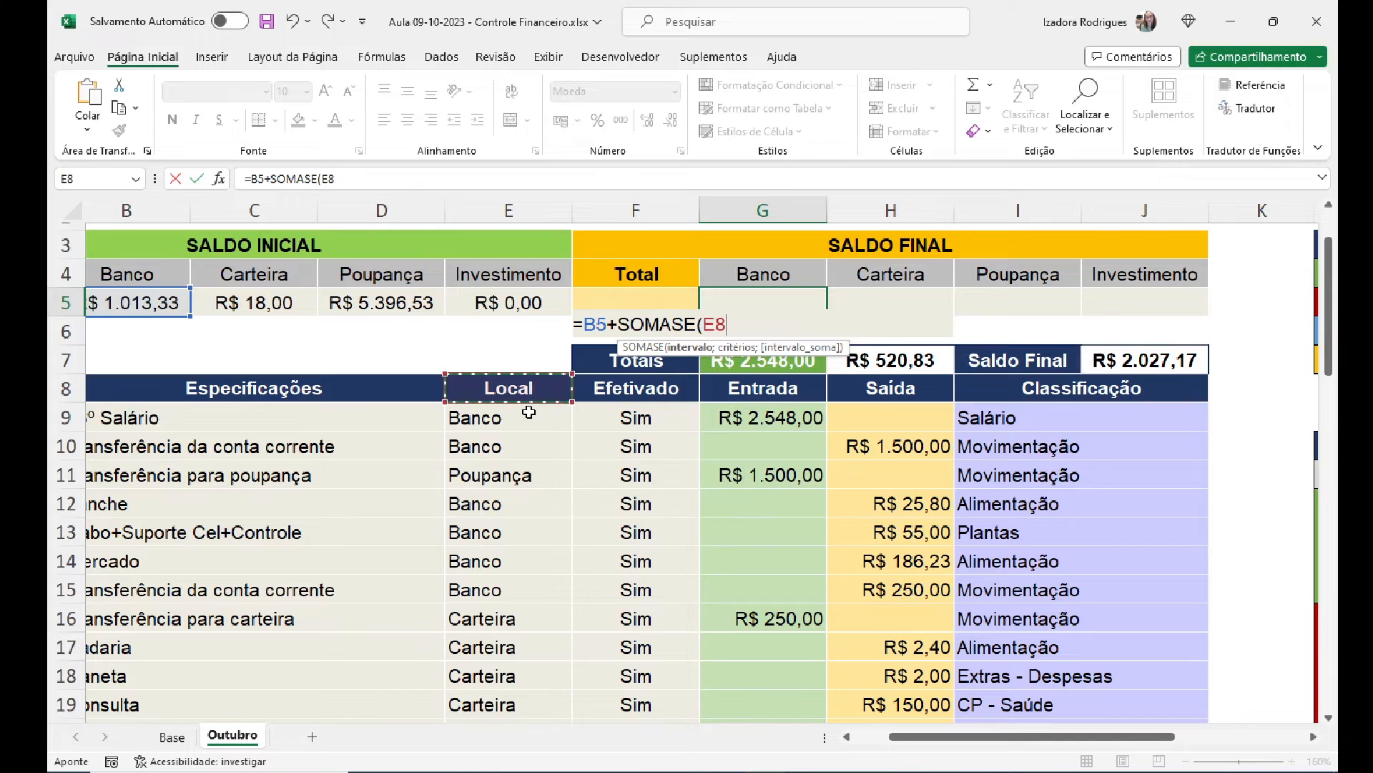
click(527, 425)
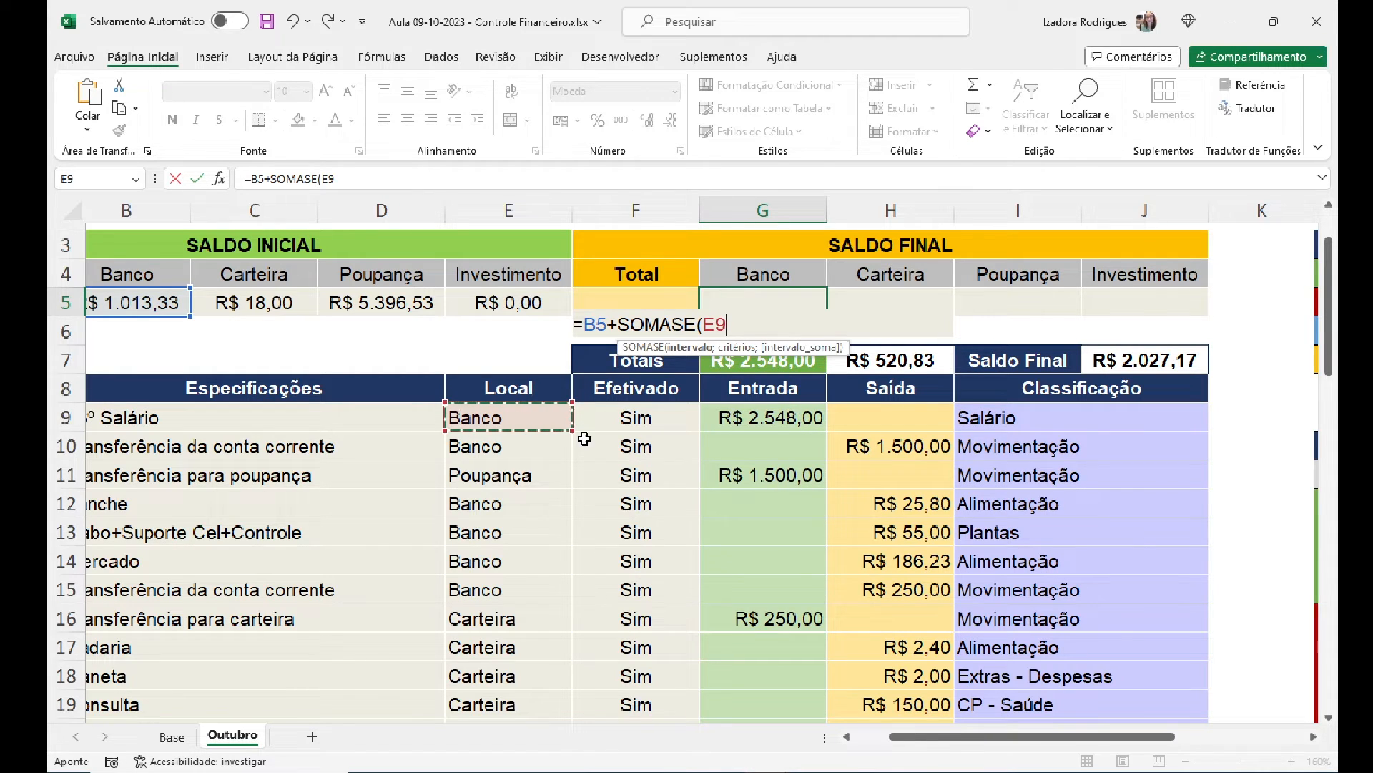
key(ctrl+shift+Down)
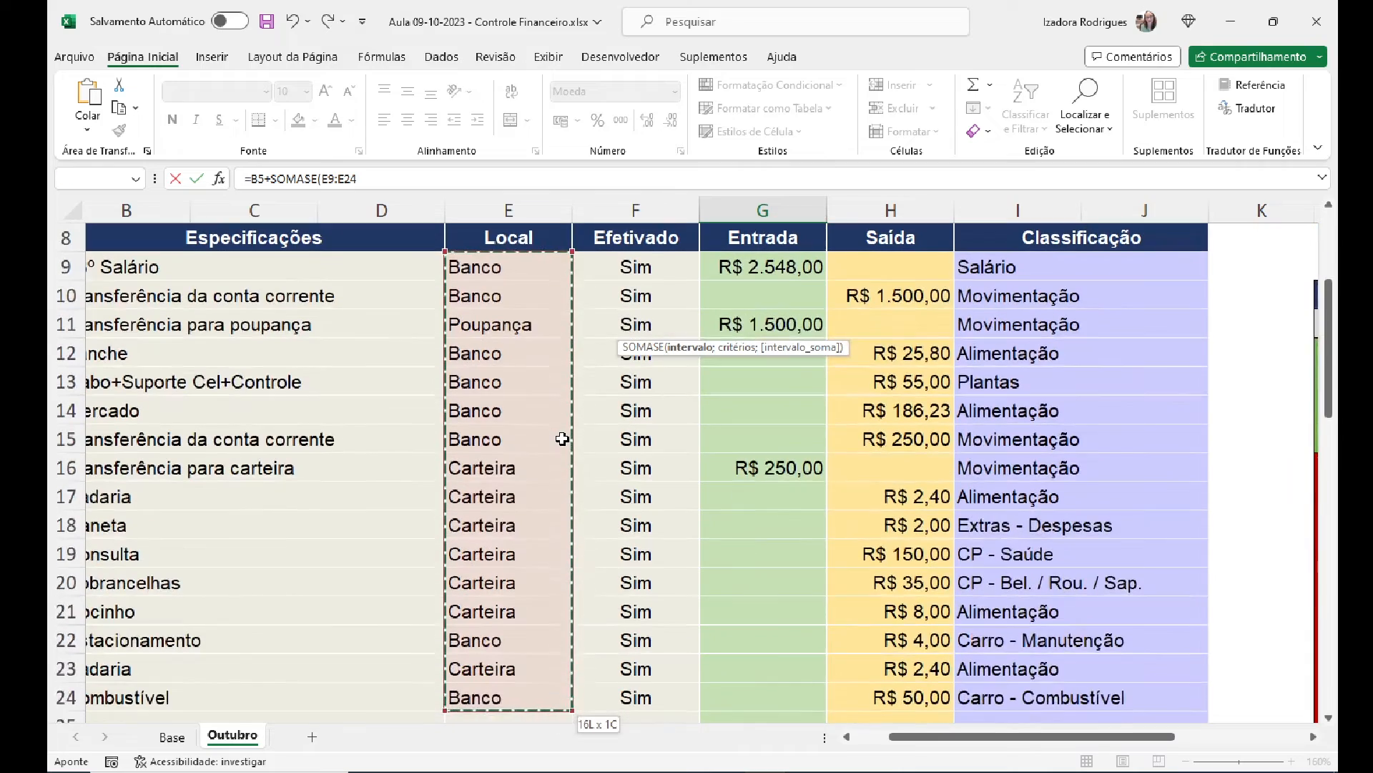
drag(1335, 368, 1334, 324)
text(;)
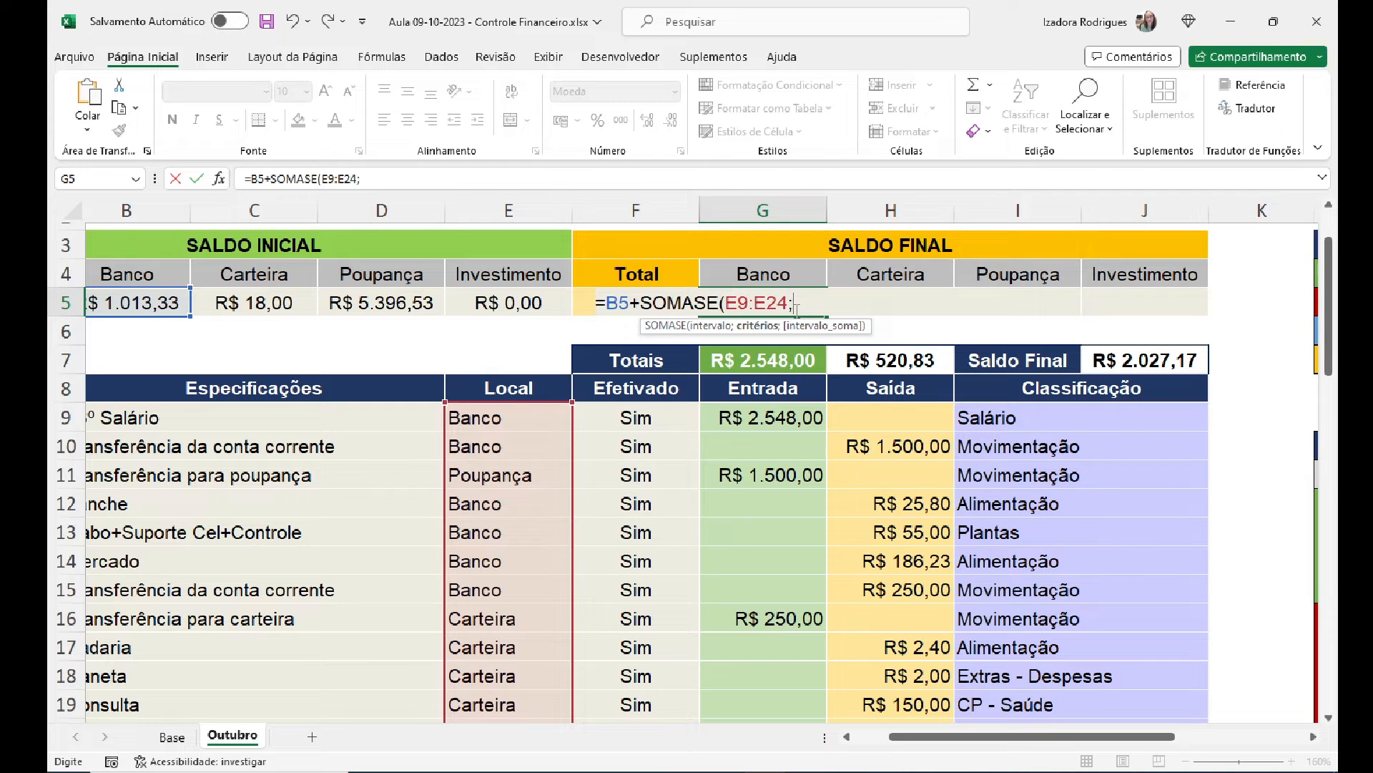
Step: Complete the first SOMASE with criterion G4 and the Entrada values G9:G24 as the sum range
click(791, 274)
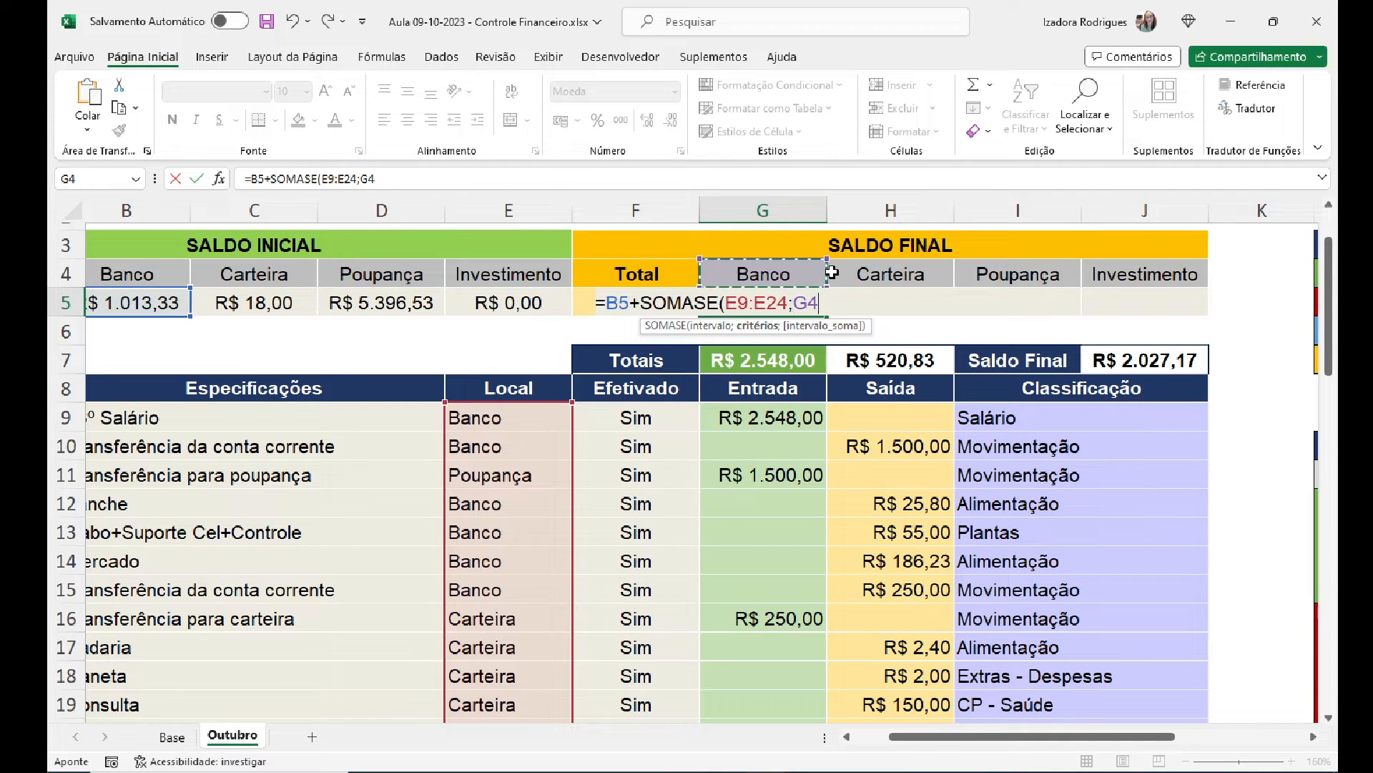
text(;)
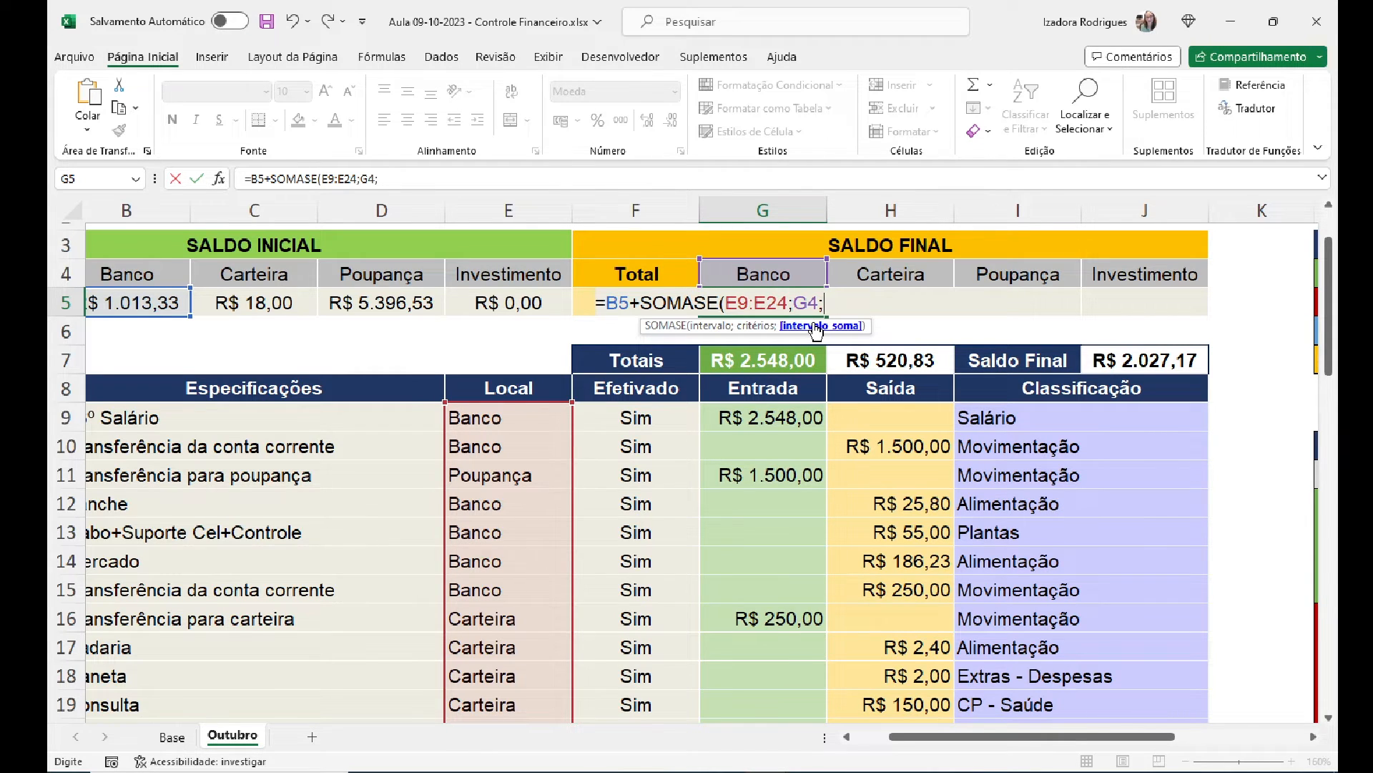
click(755, 417)
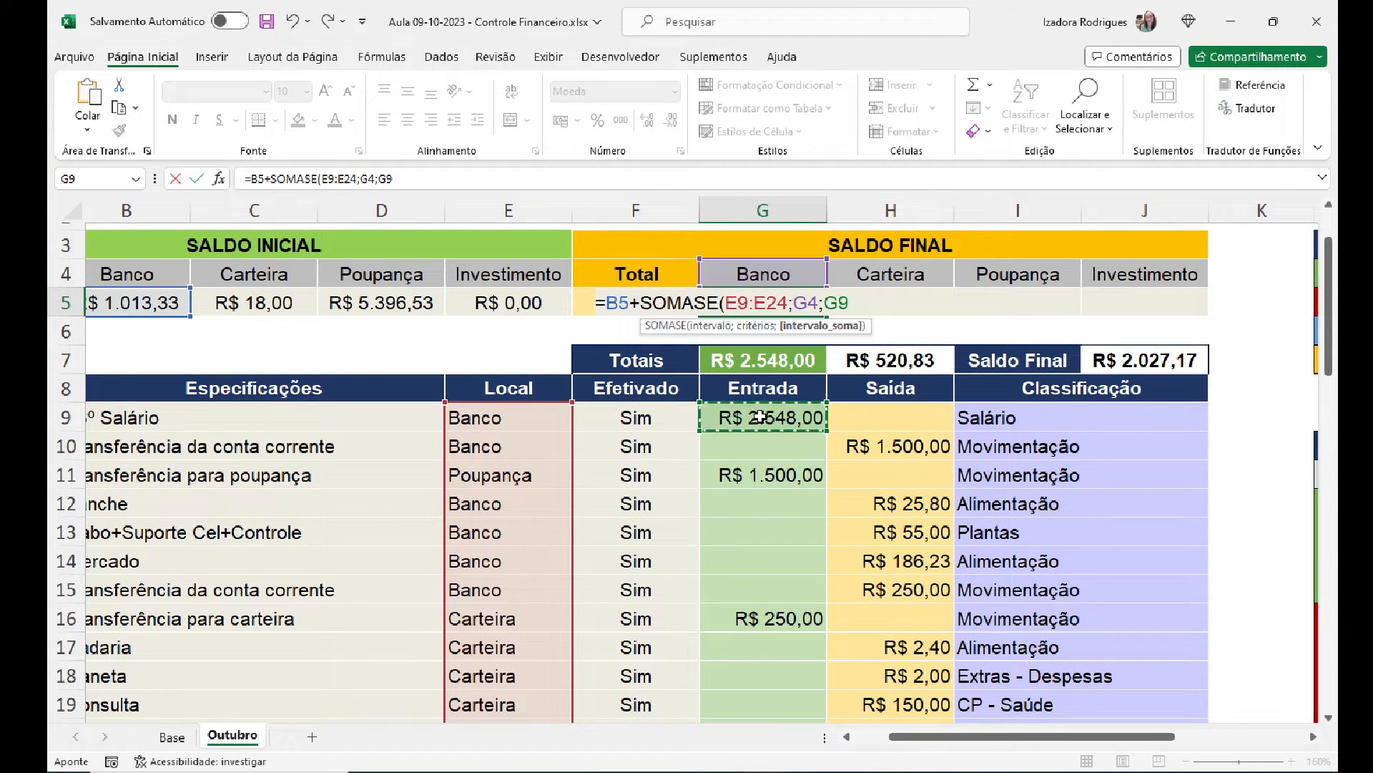
drag(1330, 297, 1330, 387)
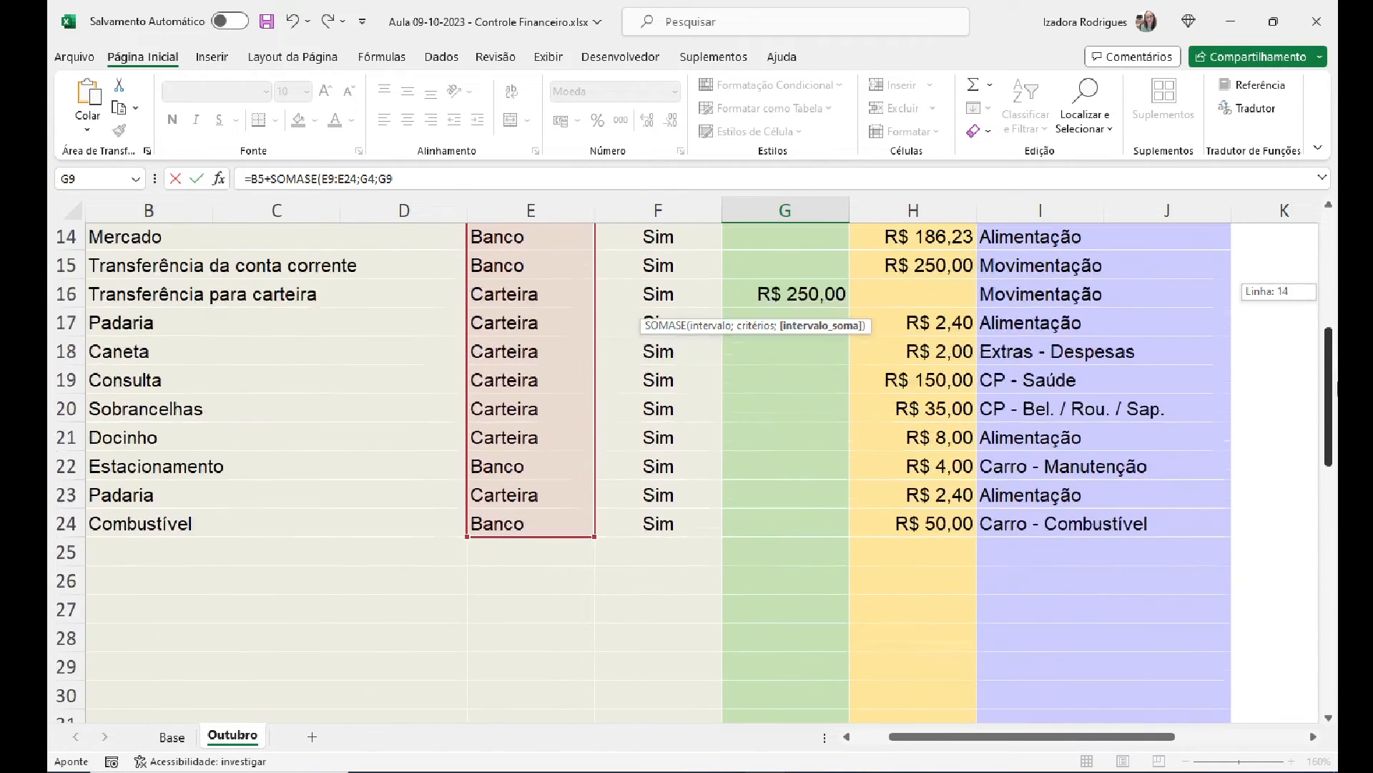
shift+click(790, 520)
drag(1329, 411, 1335, 321)
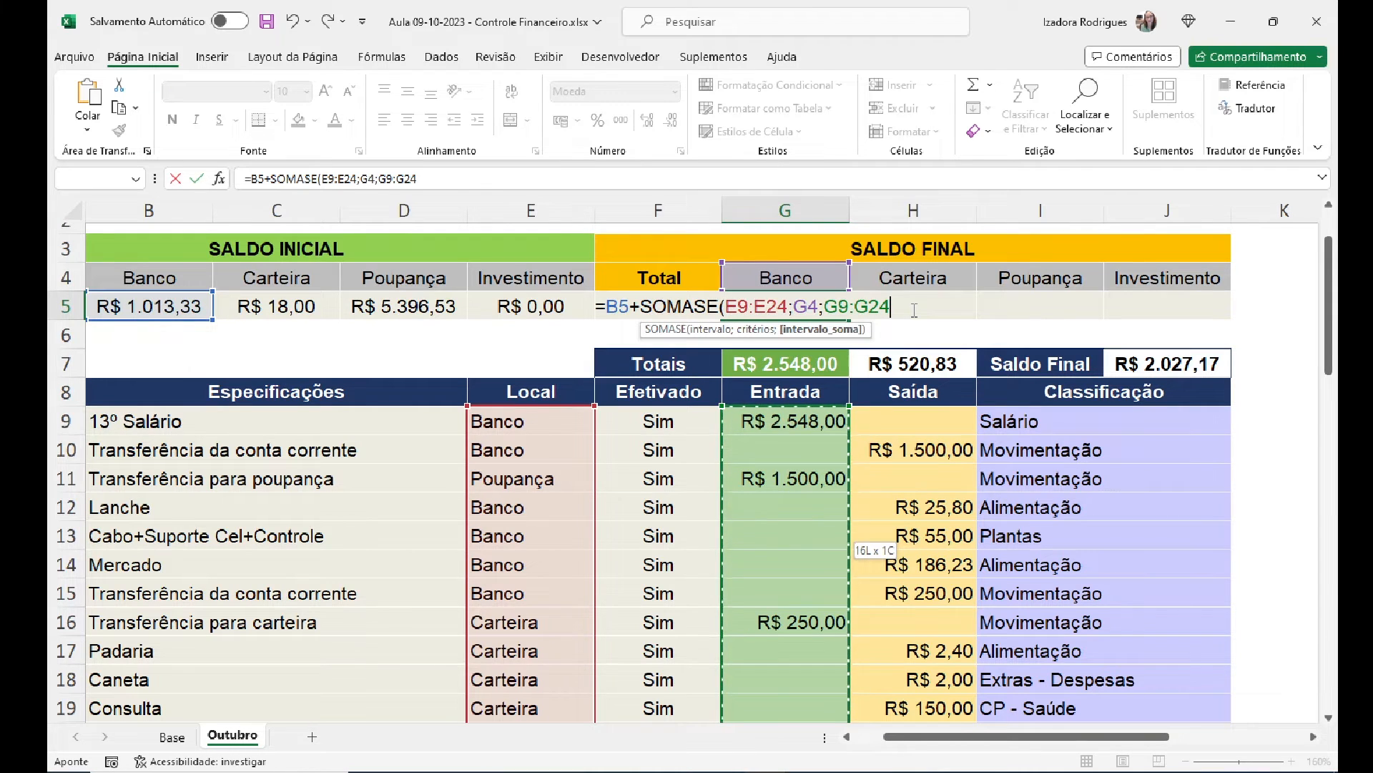
text())
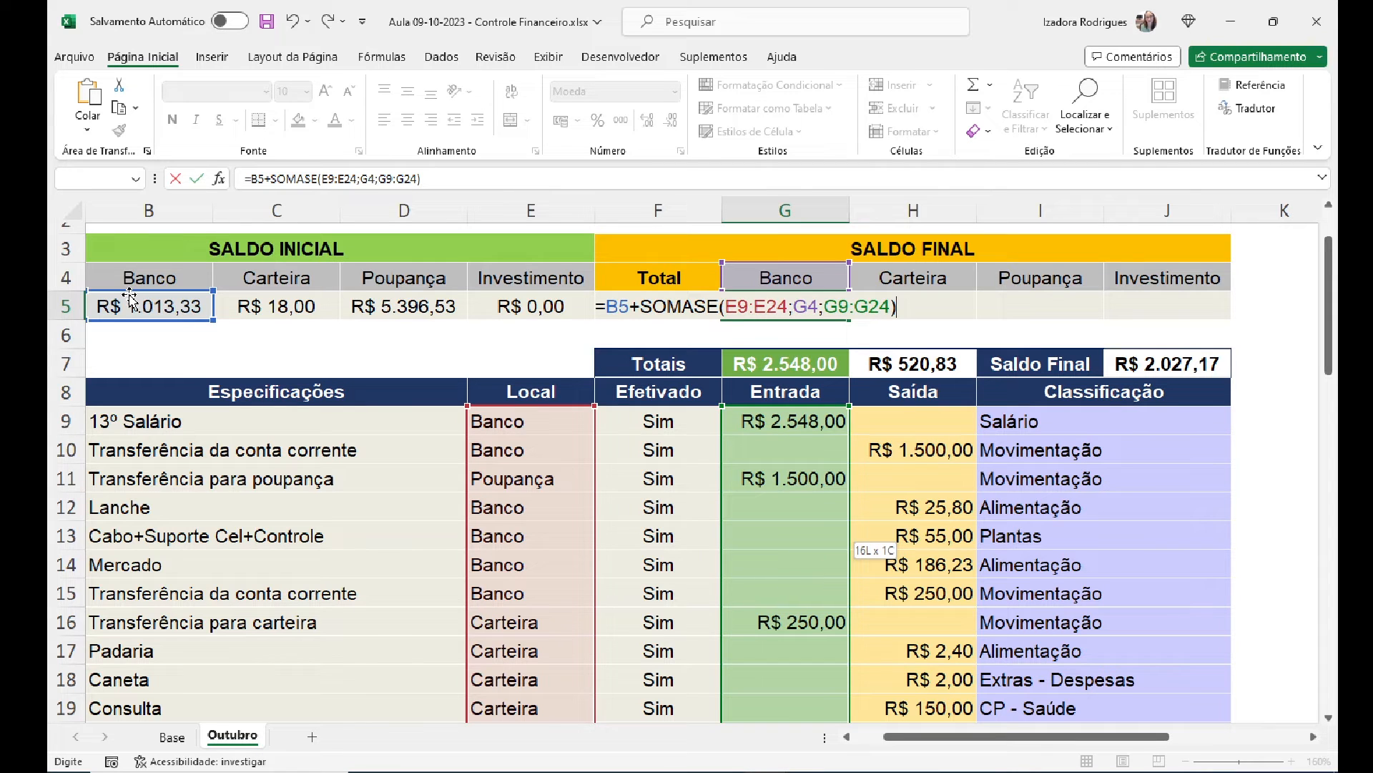
Step: Subtract a second SOMASE in the G5 formula, with range E9:E24 and criterion G4
click(932, 310)
text(somase()
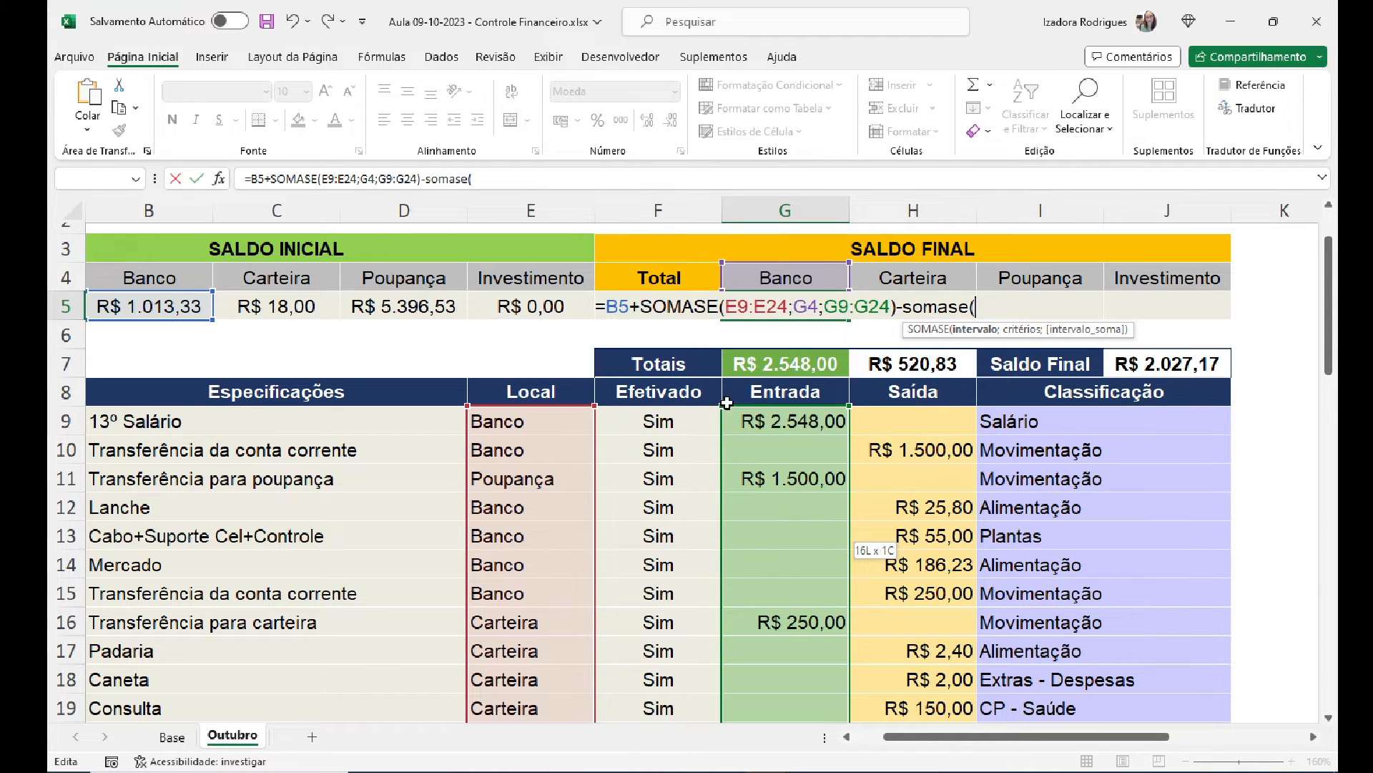
click(565, 423)
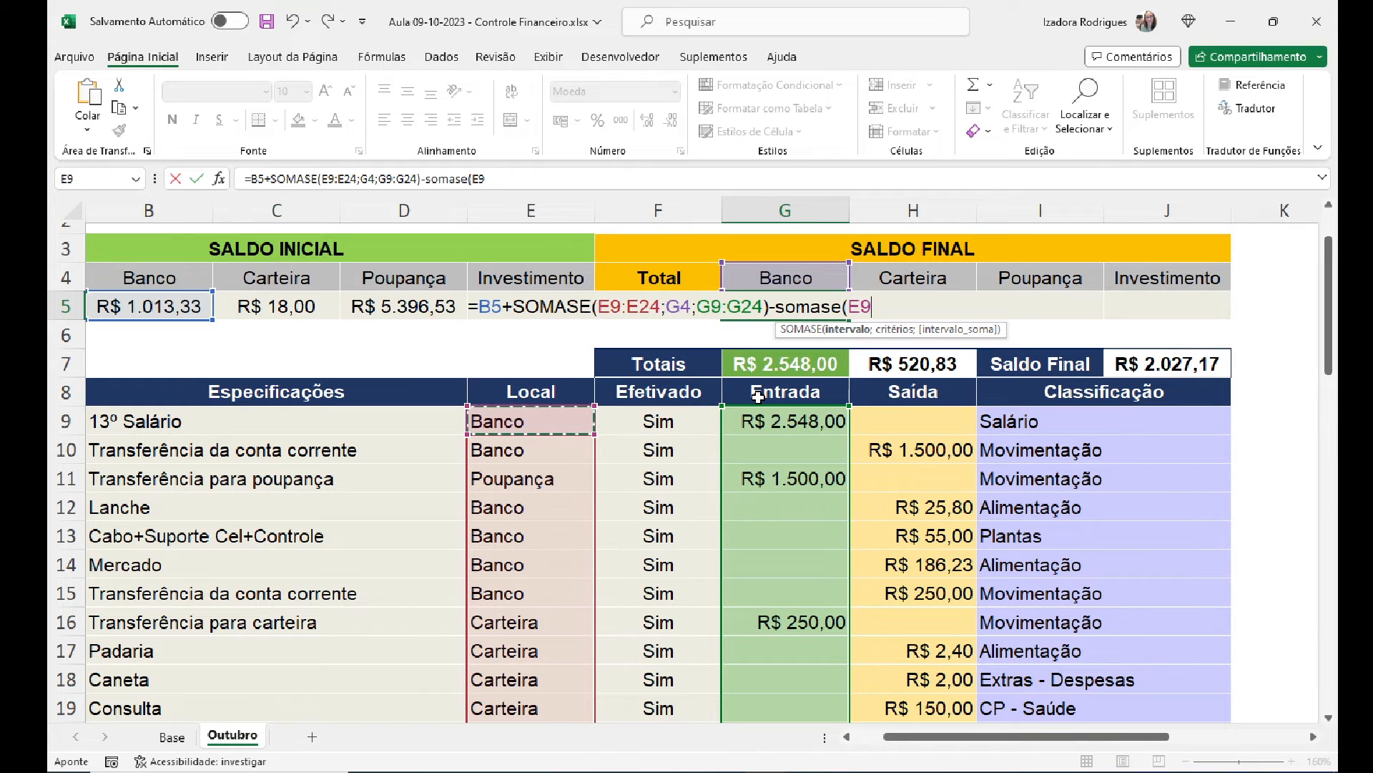
key(ctrl+shift+Down)
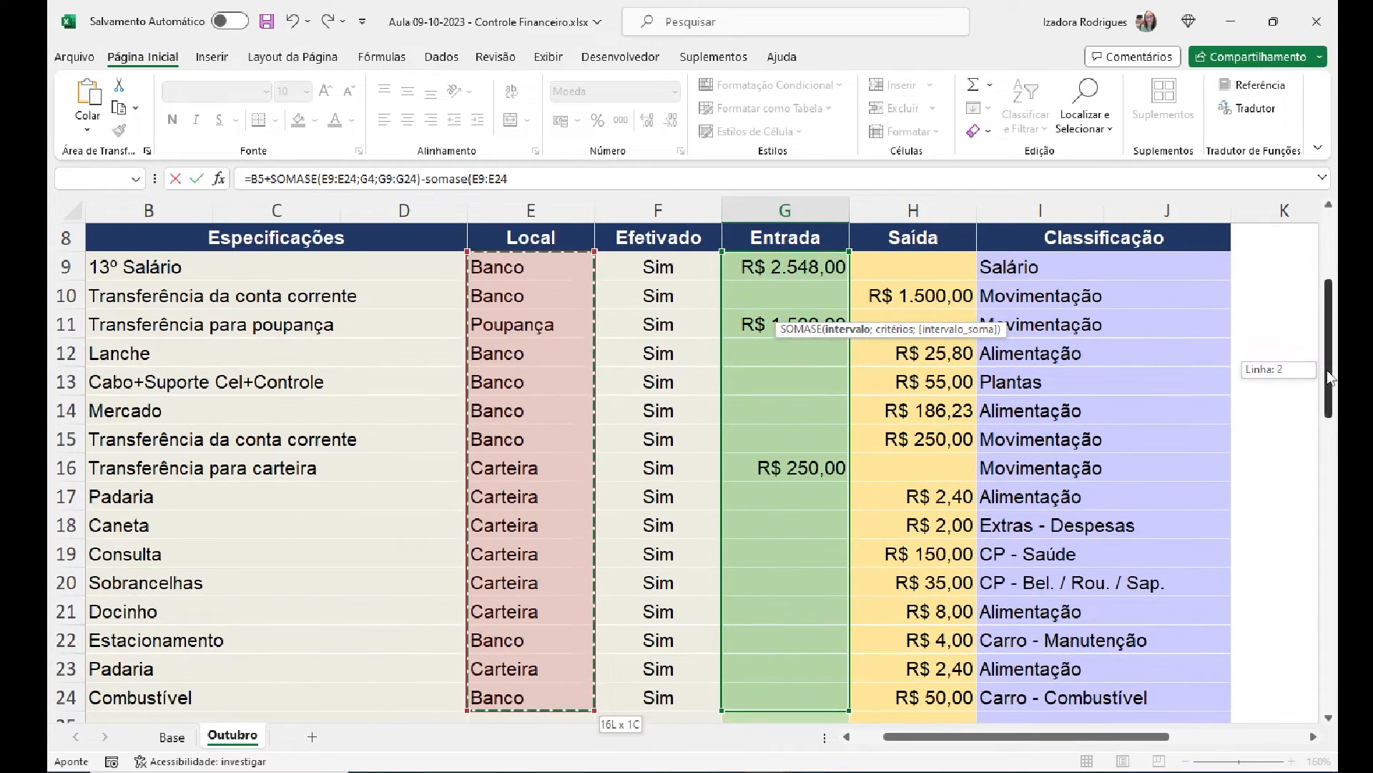
drag(1328, 377, 1328, 374)
text(;)
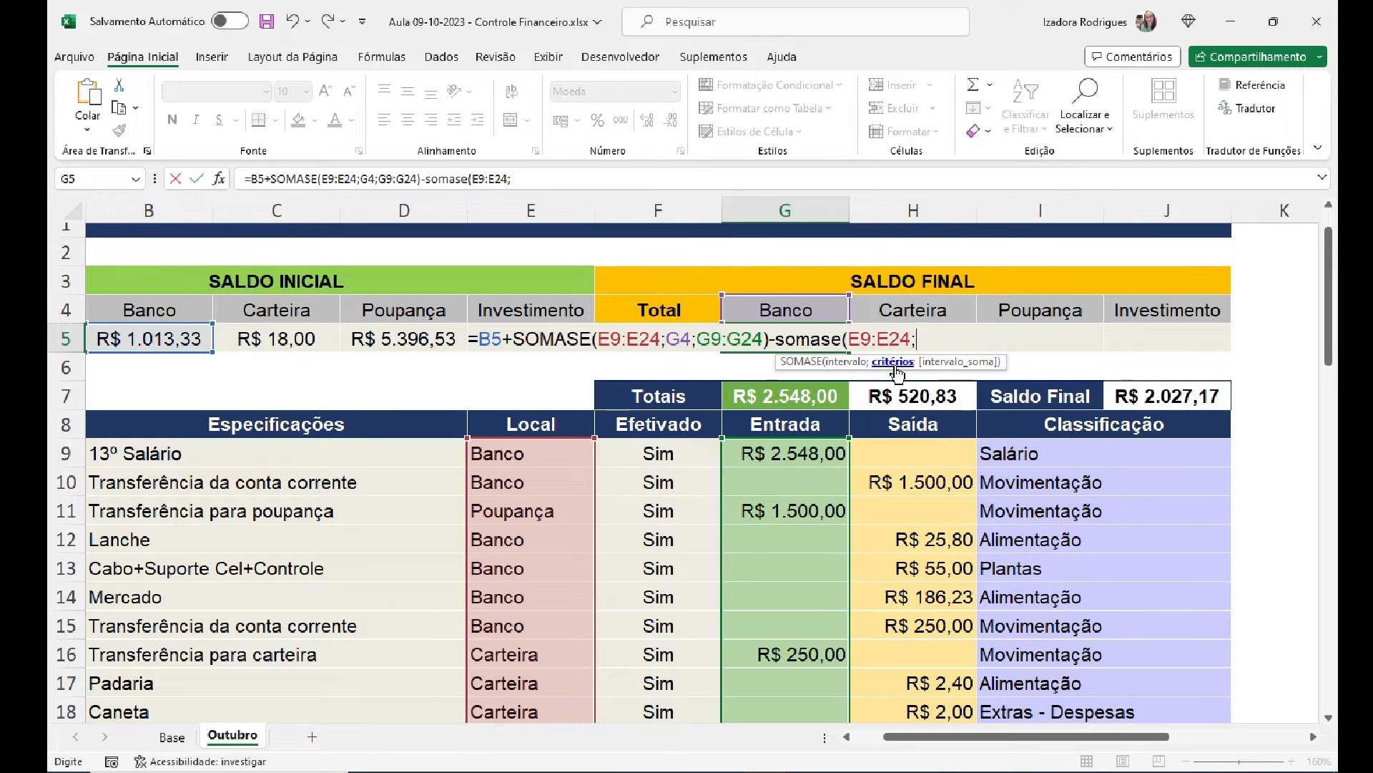
click(809, 305)
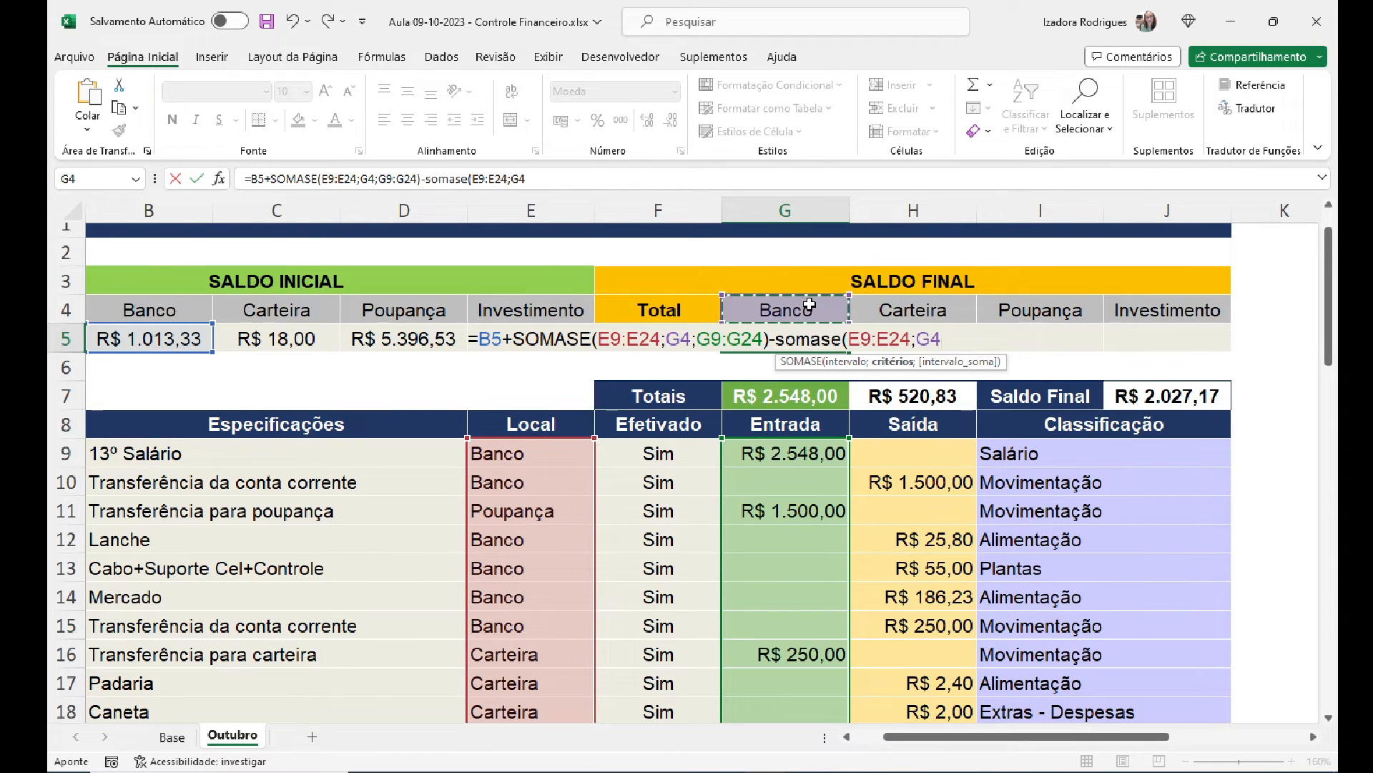
text(;)
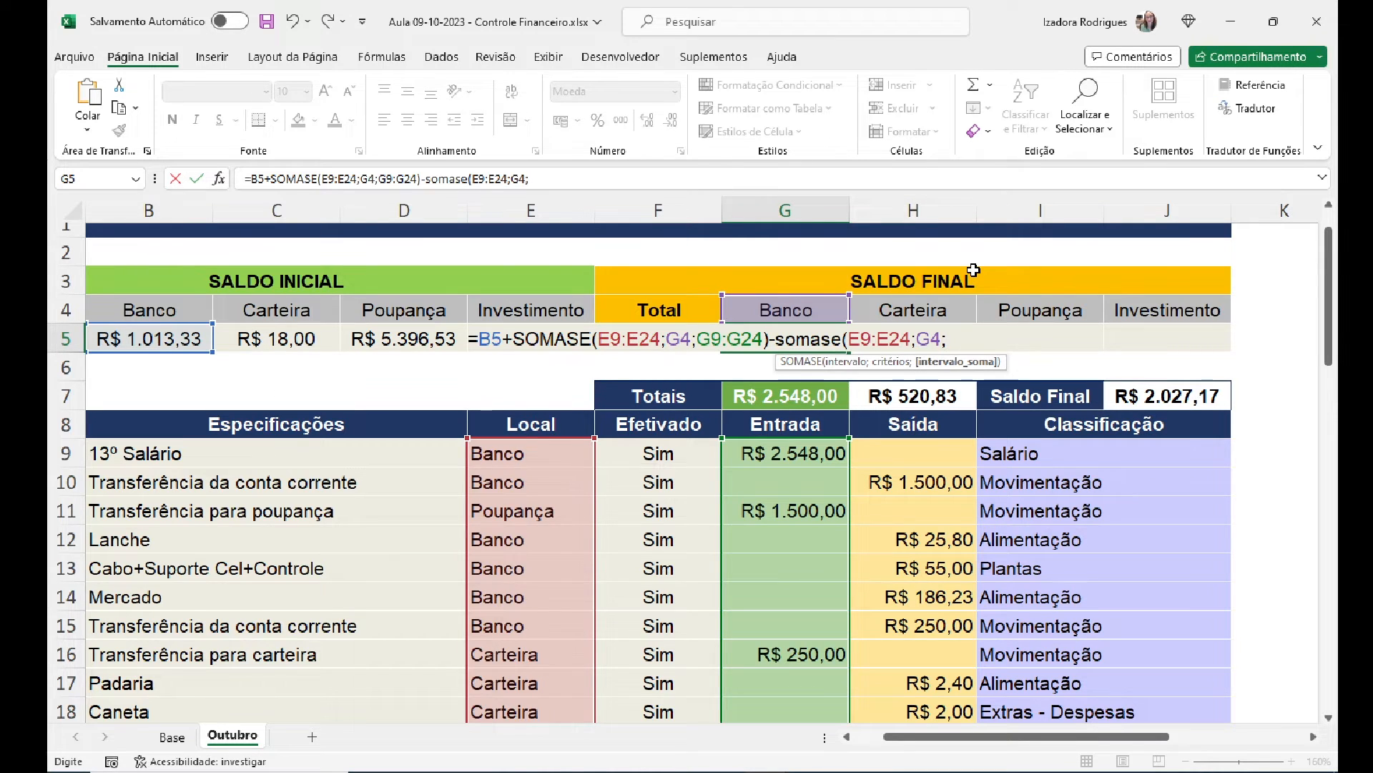
Step: Set the Saída values H9:H24 as the second SOMASE's sum range and commit the G5 formula
click(956, 448)
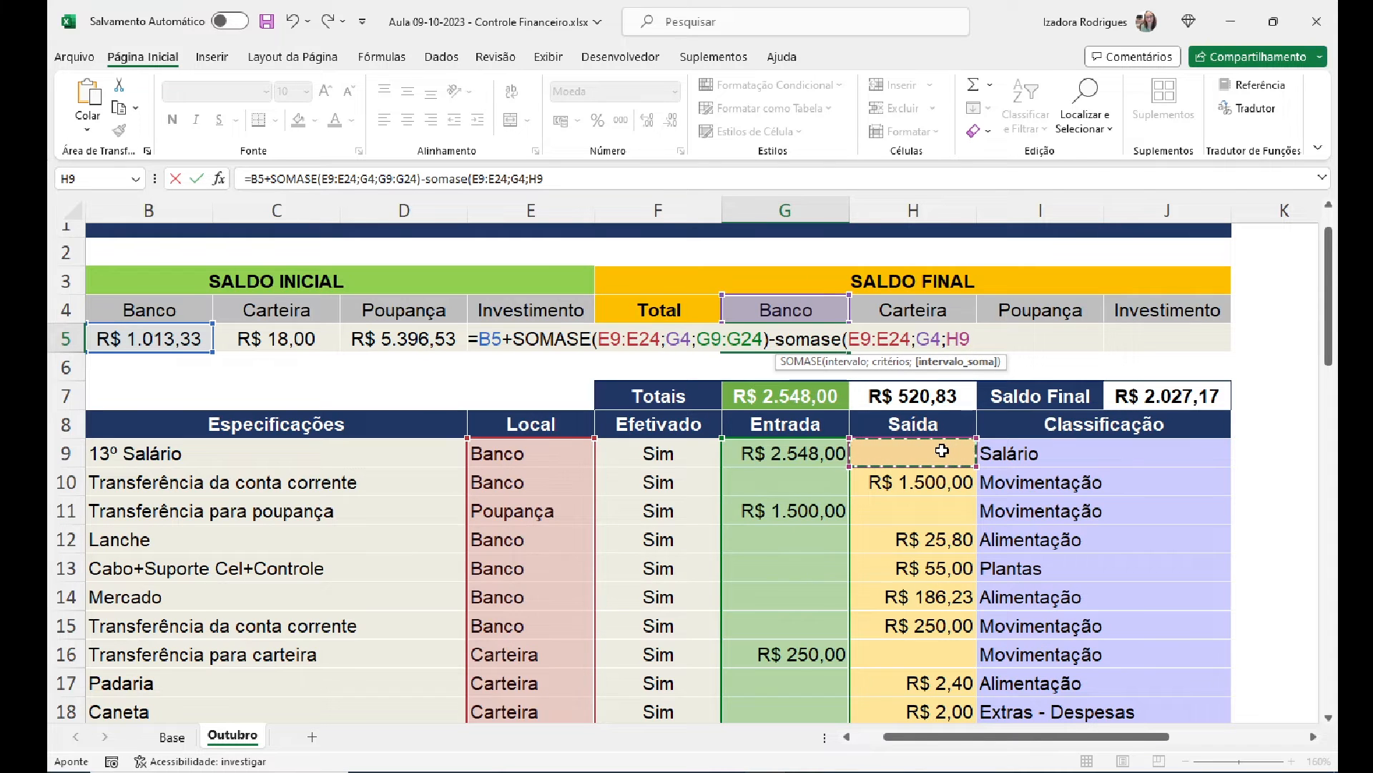
drag(1328, 286, 1329, 374)
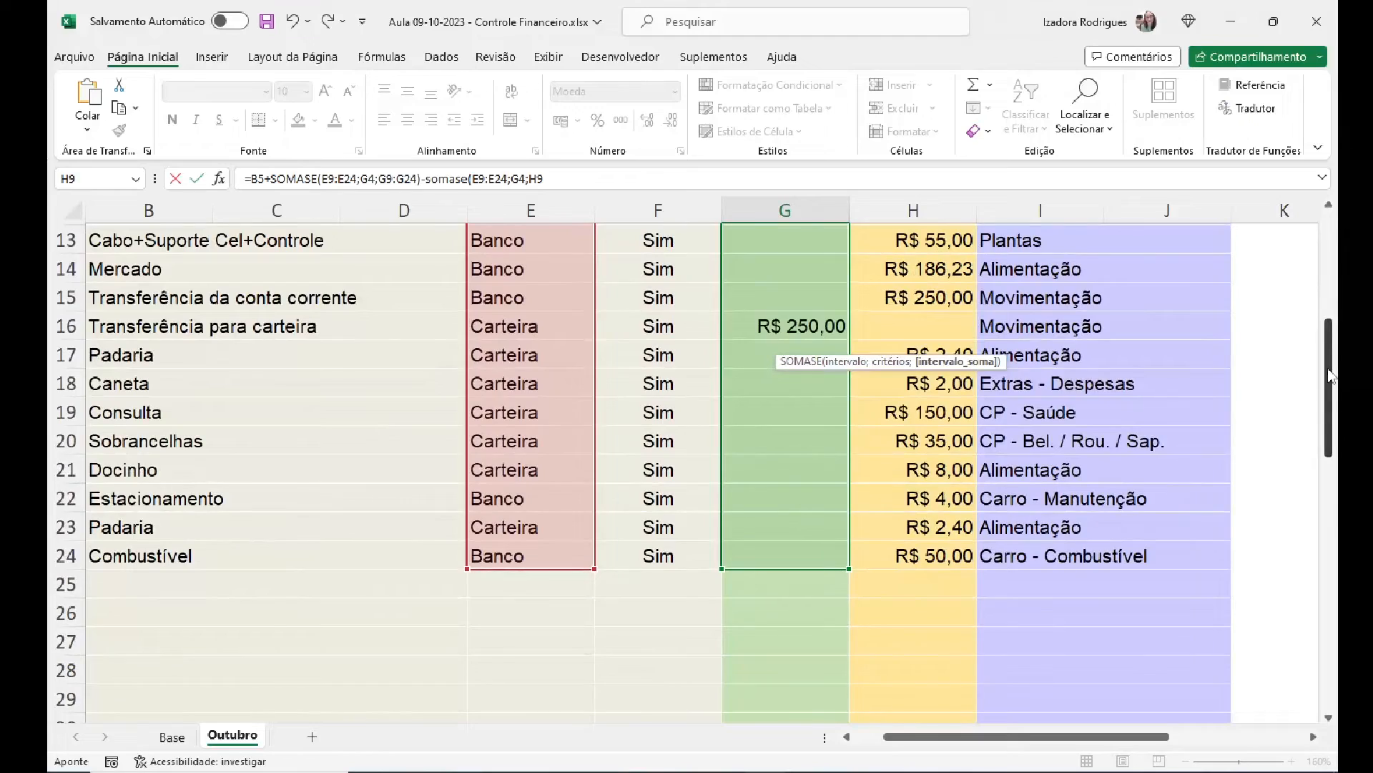
shift+click(895, 552)
drag(1328, 451, 1329, 359)
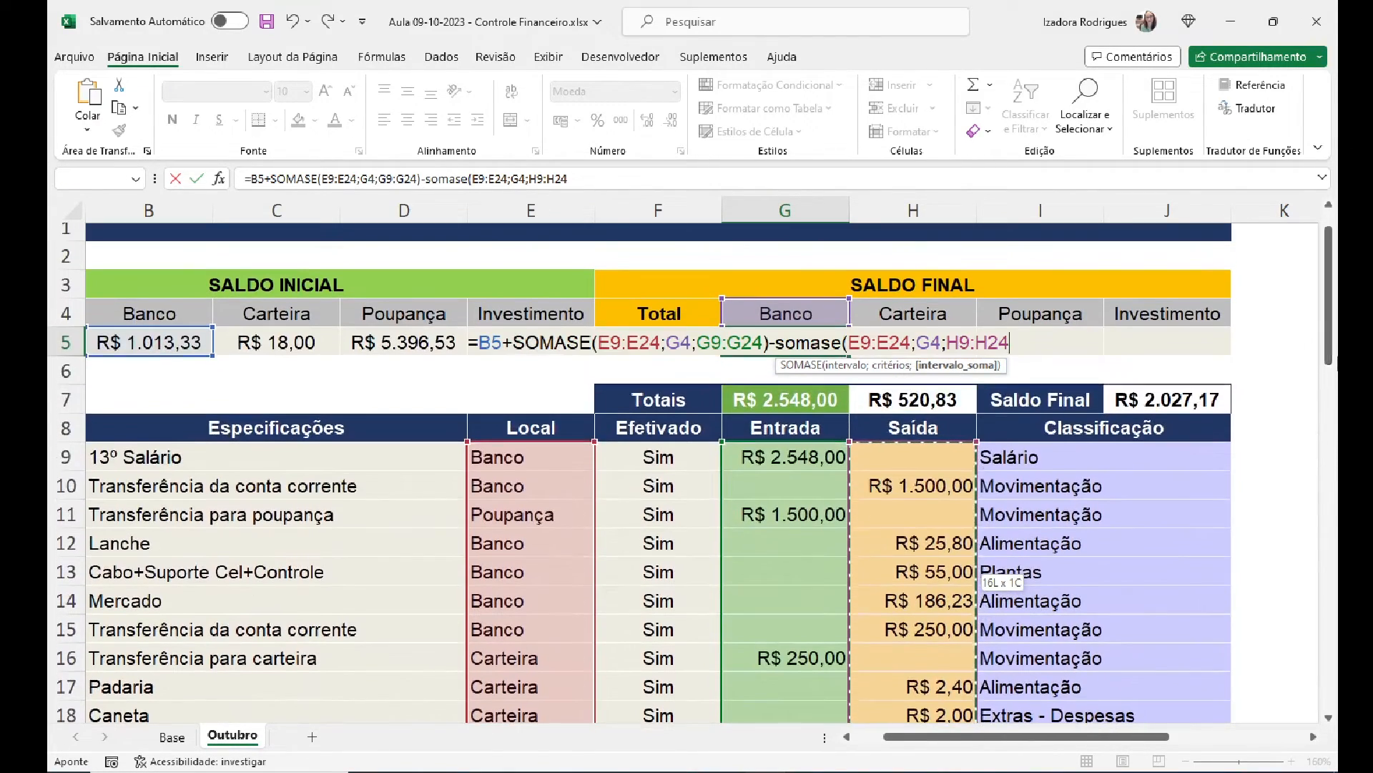
text())
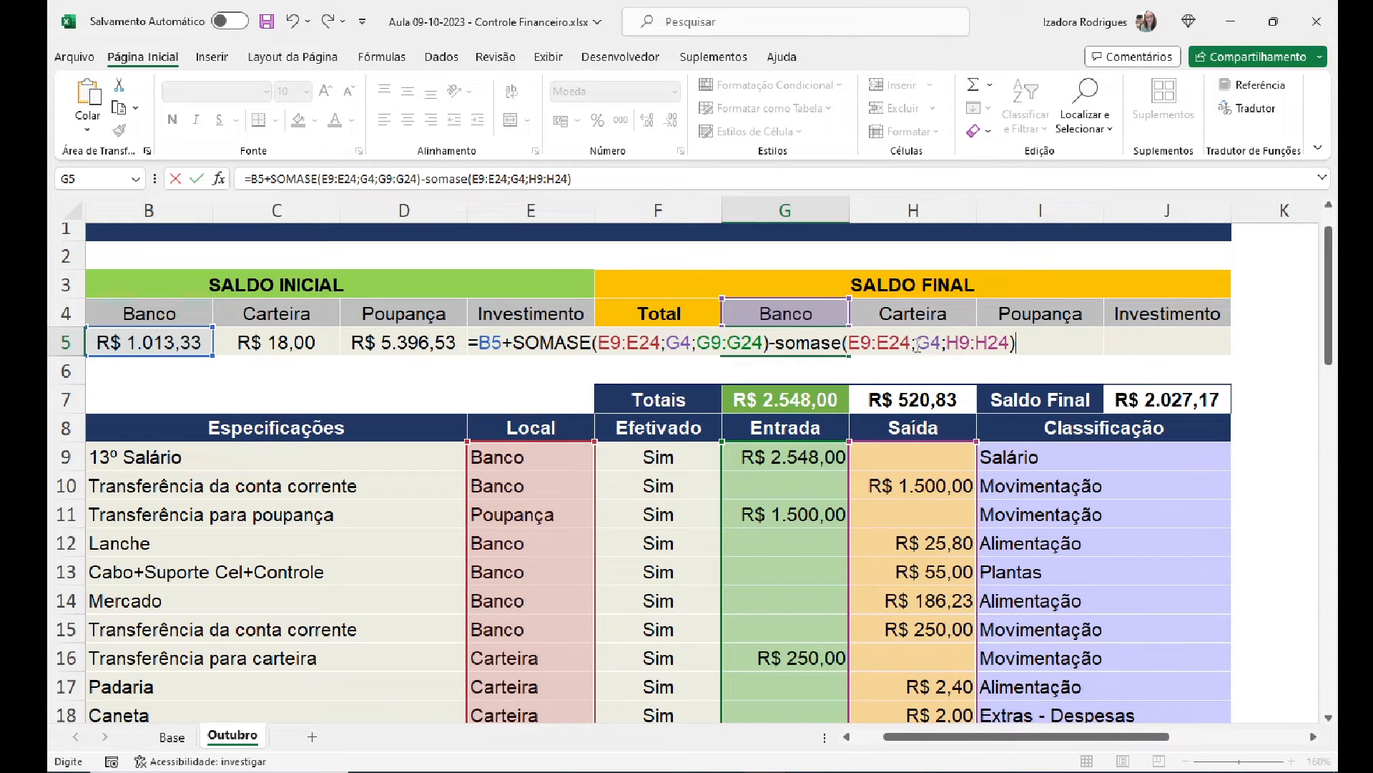
click(1022, 345)
key(Return)
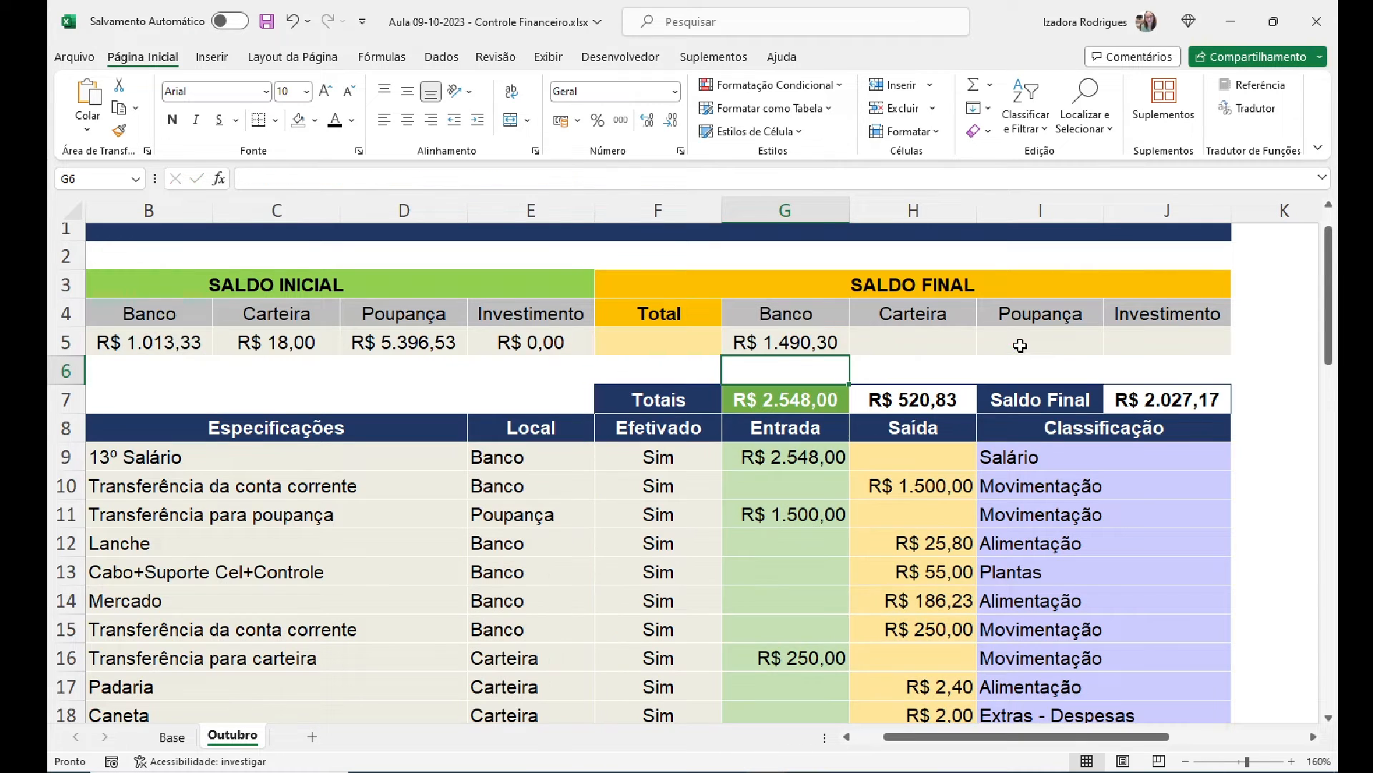
Step: Reopen the G5 formula and make the first SOMASE's ranges absolute as $E$9:$E$24 and $G$9:$G$24
click(806, 342)
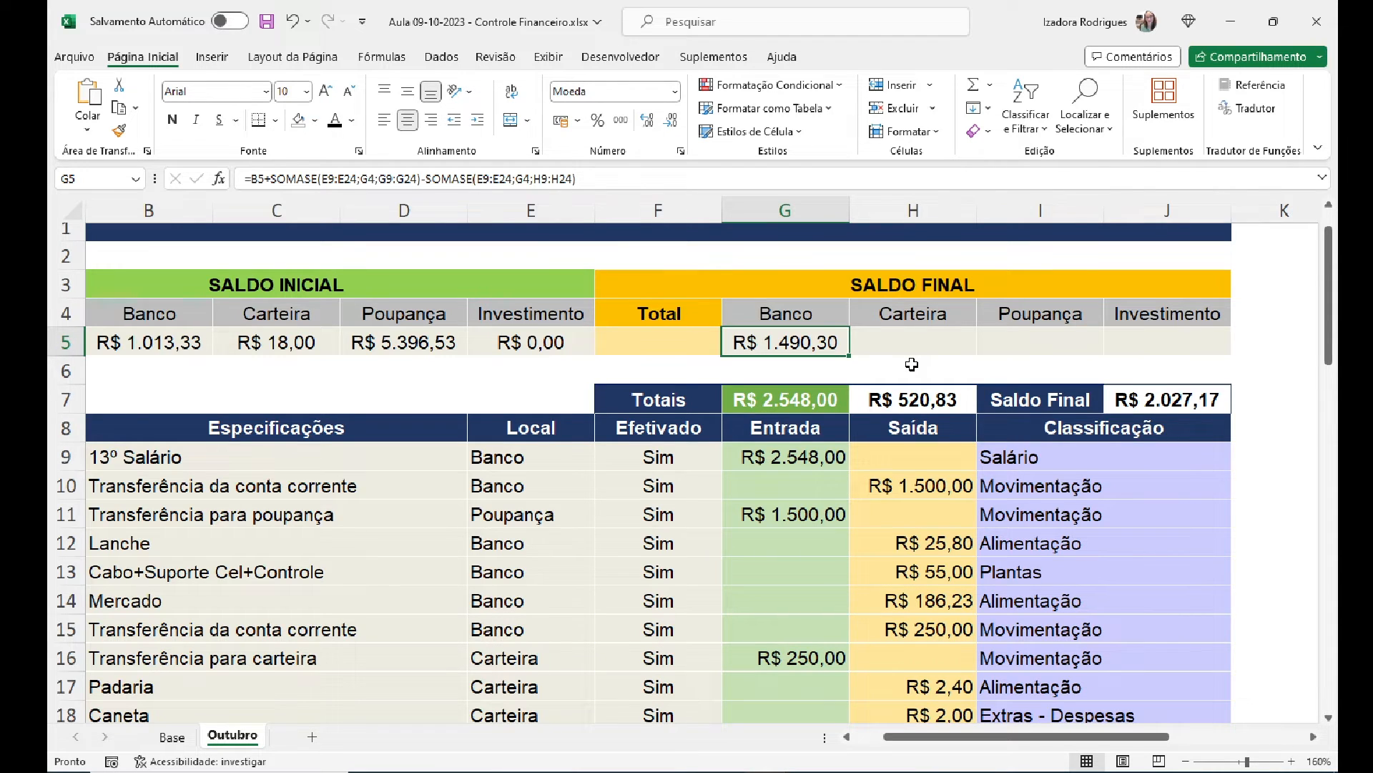
scroll(911, 365, up, 1)
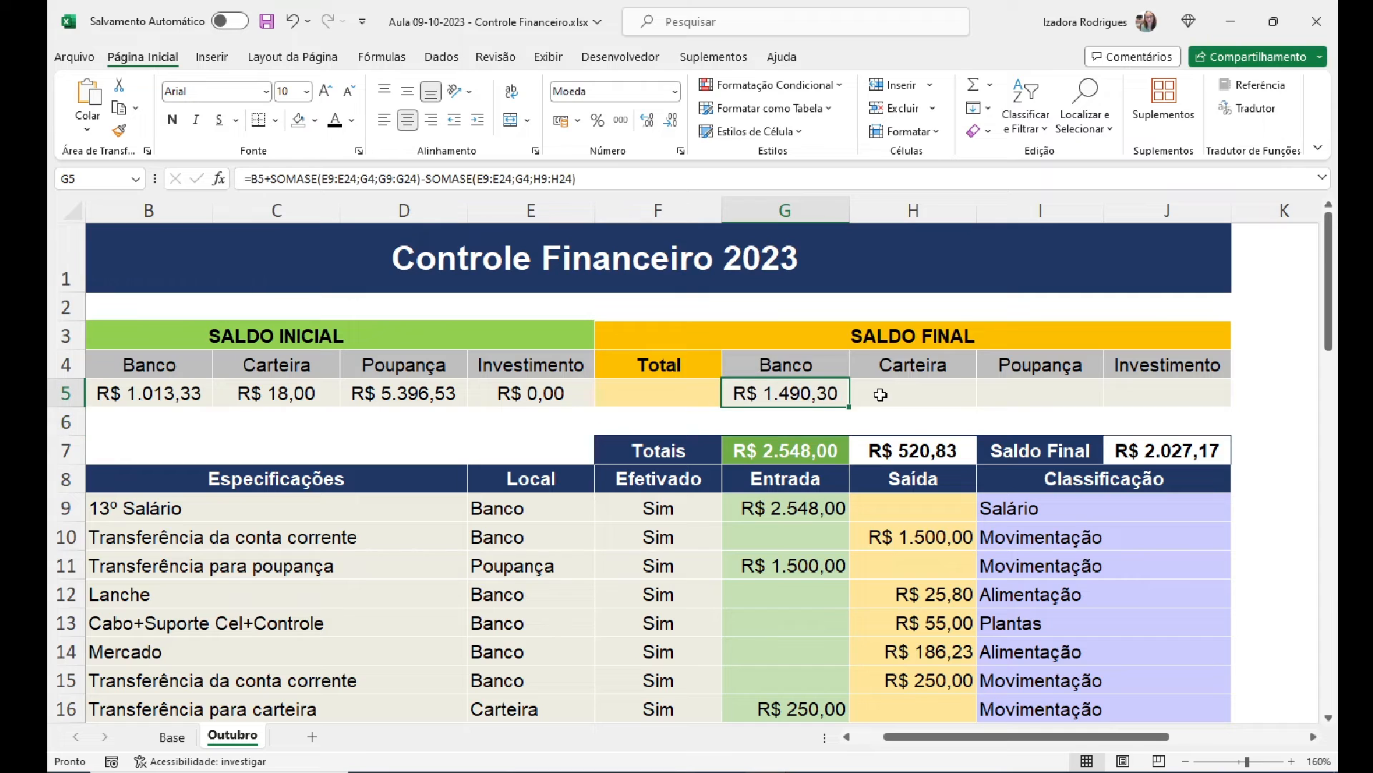
double_click(821, 393)
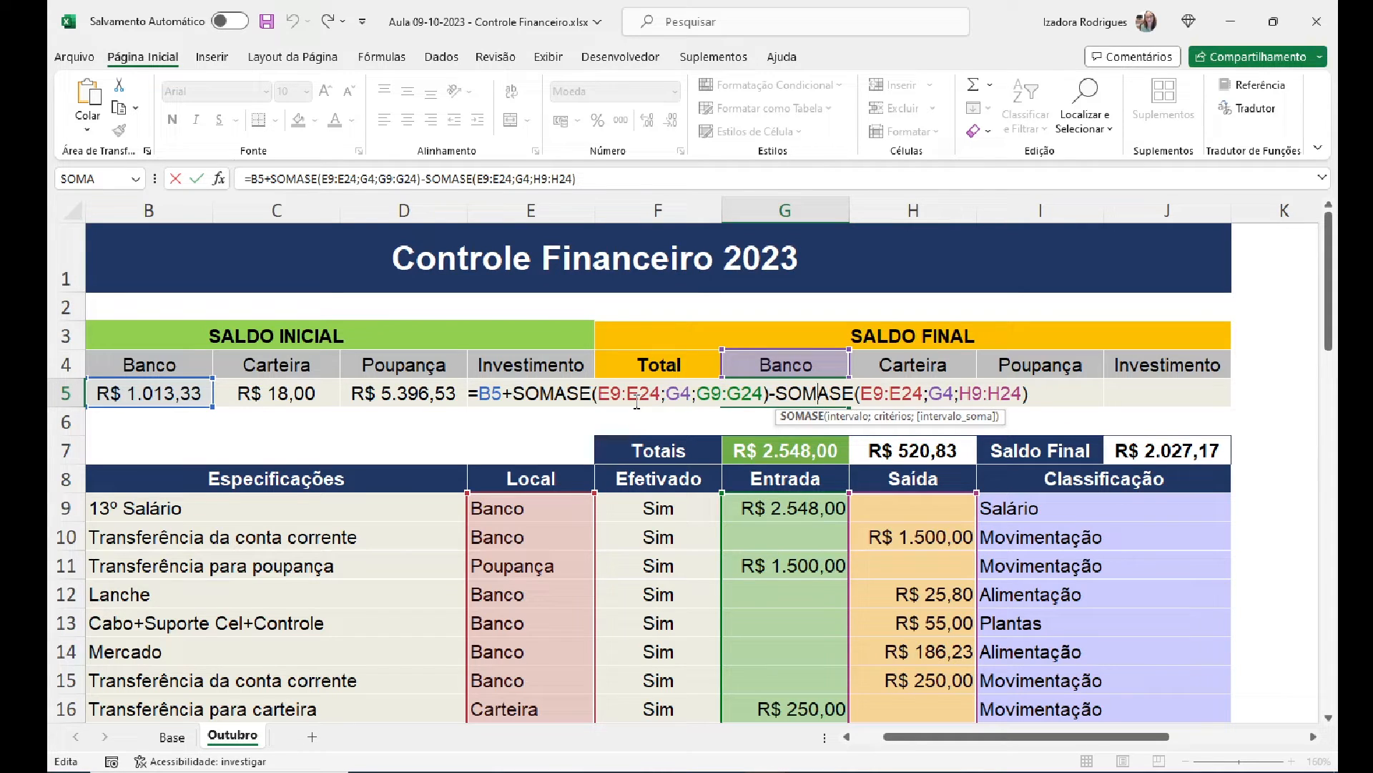
drag(1330, 335, 1331, 357)
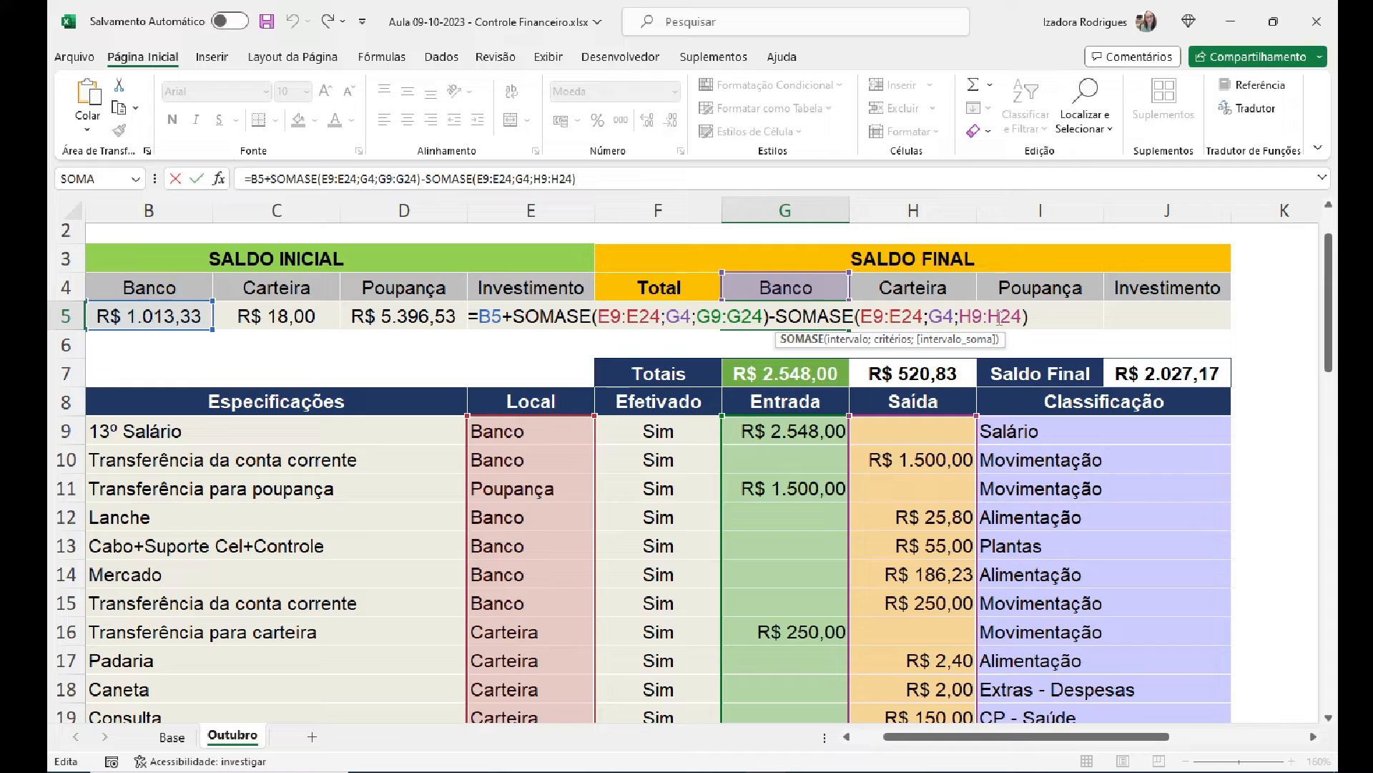
drag(598, 315, 648, 320)
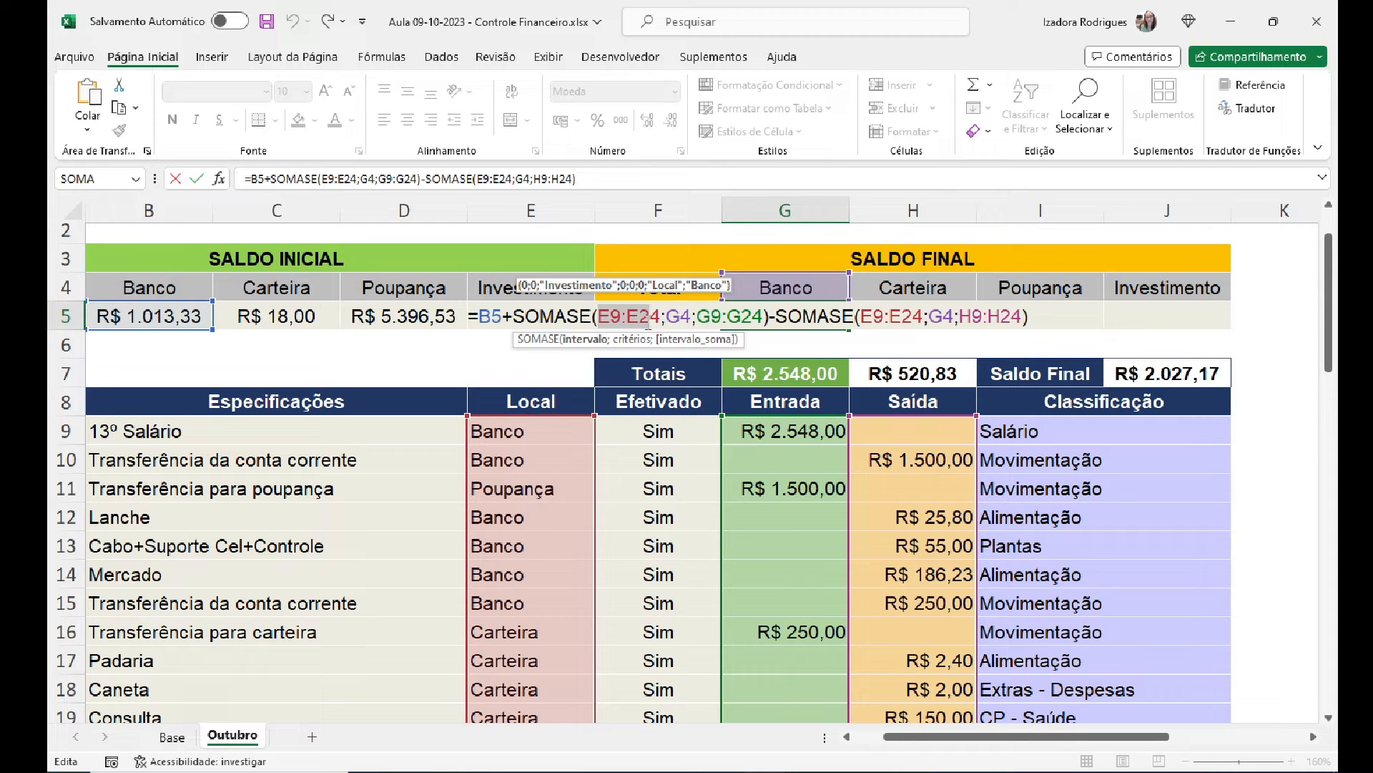
key(F4)
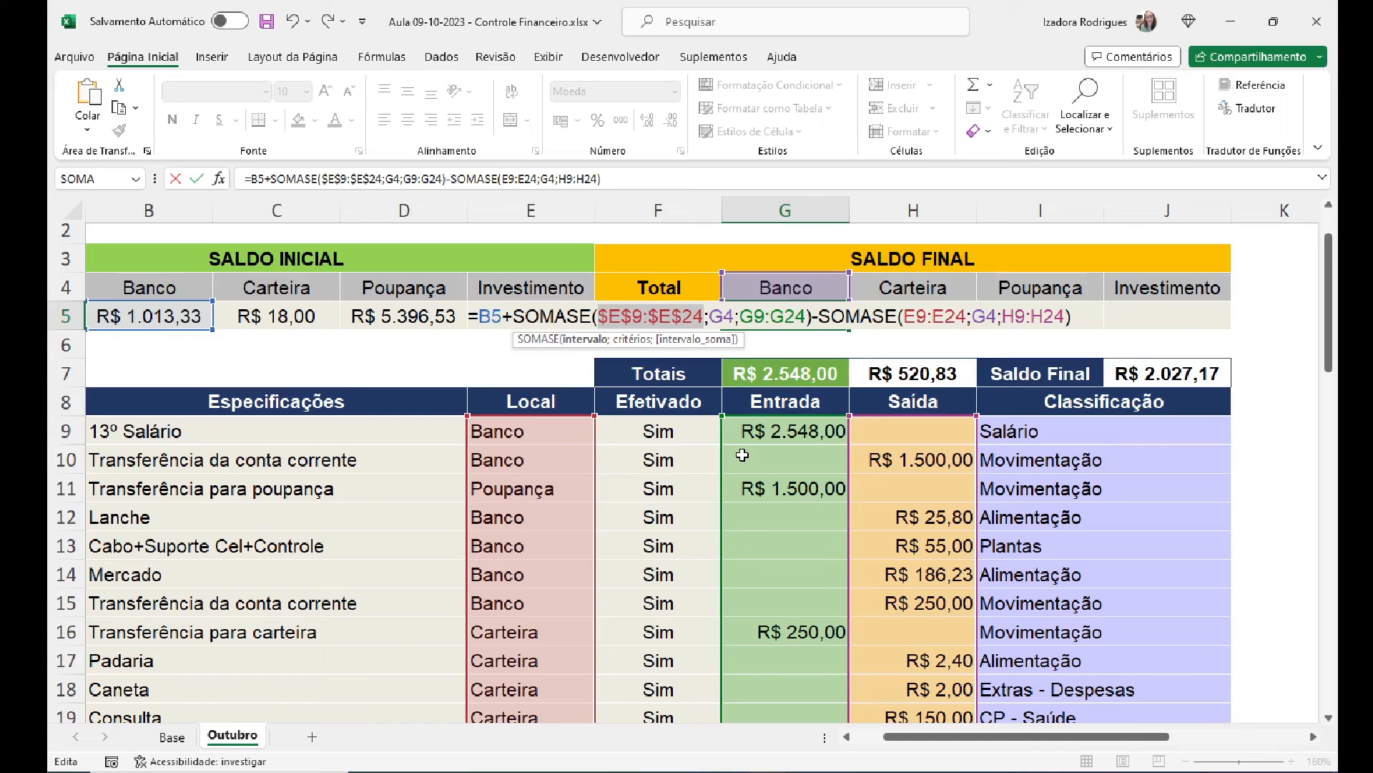
drag(755, 311, 871, 315)
key(F4)
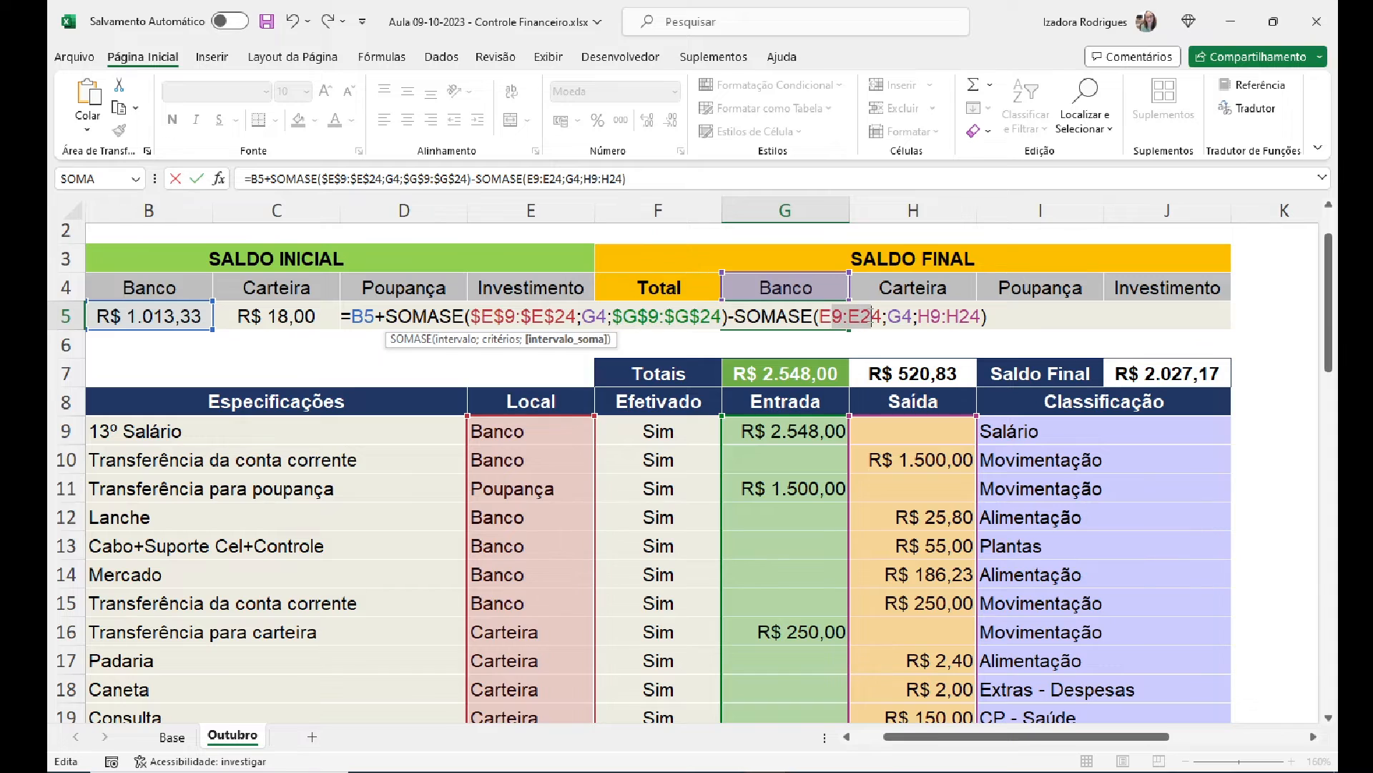
Step: Make the second SOMASE's ranges absolute as $E$9:$E$24 and $H$9:$H$24, keeping B5 and G4 relative, and commit the formula
key(F4)
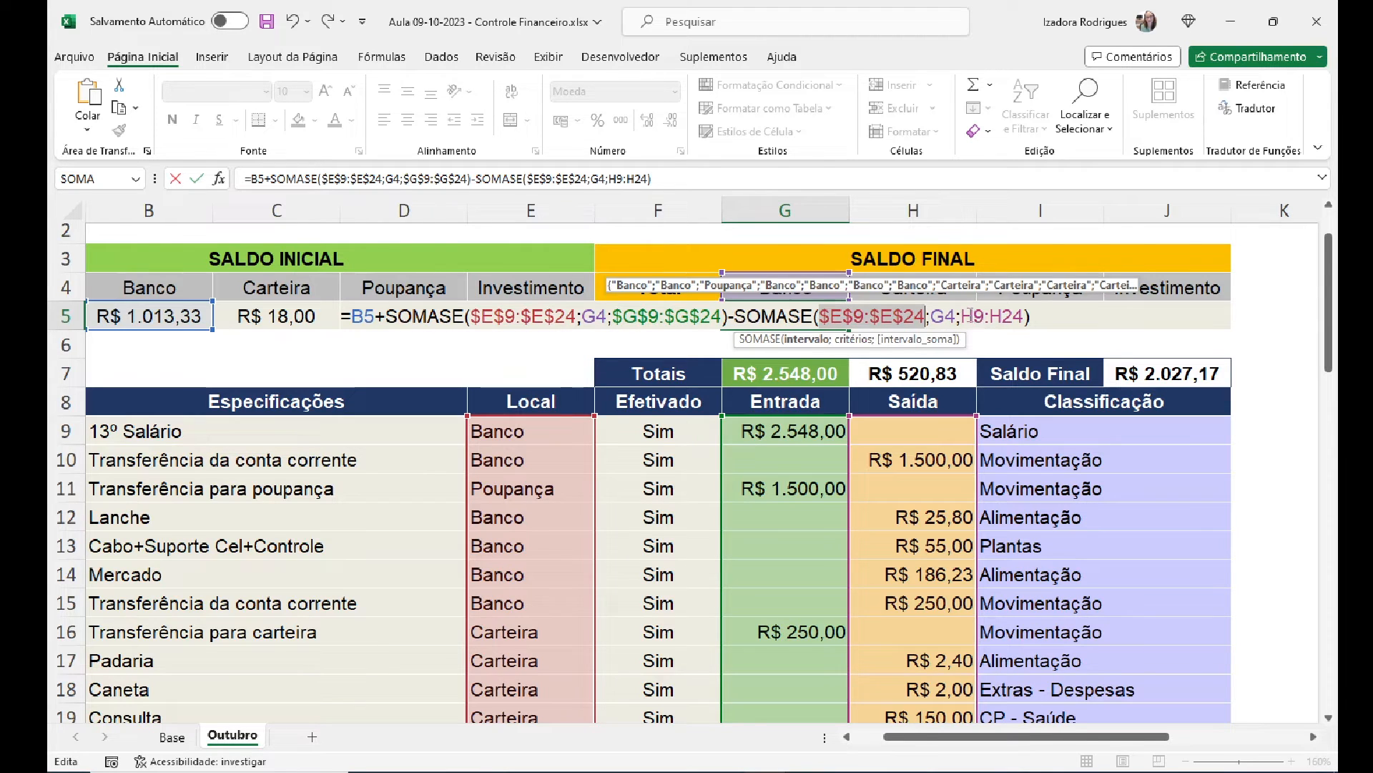
drag(971, 316, 1005, 315)
key(F4)
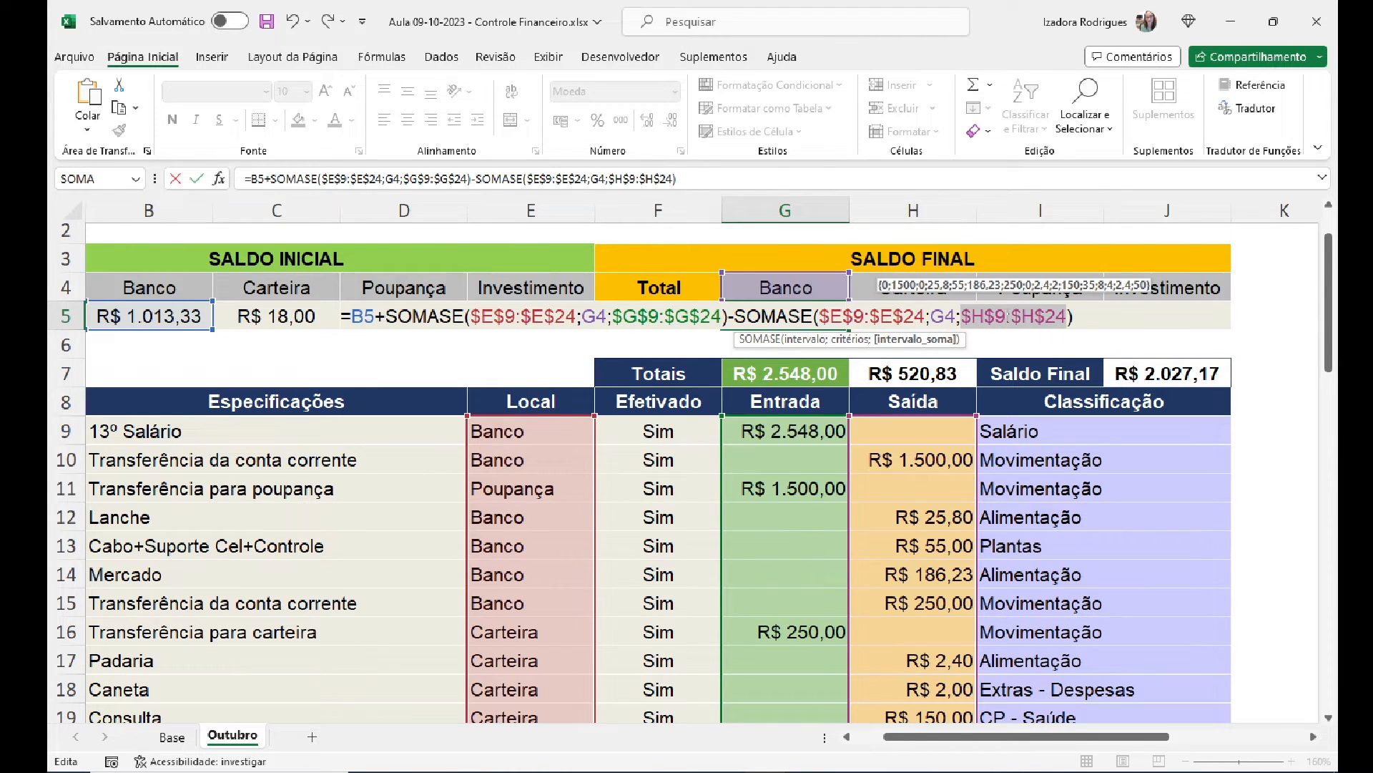
click(598, 316)
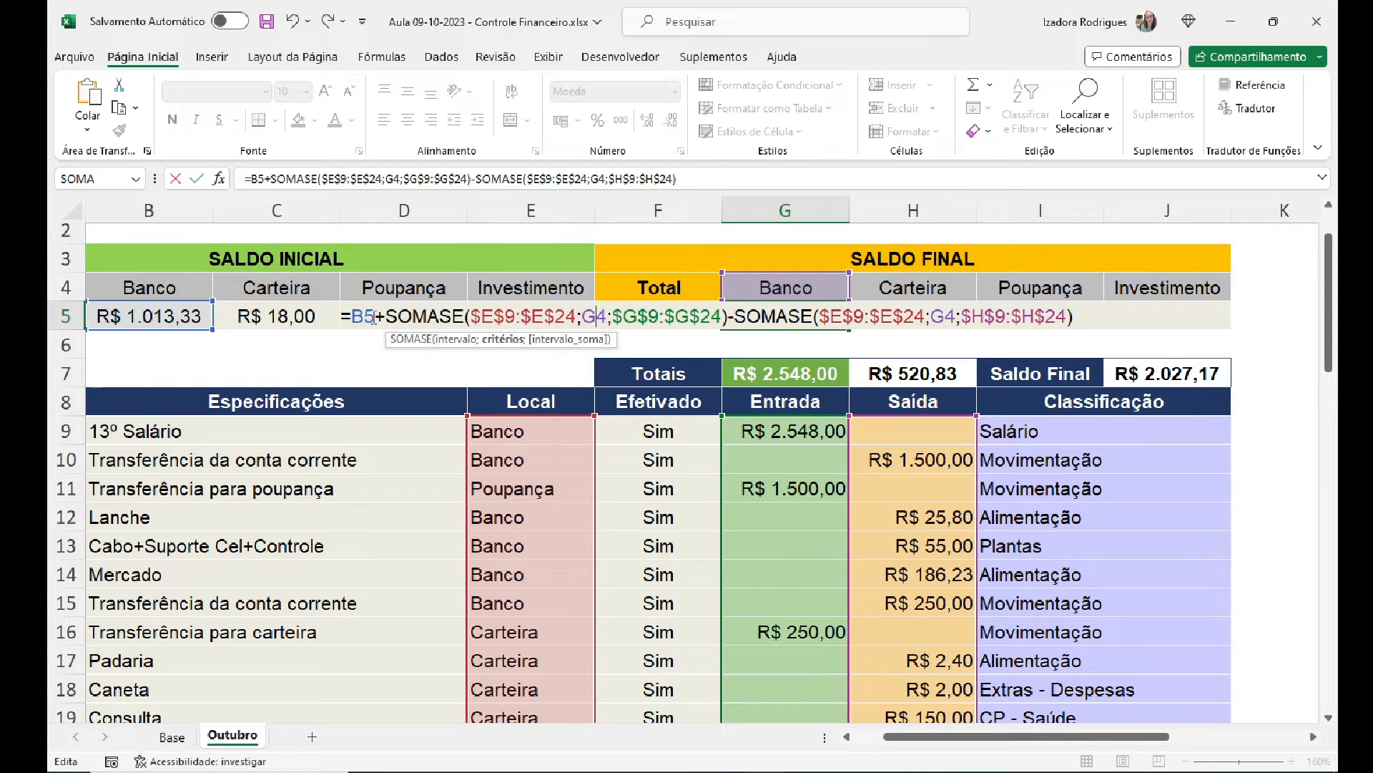
click(496, 317)
click(664, 317)
key(Return)
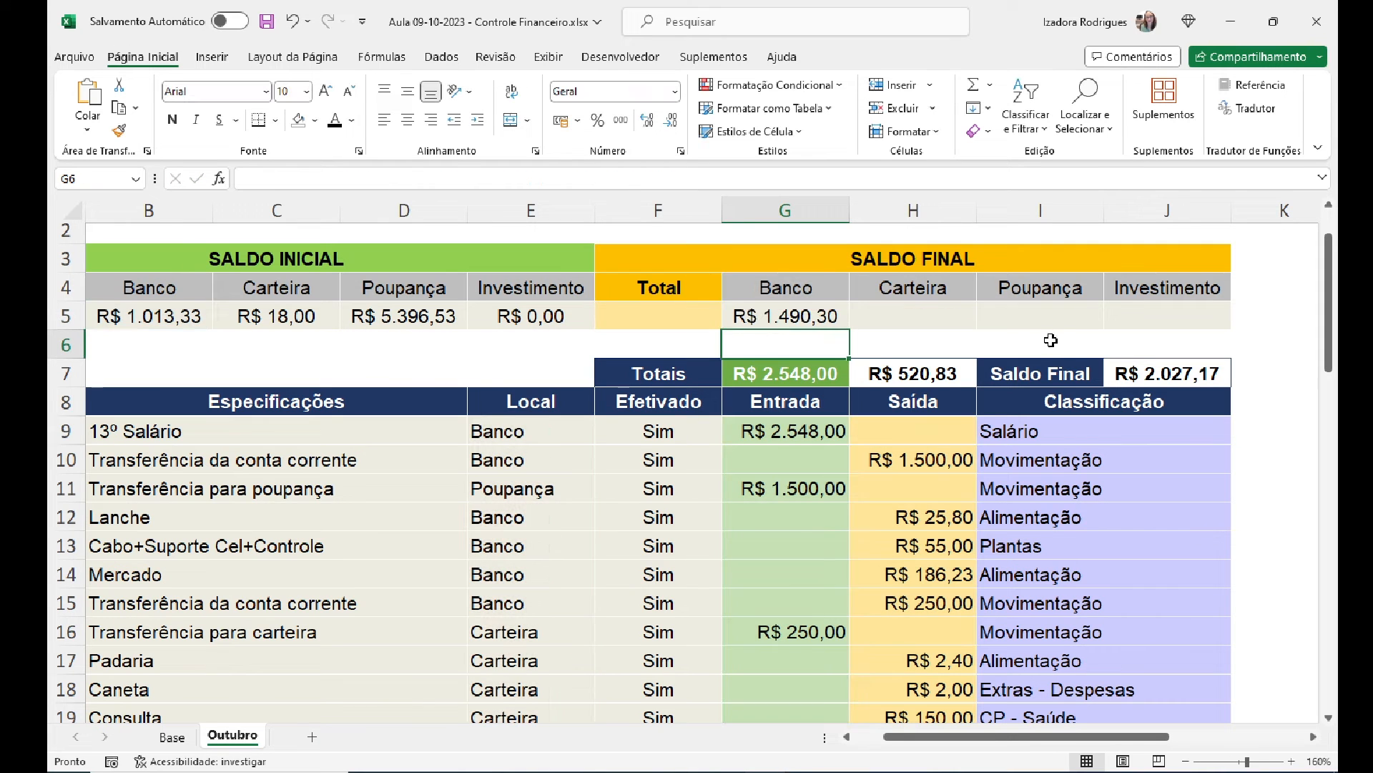
Step: Copy the Banco final-balance formula from G5 across to Carteira, Poupança and Investimento in H5:J5
click(800, 318)
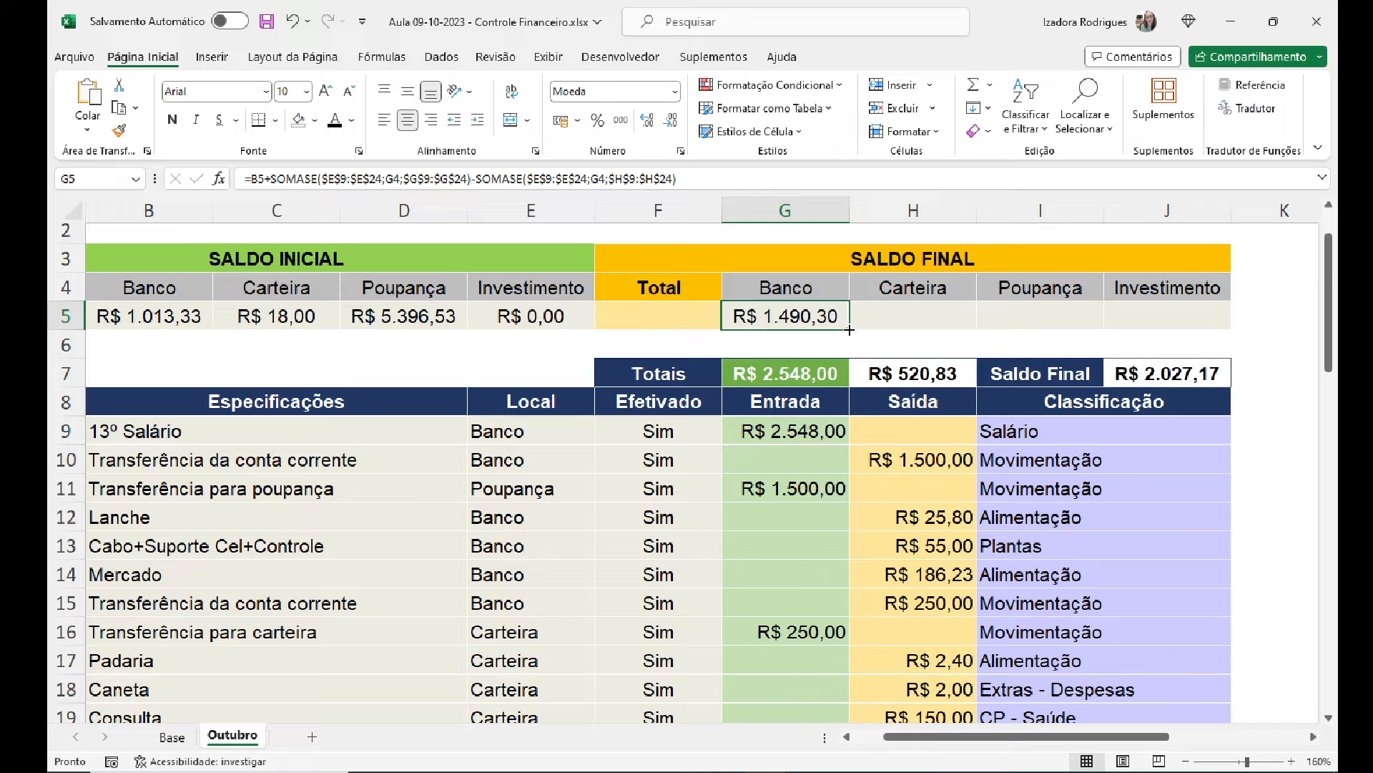
drag(850, 330, 1193, 321)
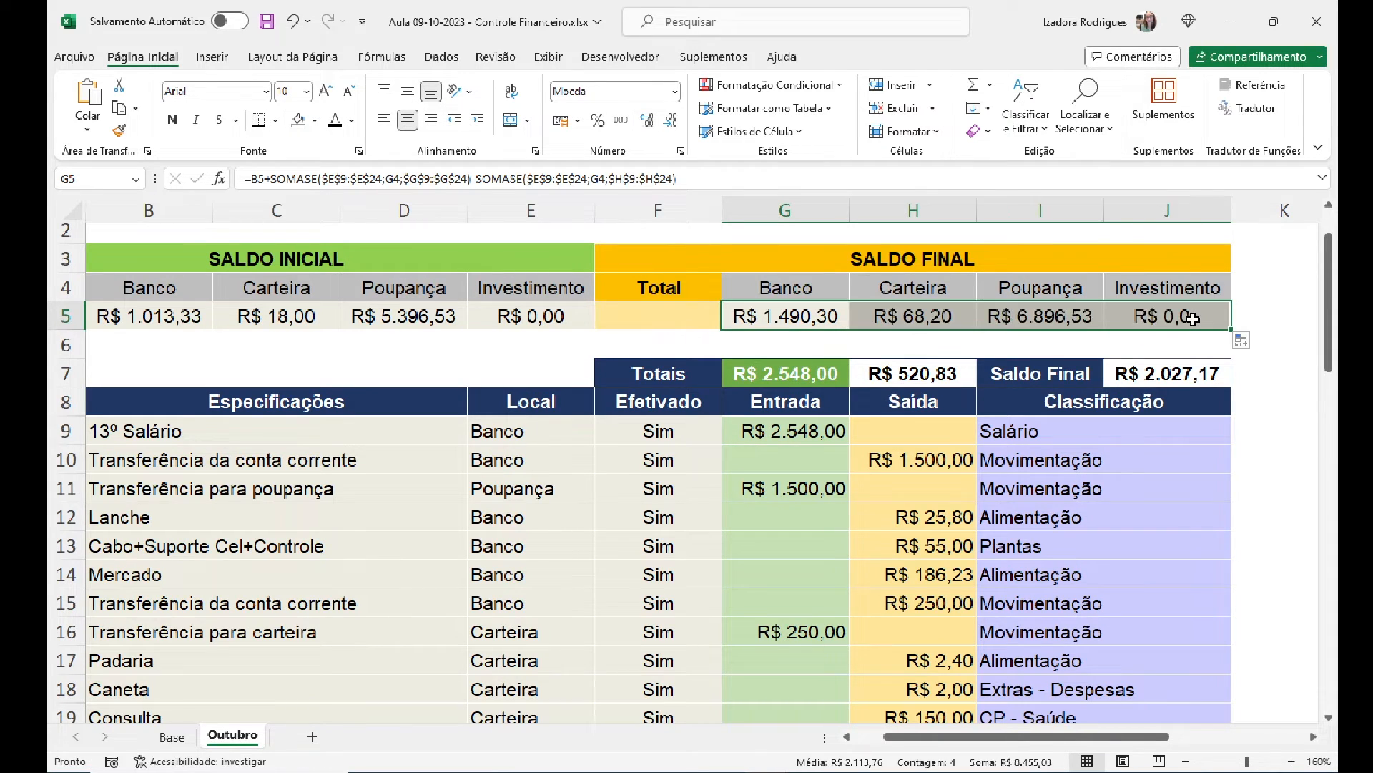
Step: Inspect the copied formulas in H5, I5 and J5, checking which initial balance, criterion and ranges each one references
click(921, 318)
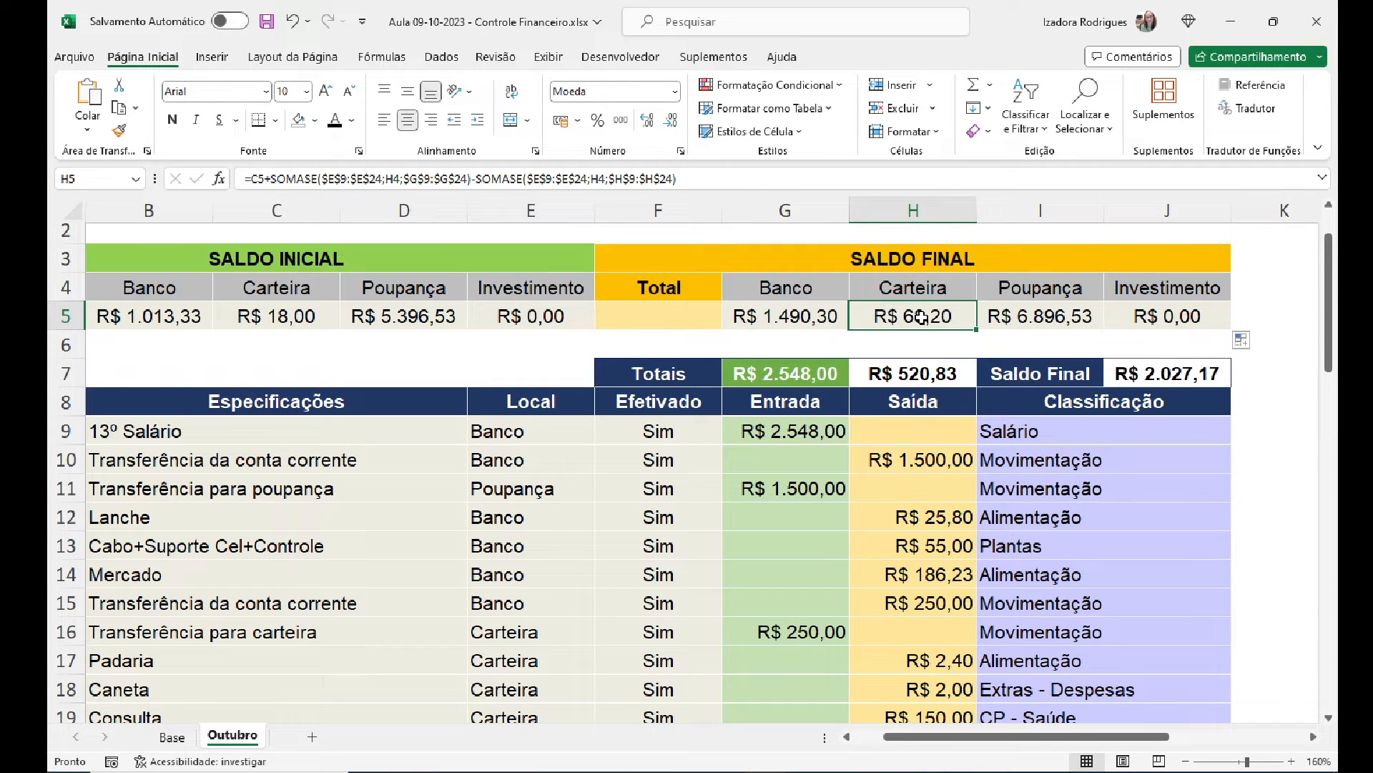
double_click(922, 318)
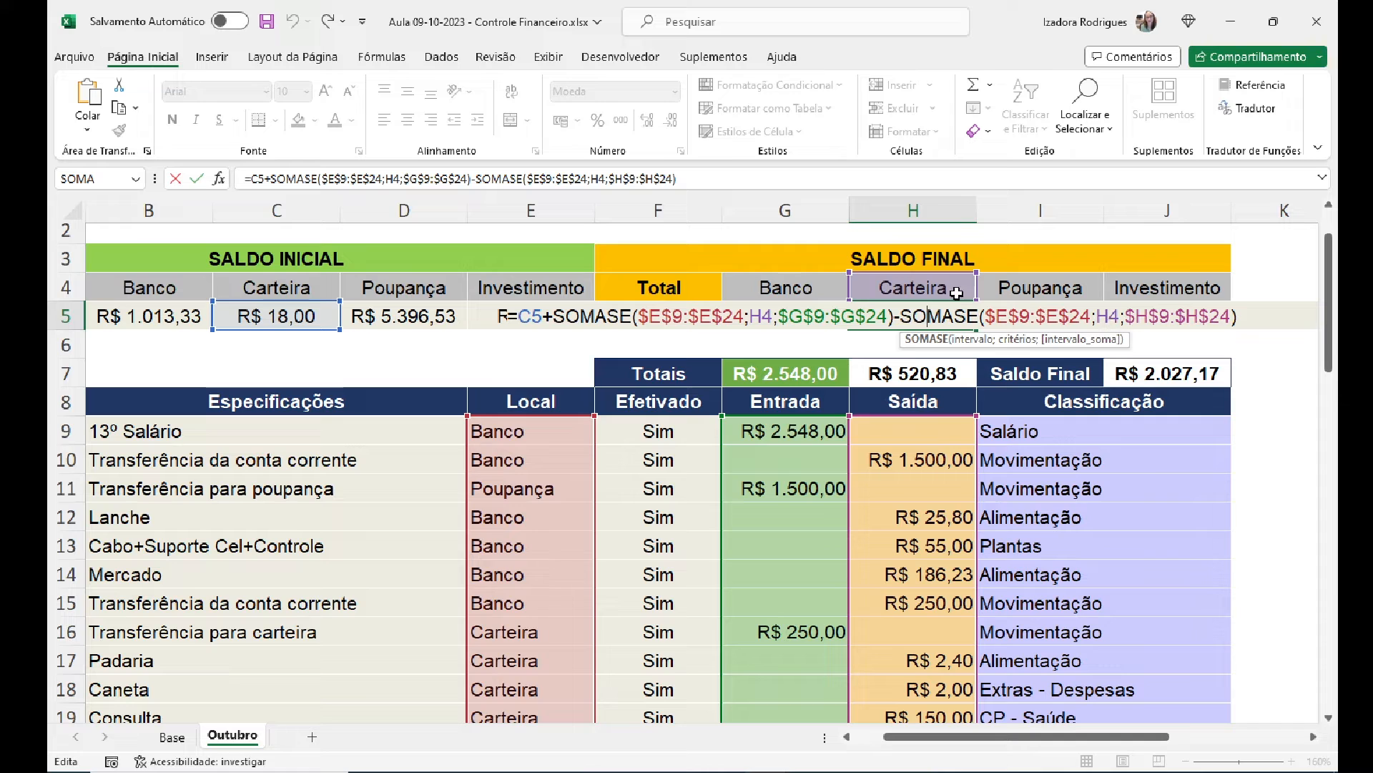
key(Return)
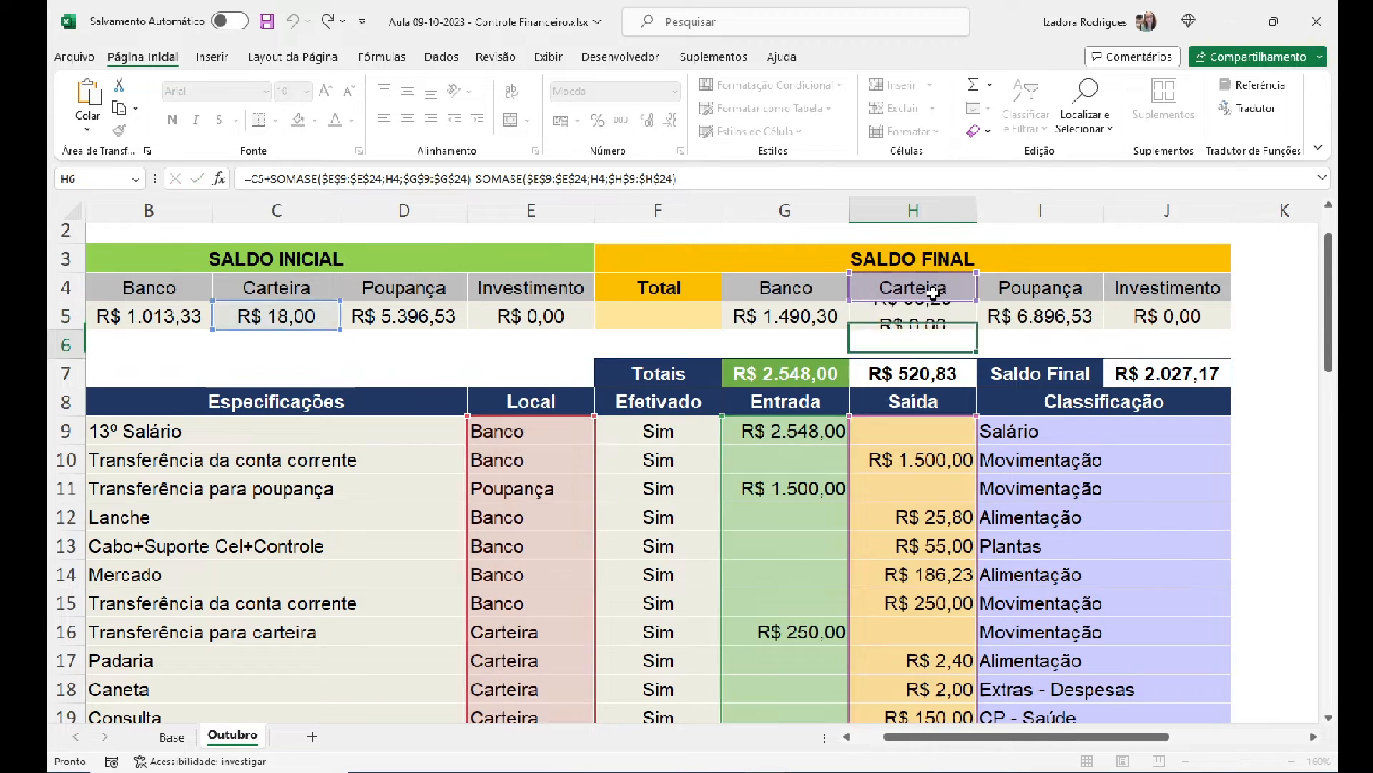
double_click(1026, 317)
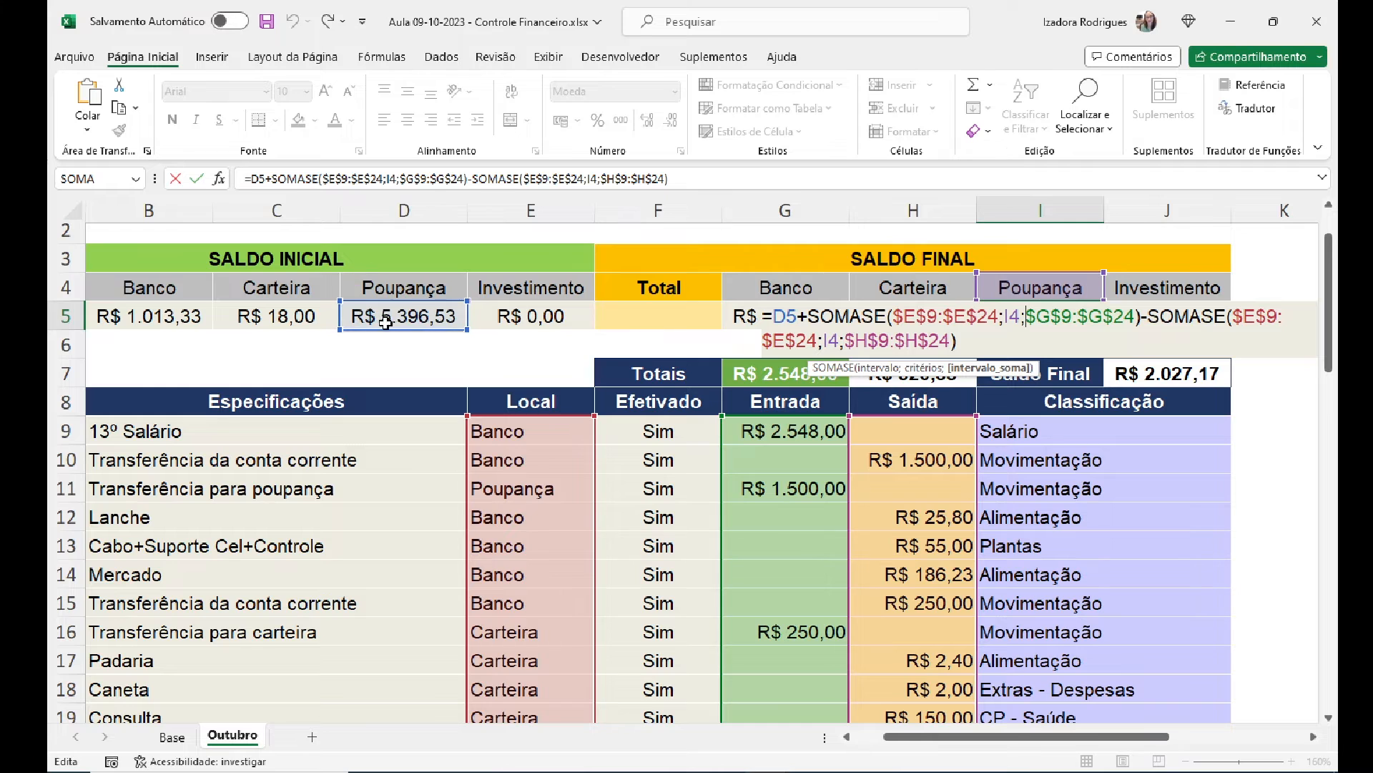
key(Return)
double_click(1153, 316)
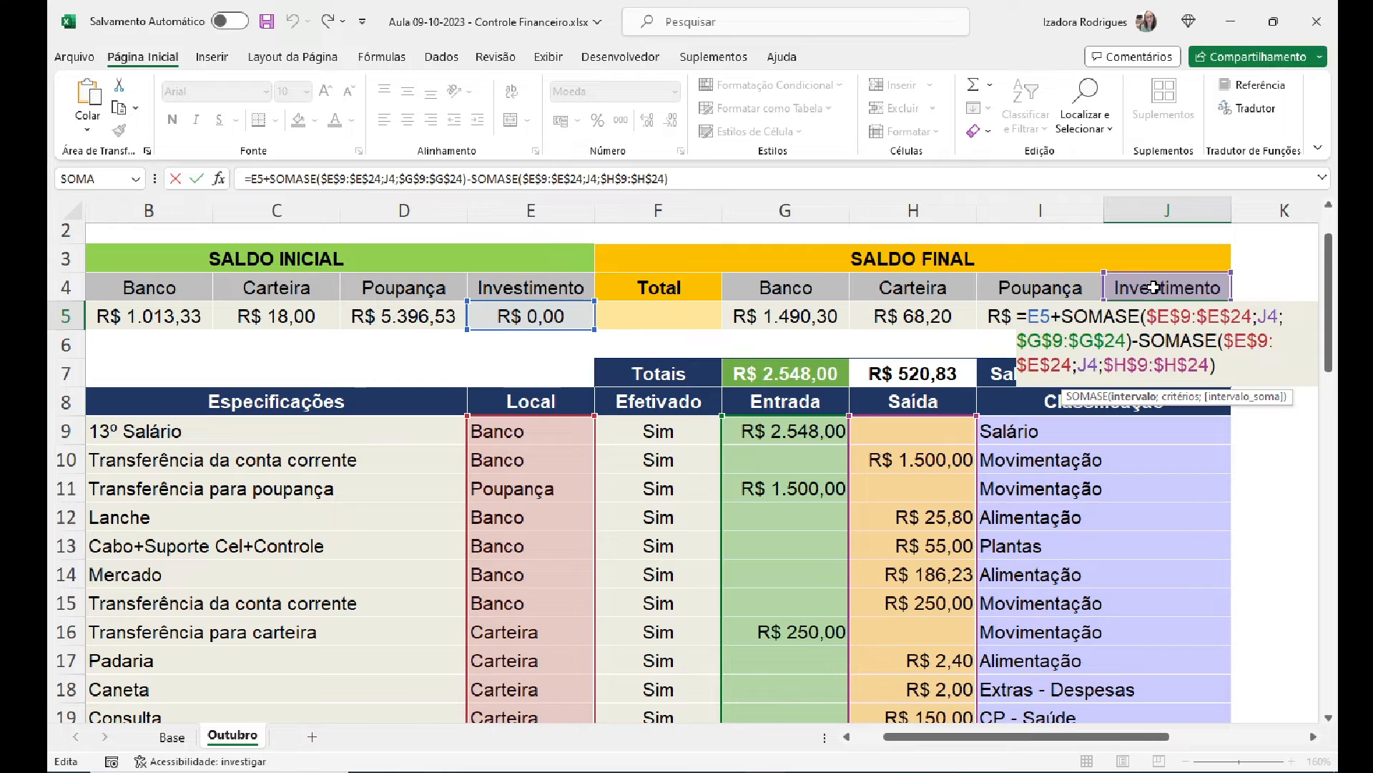
key(Return)
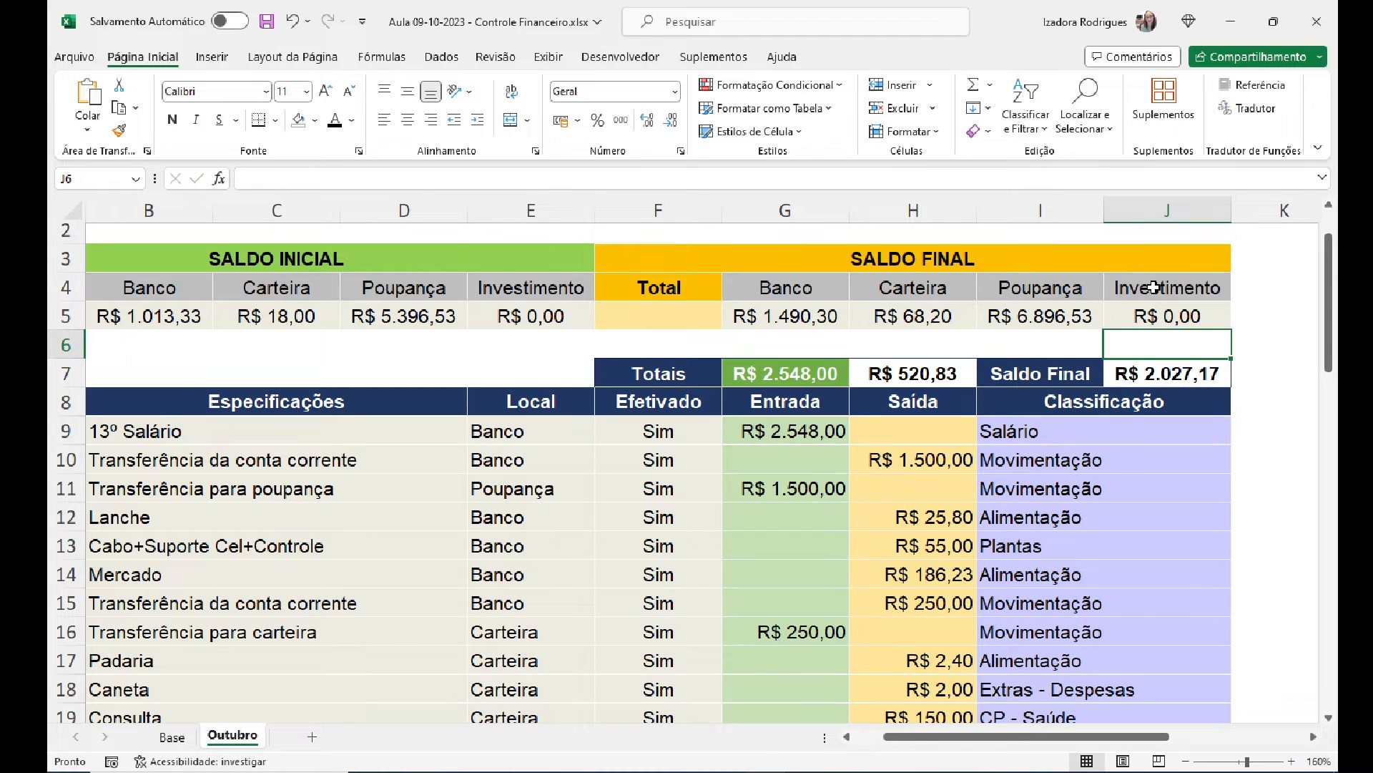
Step: Calculate the SALDO FINAL total in F5 with =SOMA(G5:J5)
click(665, 304)
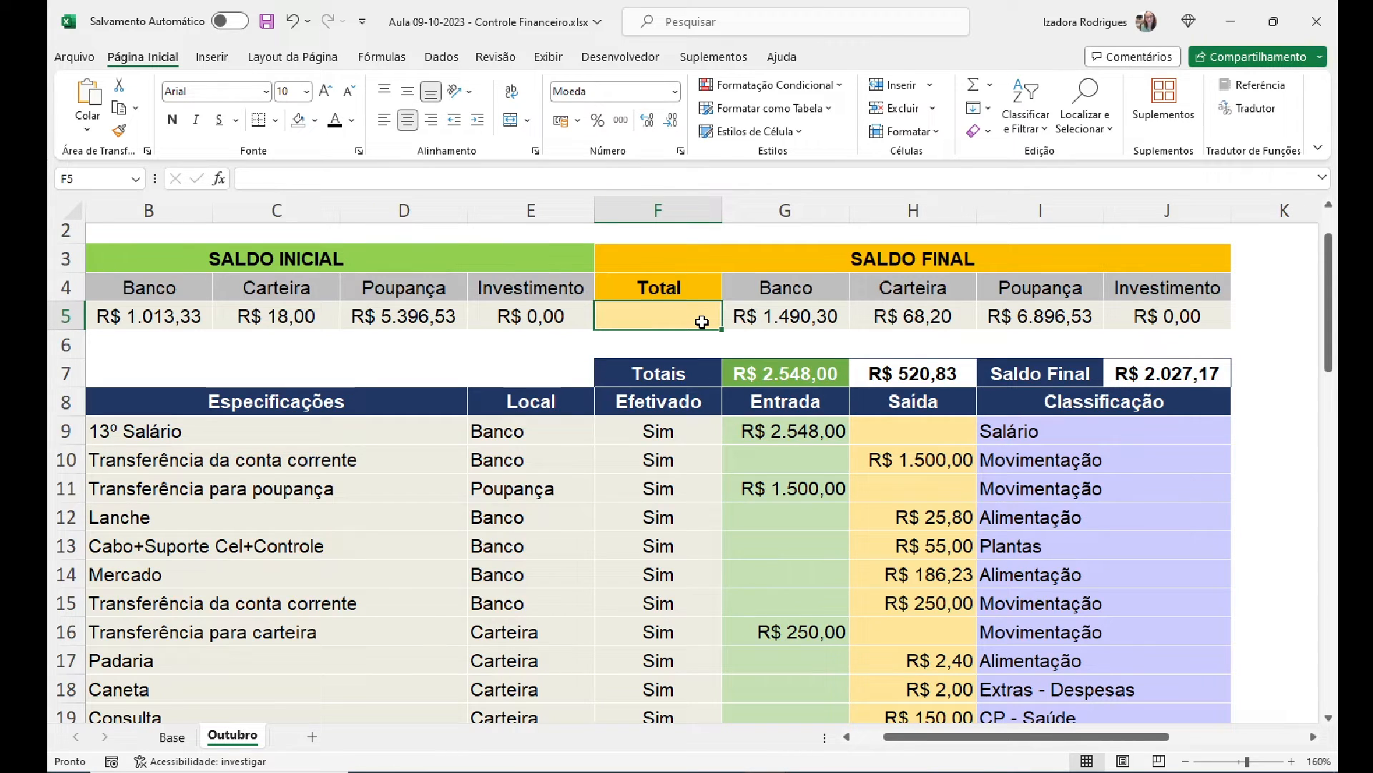
text(=soma)
key(Tab)
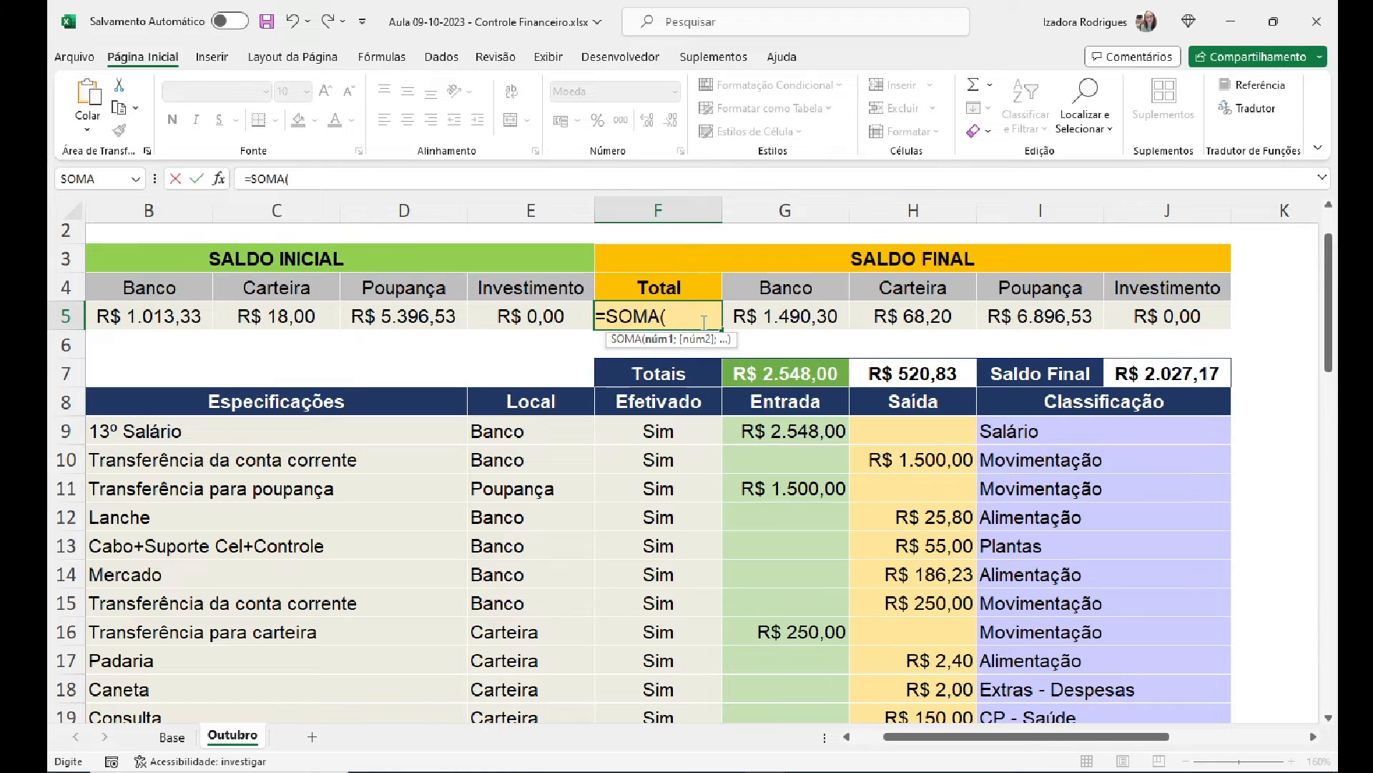
drag(748, 314, 1139, 312)
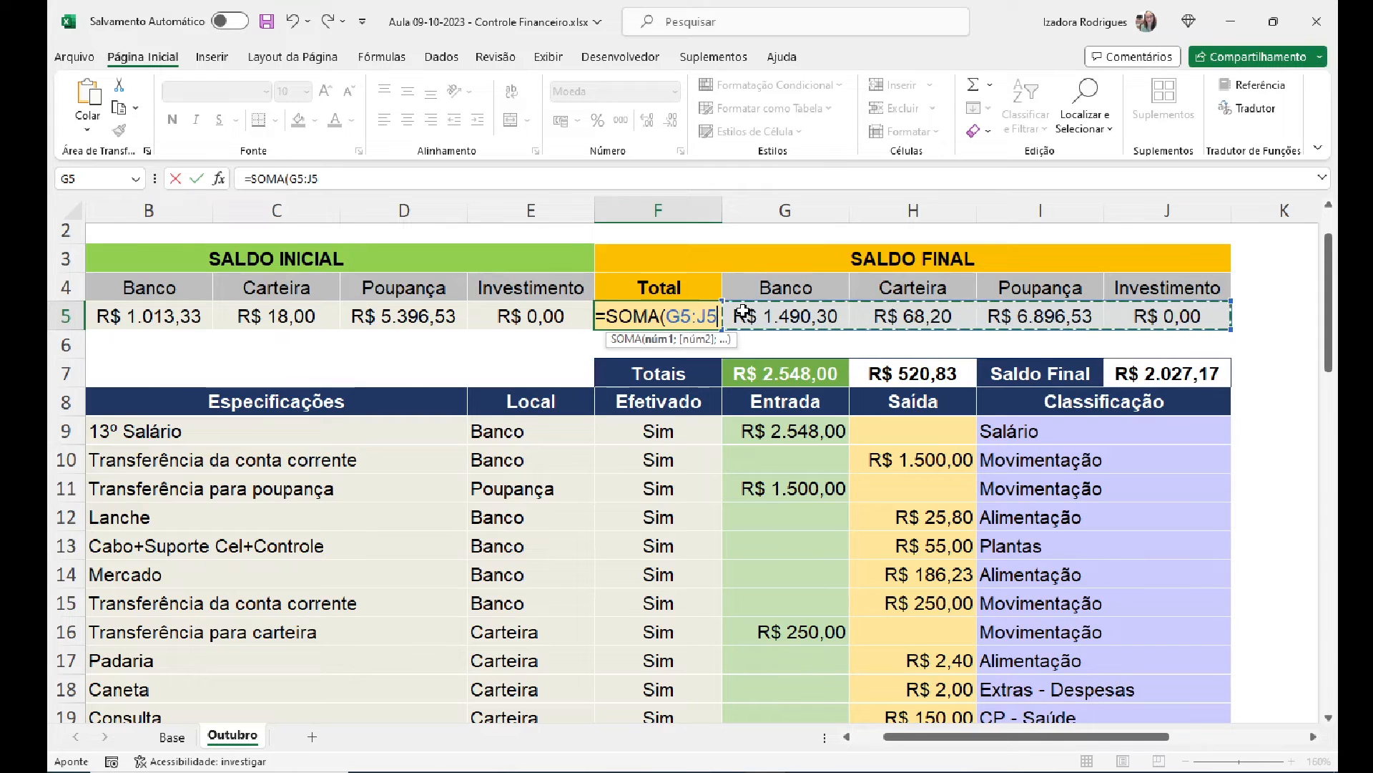
key(Return)
click(676, 317)
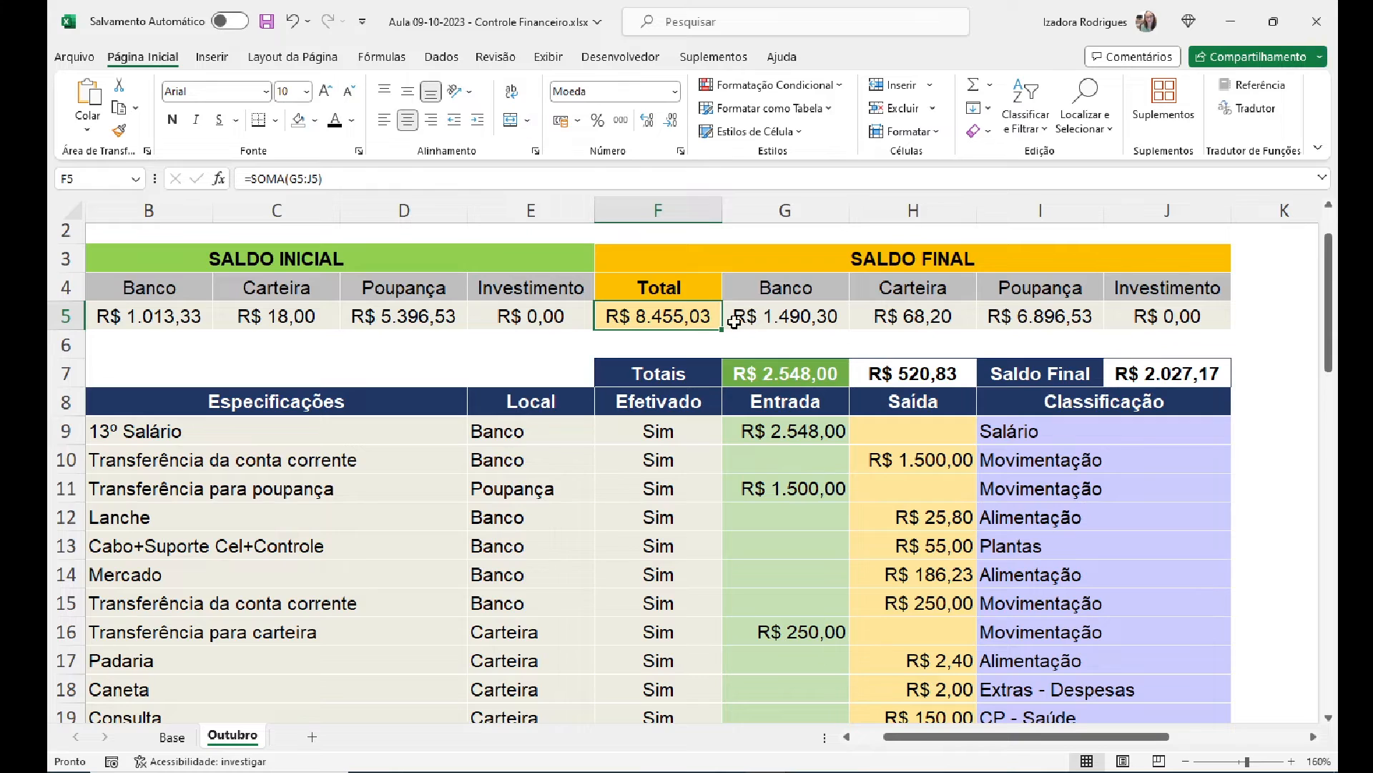
Step: Review the final-balance formulas in G5:J5 and the Local, Efetivado and Classificação entries of the first transaction row
click(785, 313)
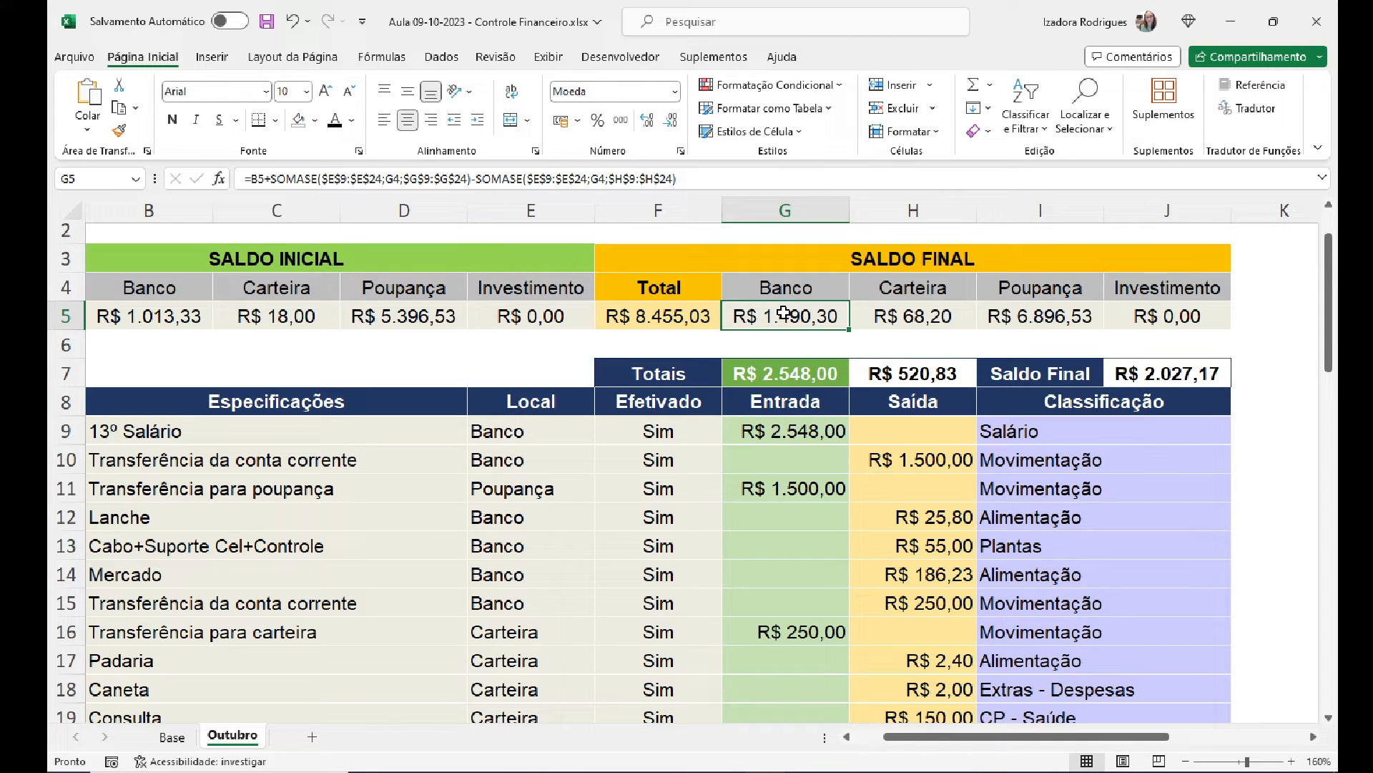
click(689, 449)
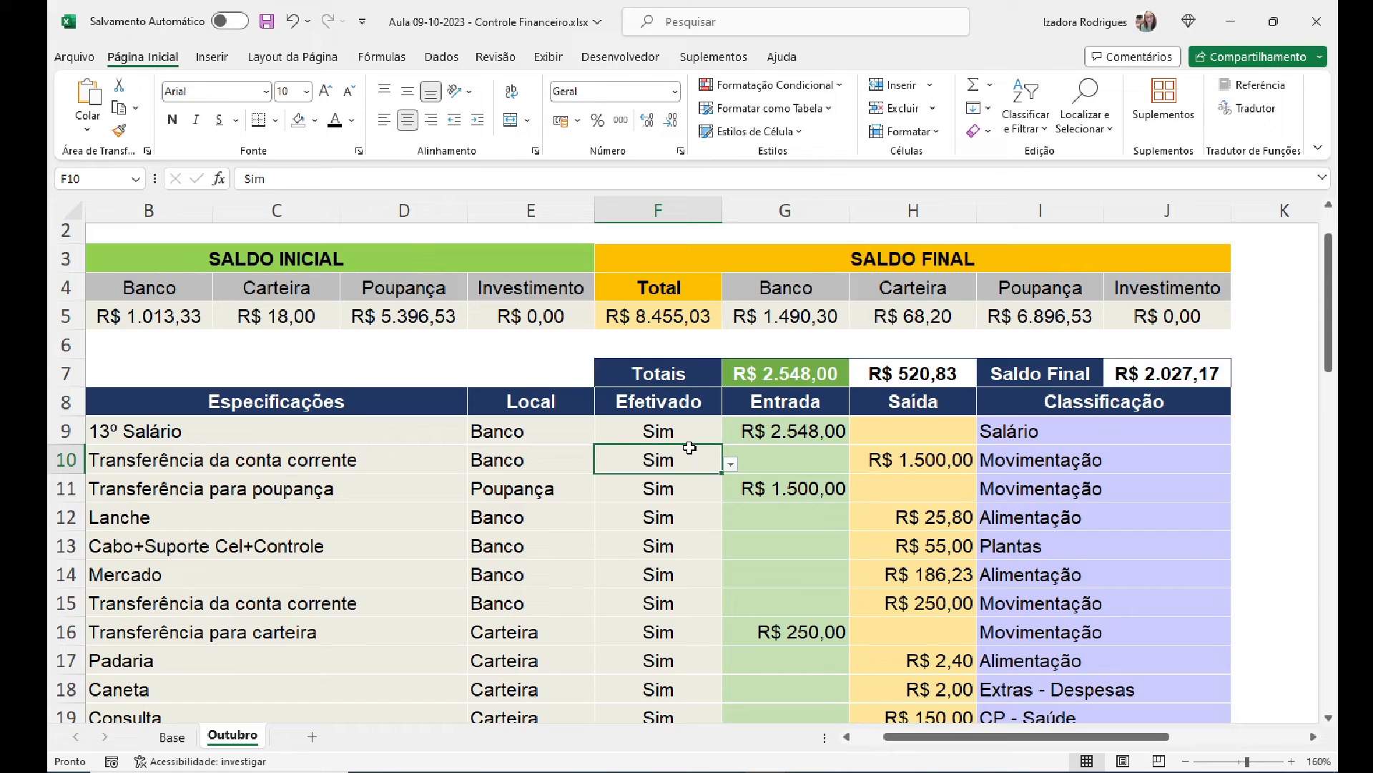
click(691, 429)
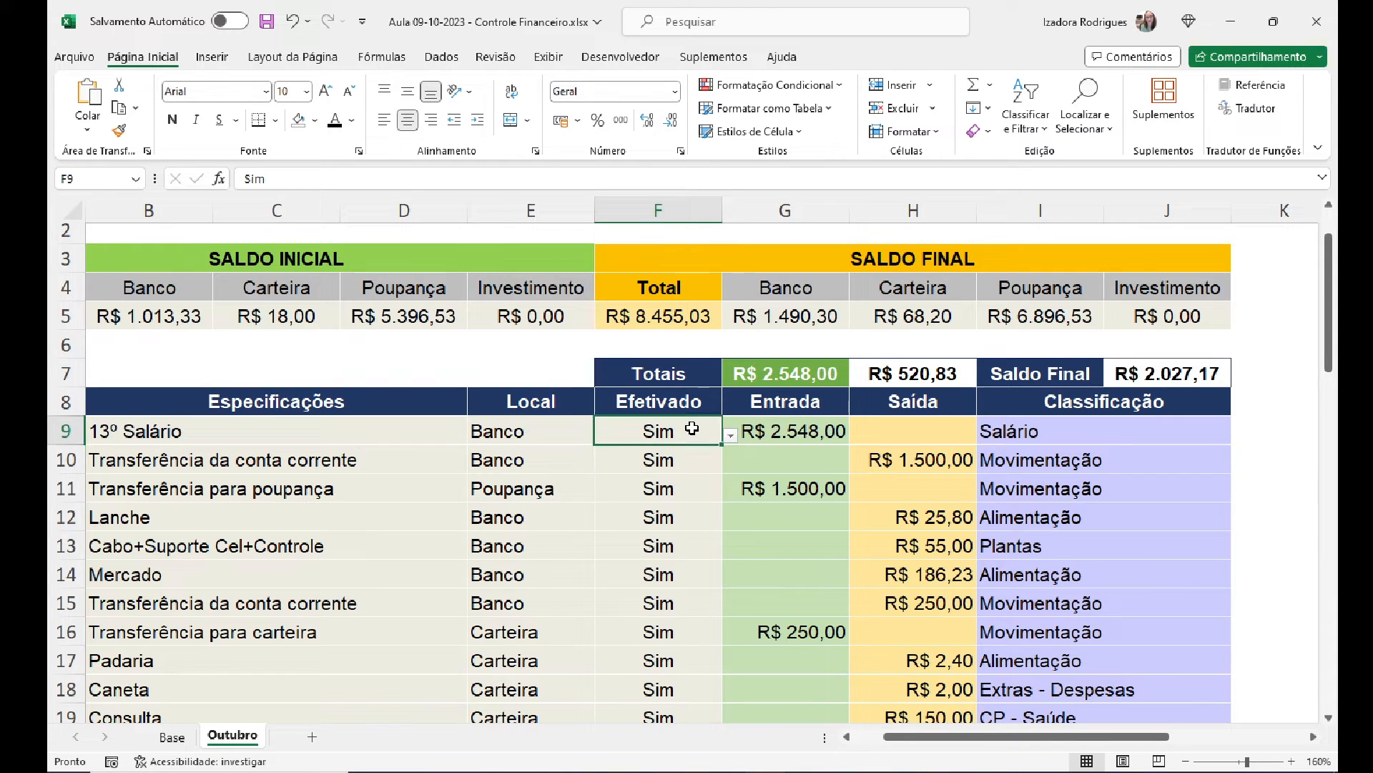
click(504, 433)
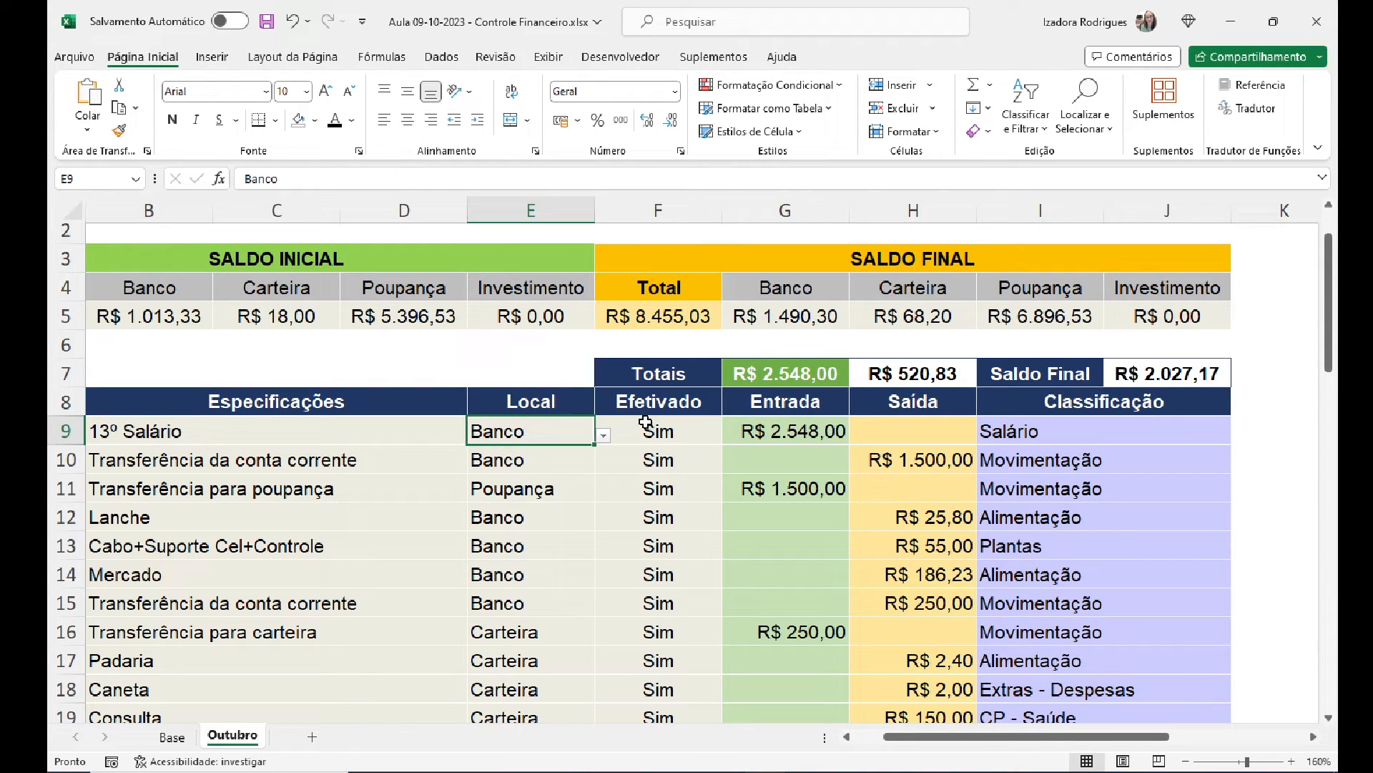
click(649, 424)
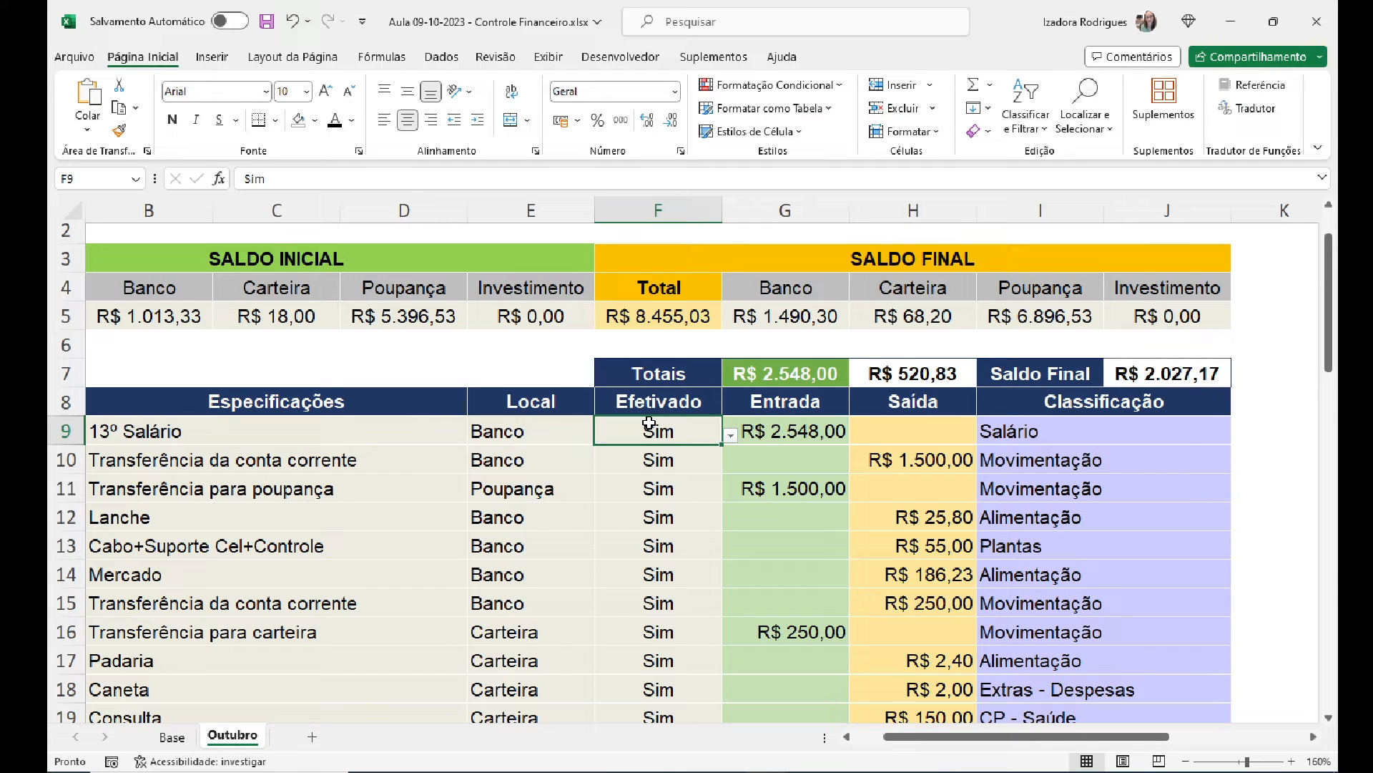
click(1002, 422)
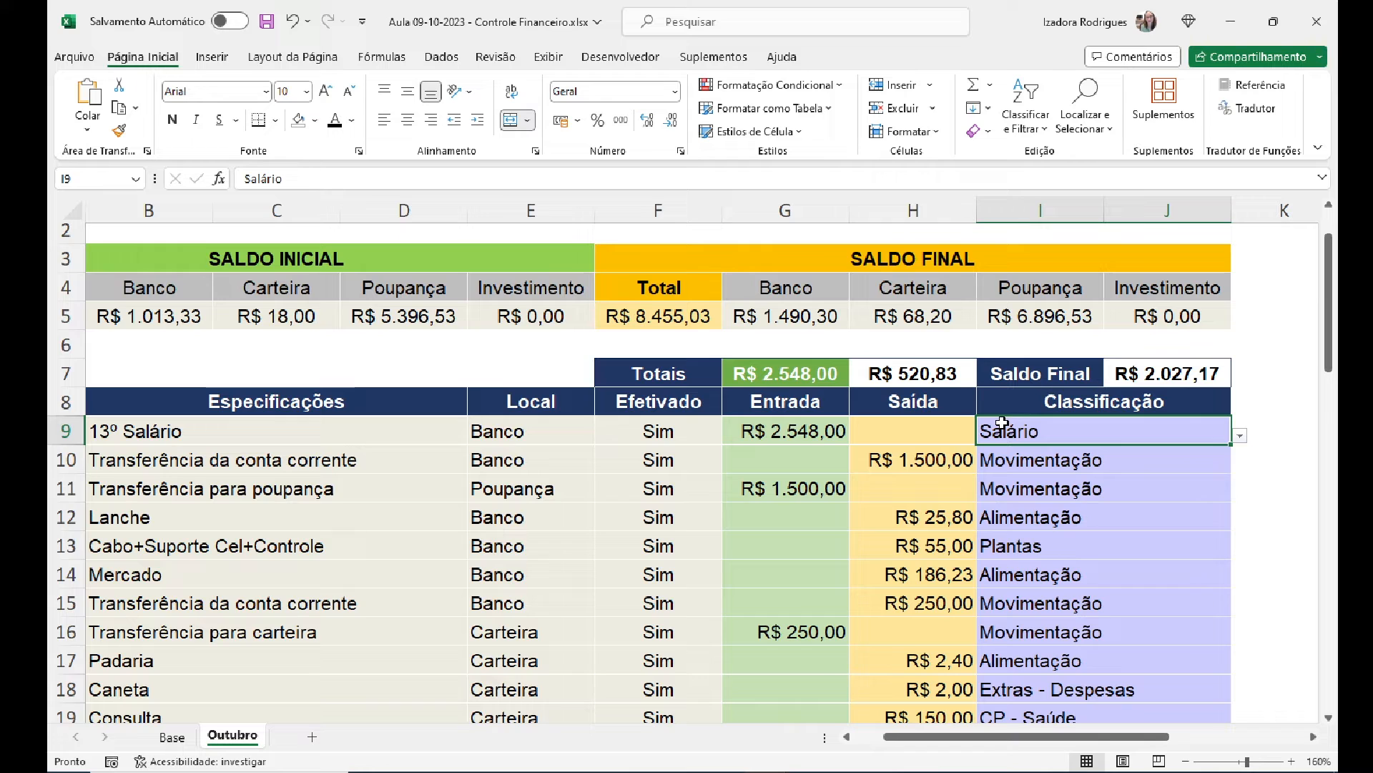
click(843, 317)
click(874, 317)
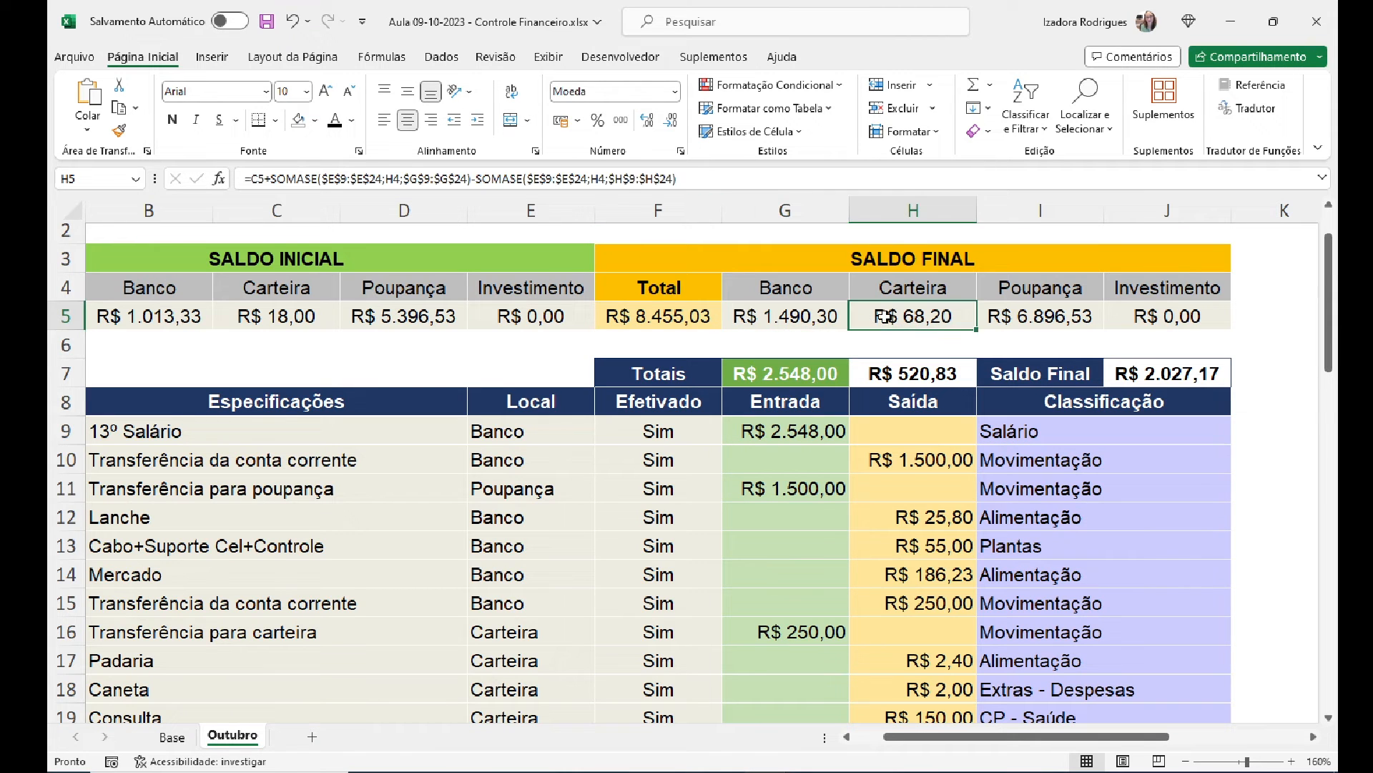
click(1003, 315)
click(1145, 316)
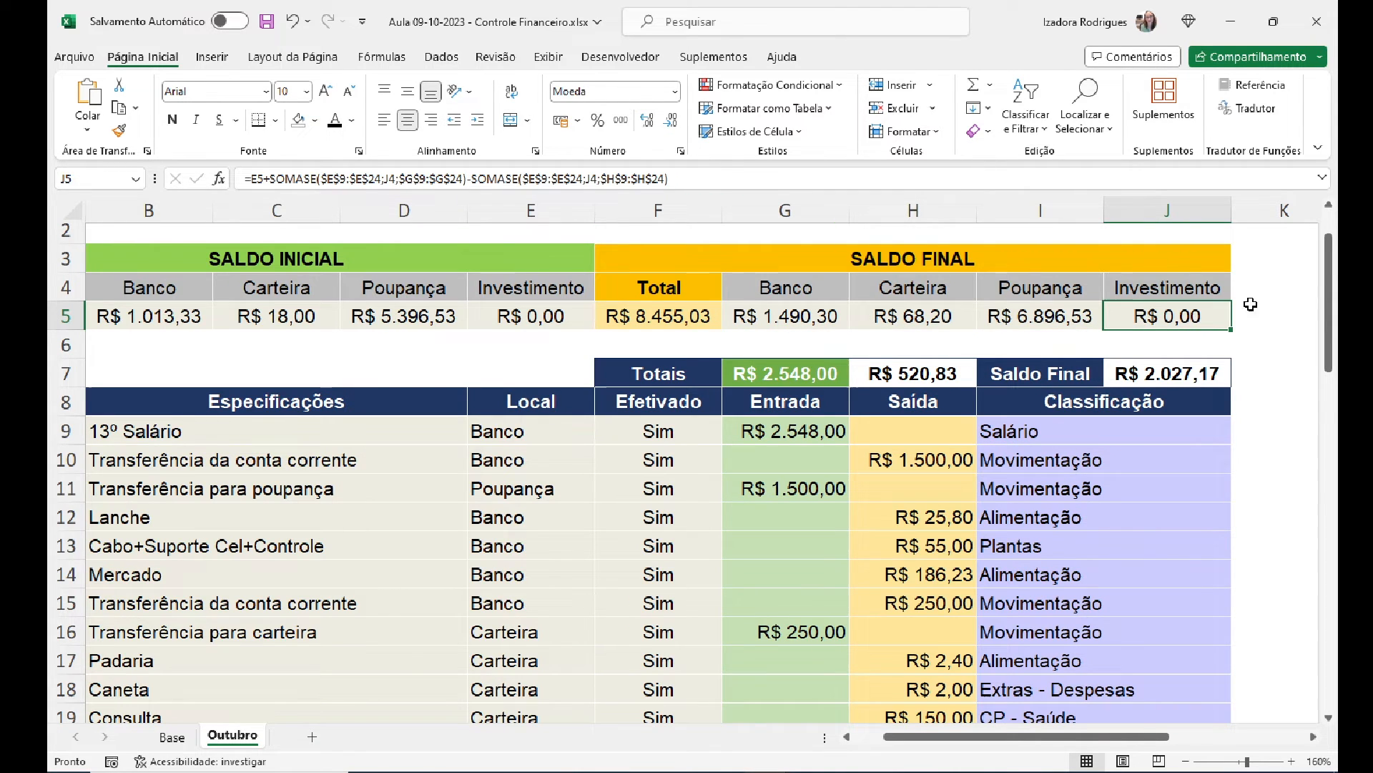
Step: Examine the transaction area down through its empty rows to row 57, and the list tables on the Base sheet, then return to Outubro
drag(1328, 302, 1331, 383)
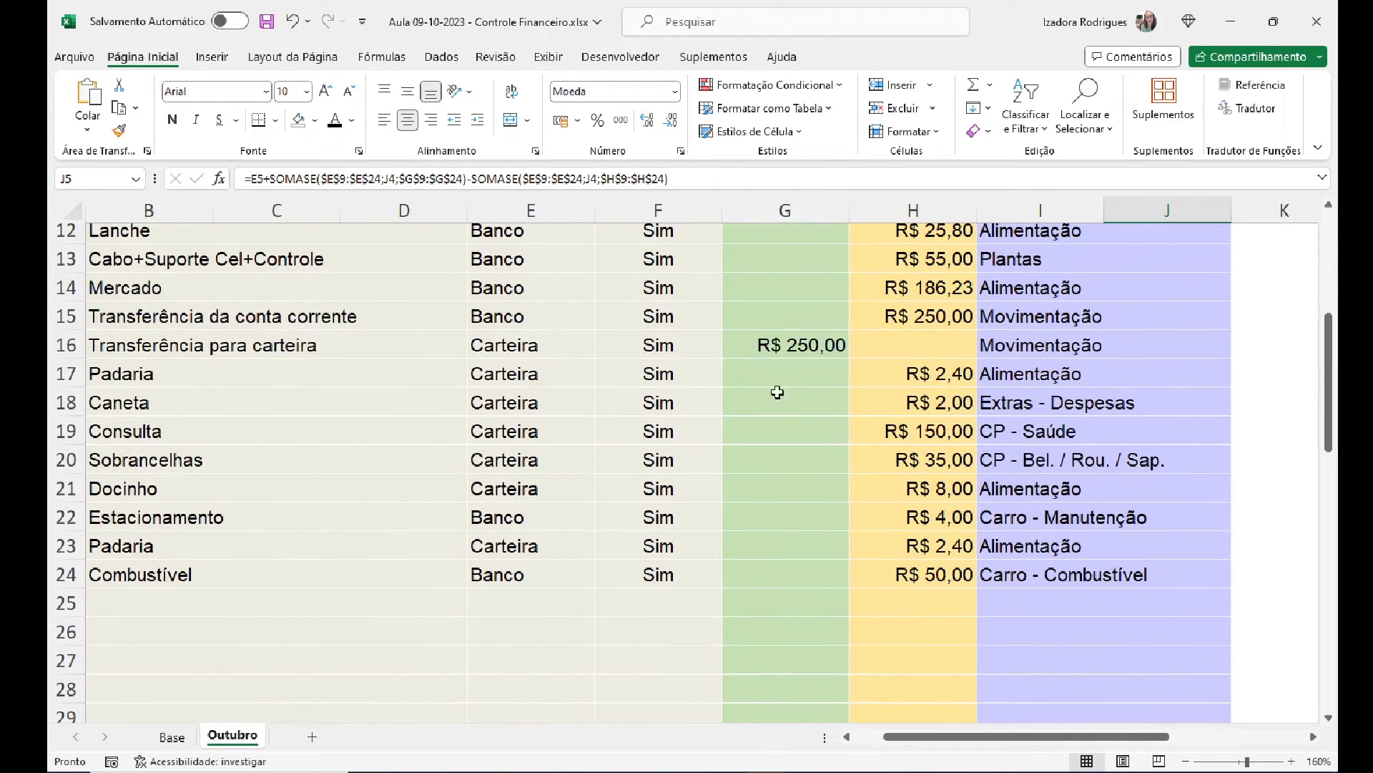
click(148, 598)
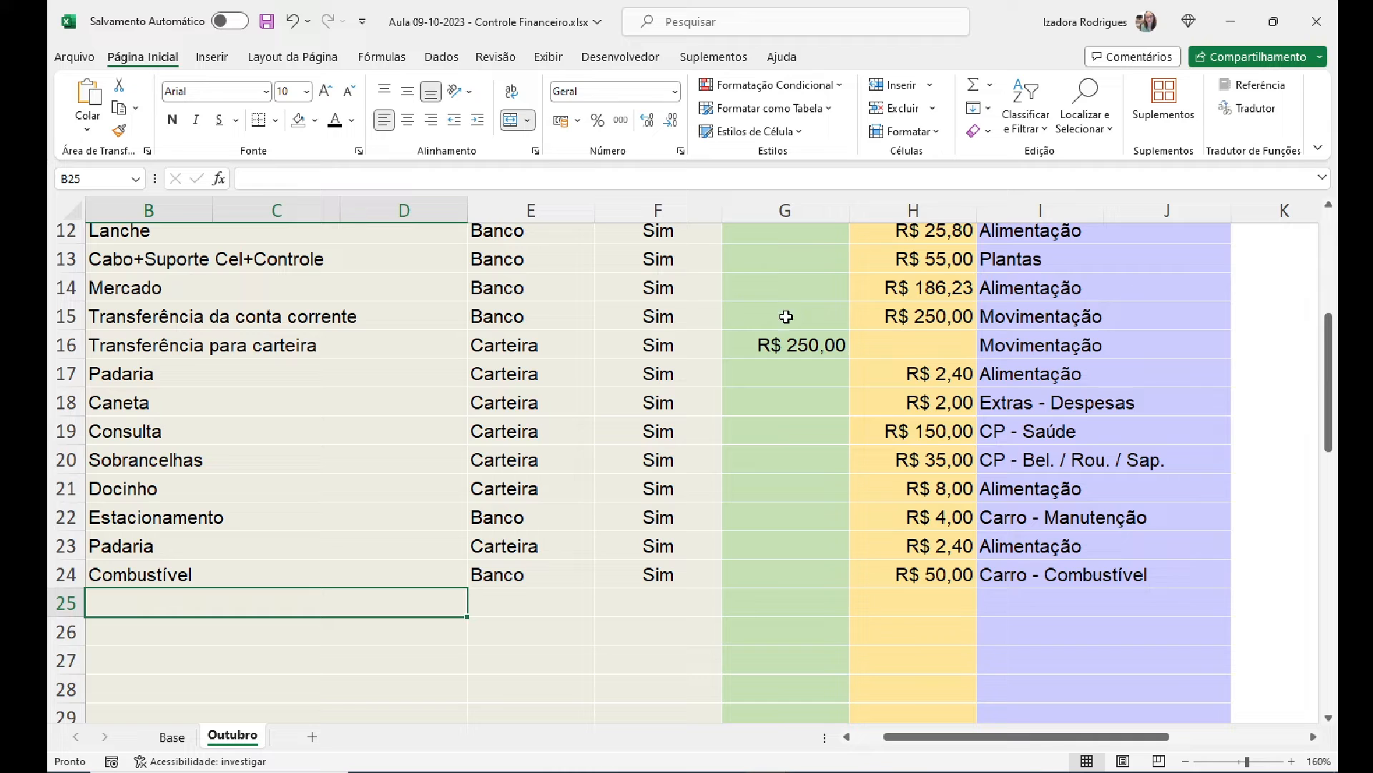
drag(1328, 356, 1327, 614)
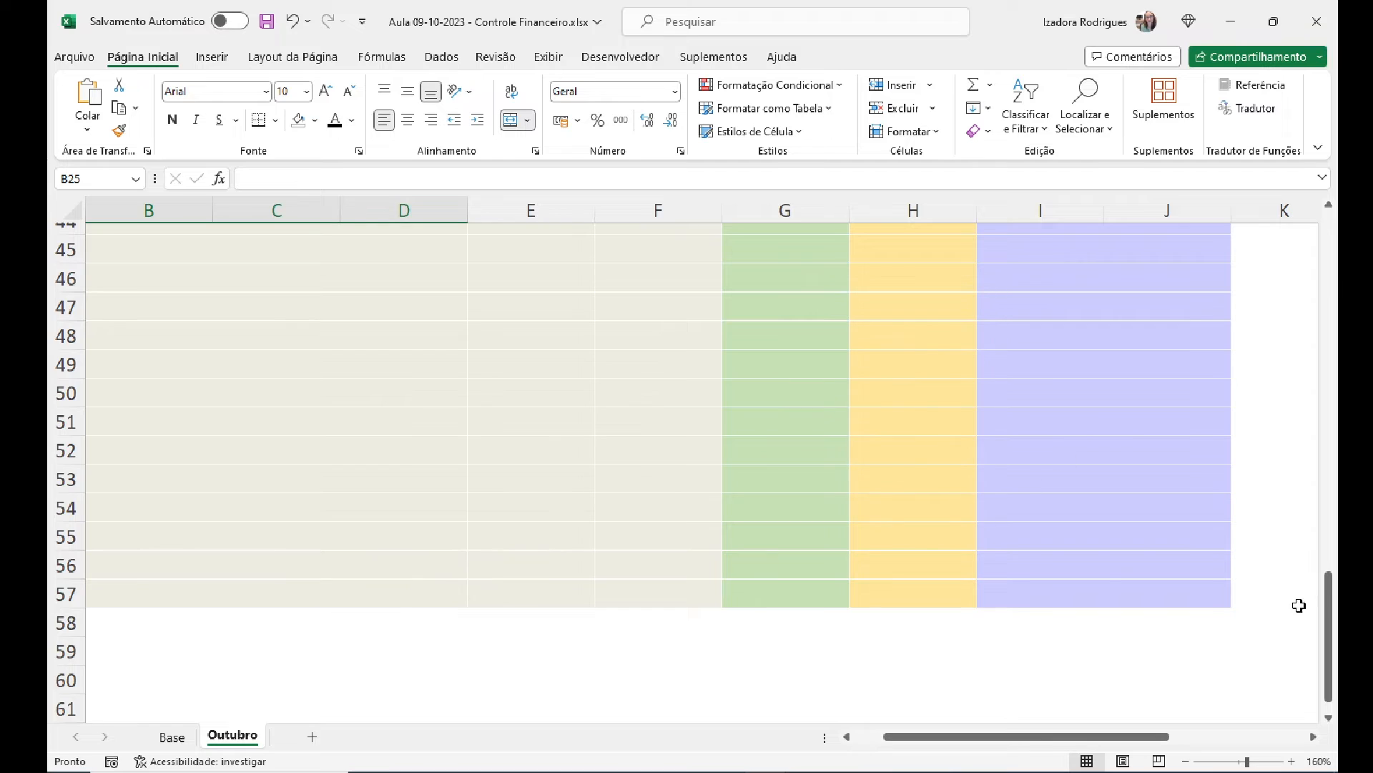
drag(1332, 612, 1335, 320)
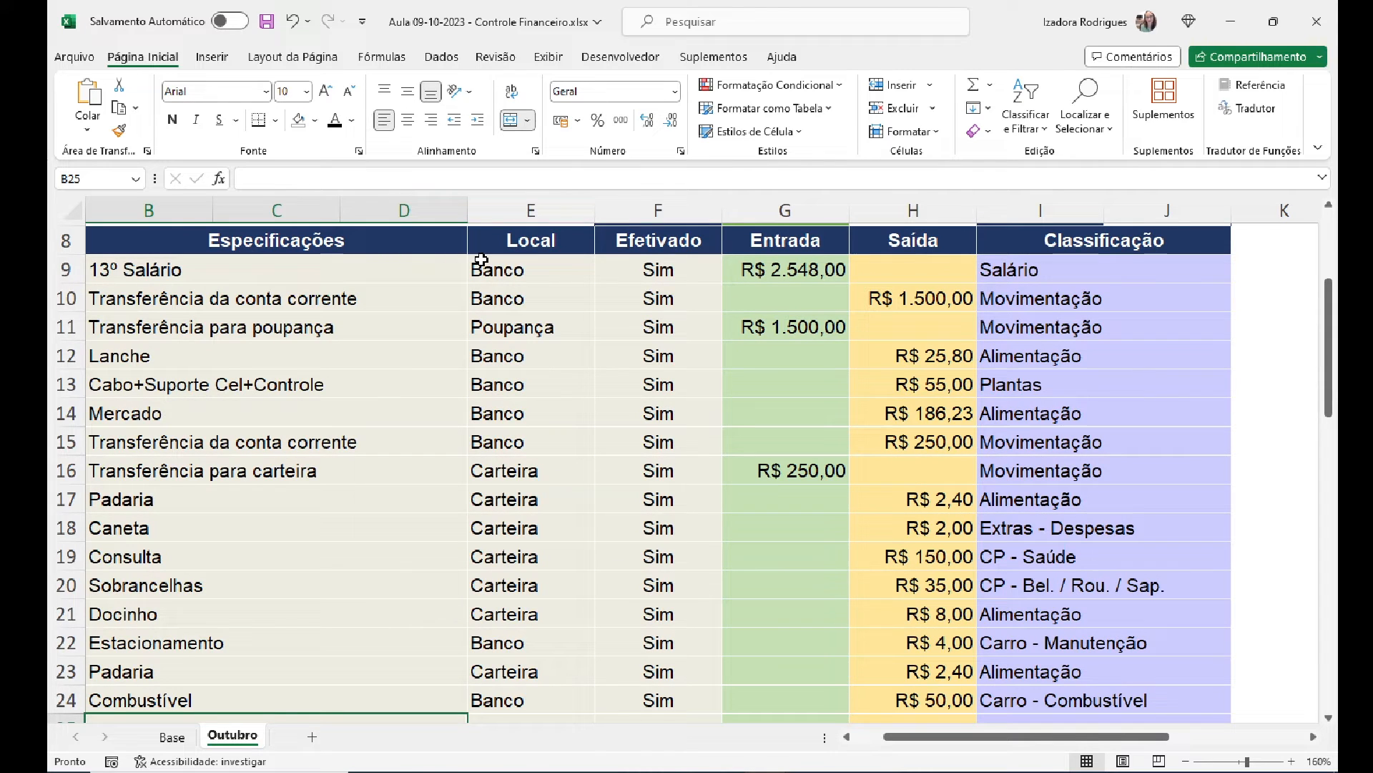
click(171, 737)
drag(1333, 402, 1333, 379)
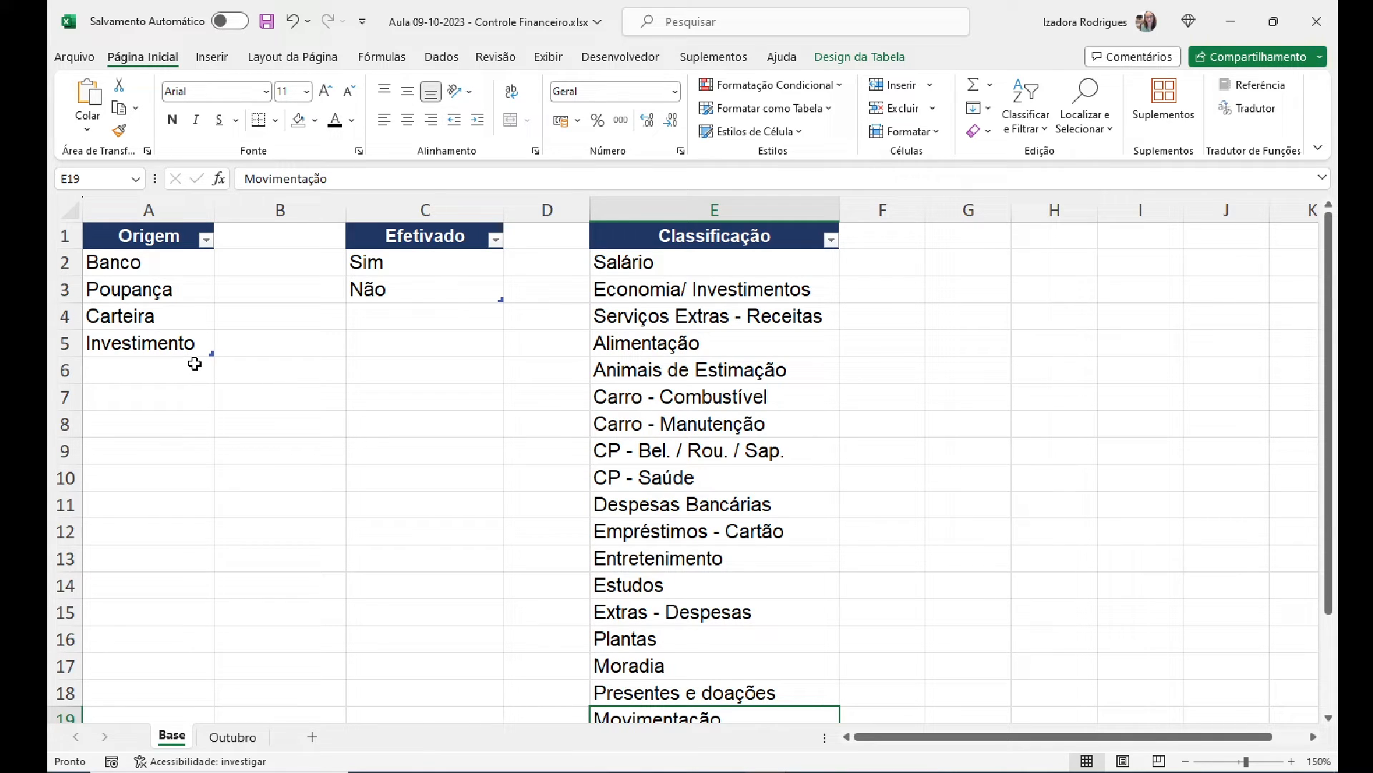
click(230, 738)
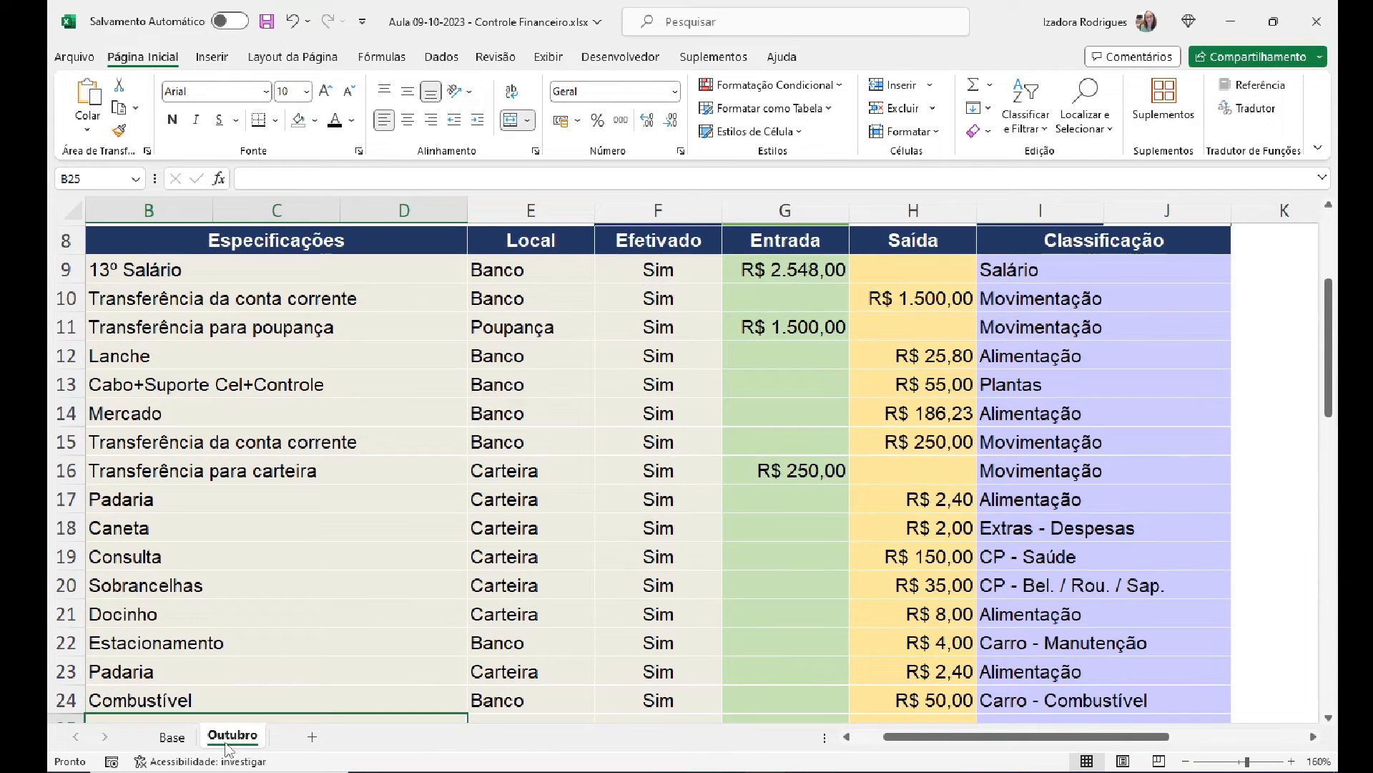
drag(917, 737, 836, 739)
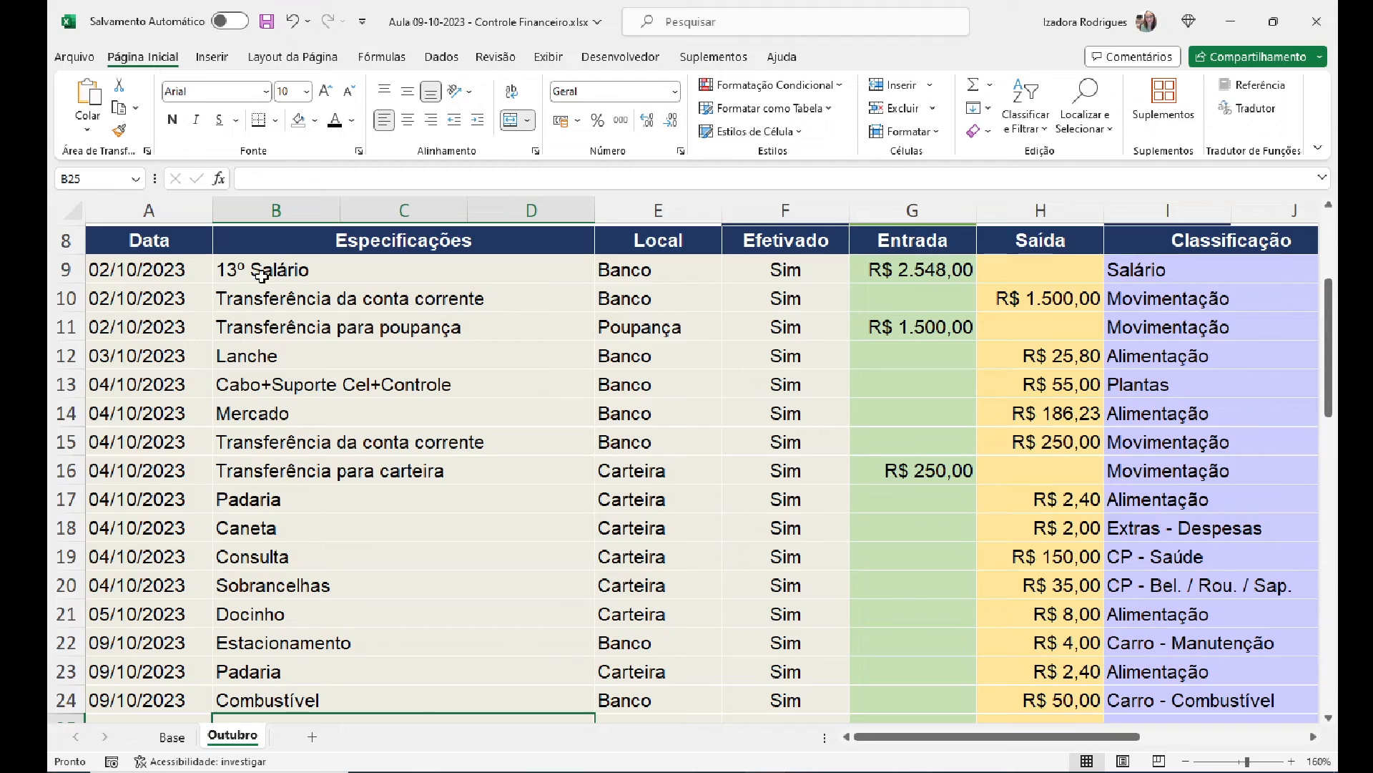
Step: Convert the transaction range A8:J24 into a table, marking that it has headers
click(159, 241)
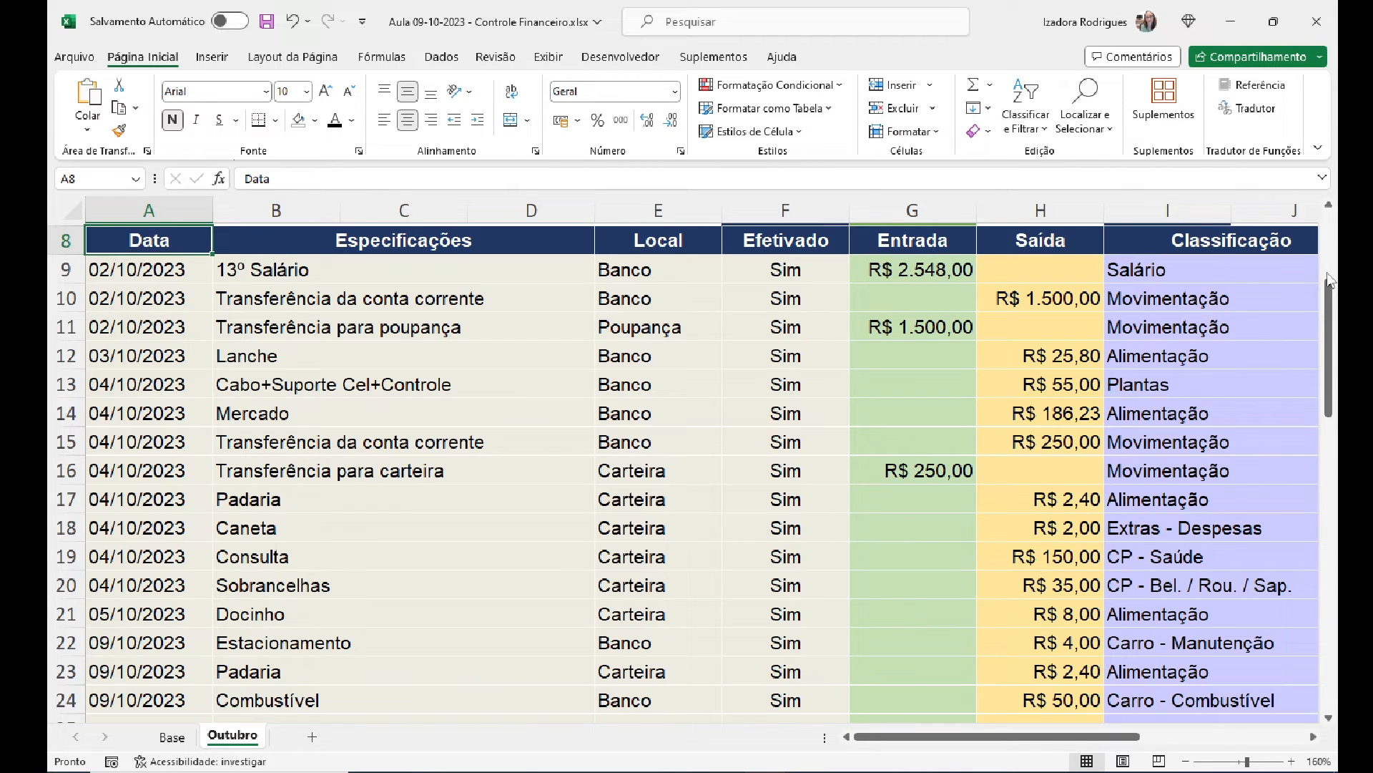
drag(1329, 295, 1329, 239)
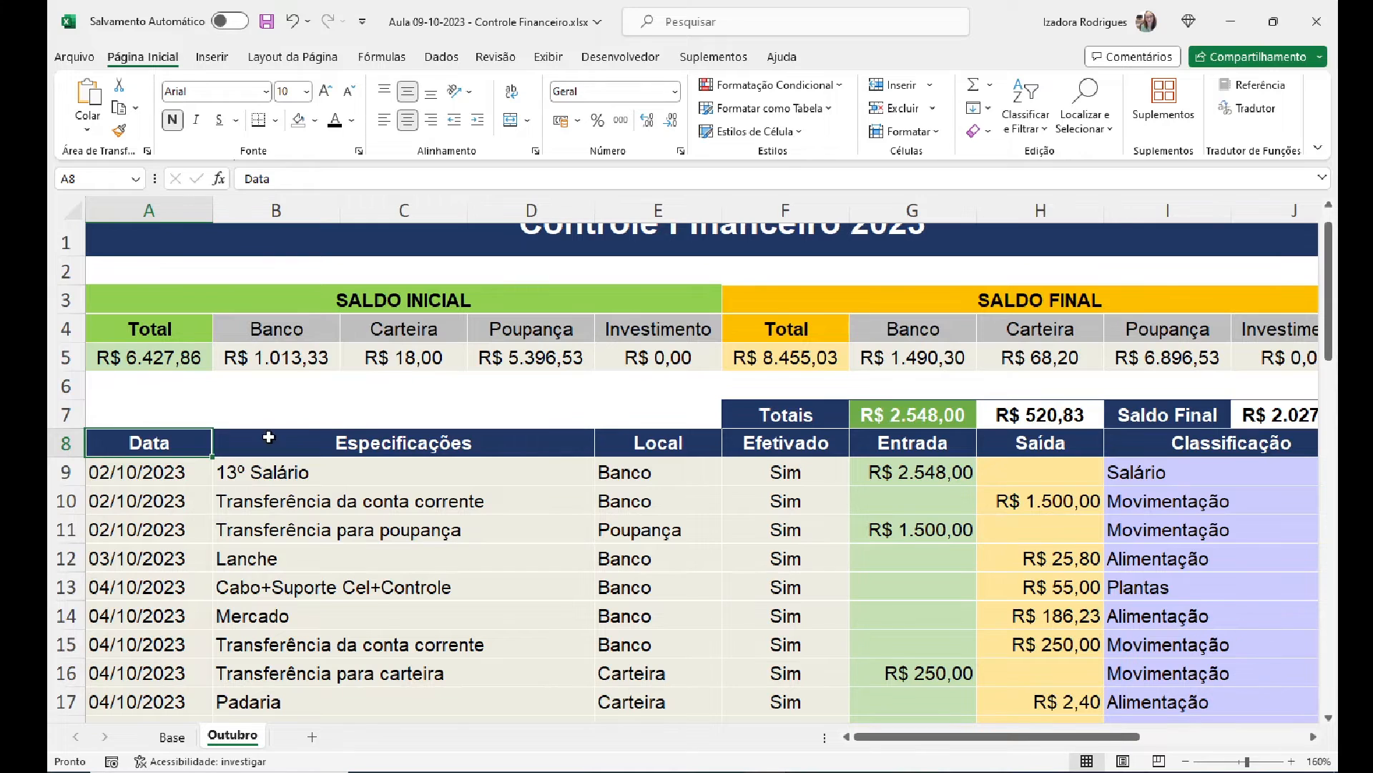
drag(1329, 350, 1329, 452)
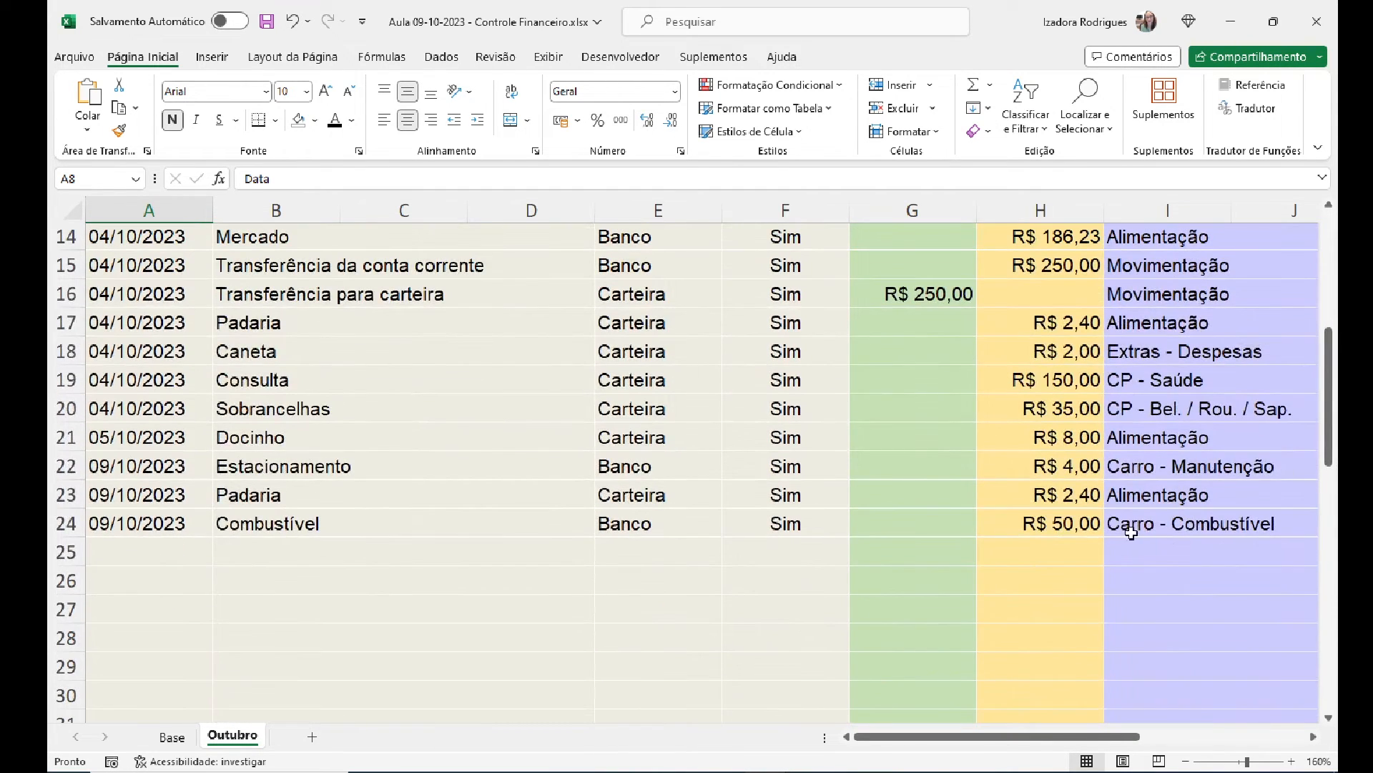
drag(1073, 740, 1015, 737)
drag(1329, 435, 1329, 382)
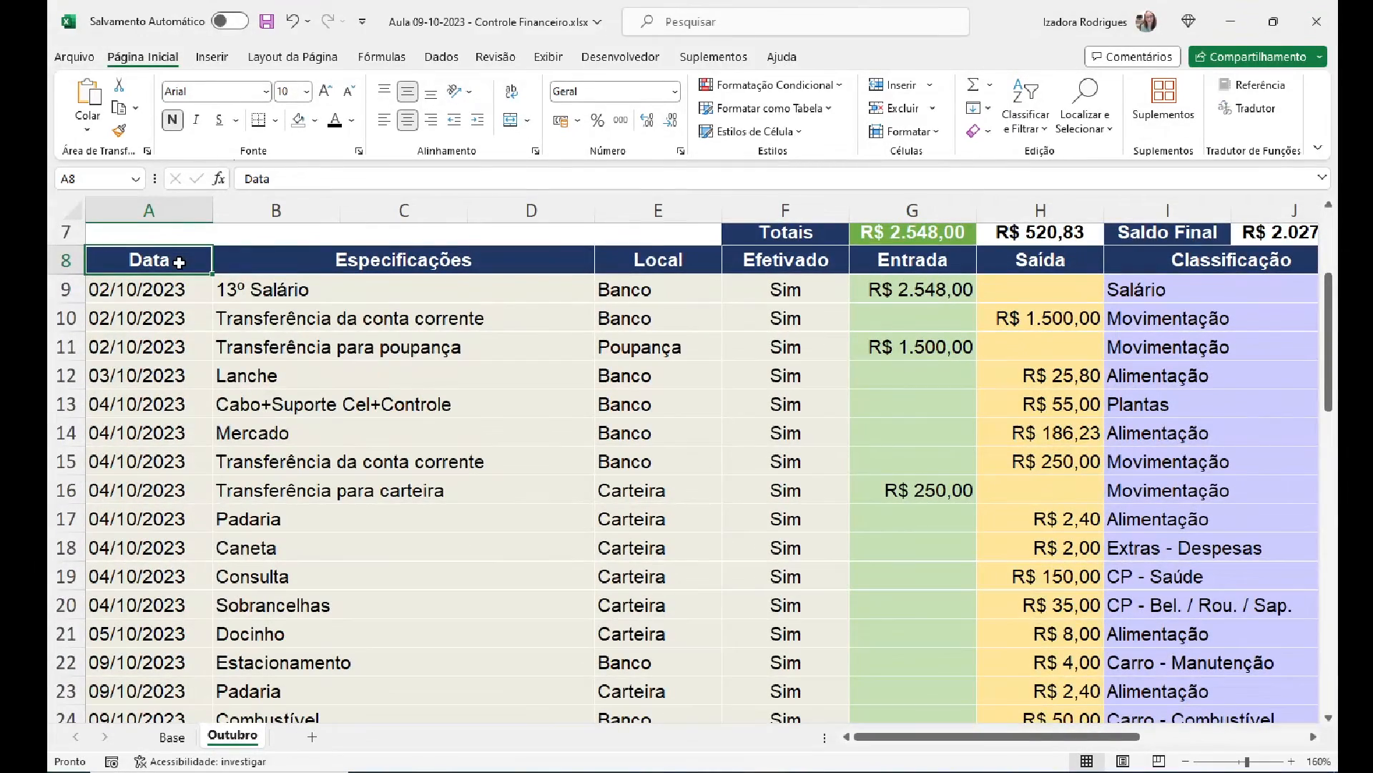
mouse_move(1329, 383)
mouse_down()
mouse_move(1329, 442)
mouse_move(1336, 395)
mouse_up()
shift+click(1276, 583)
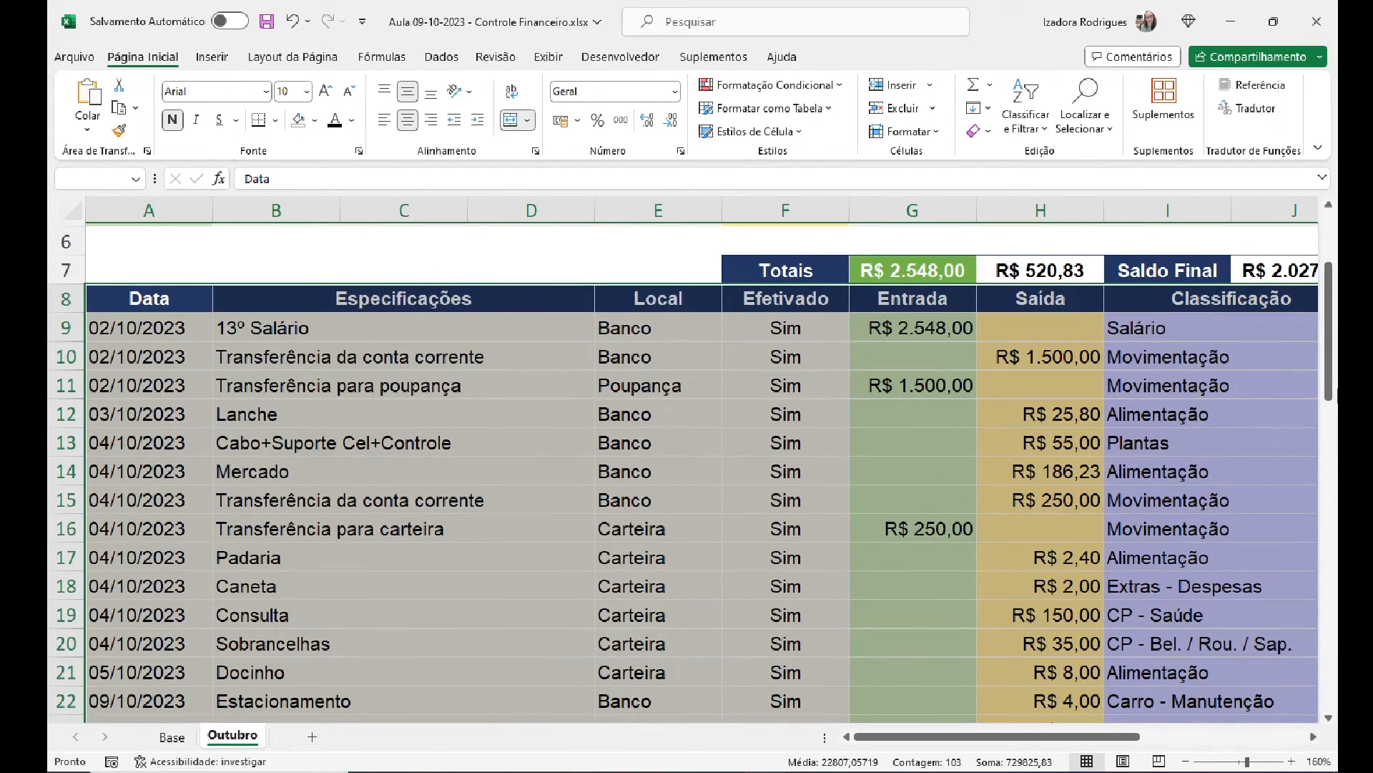
click(210, 59)
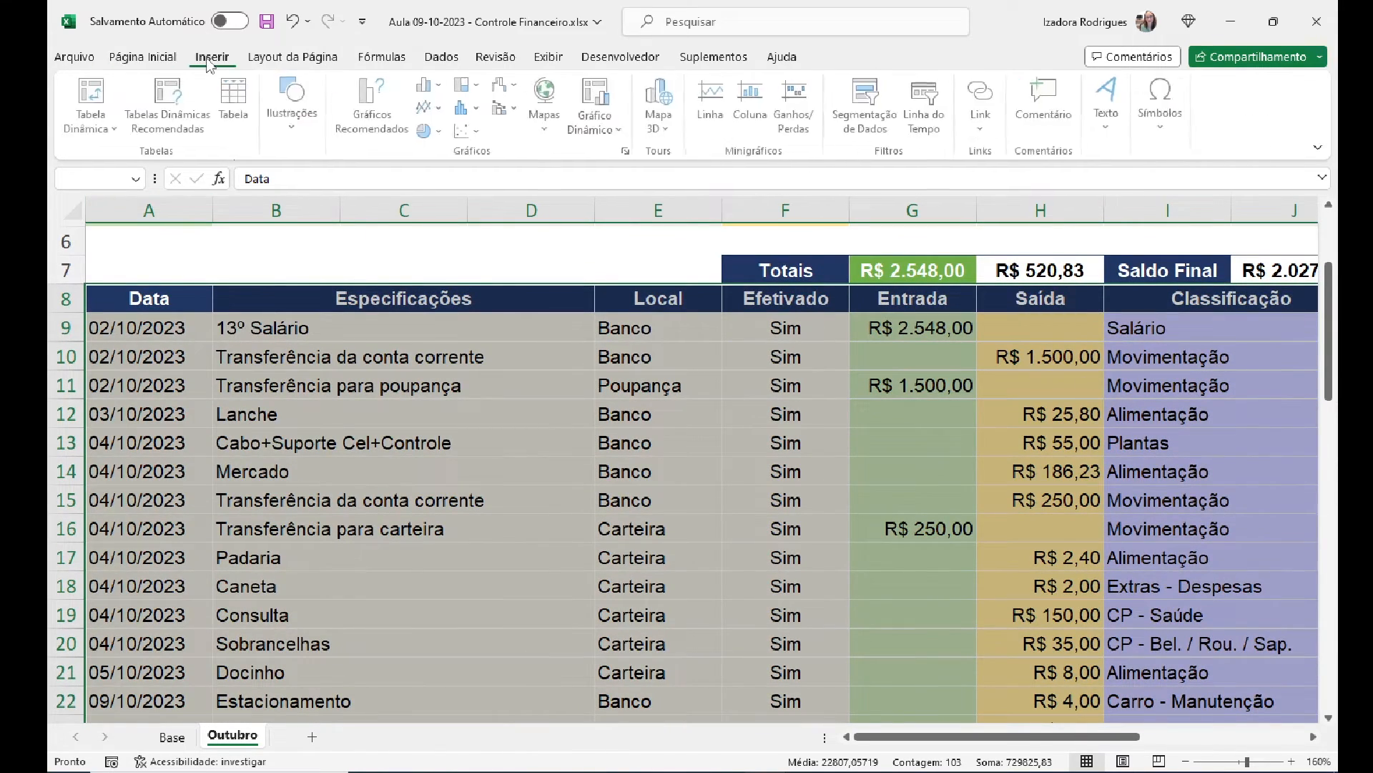
click(239, 107)
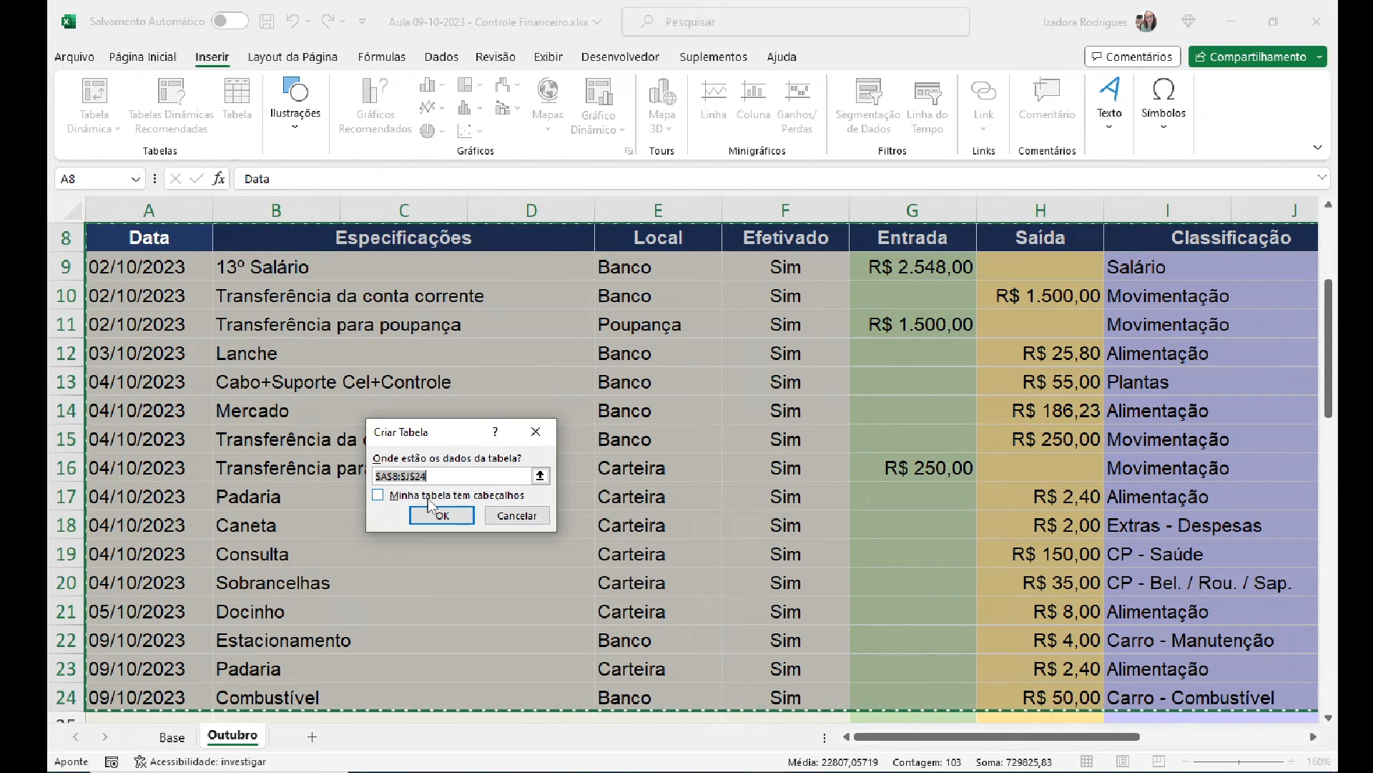
click(380, 499)
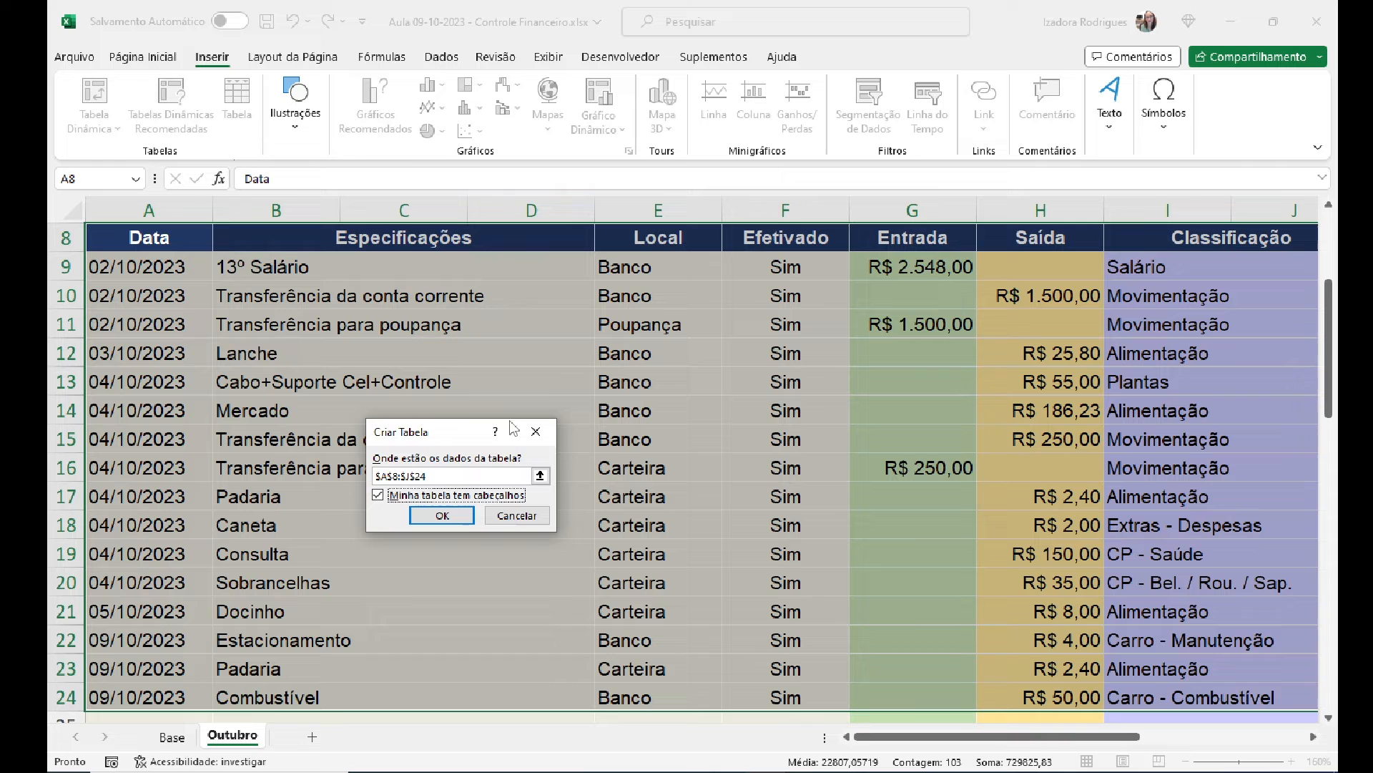
click(458, 515)
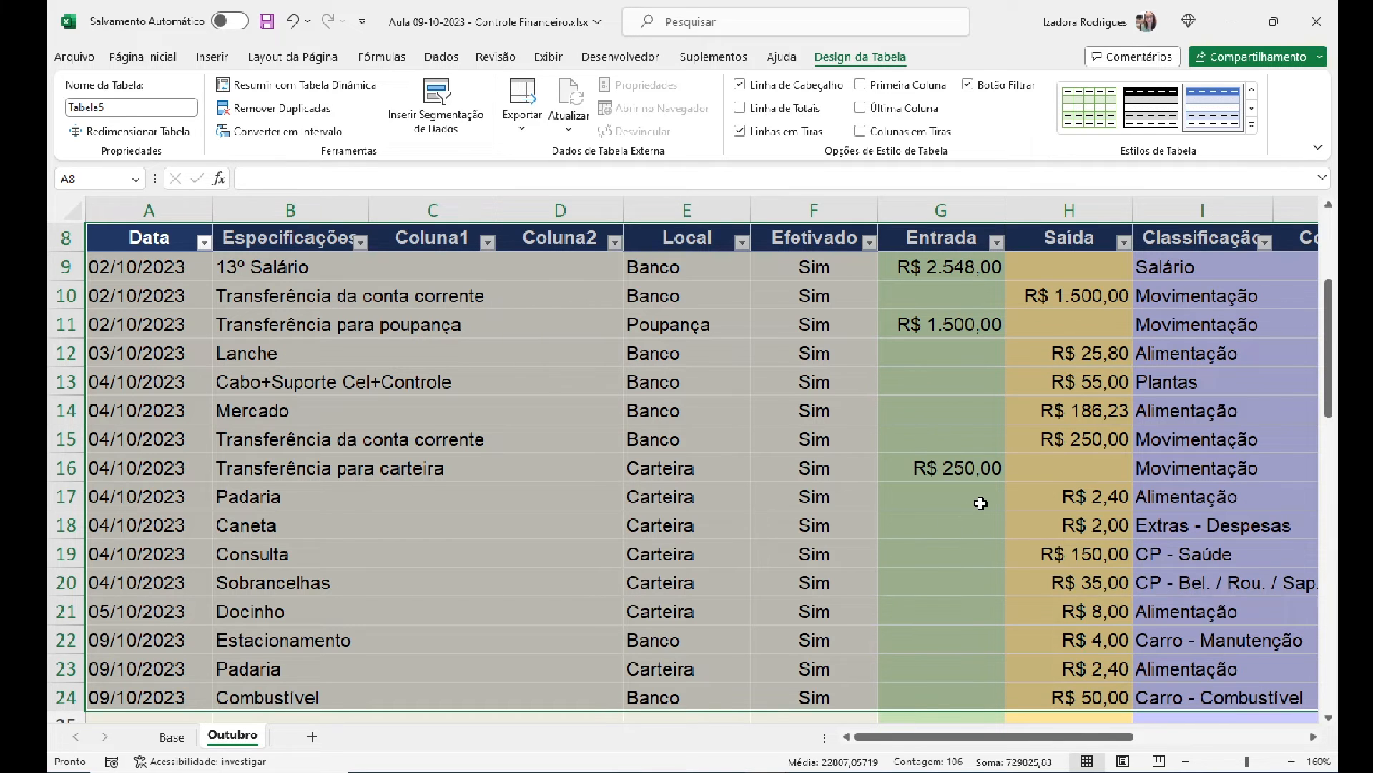
Step: Apply the first, uncoloured style of the Clara group to the transactions table and view its columns across to Coluna3
click(1253, 127)
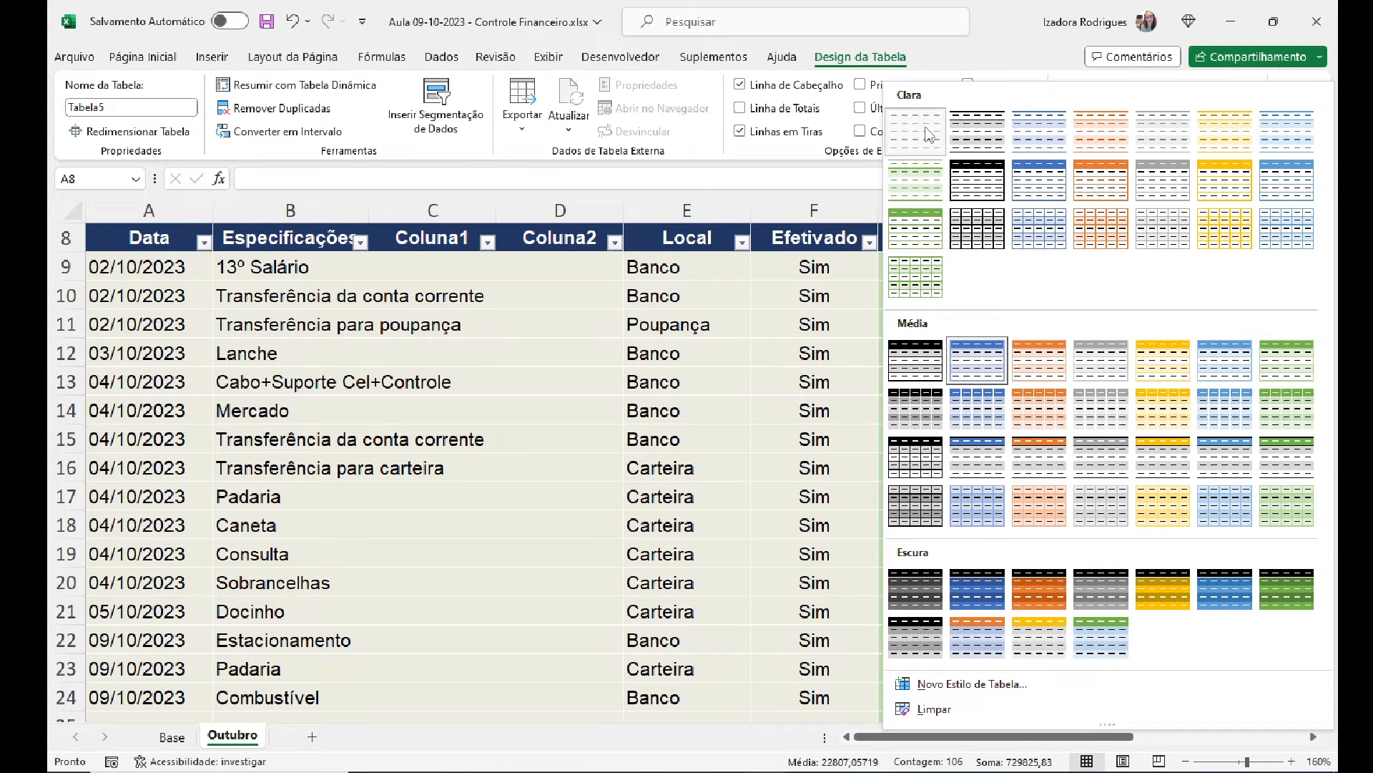
click(928, 133)
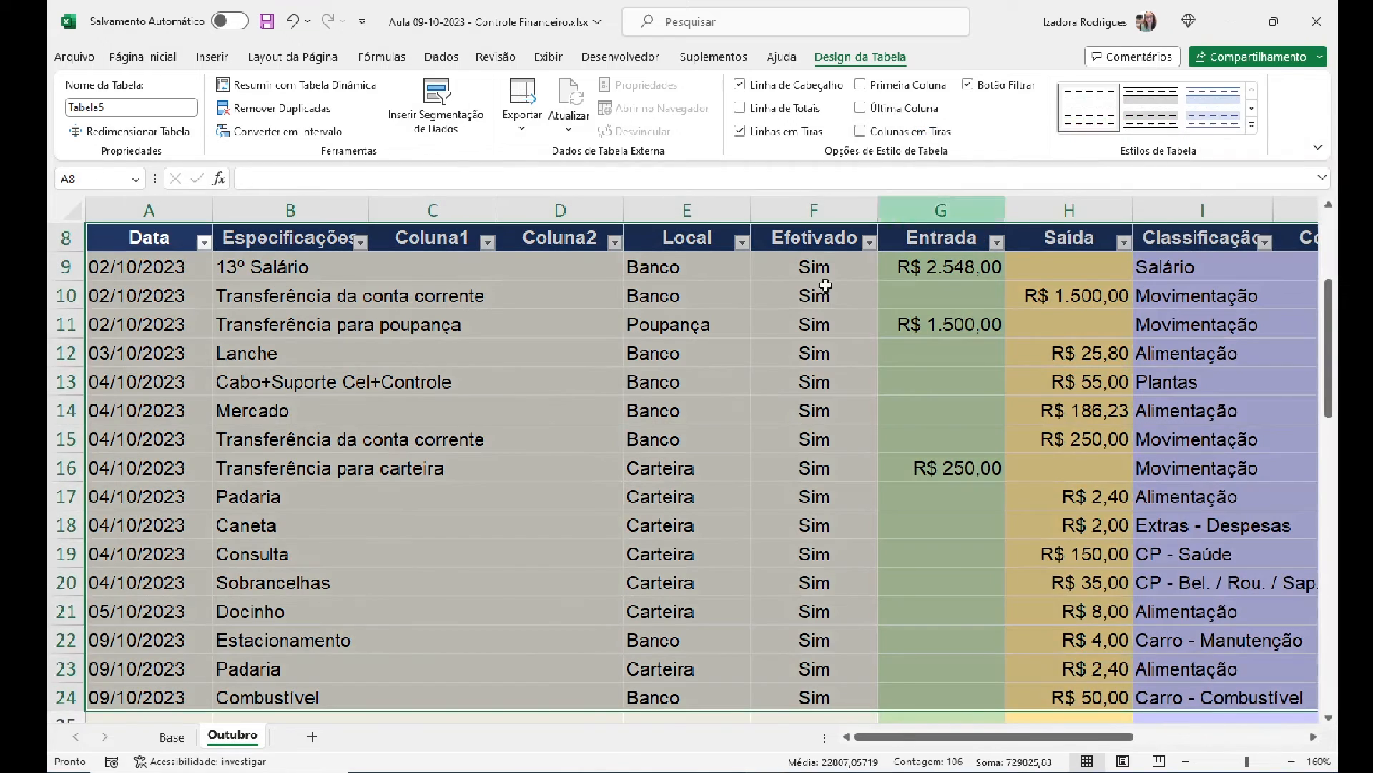
click(337, 275)
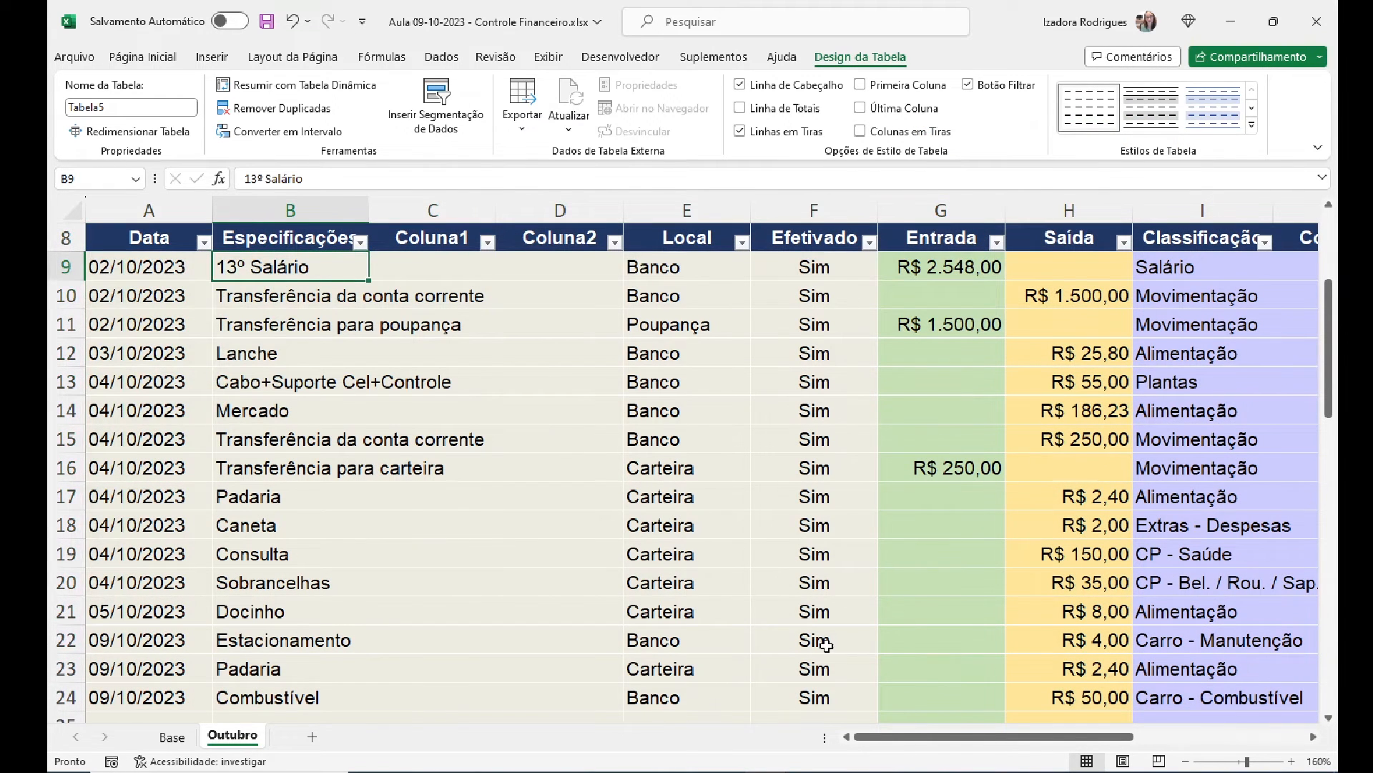
drag(909, 736, 955, 753)
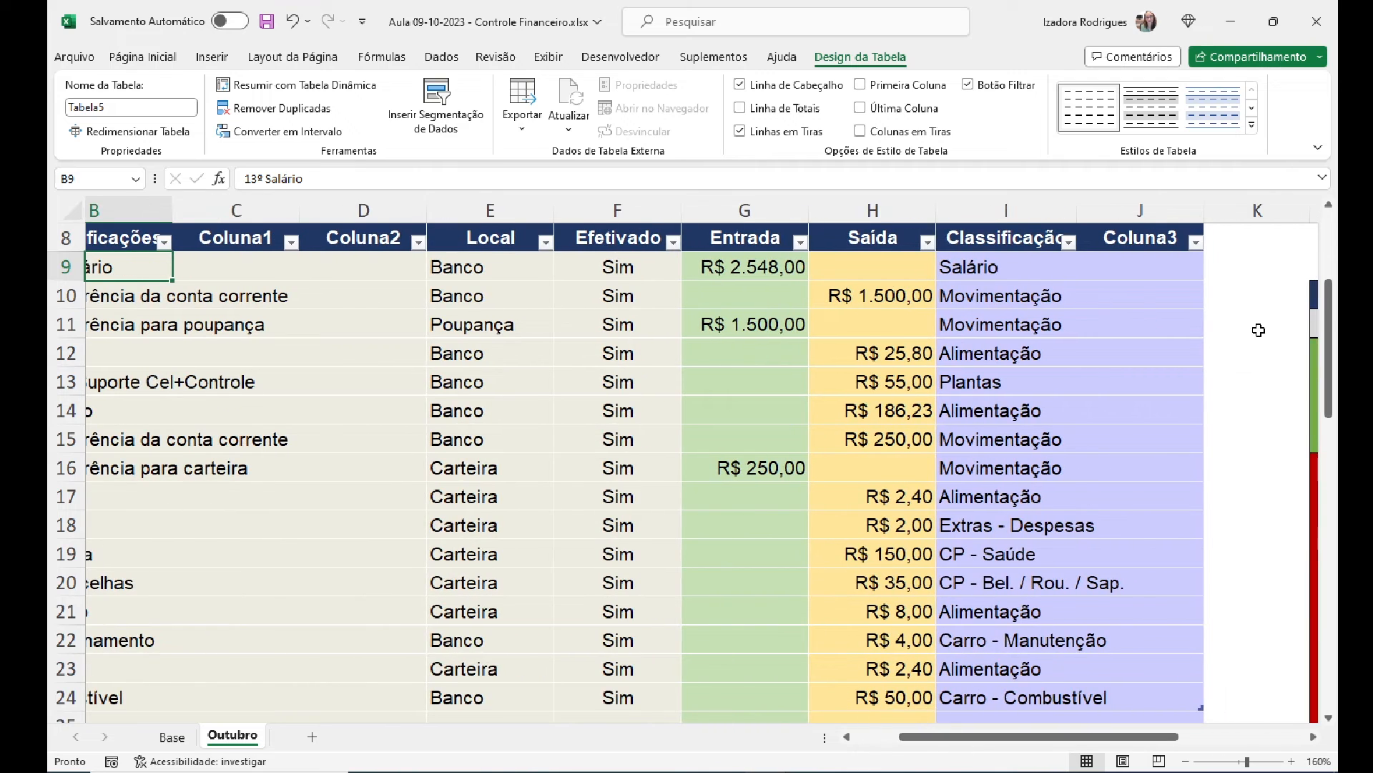
Step: Compare the Classificação and Coluna3 headers and check whether their cells I8:J24 can be merged inside the table
click(1112, 241)
click(1015, 231)
click(1132, 239)
click(1033, 231)
click(1114, 238)
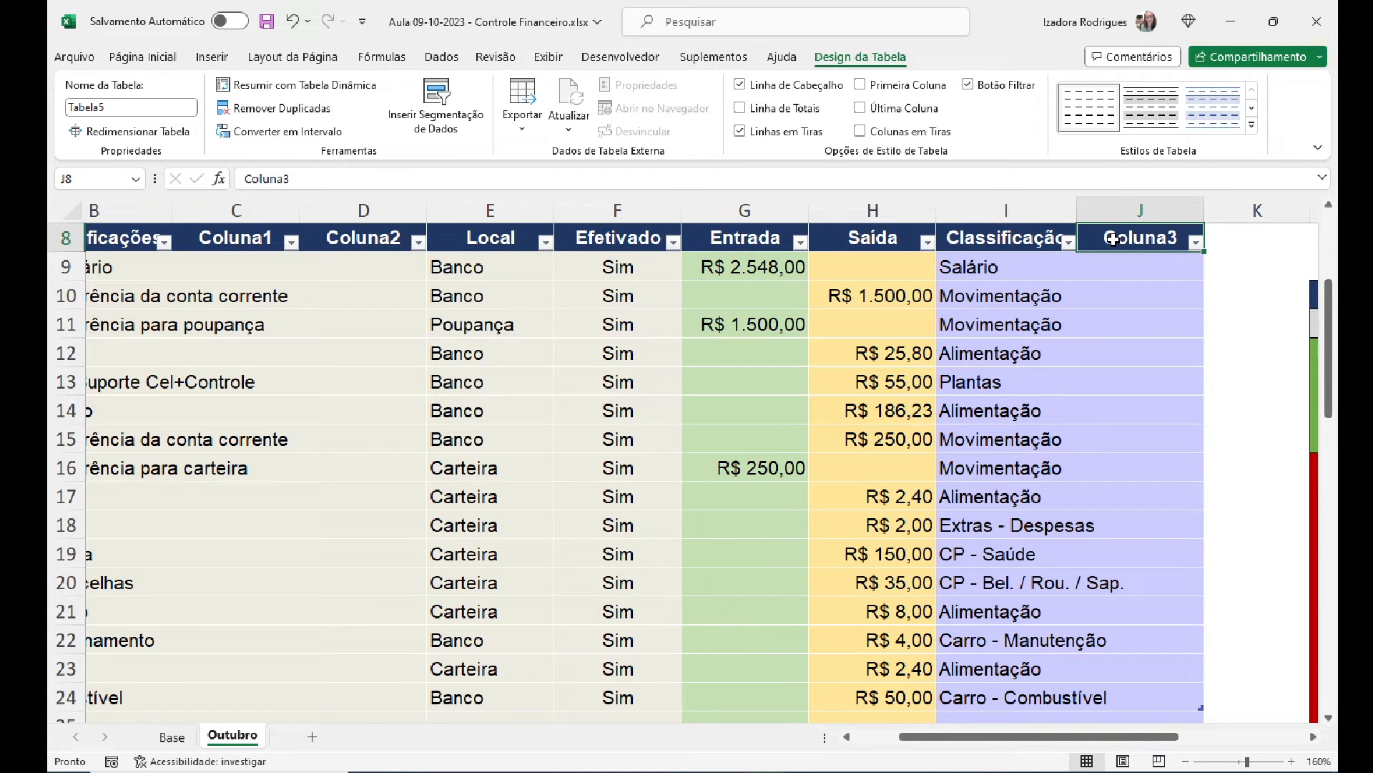
drag(1032, 234, 1122, 699)
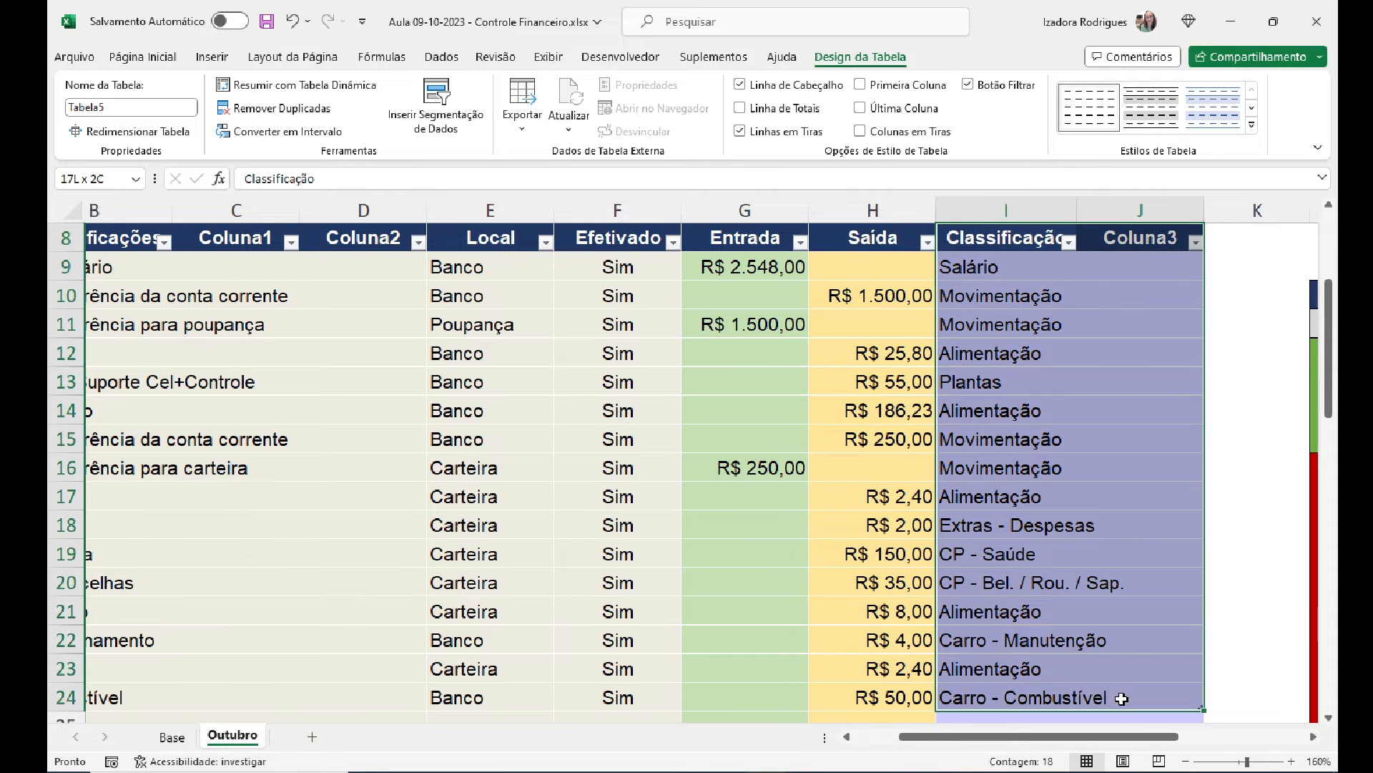
click(156, 60)
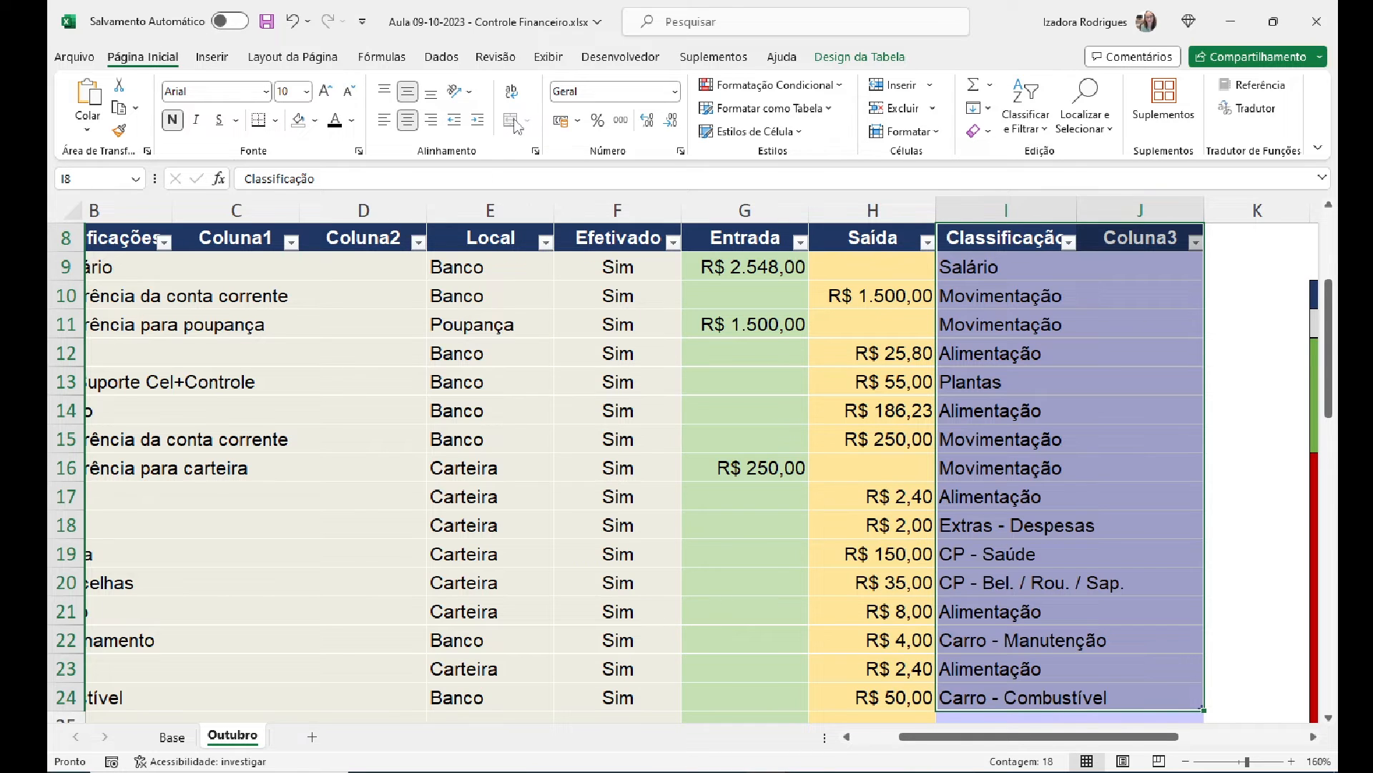
click(1027, 386)
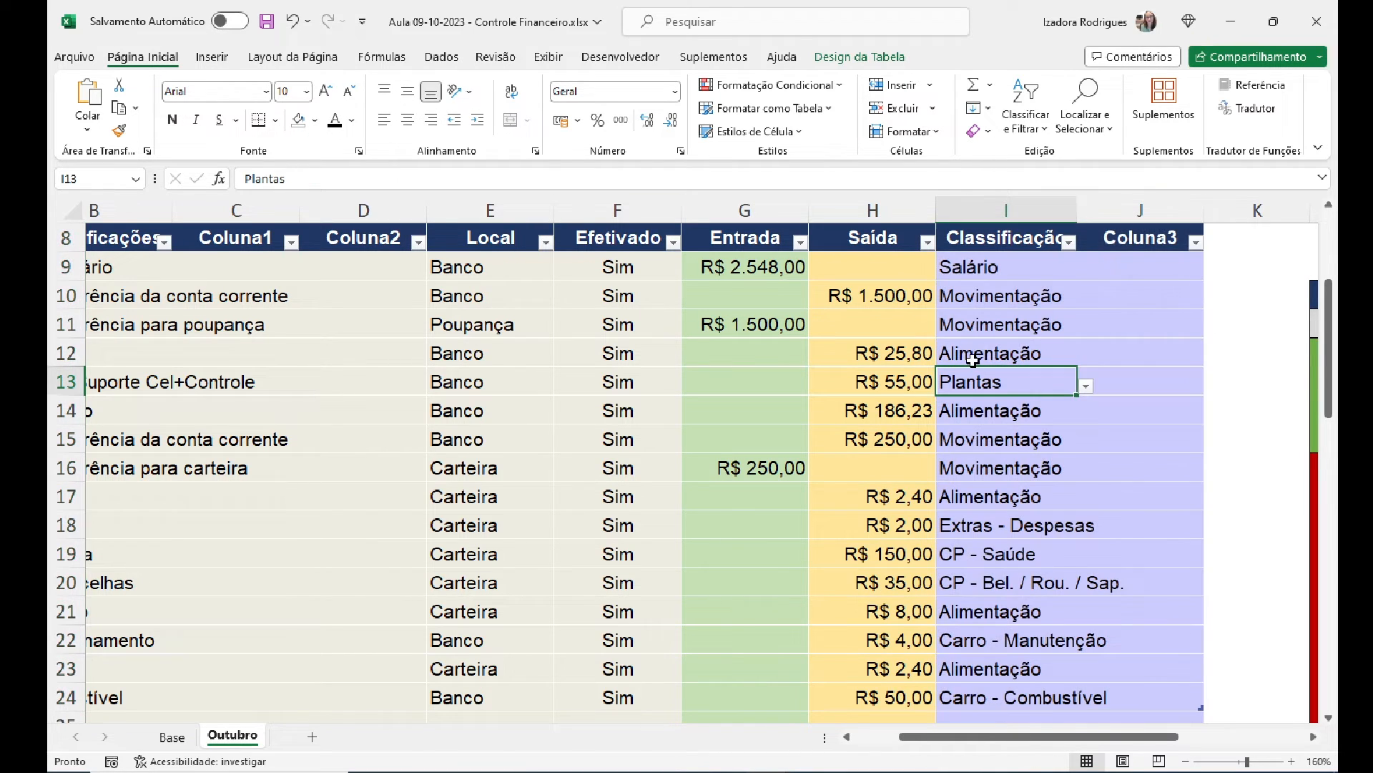
Step: Review the Banco final-balance formula in G5 and compare its ranges with the table's last transaction rows
mouse_move(1332, 386)
mouse_down()
mouse_move(1332, 423)
mouse_move(1332, 365)
mouse_up()
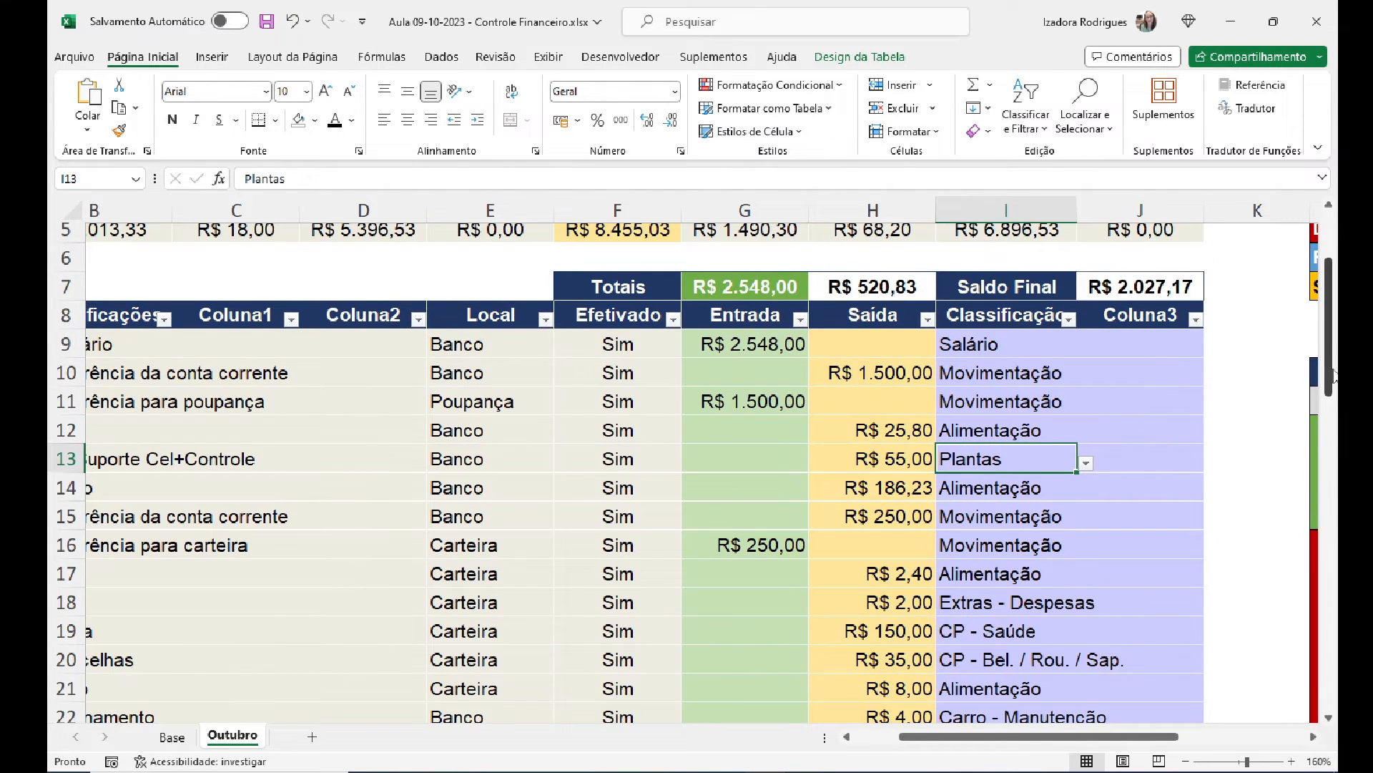
scroll(1208, 375, up, 2)
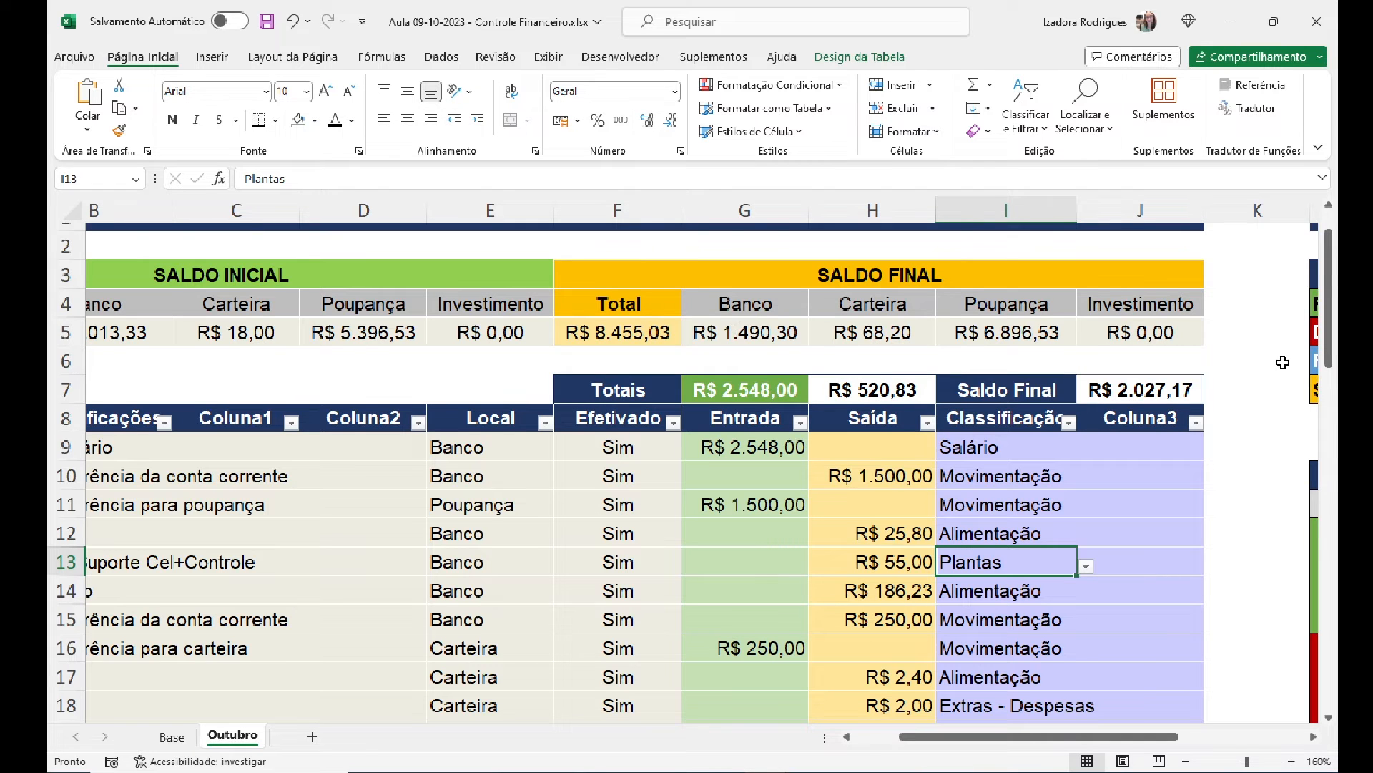
click(790, 334)
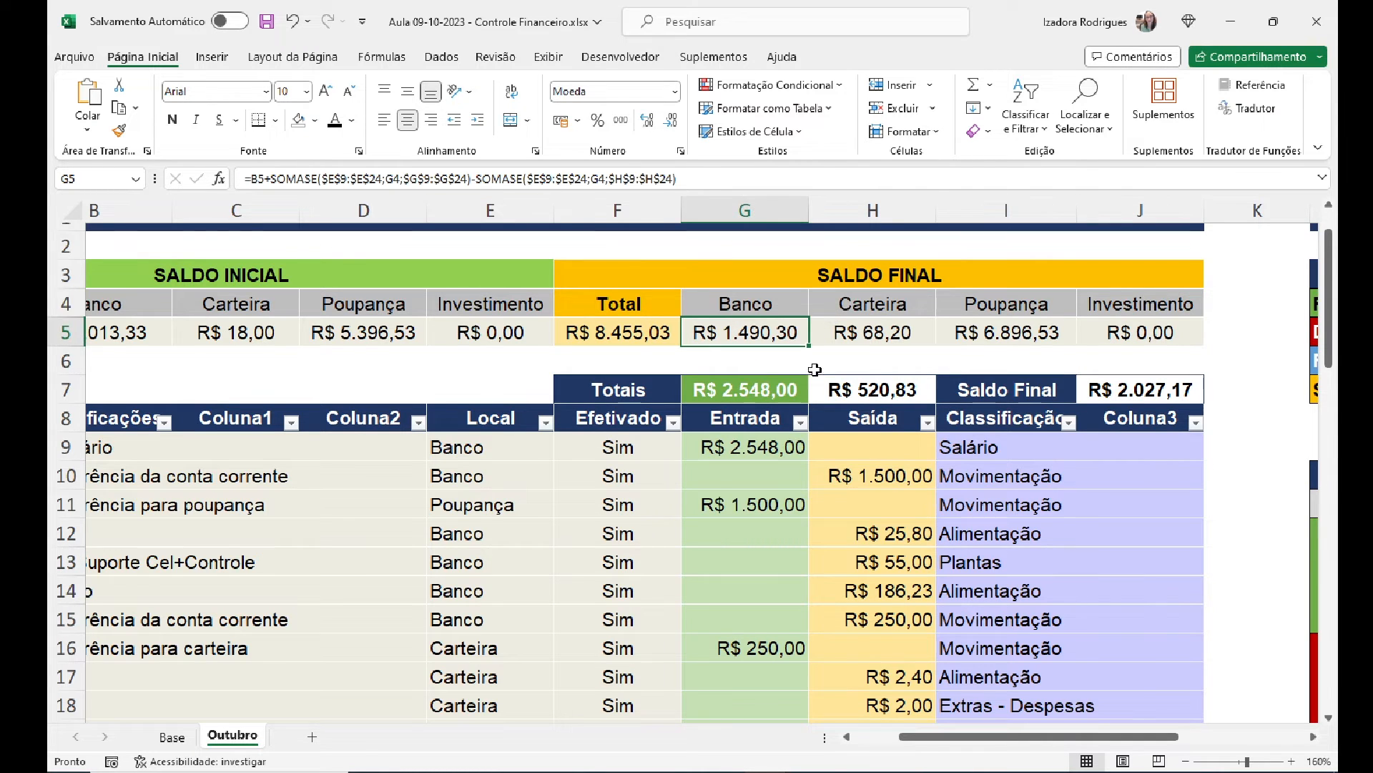
drag(1328, 296, 1328, 400)
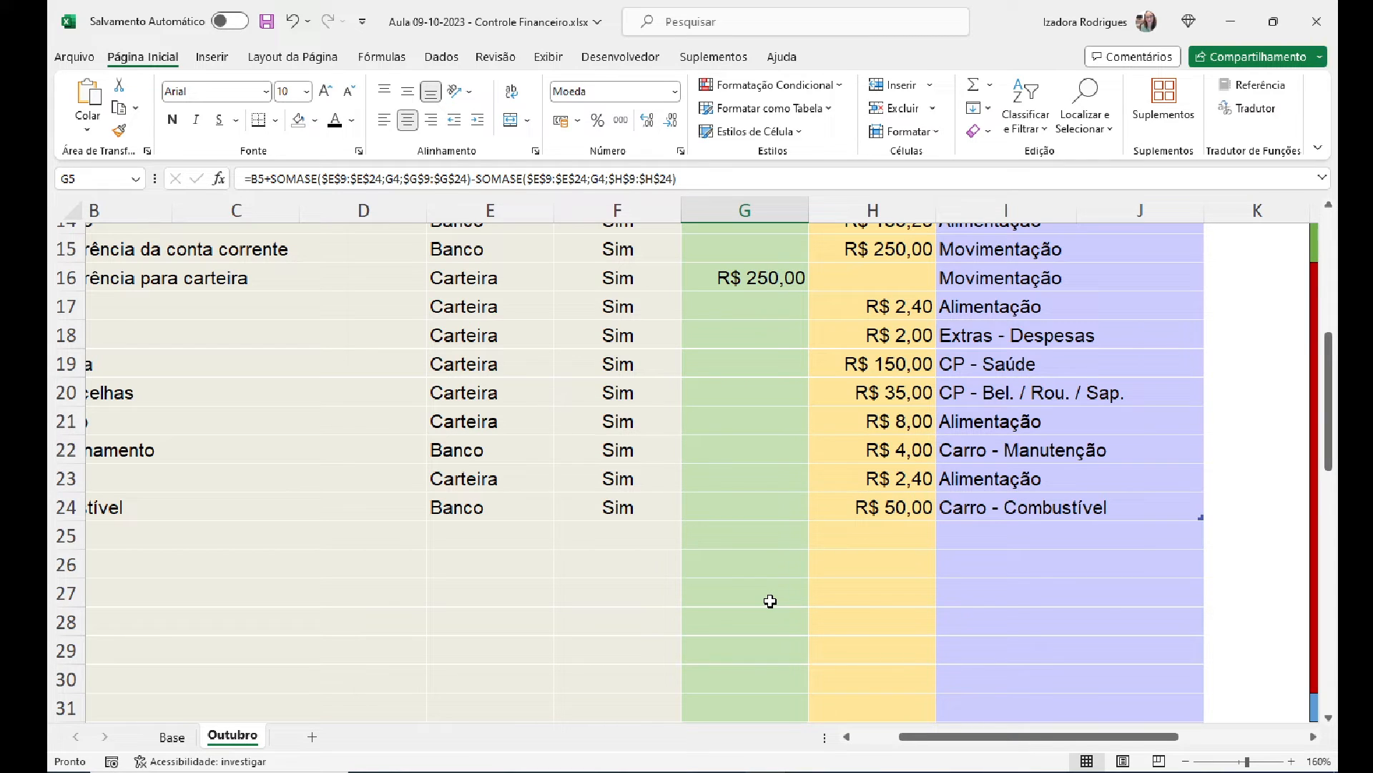
click(788, 485)
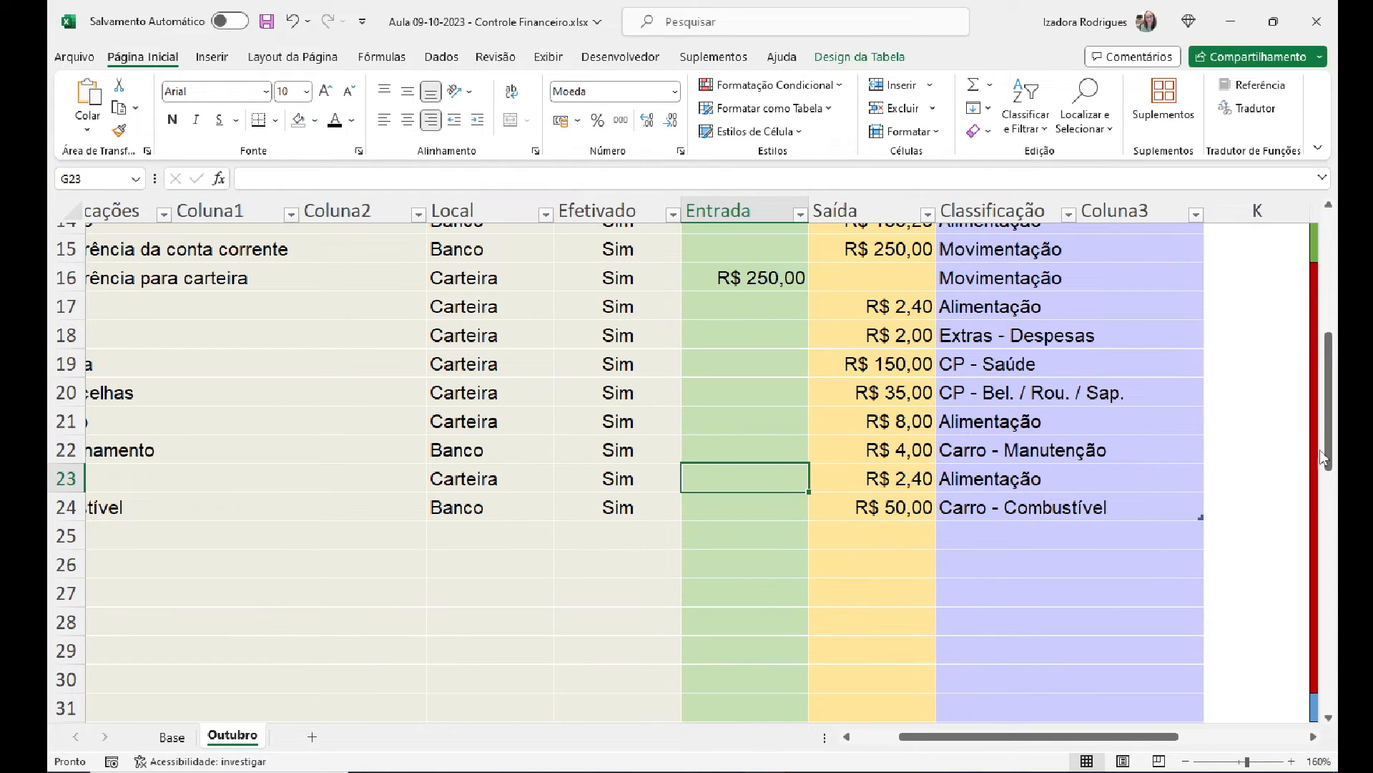
drag(1326, 452, 1328, 379)
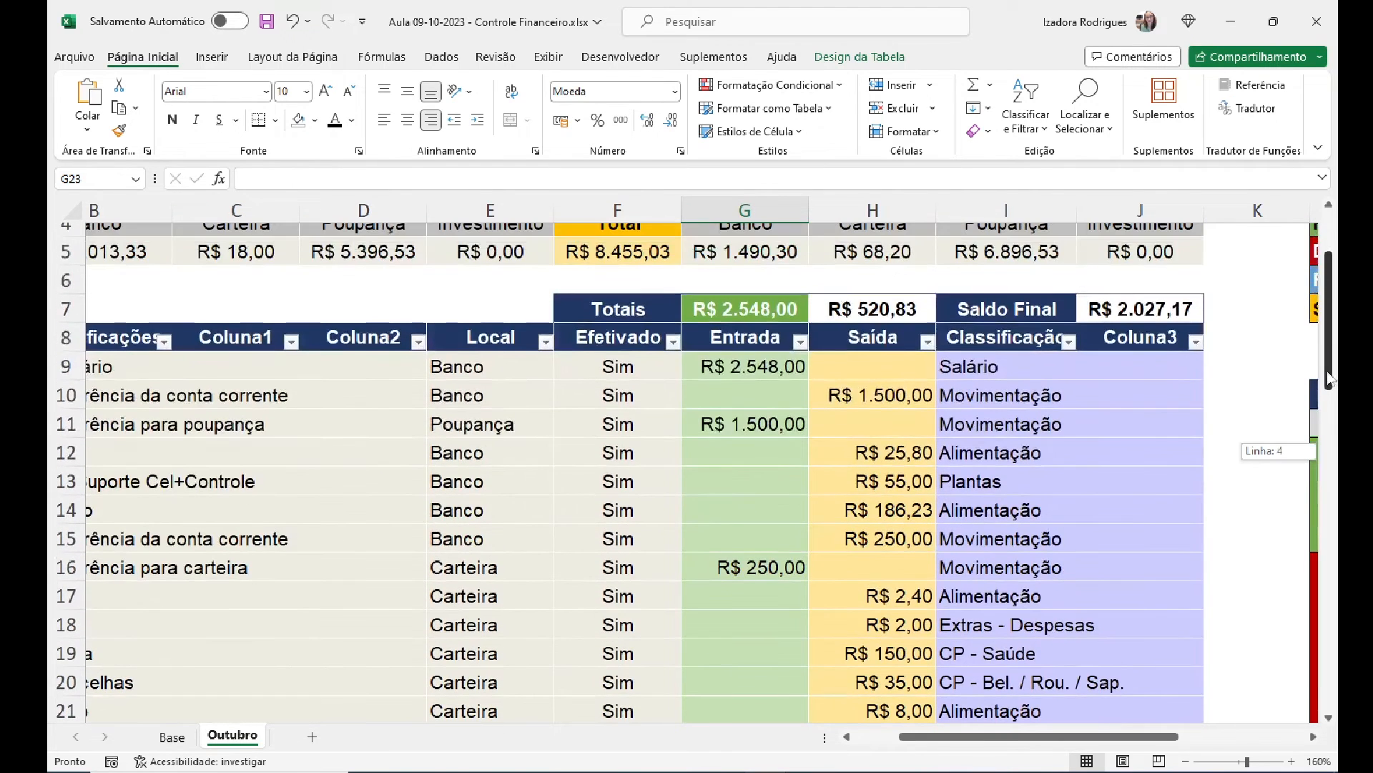
Step: Try to delete the Coluna3 column from the transactions table, accepting the unmerging of cells, and undo the deletion
click(1131, 338)
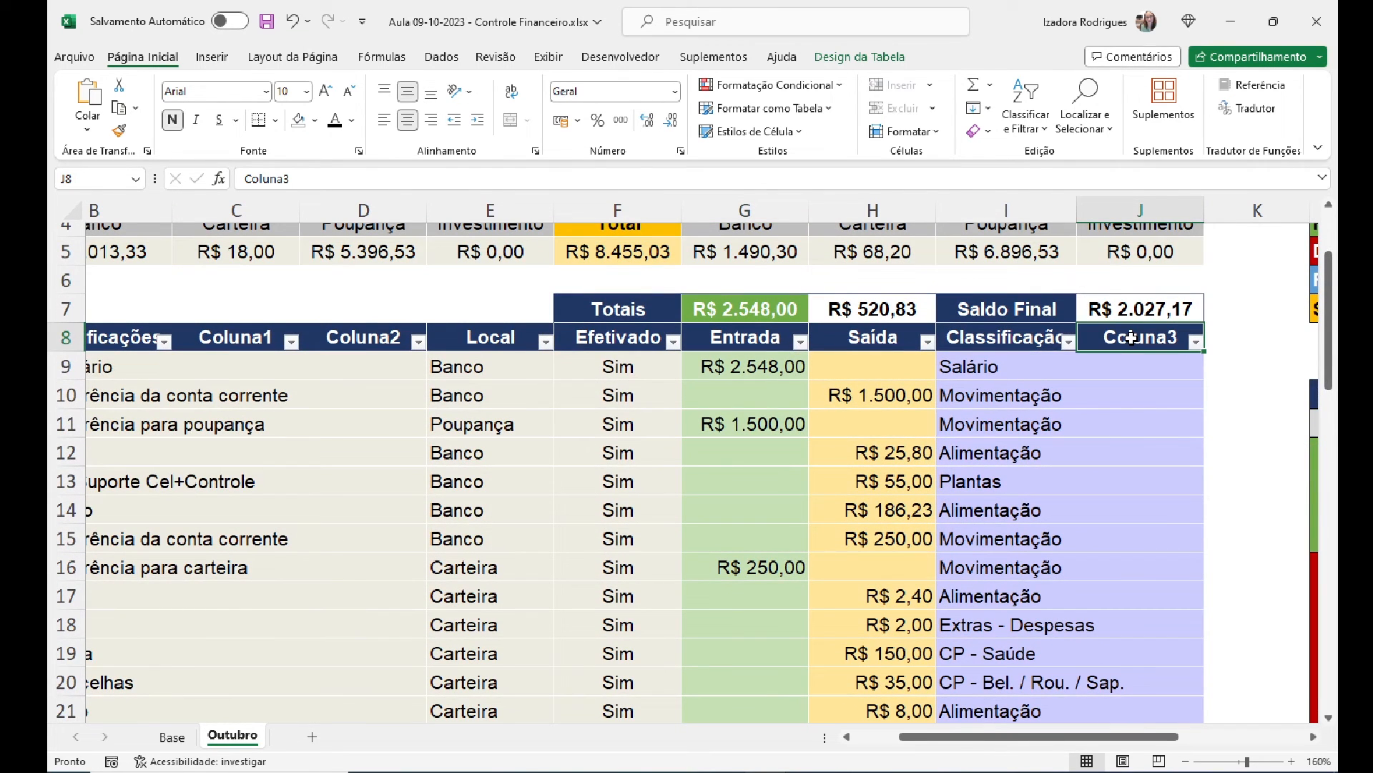
mouse_move(1166, 656)
mouse_down()
mouse_move(1176, 744)
mouse_move(1174, 584)
mouse_move(1170, 672)
mouse_up()
drag(1324, 354, 1323, 327)
right_click(1138, 302)
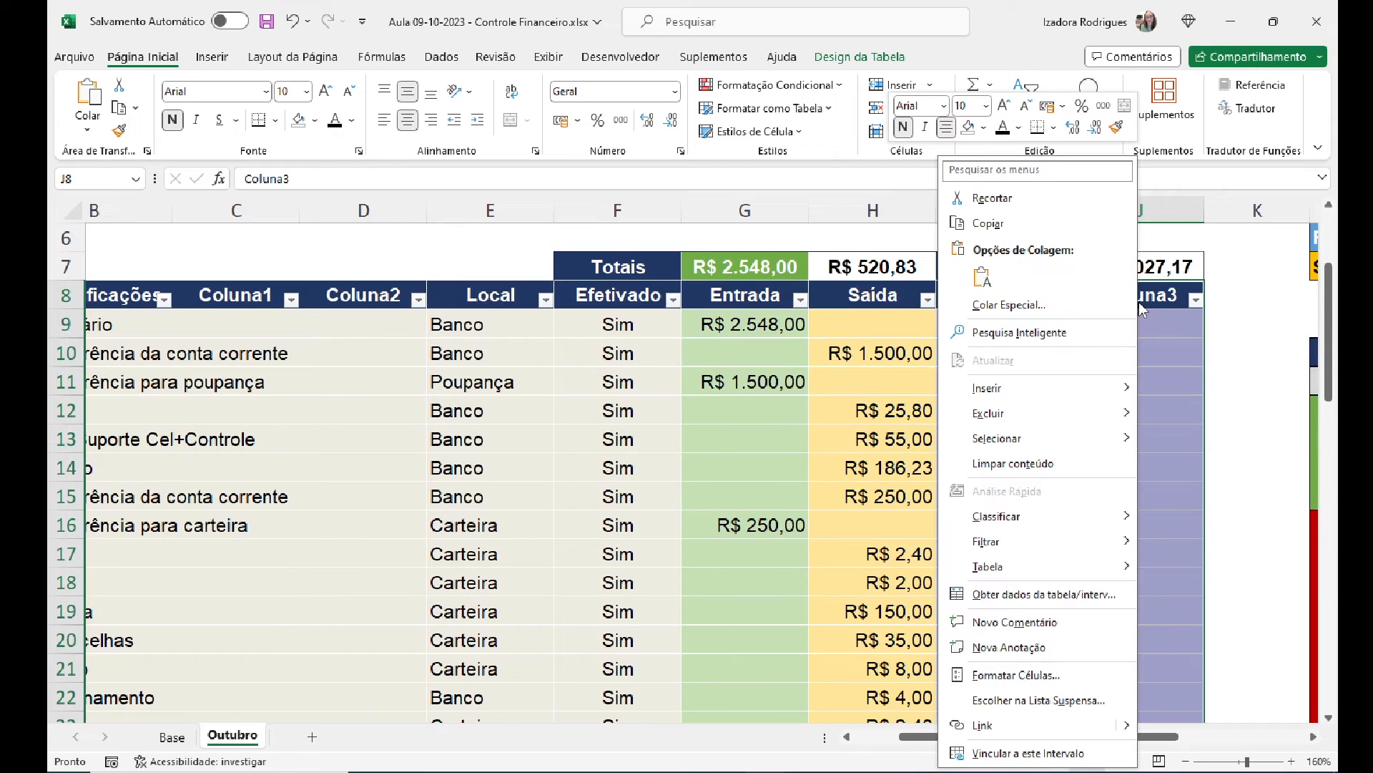
mouse_move(1108, 424)
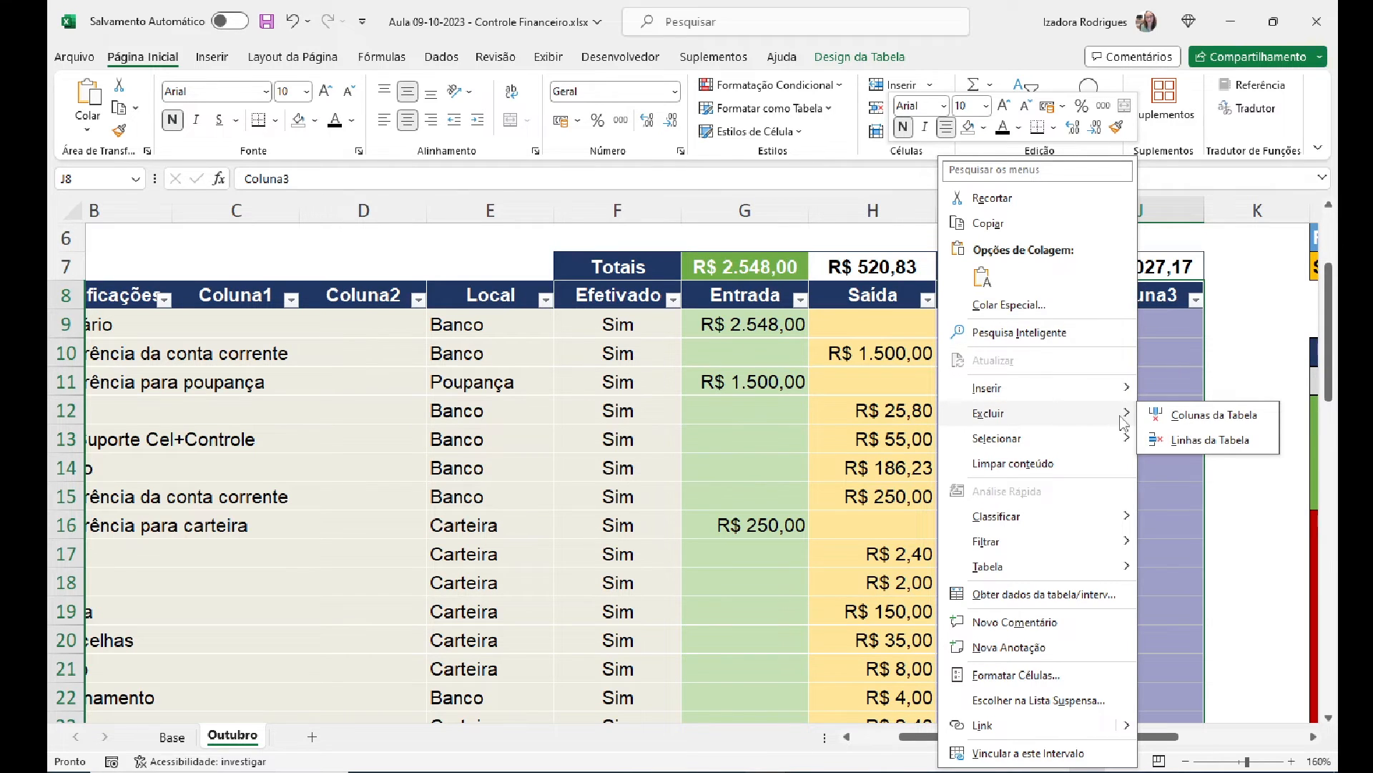
click(1218, 418)
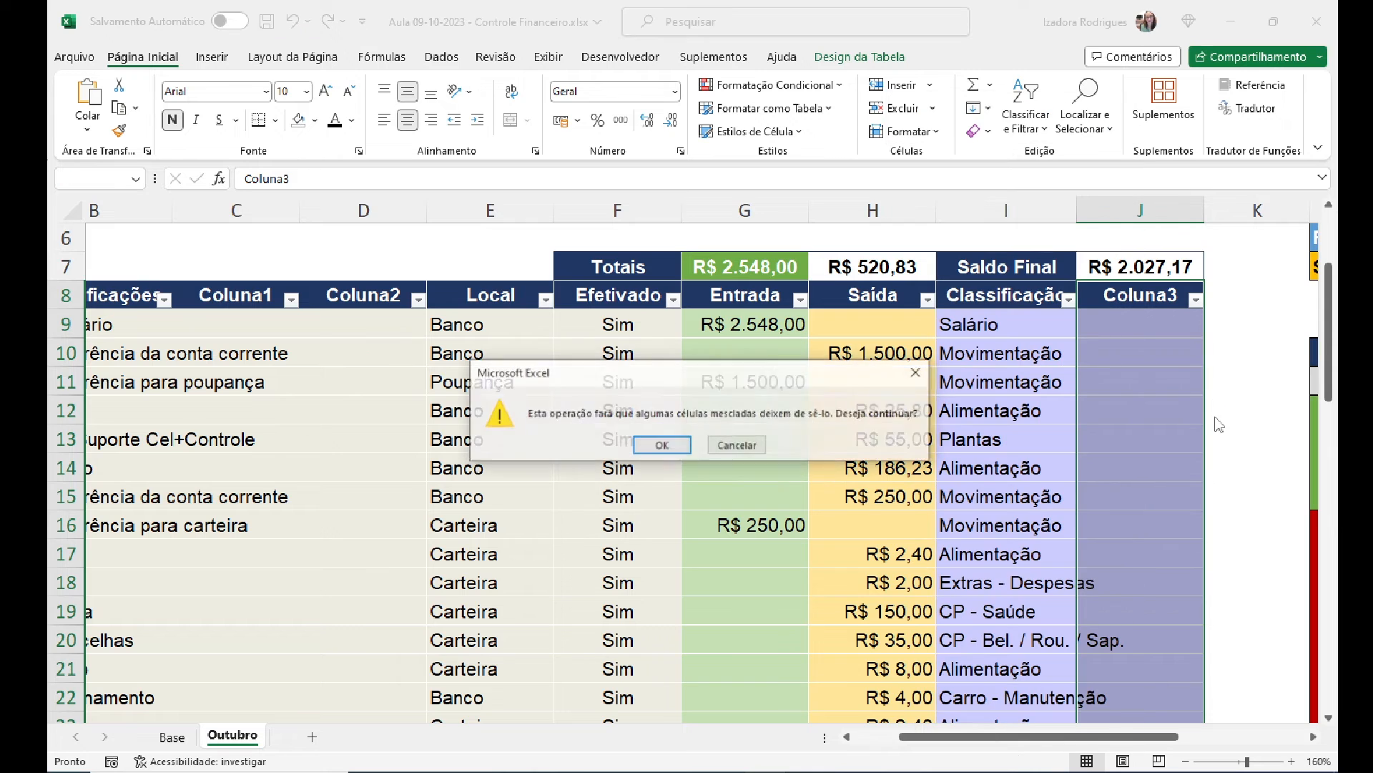
click(662, 446)
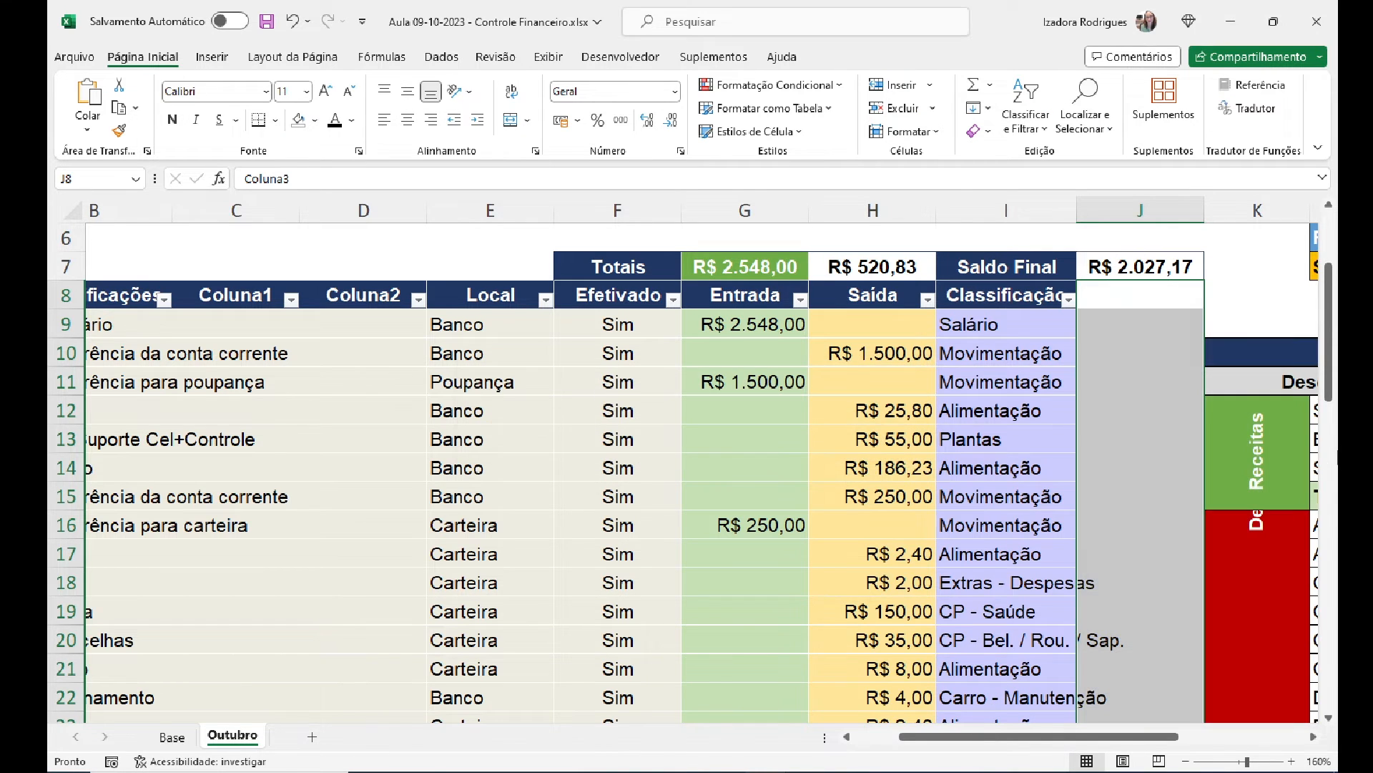
mouse_move(1331, 390)
mouse_down()
mouse_move(1332, 334)
mouse_move(1332, 408)
mouse_up()
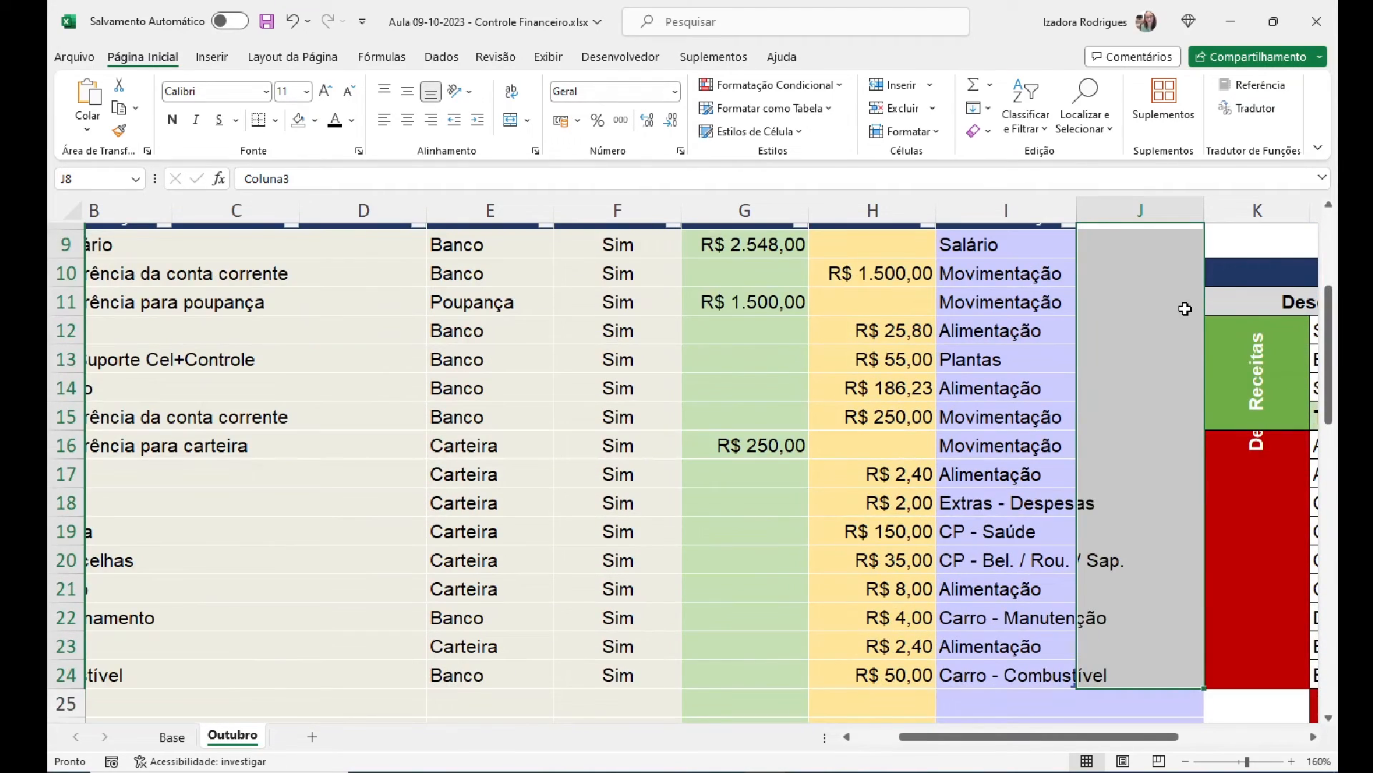
key(ctrl+z)
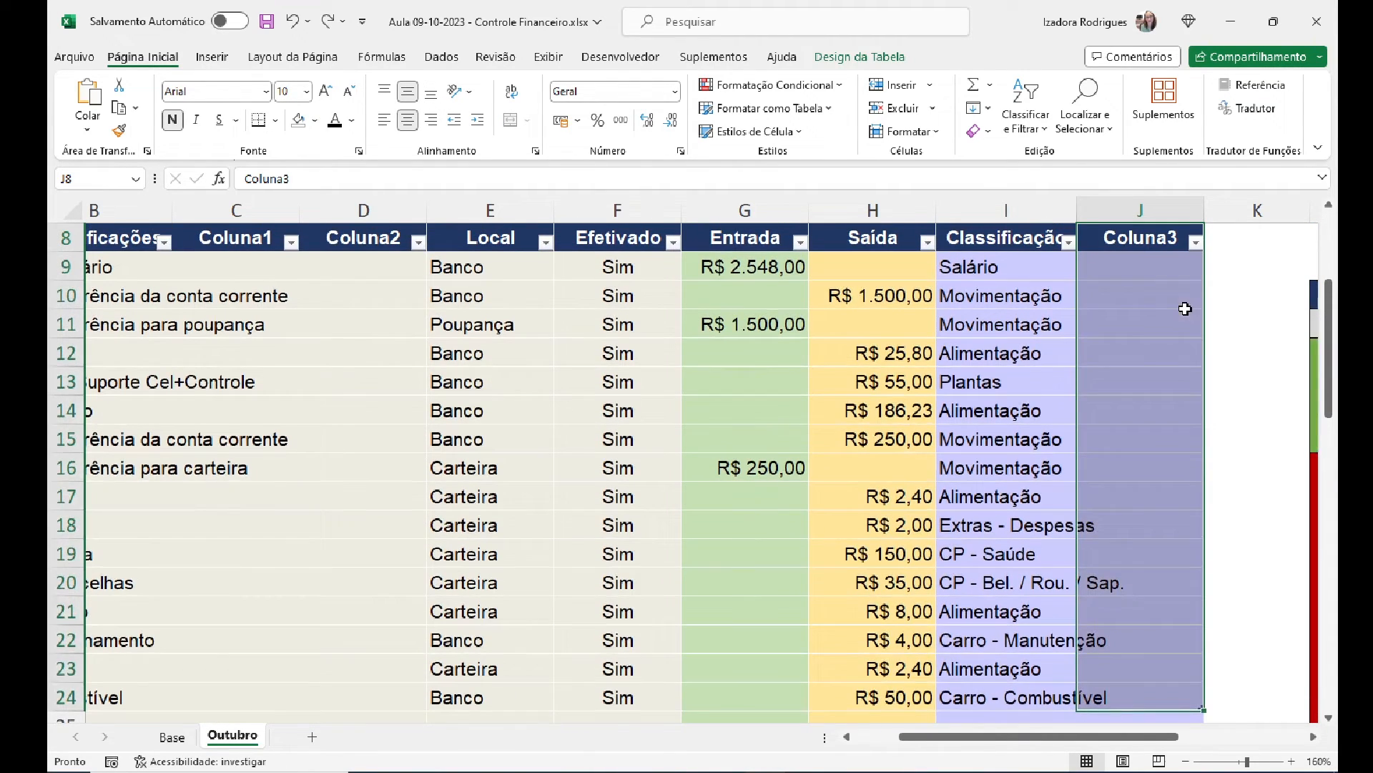
click(1135, 329)
Step: Examine the balance headings above the table, the extra Coluna1 header and the Consolidação Mensal area beside the transactions
drag(1332, 358, 1332, 290)
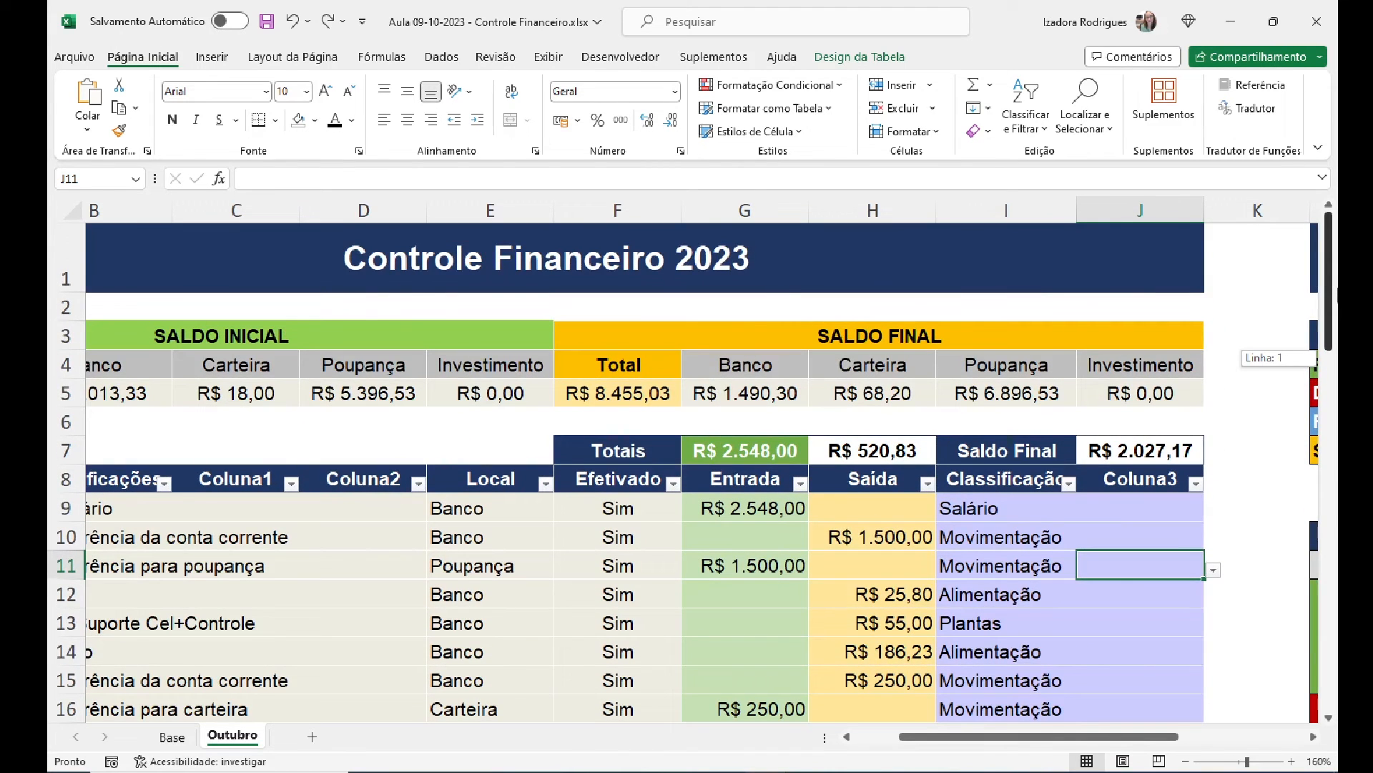
click(1152, 371)
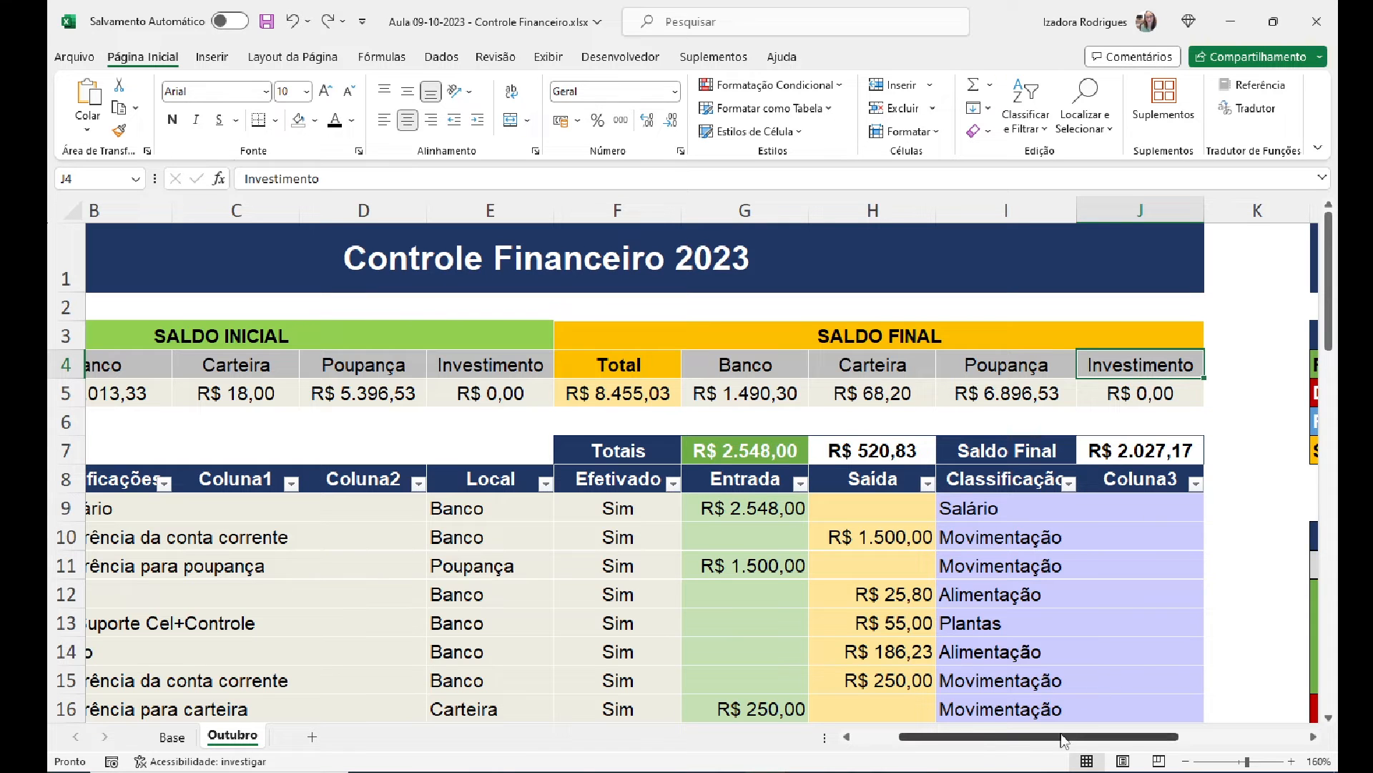
drag(1060, 743, 1016, 743)
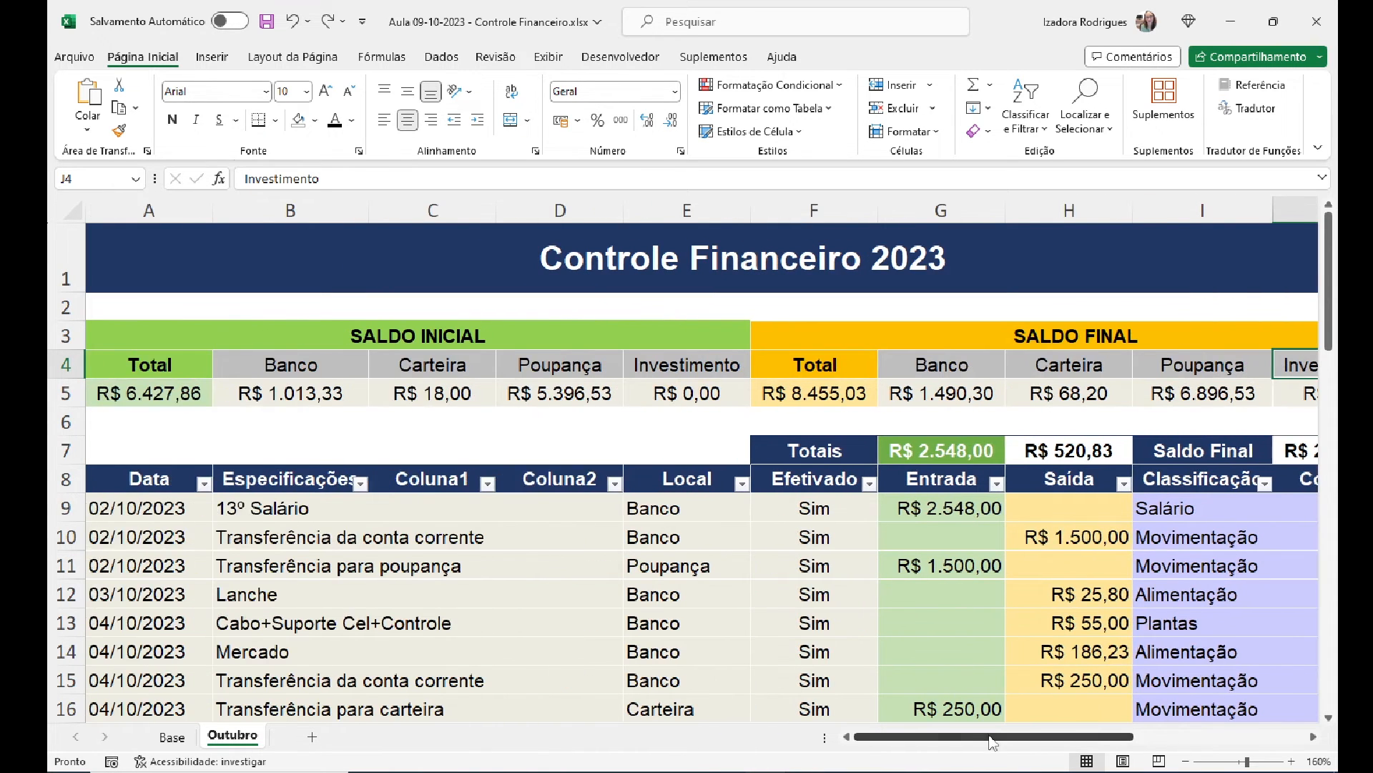
click(423, 483)
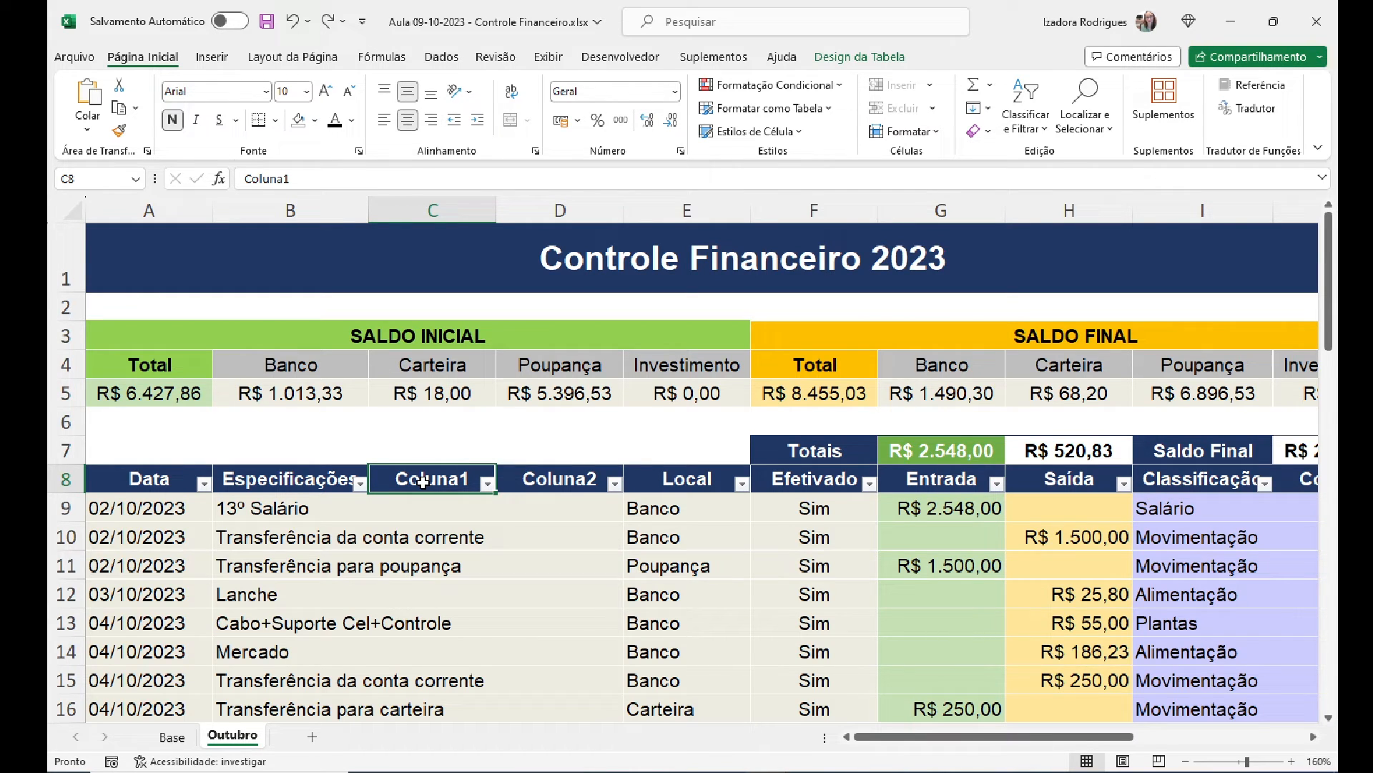
drag(890, 737, 1102, 751)
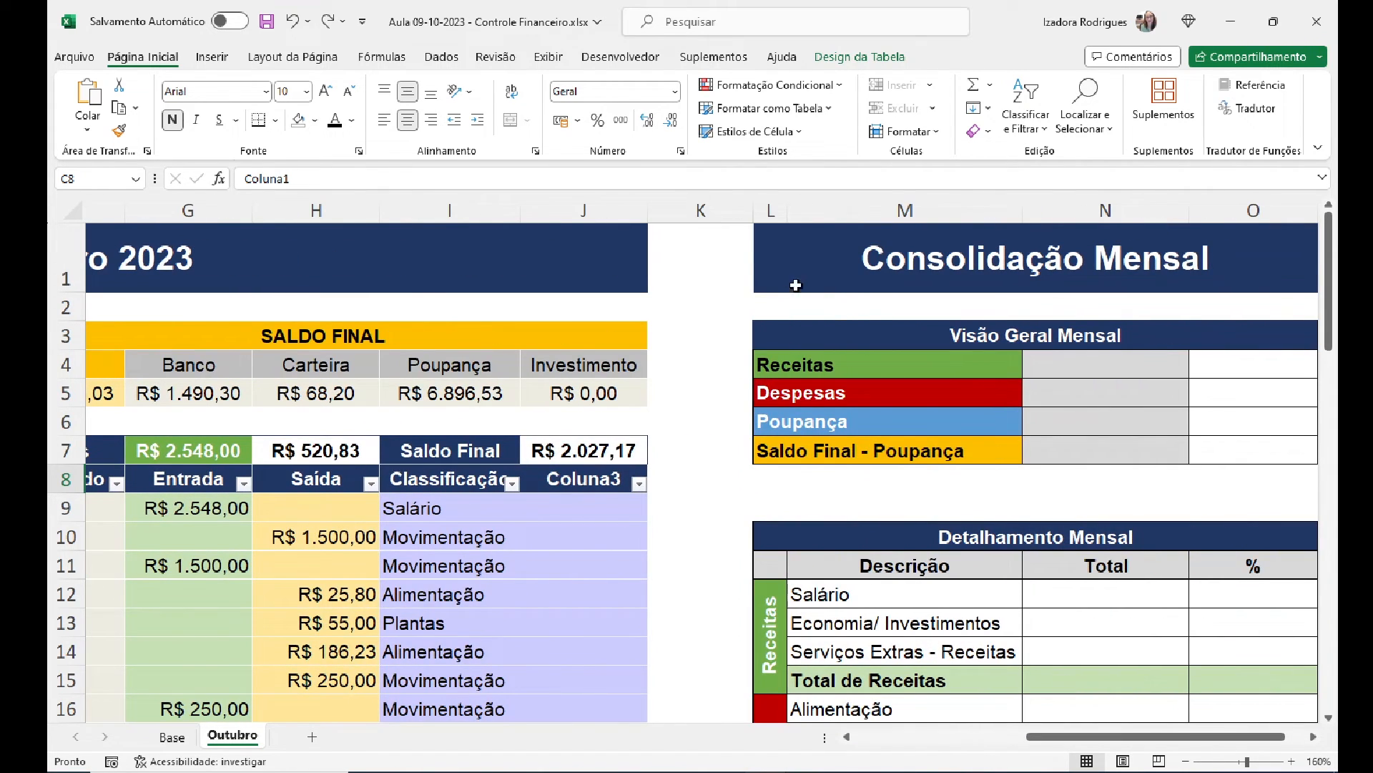
Step: Insert four columns at K:N between the transactions table and the Consolidação Mensal area, and clear their inherited formatting
click(714, 210)
drag(709, 209, 1105, 215)
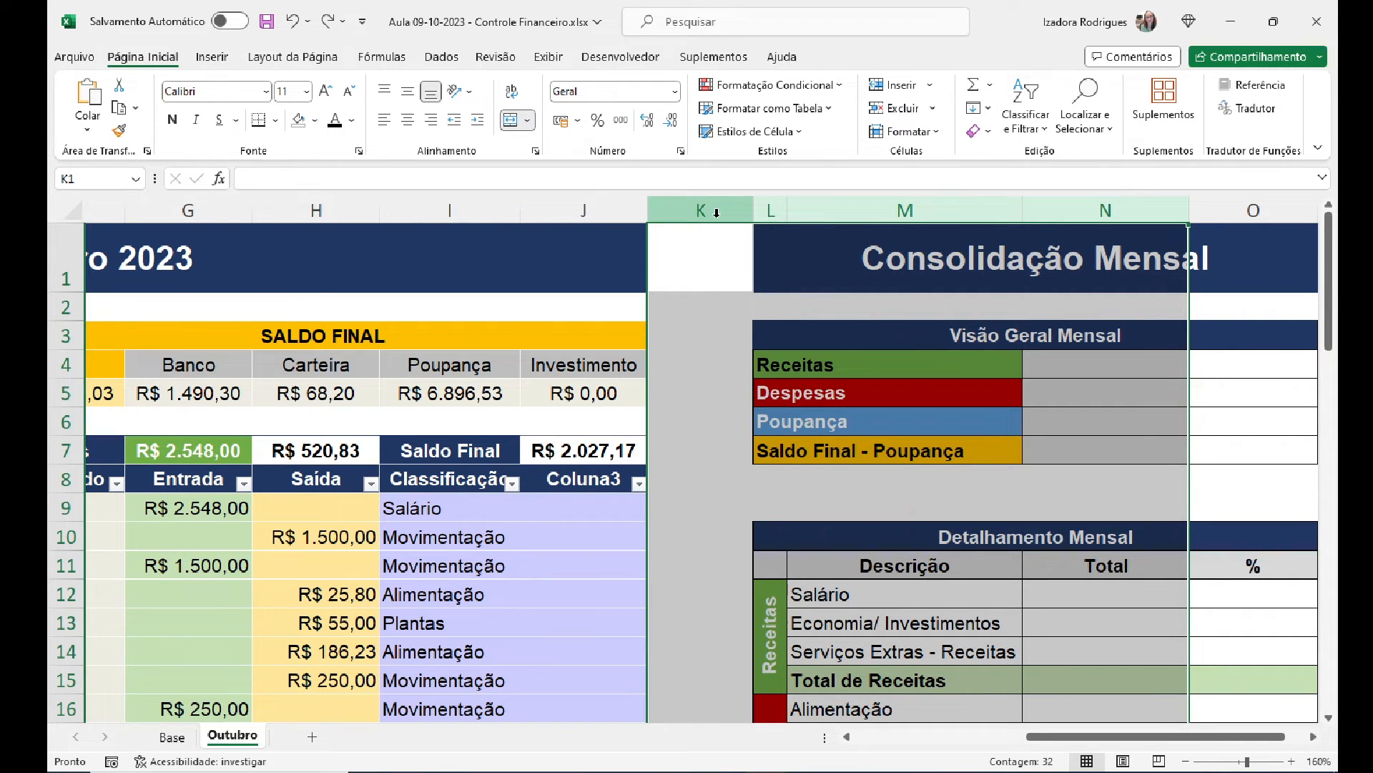
right_click(715, 212)
click(773, 394)
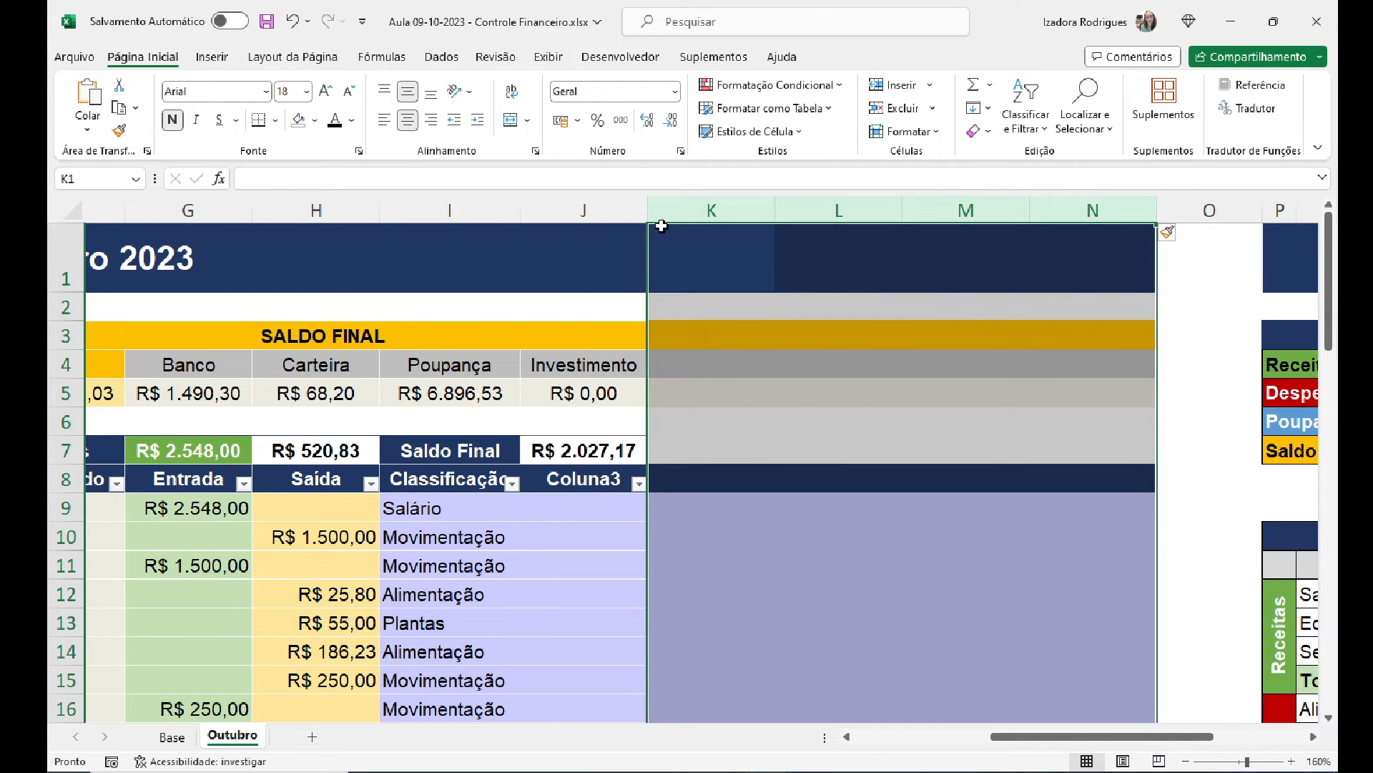
click(1187, 235)
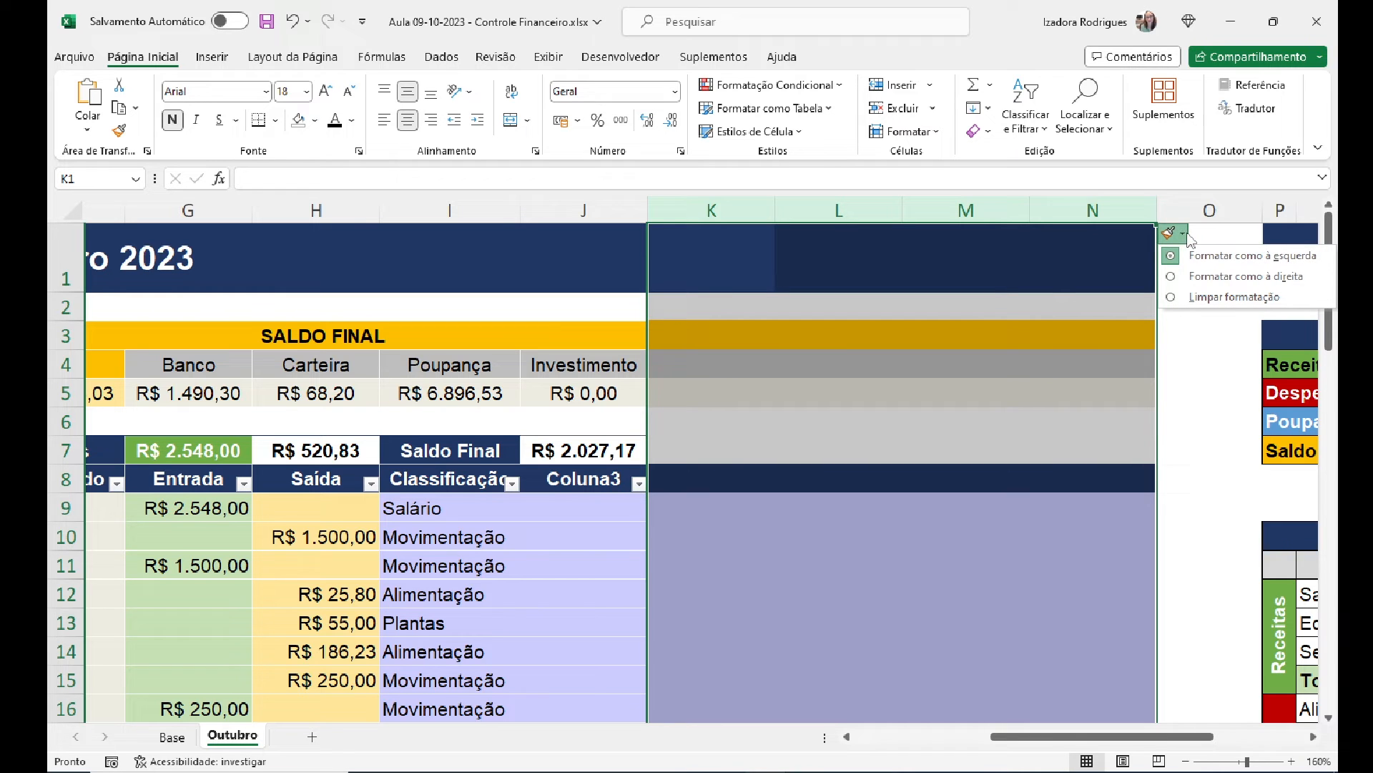
click(1173, 297)
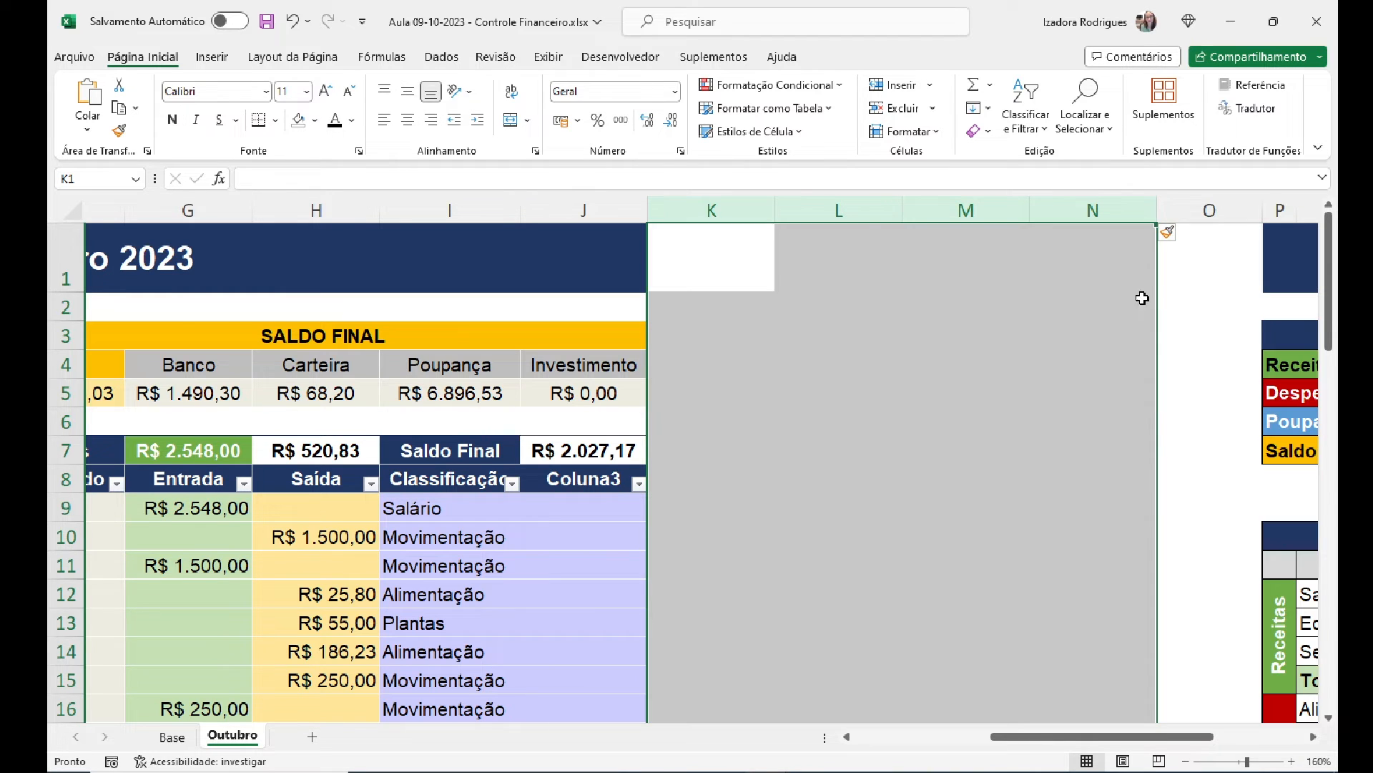
click(711, 262)
Step: Compare the width of the SALDO FINAL block with the blank columns K to O, counting cells along row 4
drag(1031, 737, 960, 743)
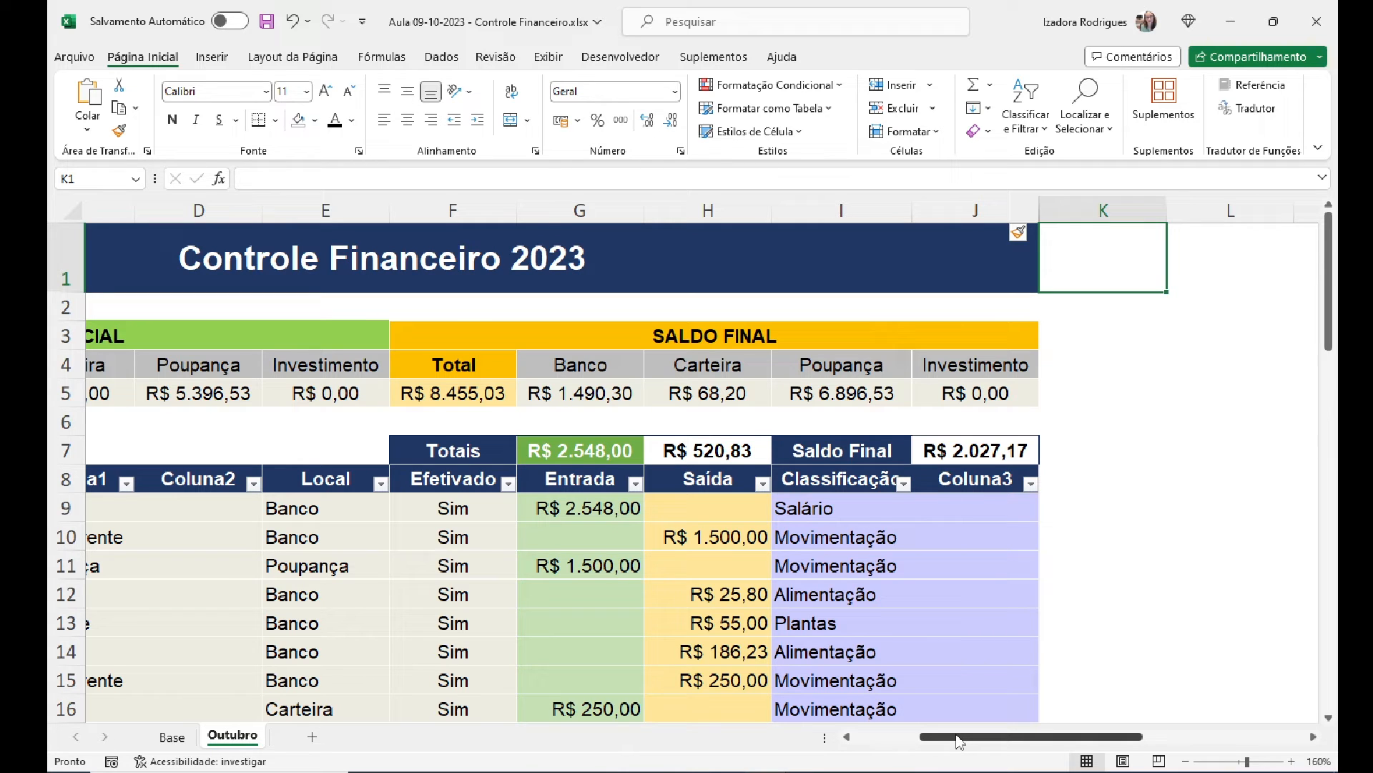
drag(994, 737, 1055, 741)
scroll(907, 647, left, 2)
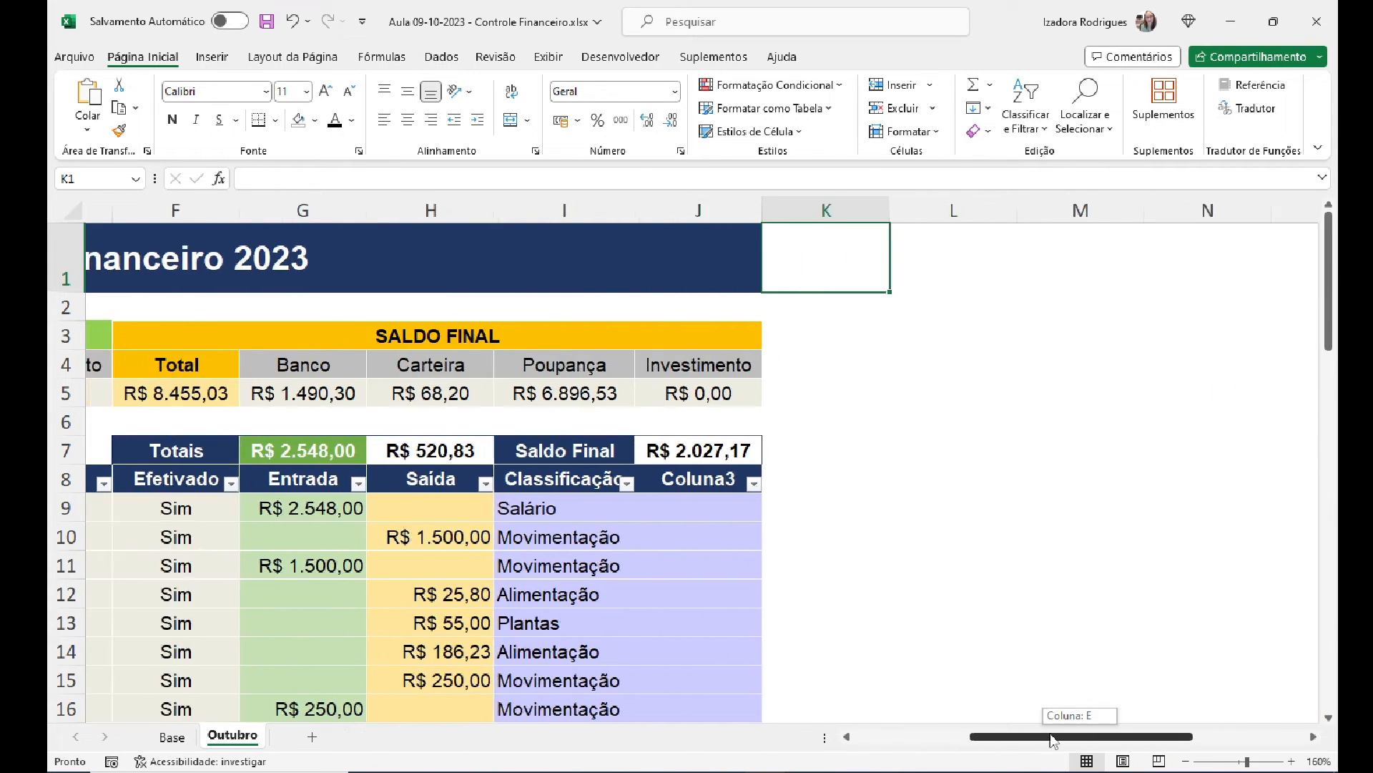
click(286, 358)
click(429, 365)
click(565, 366)
click(628, 368)
click(749, 366)
drag(971, 744, 1069, 746)
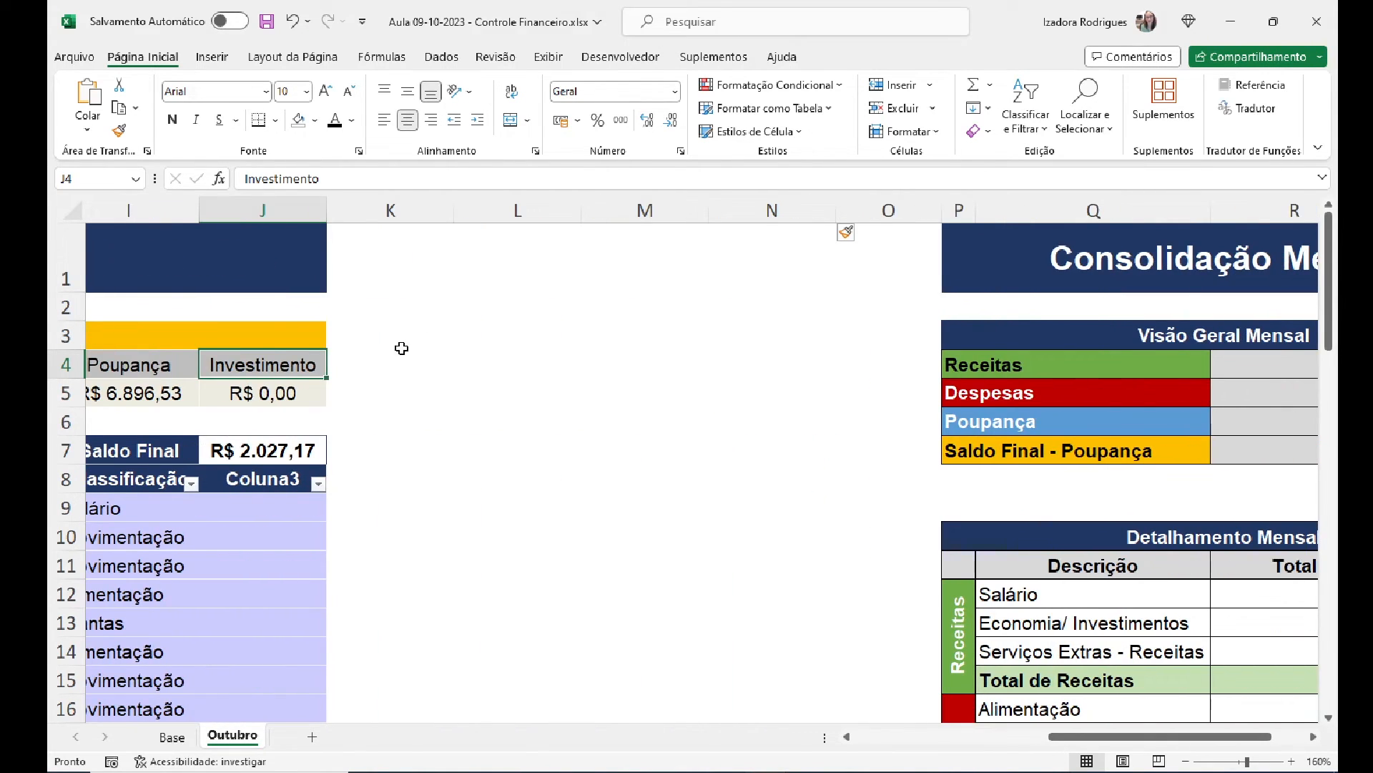
click(447, 355)
click(551, 363)
click(648, 363)
click(794, 363)
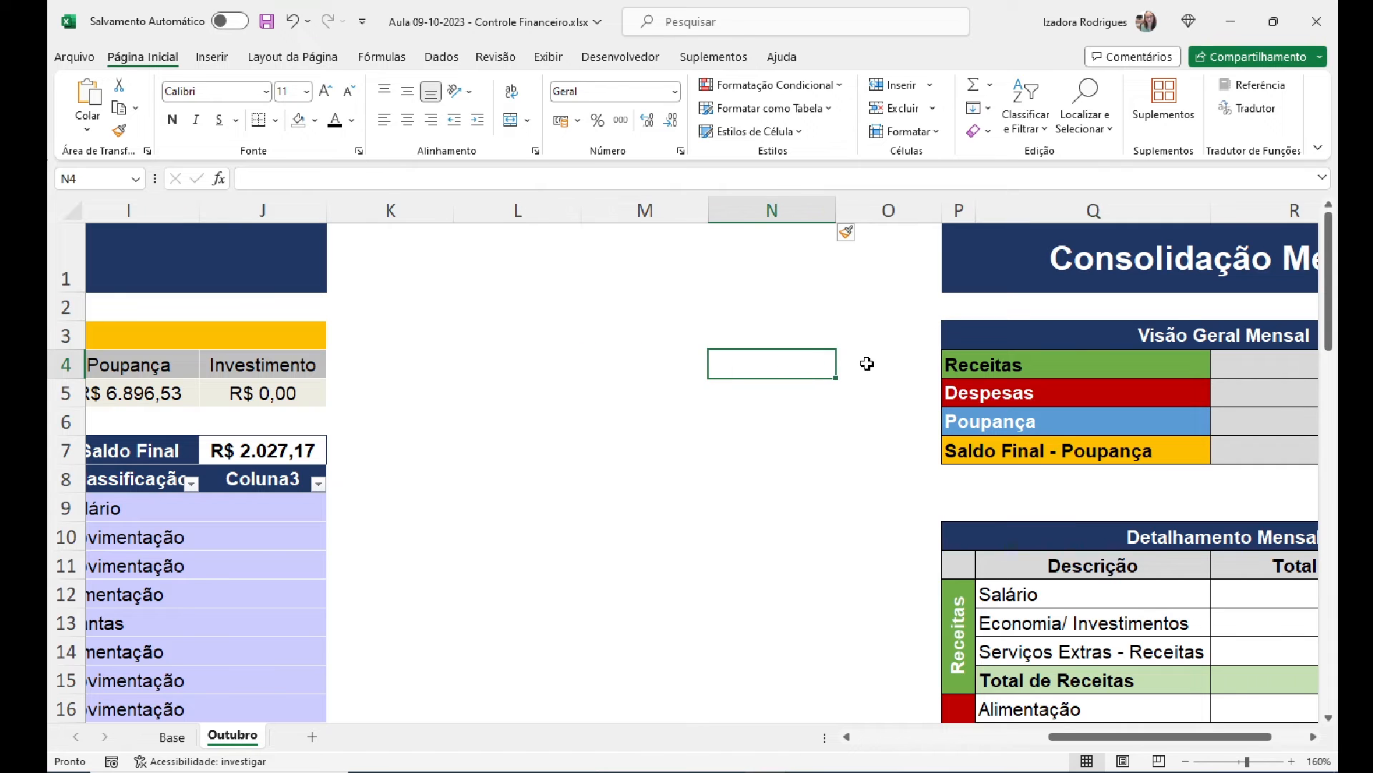
click(887, 363)
drag(1069, 743, 993, 744)
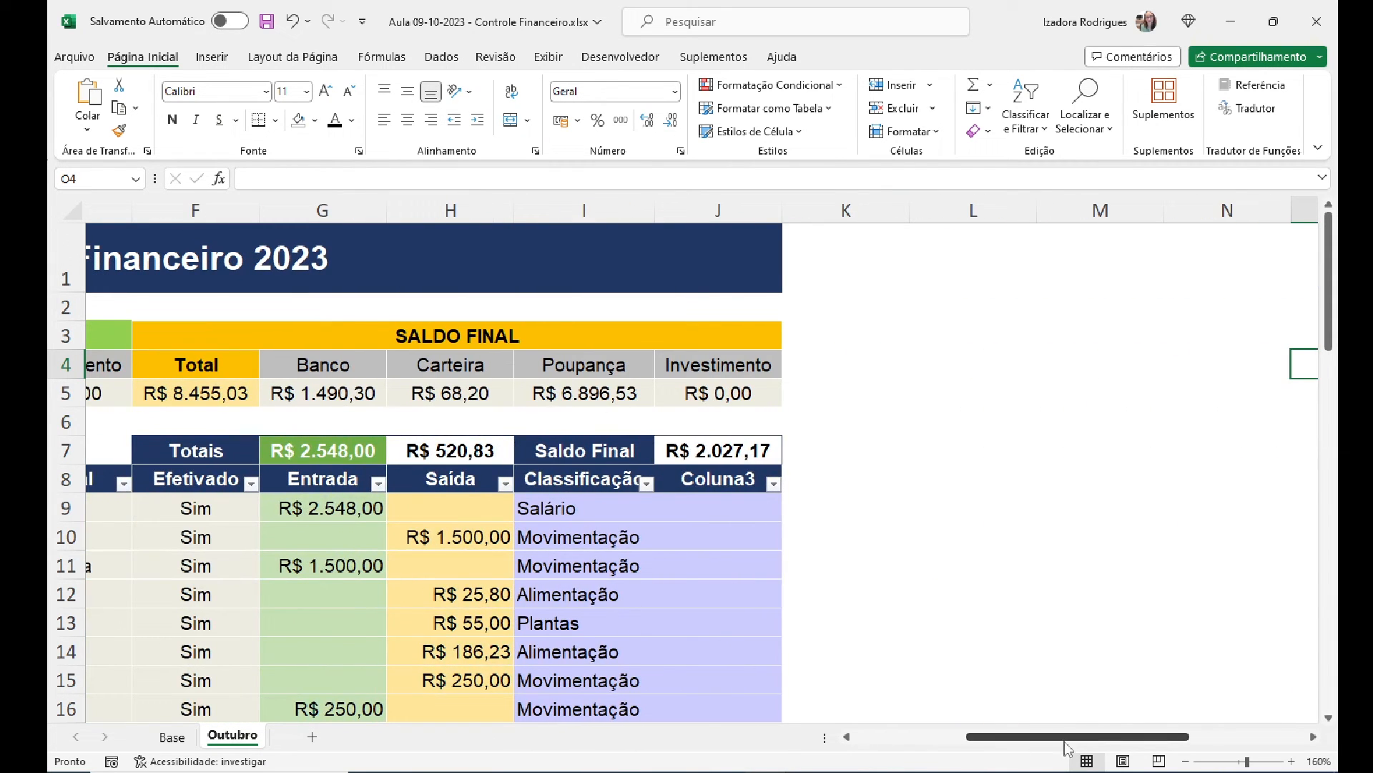
Step: Move the SALDO FINAL block F3:J5 into the blank area beside the table, starting at K3
click(1182, 761)
drag(991, 741, 986, 744)
drag(235, 323, 527, 380)
drag(533, 310, 1108, 325)
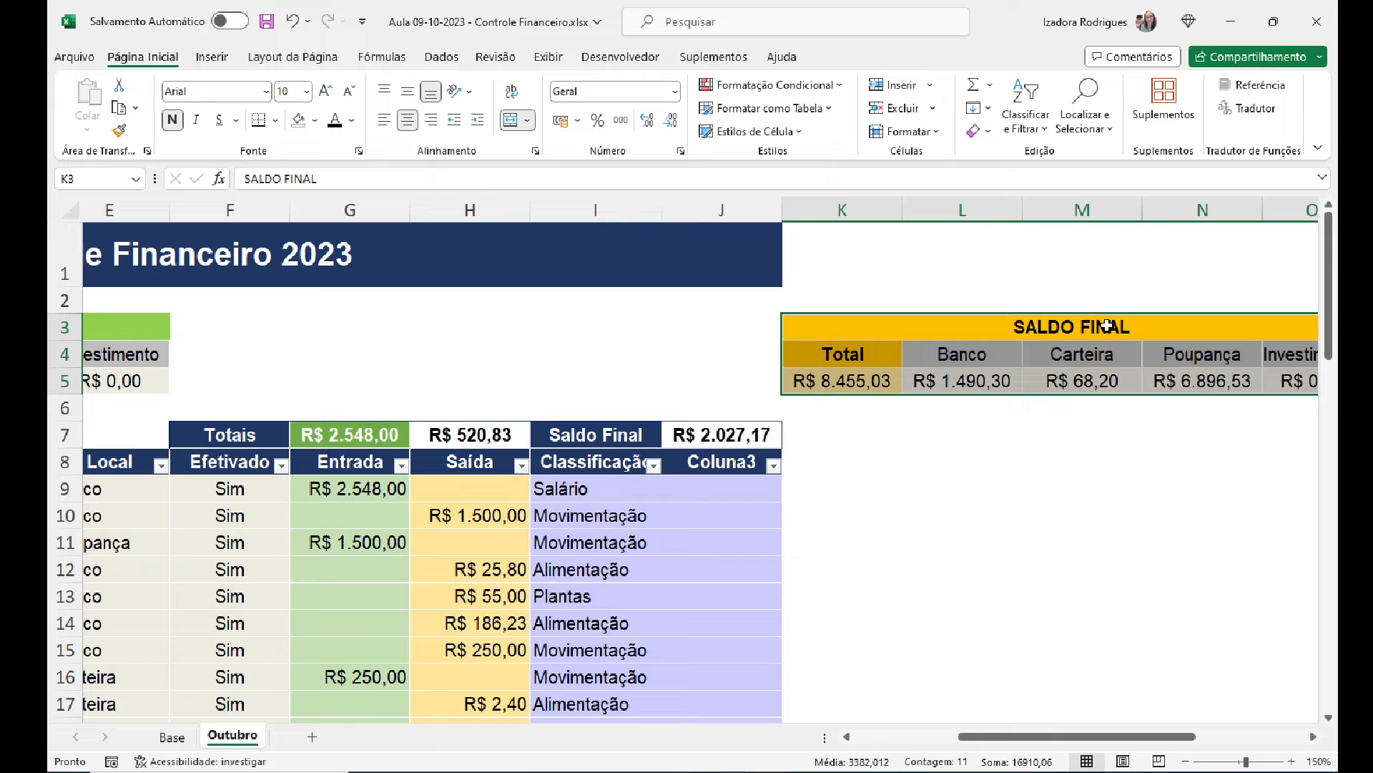
Step: Move the Totais and Saldo Final row F7:J7 beside the table so that it starts at K7
drag(189, 431, 675, 445)
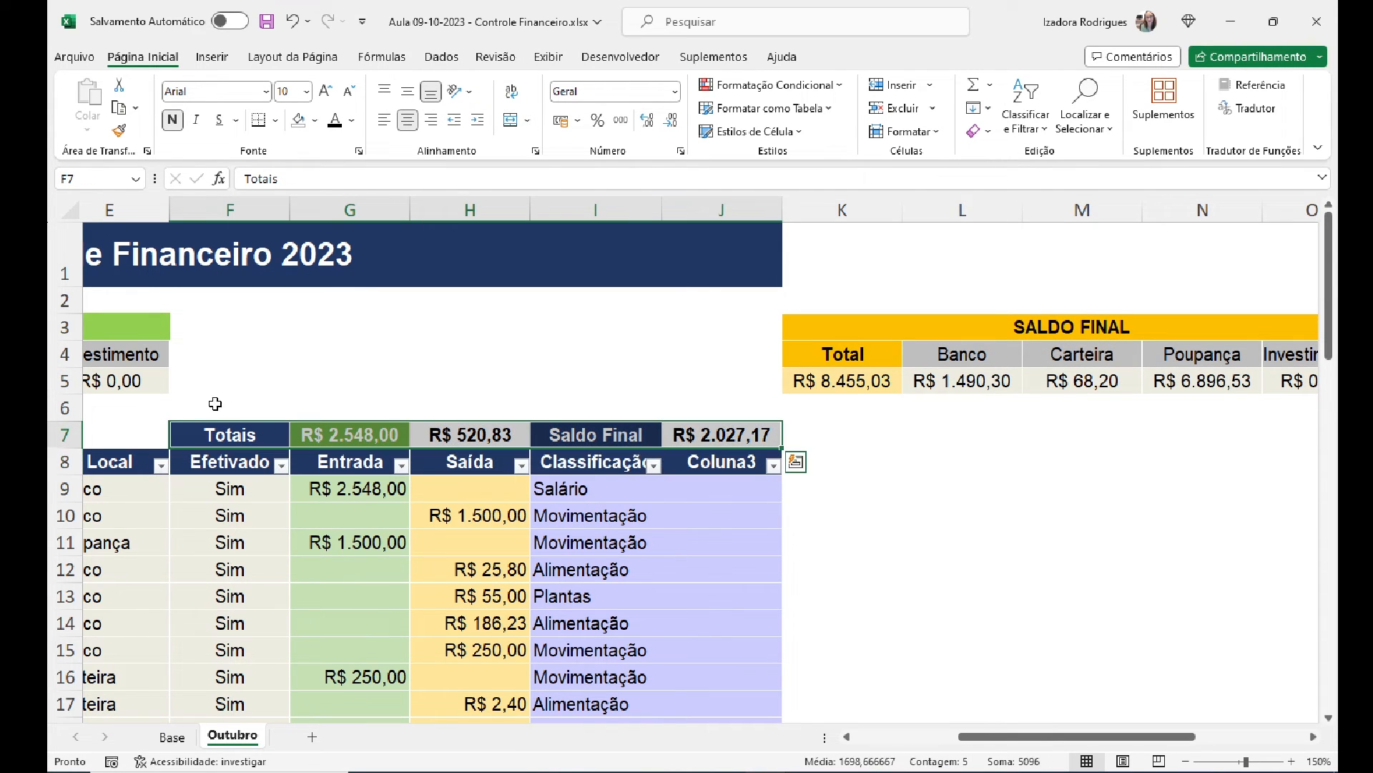
drag(218, 425, 942, 437)
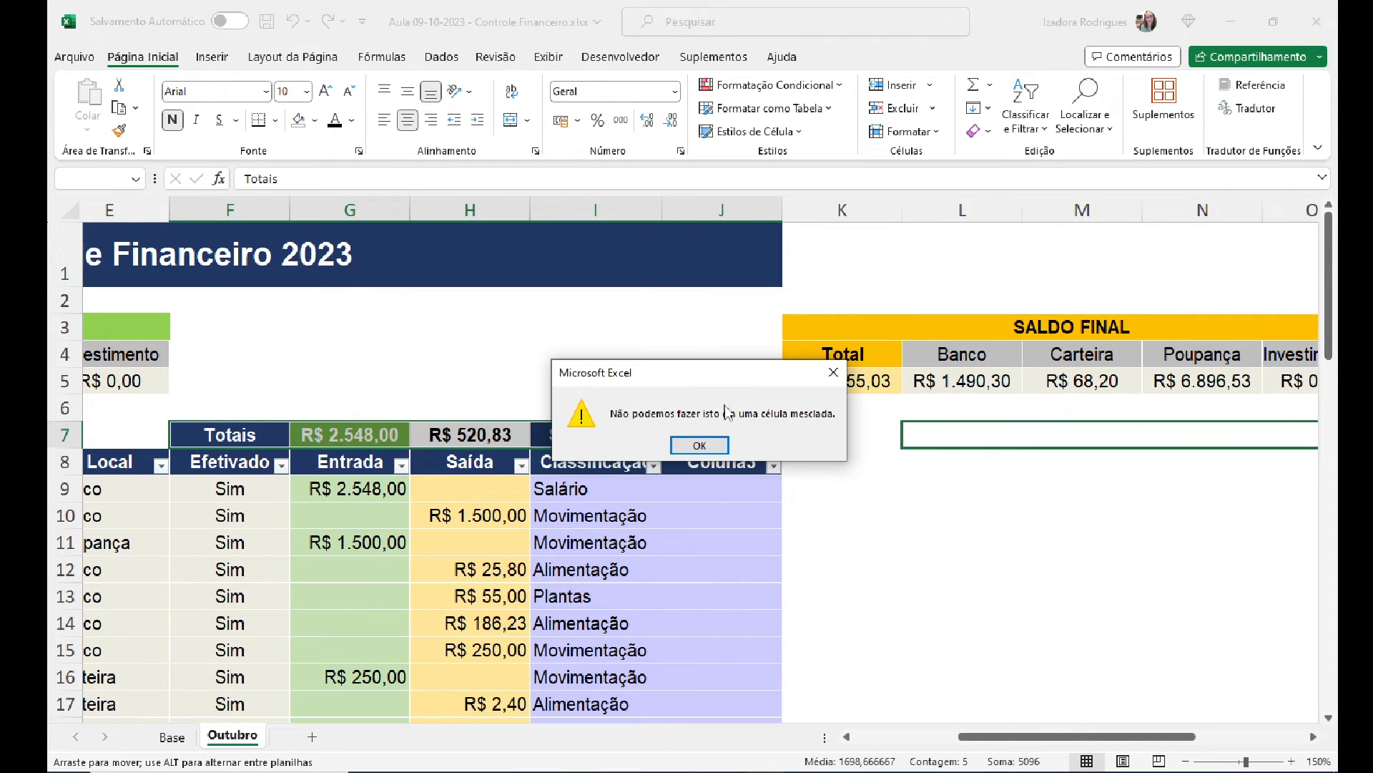
click(704, 446)
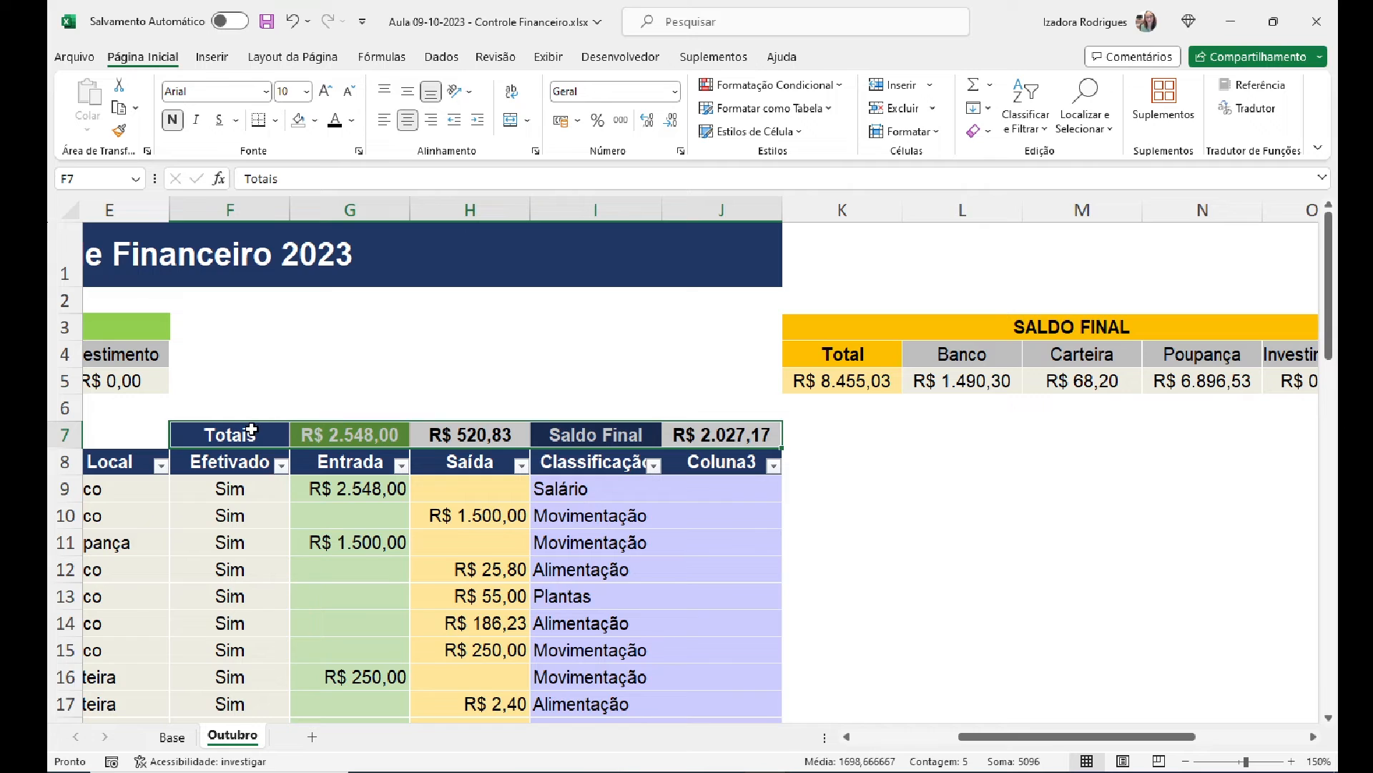
drag(252, 427, 831, 438)
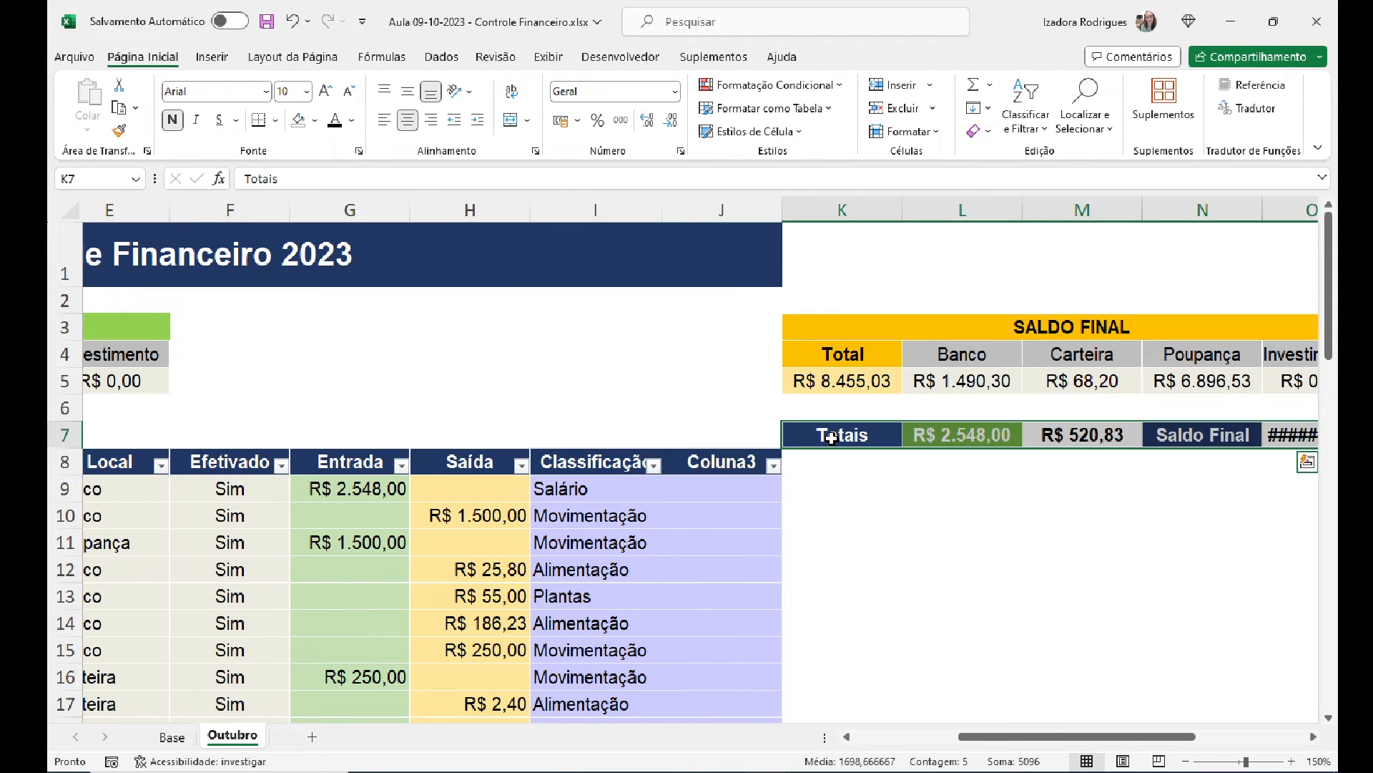
Step: Delete sheet column J, which holds the table's extra Coluna3 field
click(723, 438)
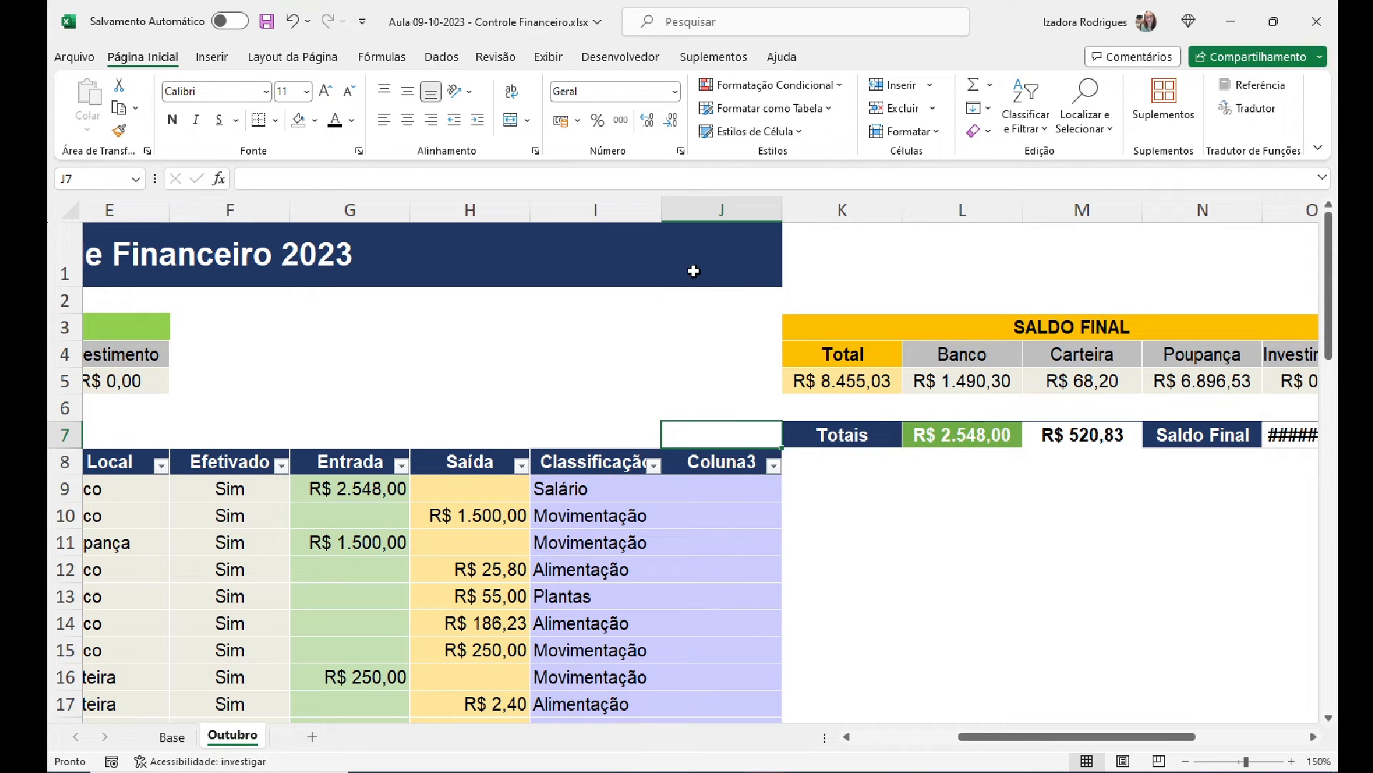
click(710, 205)
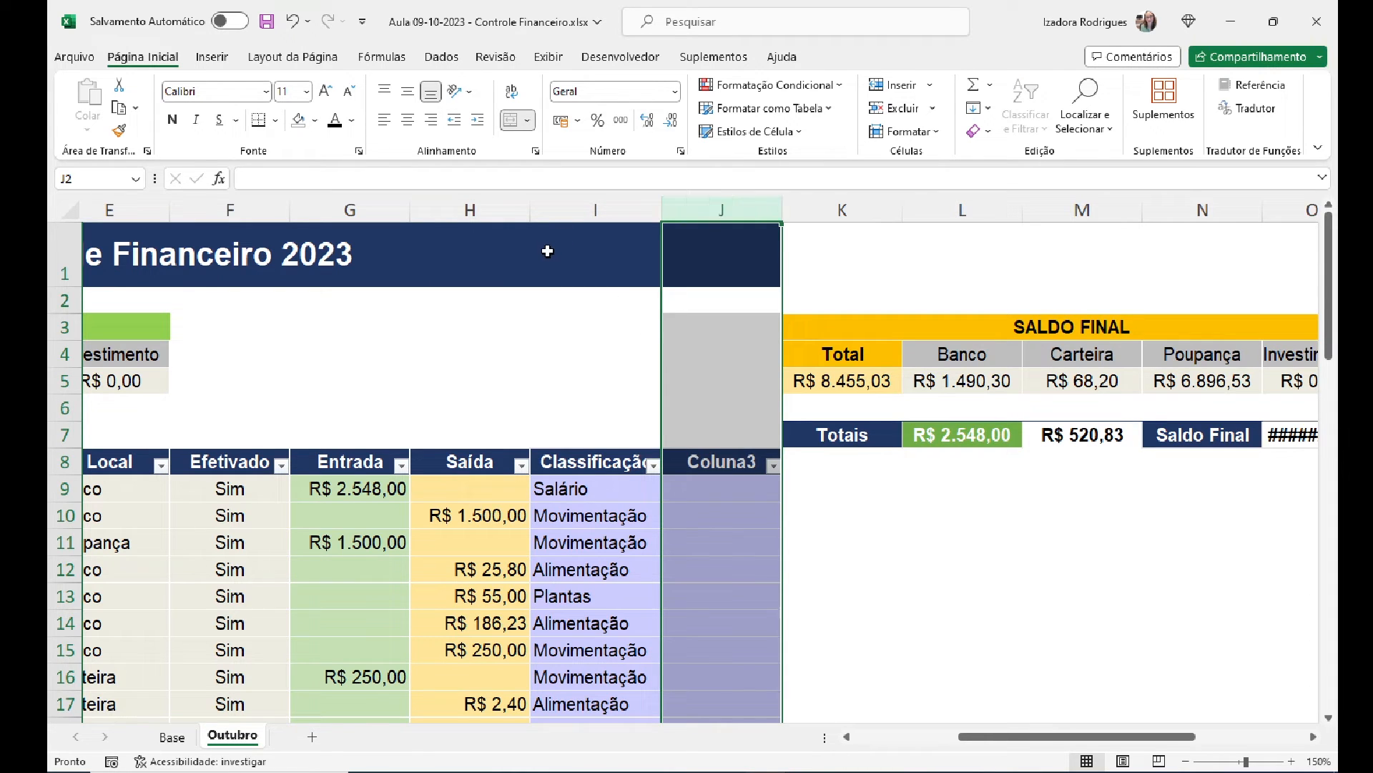
right_click(710, 212)
click(754, 417)
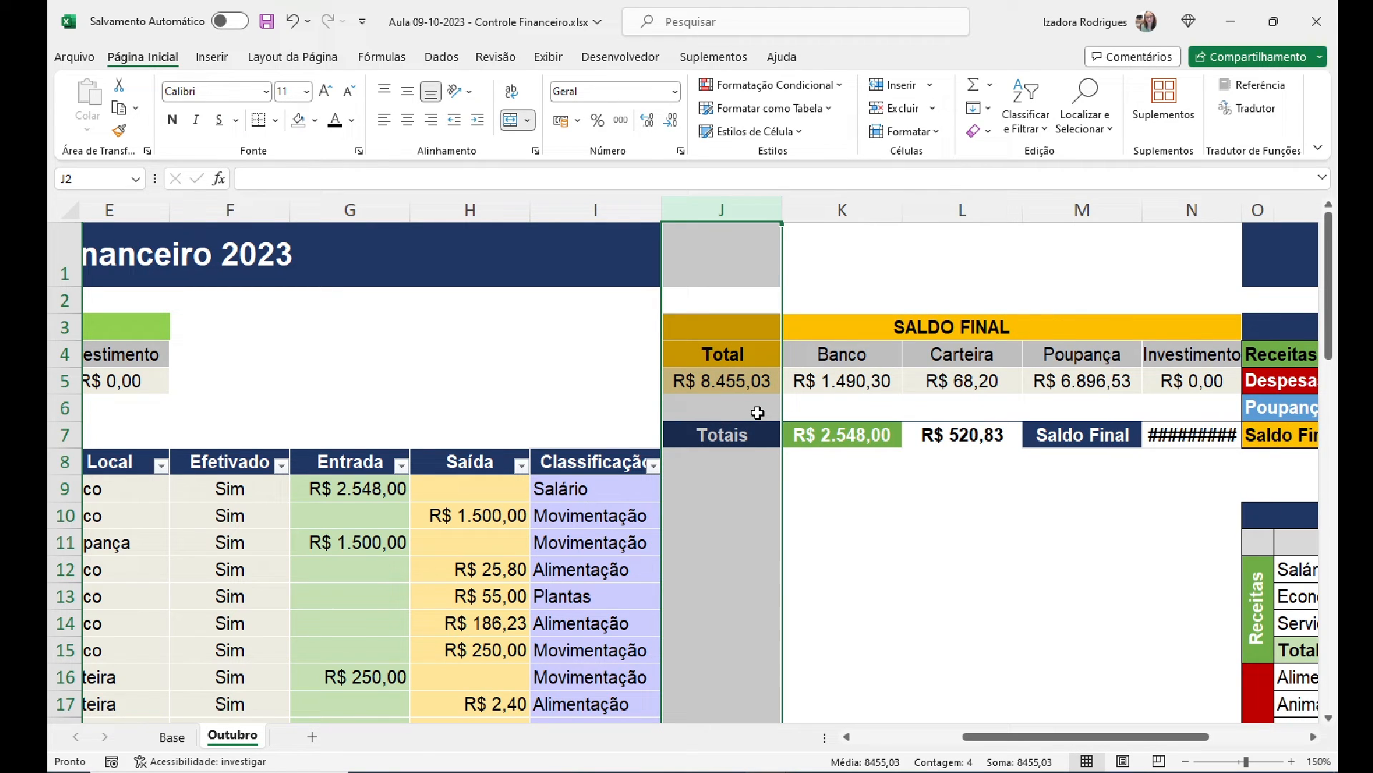
click(489, 259)
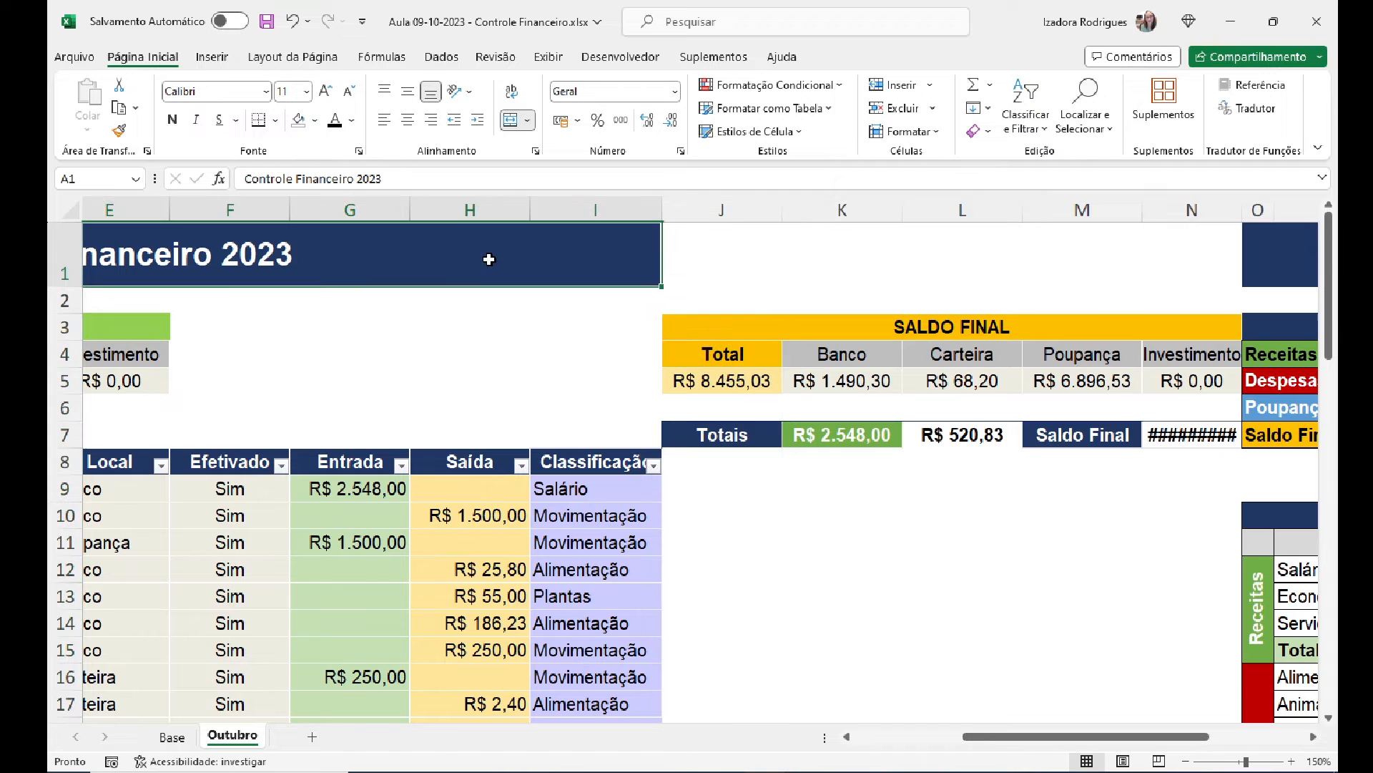
Step: Move the SALDO INICIAL block A3:E5 beside the table, below the totals row, starting at J10
drag(999, 740, 804, 751)
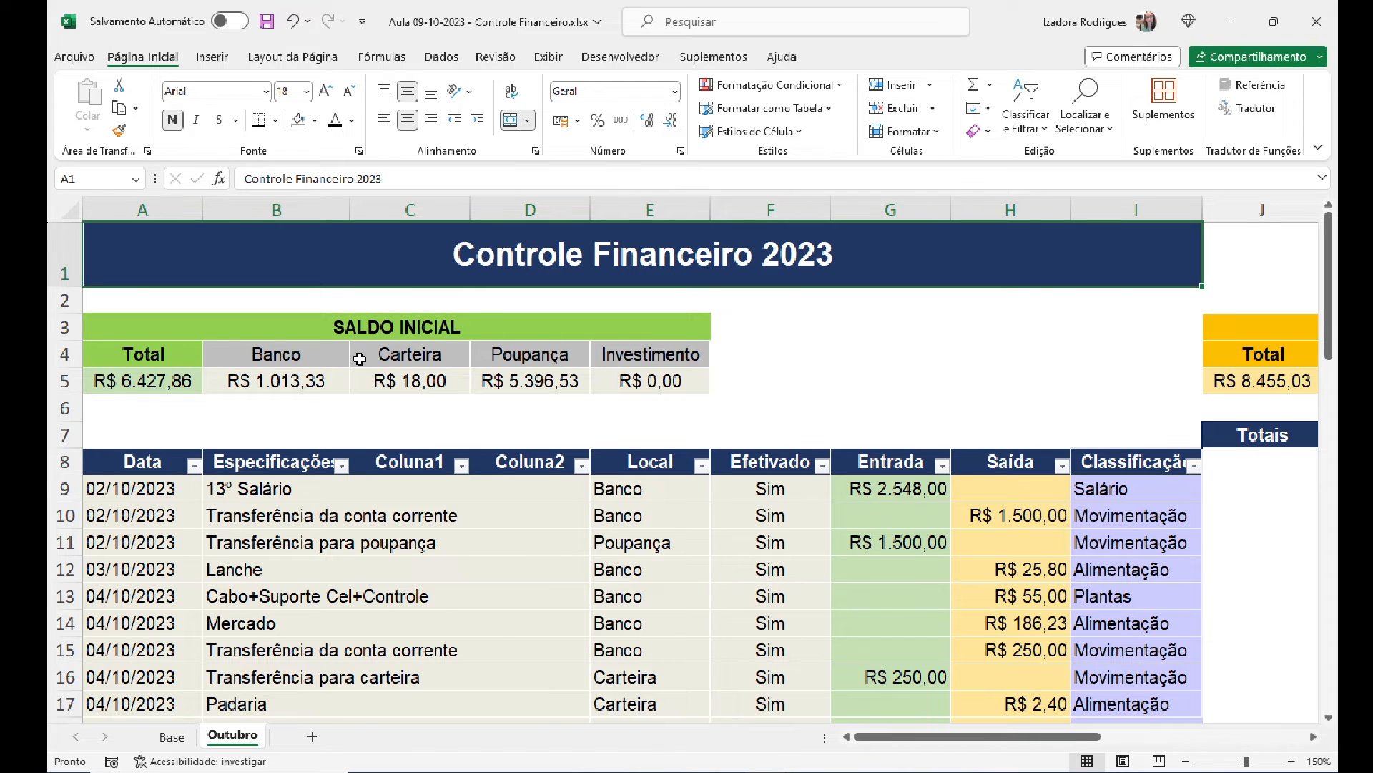
drag(128, 327, 511, 375)
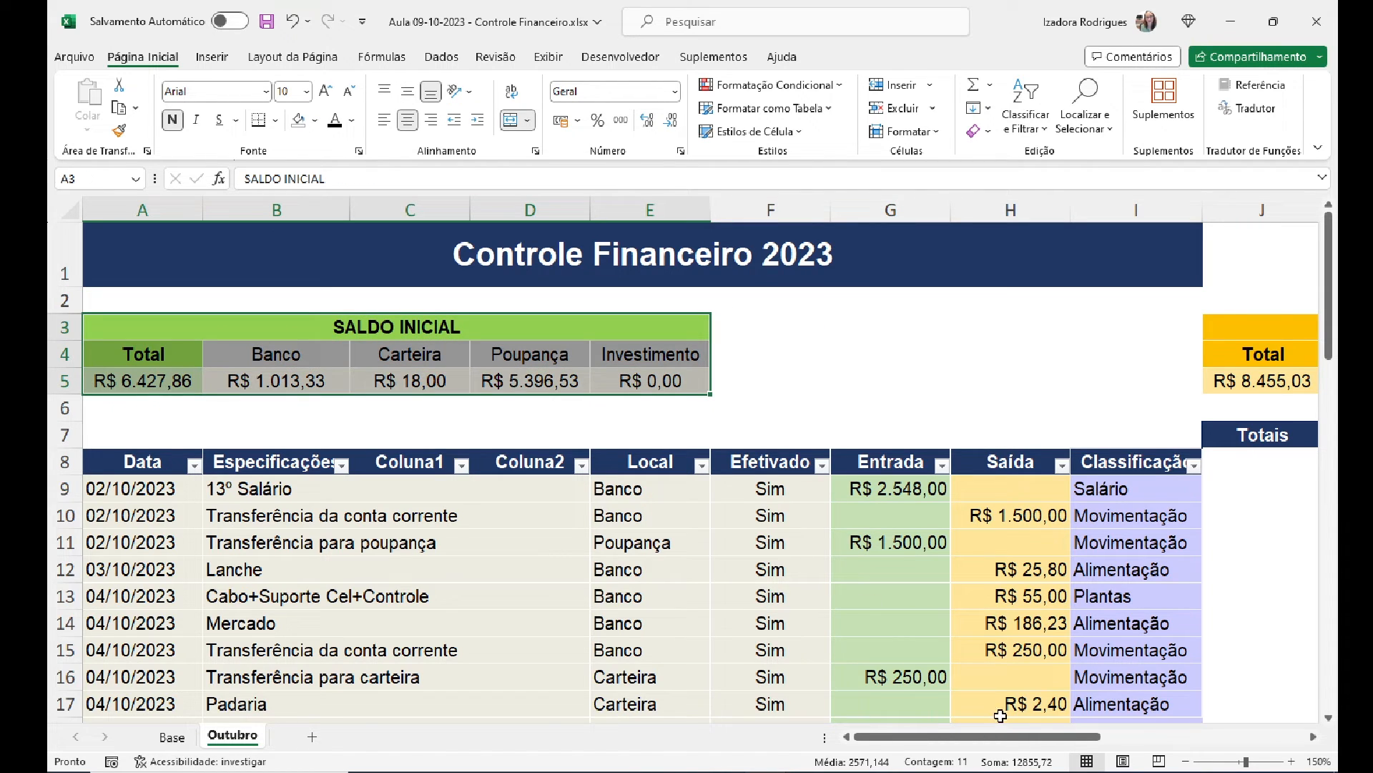
drag(1030, 737, 1162, 760)
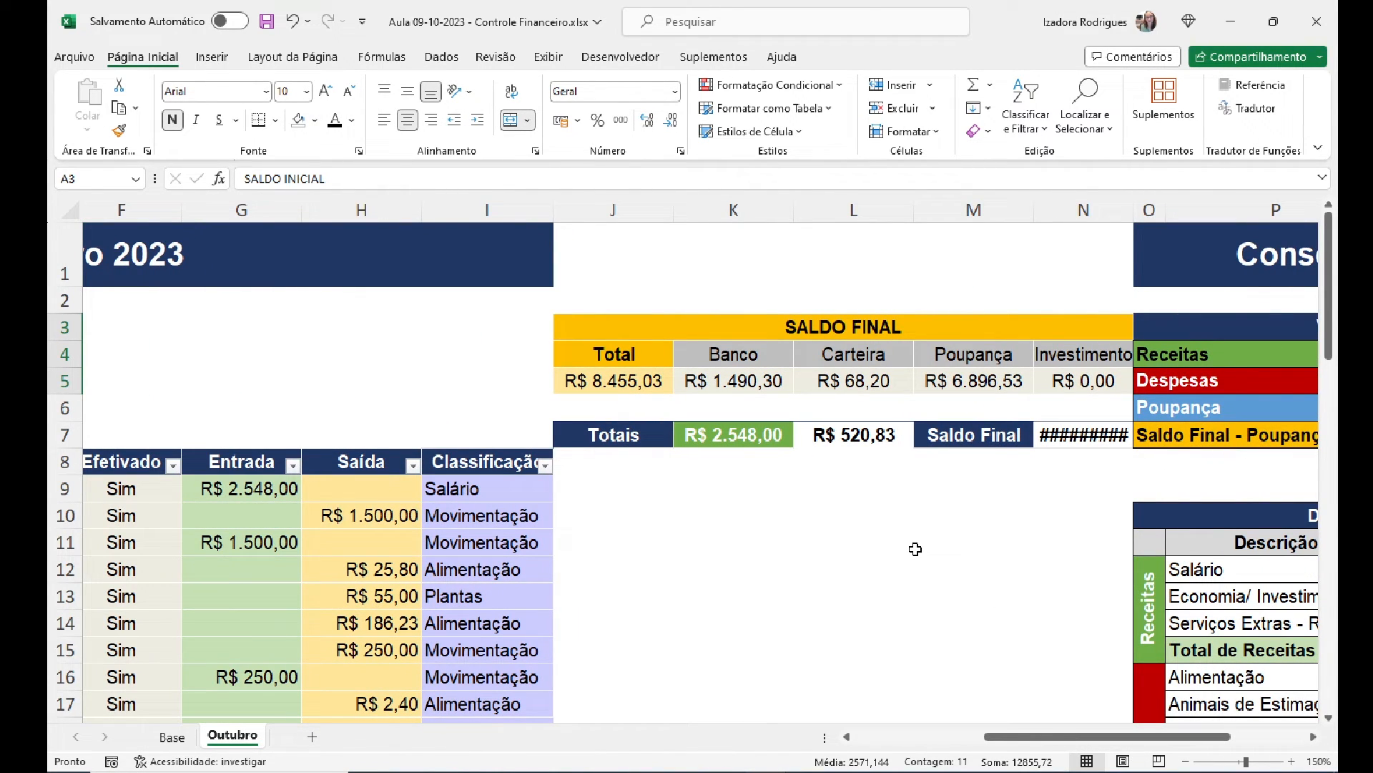
drag(1024, 736, 909, 751)
drag(410, 314, 179, 526)
Step: Delete the Coluna1 and Coluna2 columns from the table and autofit the width of the Especificações column
drag(1173, 737, 902, 757)
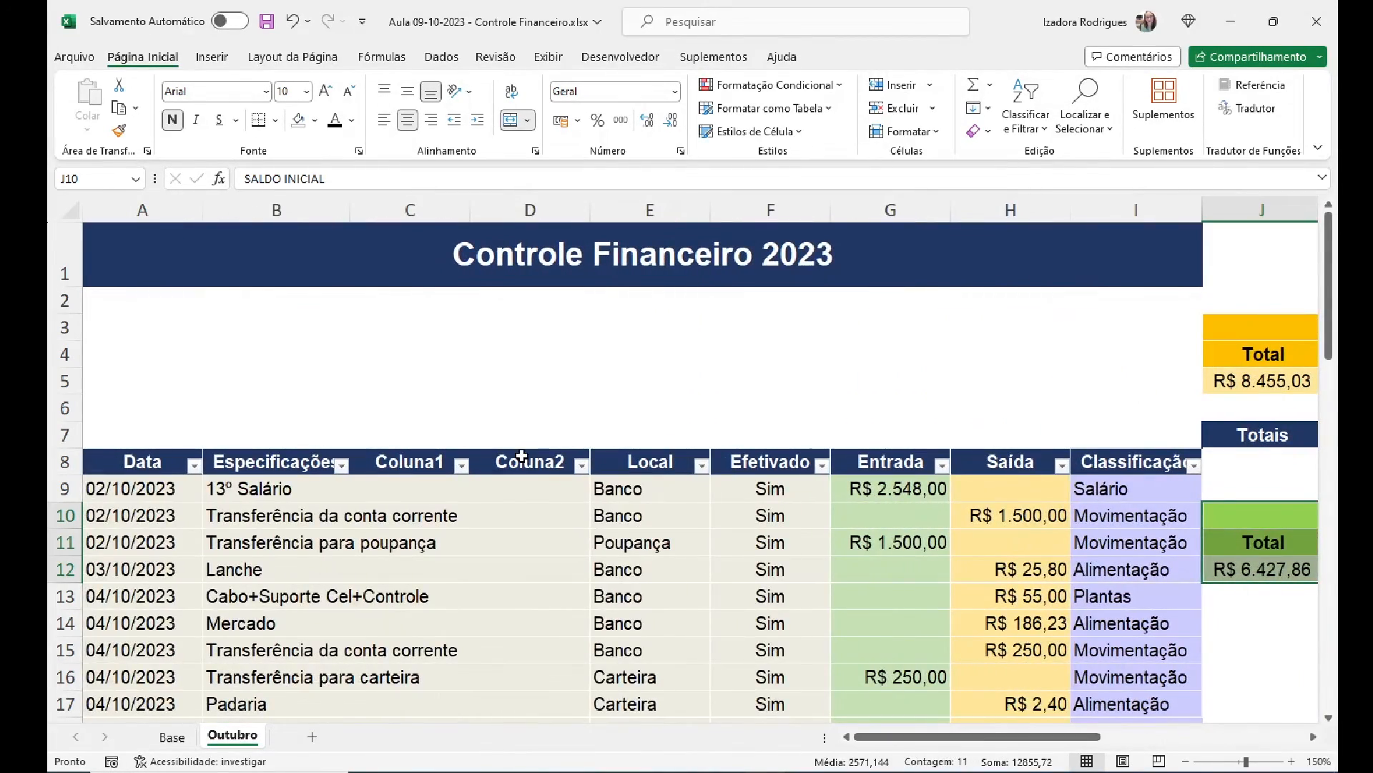
click(422, 210)
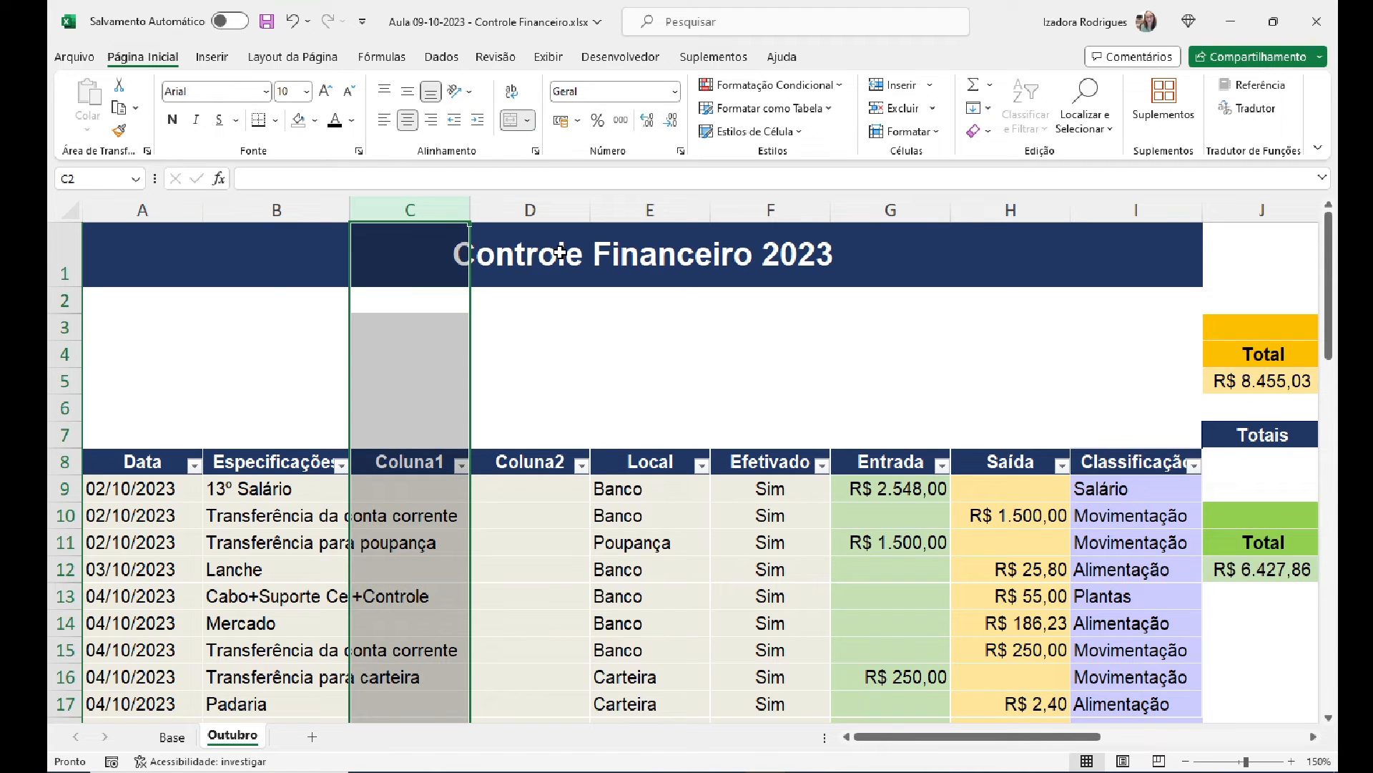
right_click(417, 206)
click(458, 413)
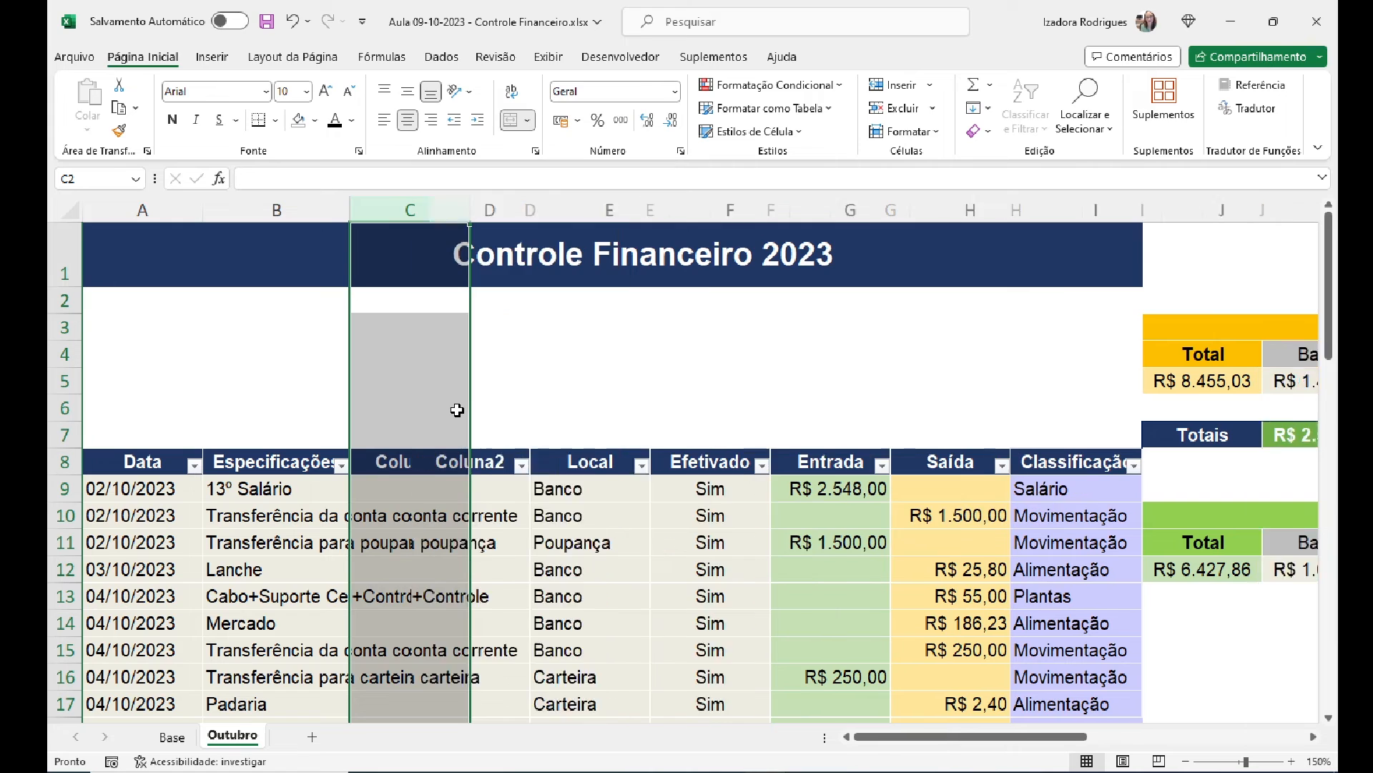
right_click(405, 213)
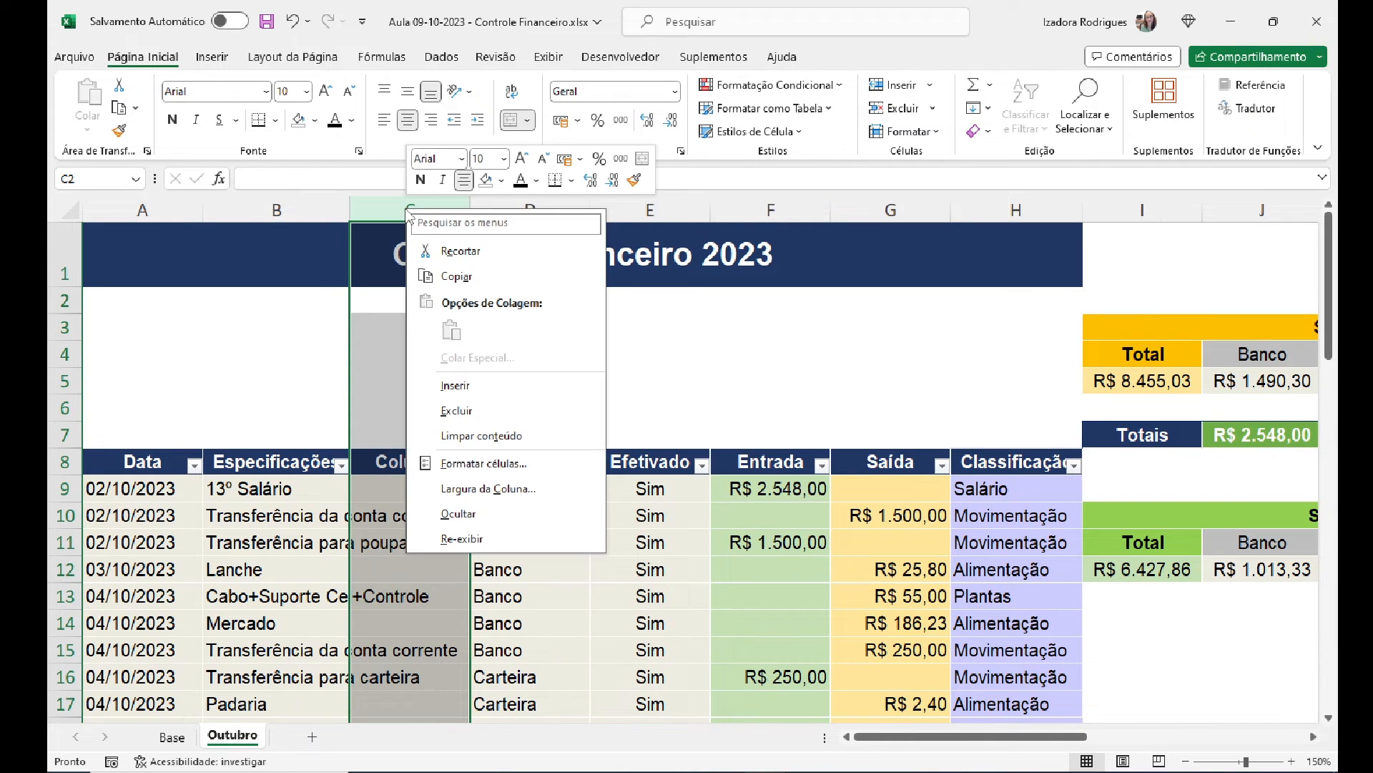
click(459, 412)
click(404, 515)
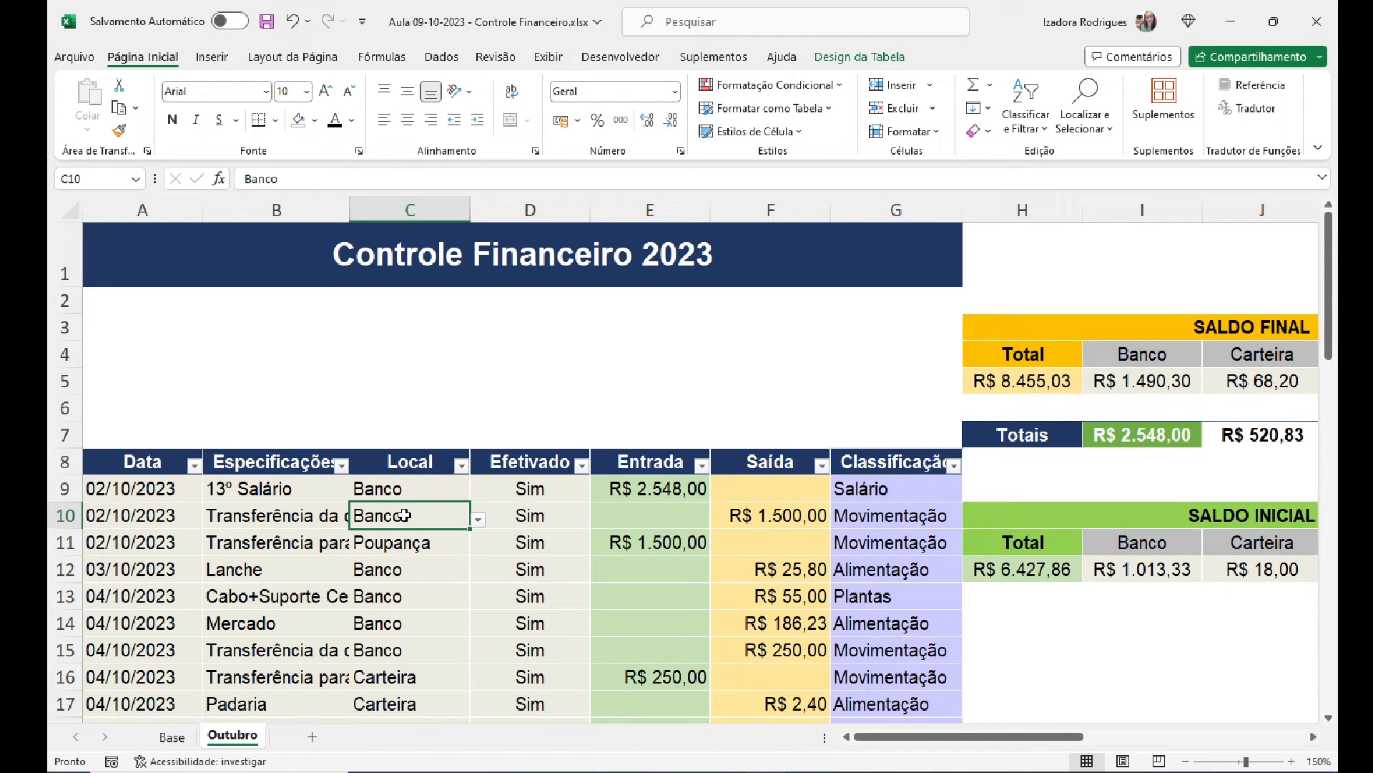
double_click(349, 208)
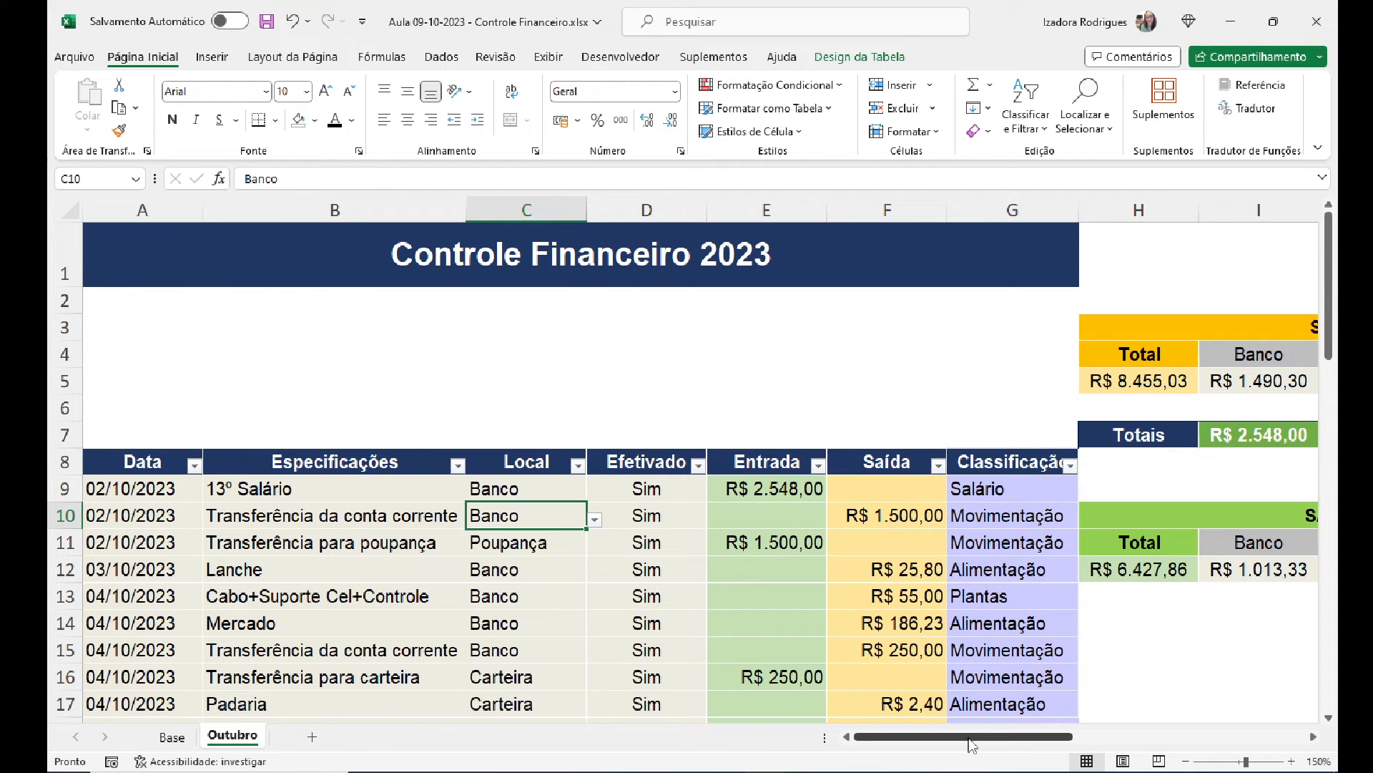
Step: Move the SALDO INICIAL block to C3, try to shift it across to A3, and undo the move
drag(968, 737, 1047, 741)
drag(751, 518, 801, 565)
drag(765, 506, 190, 337)
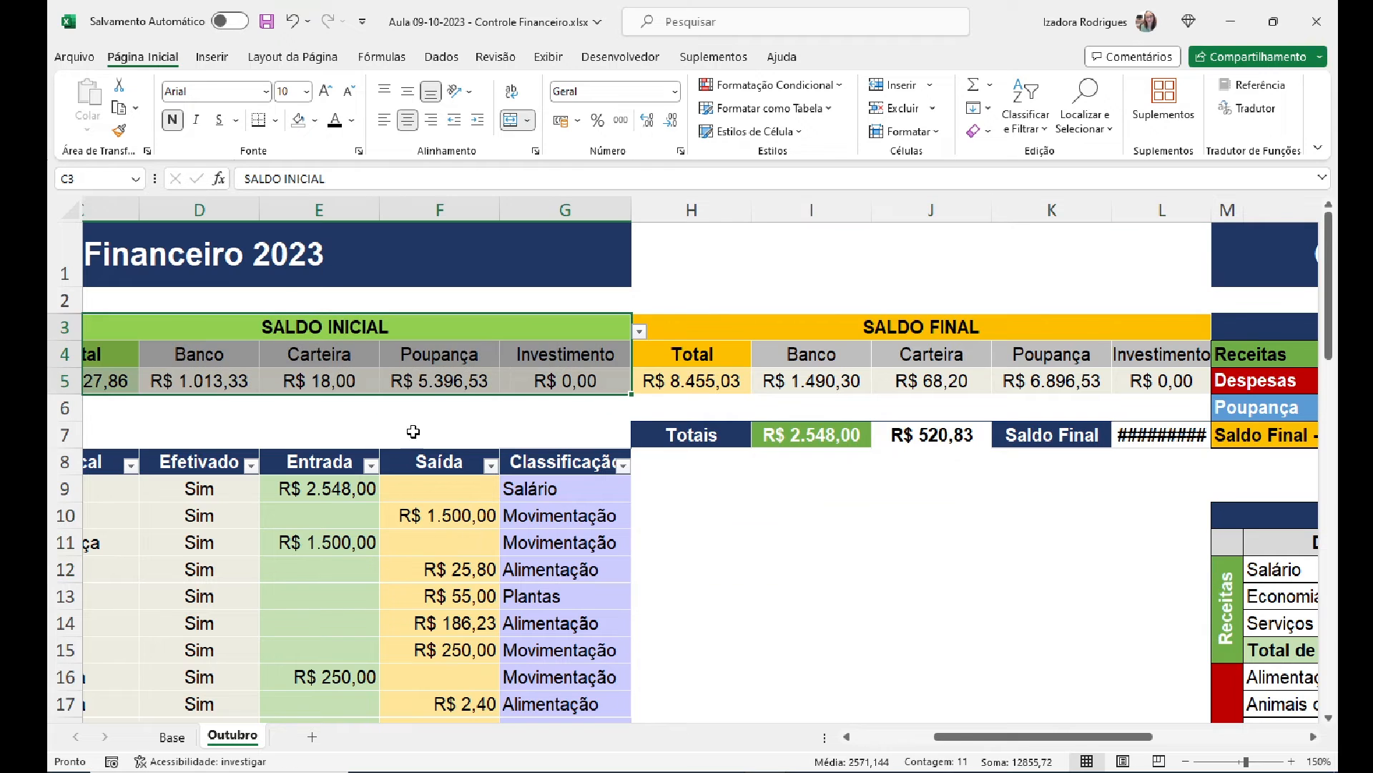
drag(959, 737, 880, 737)
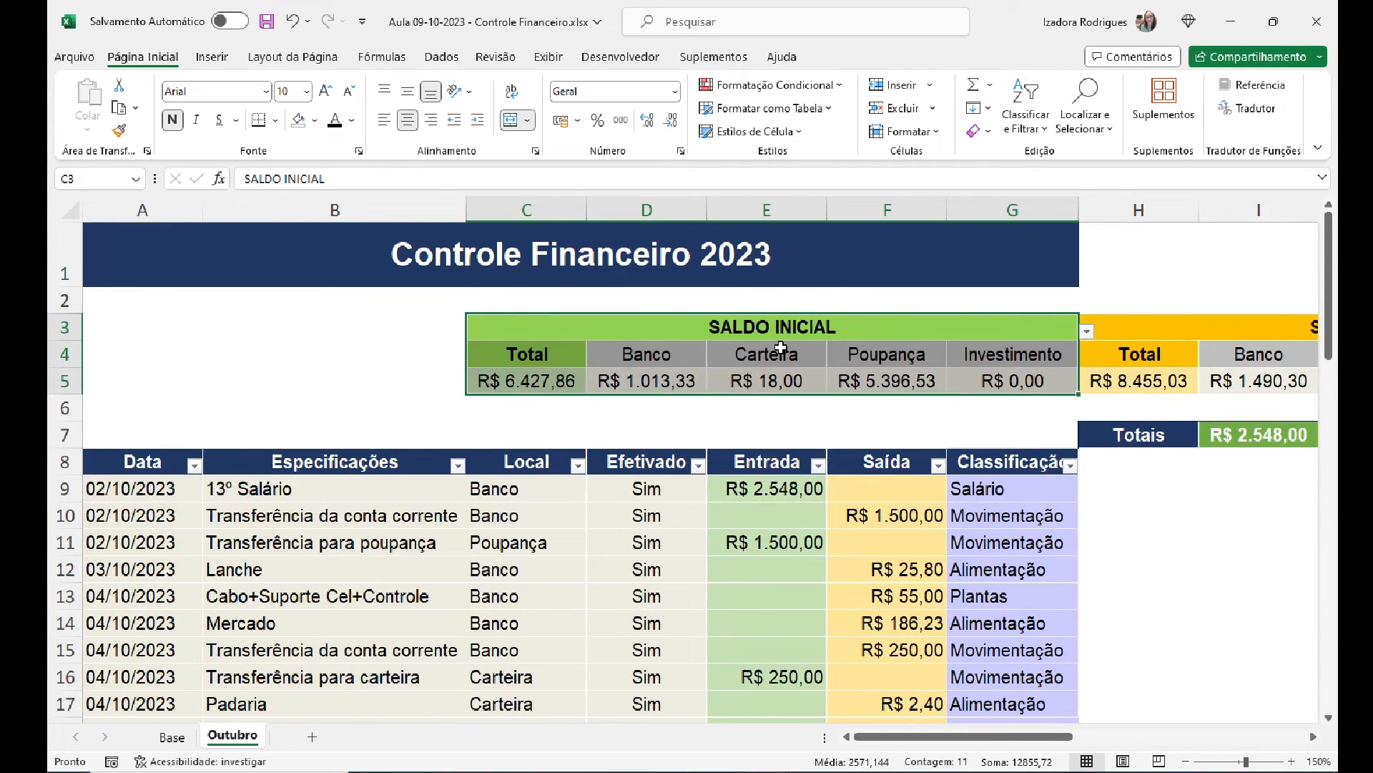
drag(772, 315, 553, 323)
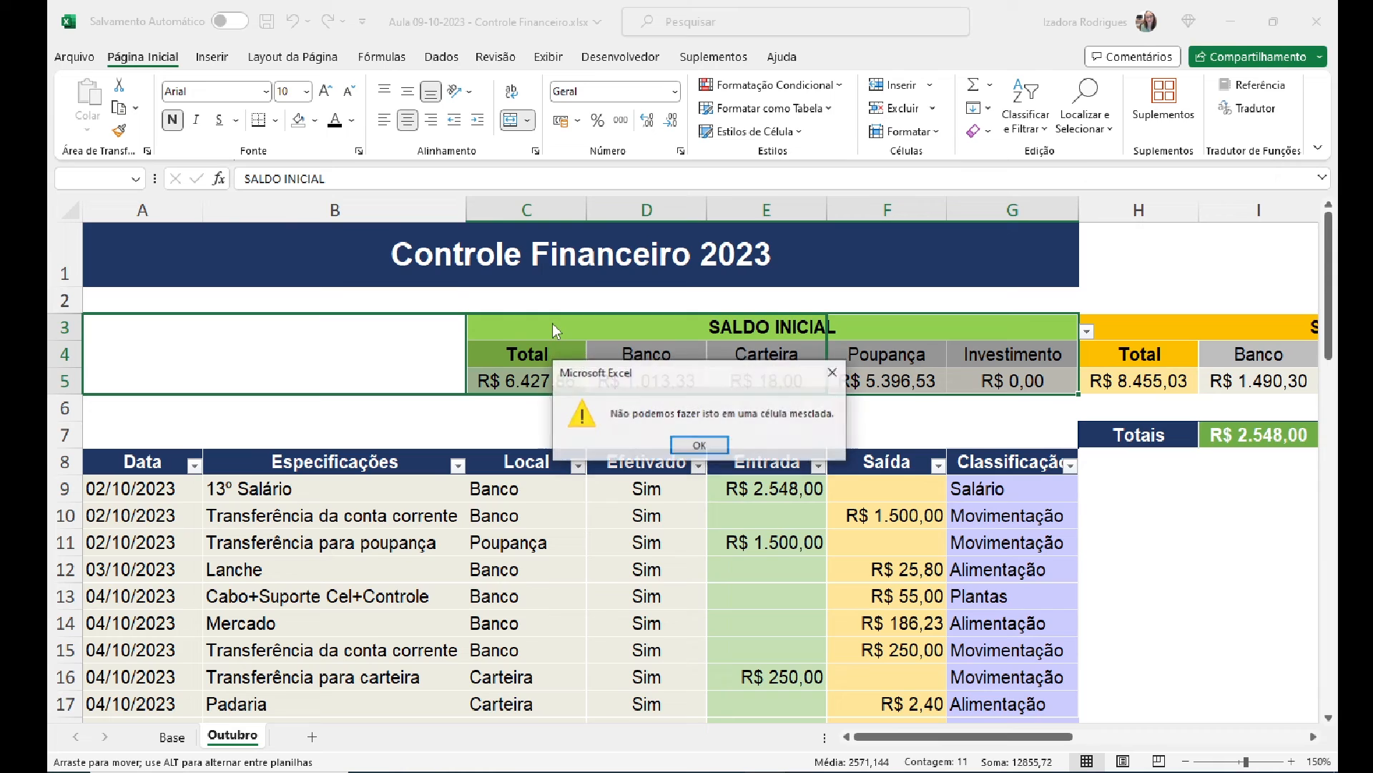
click(700, 445)
key(ctrl+z)
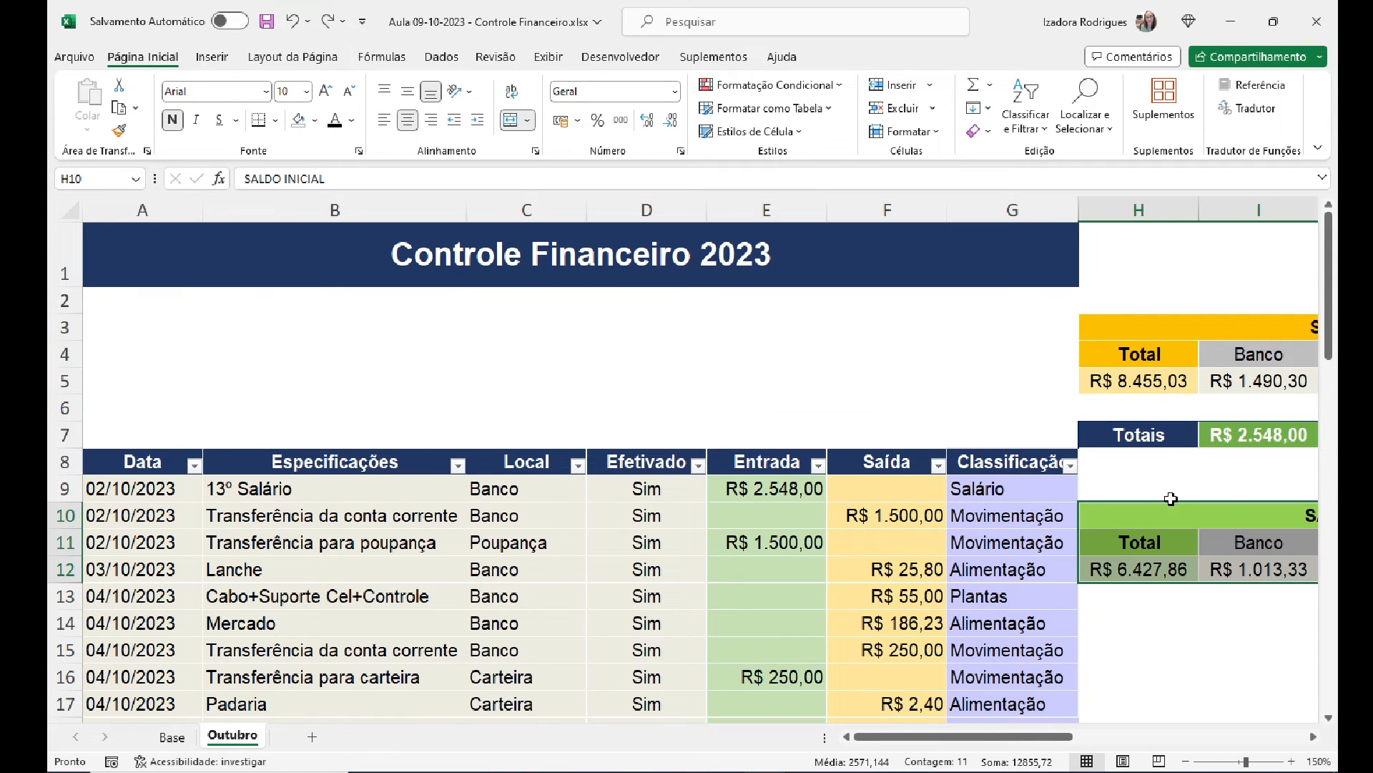
Step: Move the SALDO INICIAL block from H10 back above the table so that it starts at A3
drag(1070, 503, 164, 333)
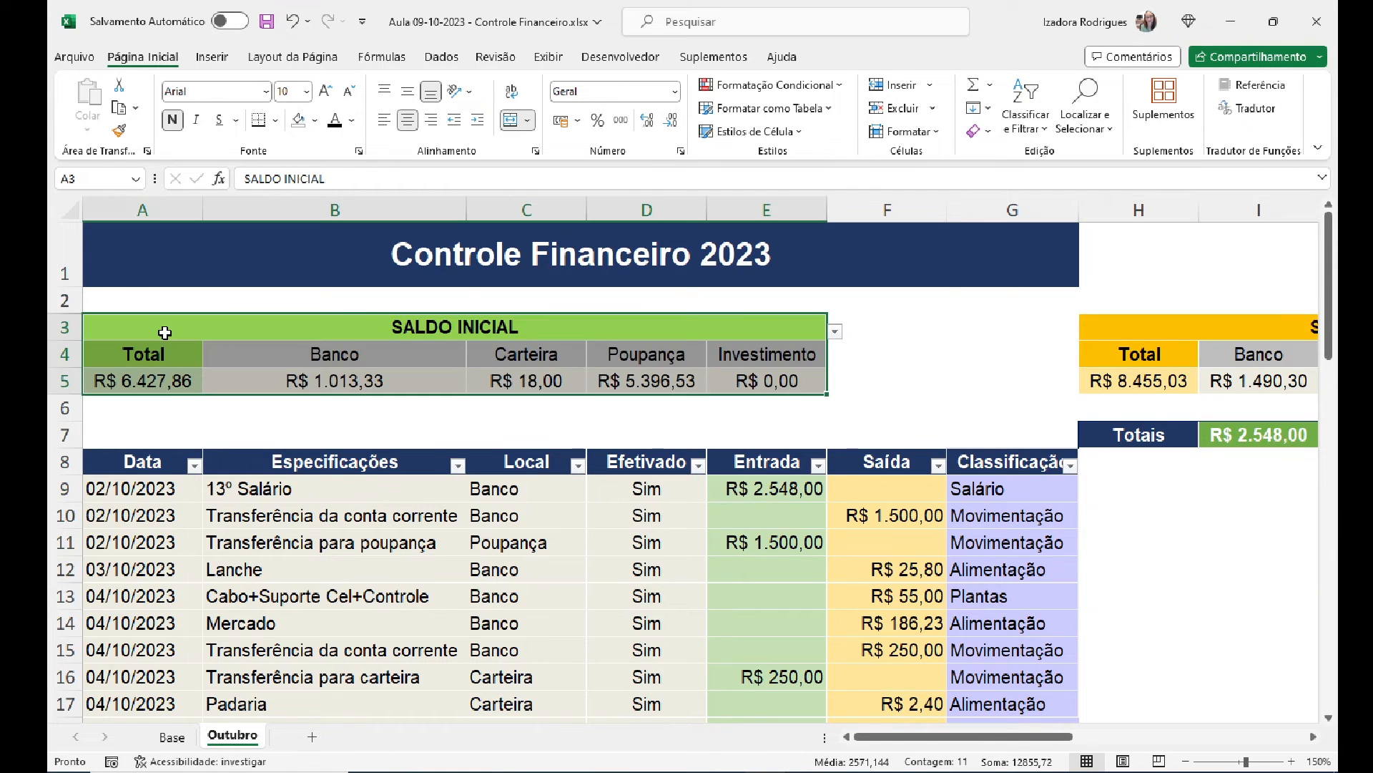
click(950, 399)
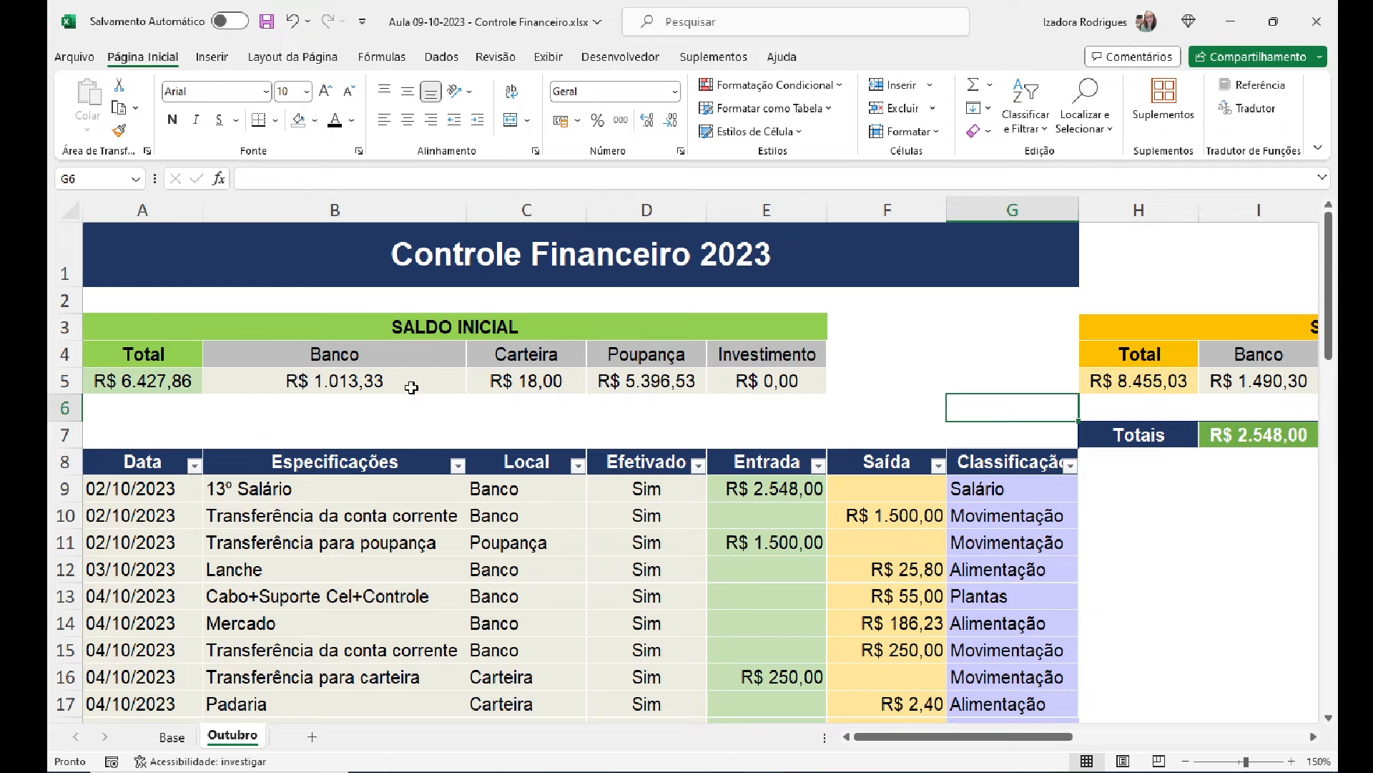
Step: Try to move the SALDO FINAL block H3:L5 across to F3, and move it up to start at H1 instead
drag(883, 737, 970, 744)
drag(659, 333, 751, 393)
drag(750, 316, 563, 317)
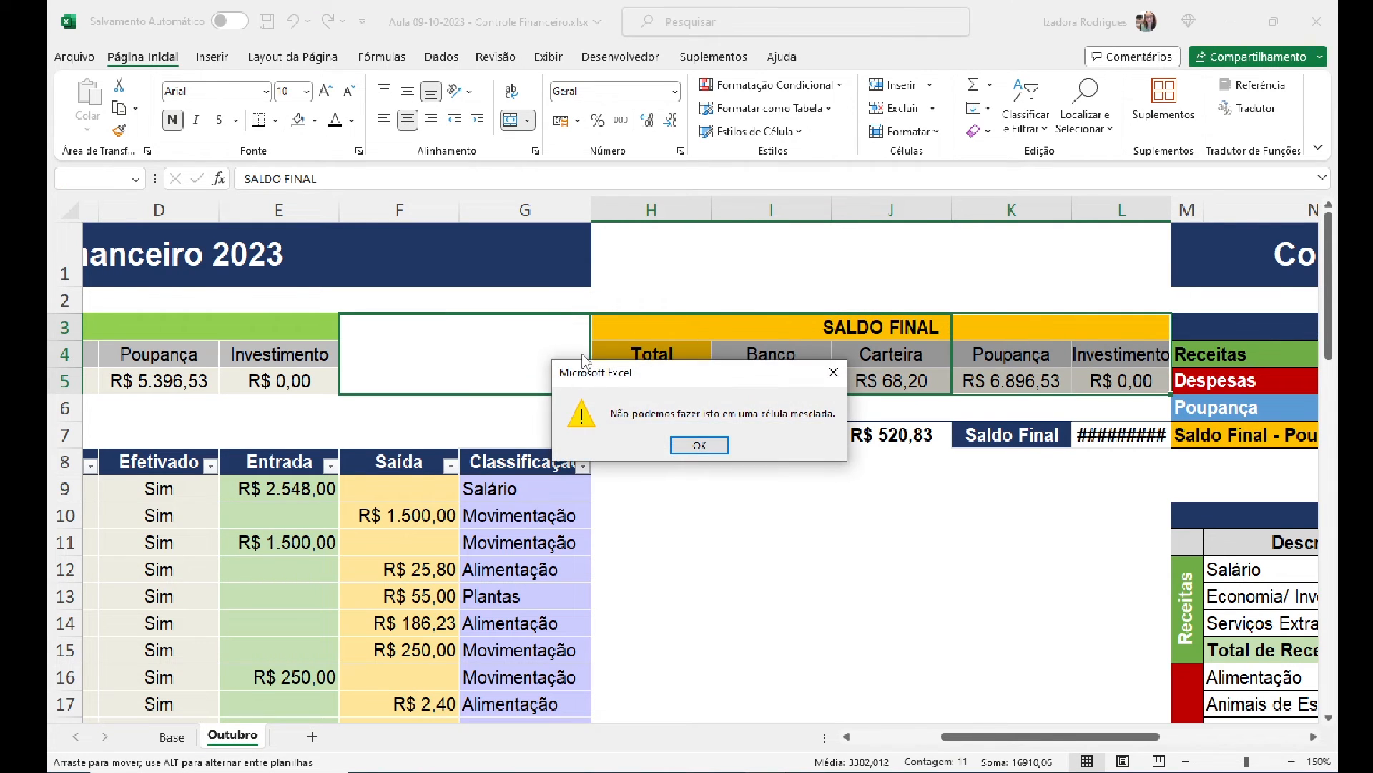
click(695, 446)
drag(727, 317, 737, 267)
click(663, 446)
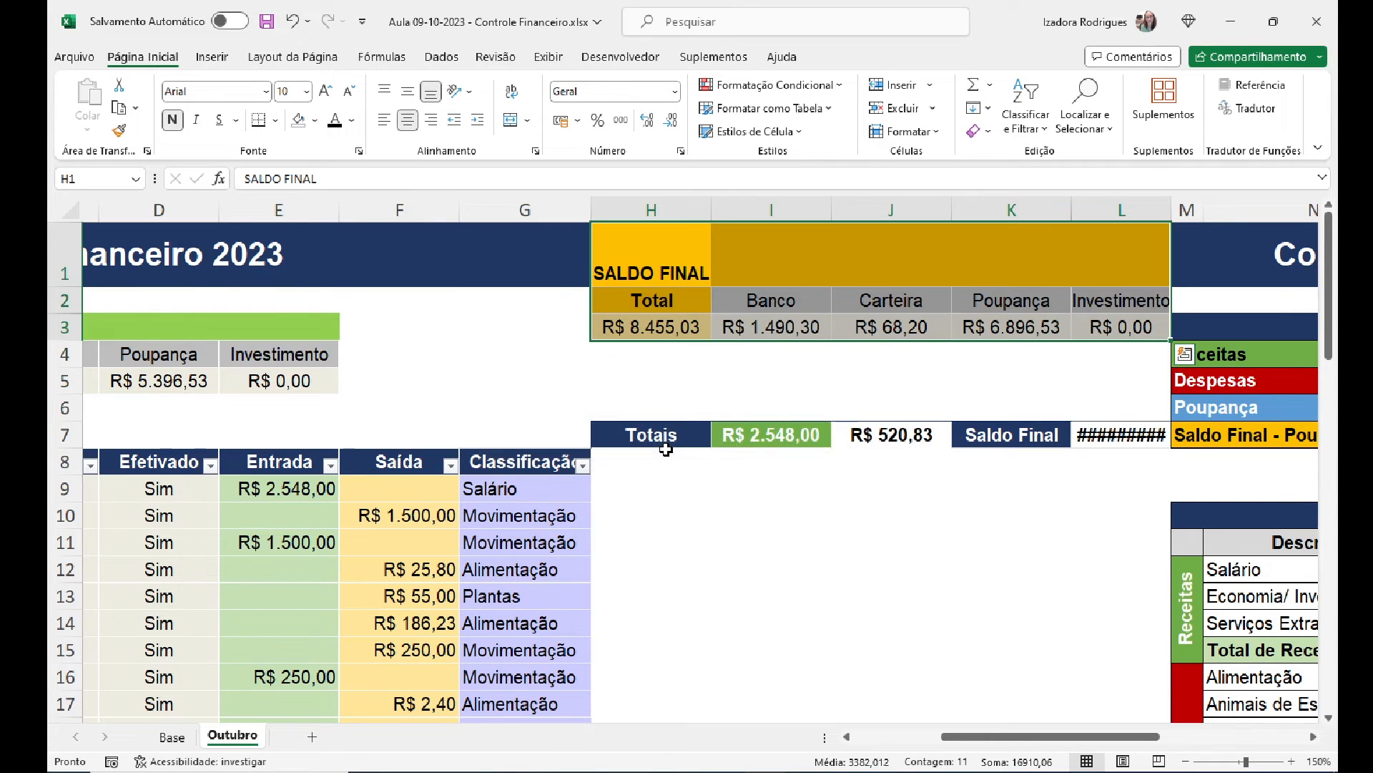
Step: Move the SALDO FINAL block so it starts at F3, and merge and center its heading across F3:J3
click(797, 218)
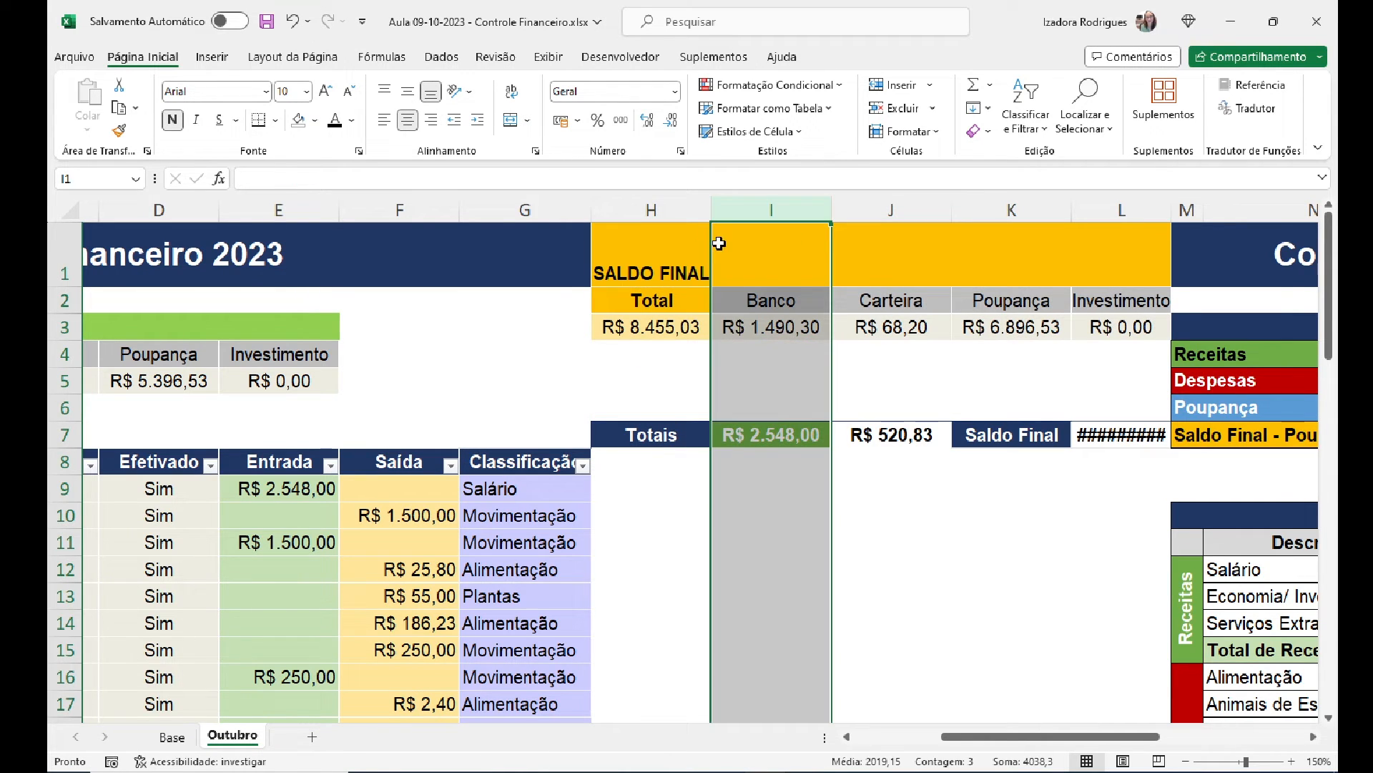
click(651, 244)
mouse_move(744, 247)
mouse_down()
mouse_move(1098, 325)
mouse_move(787, 398)
mouse_up()
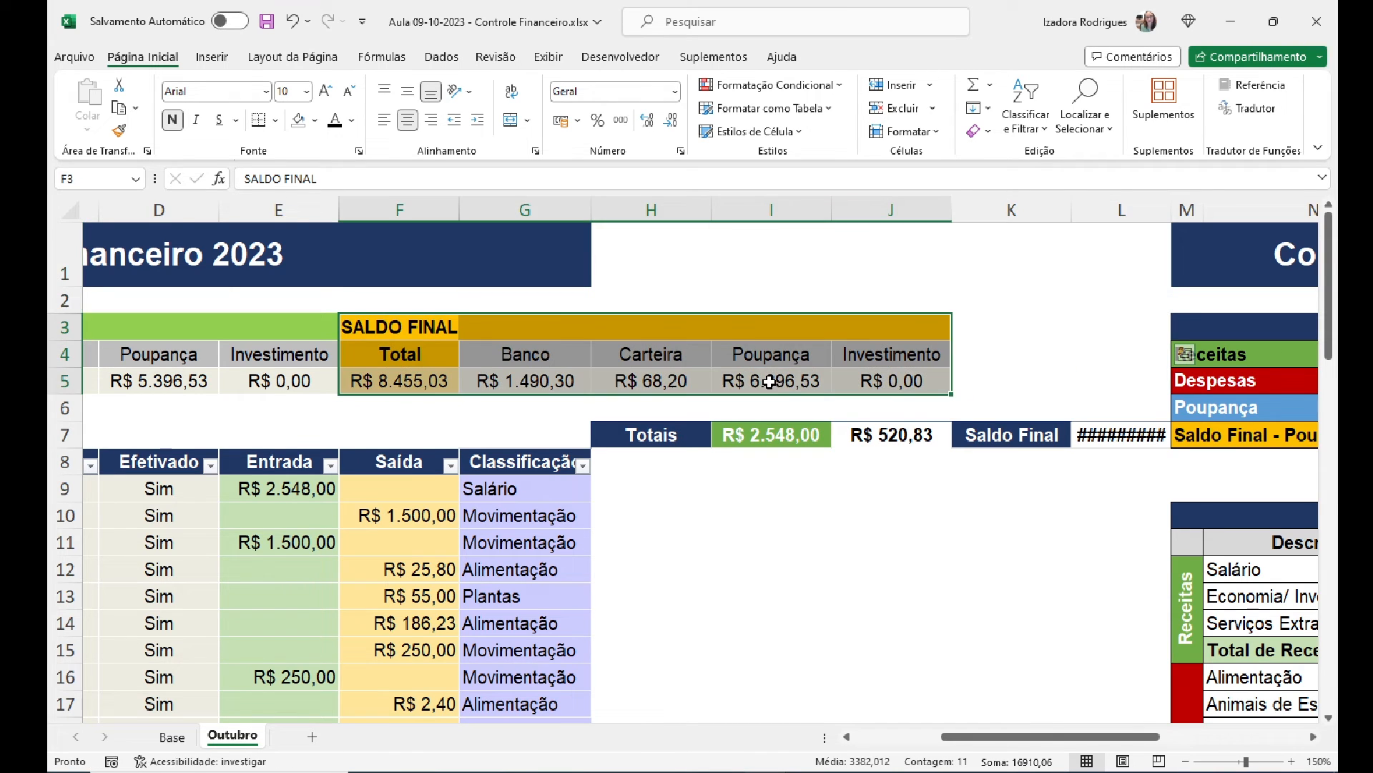
drag(411, 328, 873, 326)
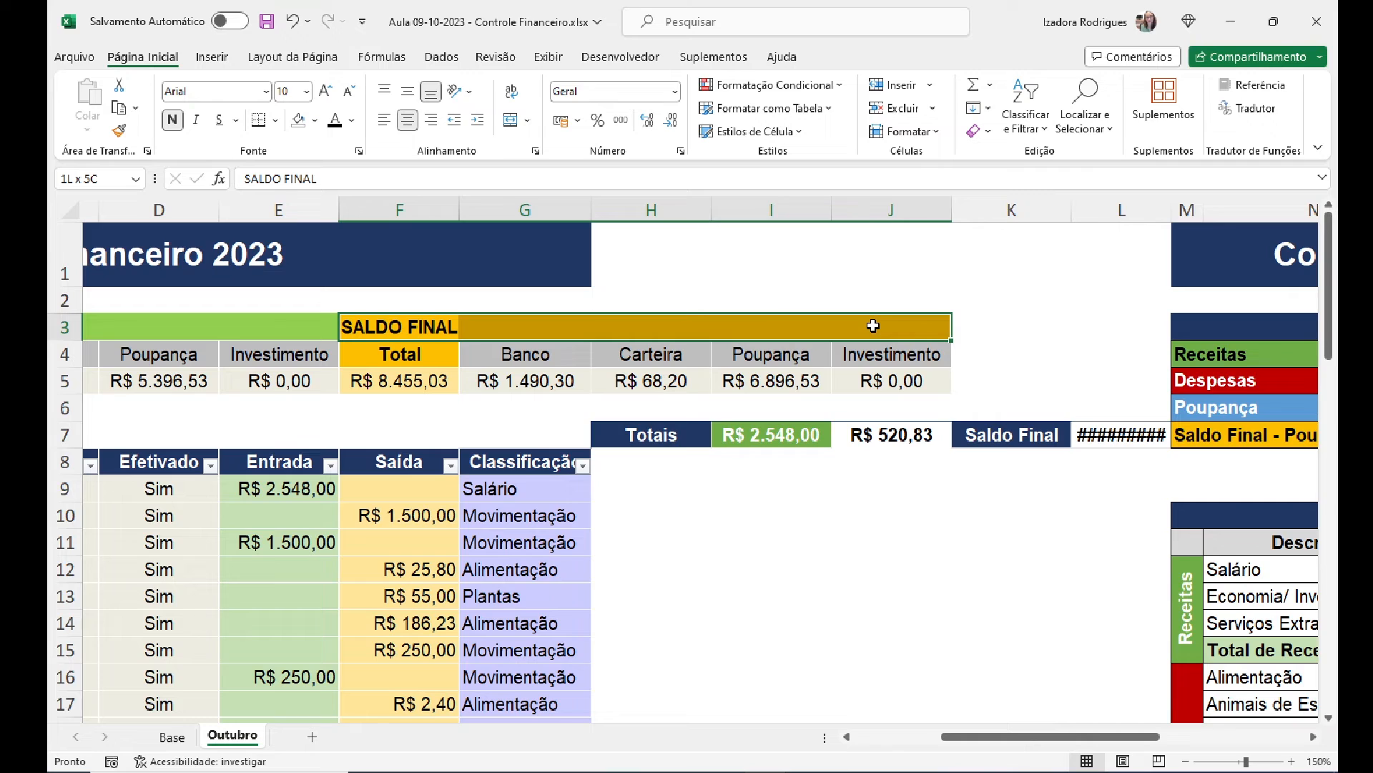
click(510, 120)
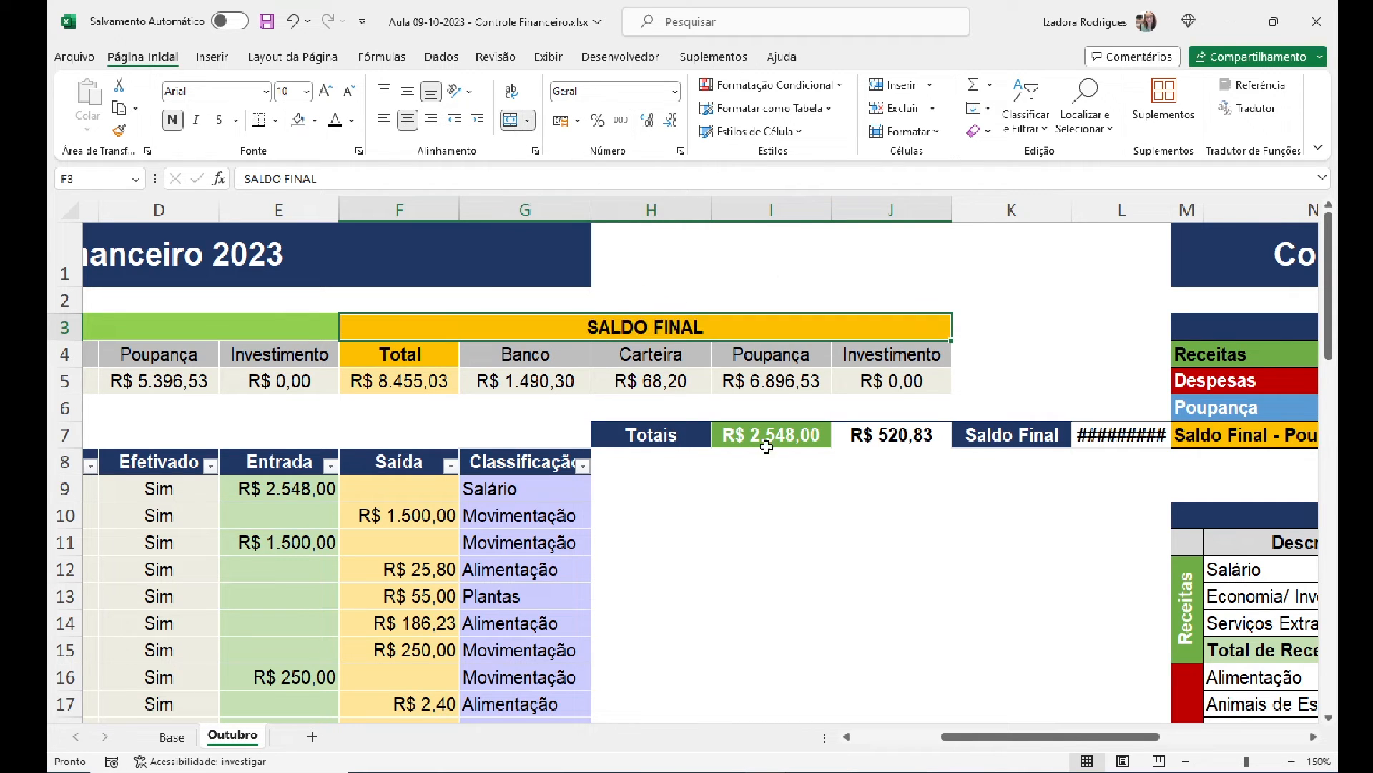
Step: Move the Totais and Saldo Final totals strip in row 7 so that it starts at C7, directly above the table header
drag(629, 433, 485, 454)
drag(1100, 737, 1046, 738)
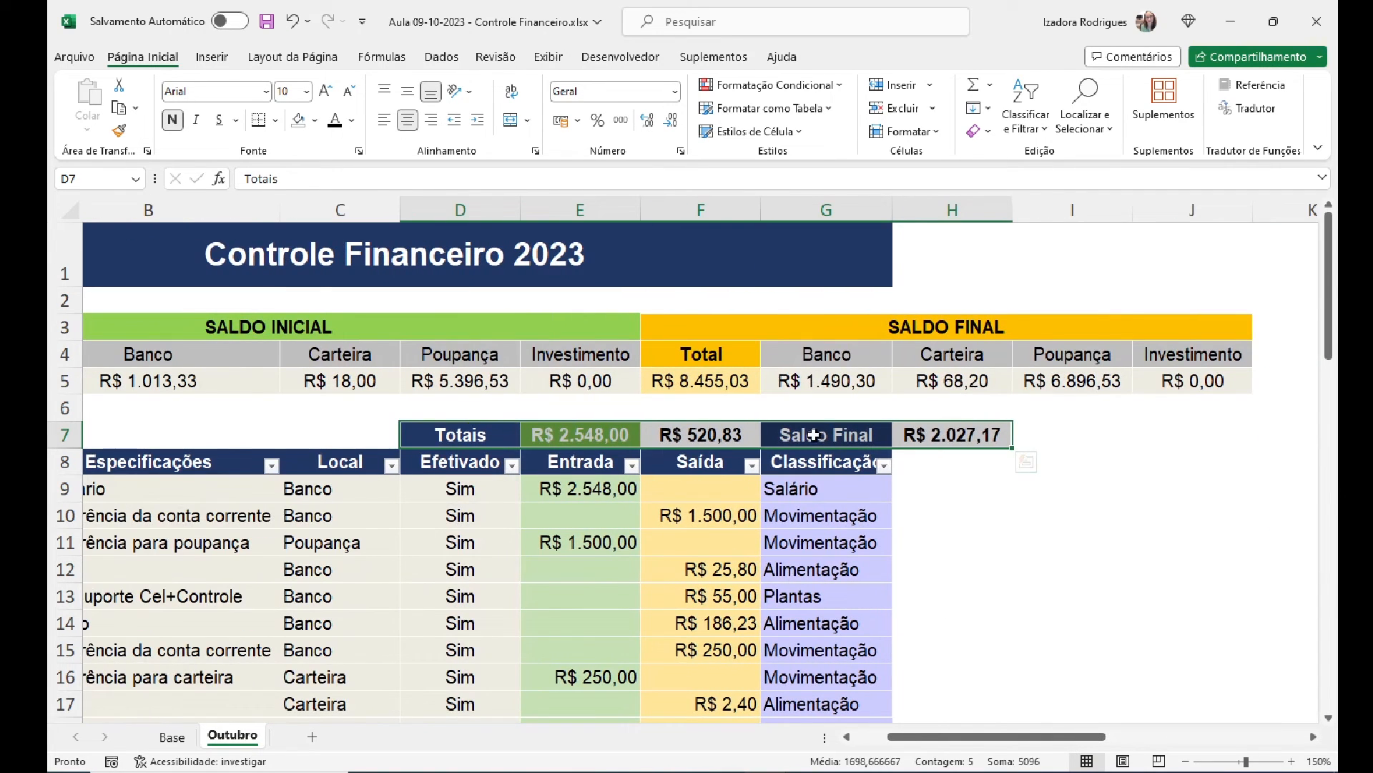
drag(809, 422, 690, 424)
click(1078, 480)
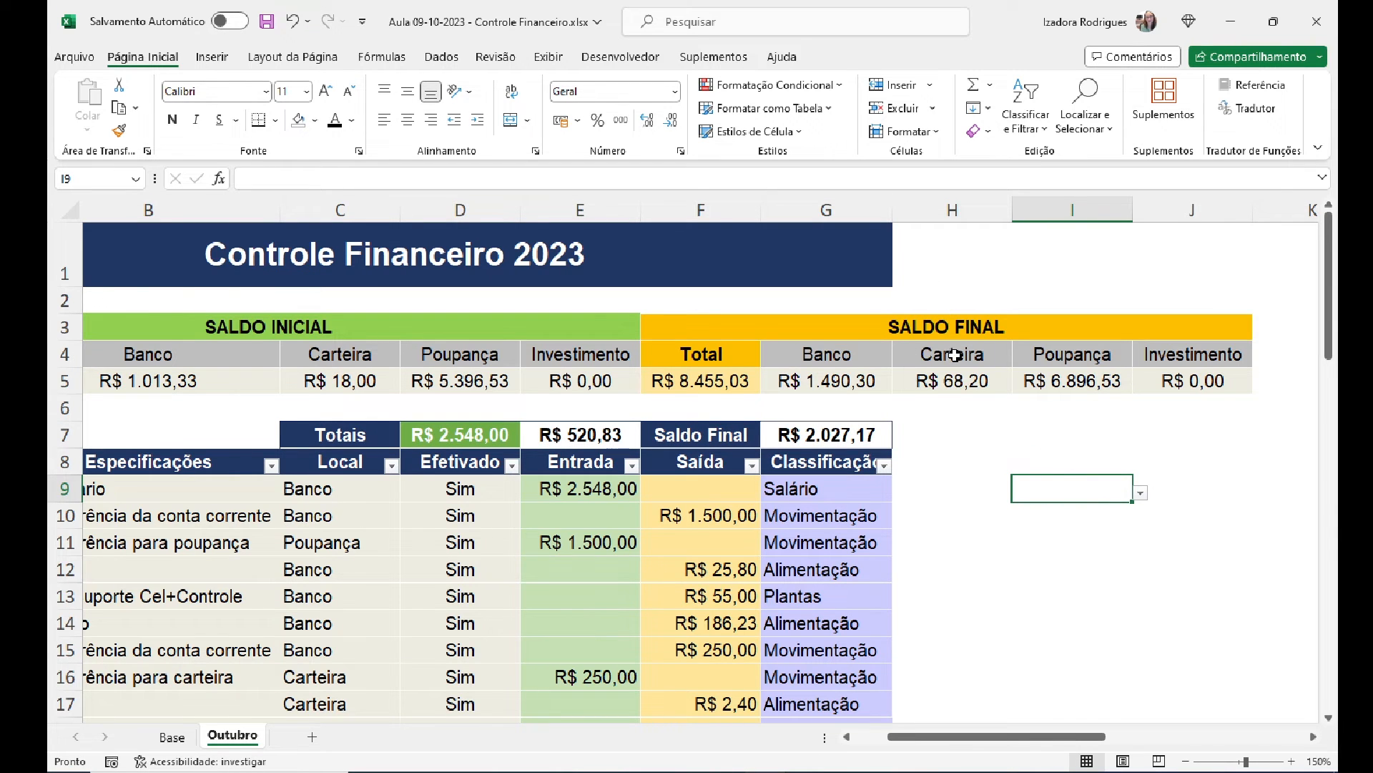
drag(999, 736, 966, 742)
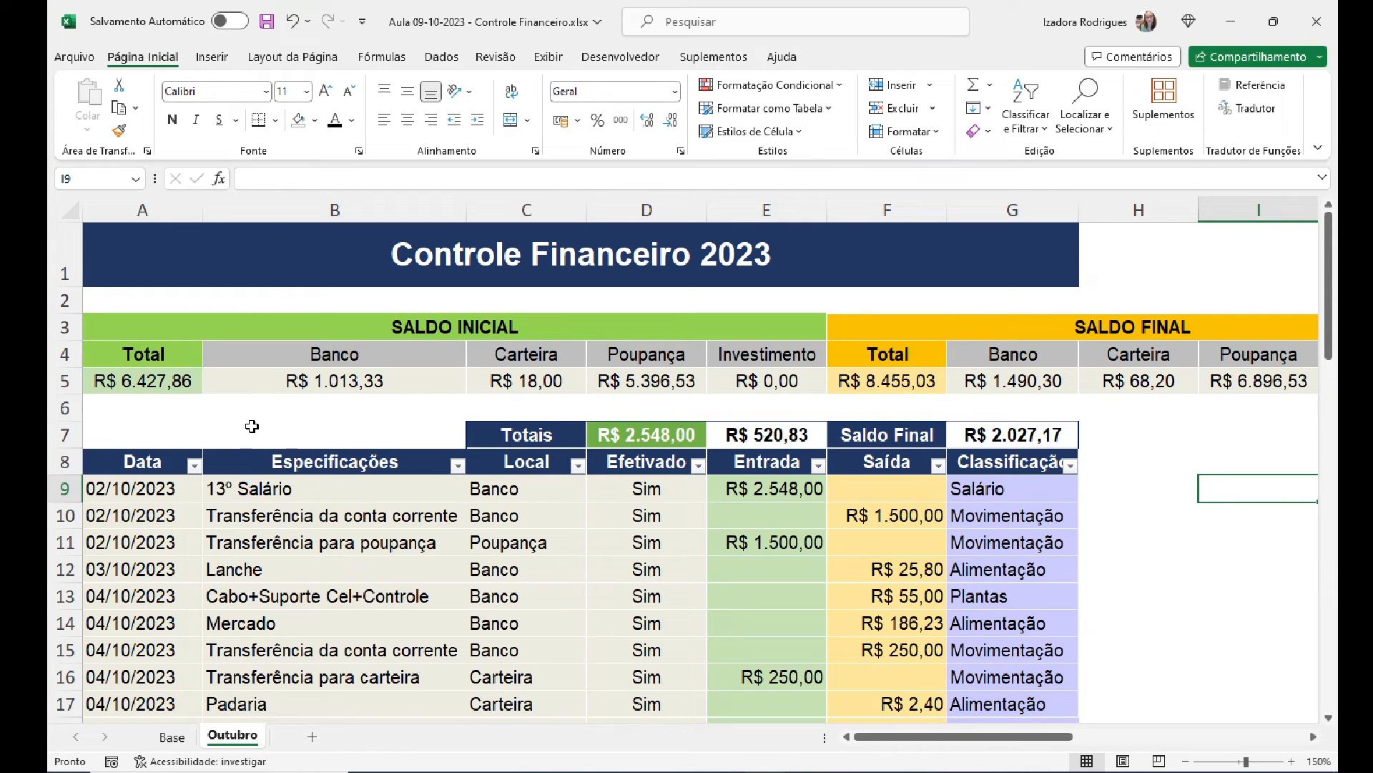
Step: Insert three blank rows at rows 6 to 8, between the balance blocks and the totals strip, and clear their formatting
drag(57, 407, 60, 462)
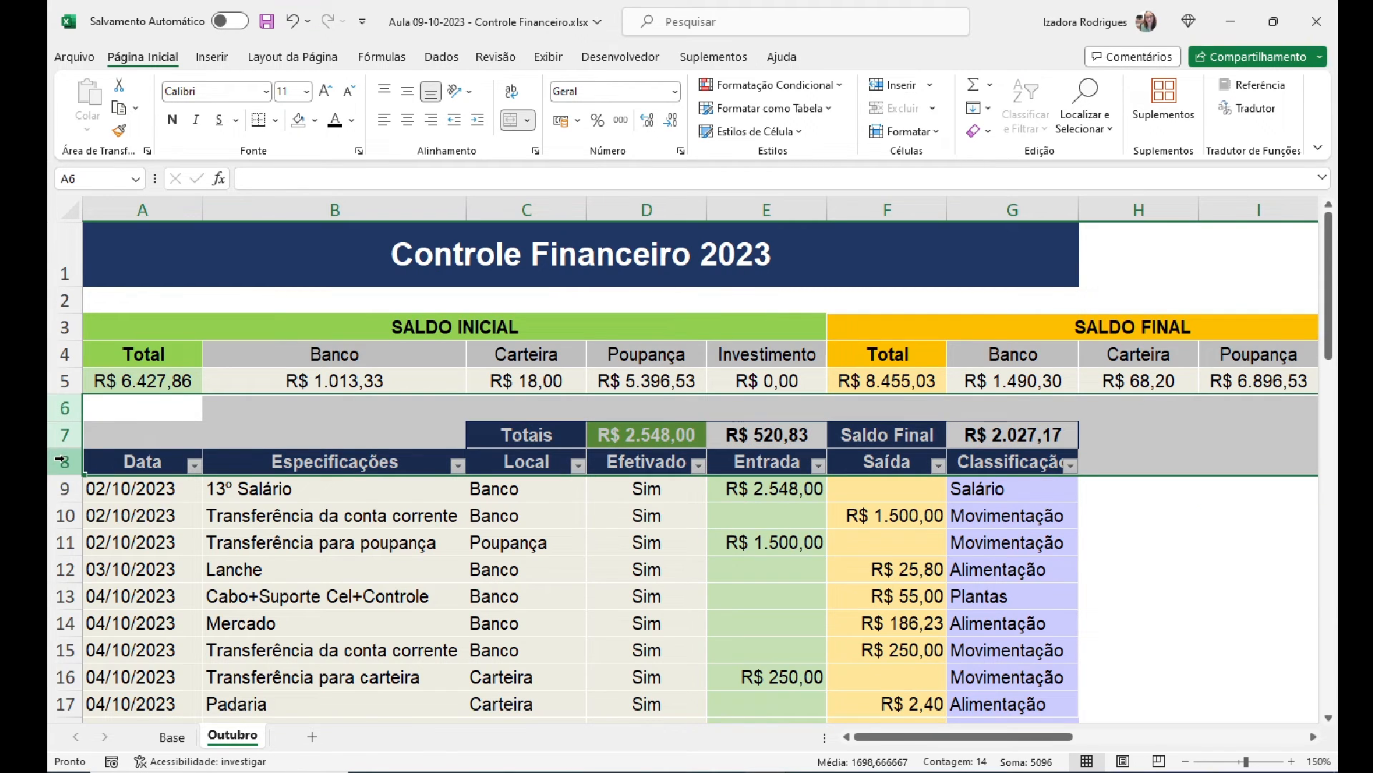
right_click(65, 440)
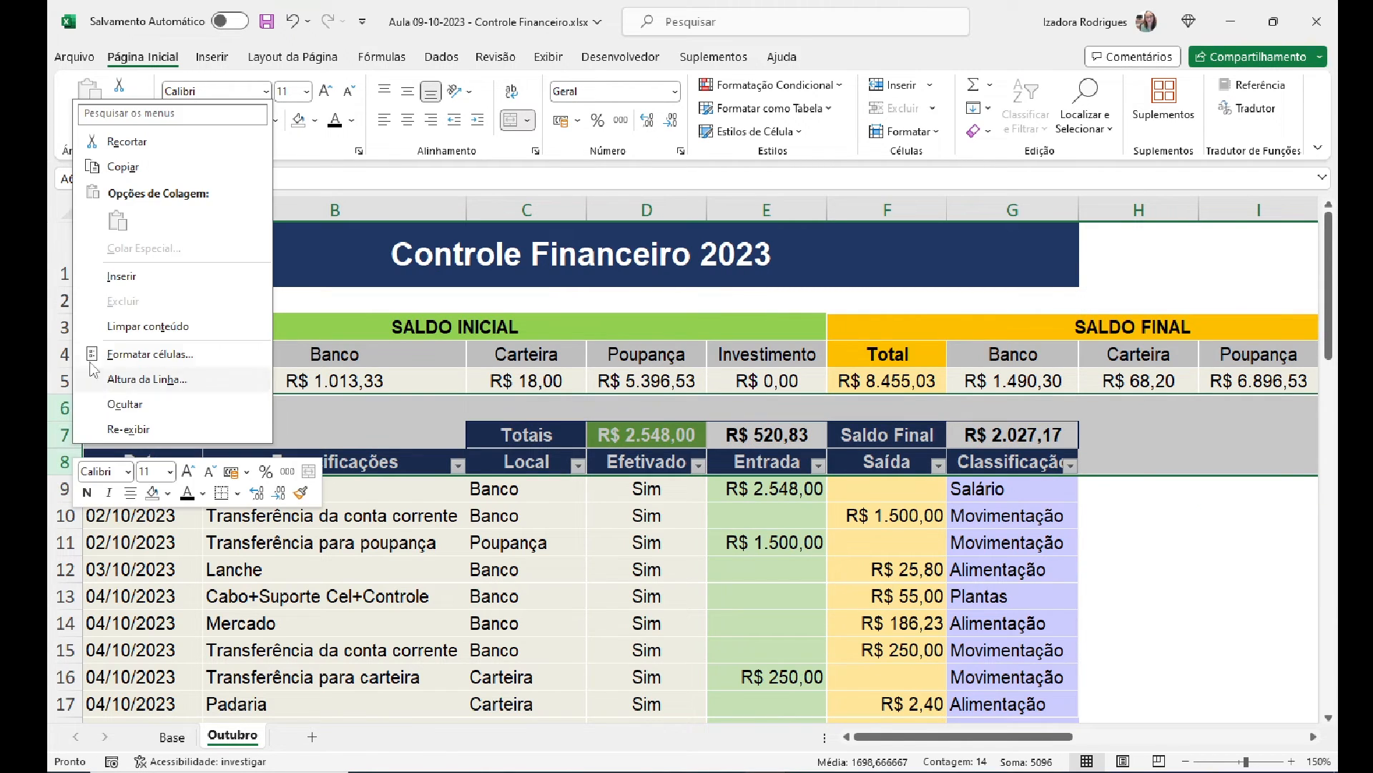
click(119, 278)
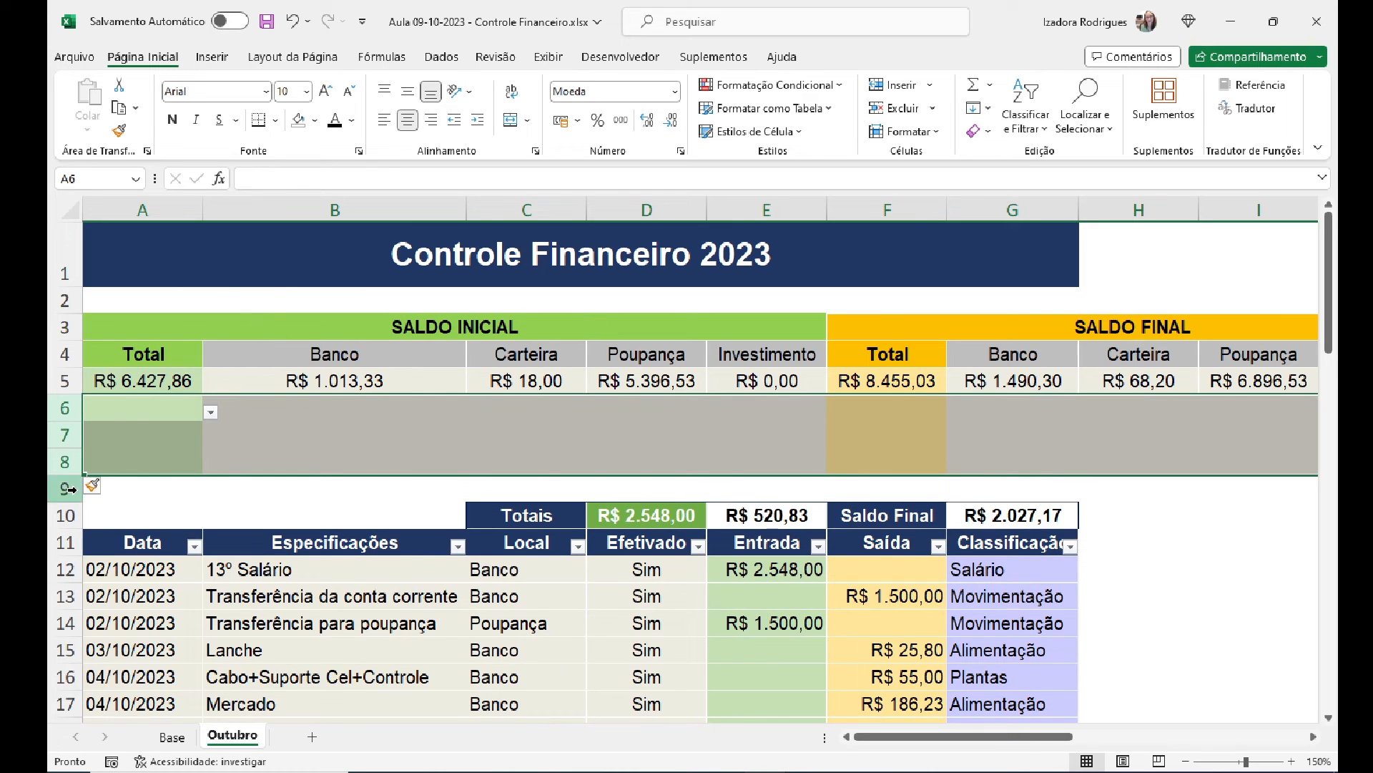
click(99, 487)
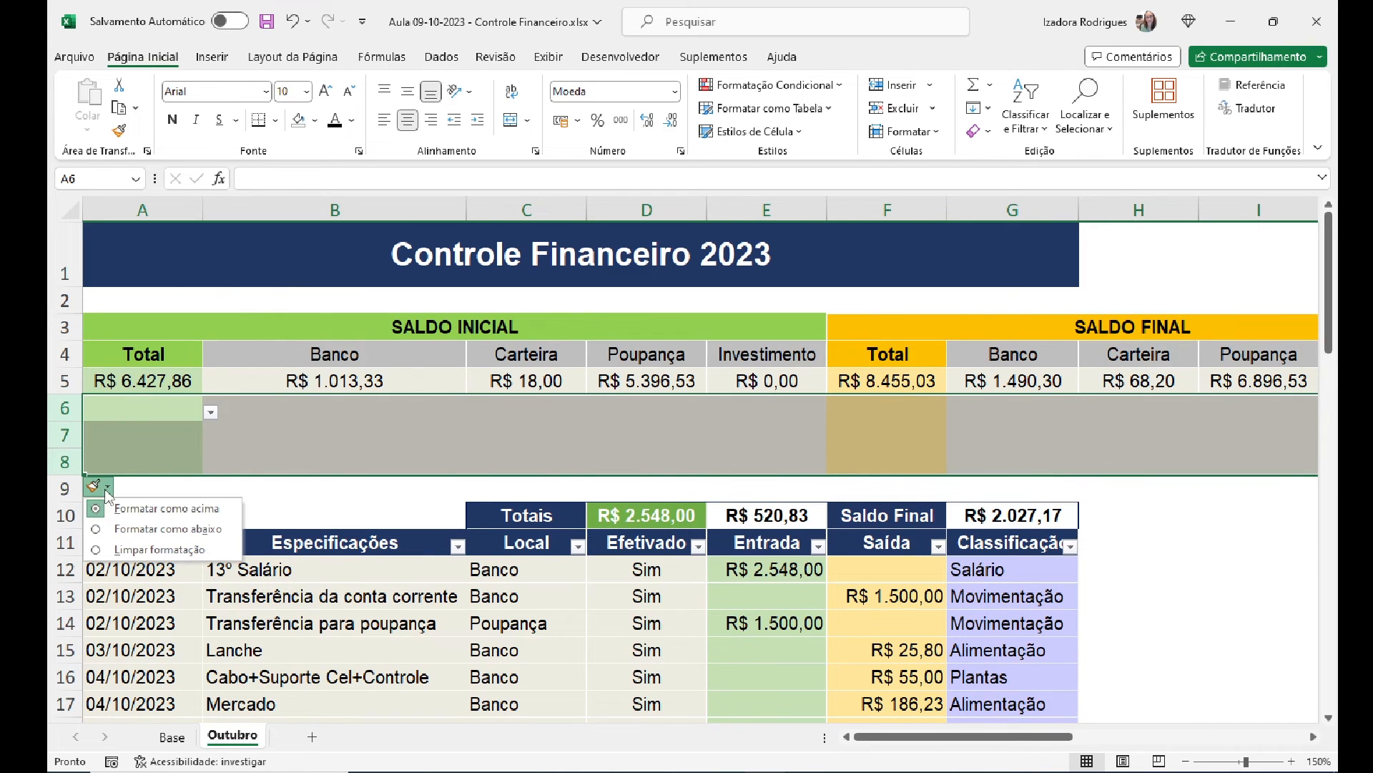
click(102, 549)
click(688, 424)
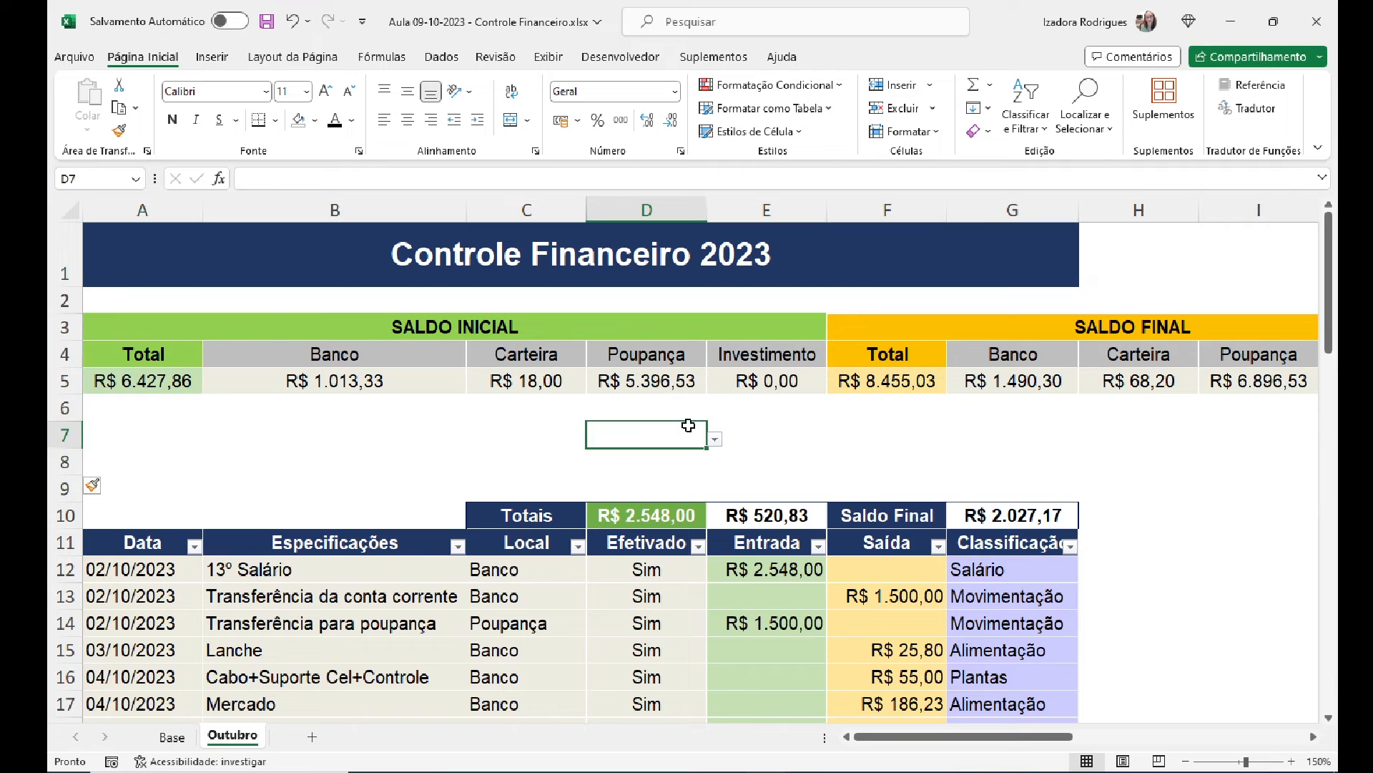
Step: Move the SALDO FINAL block from F3 to A7, underneath the SALDO INICIAL block
drag(883, 331, 1267, 379)
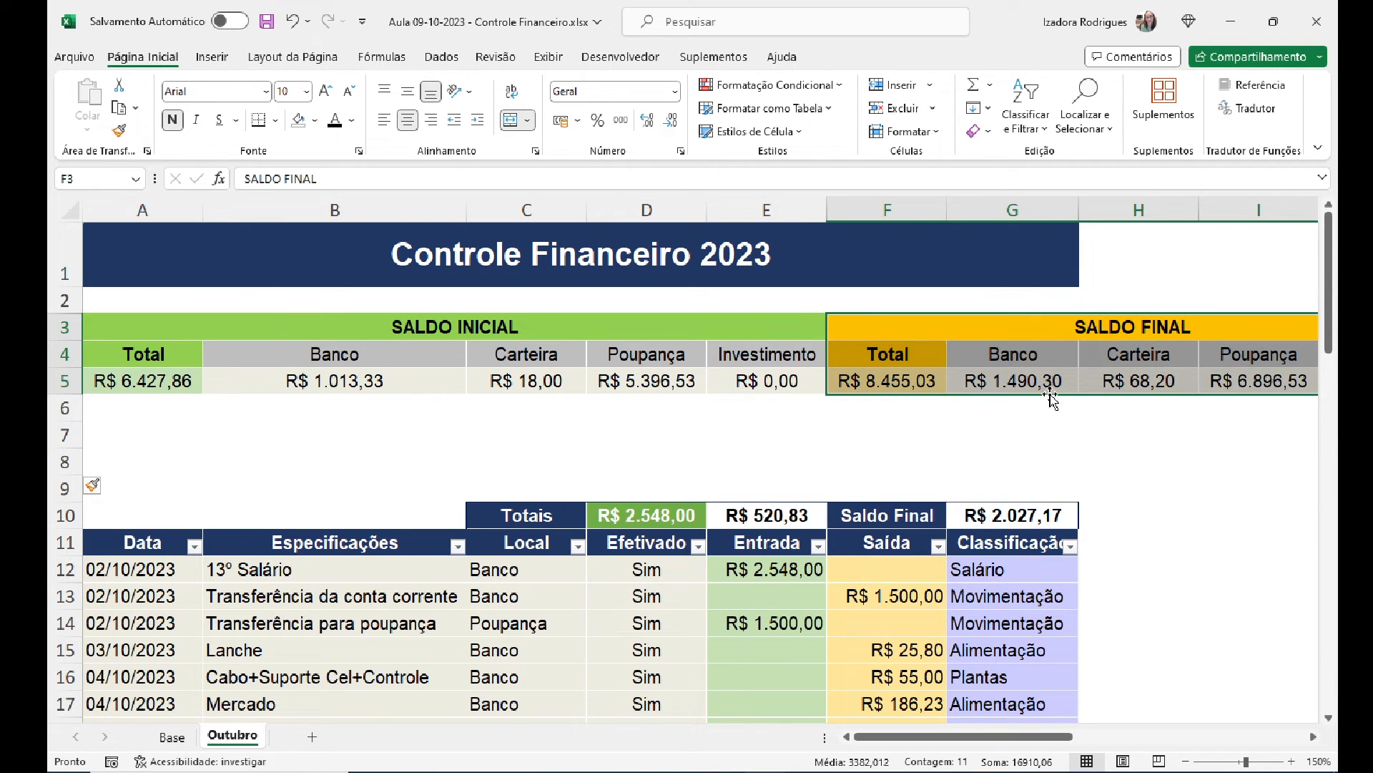
drag(1041, 315, 338, 438)
click(928, 436)
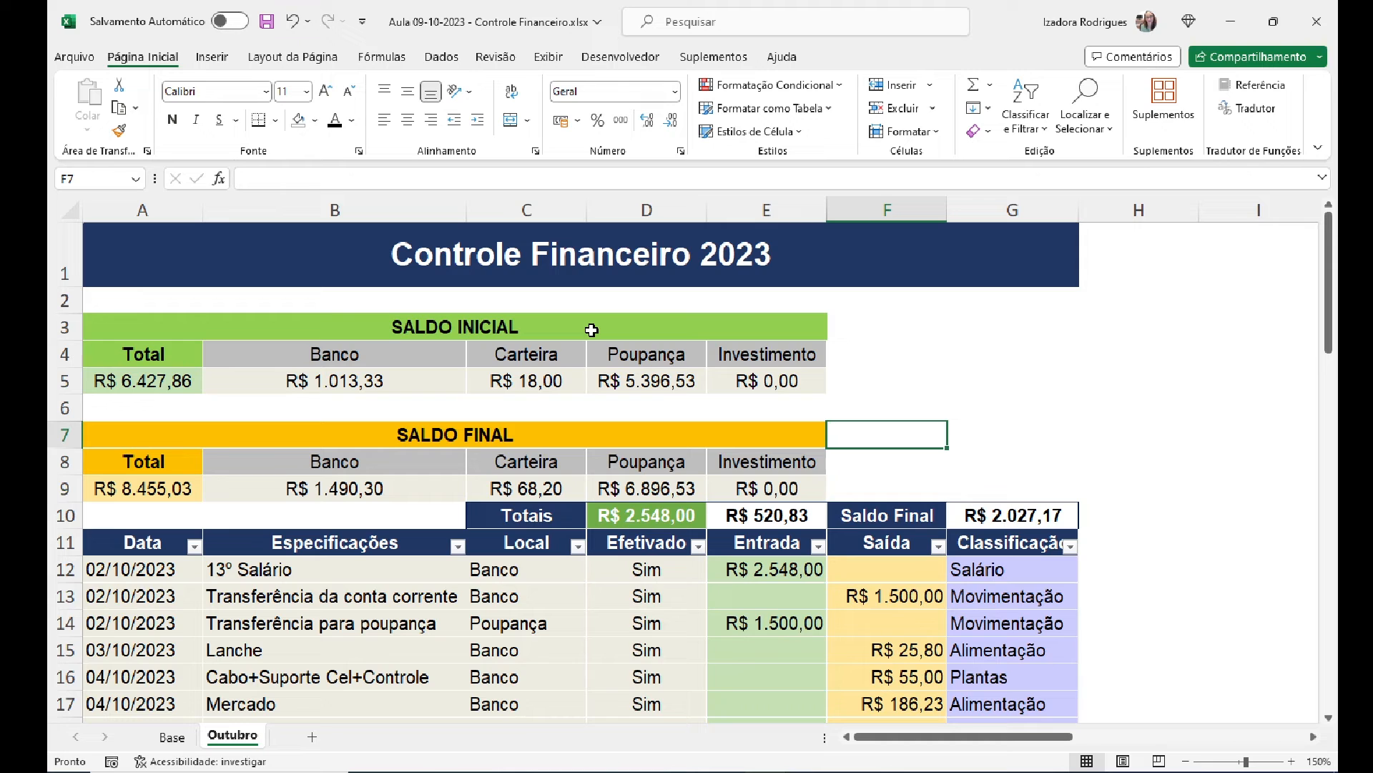
Step: Insert a blank row 10 between the SALDO FINAL block and the totals strip, without the formatting of the row above
right_click(74, 515)
click(126, 347)
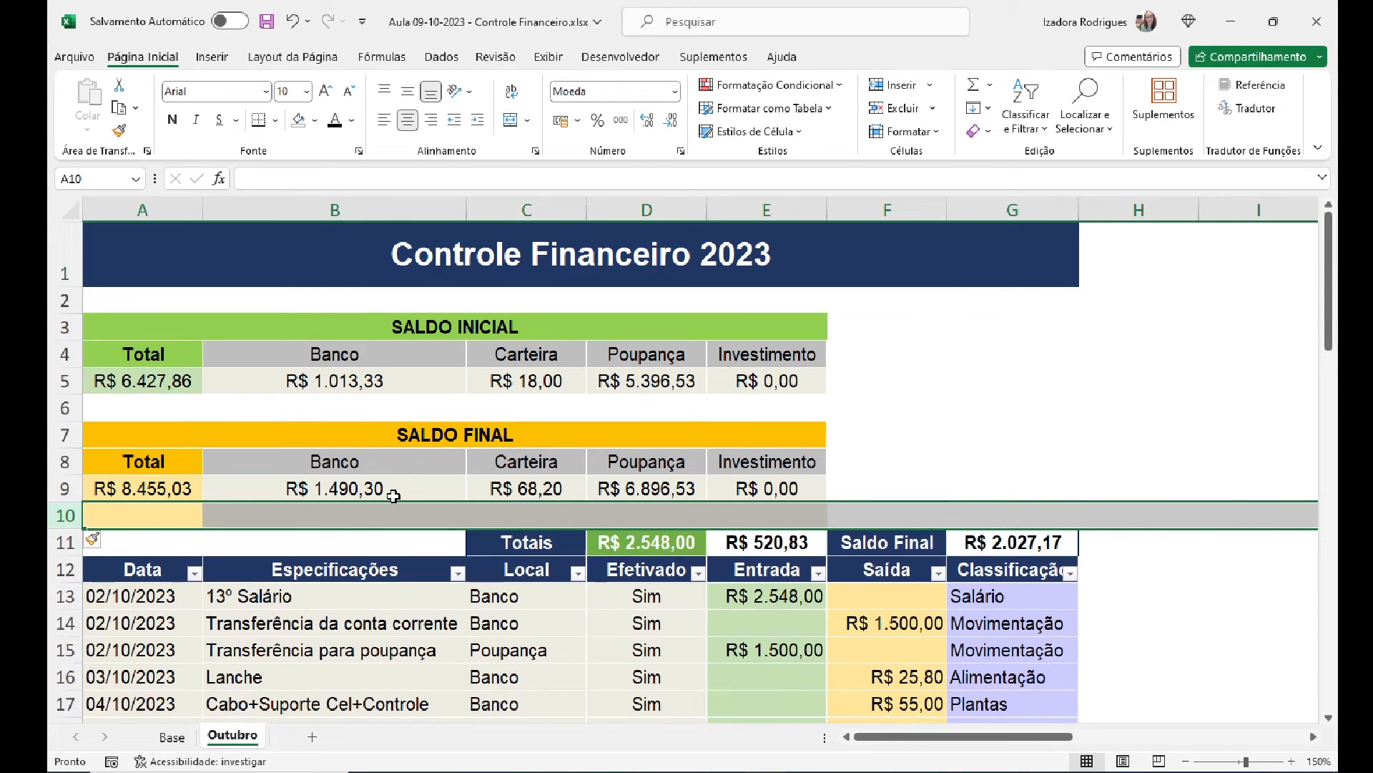
click(99, 539)
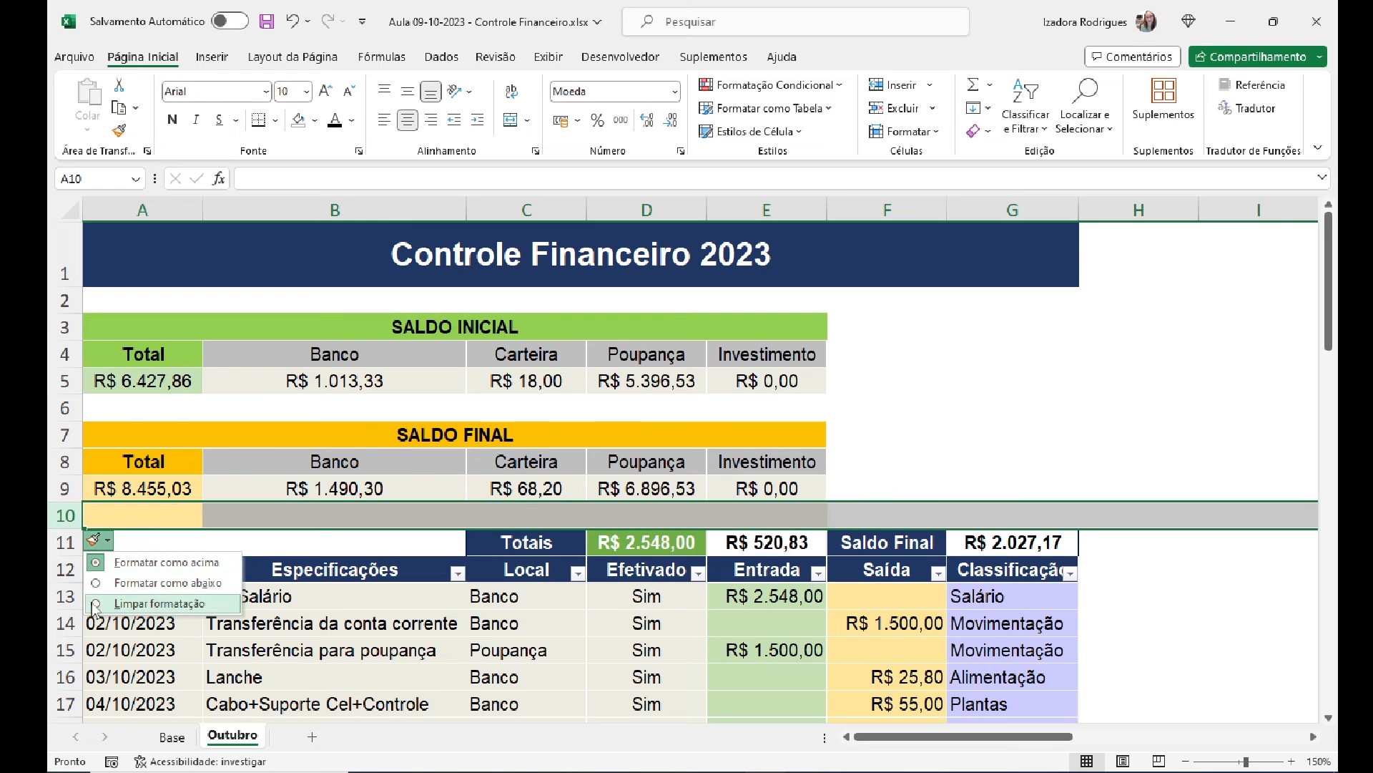
click(128, 584)
click(616, 465)
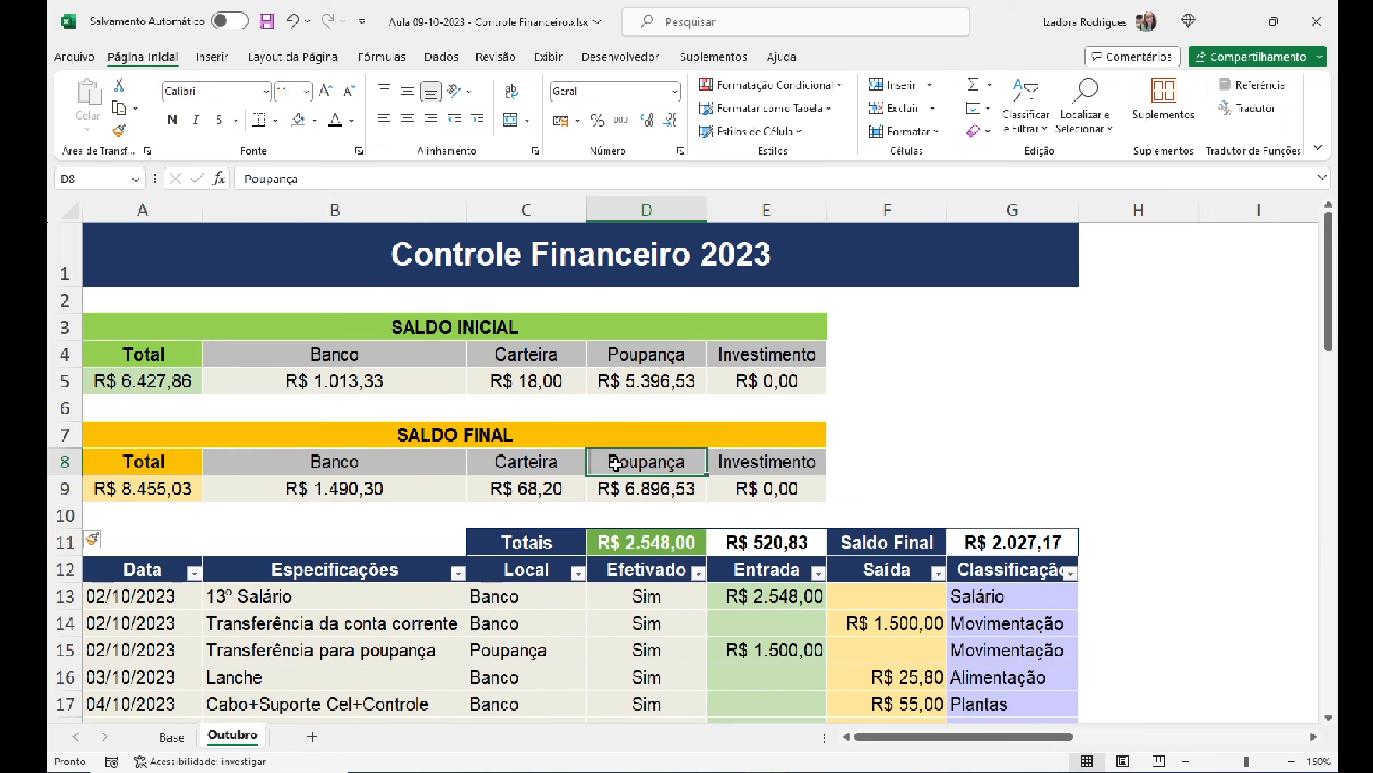
click(921, 475)
Step: Autofit the width of the Classificação column to its longest entry
scroll(921, 475, down, 1)
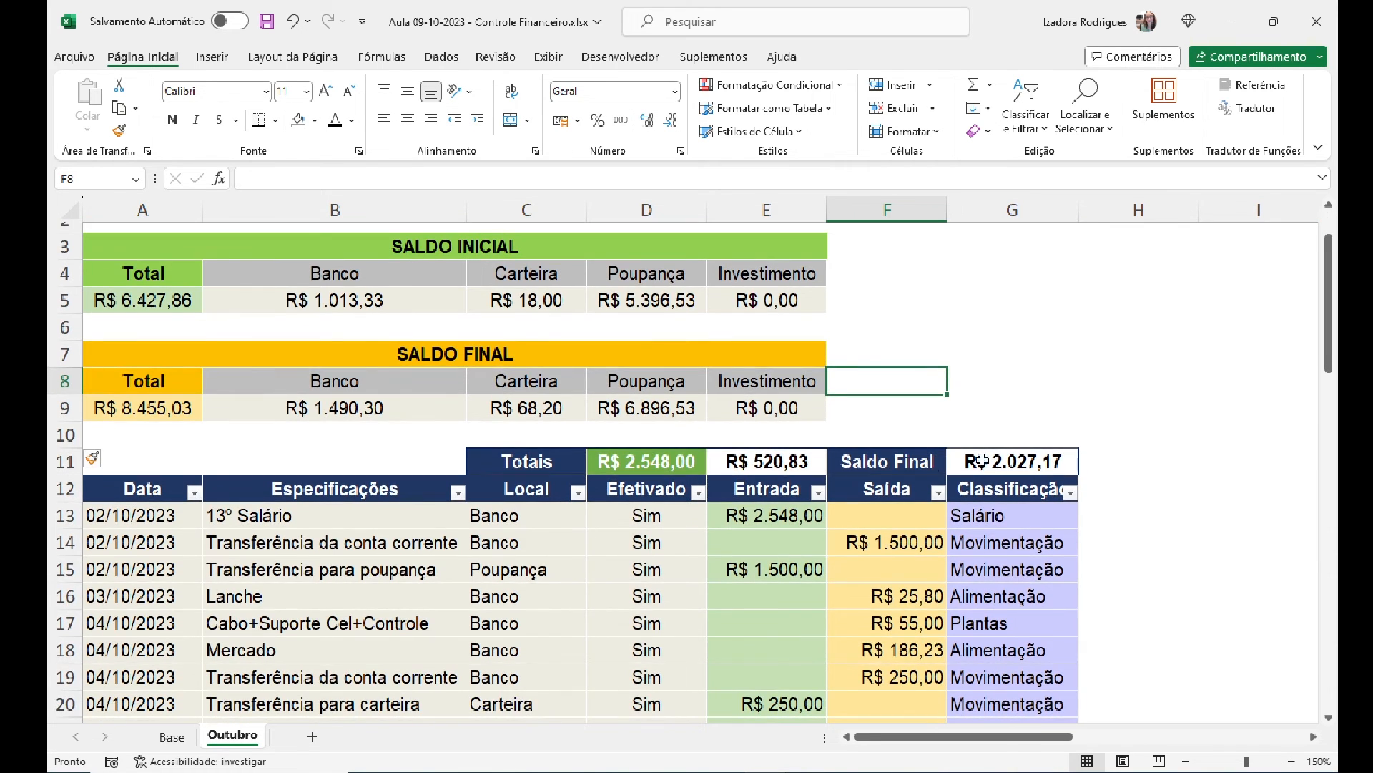
drag(1338, 332, 1335, 422)
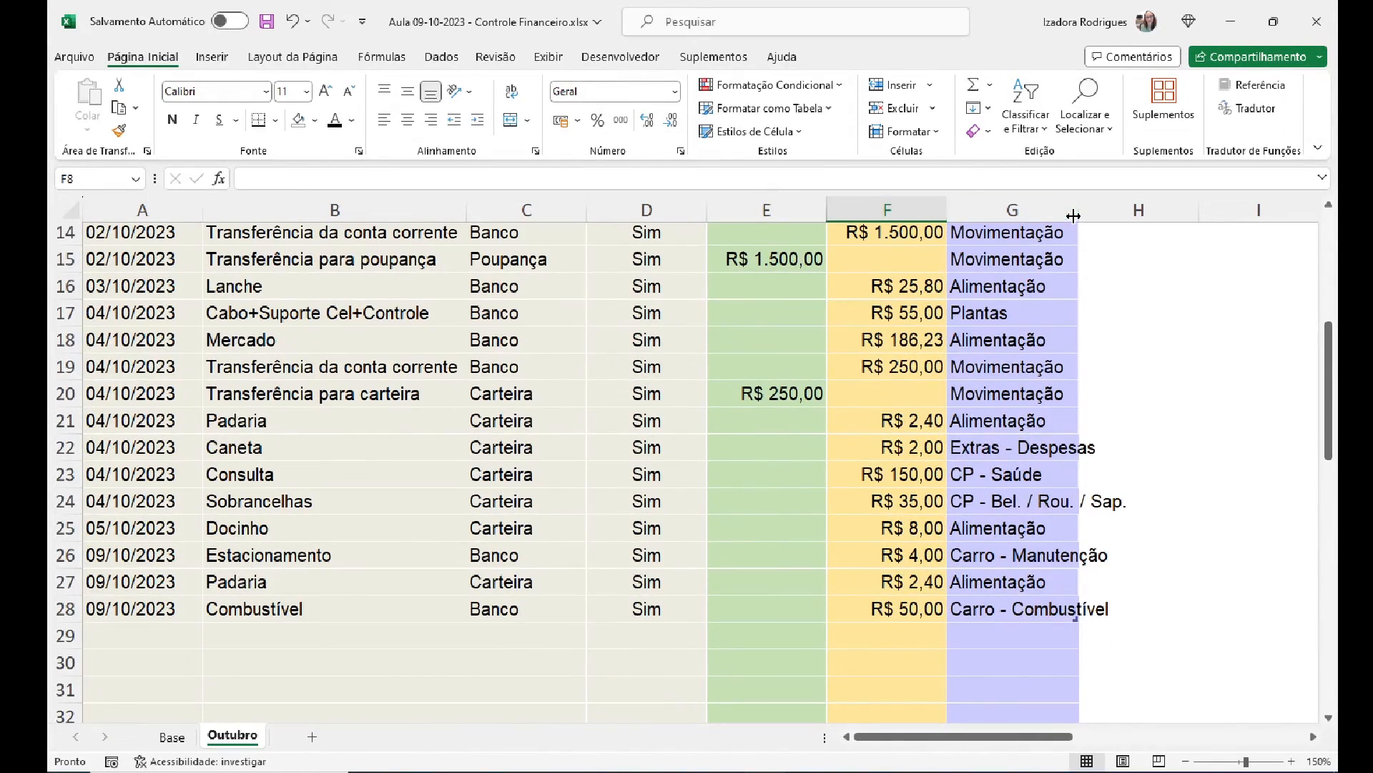
double_click(1078, 209)
drag(1329, 380, 1329, 323)
click(551, 474)
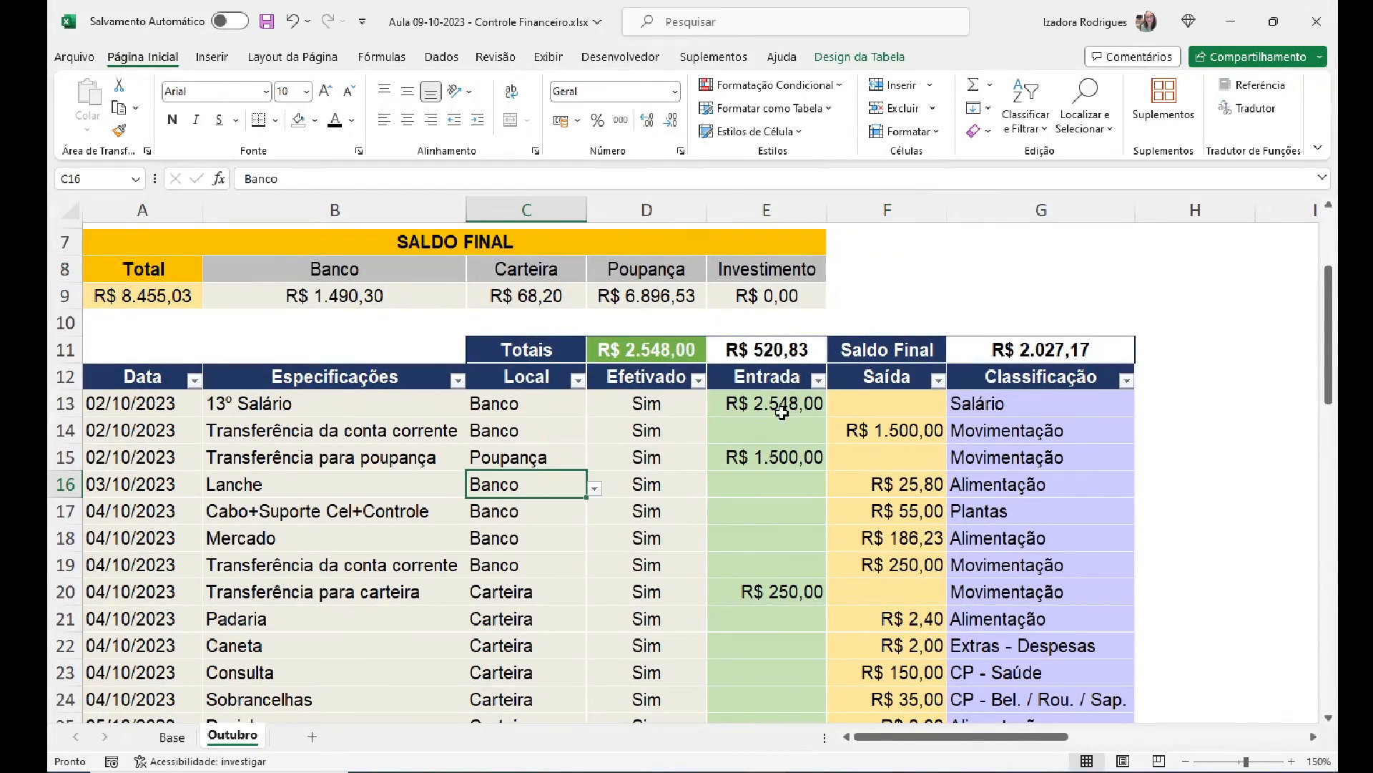
Step: Add a table entry in row 29 dated 09/10 for Combustível, with Banco as Local and Sim as Efetivado
drag(1329, 307, 1329, 365)
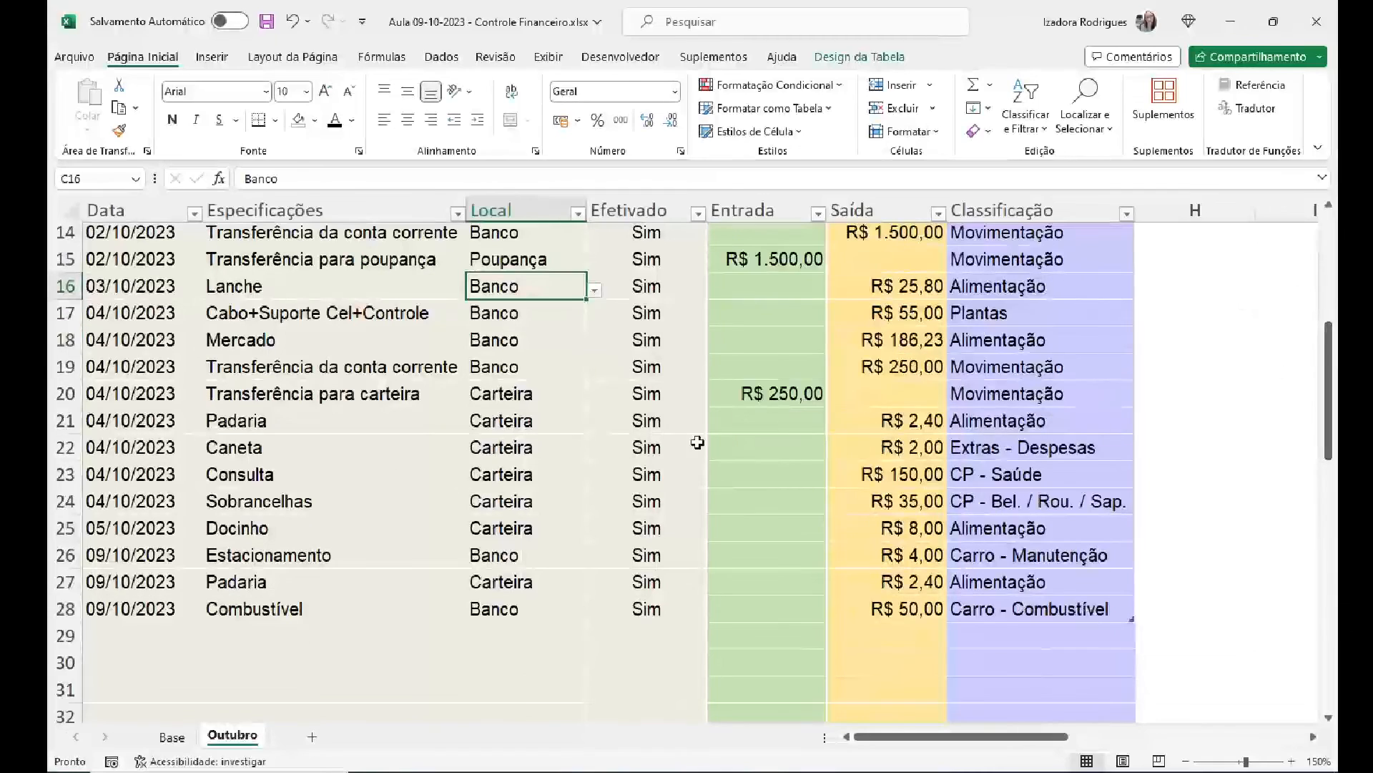
click(127, 633)
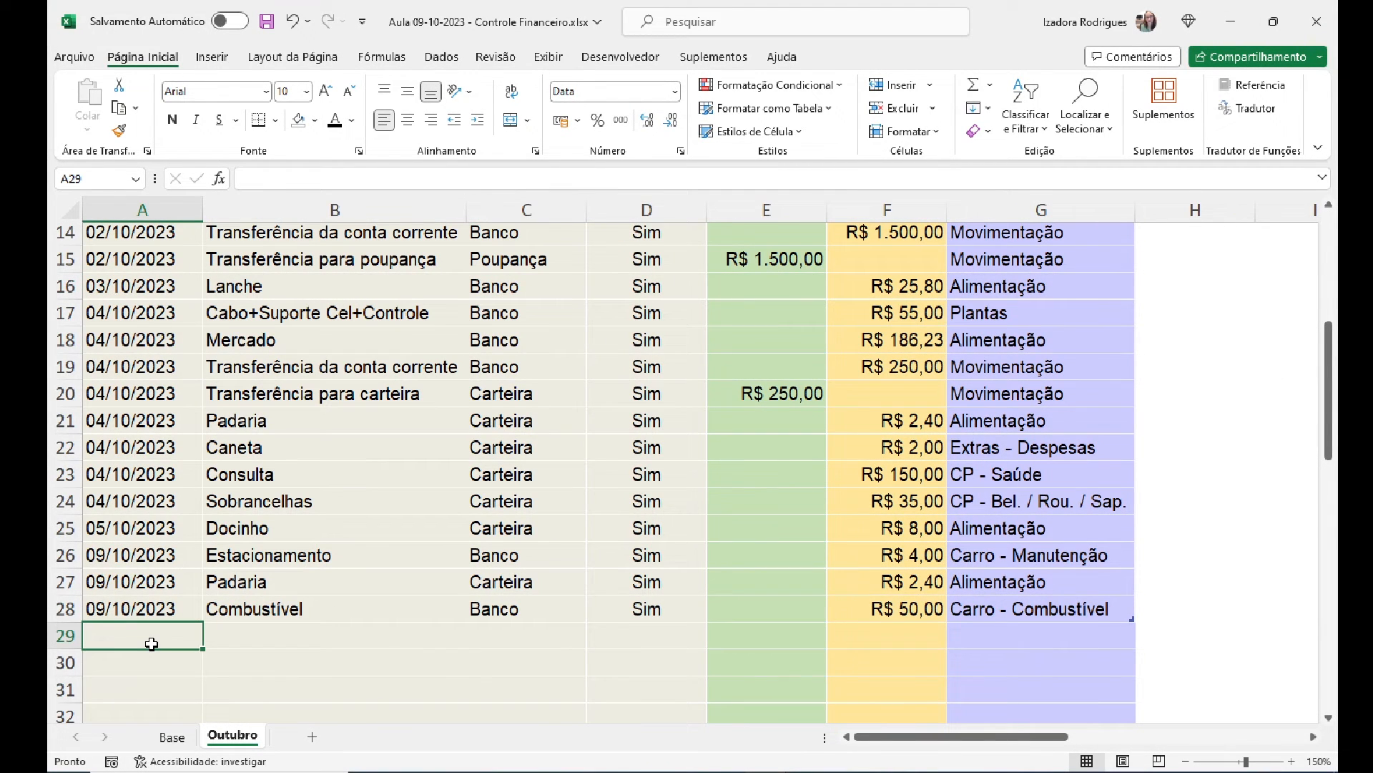
text(09/10)
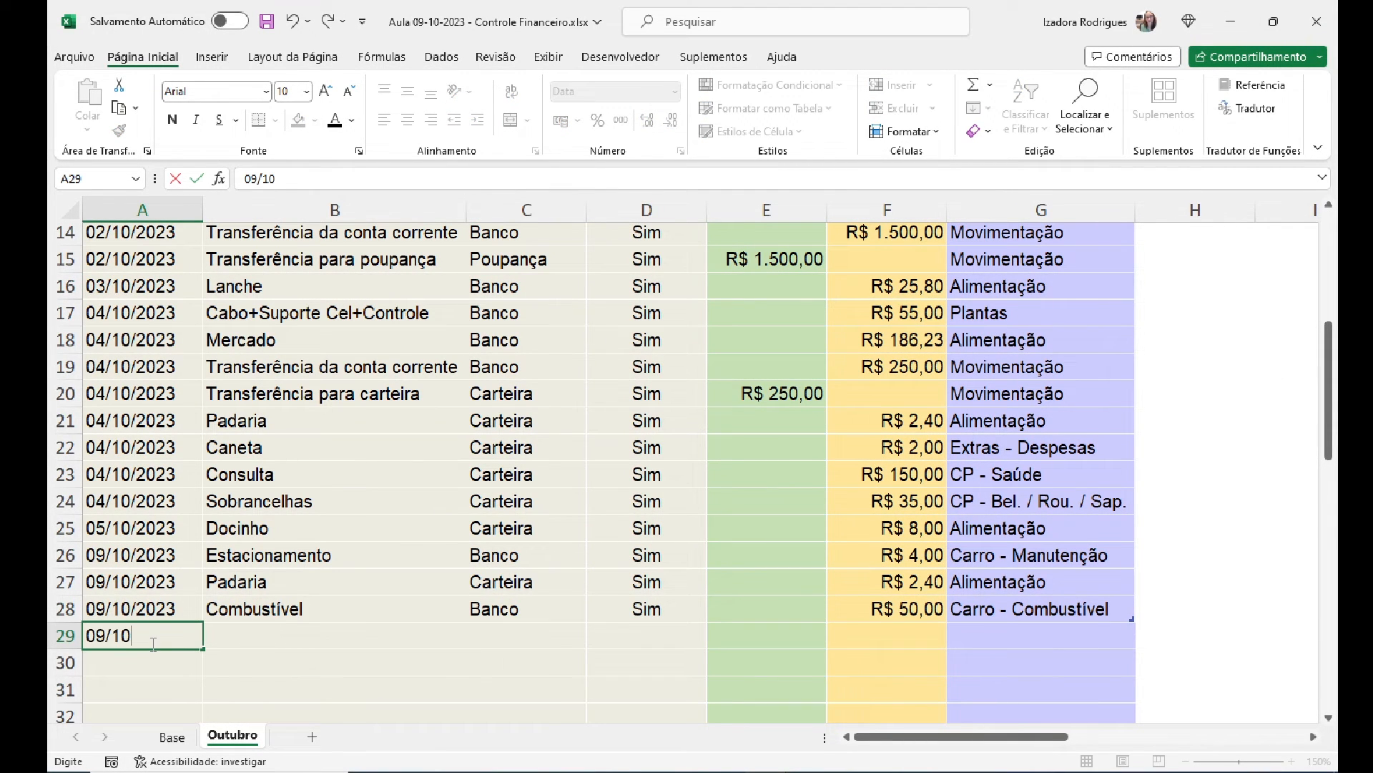
key(Return)
click(218, 637)
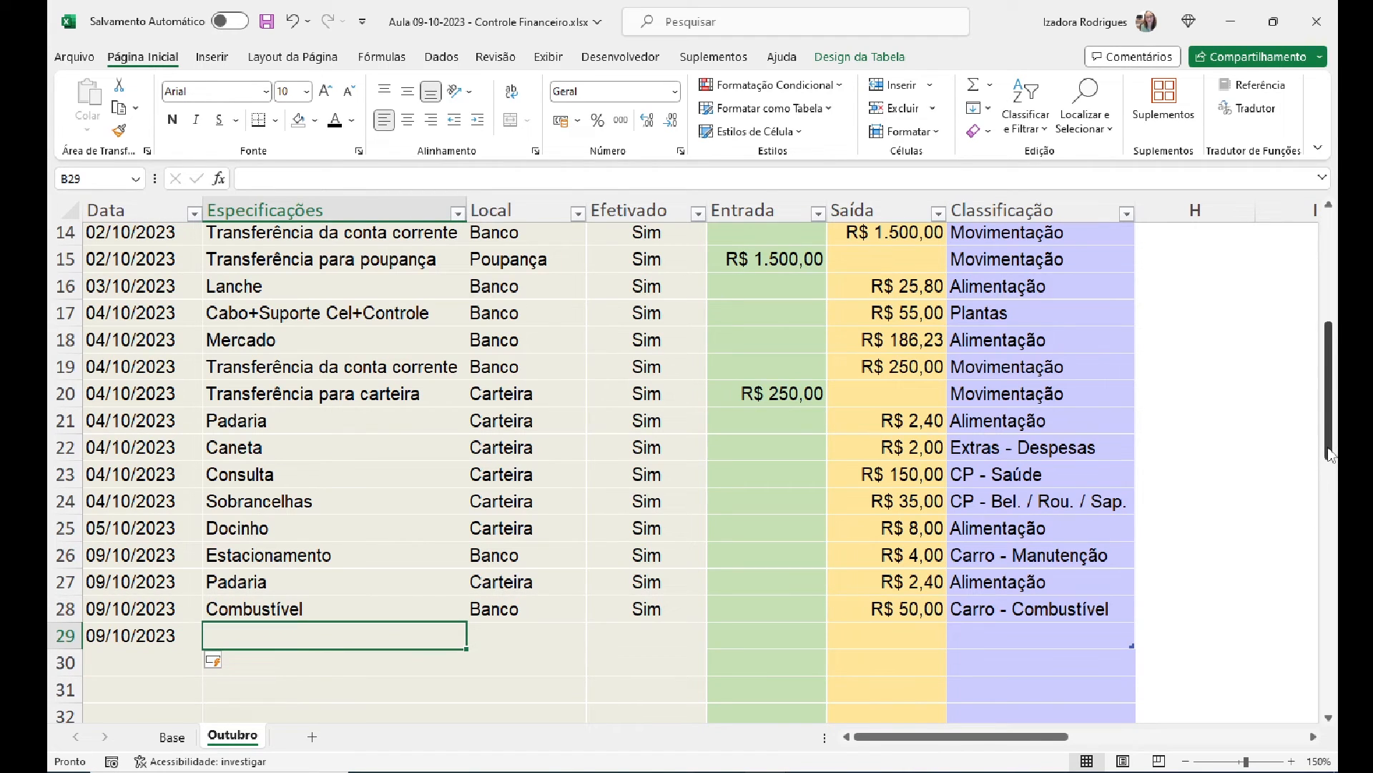
text(COmbustí)
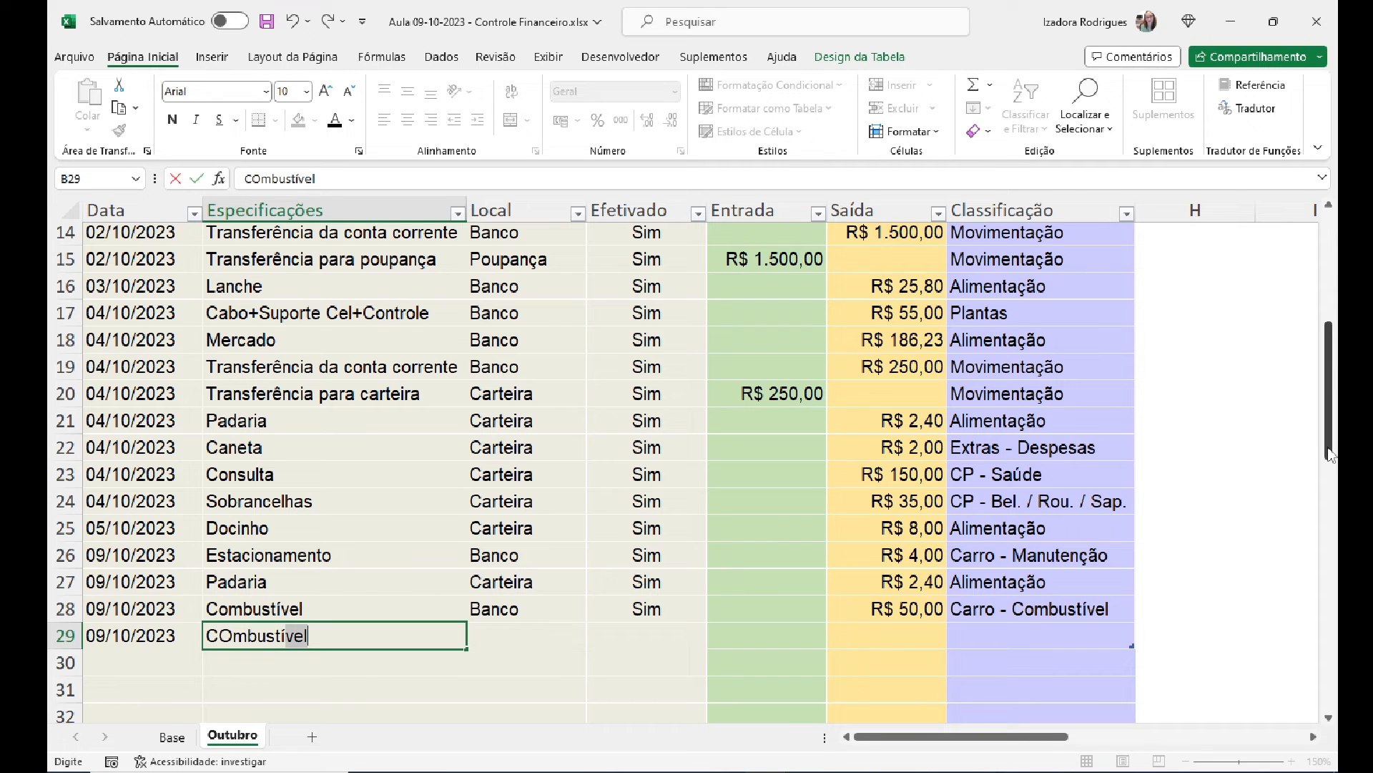
key(Tab)
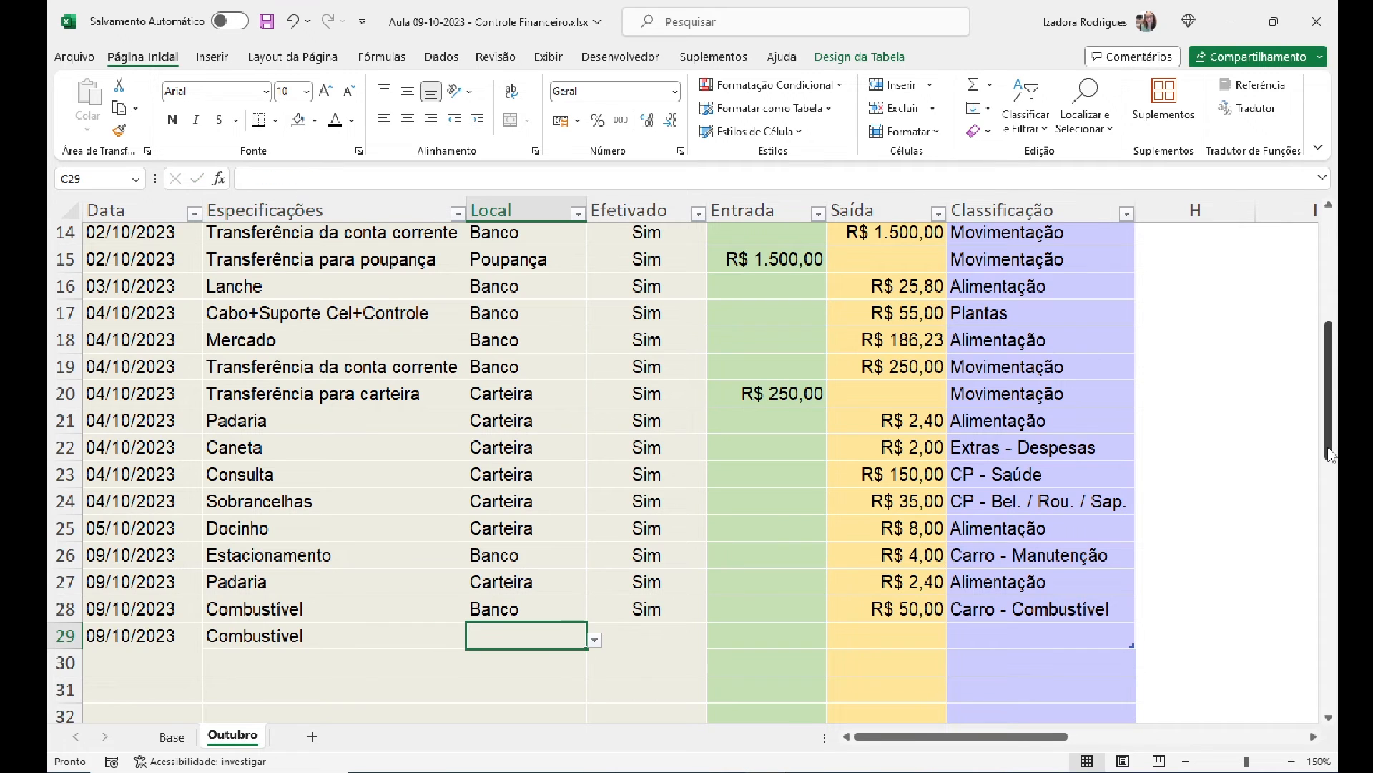
text(b)
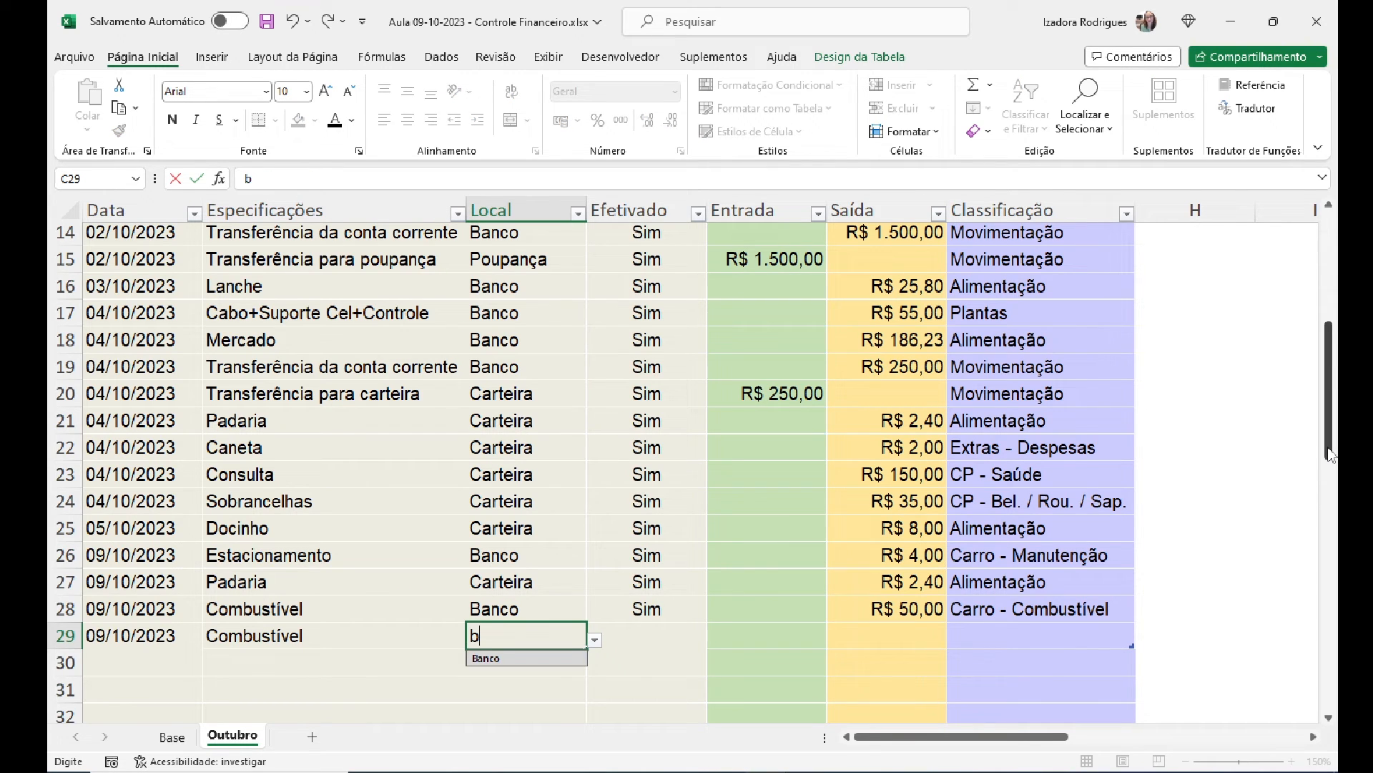
key(Tab)
text(S)
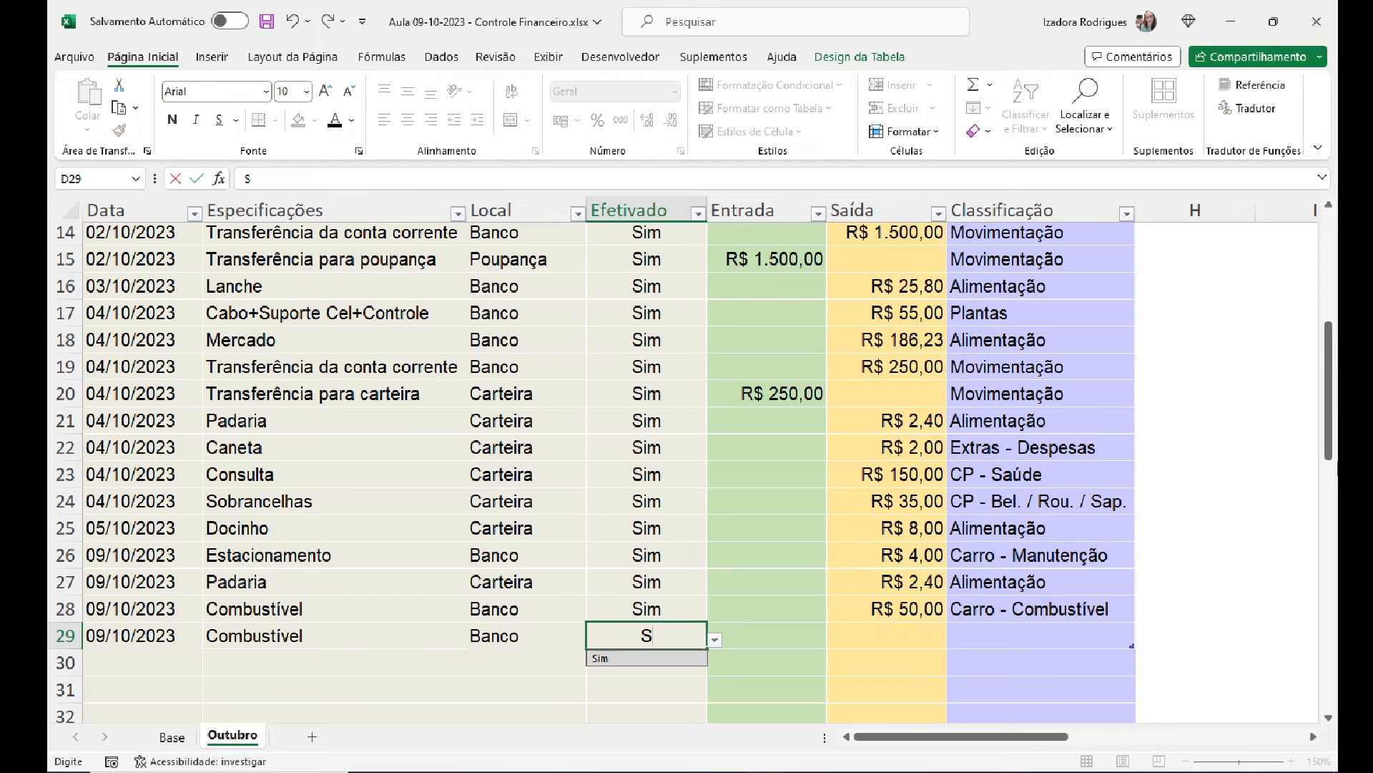
key(Tab)
key(Tab)
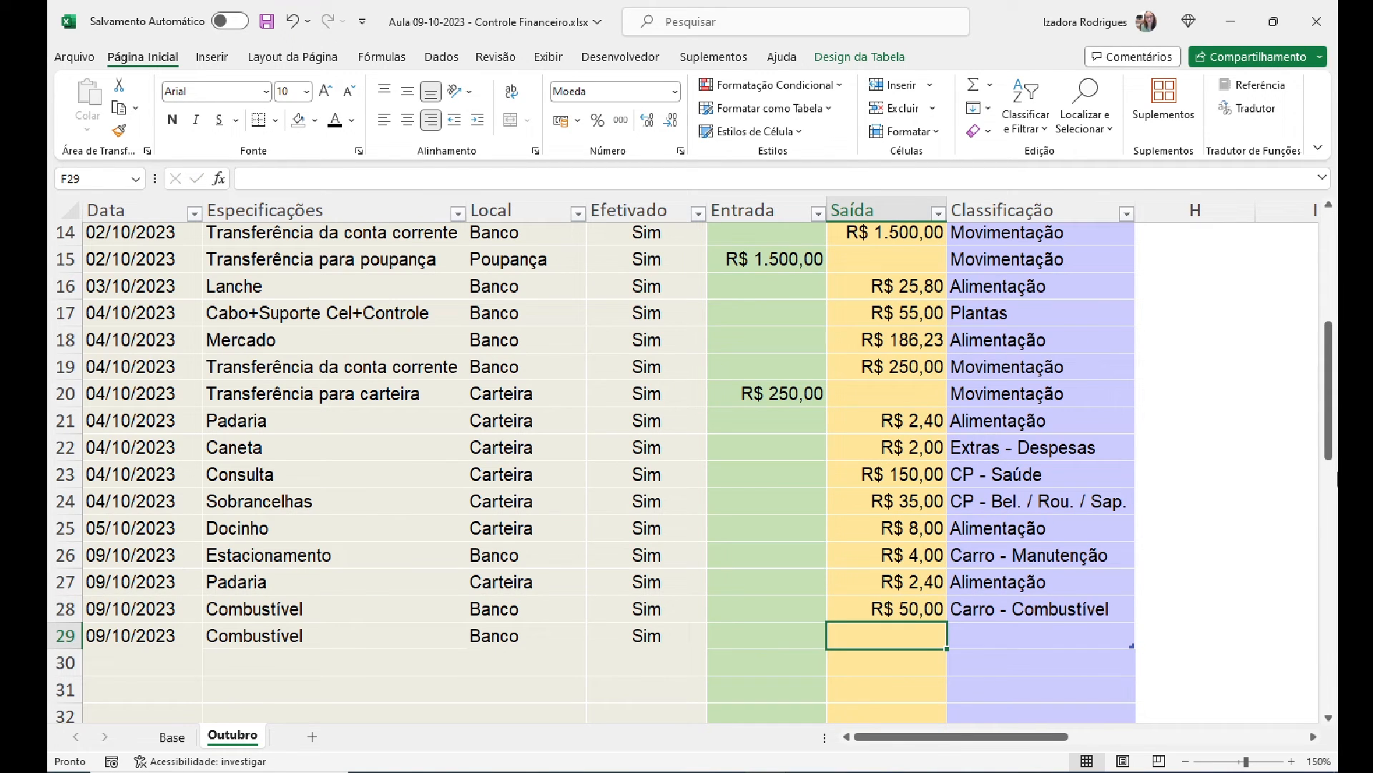
Step: Enter 100 as the Saída amount of the new Combustível entry in row 29
drag(1328, 390, 1328, 324)
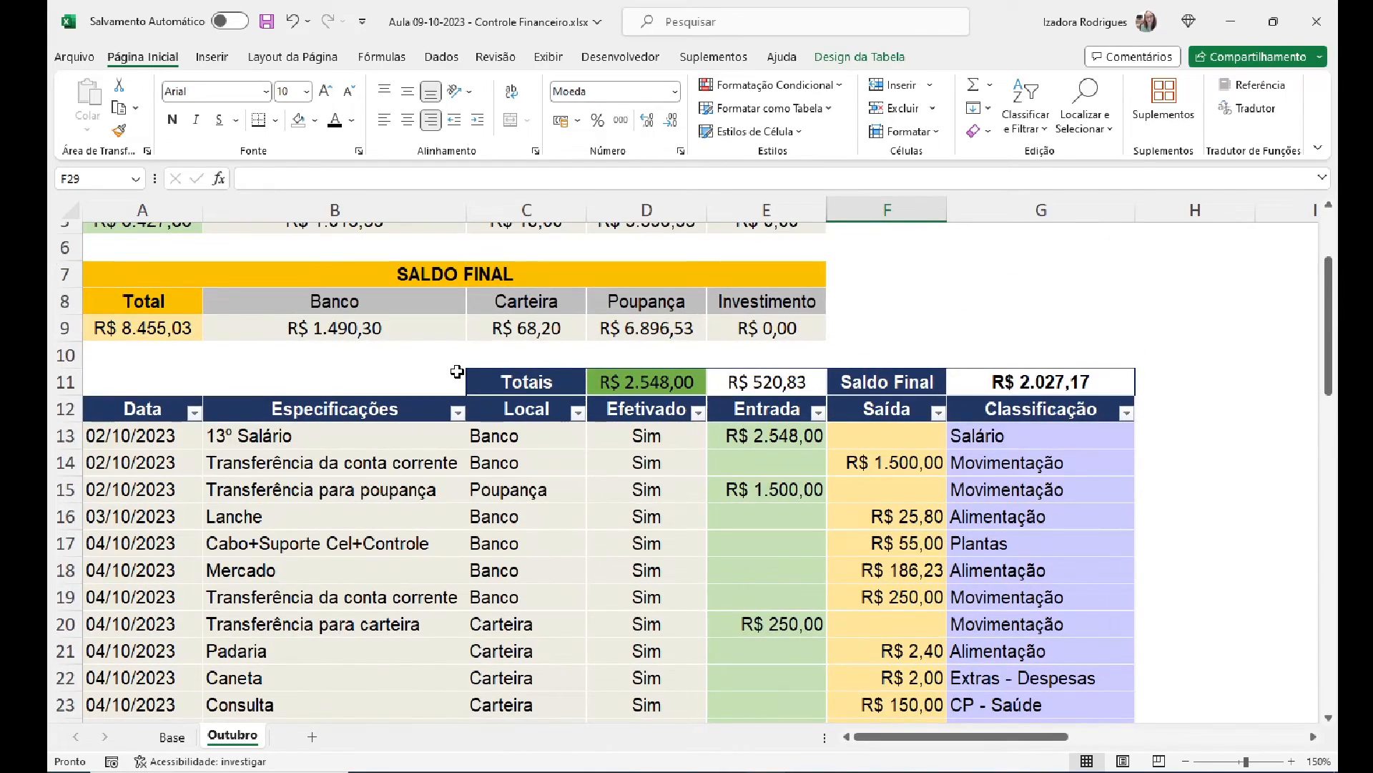
drag(1328, 319, 1335, 390)
text(100)
key(Return)
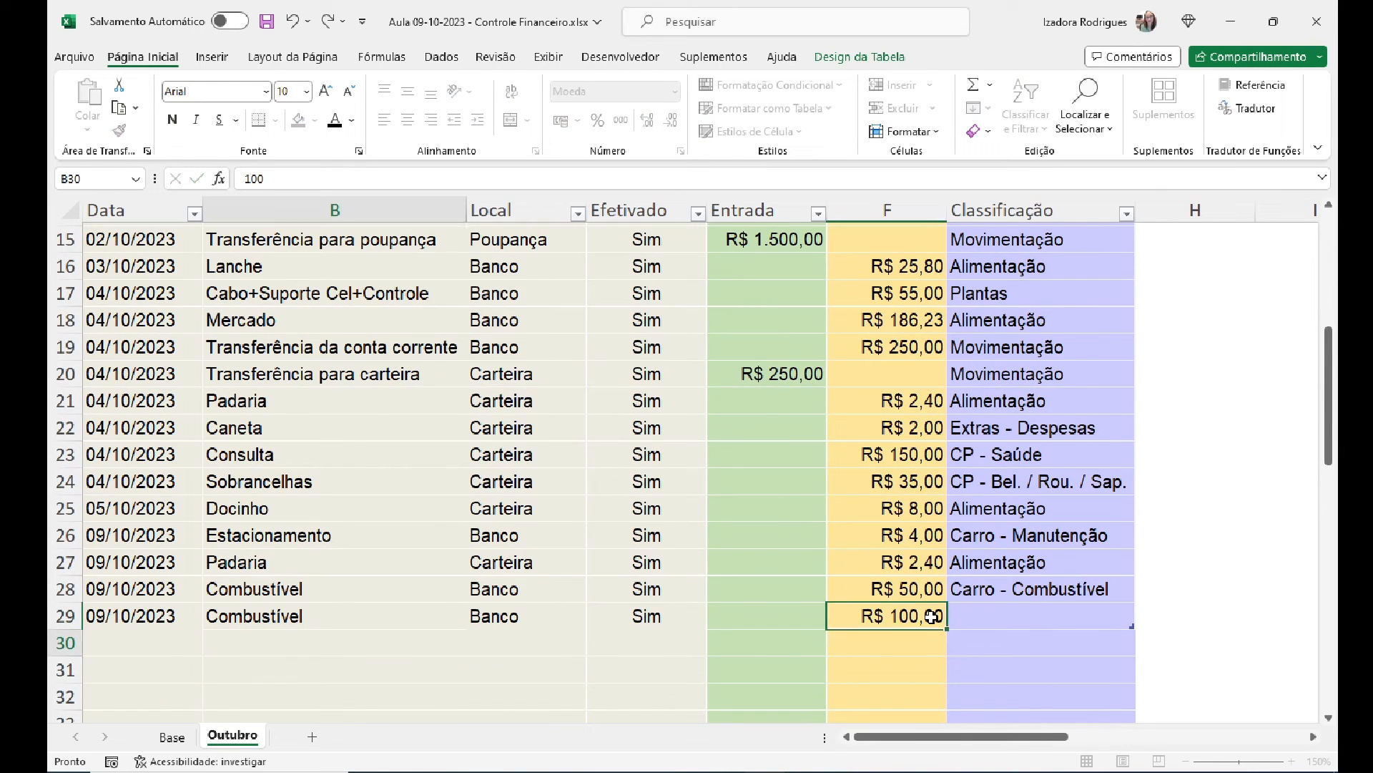
Step: Fill the Carro - Combustível classification from row 28 down to the new entry in row 29
click(986, 612)
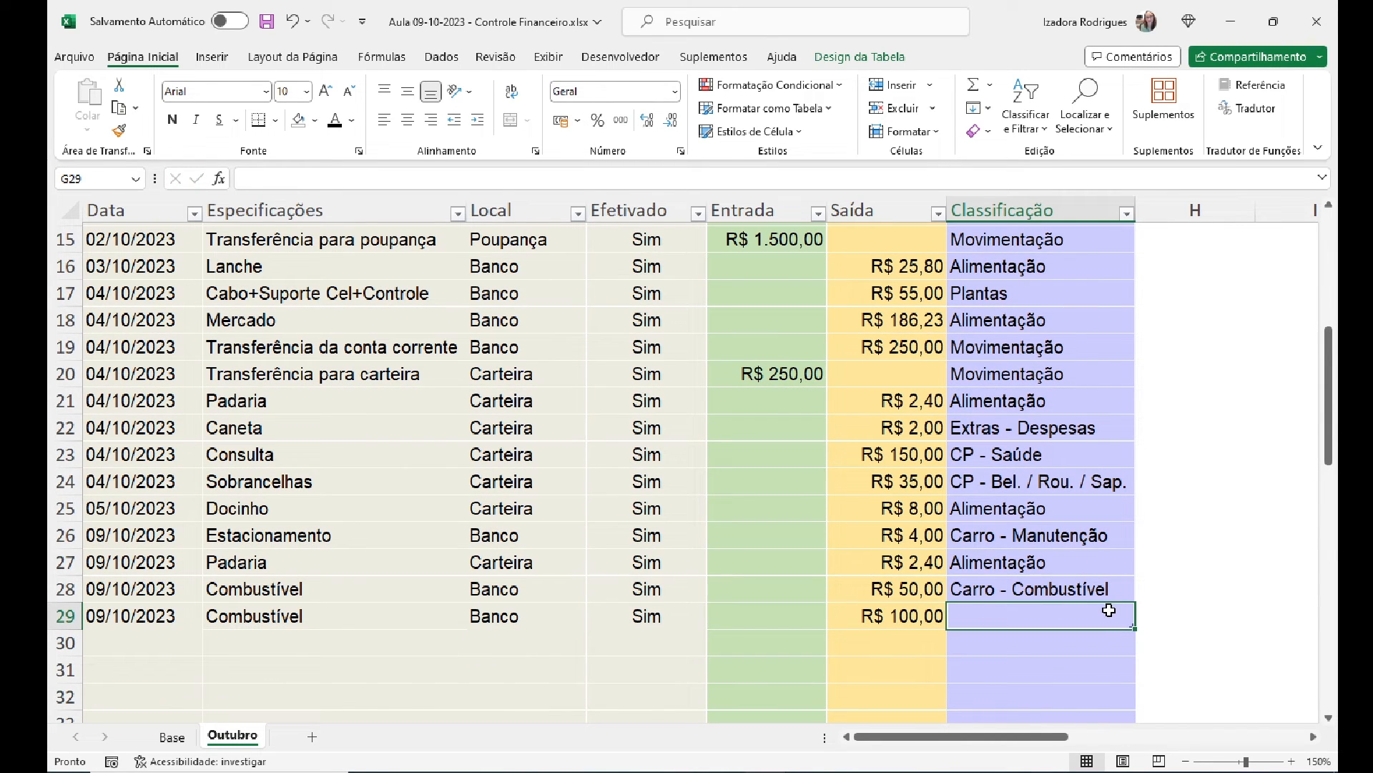
click(1111, 591)
drag(1133, 599, 1100, 619)
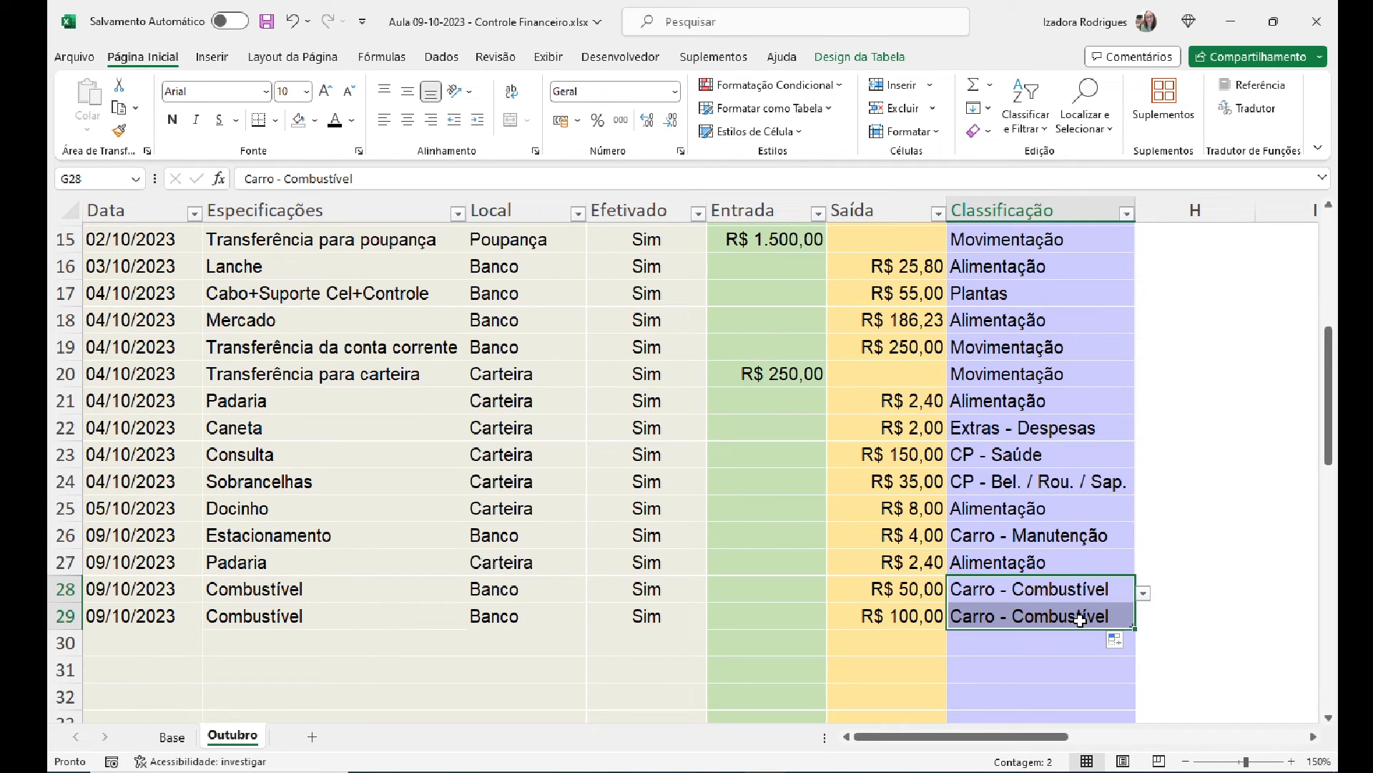
click(1080, 621)
click(1080, 654)
click(1109, 594)
click(1109, 616)
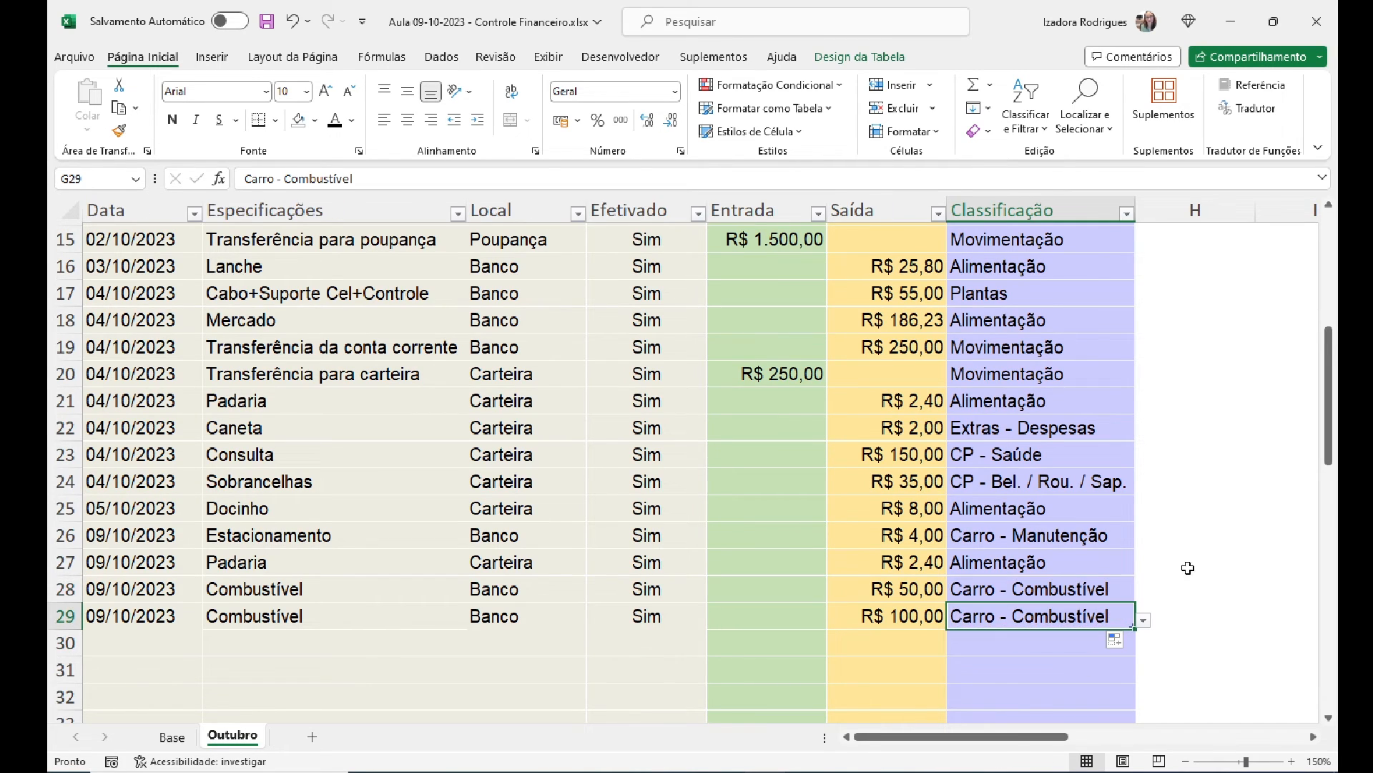
Step: Check the Banco balance and its formula in the SALDO FINAL block, cell B9
drag(1331, 467, 1330, 400)
click(381, 314)
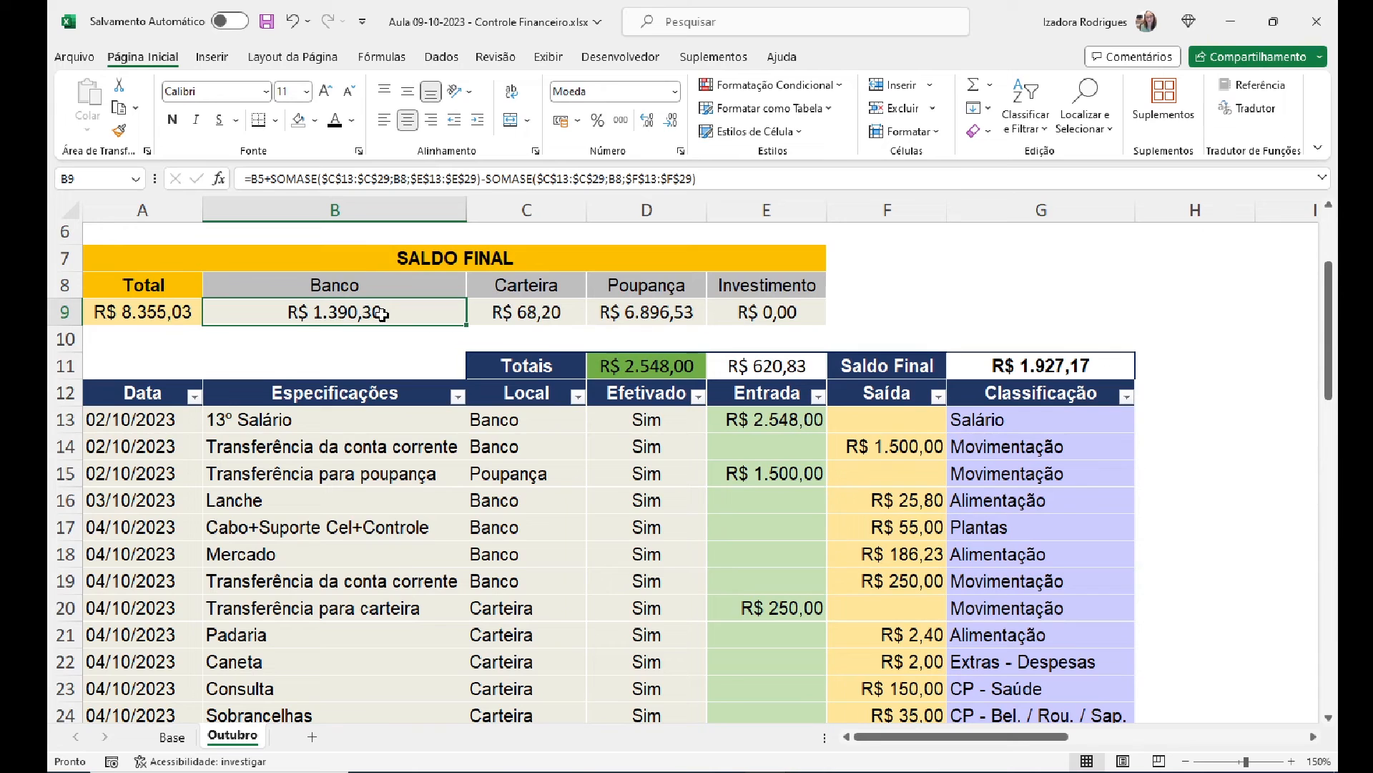
Step: Start a new table entry in row 30 dated 09/10 with Supermercado as its Especificações
drag(1328, 315, 1329, 347)
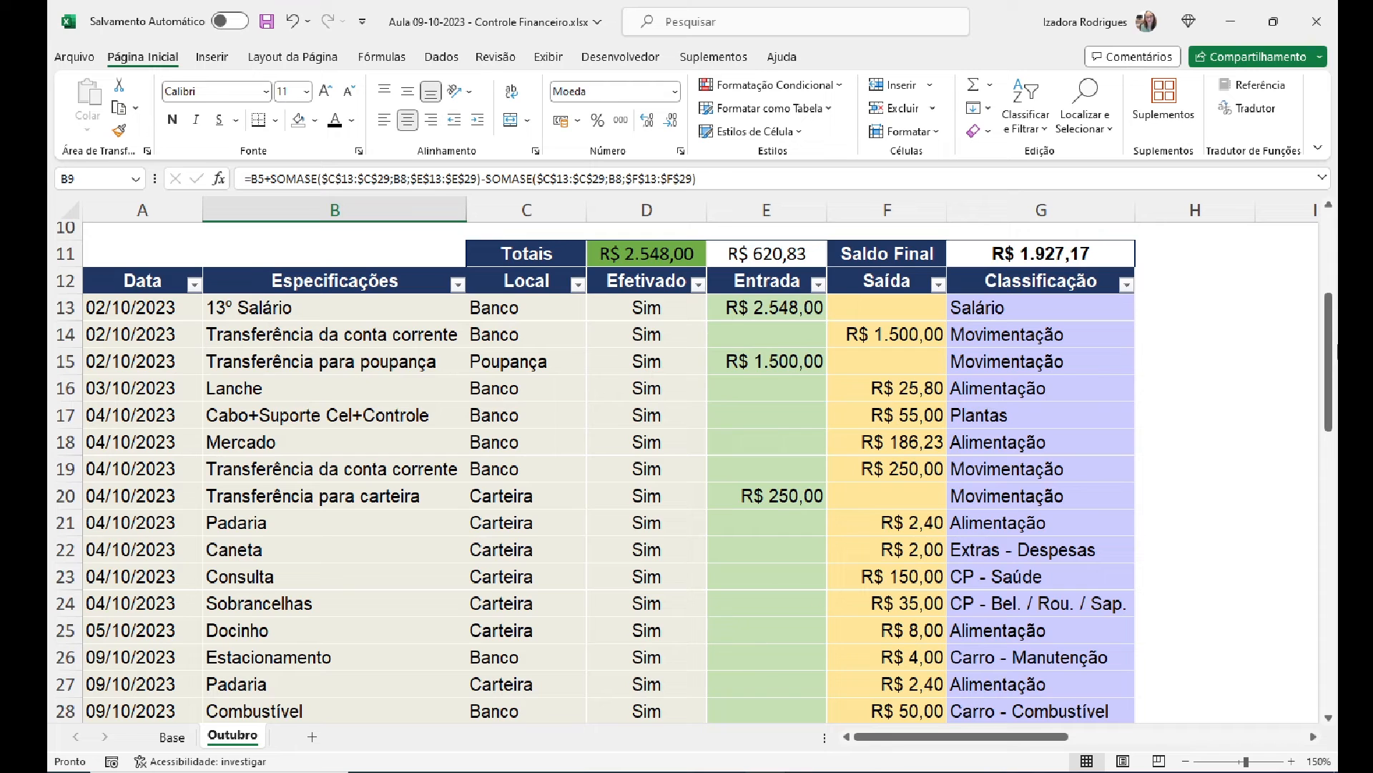
drag(1330, 322, 1289, 278)
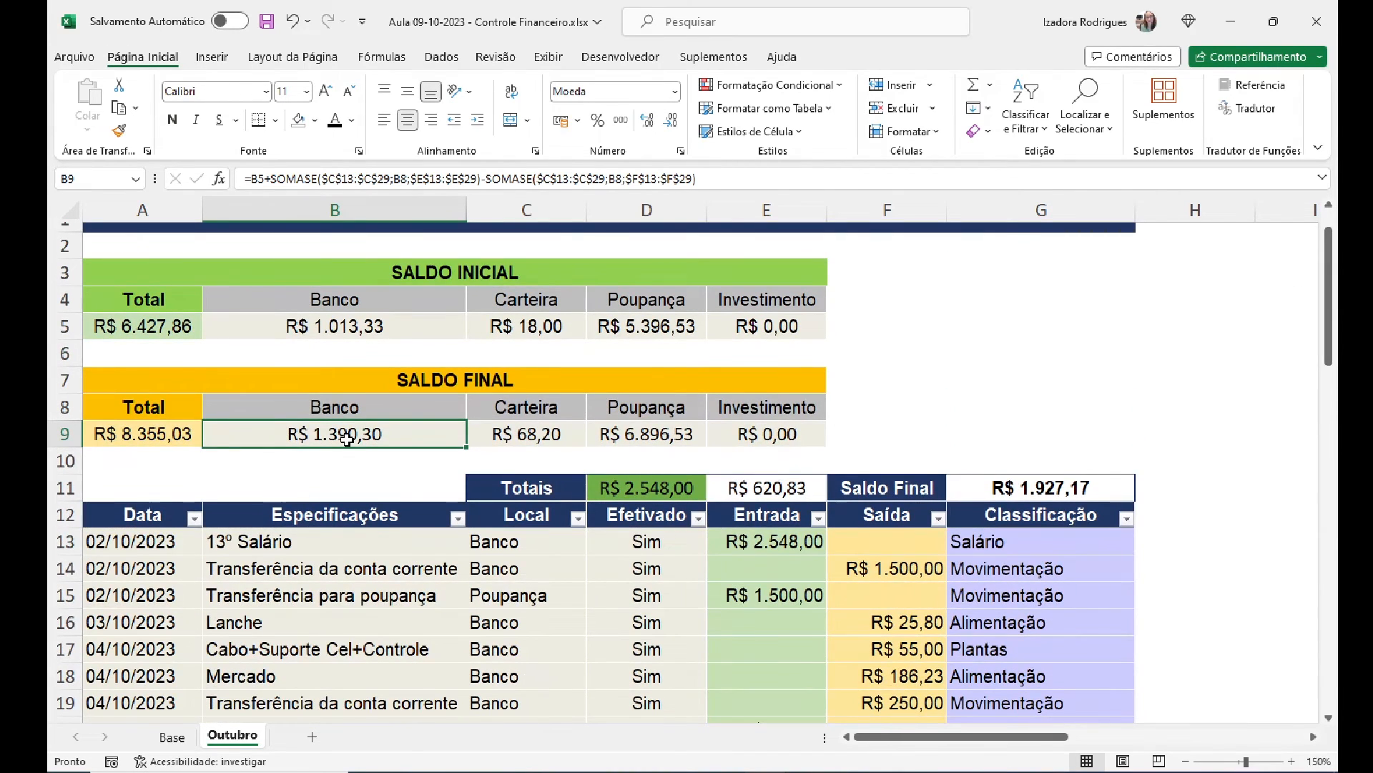
drag(1330, 322, 1329, 461)
click(90, 501)
text(09/0)
key(BackSpace)
text(10)
key(Tab)
text(Sup)
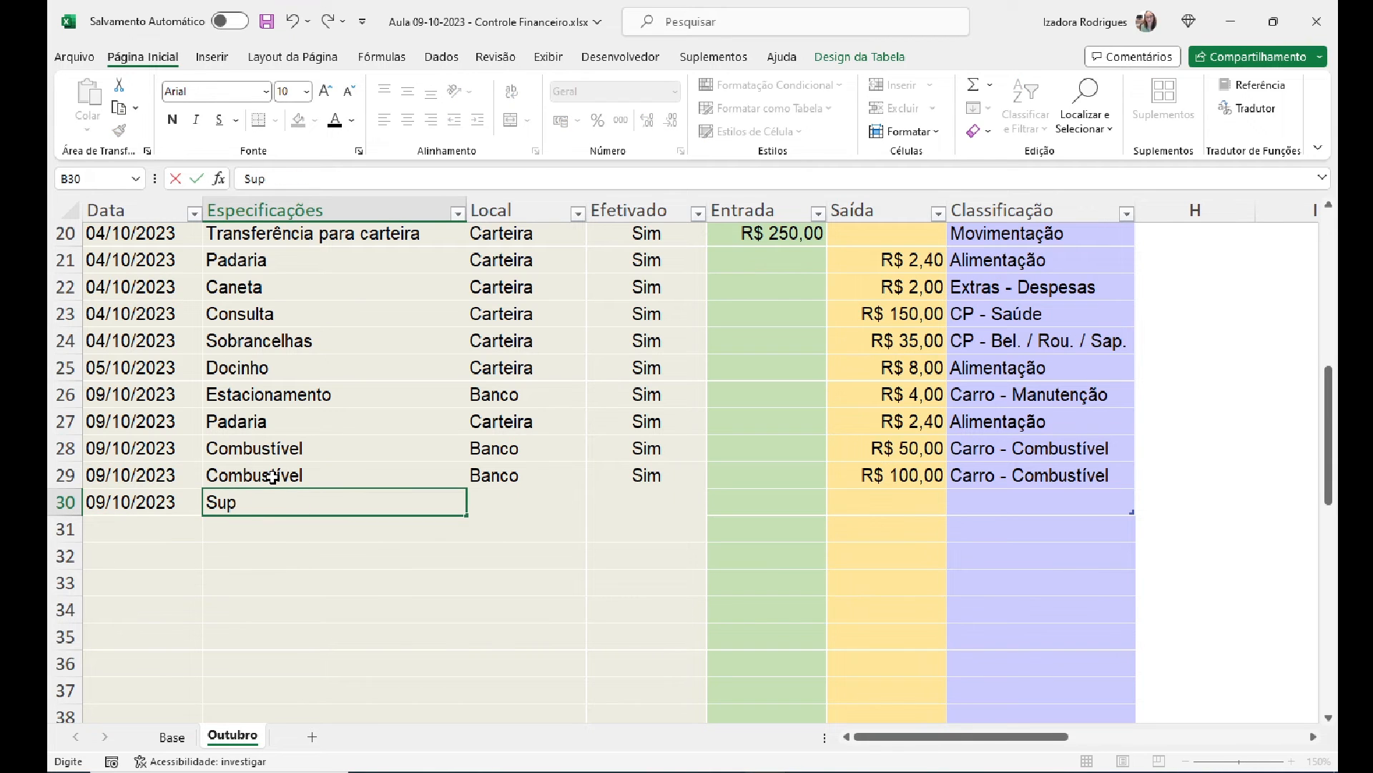
text(ermercado)
key(Tab)
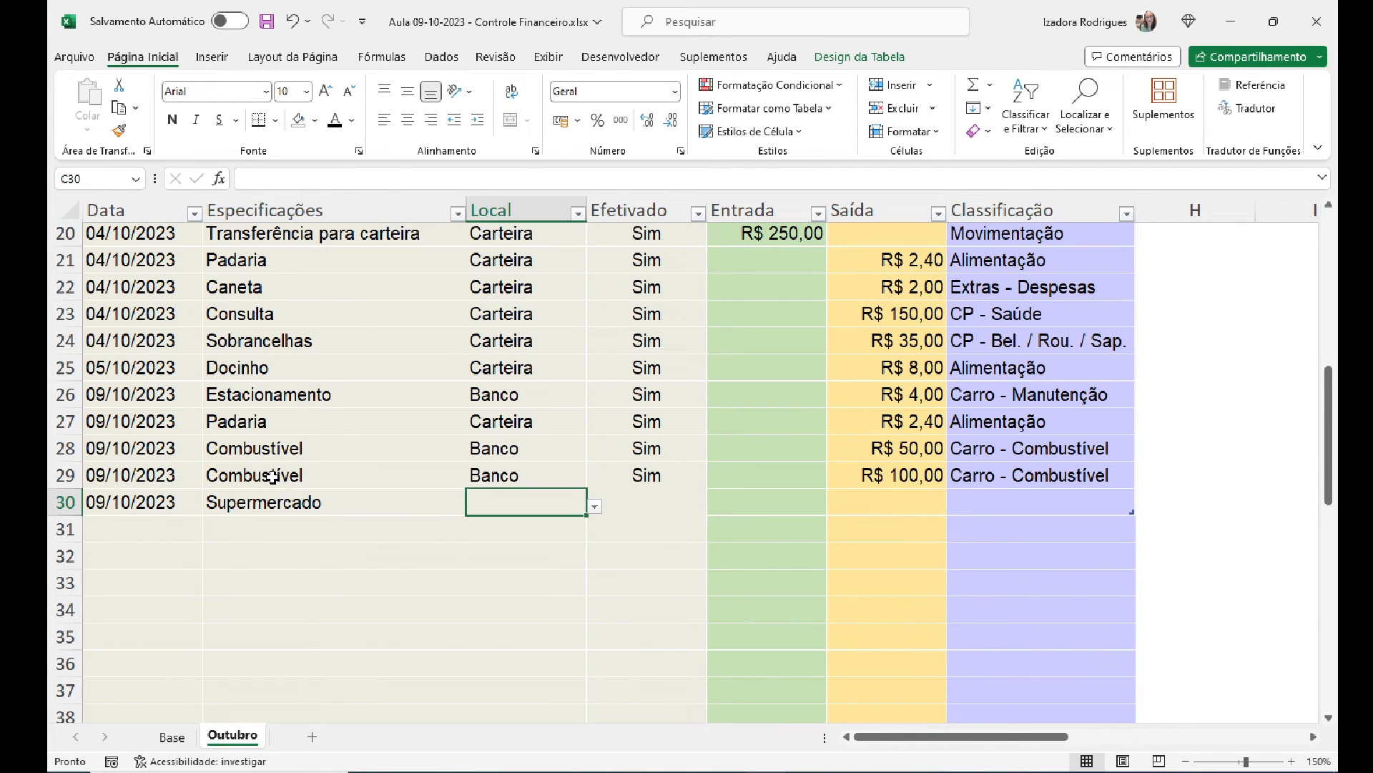
Step: Complete the Supermercado entry in row 30 with Banco as Local, Sim as Efetivado and 300 as the Saída amount
text(b)
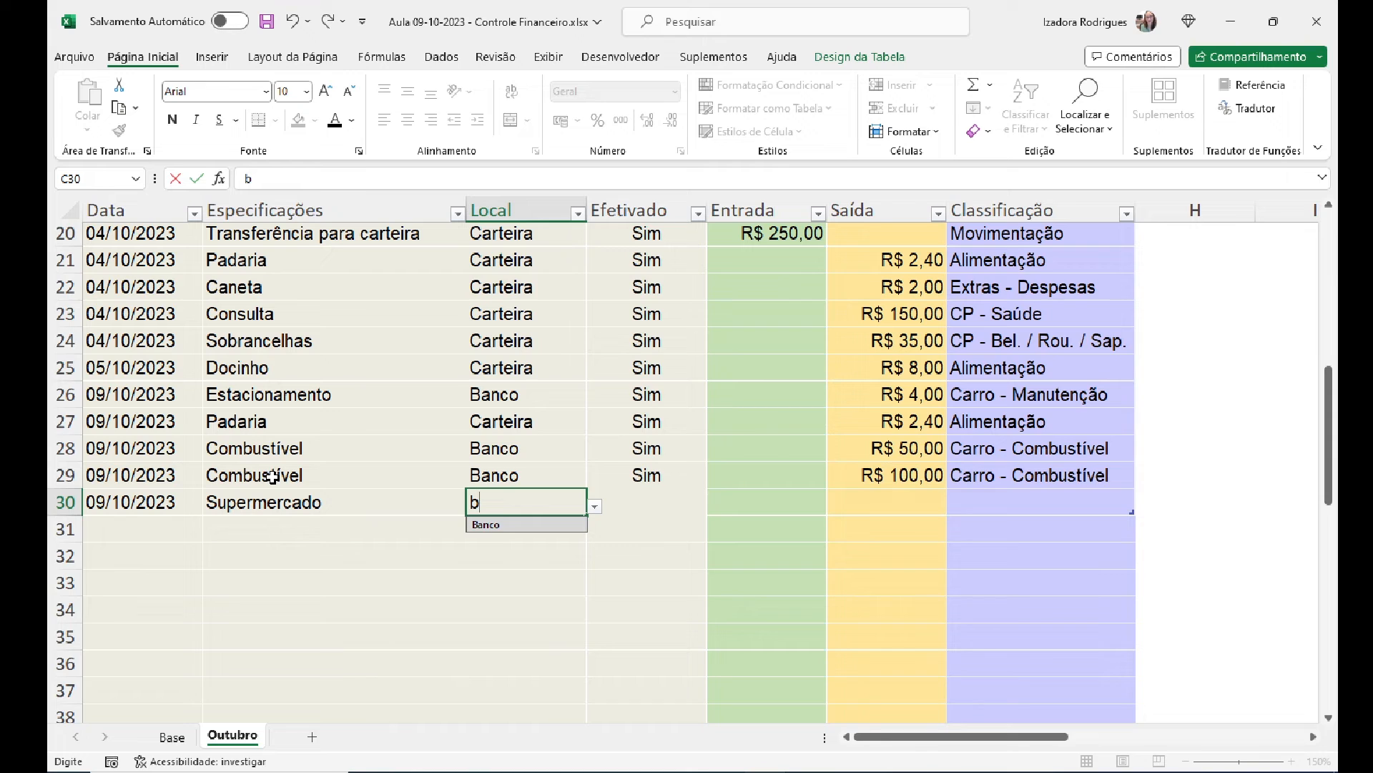
key(Tab)
text(s)
key(Tab)
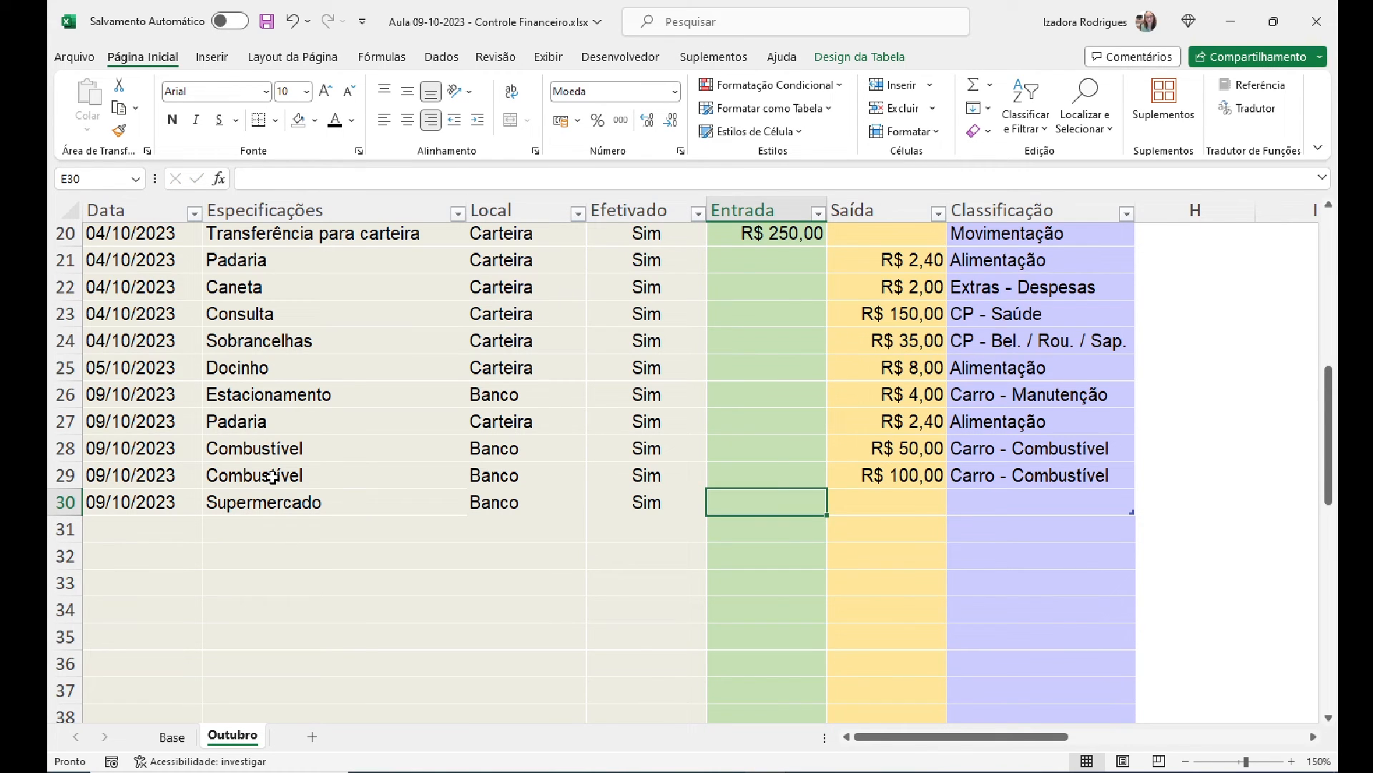
key(Tab)
text(300)
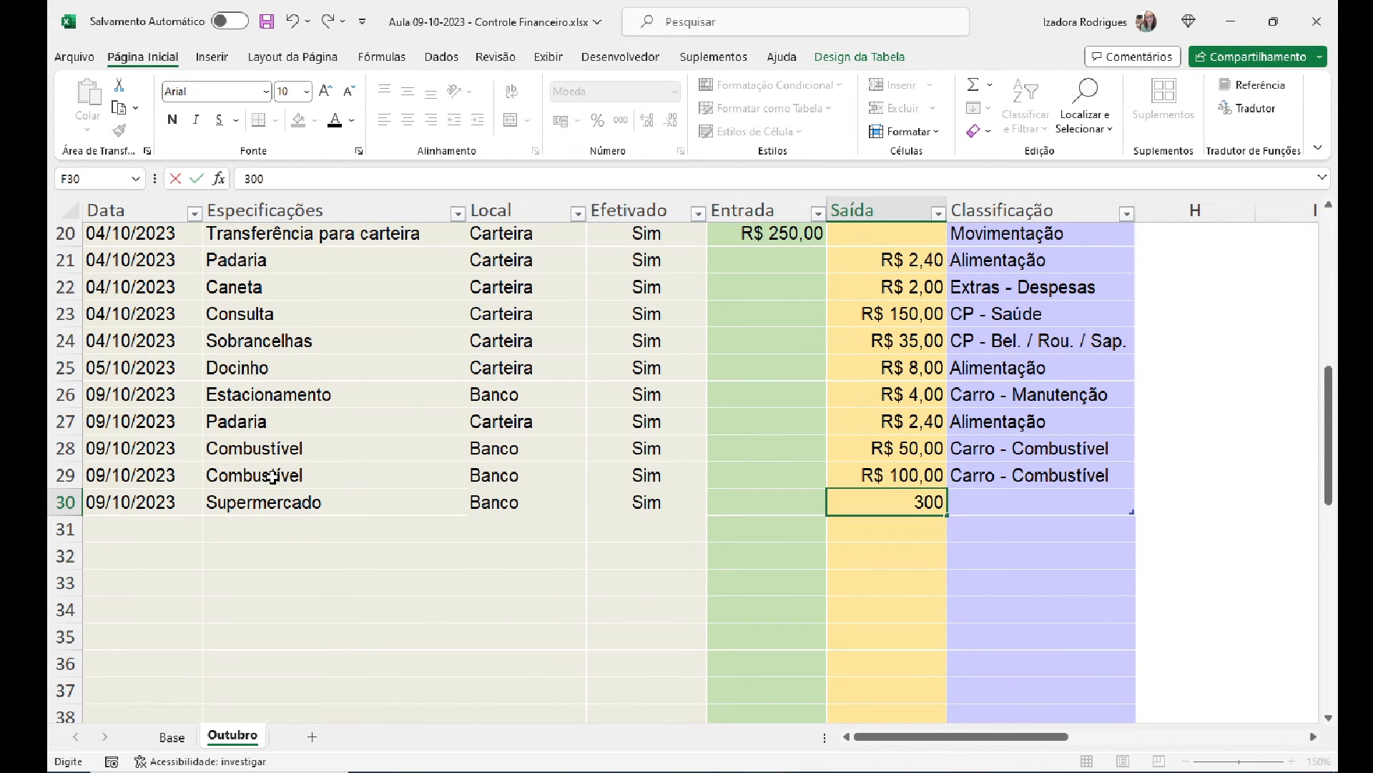
key(Tab)
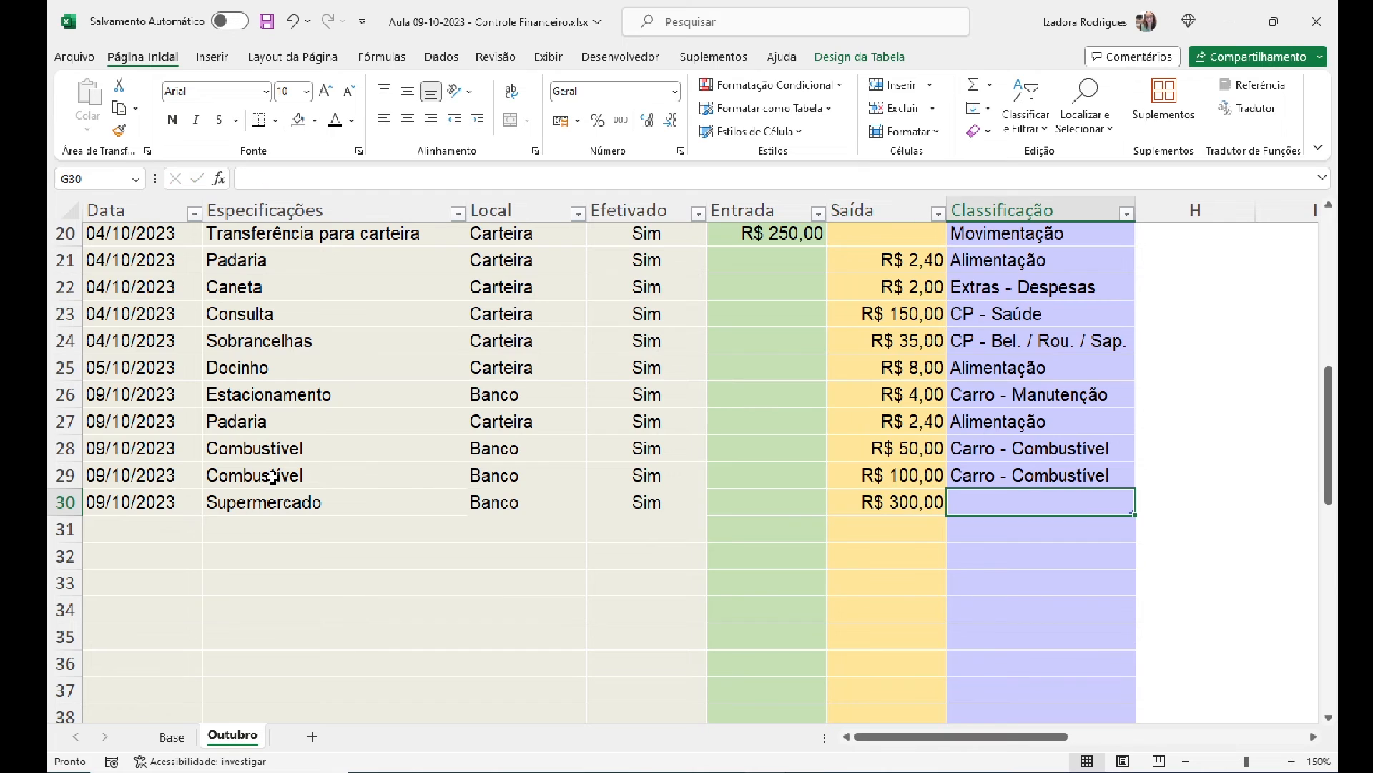
Step: Fill the classification from row 29 down to the Supermercado entry in row 30 and change it to Alimentação
click(1124, 478)
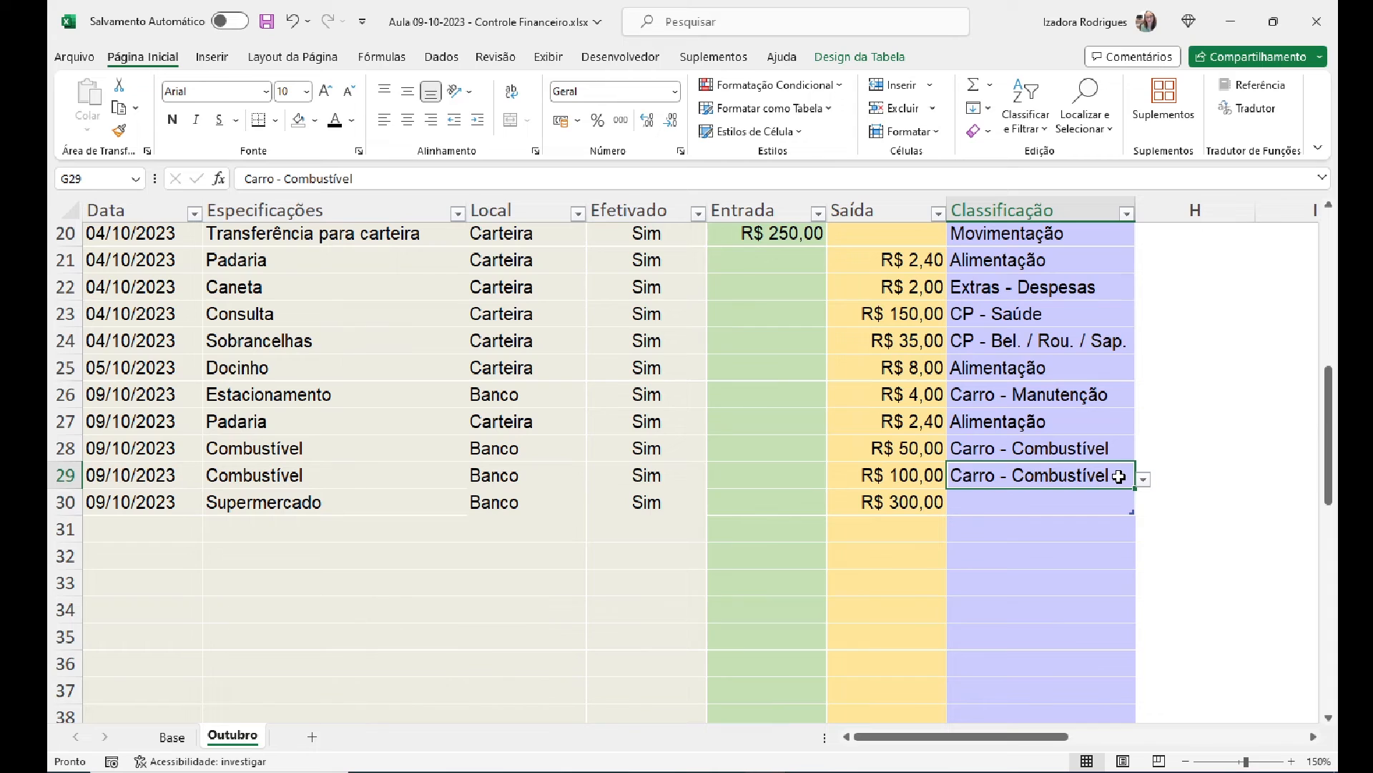
drag(1136, 488, 1138, 515)
click(1073, 503)
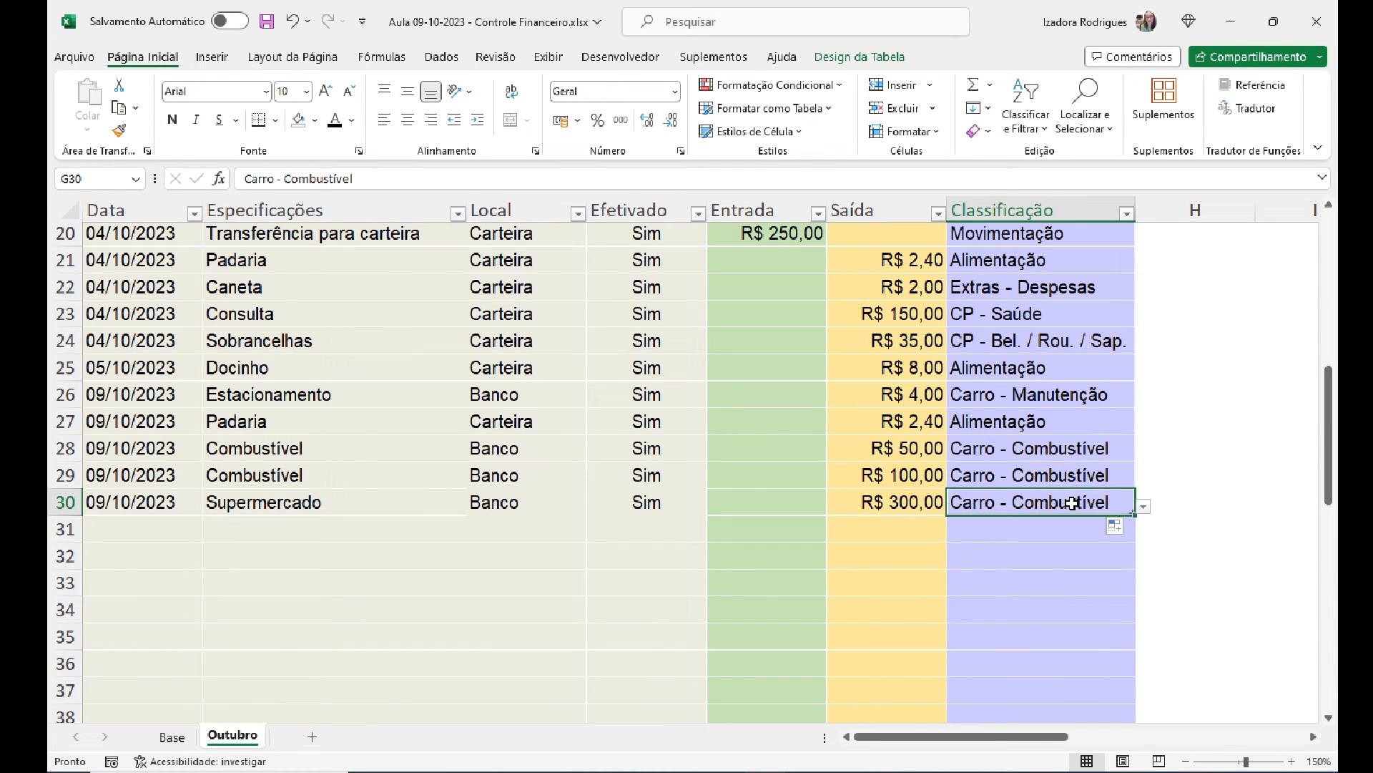
click(1145, 506)
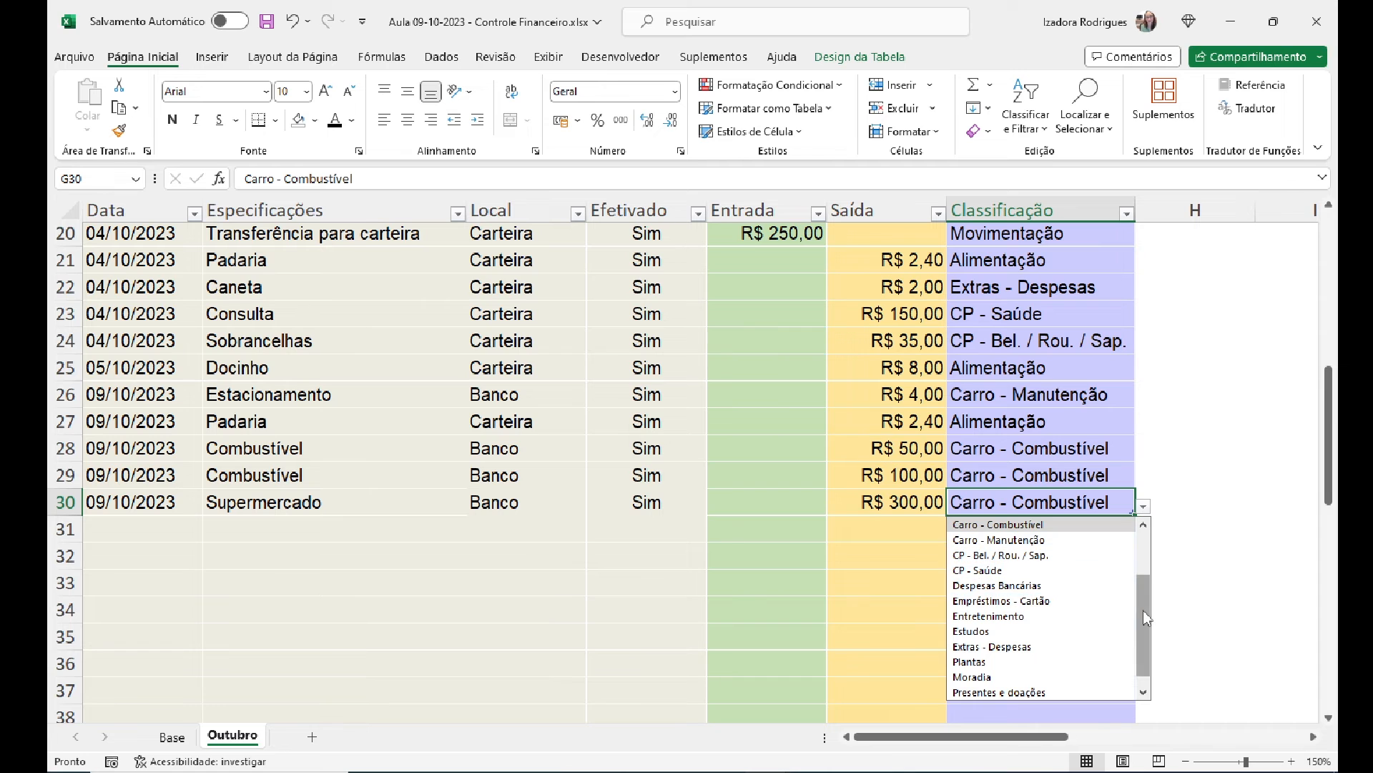
scroll(1143, 611, up, 2)
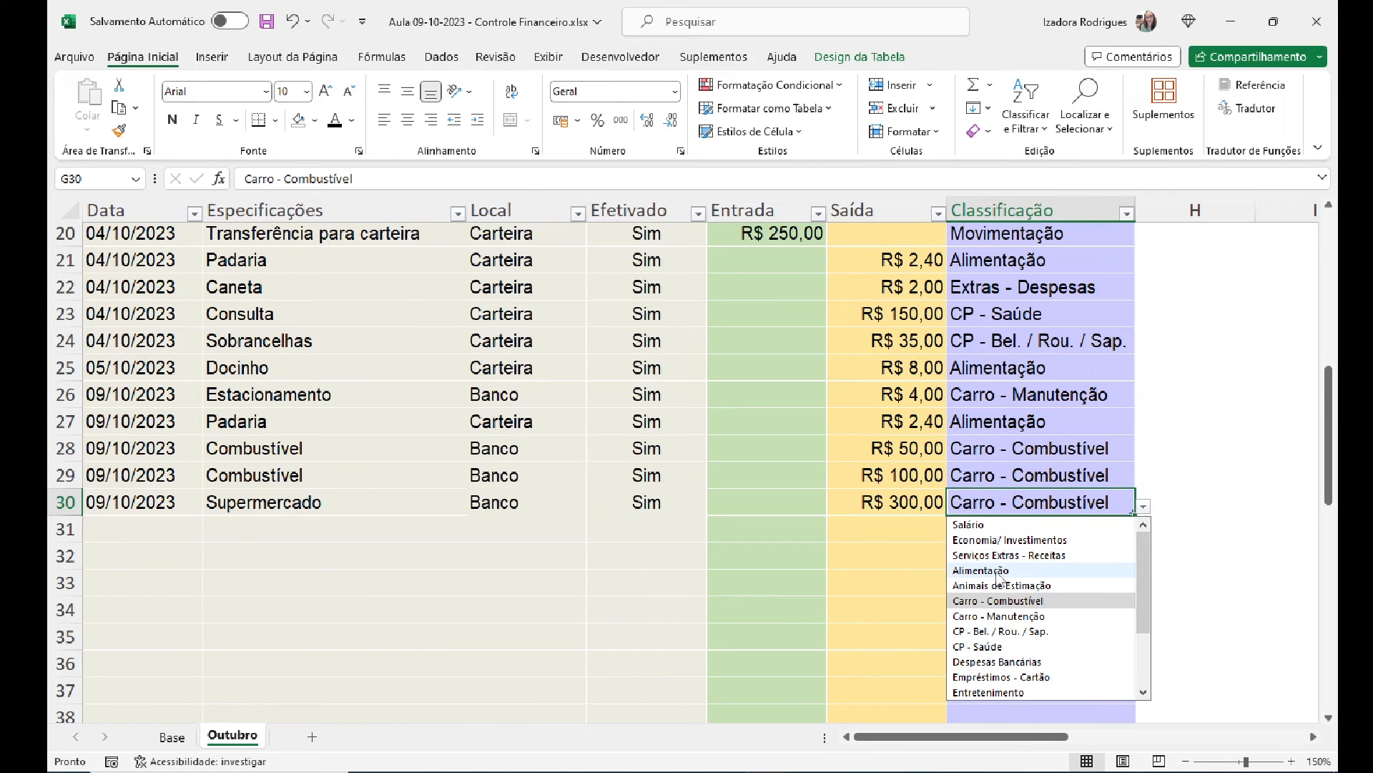
click(1000, 573)
Step: Check how the Supermercado expense affects the Banco balance in cell B9 of the SALDO FINAL block
drag(1326, 469, 1327, 455)
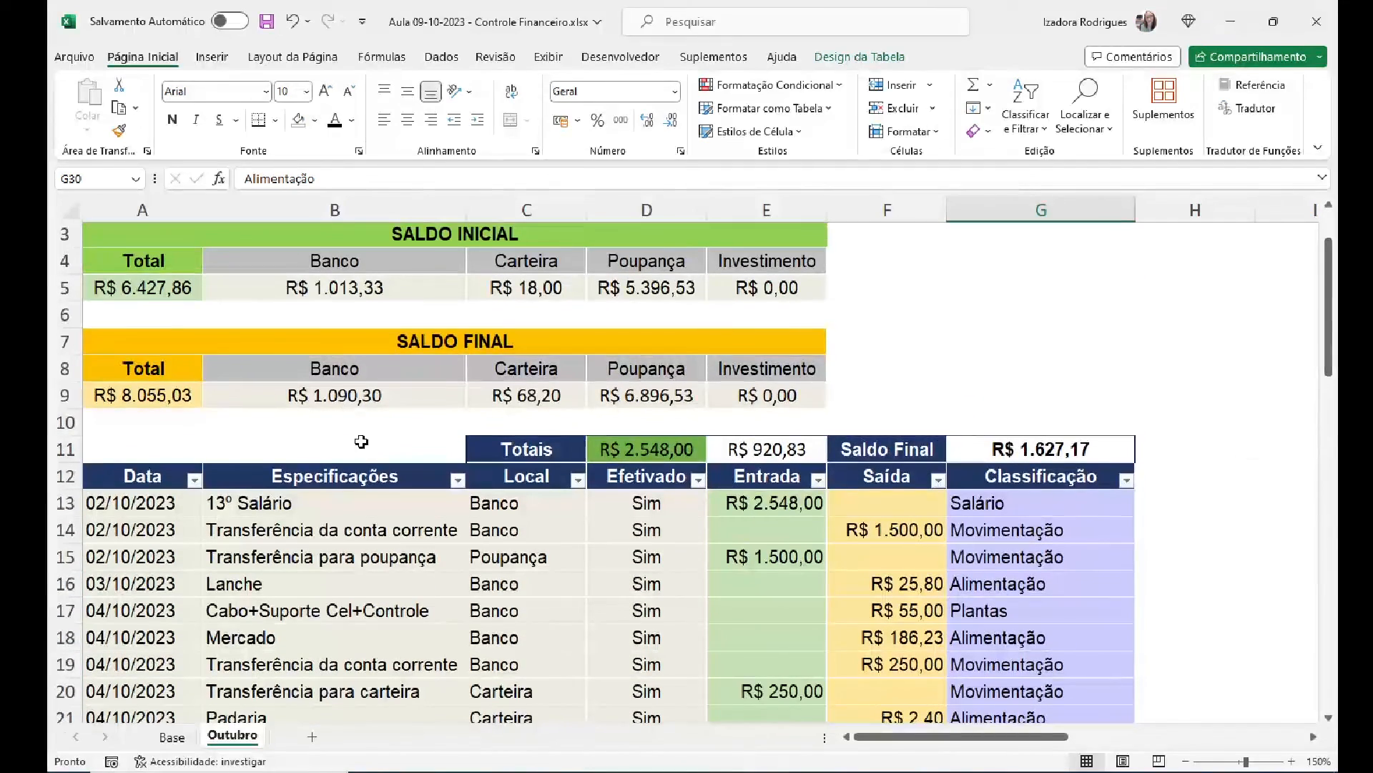
click(356, 394)
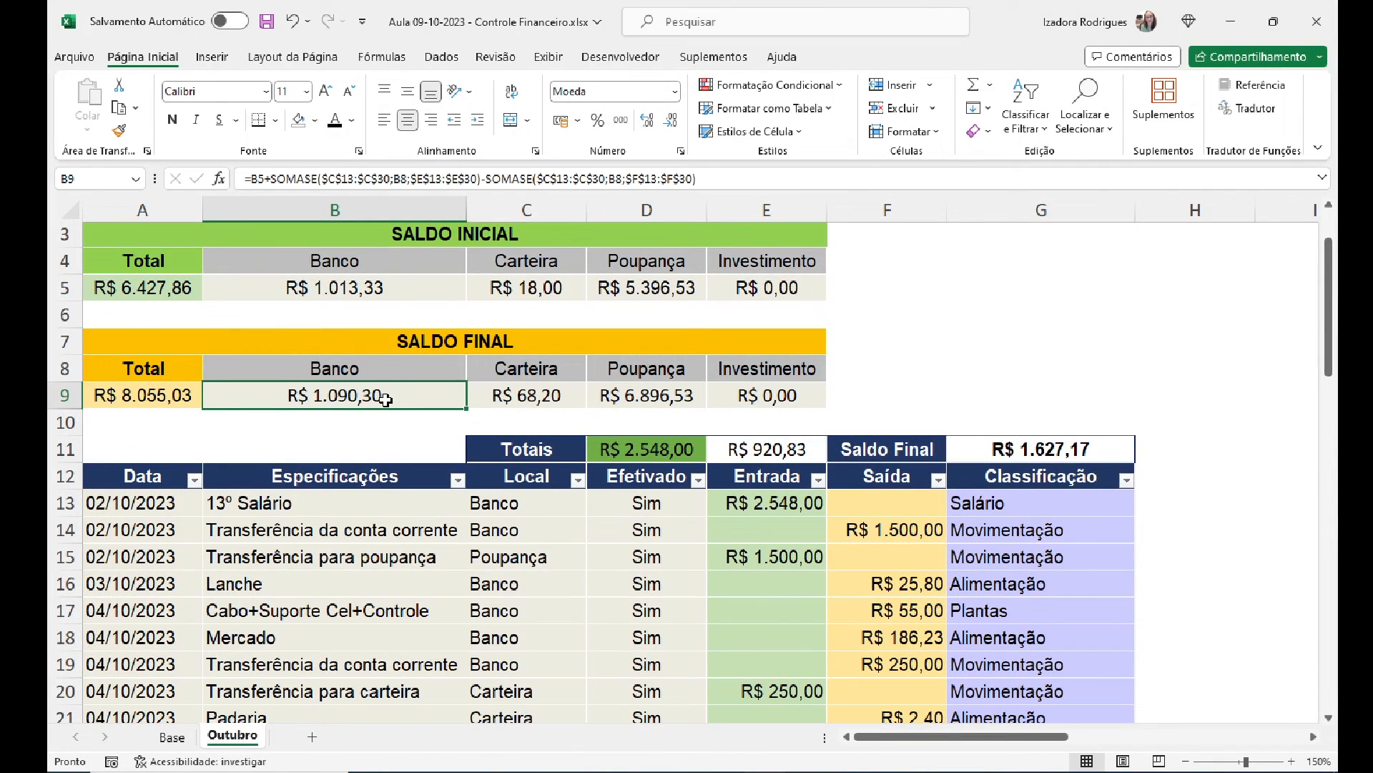
Step: Open the data validation settings for the Classificação column cells G13:G30
drag(1328, 362, 1335, 430)
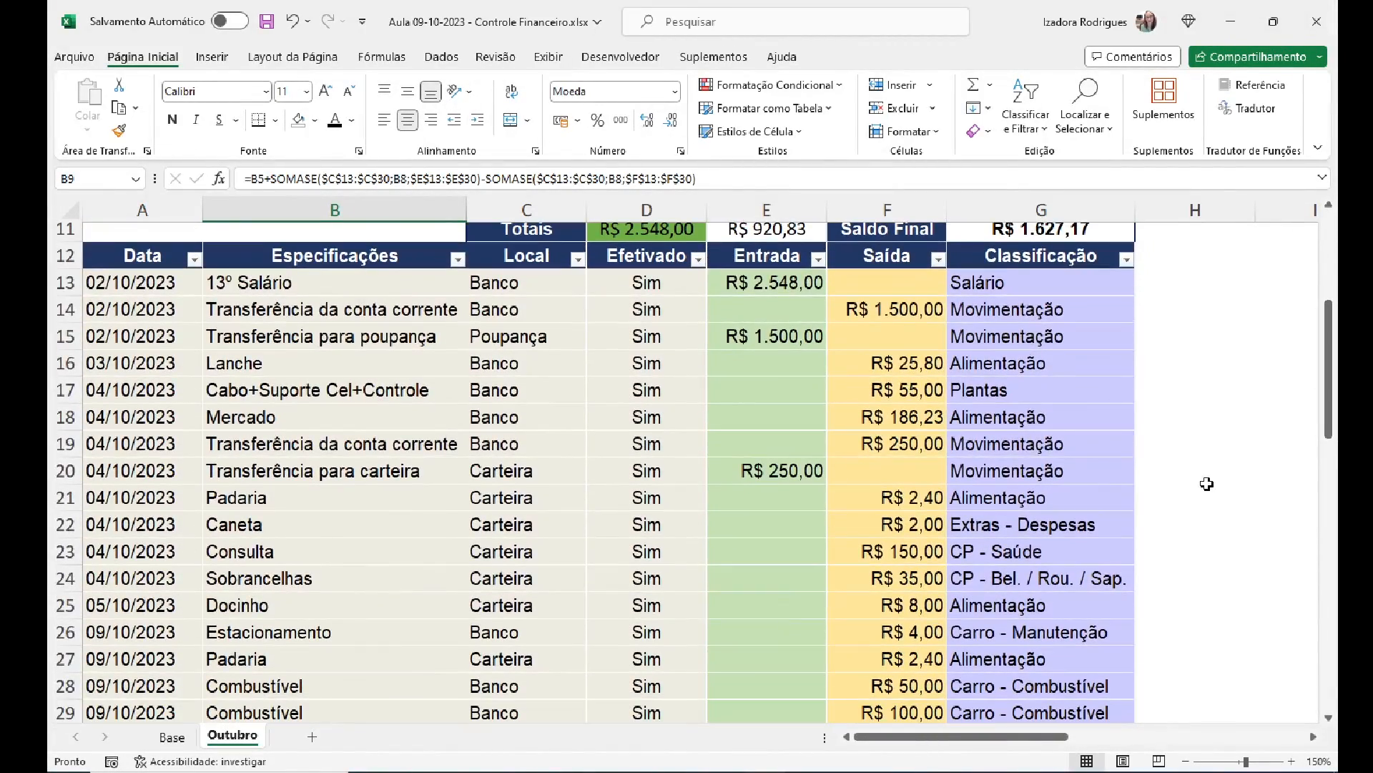
click(1022, 281)
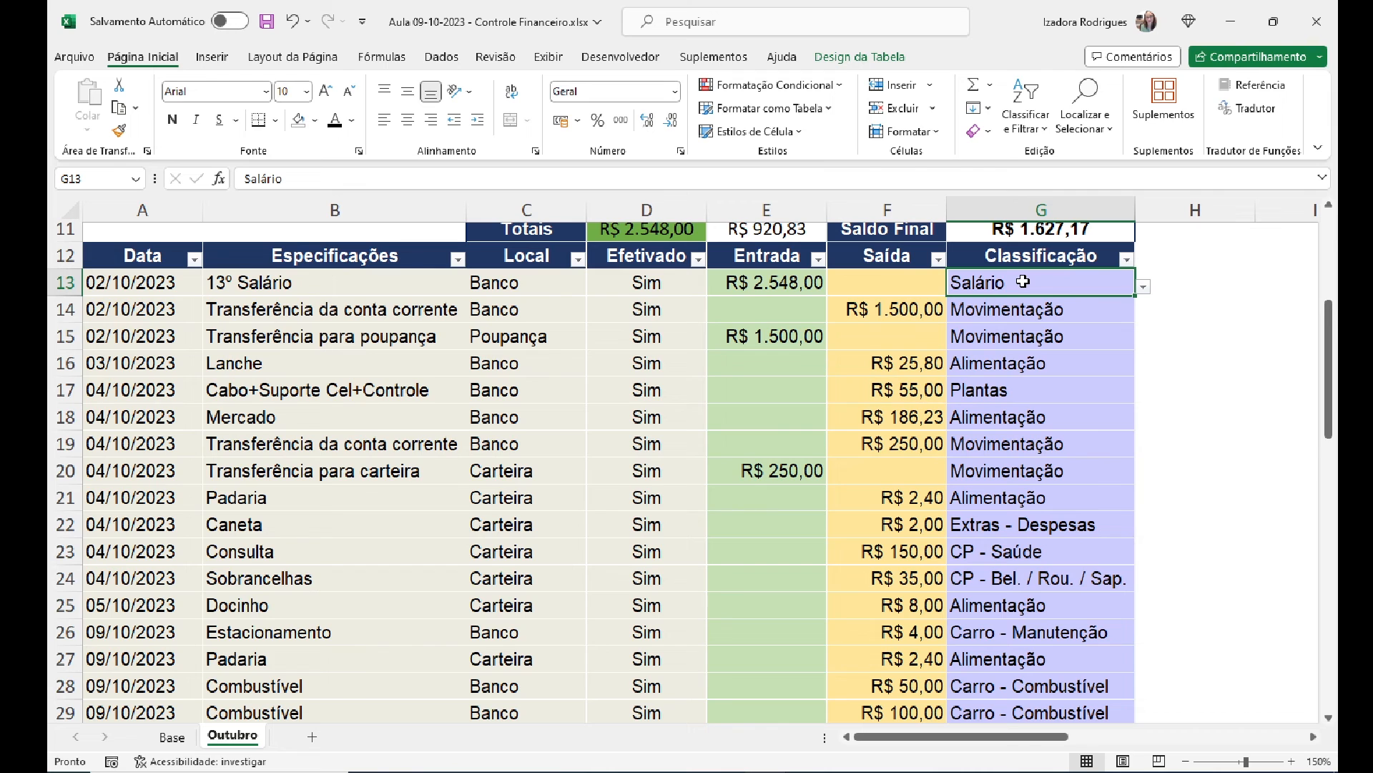
key(ctrl+shift+Down)
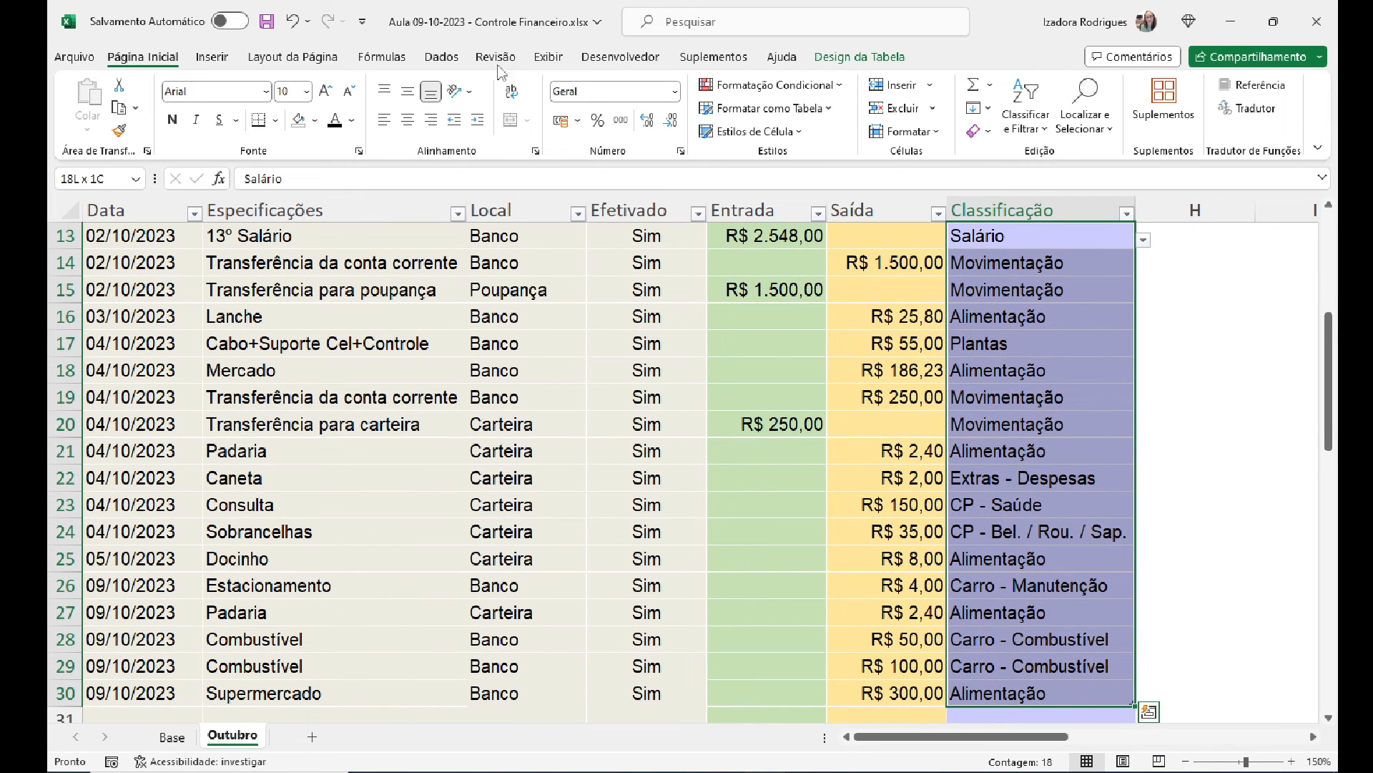
click(441, 56)
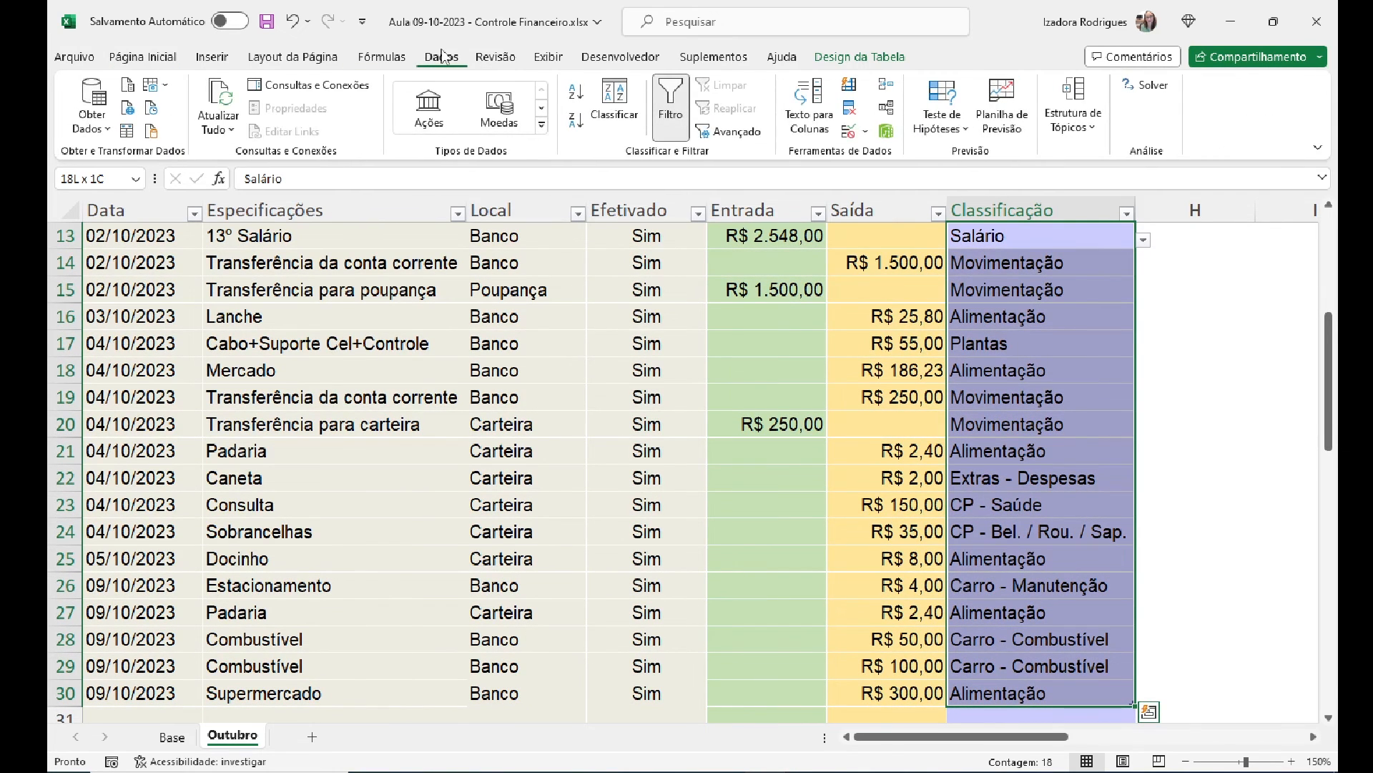
click(865, 131)
click(878, 156)
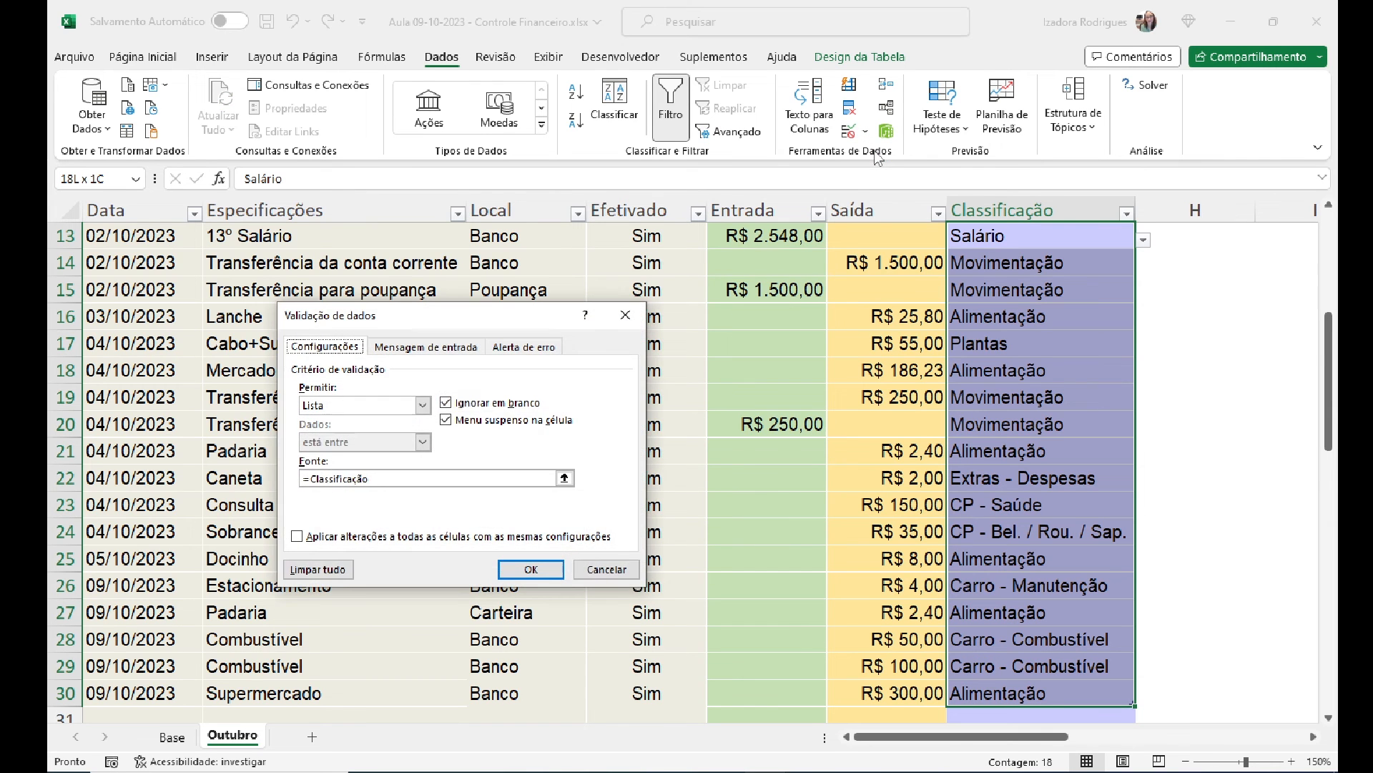
Step: Clear the validation list's source, pick the defined name Classificação as the source again and apply the rule
click(371, 479)
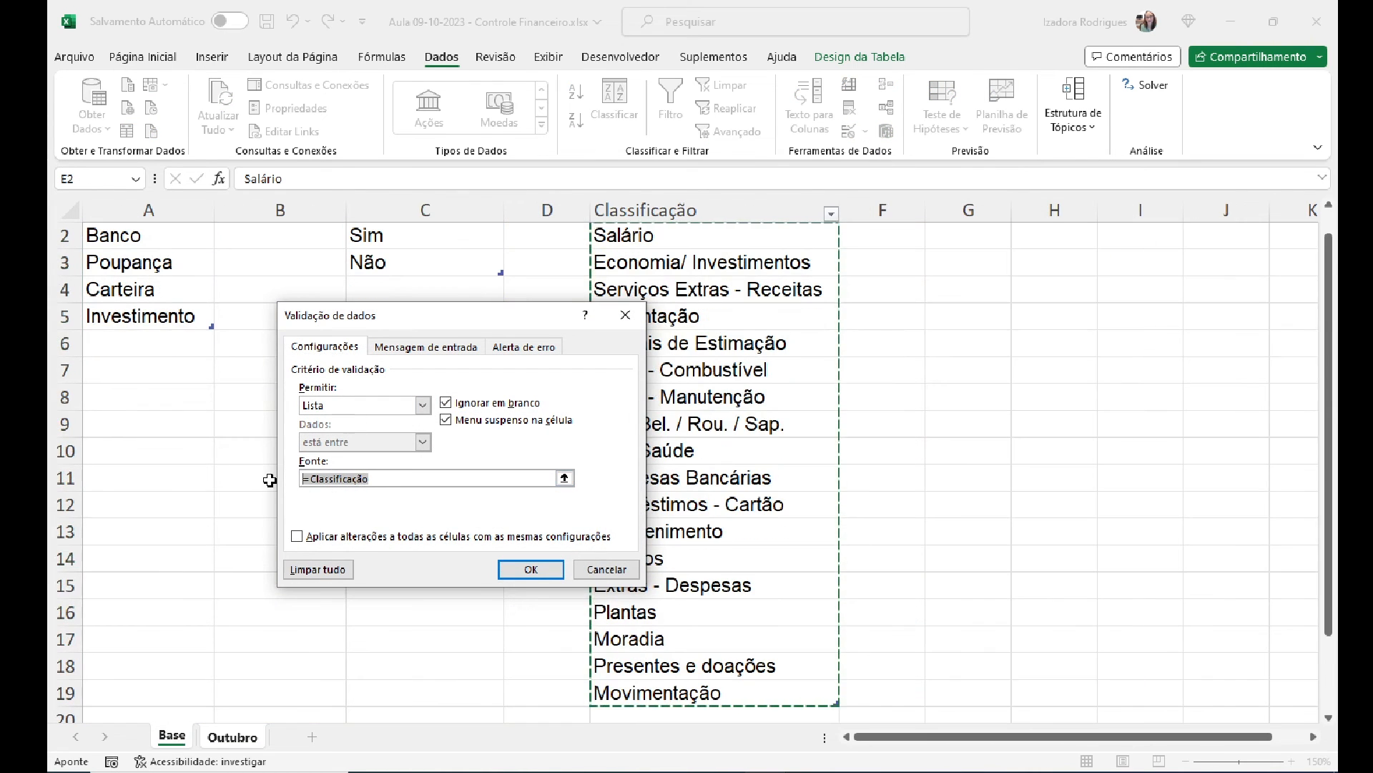
key(BackSpace)
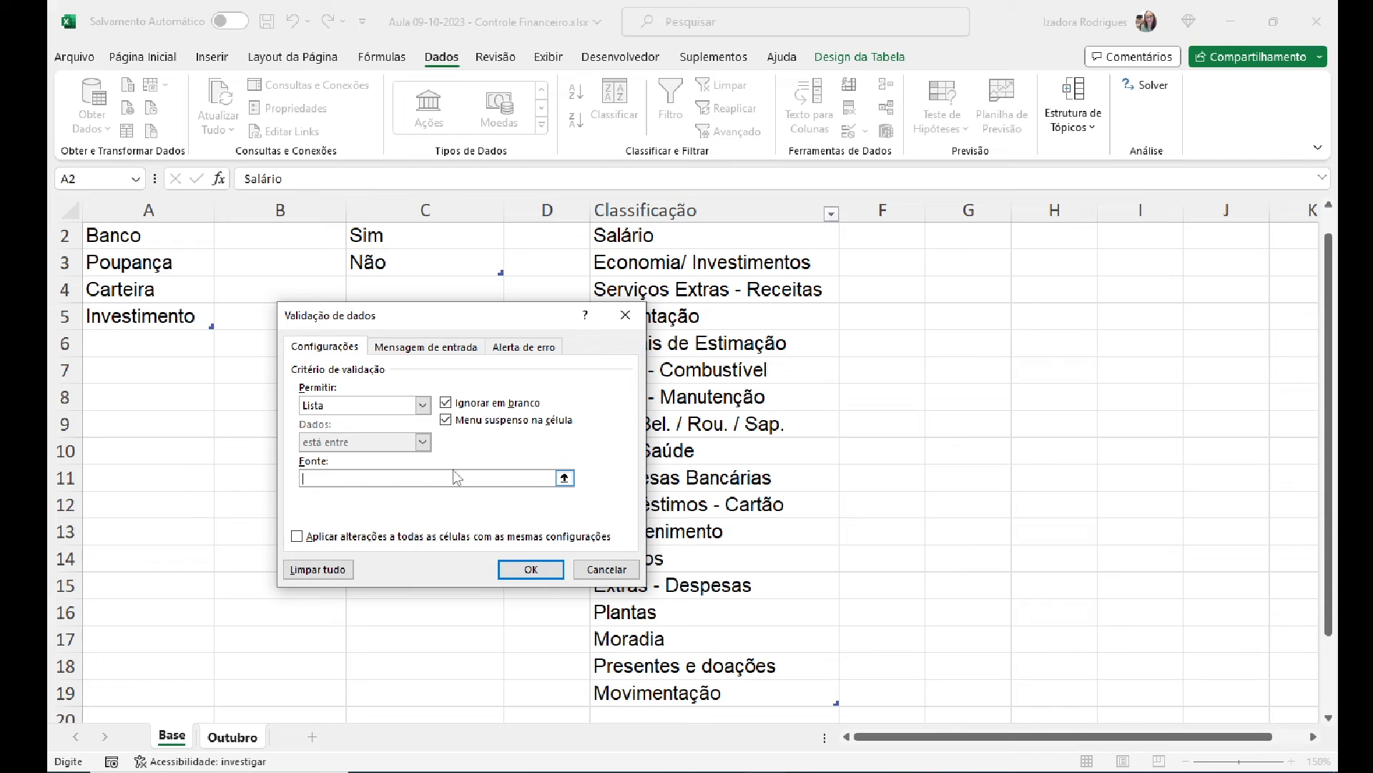
text(=cla)
key(BackSpace)
key(BackSpace)
key(BackSpace)
key(BackSpace)
key(F3)
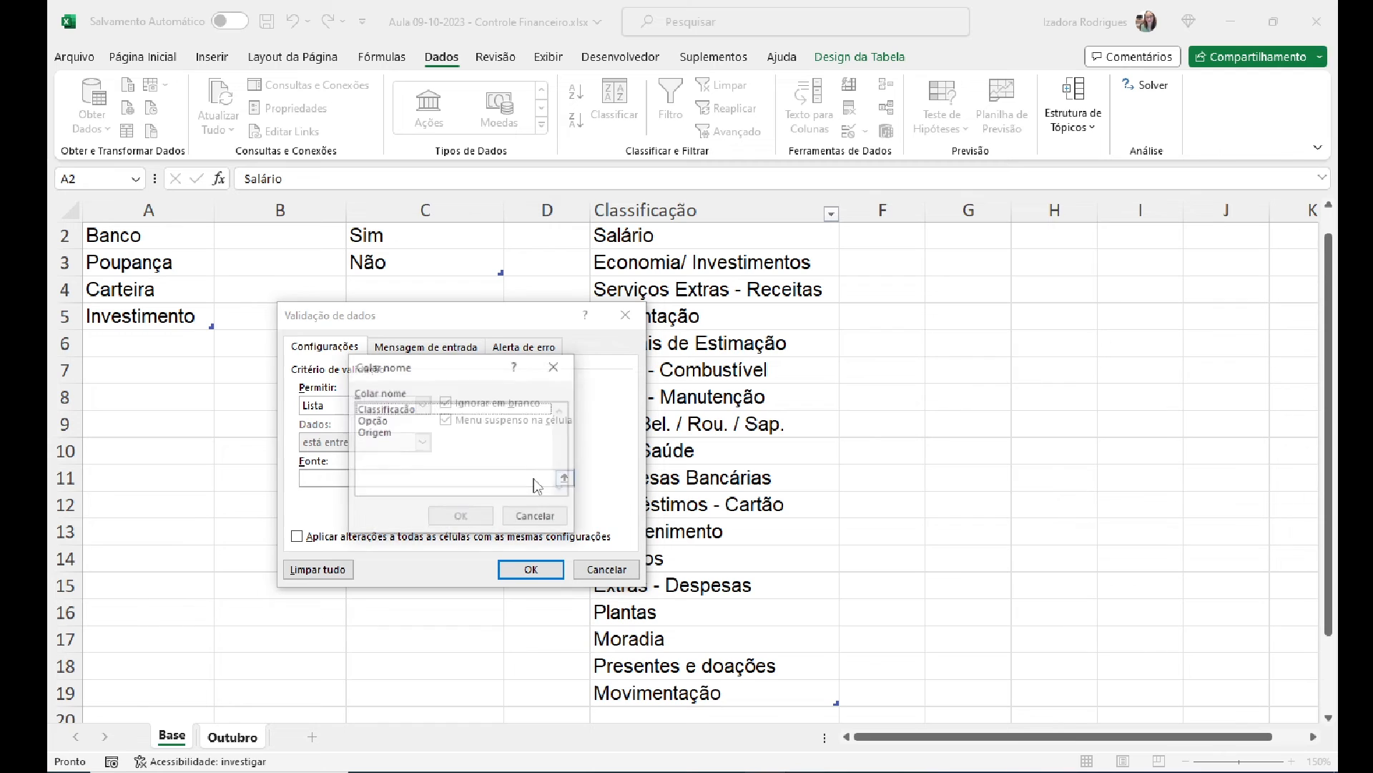
click(423, 409)
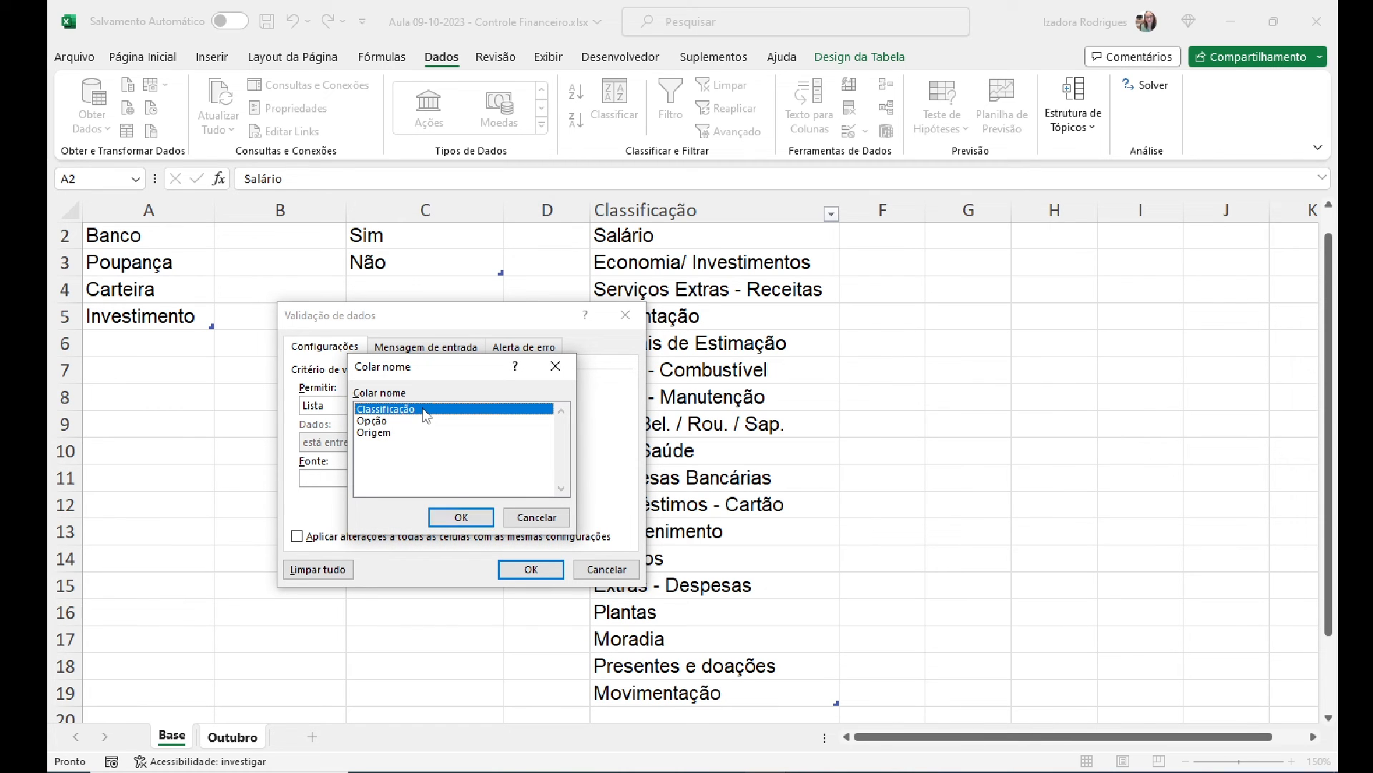
click(462, 518)
click(551, 572)
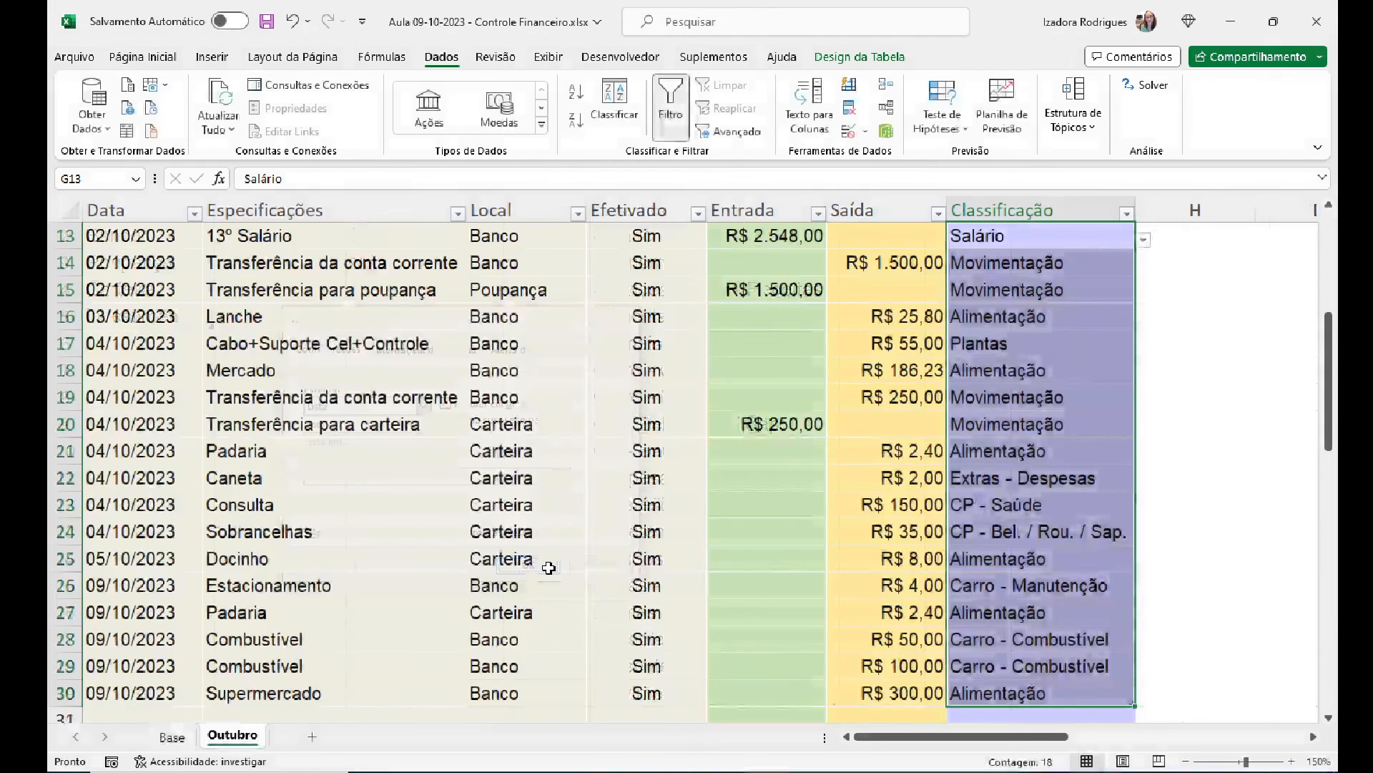
Step: Check the Classificação cells at the end of the table, rows 29 to 31, for the dropdown list
click(1073, 674)
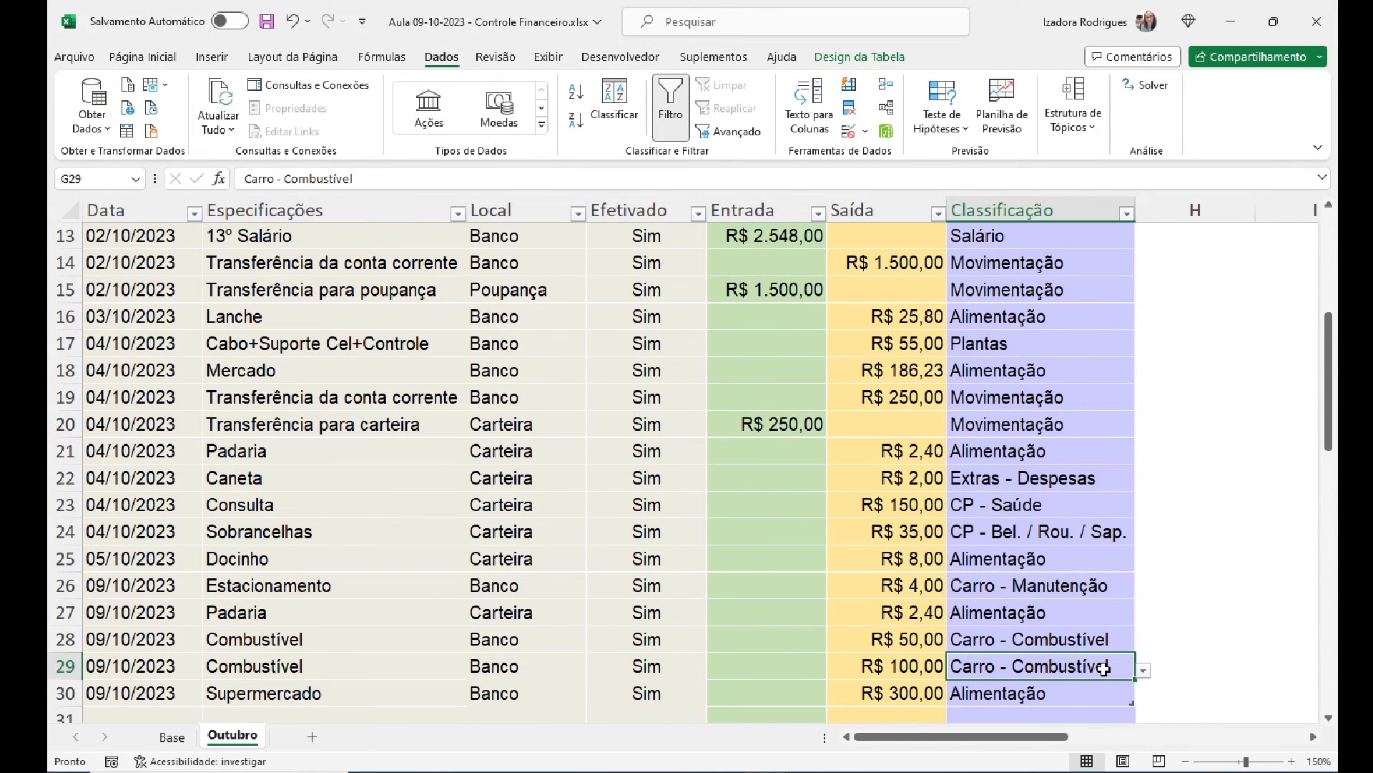
drag(1327, 425, 1328, 484)
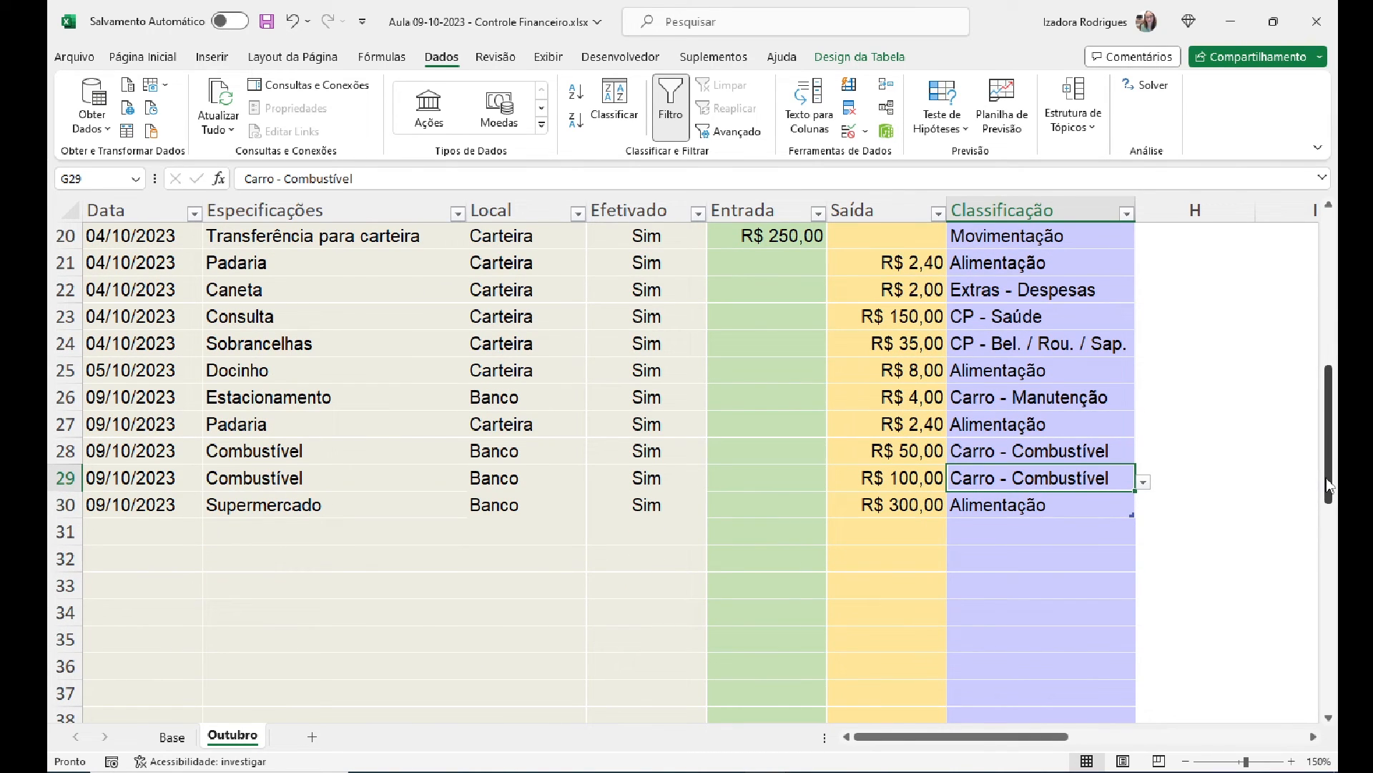
click(1066, 536)
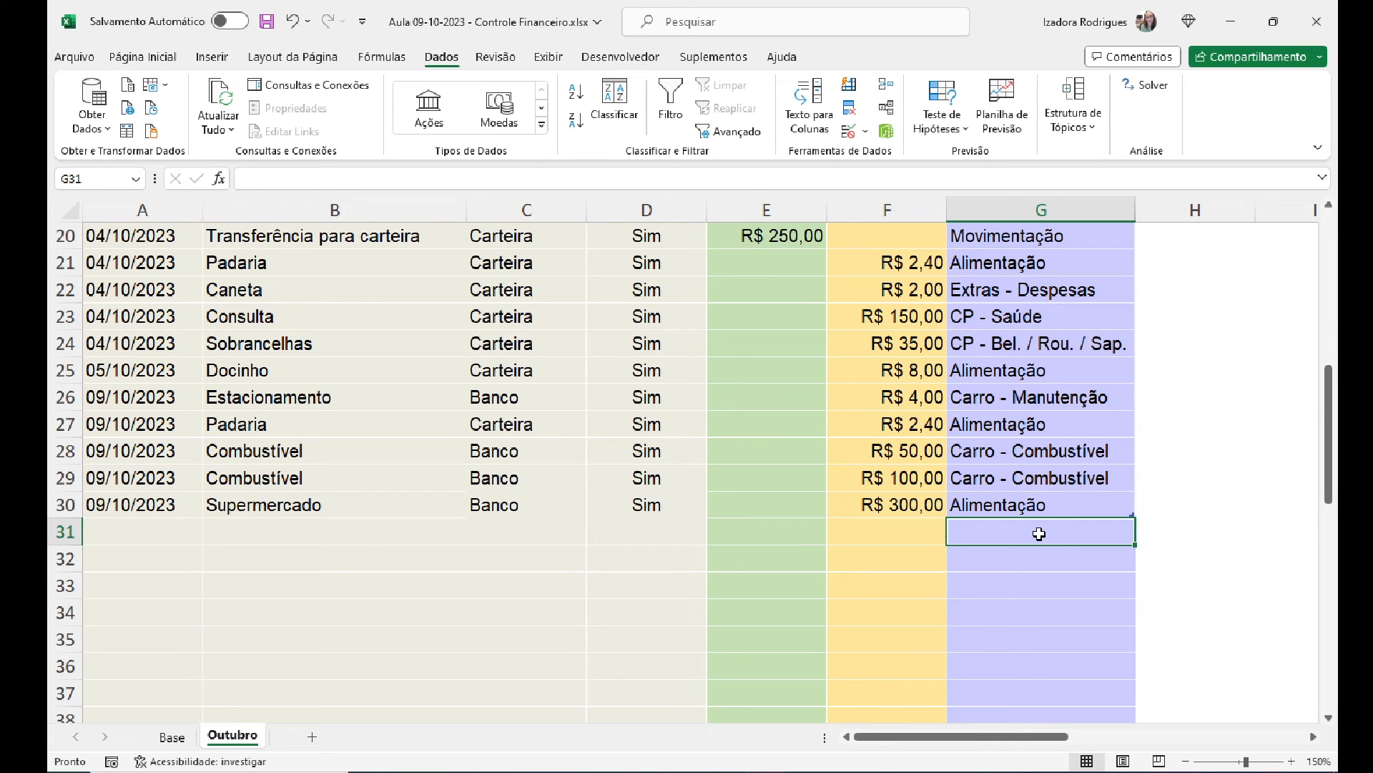
key(Up)
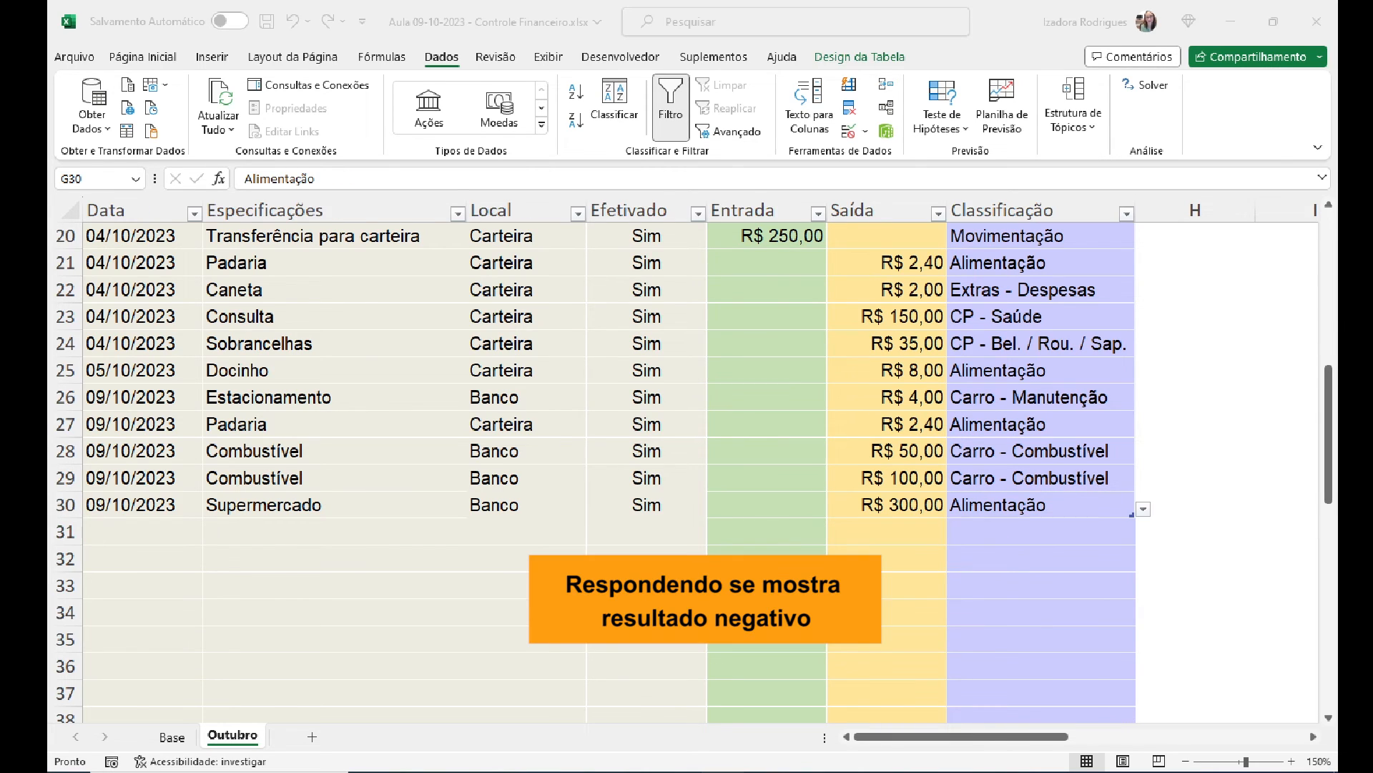
Step: Change the Saída amount of the Supermercado entry in row 30 to 1500
click(887, 503)
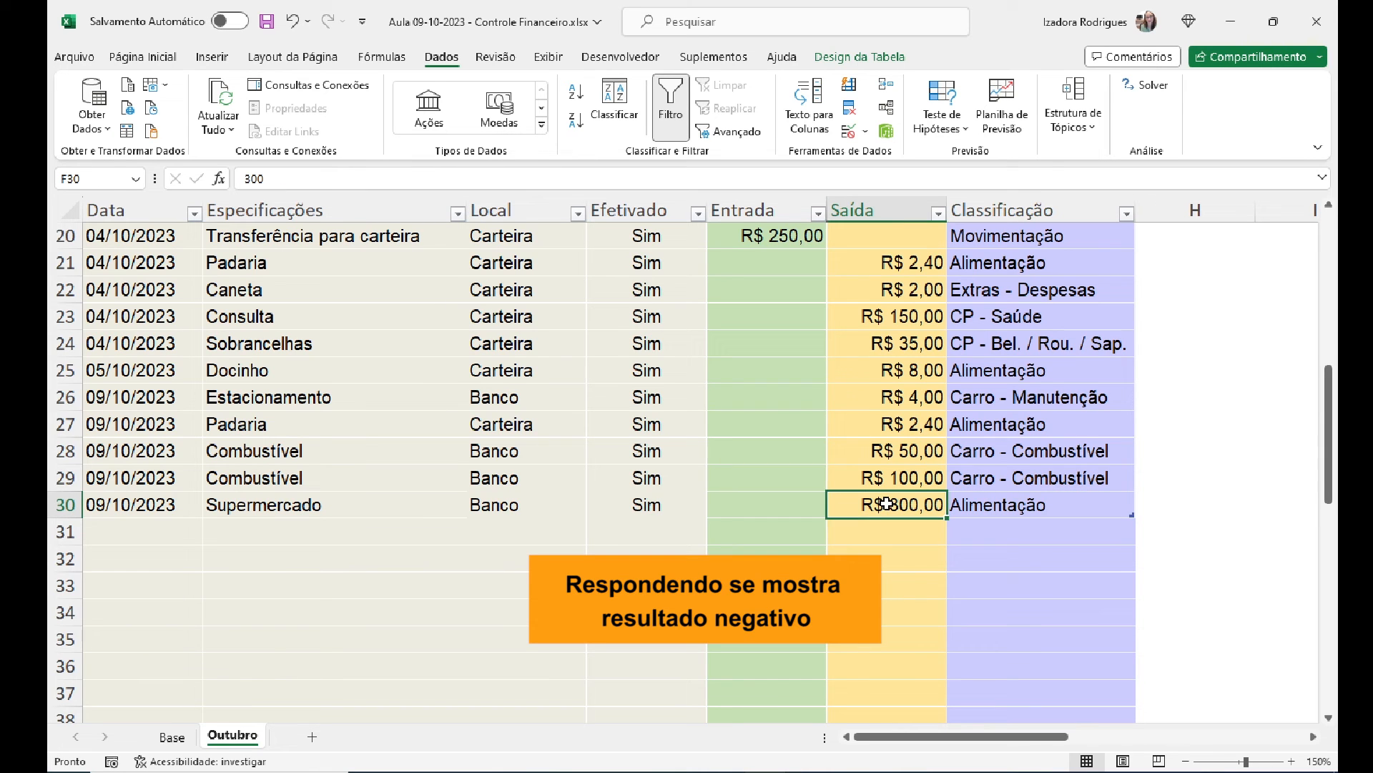
mouse_move(1333, 482)
mouse_down()
mouse_move(1333, 390)
mouse_move(1336, 473)
mouse_up()
text(1500)
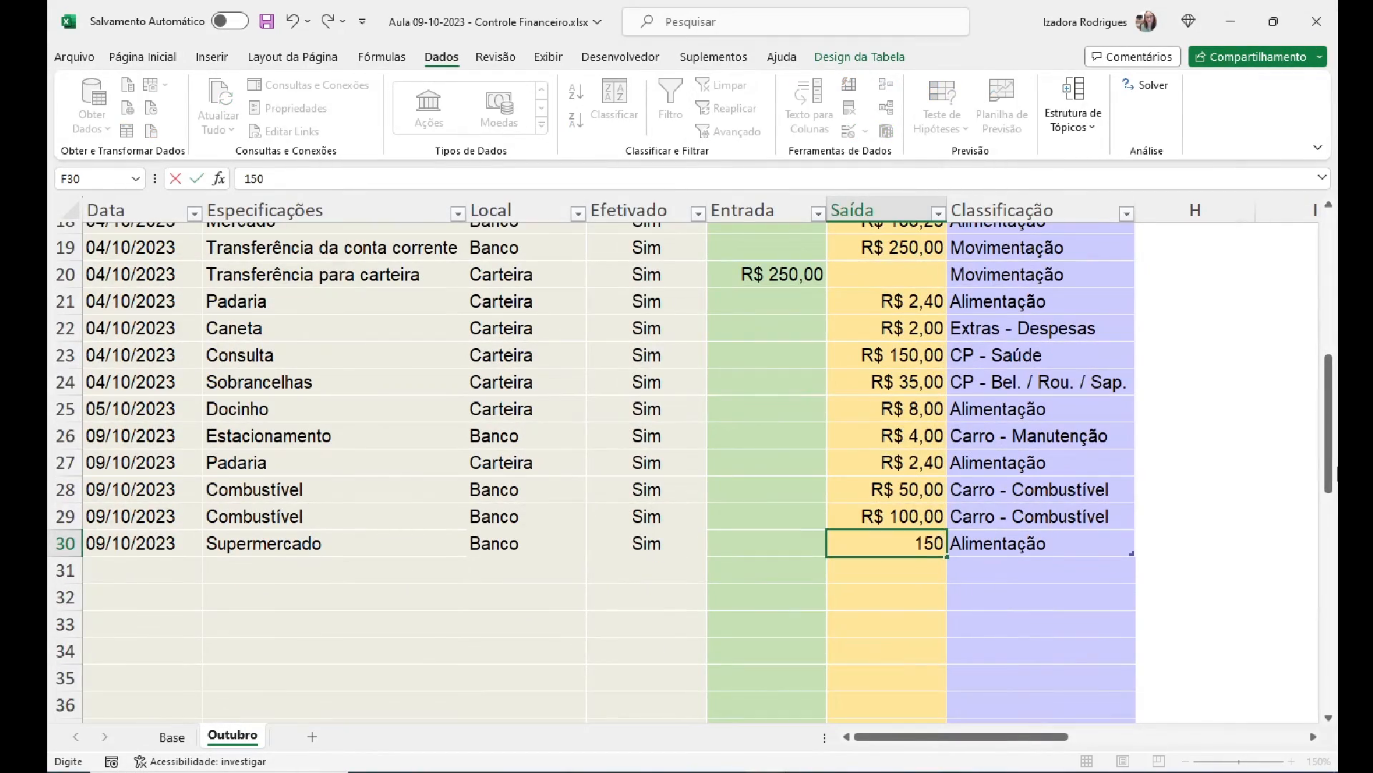
key(Return)
Step: Check how the larger Supermercado expense affects the Banco final balance in cell B9
drag(1333, 478, 1332, 385)
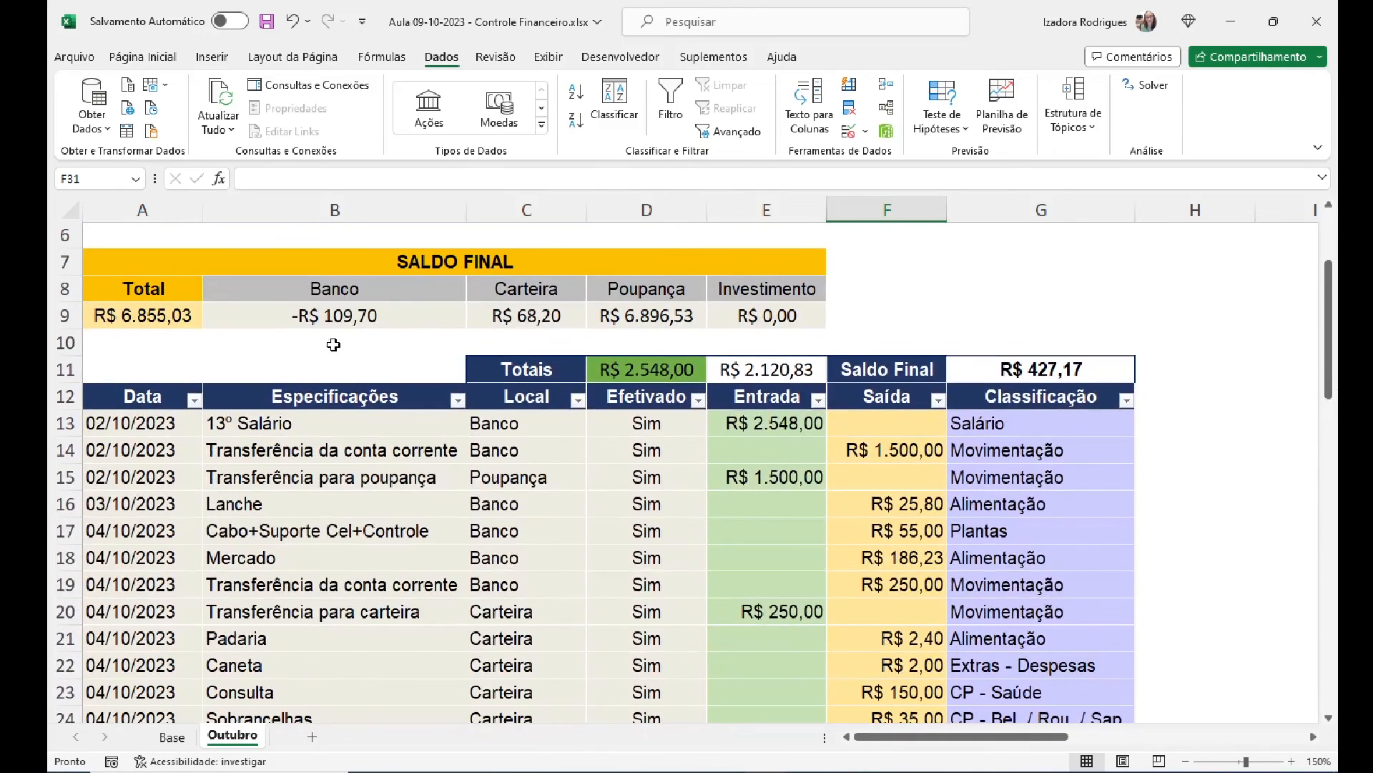
click(387, 317)
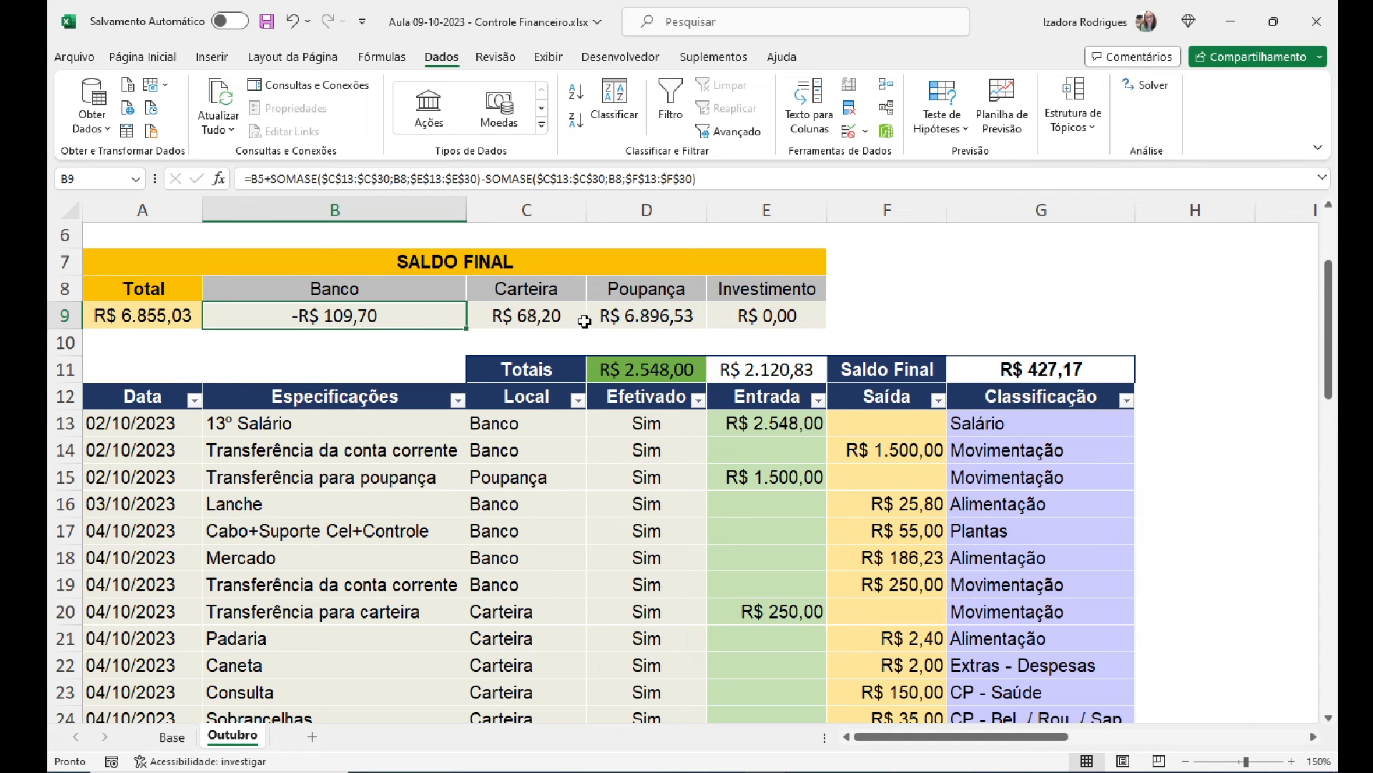
mouse_move(1329, 335)
mouse_down()
mouse_move(1333, 355)
mouse_move(1336, 315)
mouse_up()
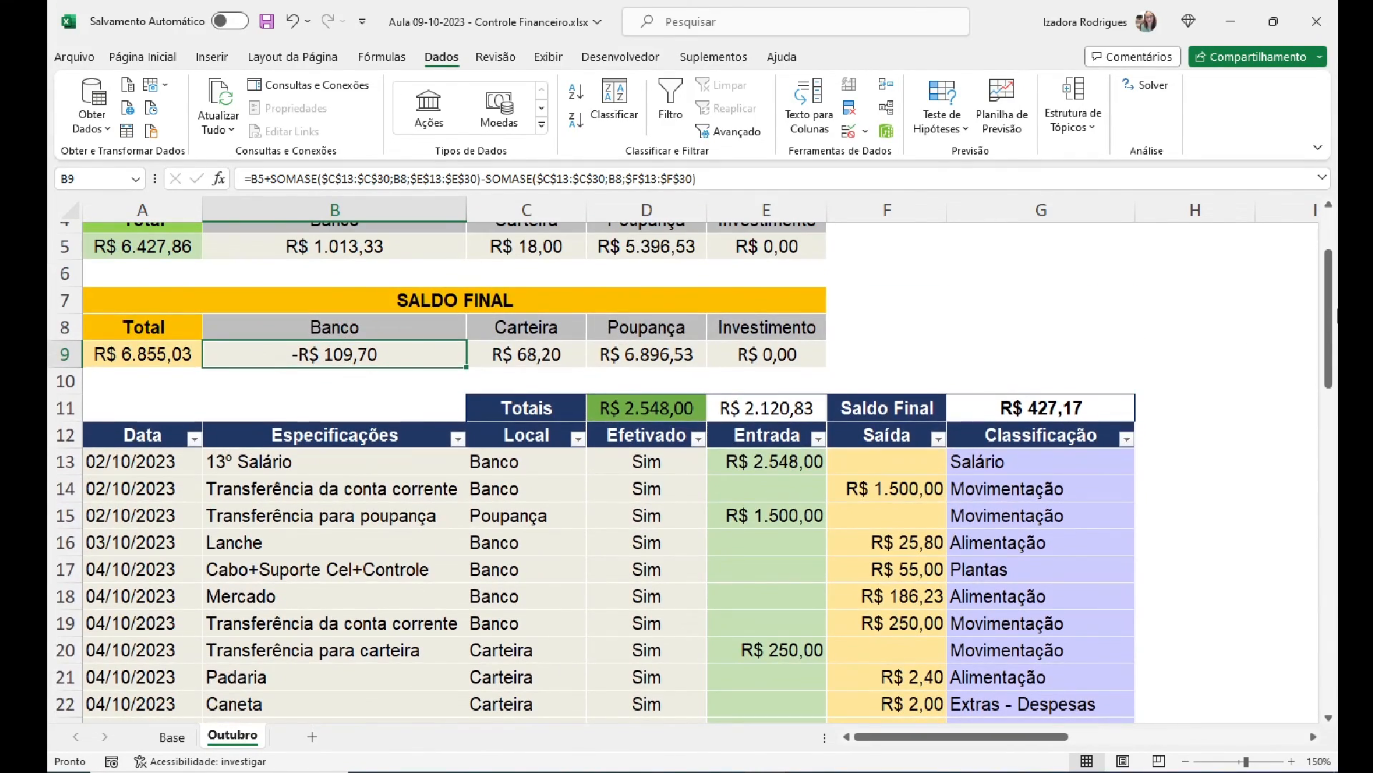
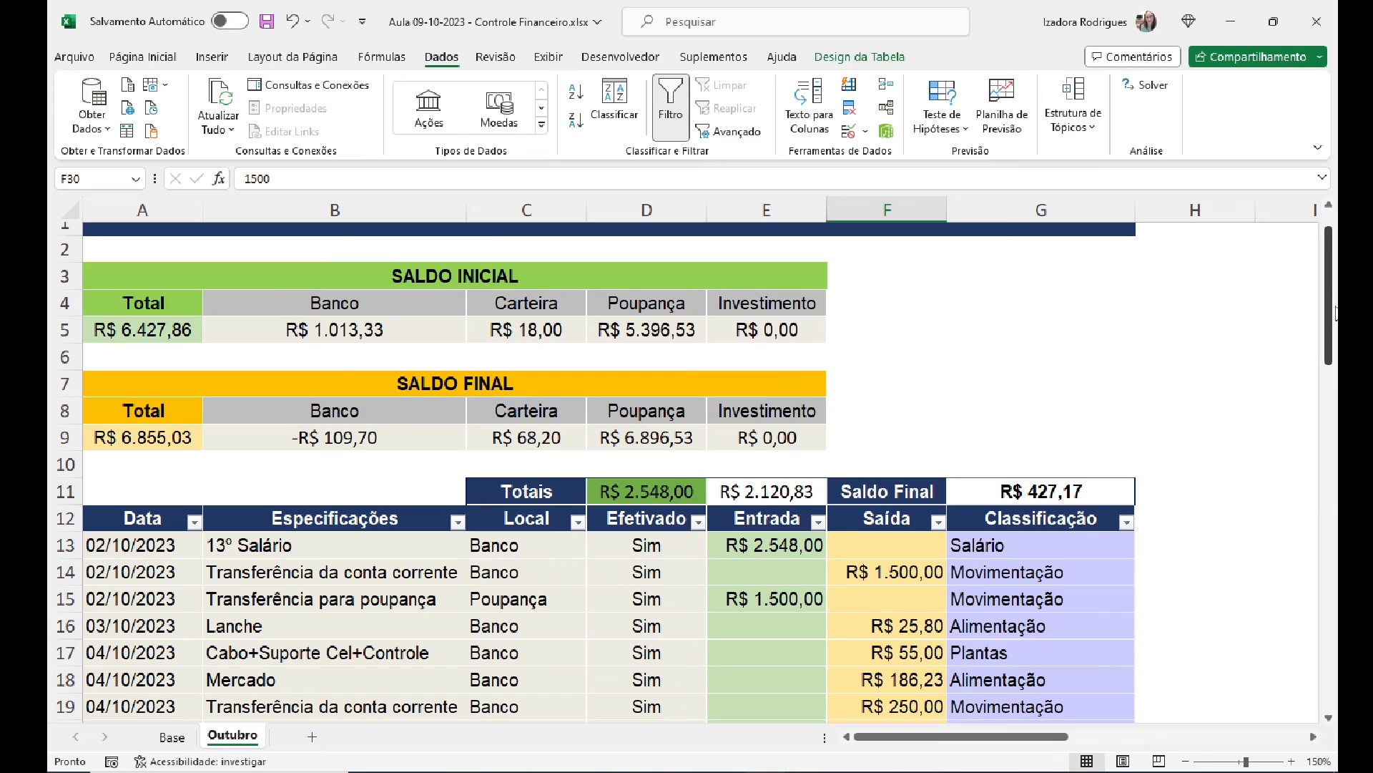
click(319, 437)
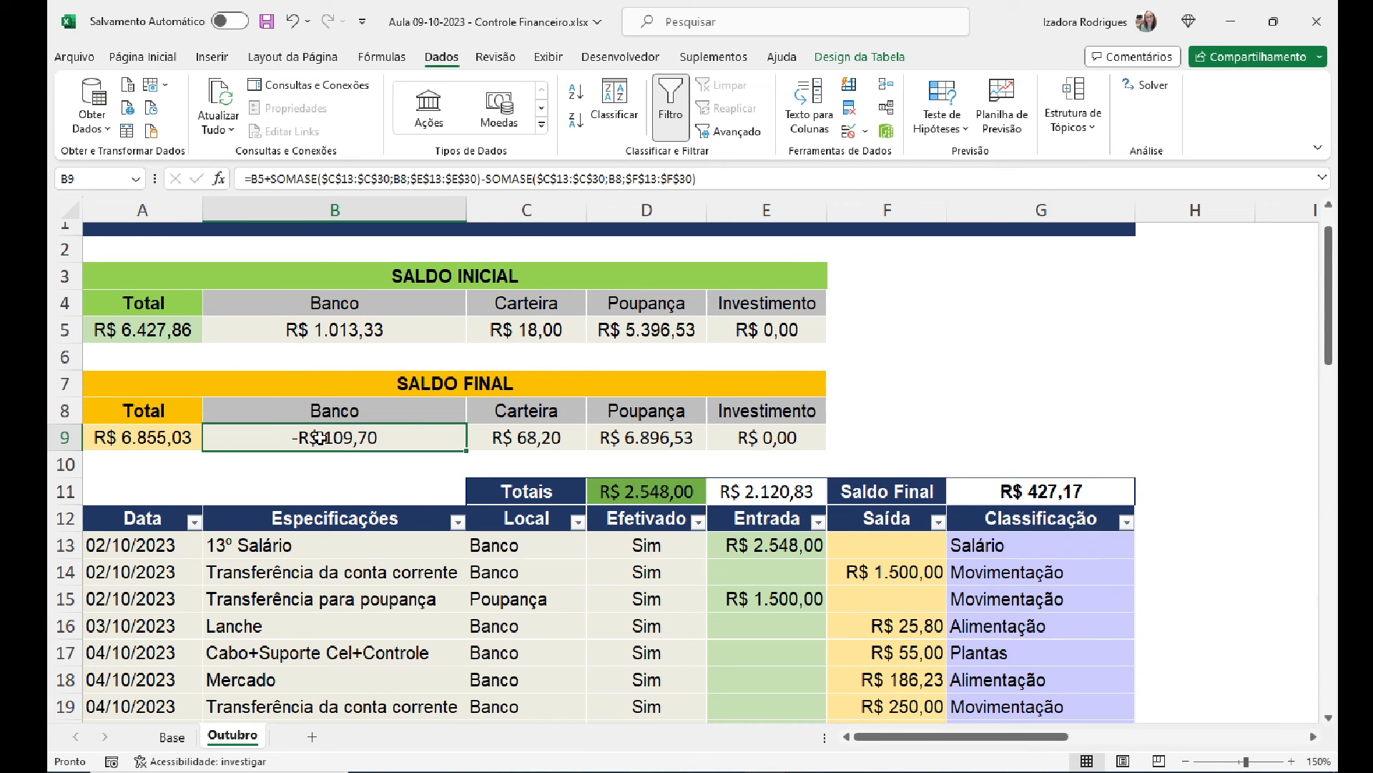
Step: Set up a Less Than conditional formatting rule with threshold 0 for the balance cells A5:E5 and A9:E9
click(474, 439)
click(160, 439)
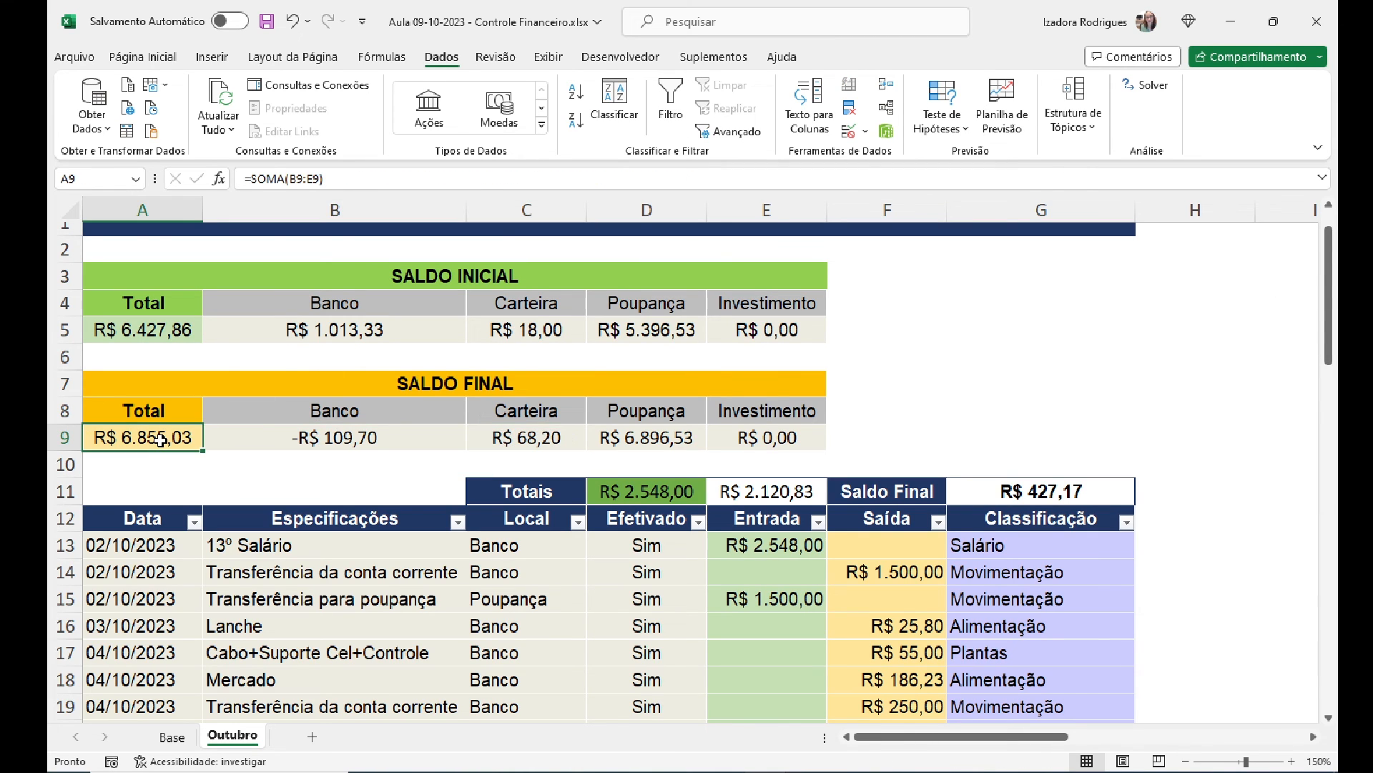
drag(160, 439, 768, 438)
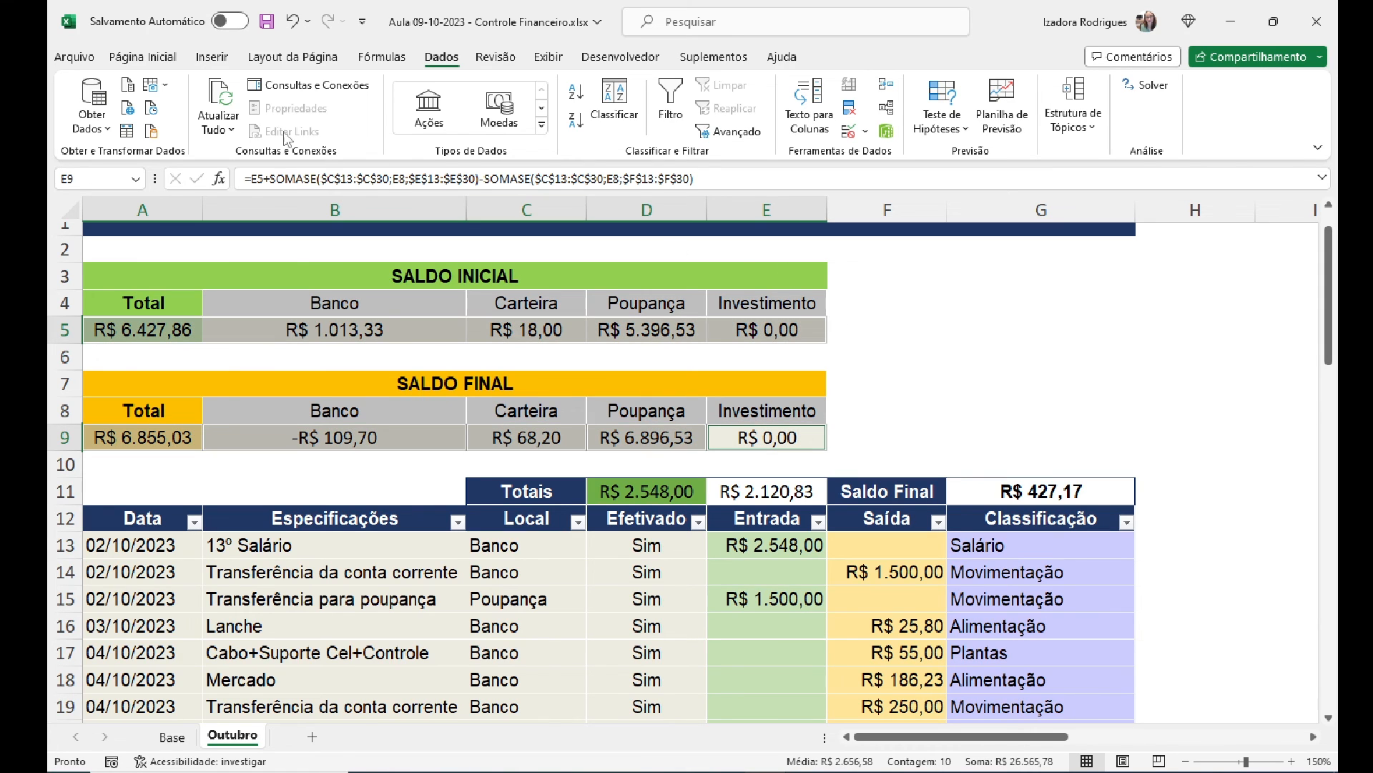
click(123, 57)
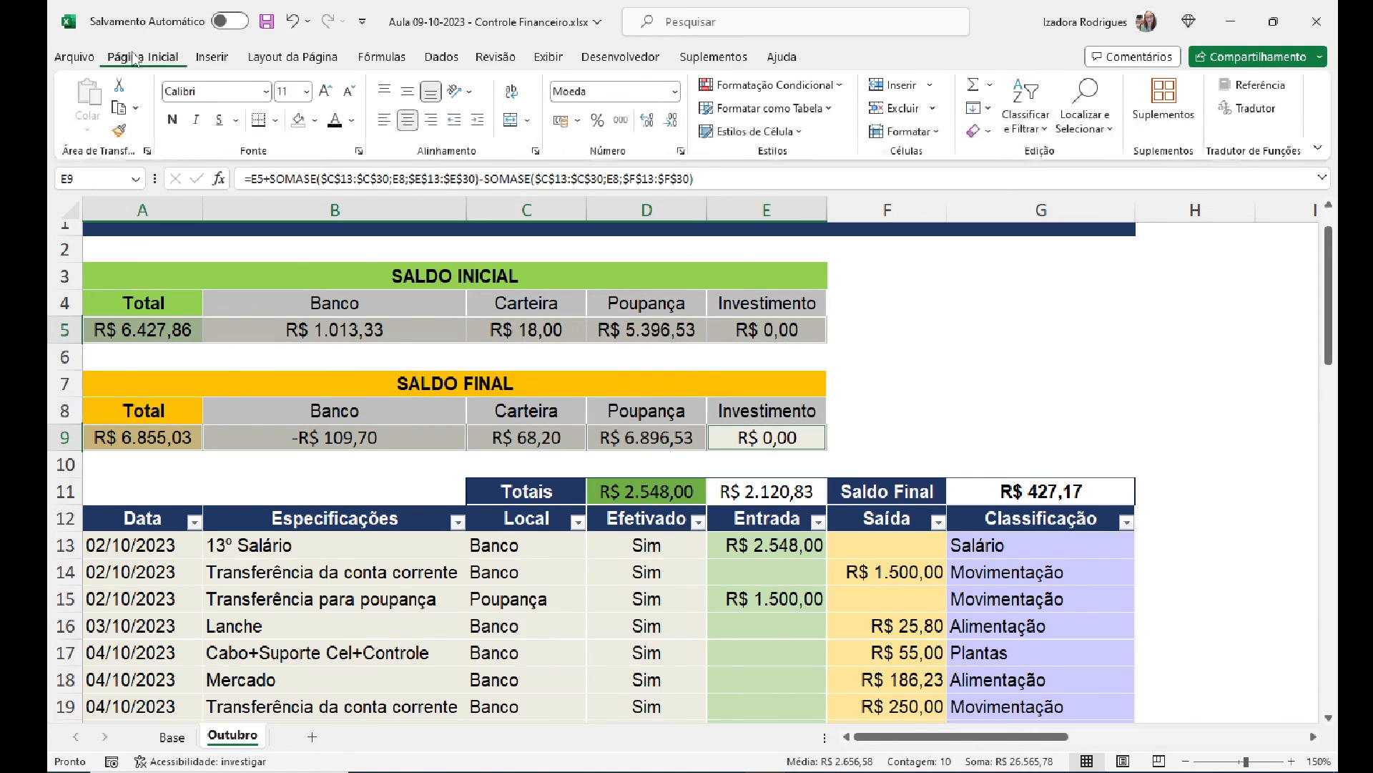
click(834, 89)
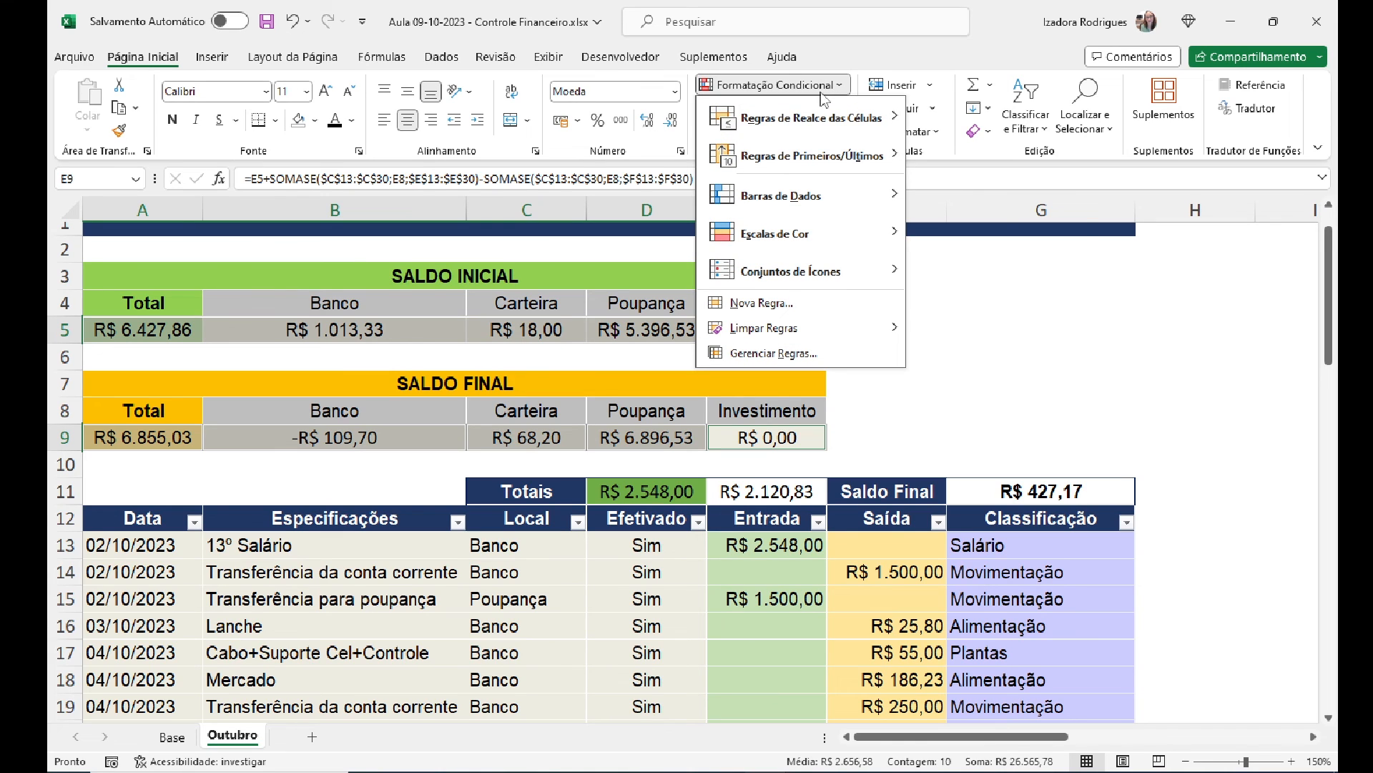
mouse_move(787, 126)
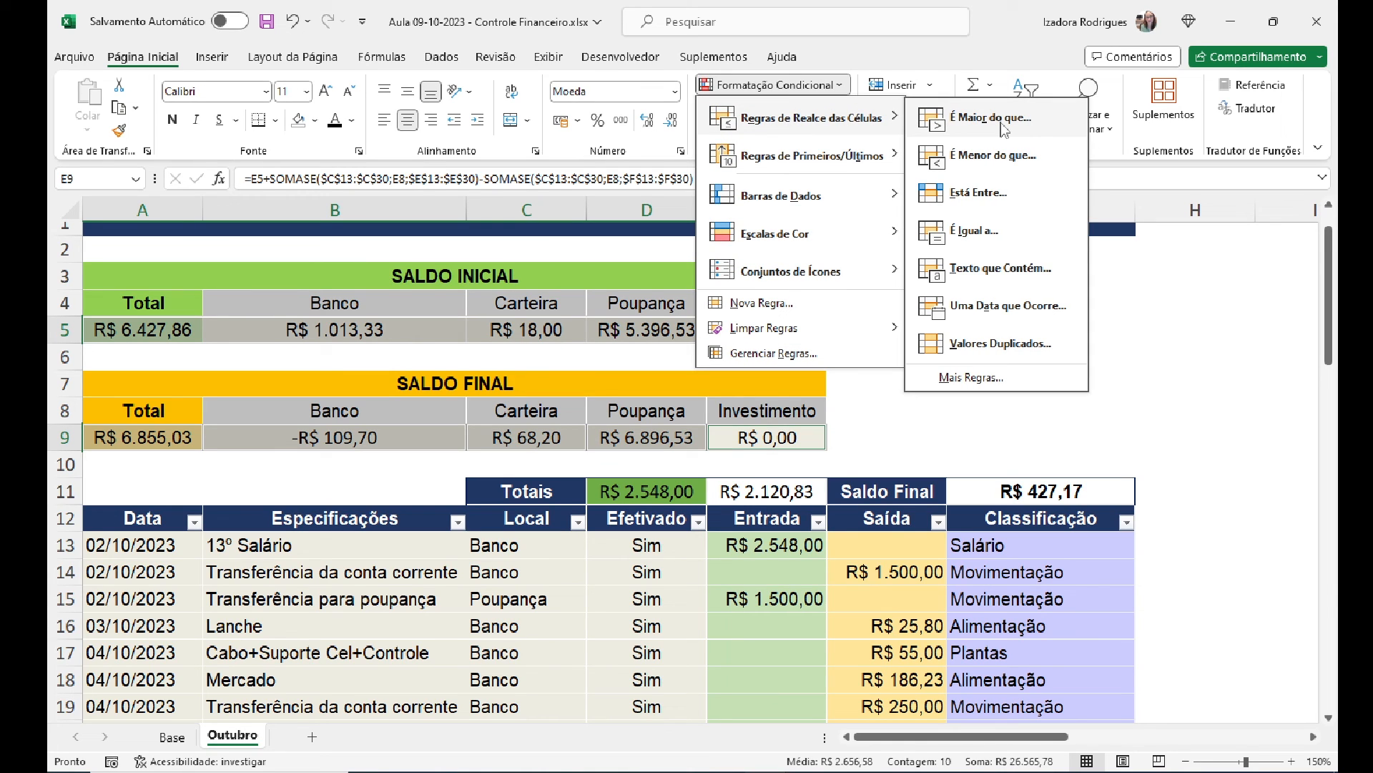
click(1007, 161)
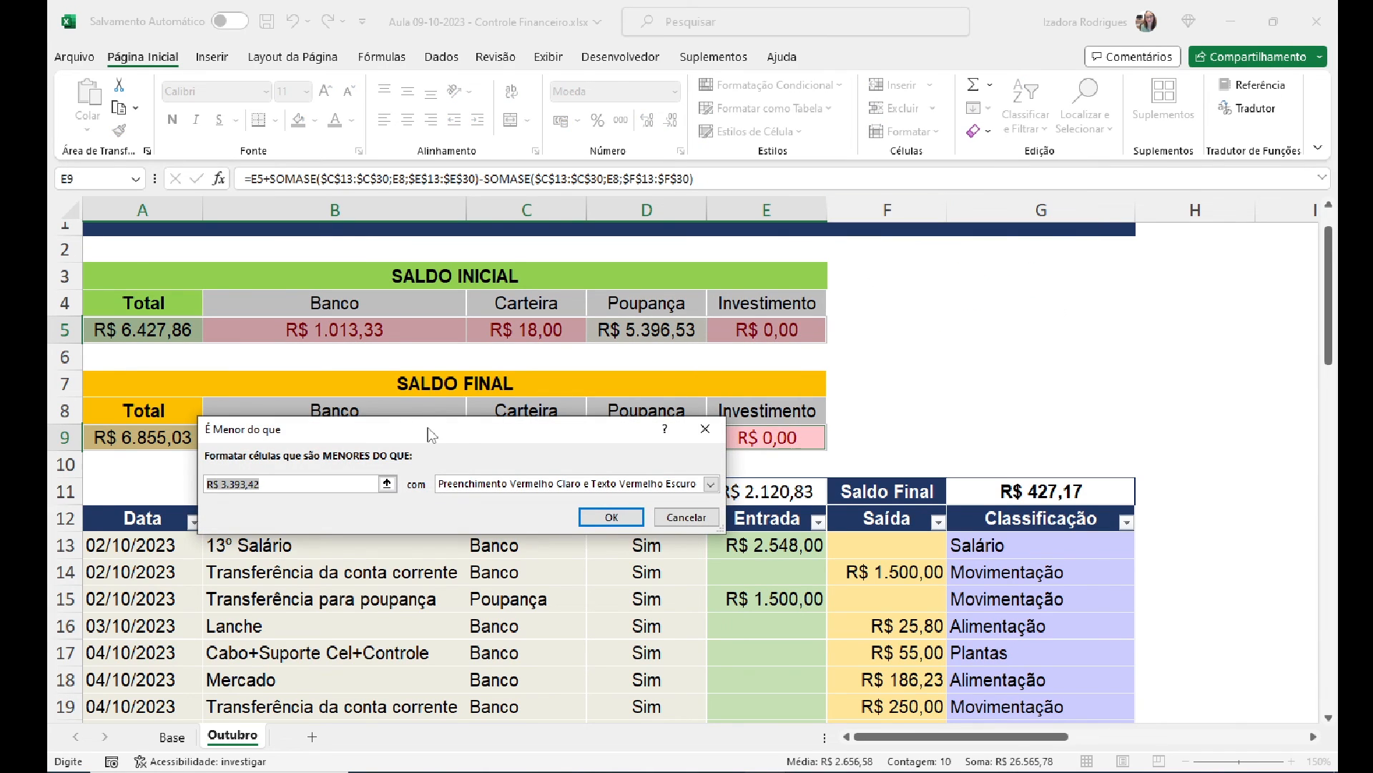
drag(429, 428, 487, 479)
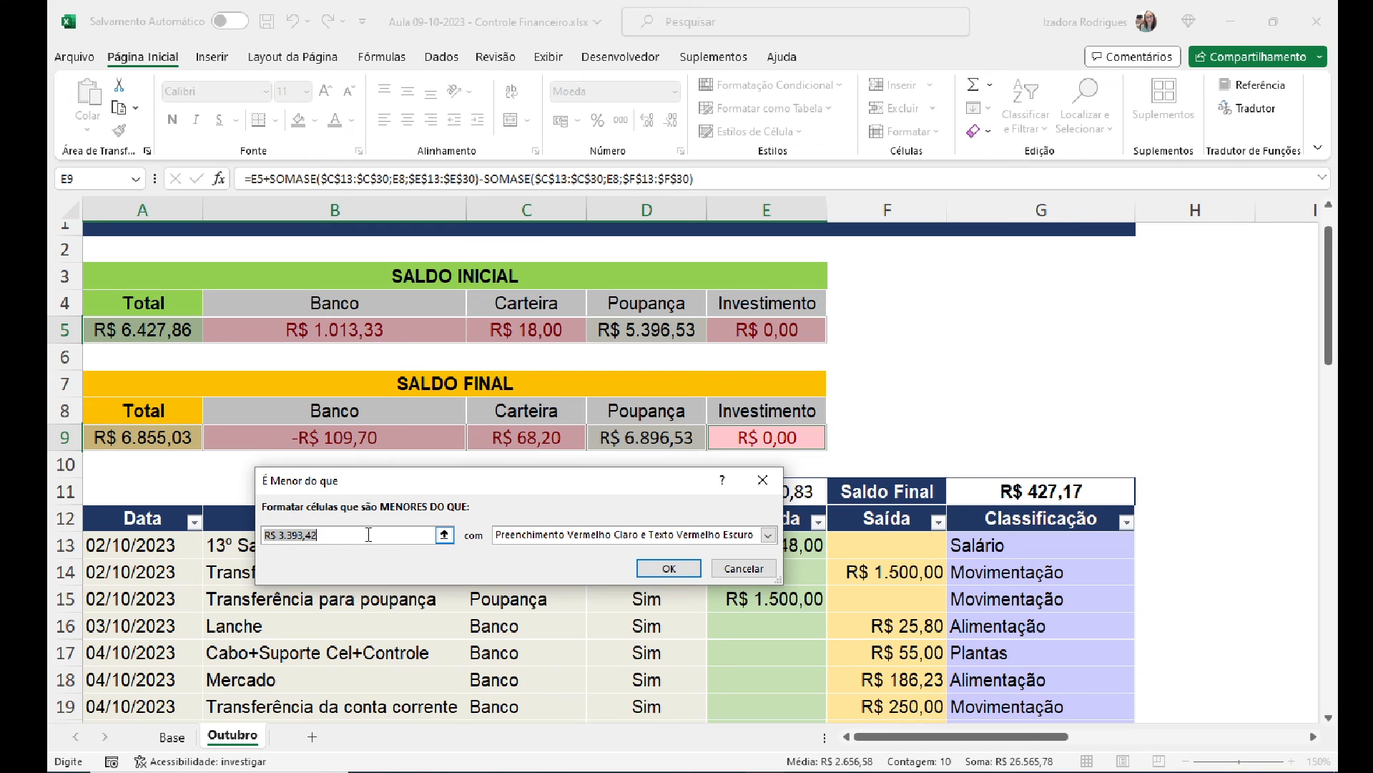
text(0)
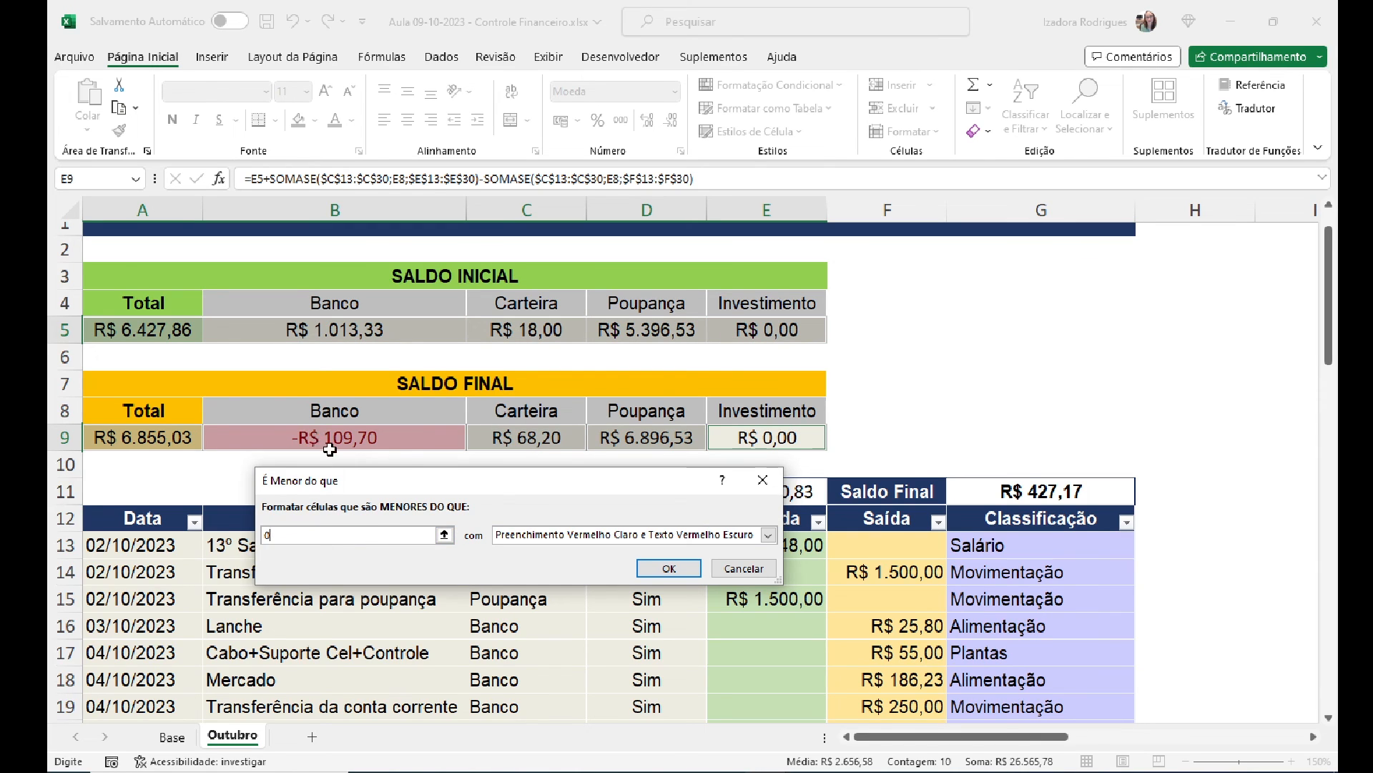
Step: Give the Less Than rule a custom format with the standard bright red font colour and apply it
click(615, 538)
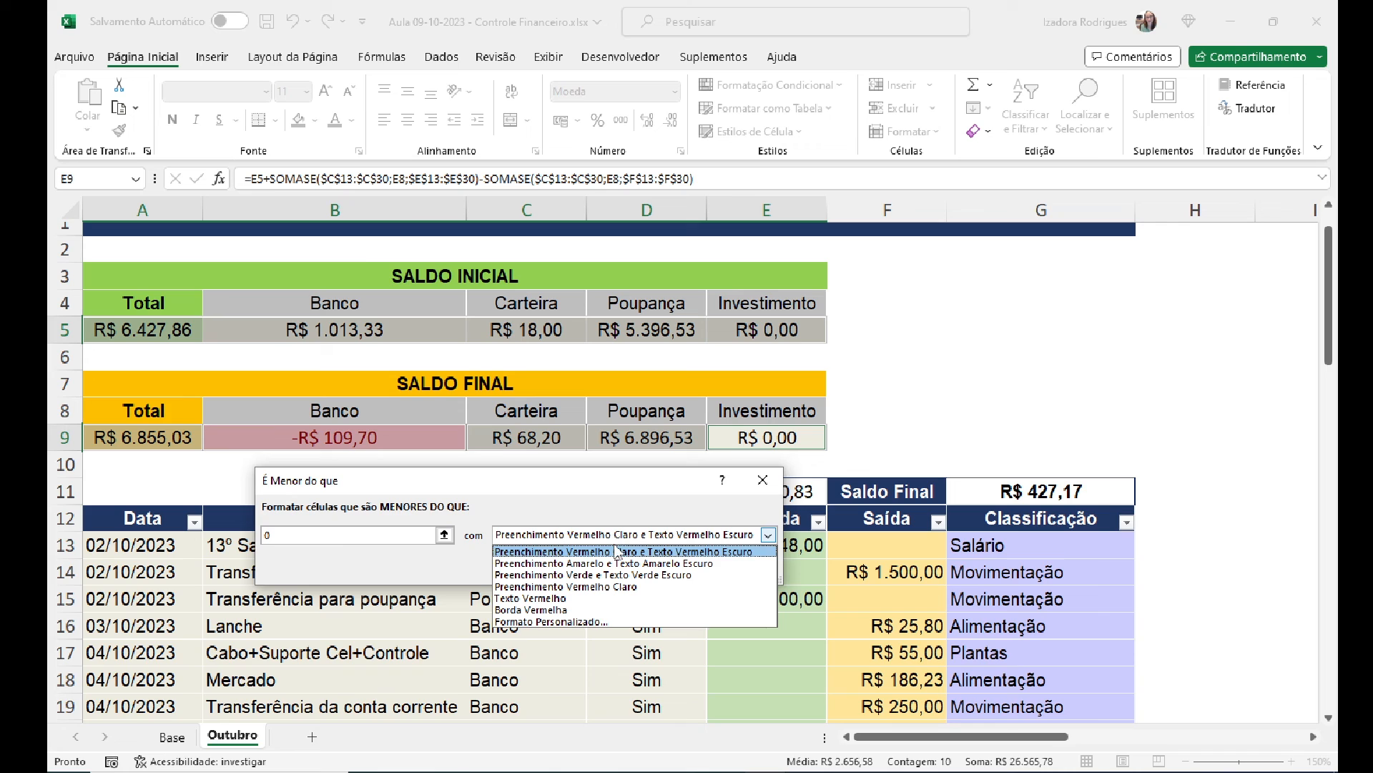
click(590, 598)
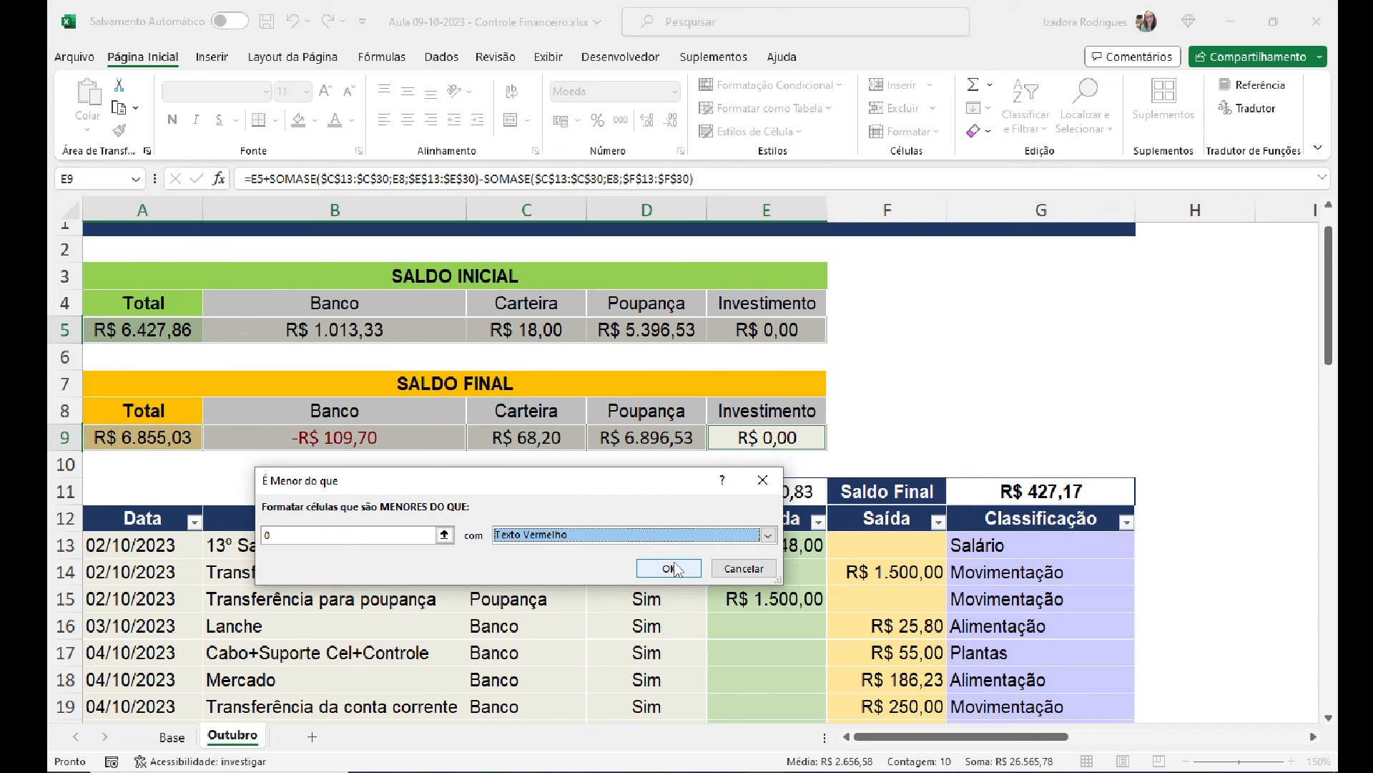
click(767, 535)
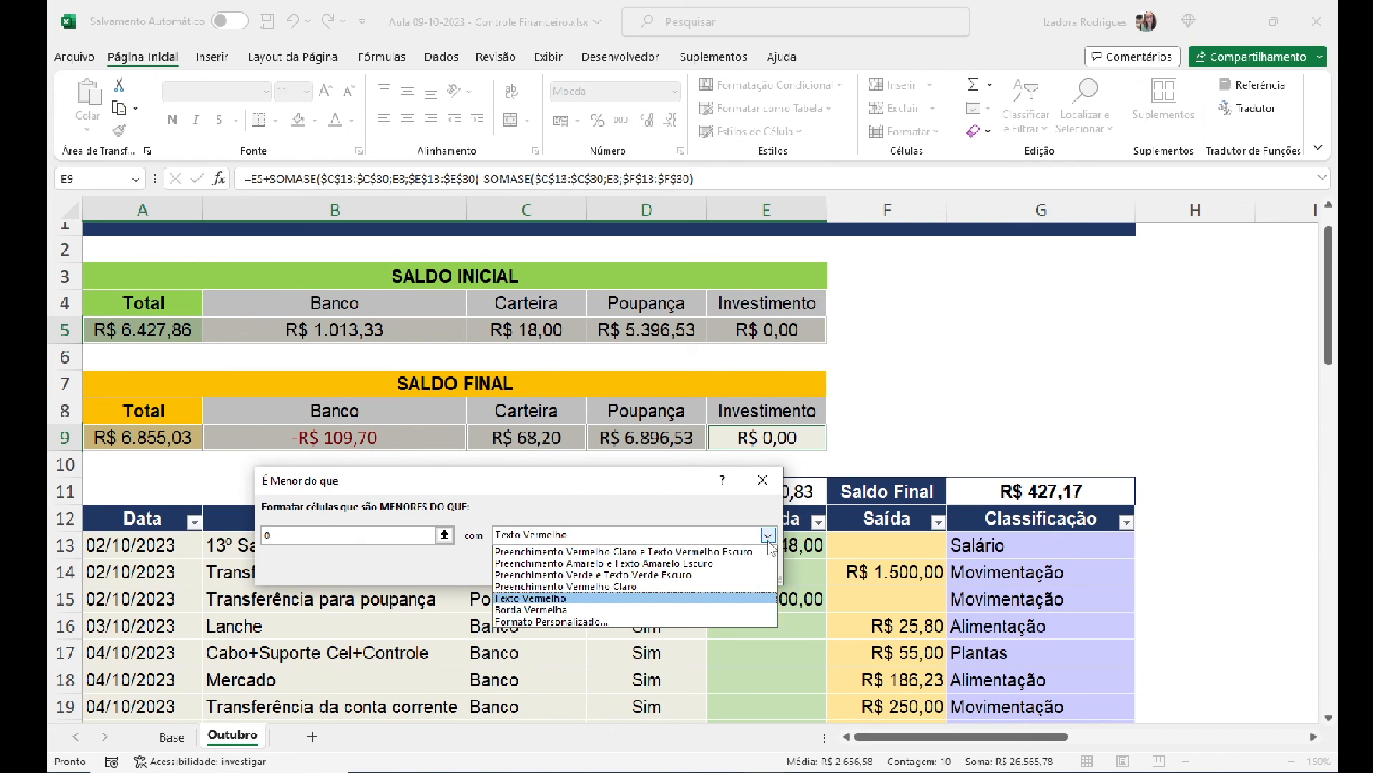
click(548, 622)
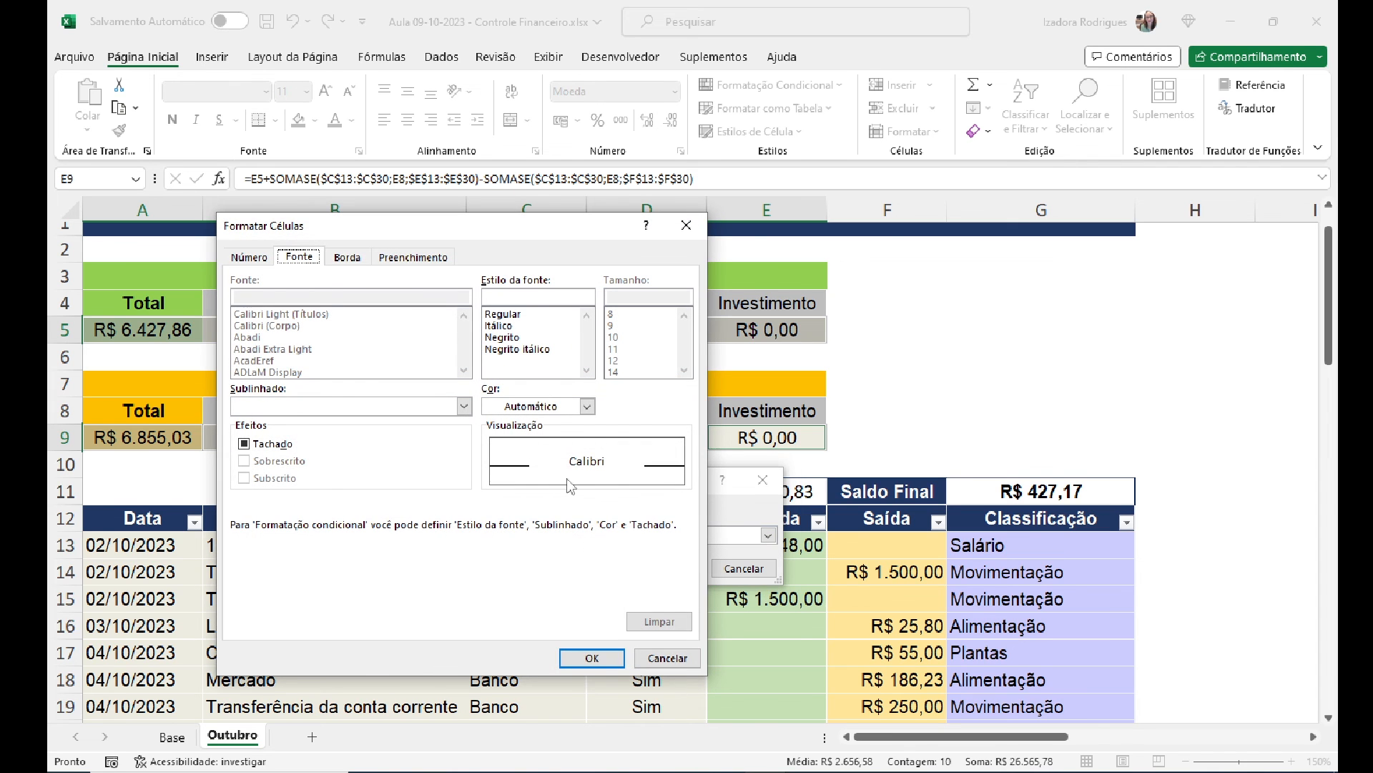
click(587, 405)
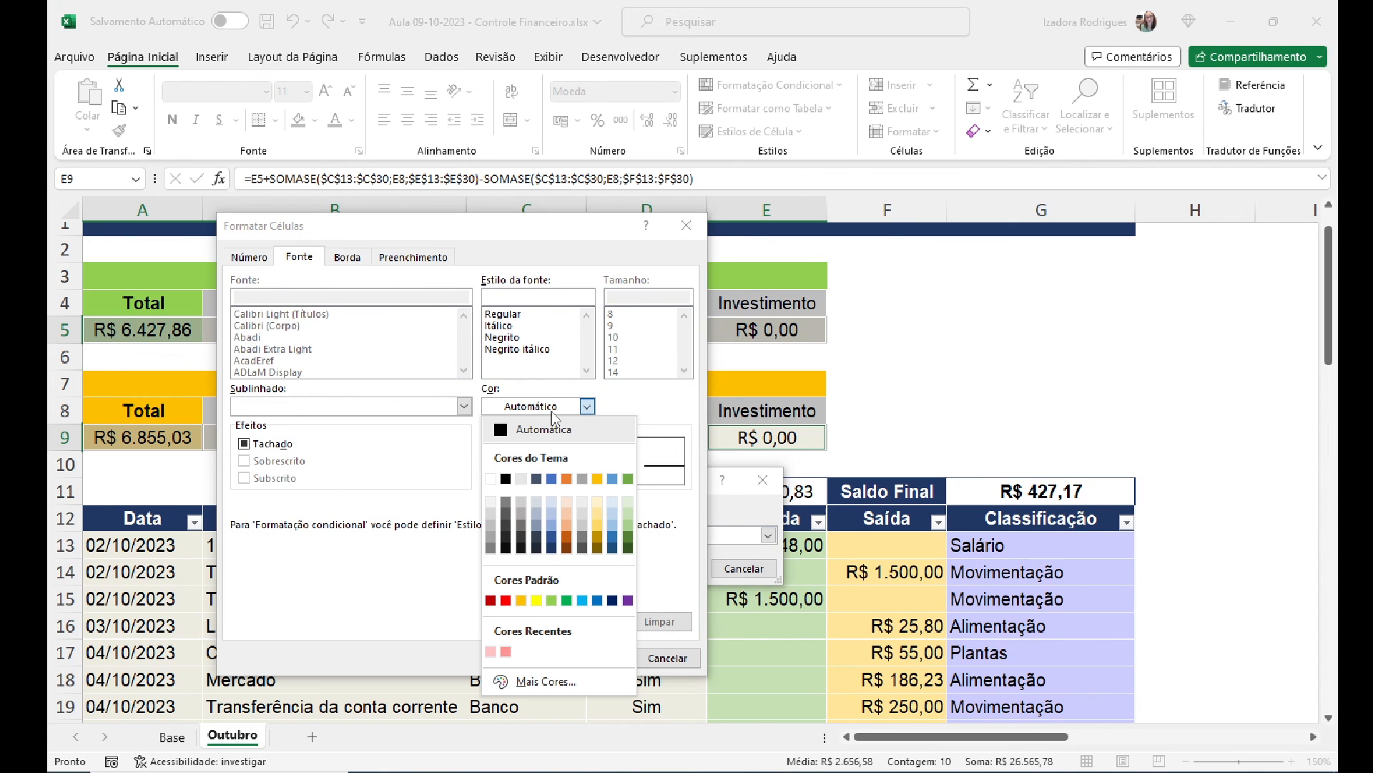
click(506, 600)
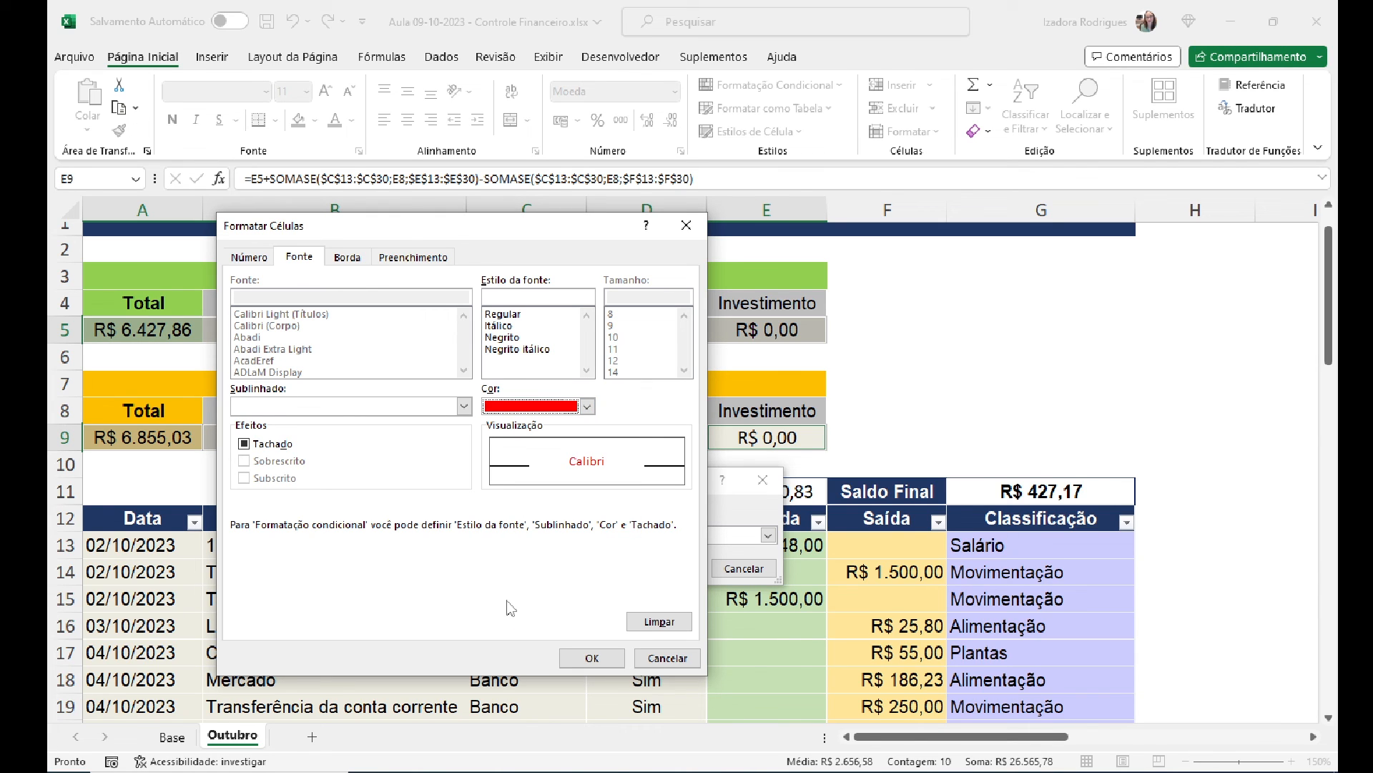
click(582, 666)
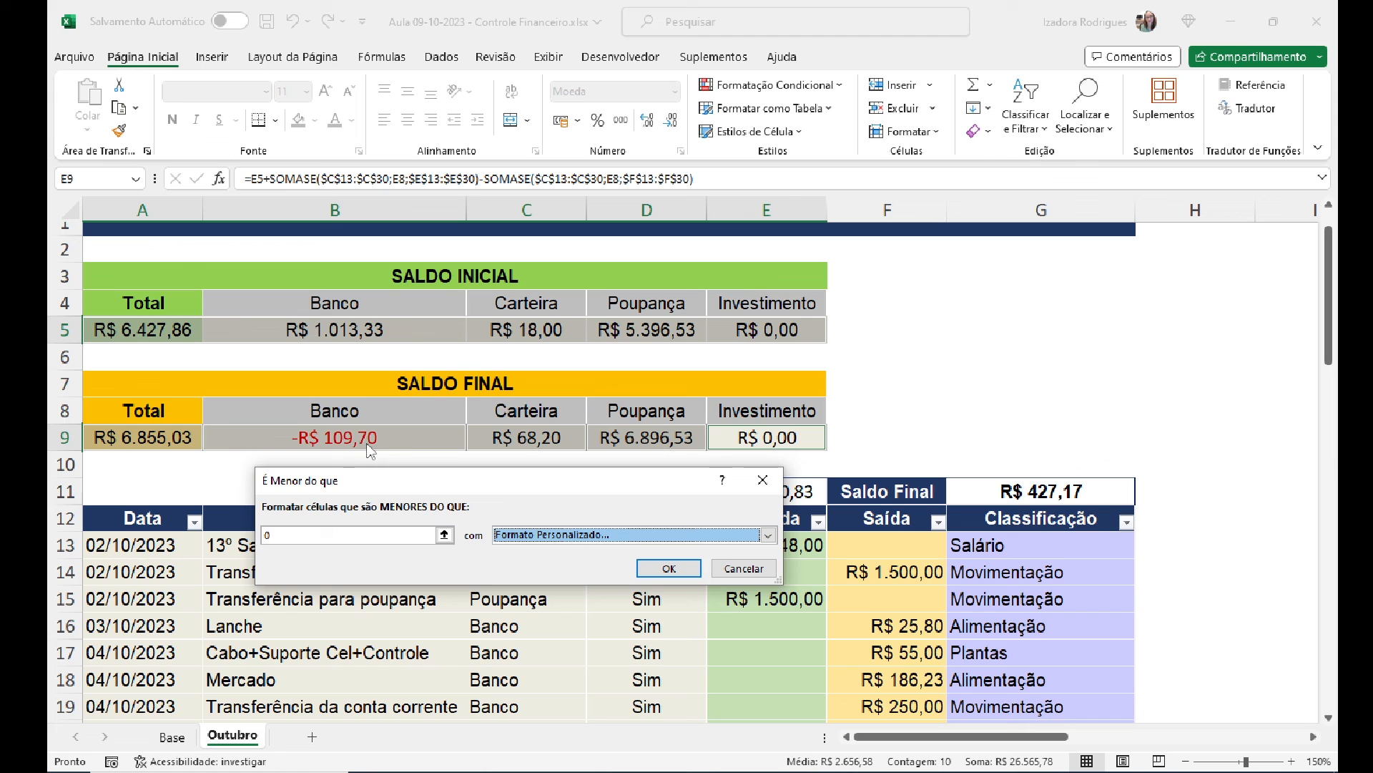
click(669, 568)
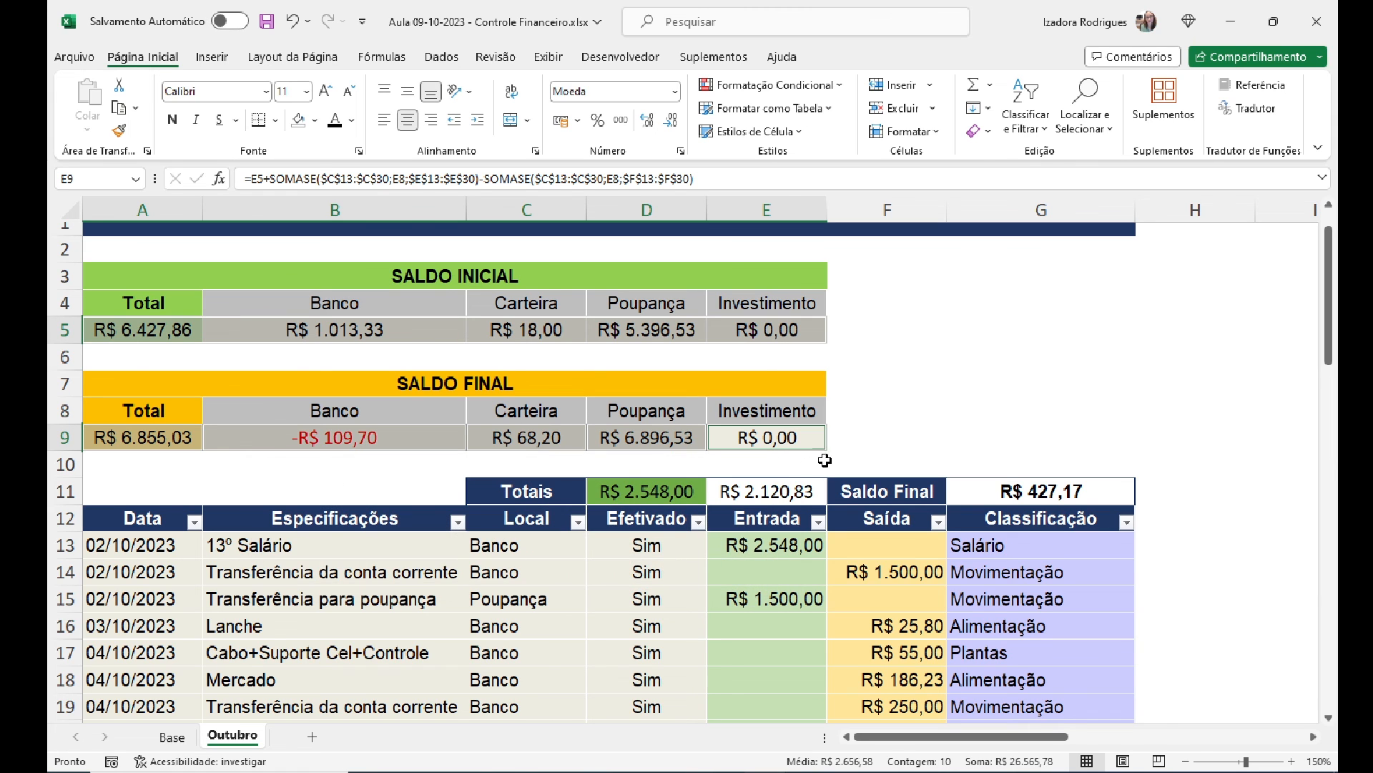
click(881, 433)
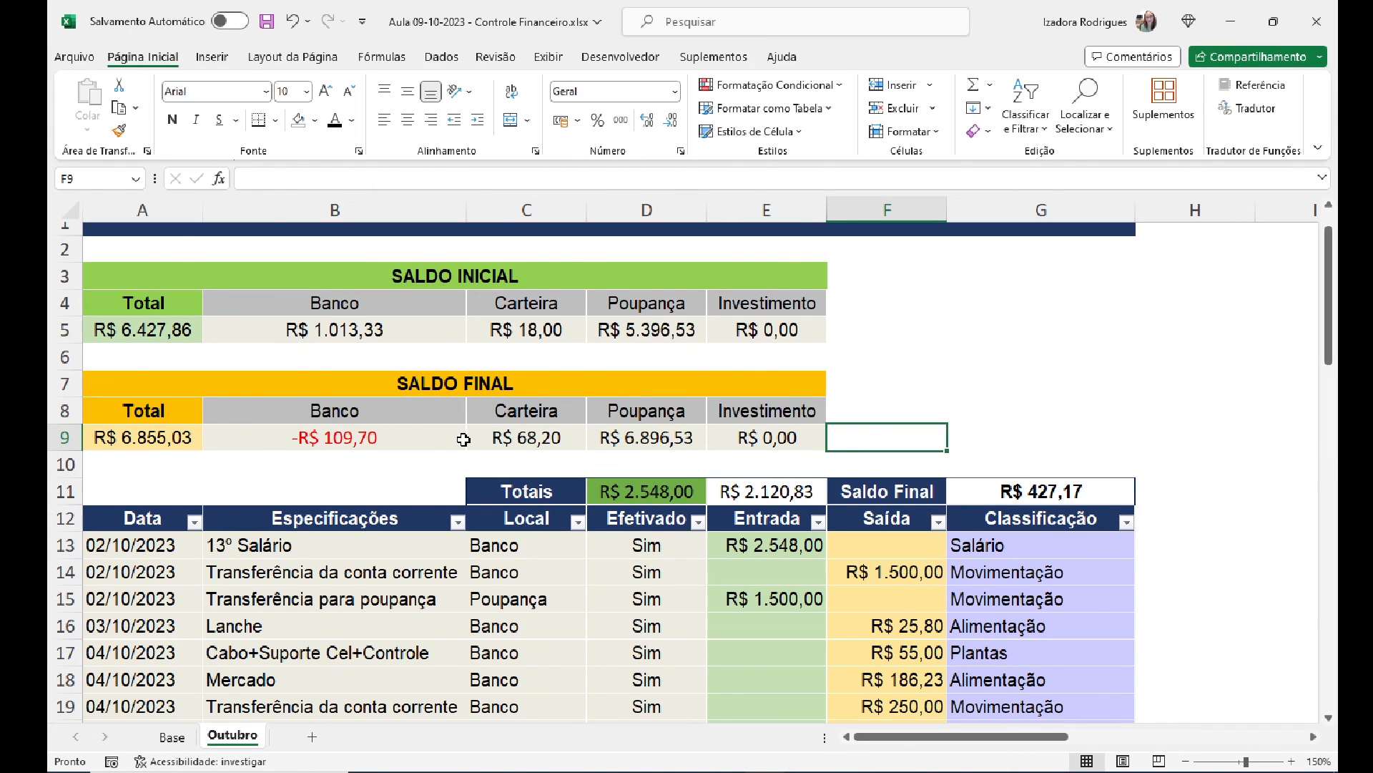
Step: Change the Local of the Combustível entry in row 29 to Carteira and check the final balances
drag(1329, 288, 1329, 417)
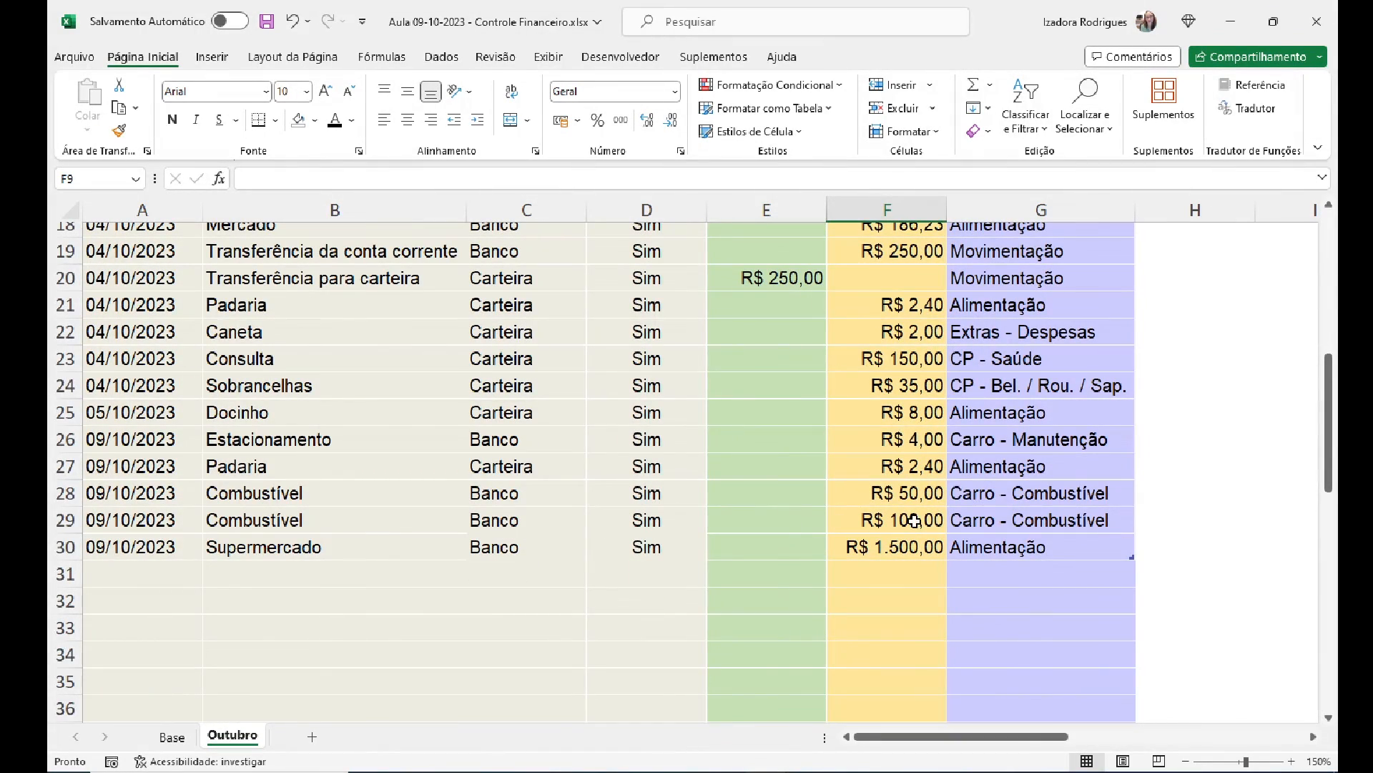
click(511, 523)
click(595, 525)
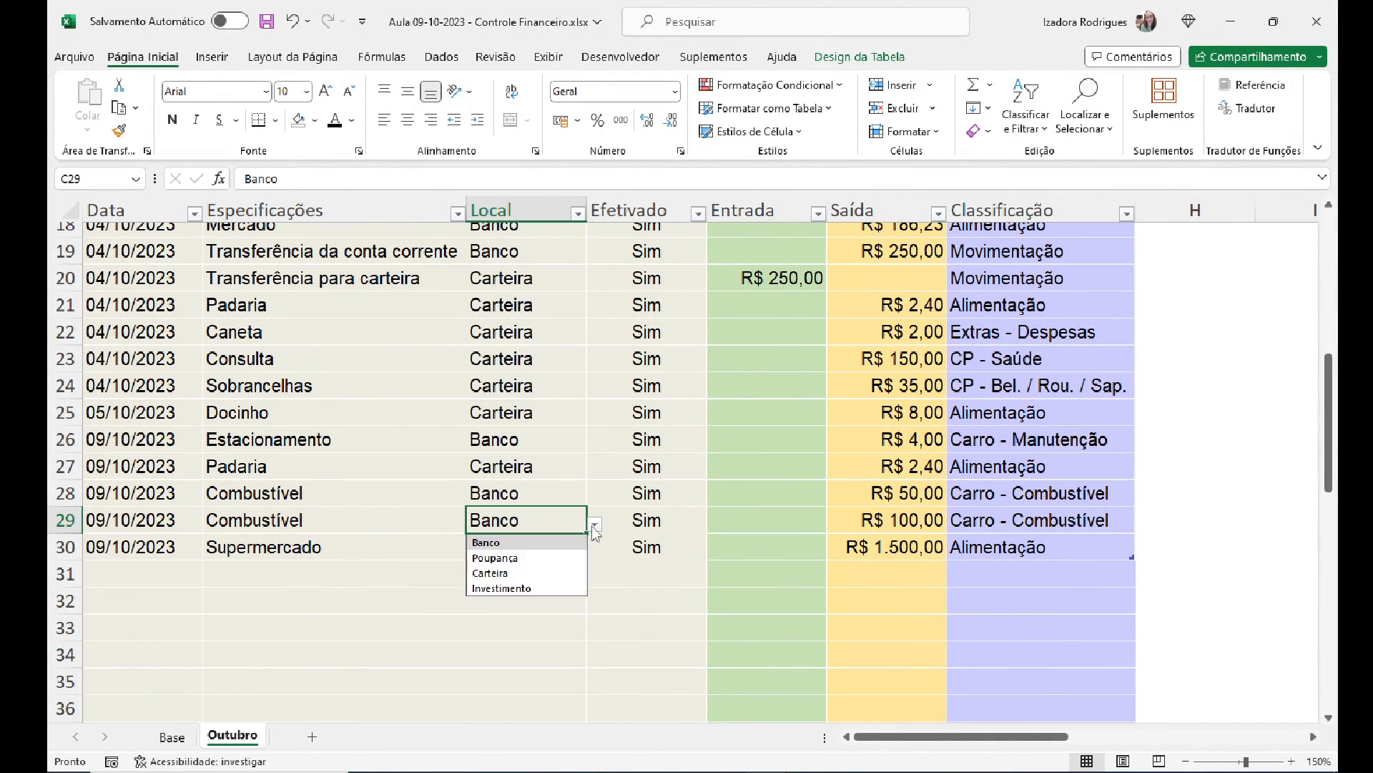
click(501, 572)
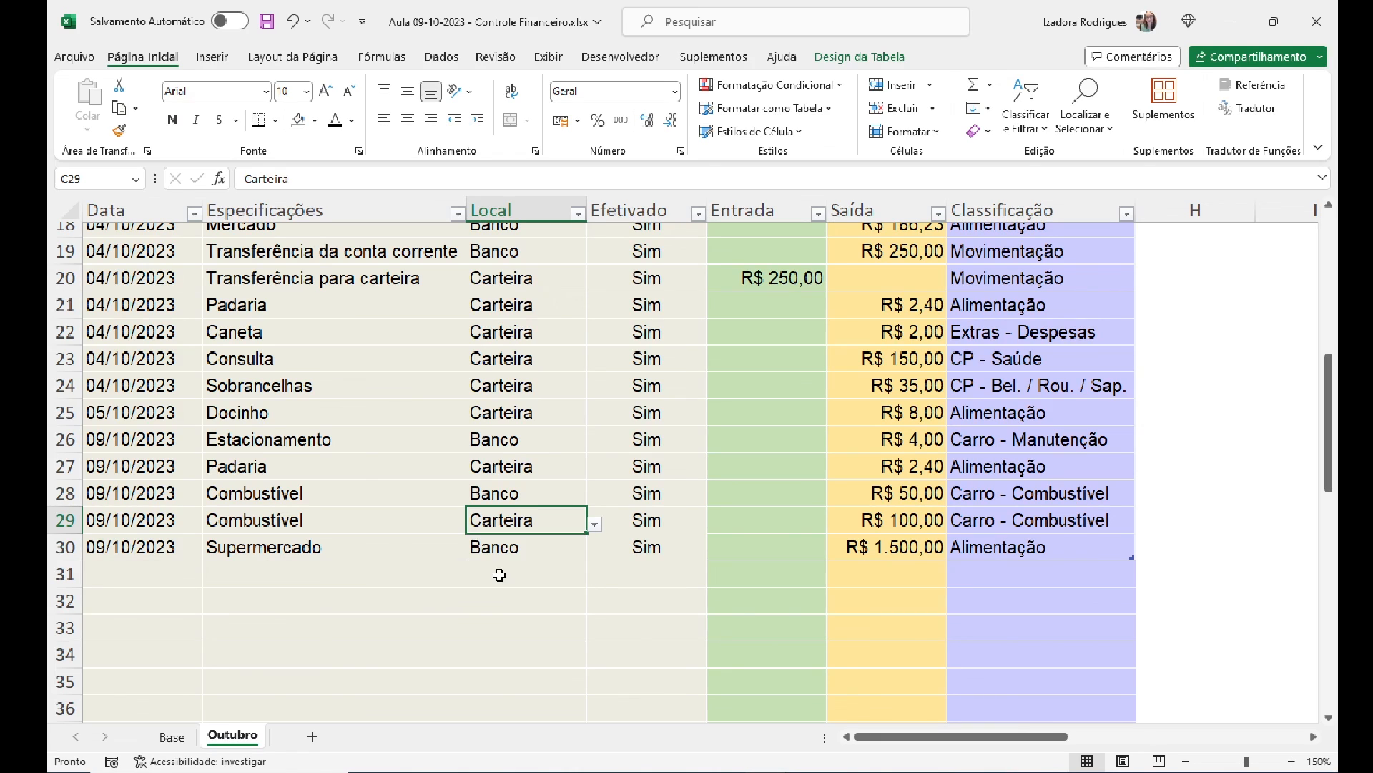
drag(1329, 483, 1329, 374)
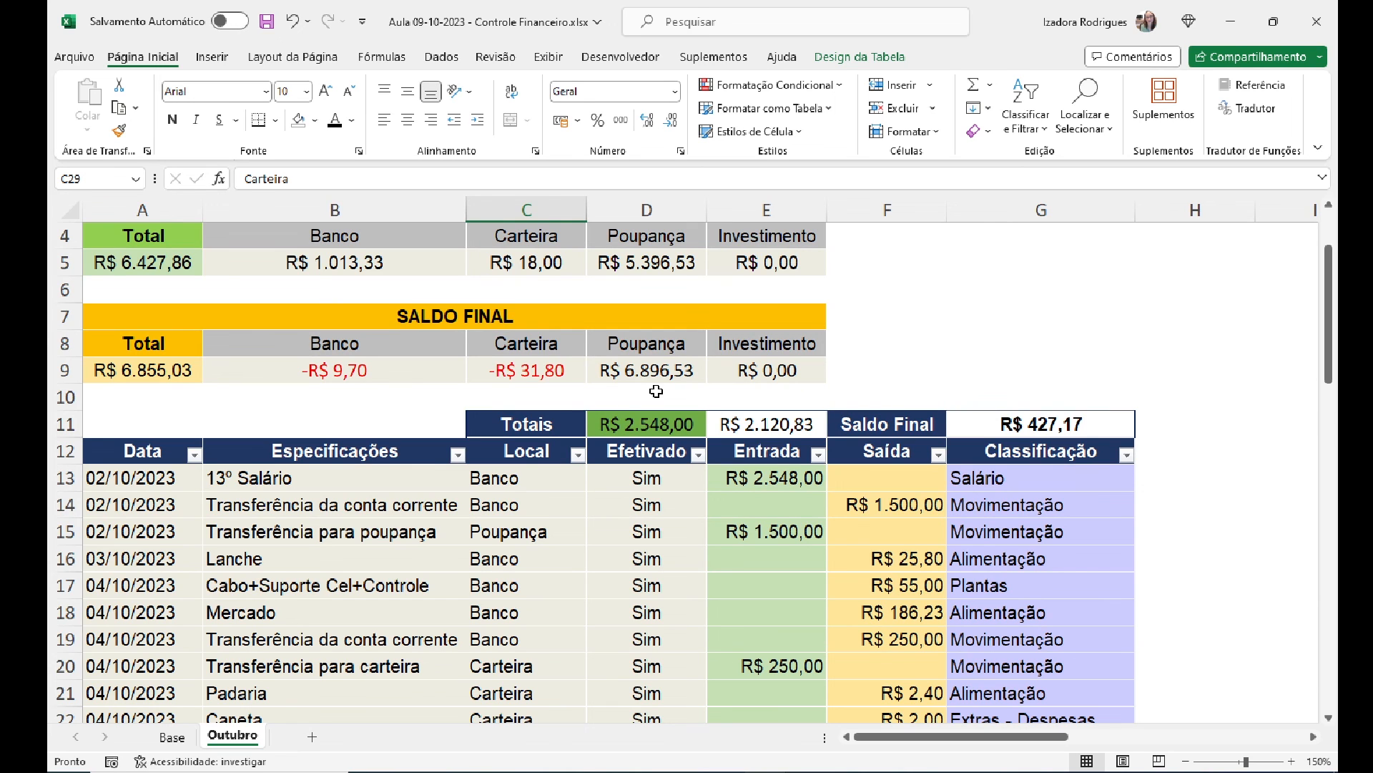
Step: Start a new table entry in row 31 with the date 09/10 and the specification Farmácia
drag(1329, 301, 1329, 468)
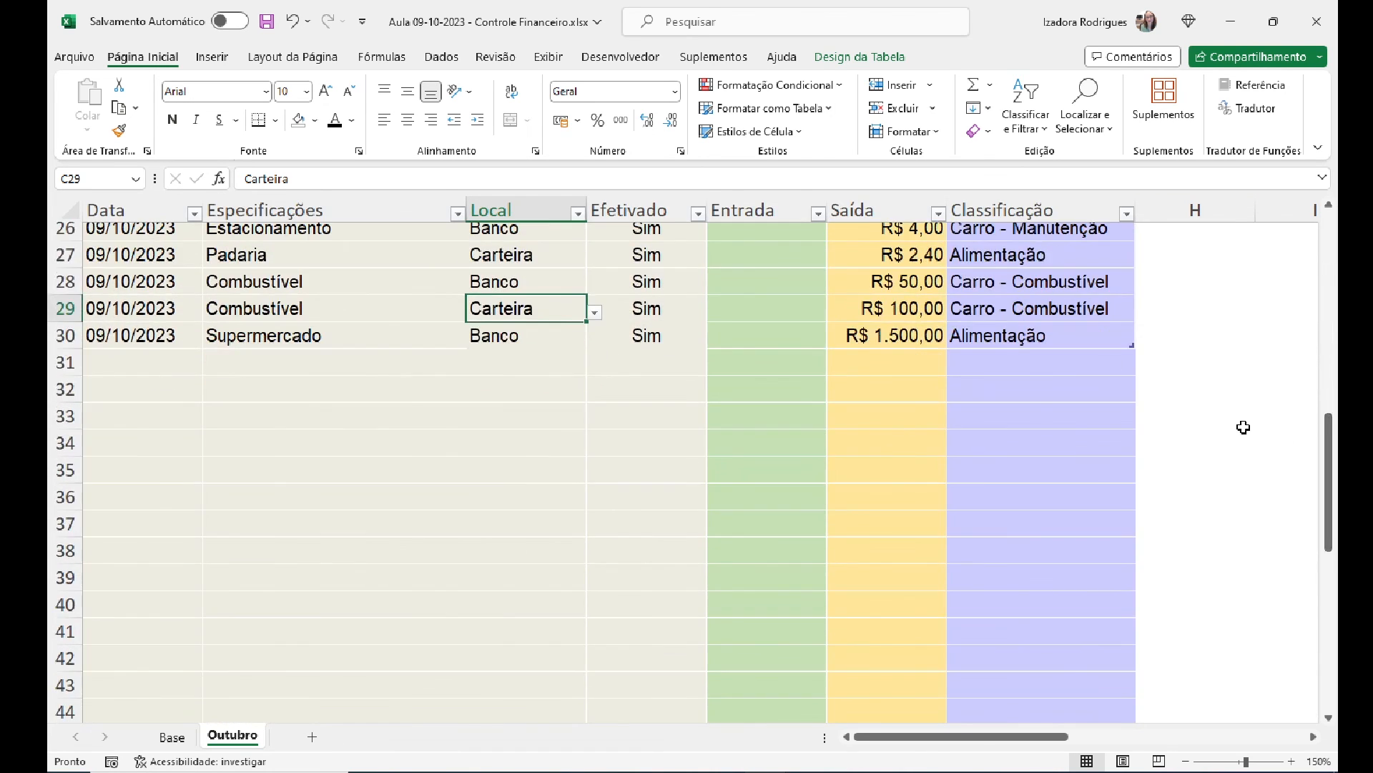
click(1078, 340)
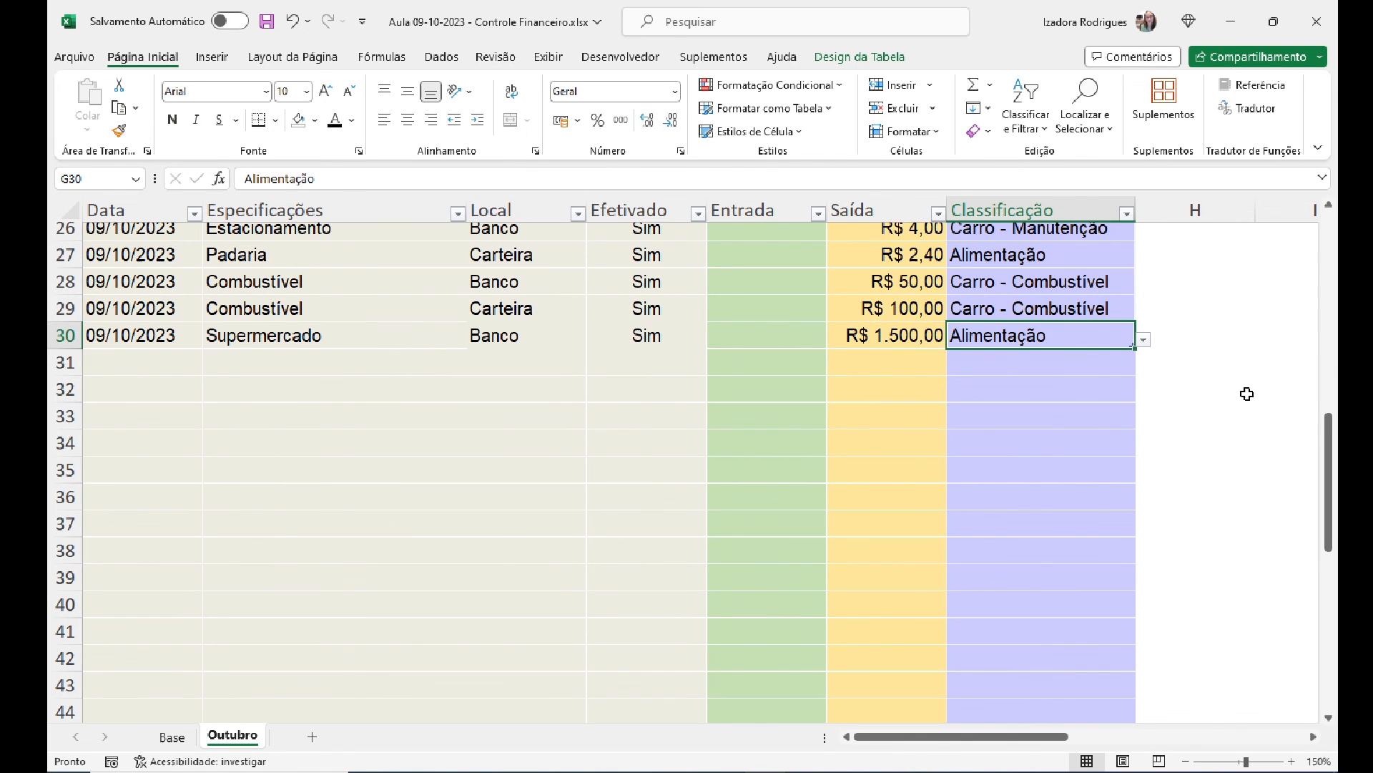
drag(1333, 472, 1332, 391)
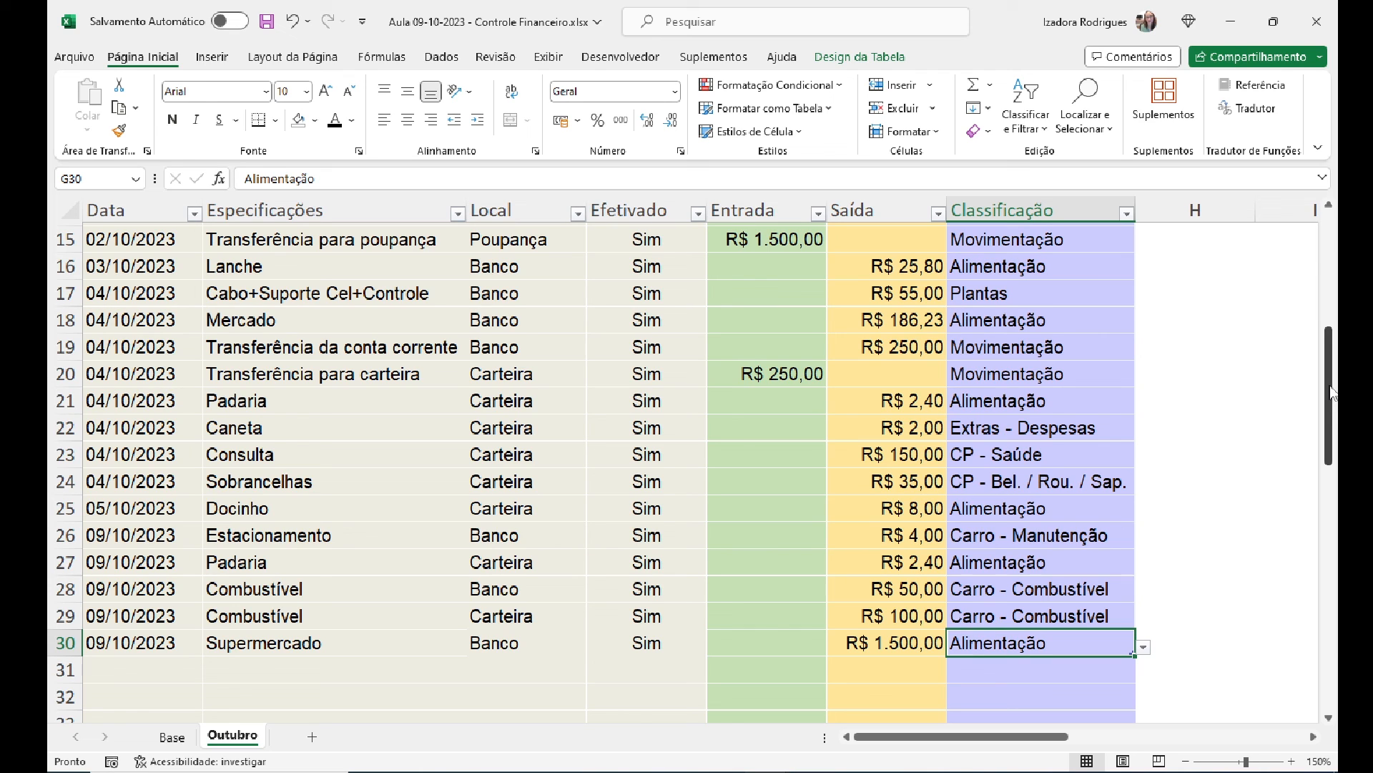
click(106, 669)
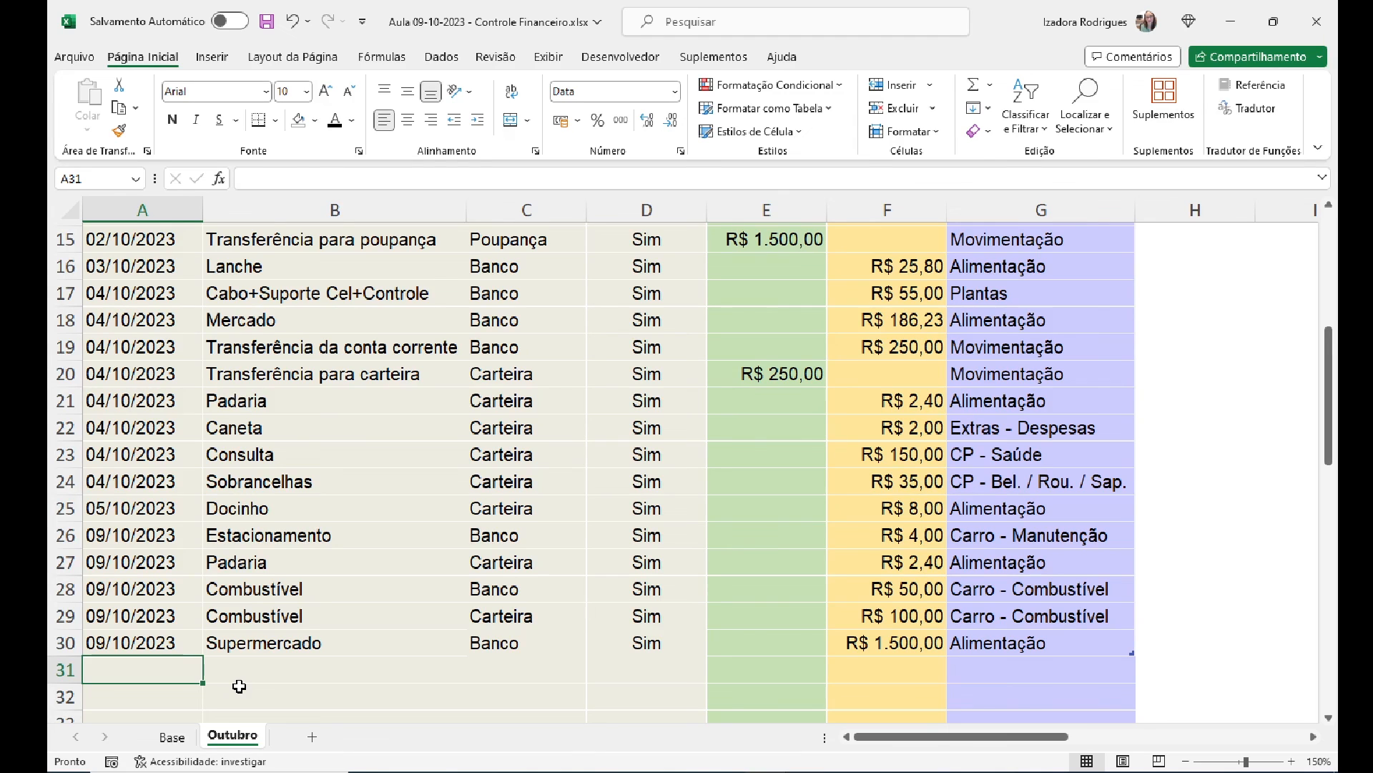
text(09/10)
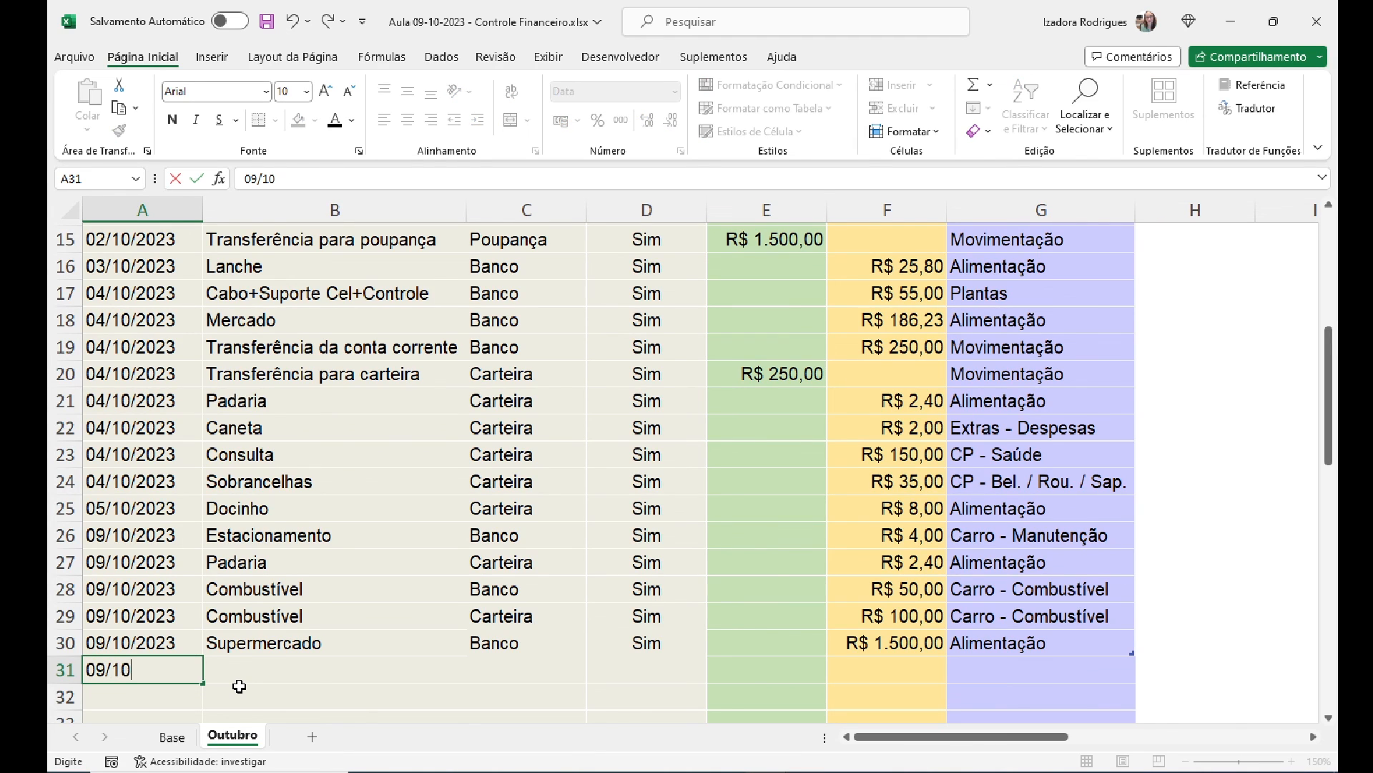
key(Tab)
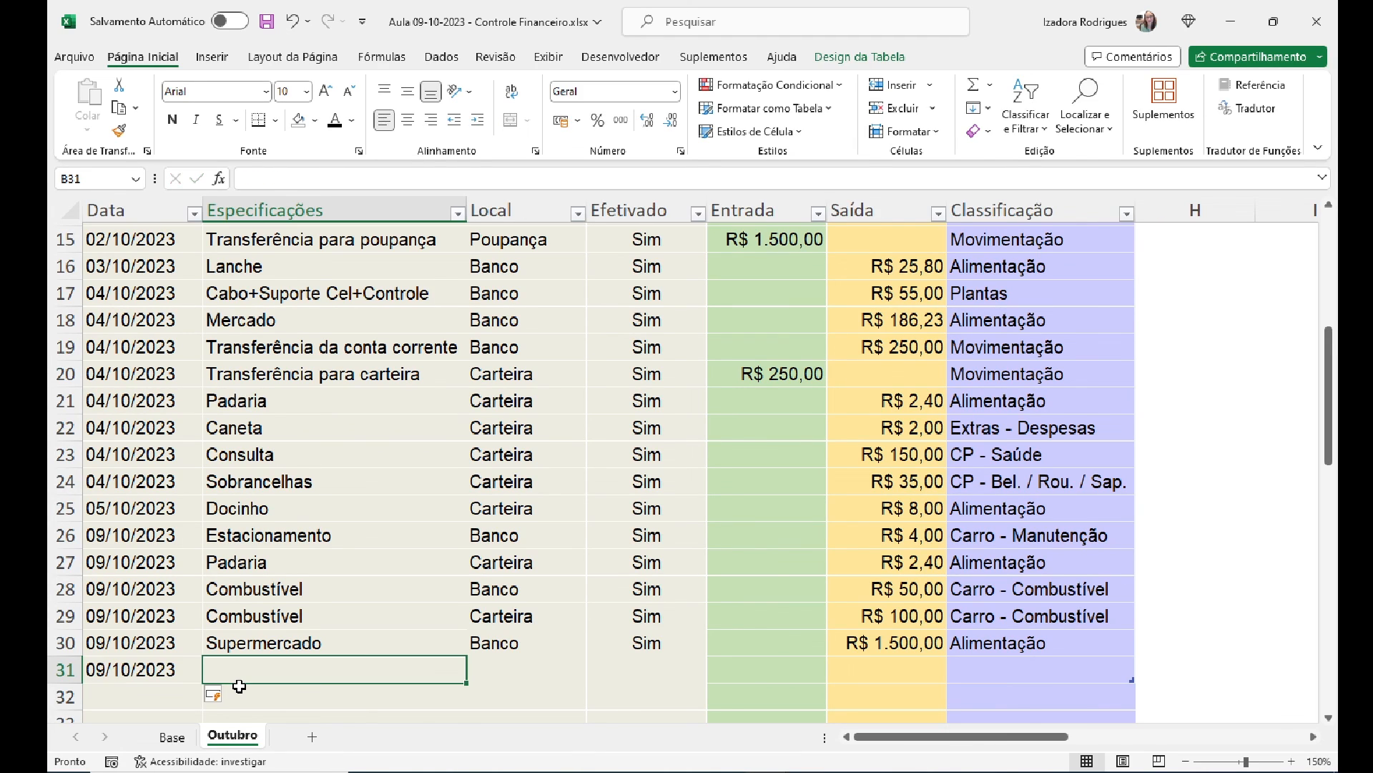
text(Farmácia)
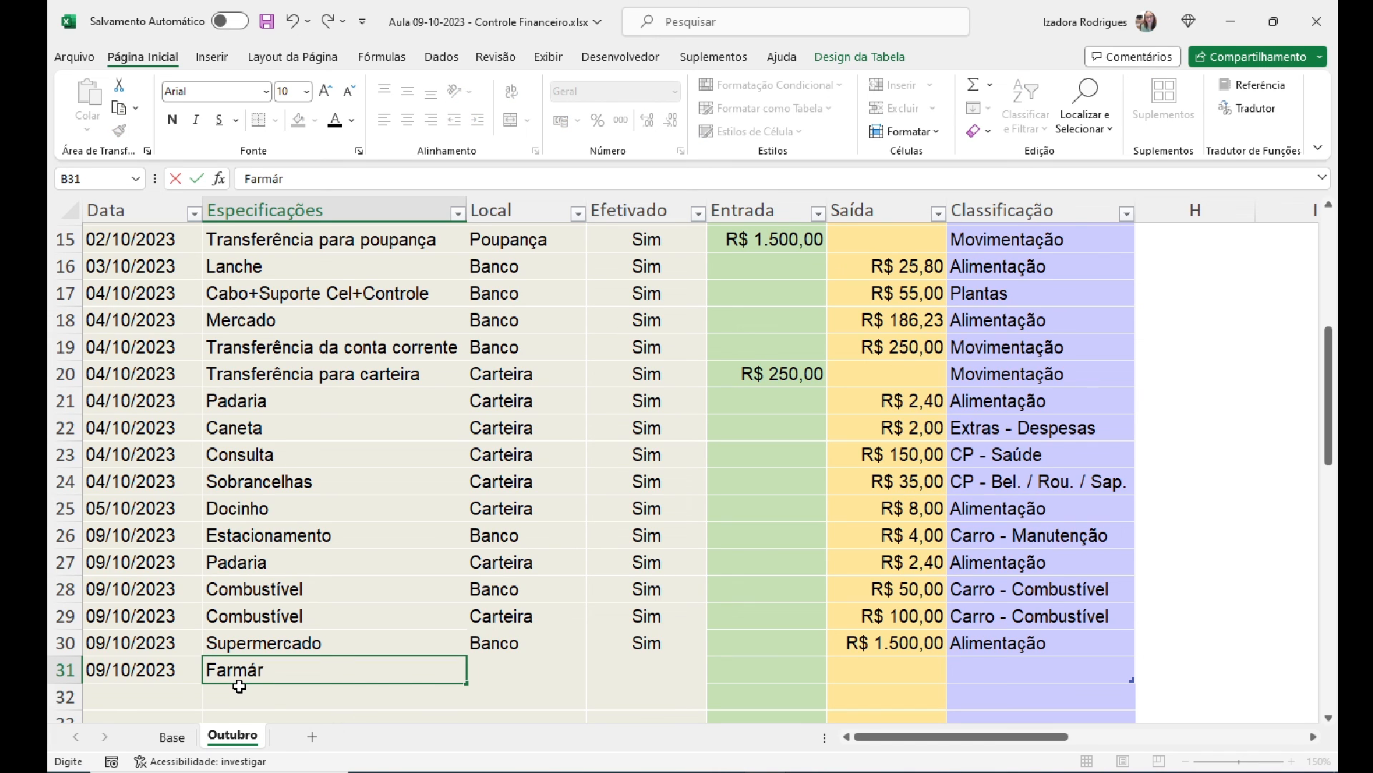
key(Tab)
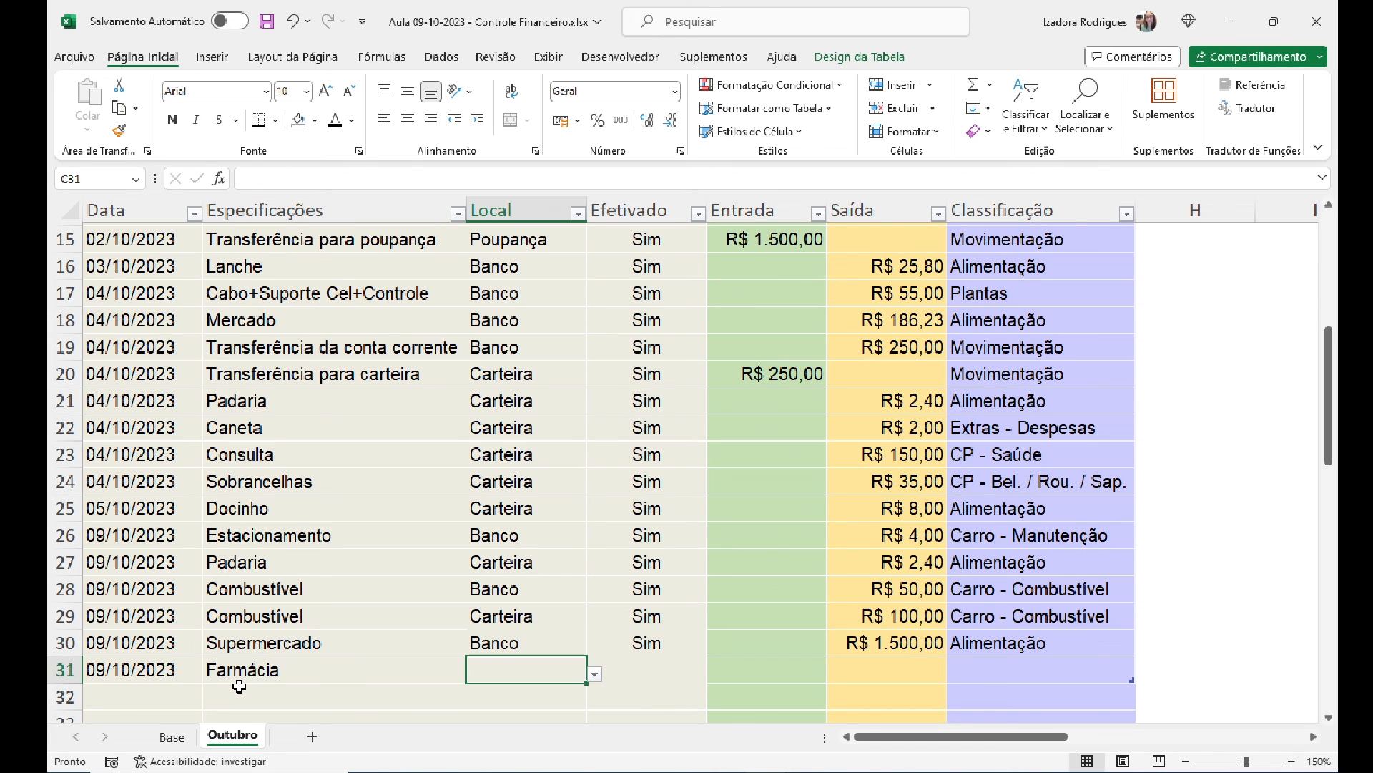
Step: Complete the Farmácia entry with Local Banco, Efetivado Sim, a Saída of 250 and the classification CP - Saúde
text(ban)
key(Tab)
text(sim)
key(Tab)
key(Tab)
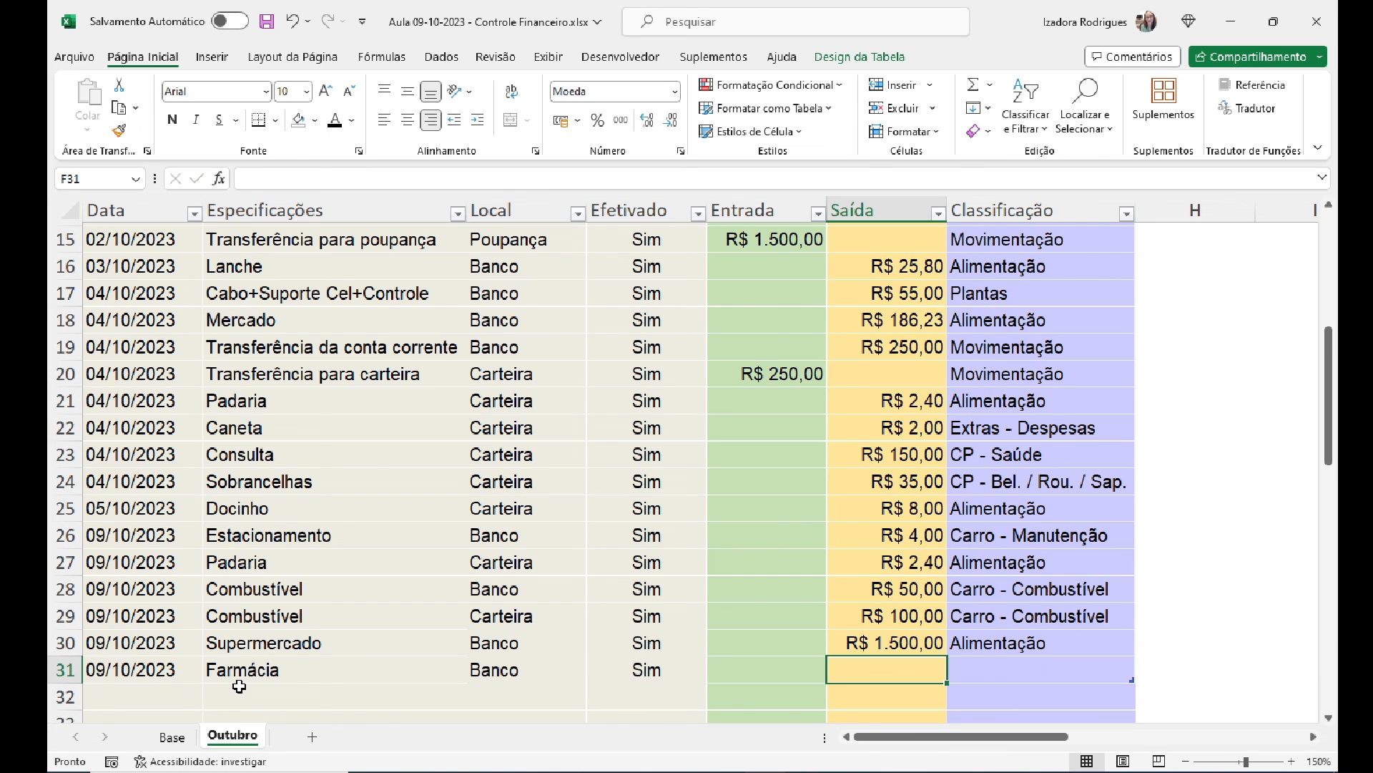
text(250)
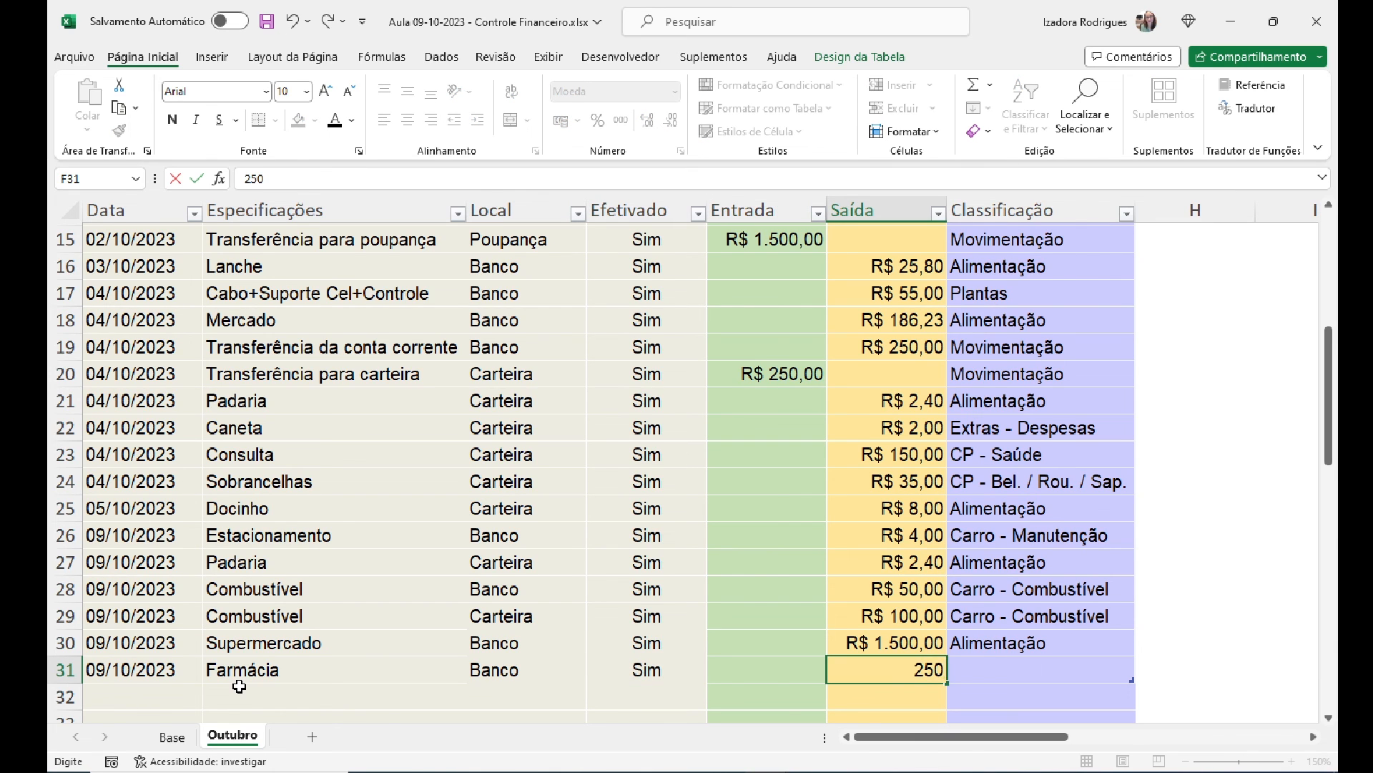
key(Tab)
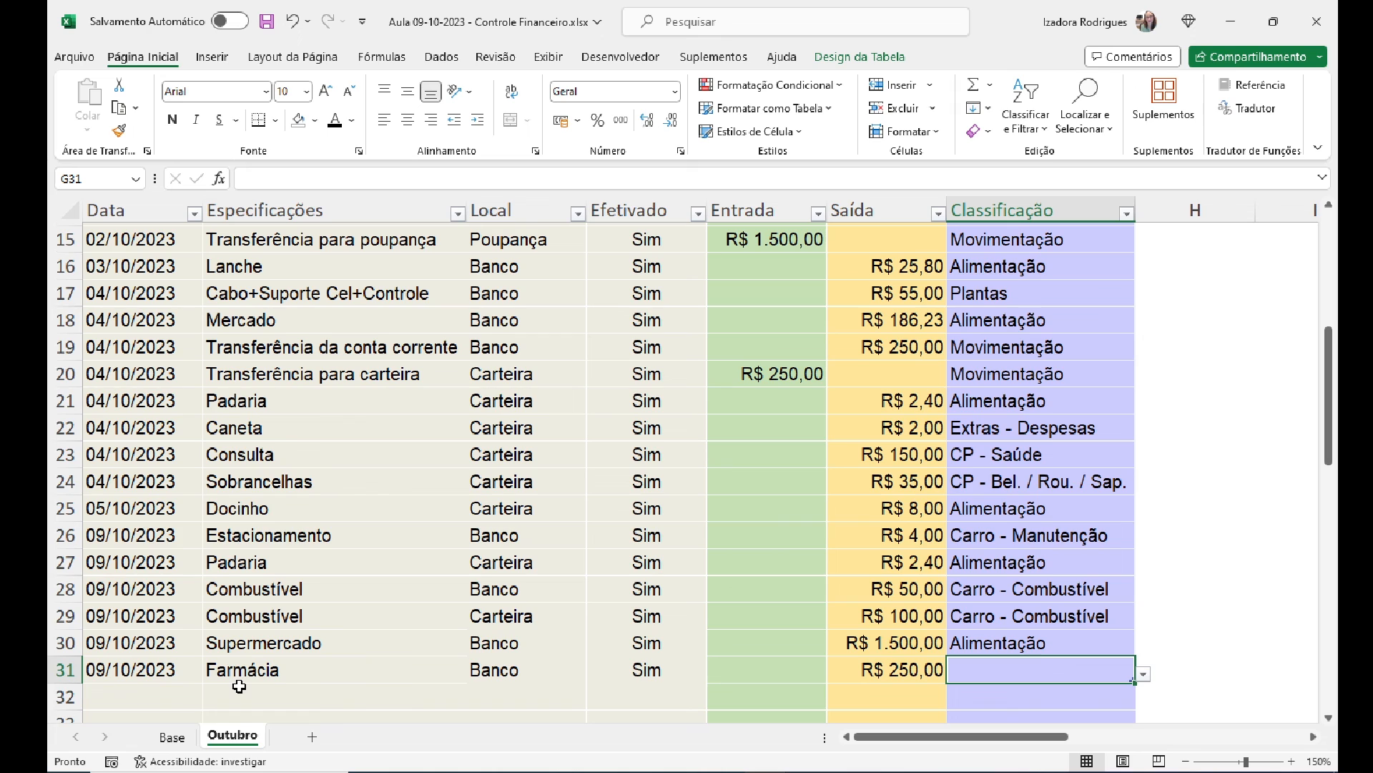
click(1144, 675)
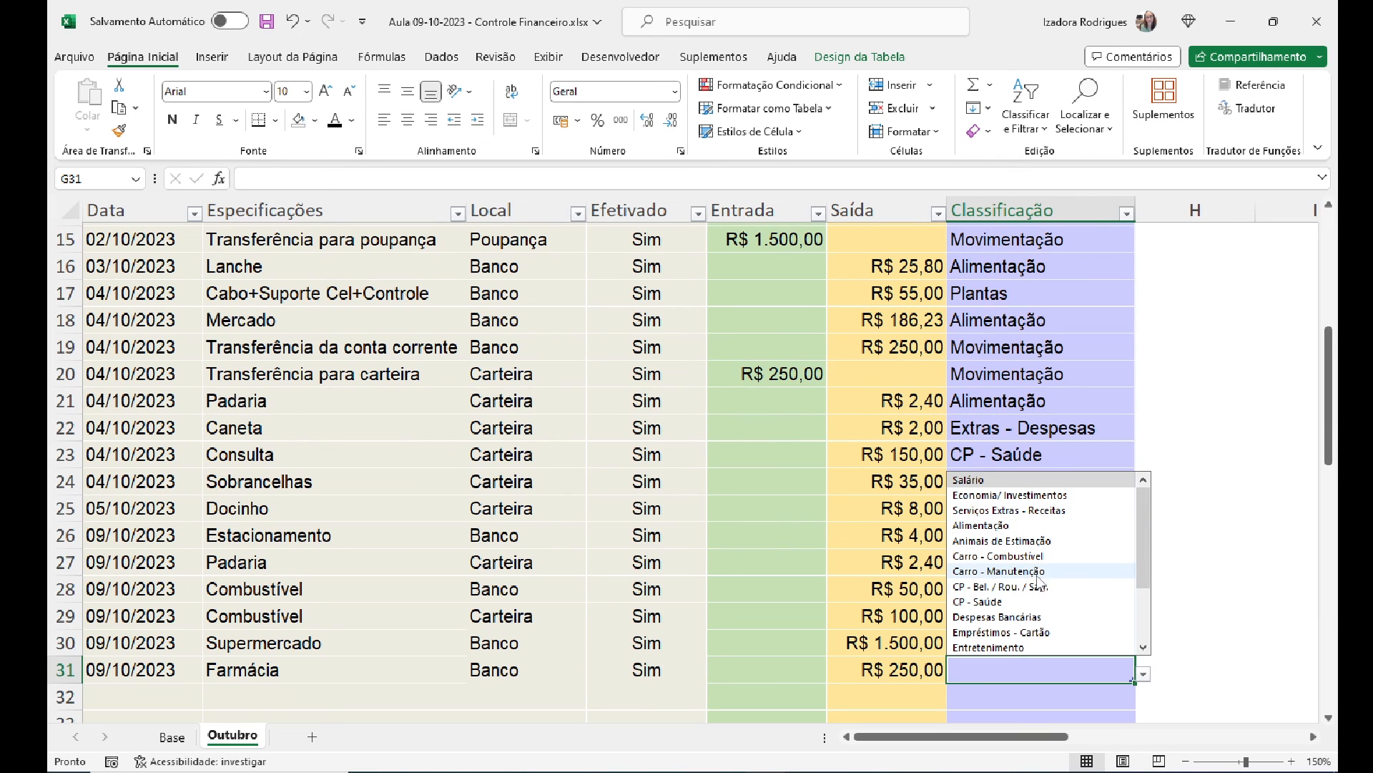
click(991, 602)
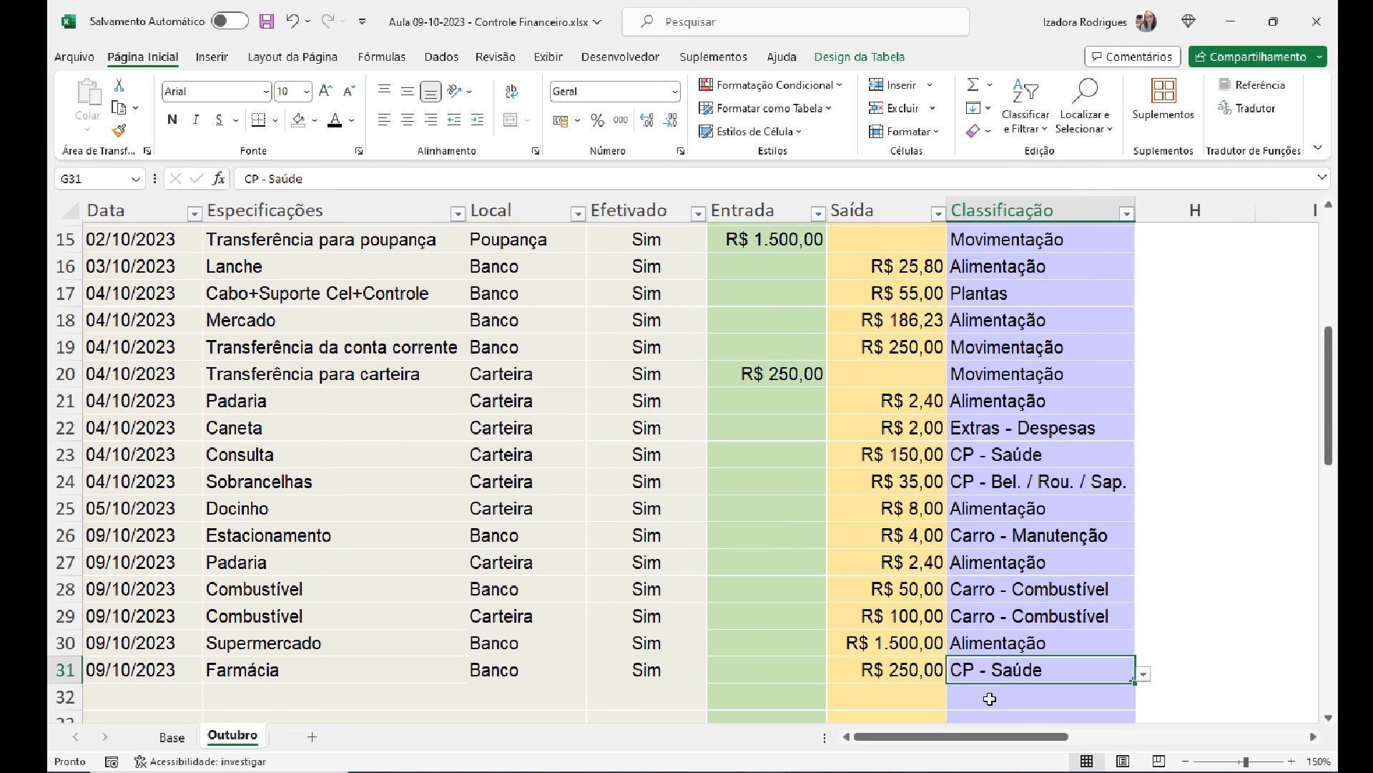
Step: Check how the Farmácia expense affects the Banco final balance and whether its formula in B9 covers row 31
click(922, 673)
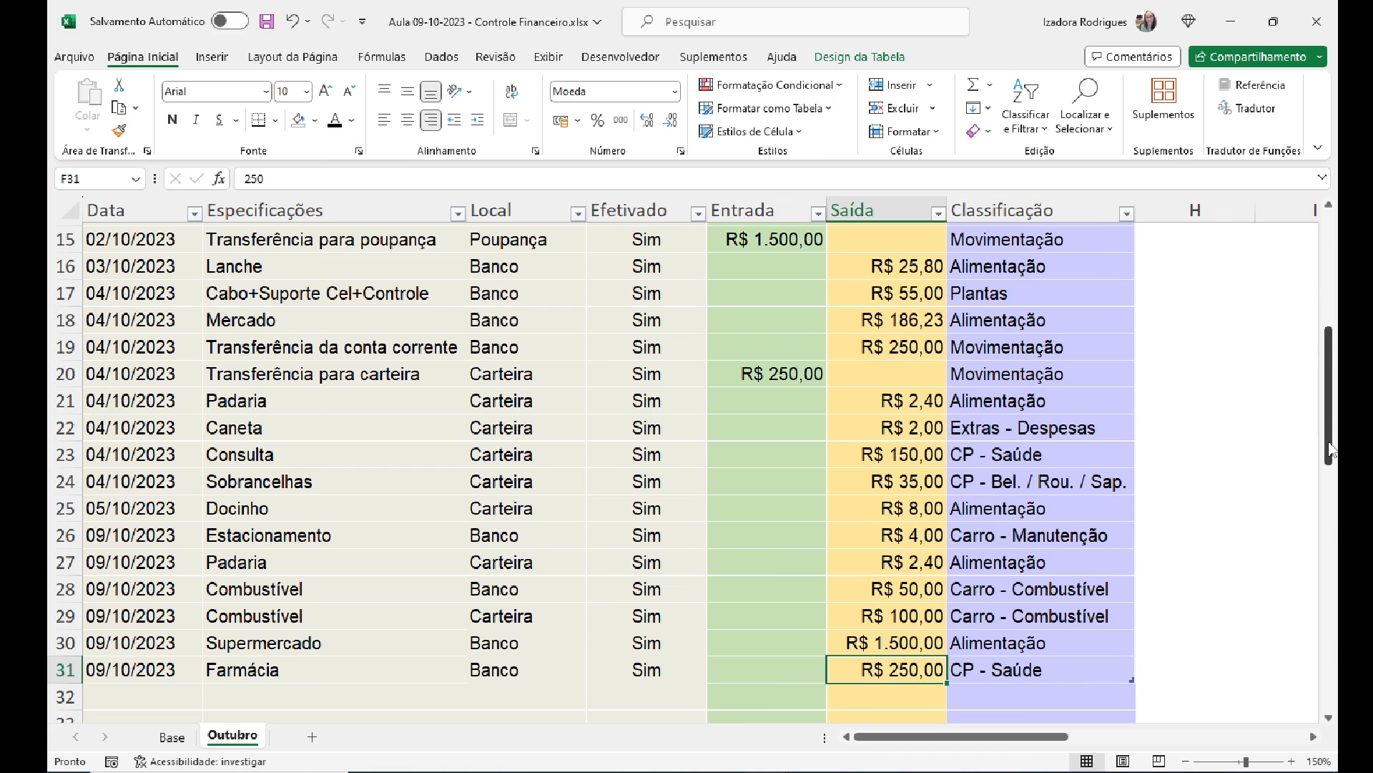
drag(1328, 445, 1328, 329)
click(372, 305)
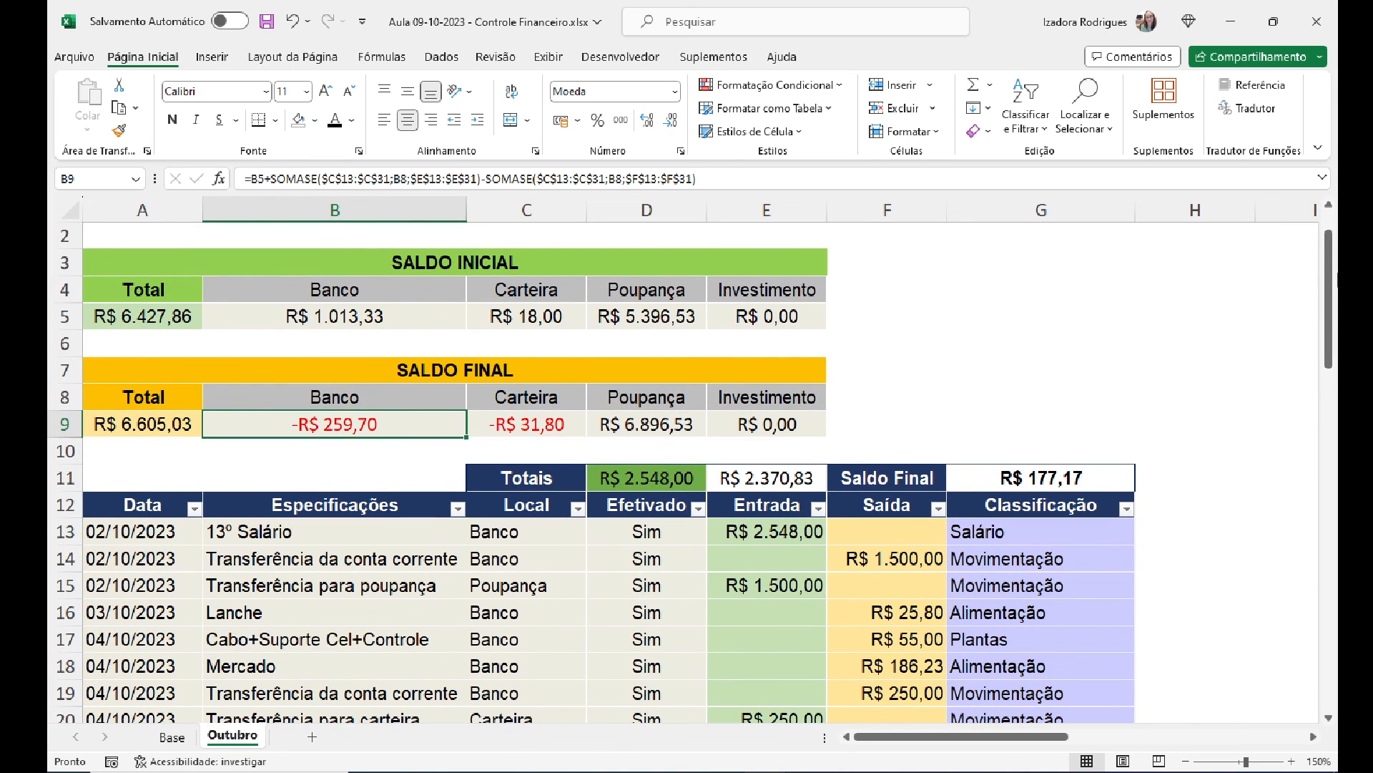